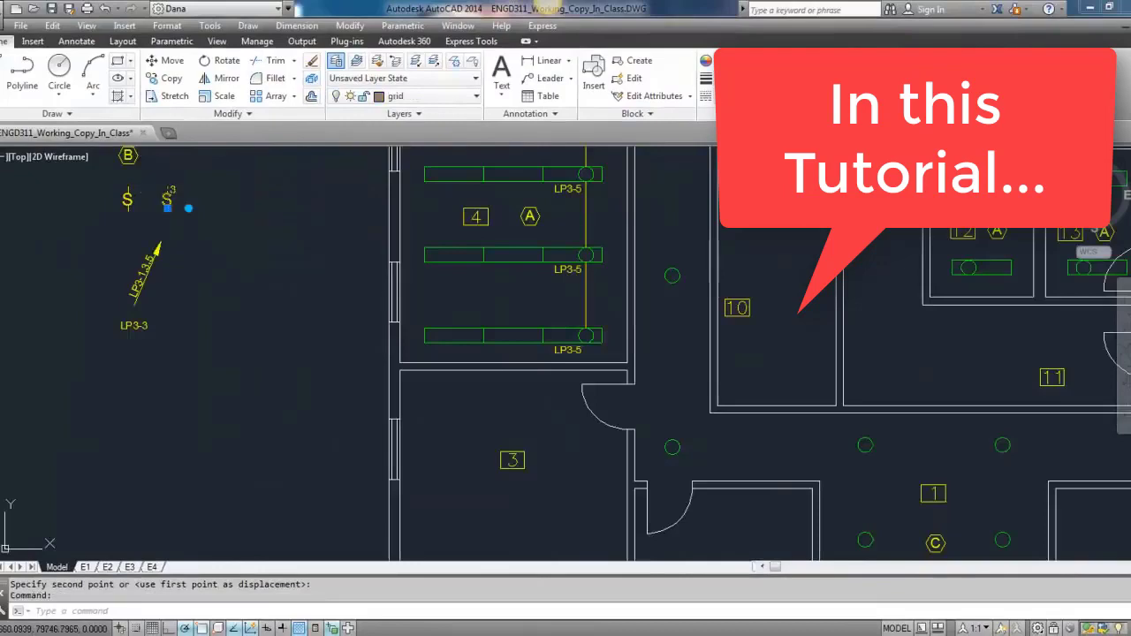
Paste the copied three-way switch symbol onto the lower wall of room 14, just beside the double door.
key(ctrl+v)
scroll(168, 191, down, 5)
scroll(301, 424, up, 8)
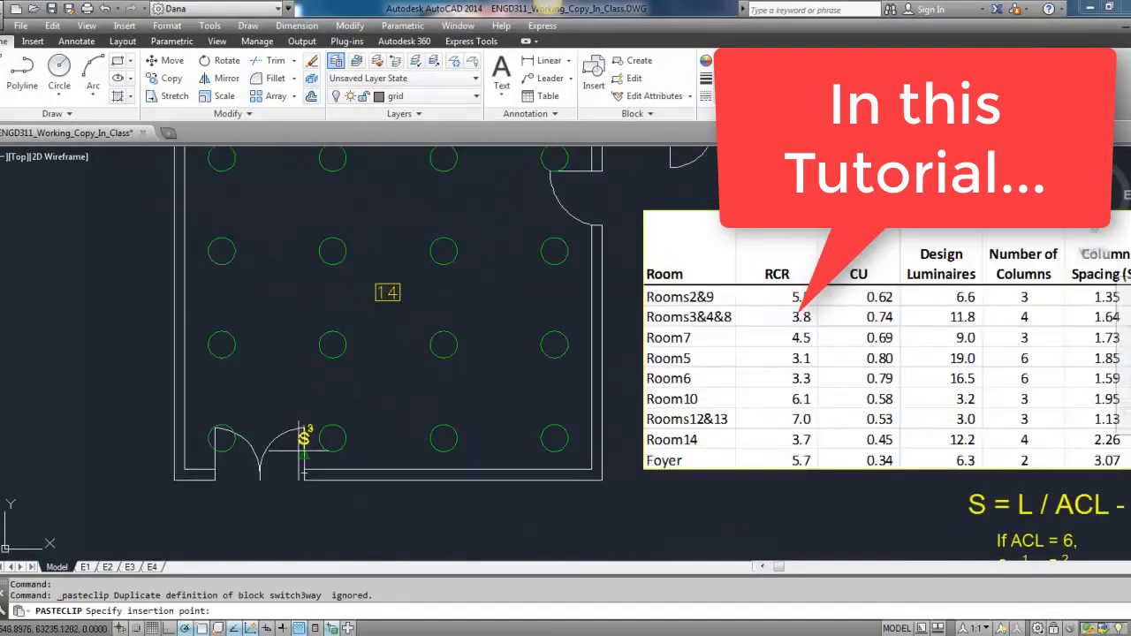
scroll(288, 402, up, 2)
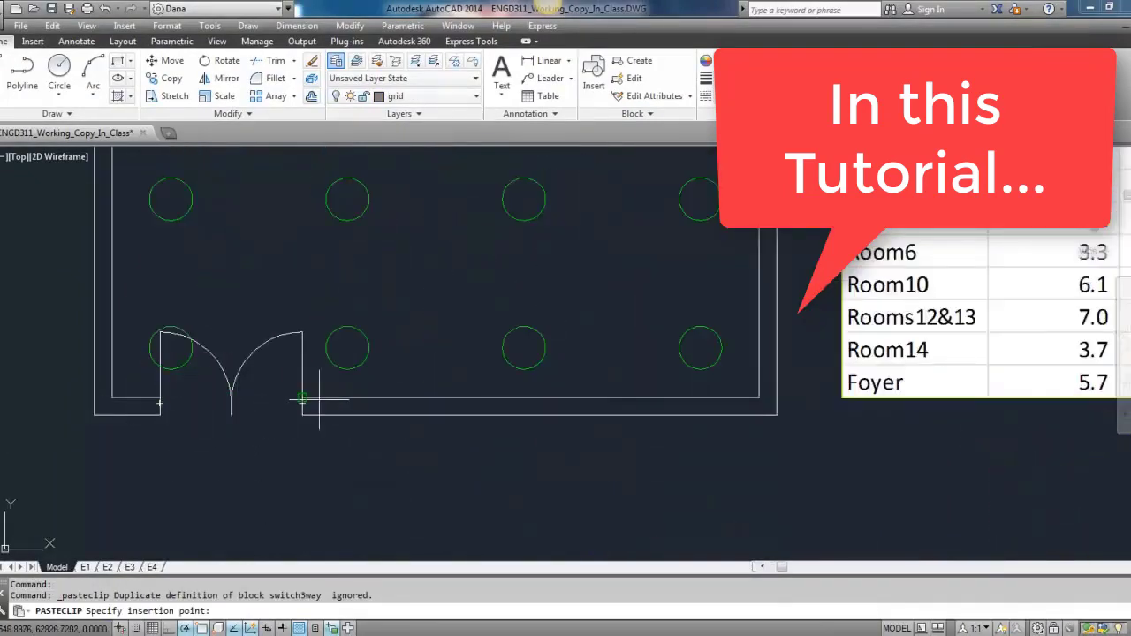
scroll(309, 398, up, 4)
click(346, 407)
click(347, 408)
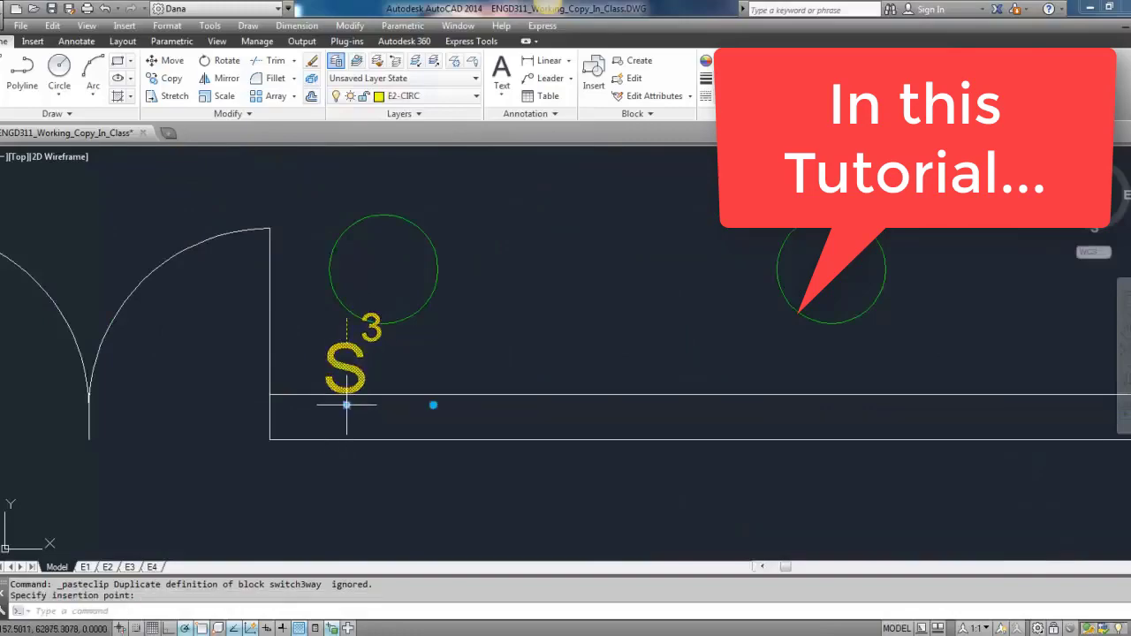
click(346, 407)
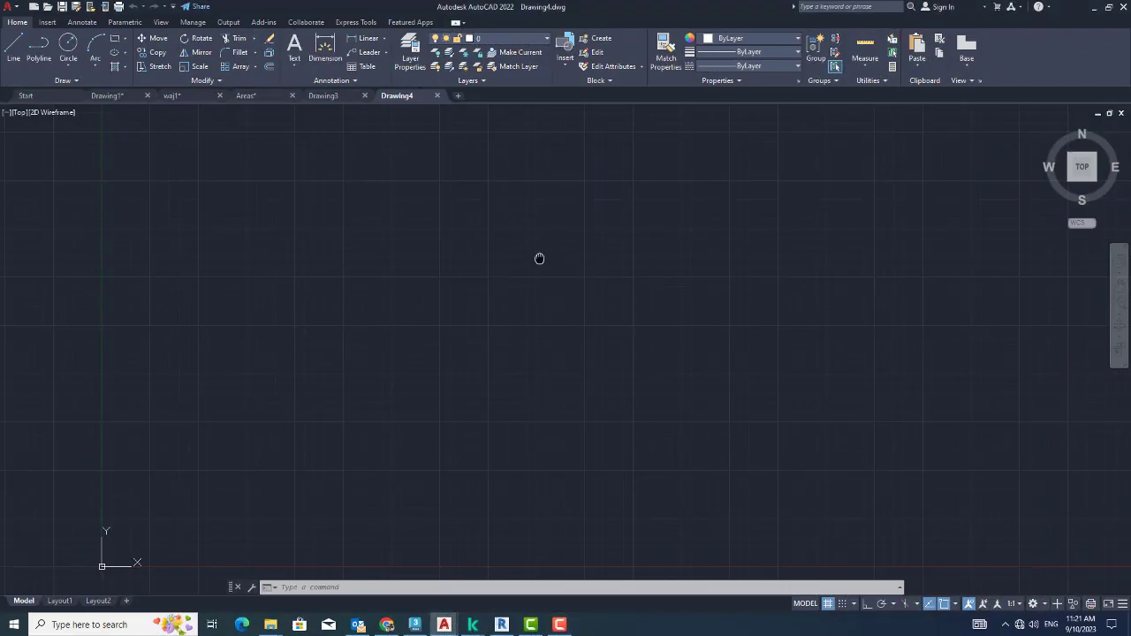
Review the Block Definition settings twice, using Create Block and its B command alias, and close them without defining a block.
mouse_move(540, 258)
middle_down()
mouse_move(536, 286)
mouse_move(447, 298)
middle_up()
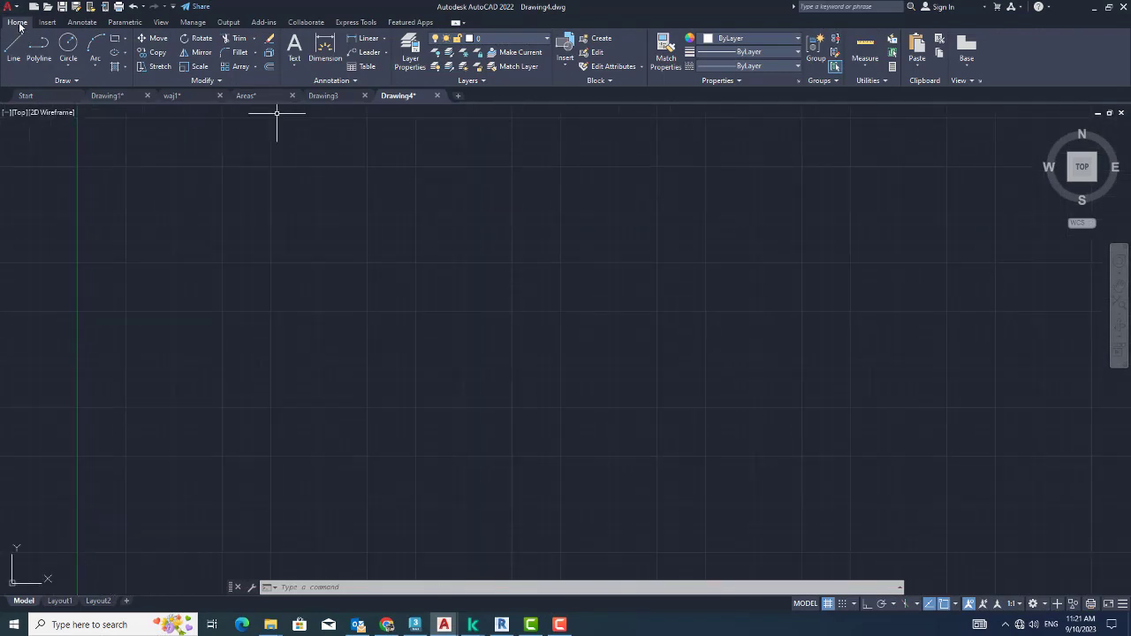
click(583, 39)
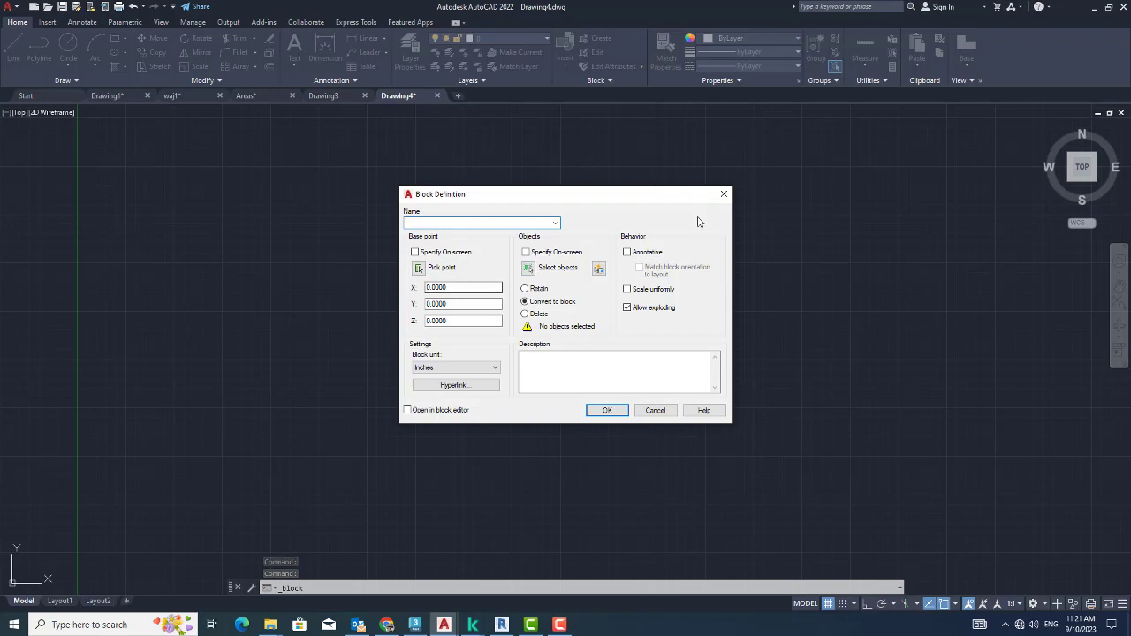
click(725, 195)
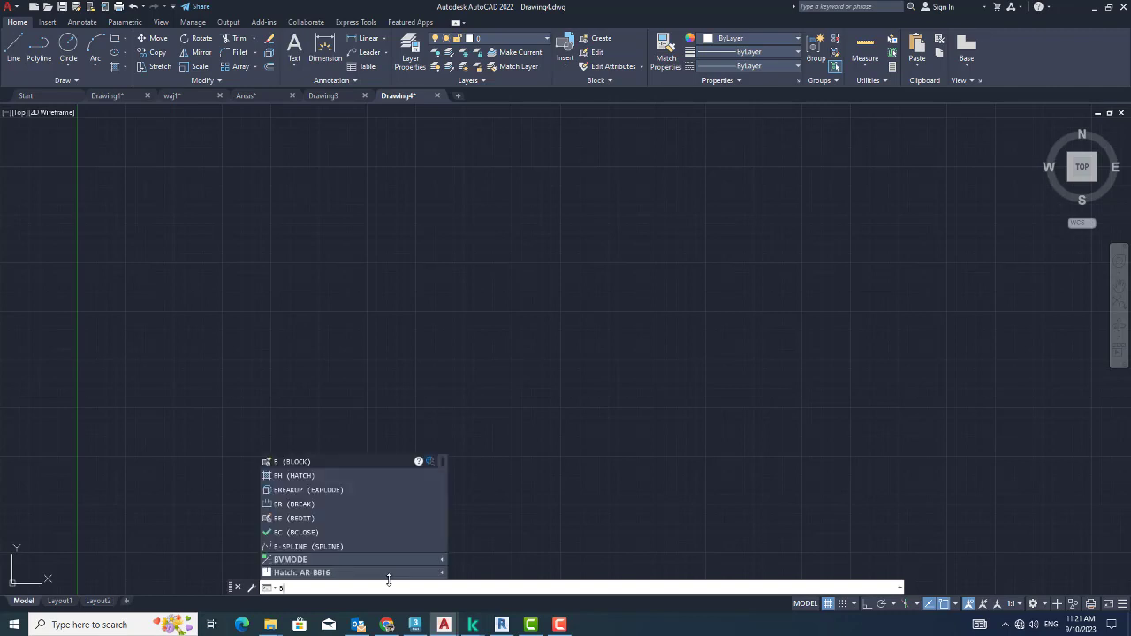
click(341, 460)
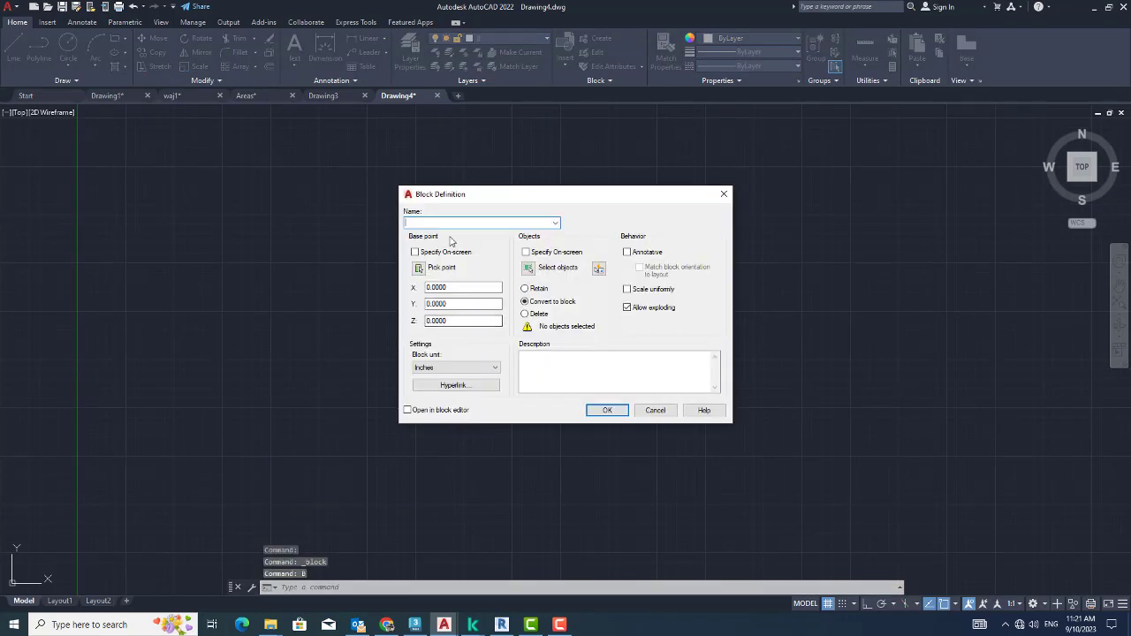
click(724, 195)
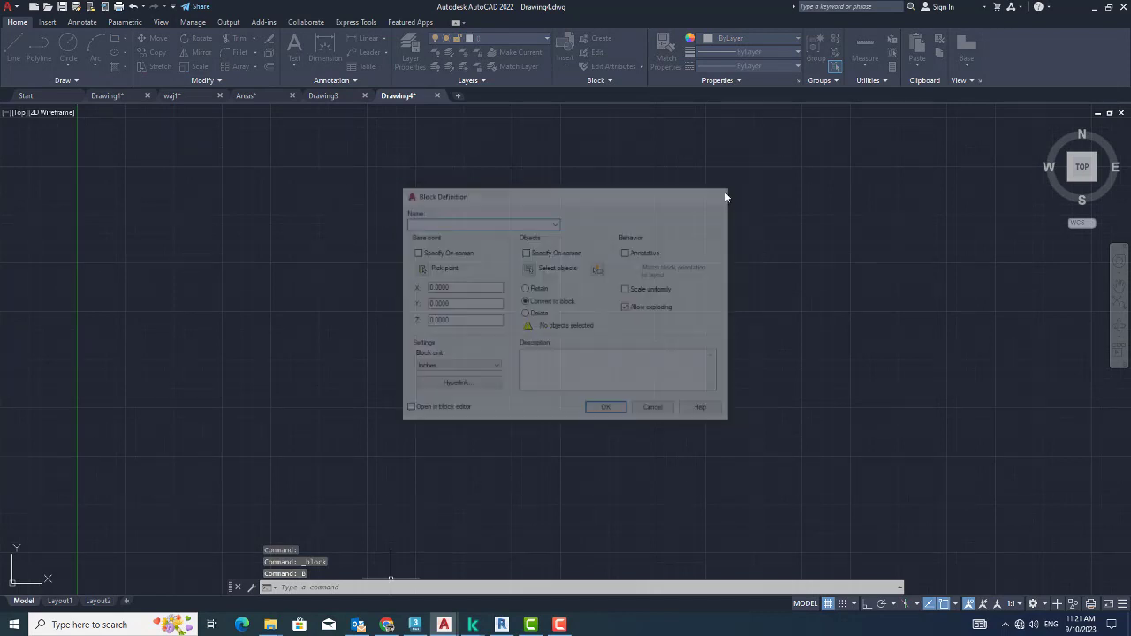
Review the Attribute Definition settings using Define Attributes and the ATT command alias, closing them without creating an attribute.
click(608, 81)
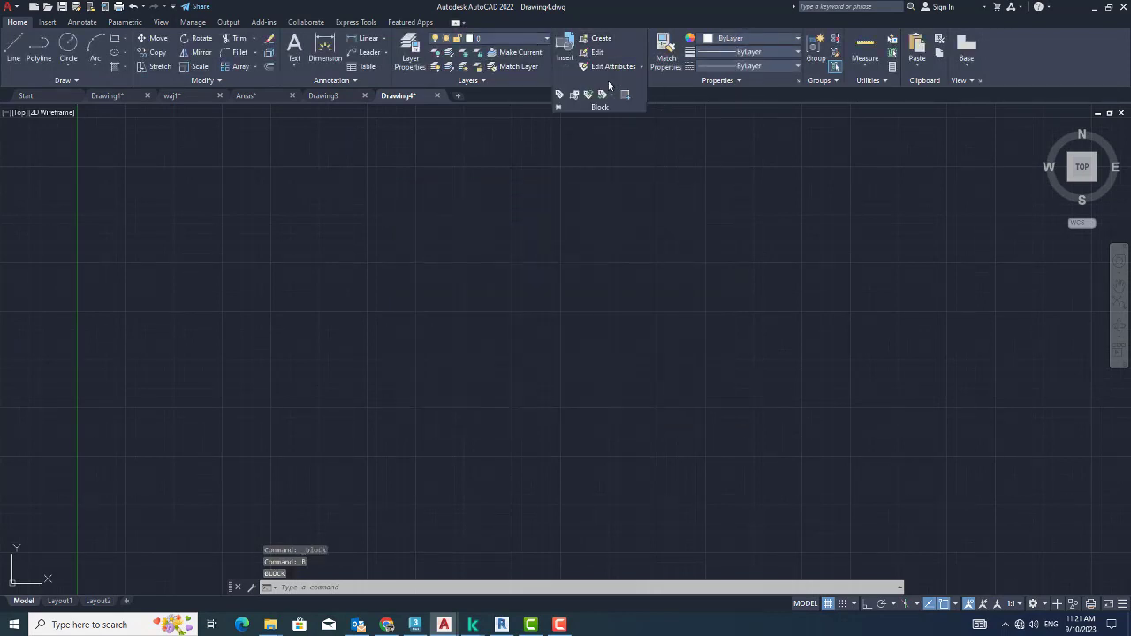
click(559, 96)
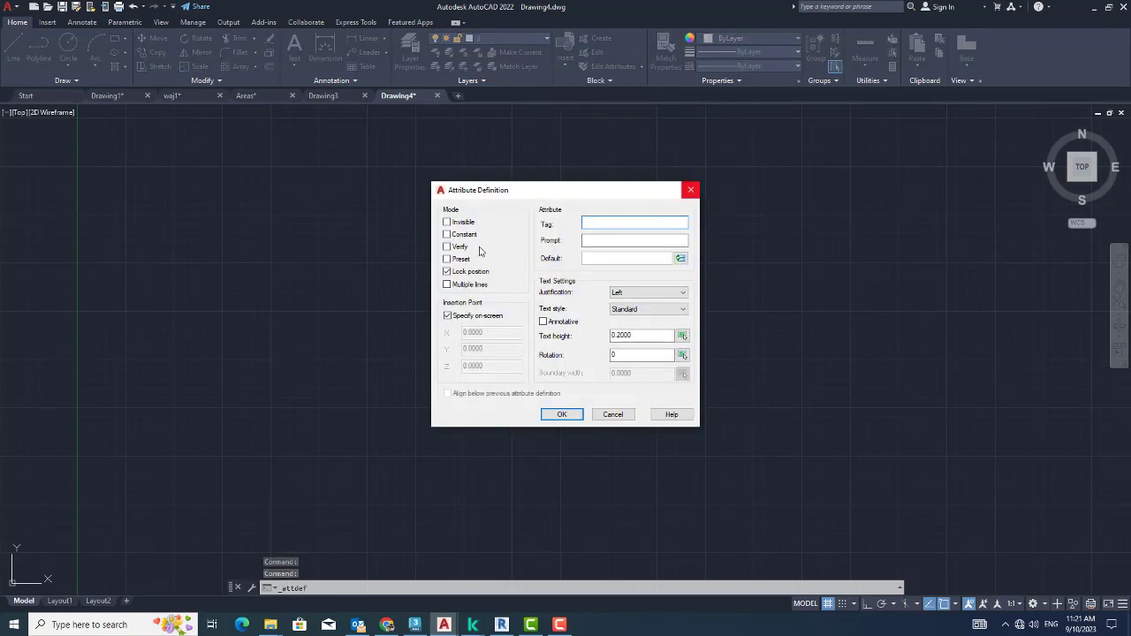
click(691, 189)
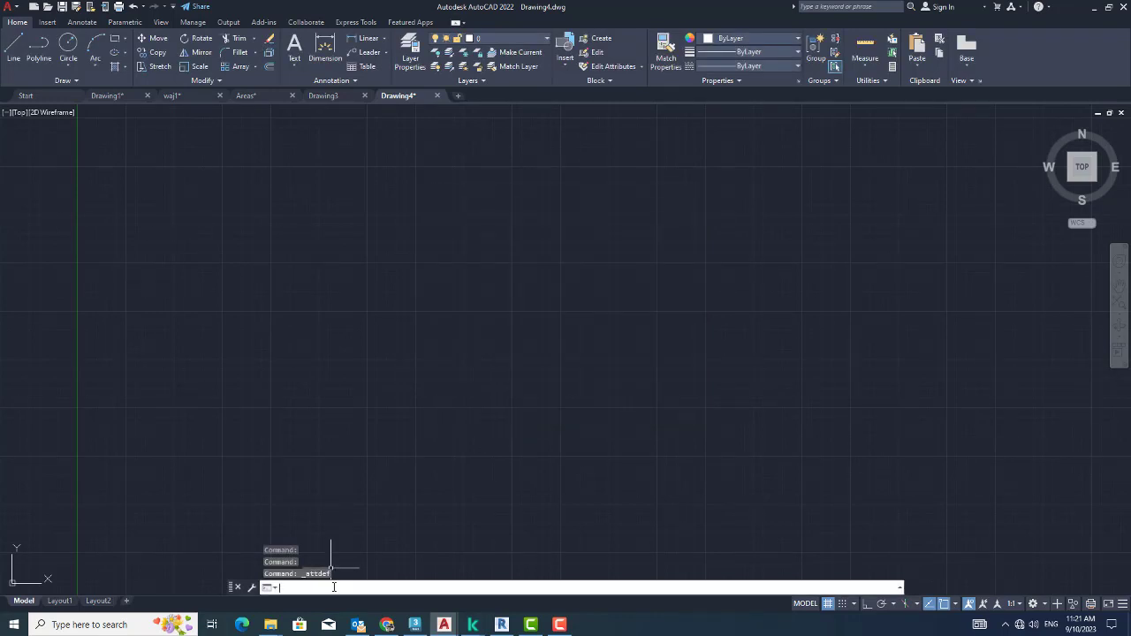
text(ATT)
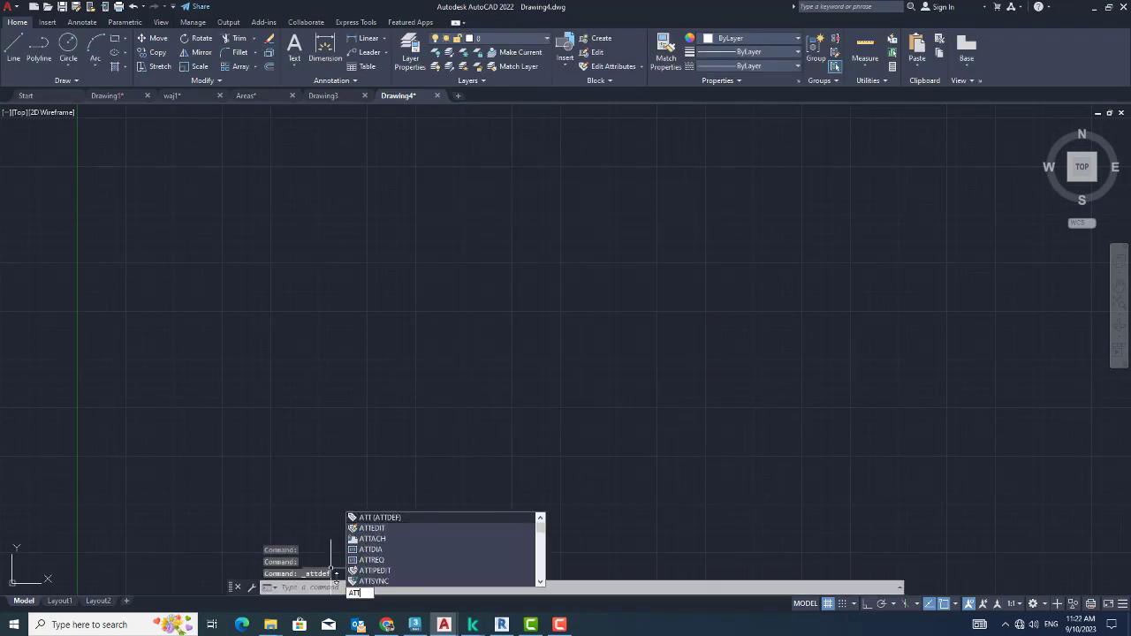
key(Return)
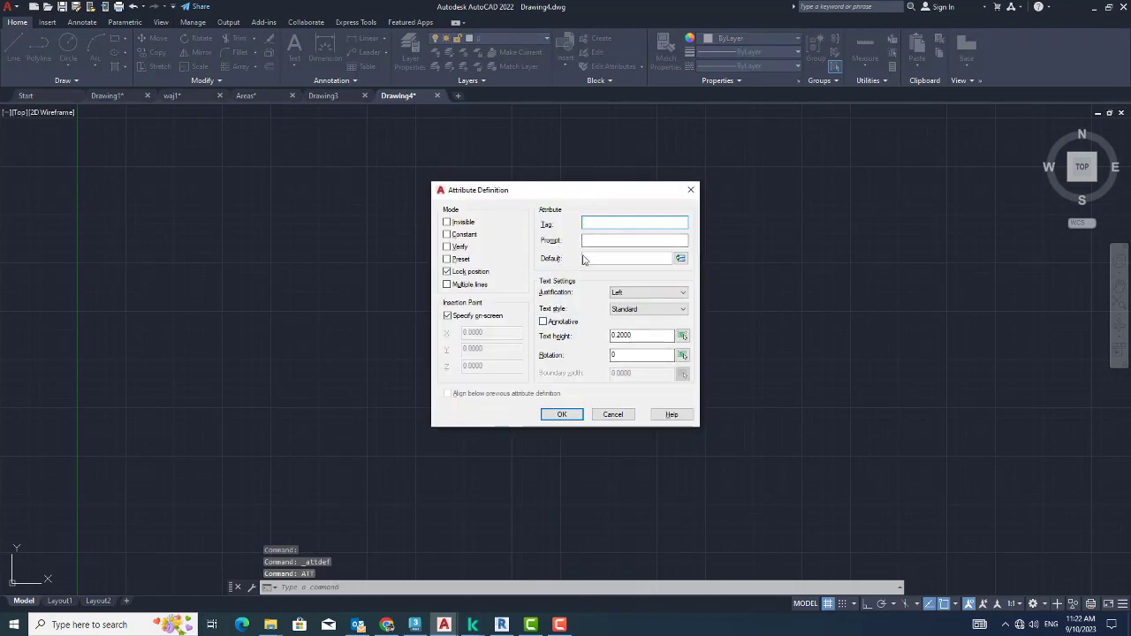
click(691, 189)
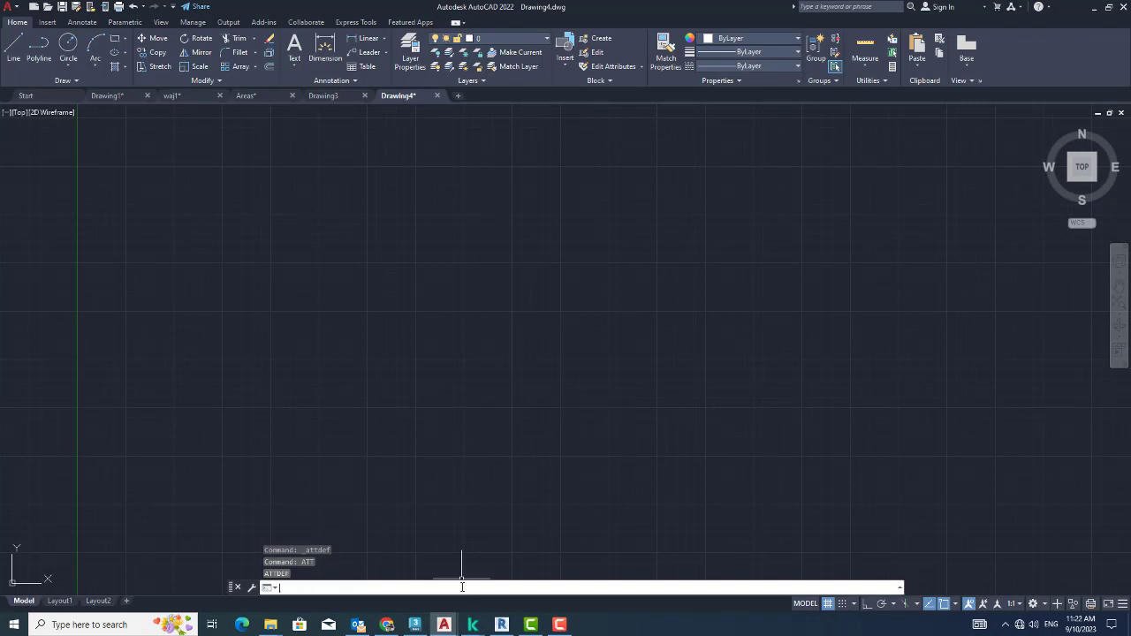
Show the Layer Properties Manager with the LA command alias and enlarge it to examine the layer list.
text(LA)
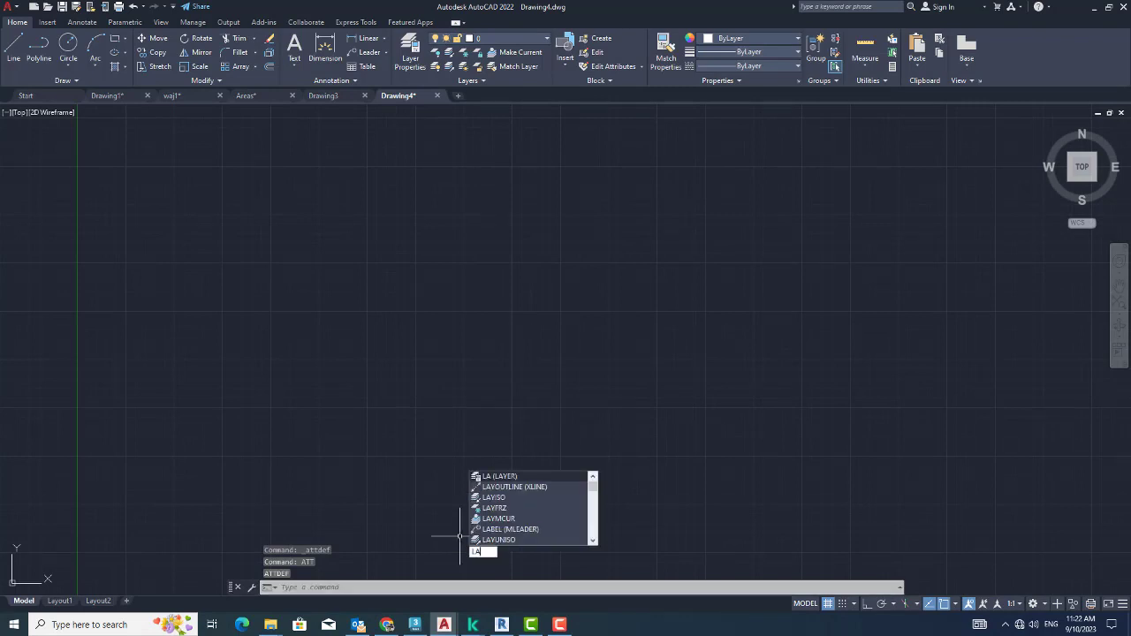
key(Return)
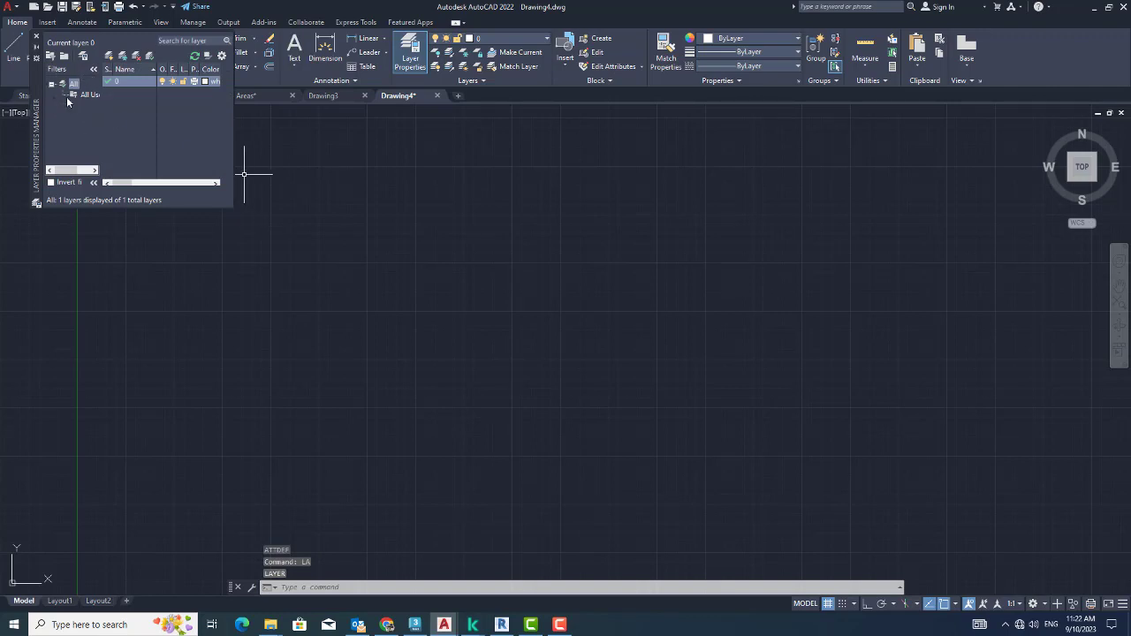
drag(234, 208, 523, 406)
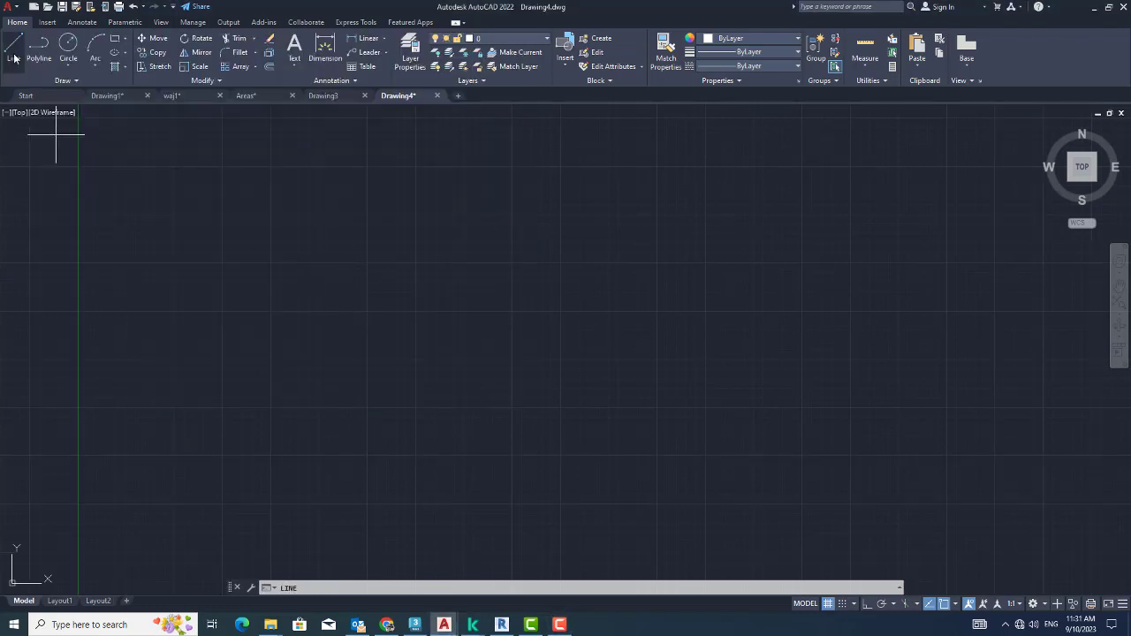
Draw a stepped shape of three connected Line segments with Ortho on: horizontal, down, and horizontal again.
click(14, 58)
click(327, 307)
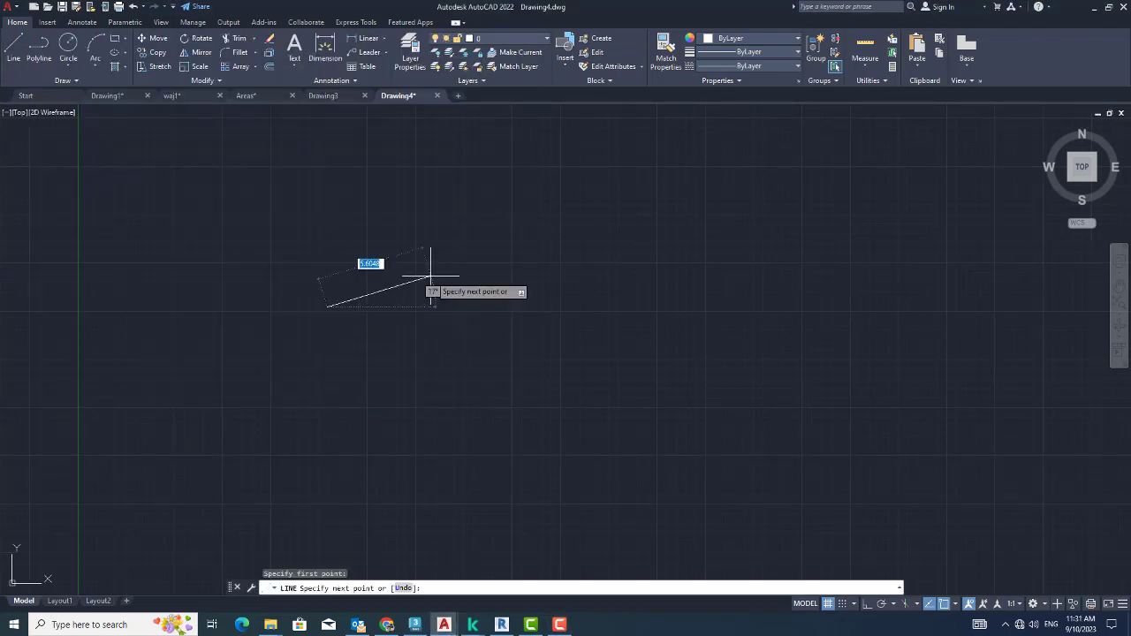
click(867, 604)
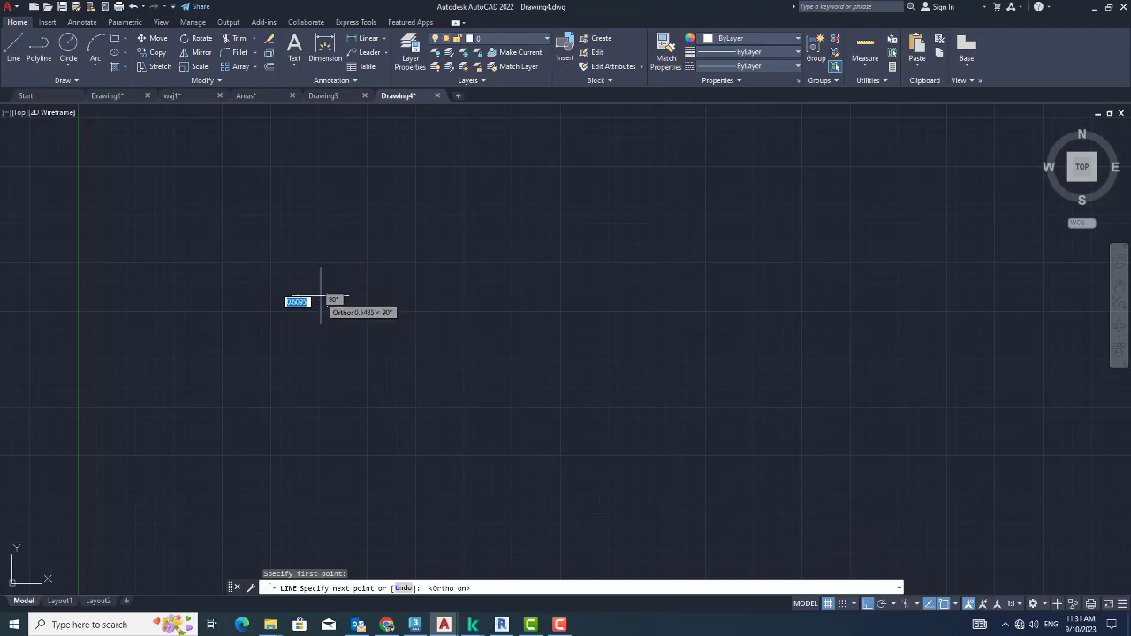
click(410, 306)
click(410, 351)
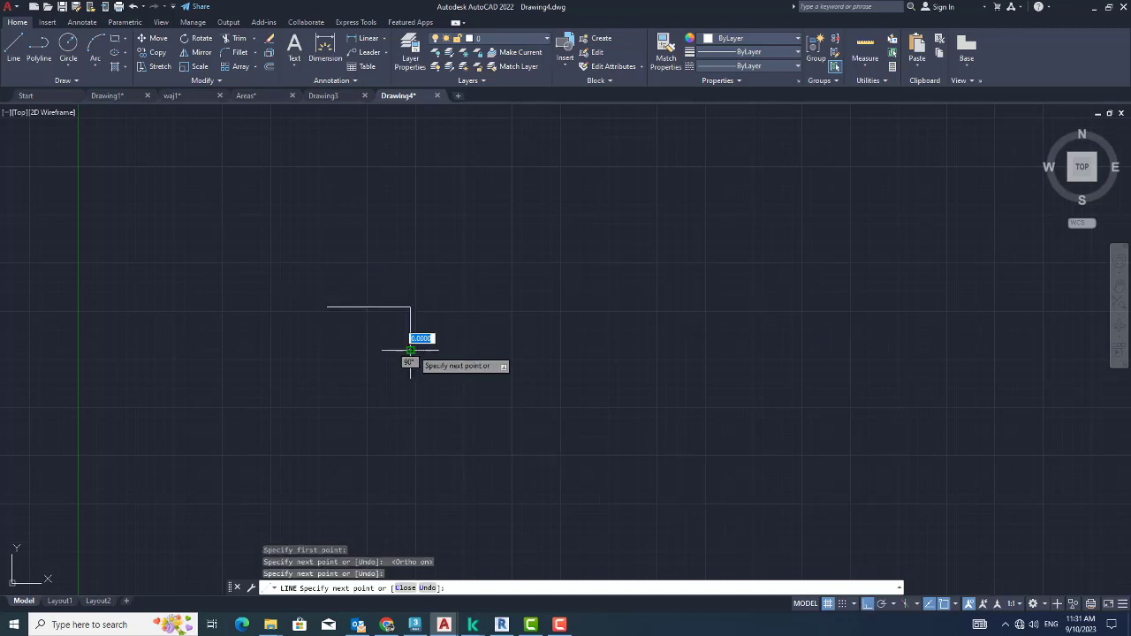
click(462, 351)
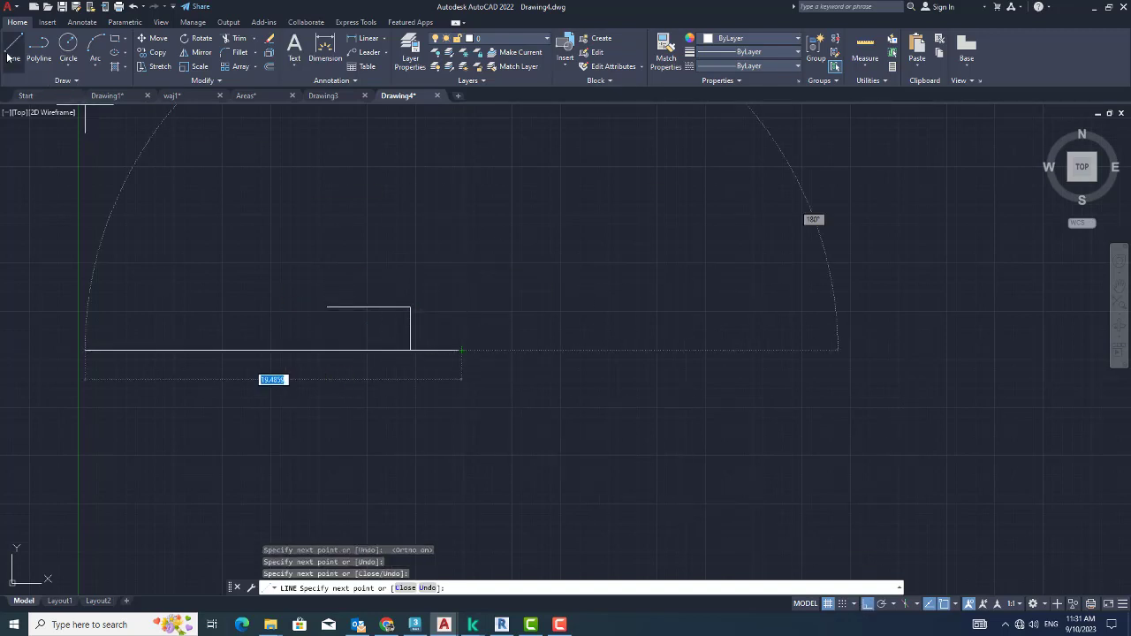
Draw a similar three-segment stepped Polyline beside the line shape, with a vertical drop of about 2.6 units.
click(41, 53)
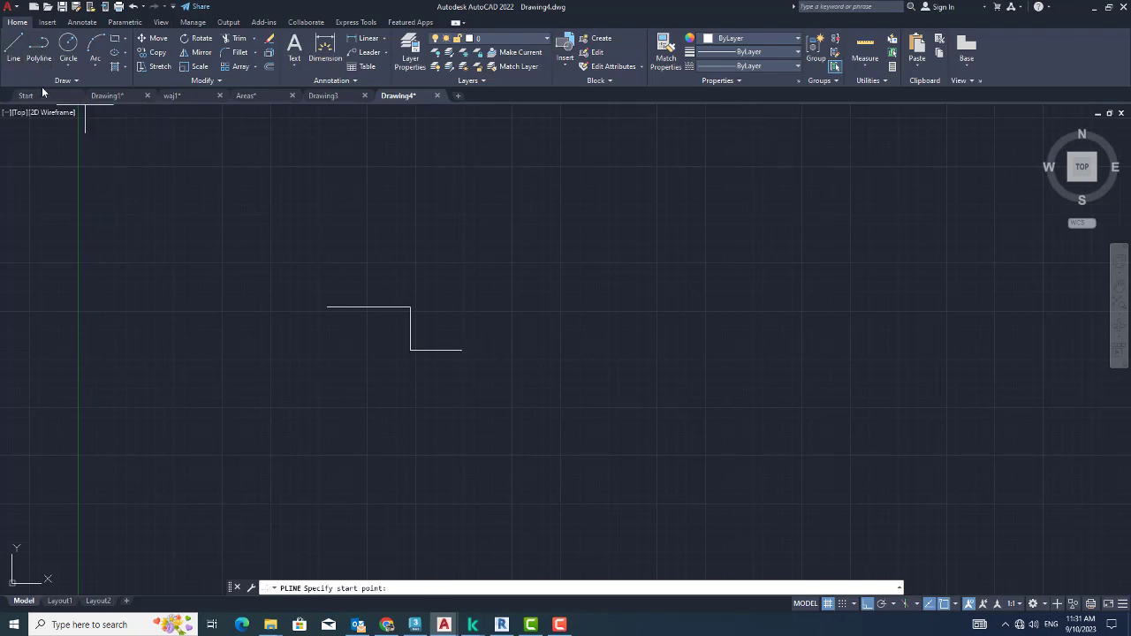
click(583, 316)
click(672, 323)
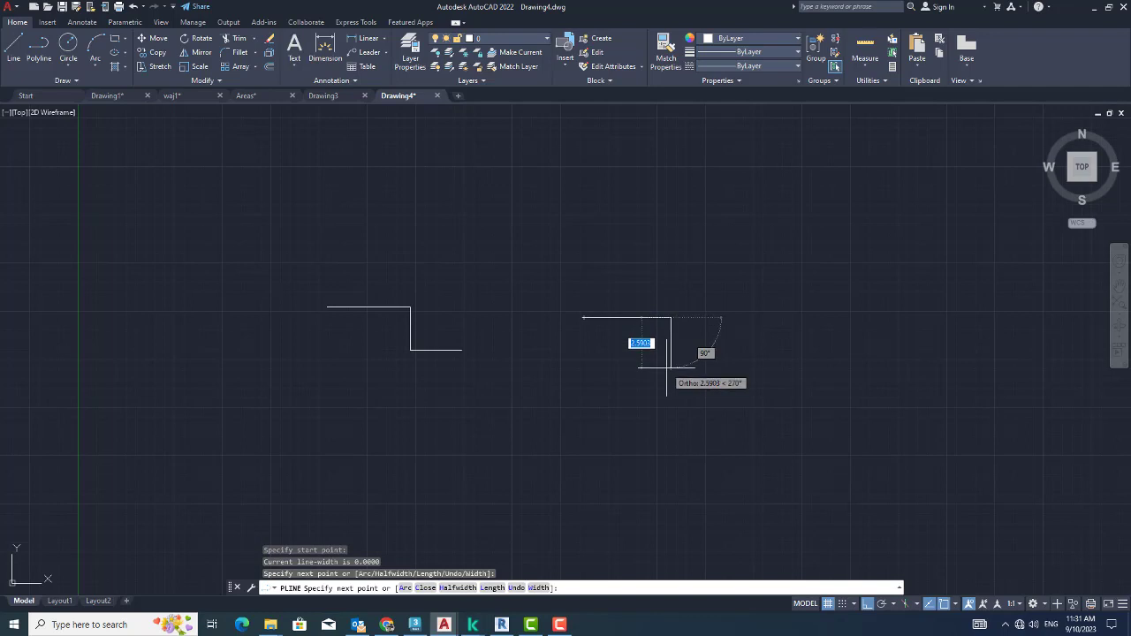
click(673, 368)
click(744, 368)
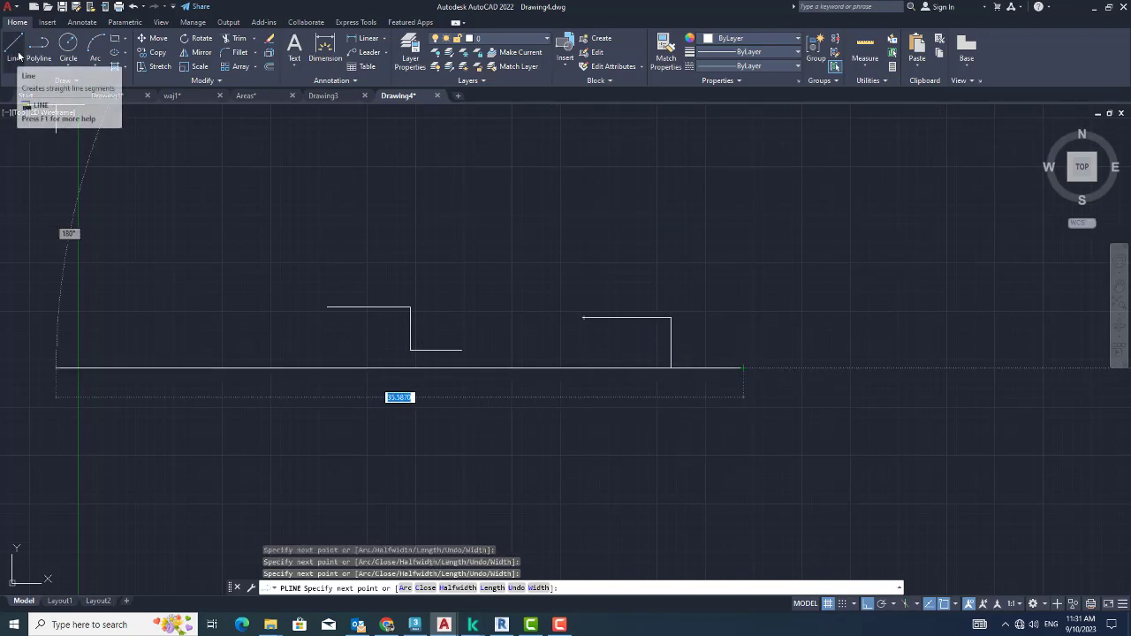
Draw a tall, narrow rectangle to the right of the stepped polyline.
click(114, 39)
click(820, 371)
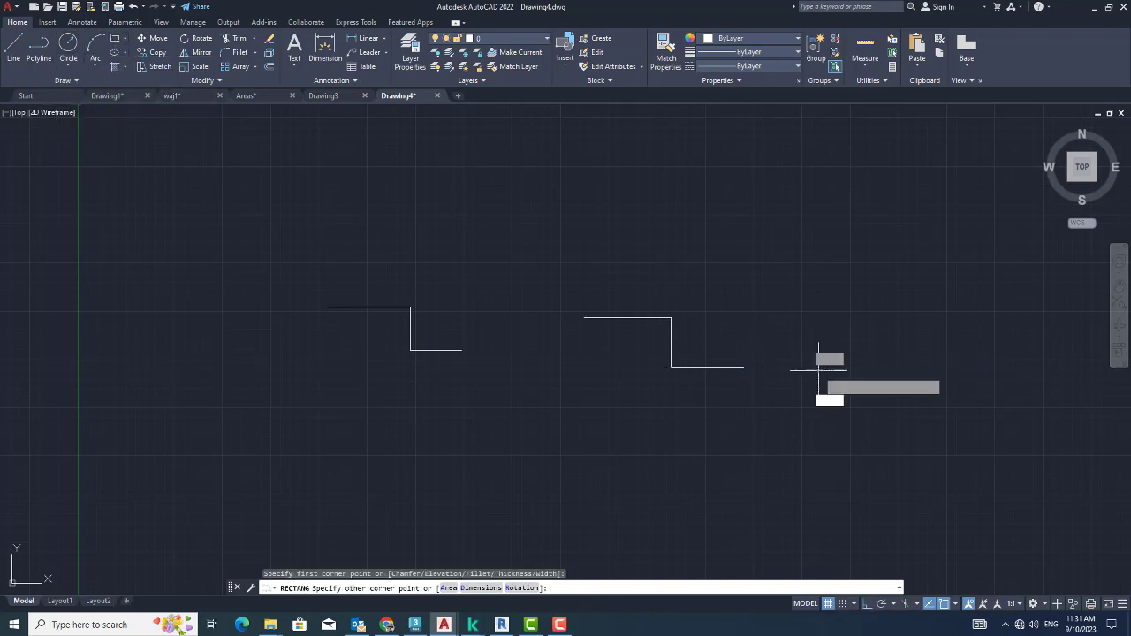
click(877, 263)
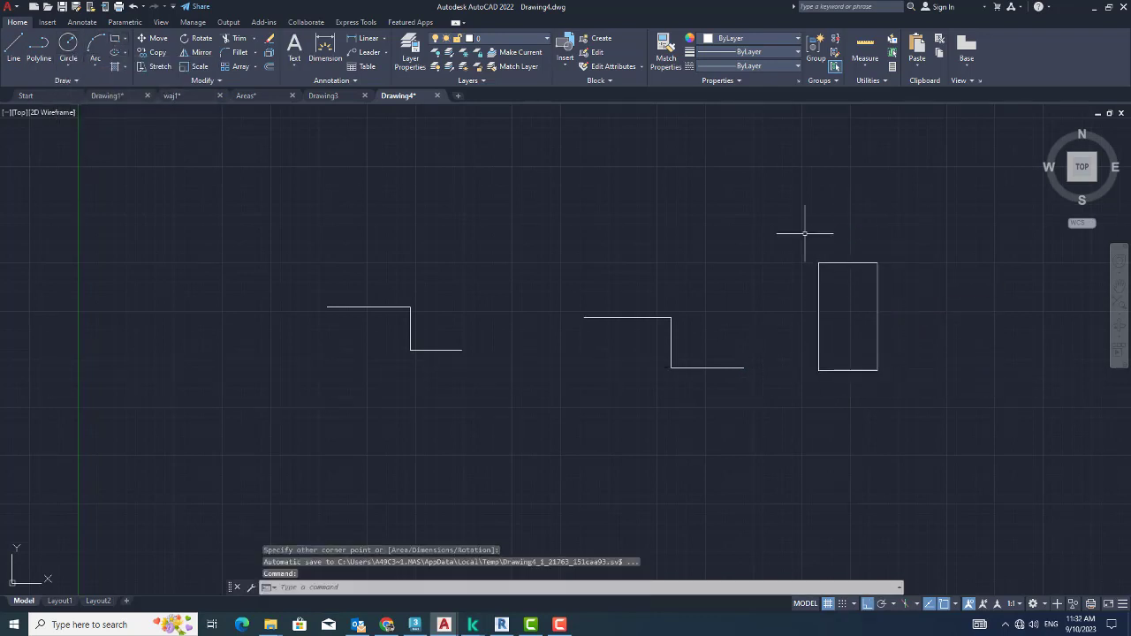
Select the upper line segment, the polyline and the rectangle one at a time to compare how each object is grouped.
click(393, 309)
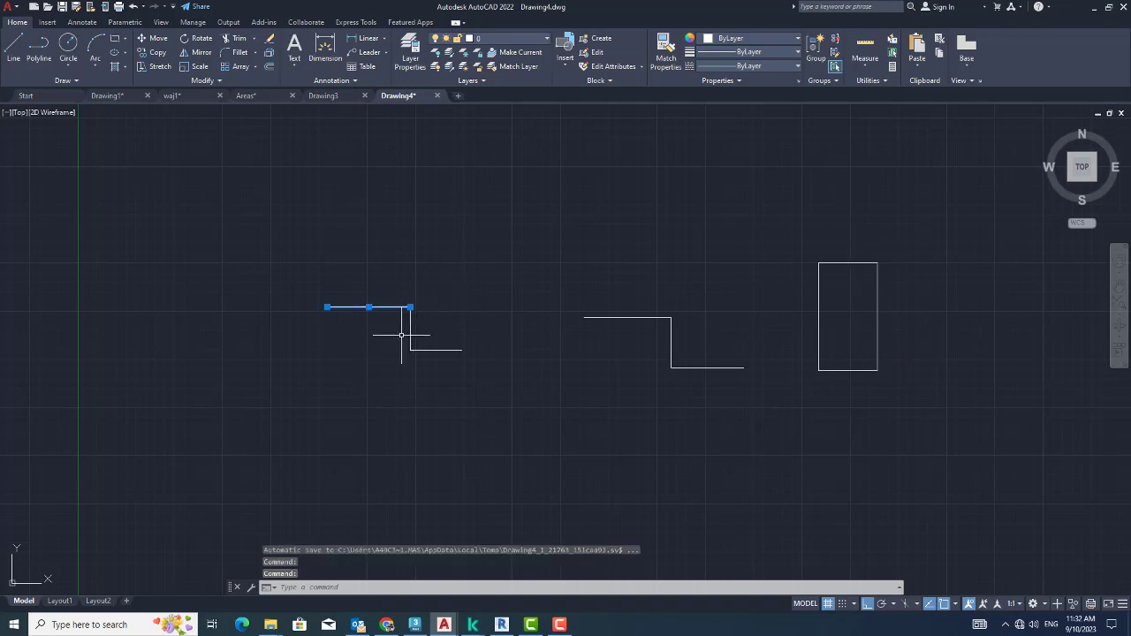
key(Escape)
click(651, 317)
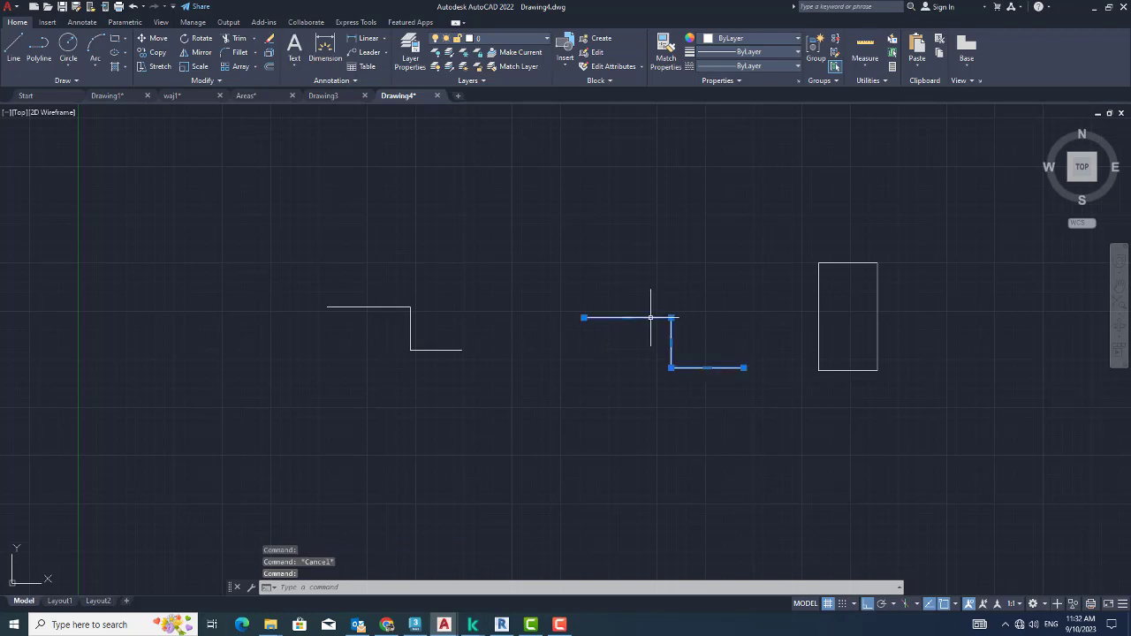
key(Escape)
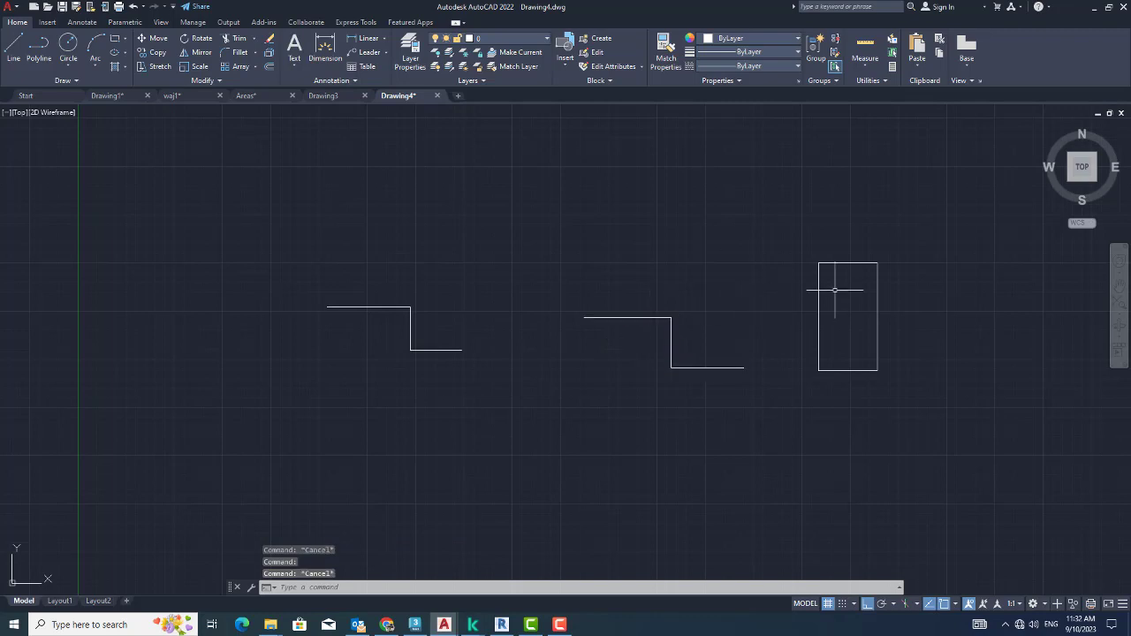
click(839, 263)
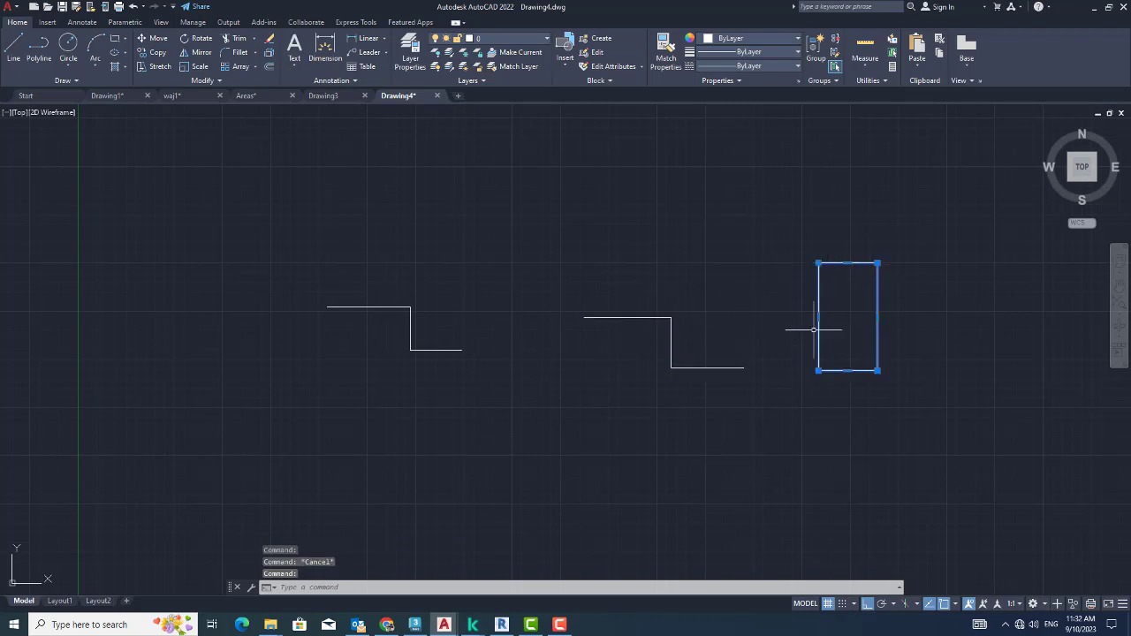
key(Escape)
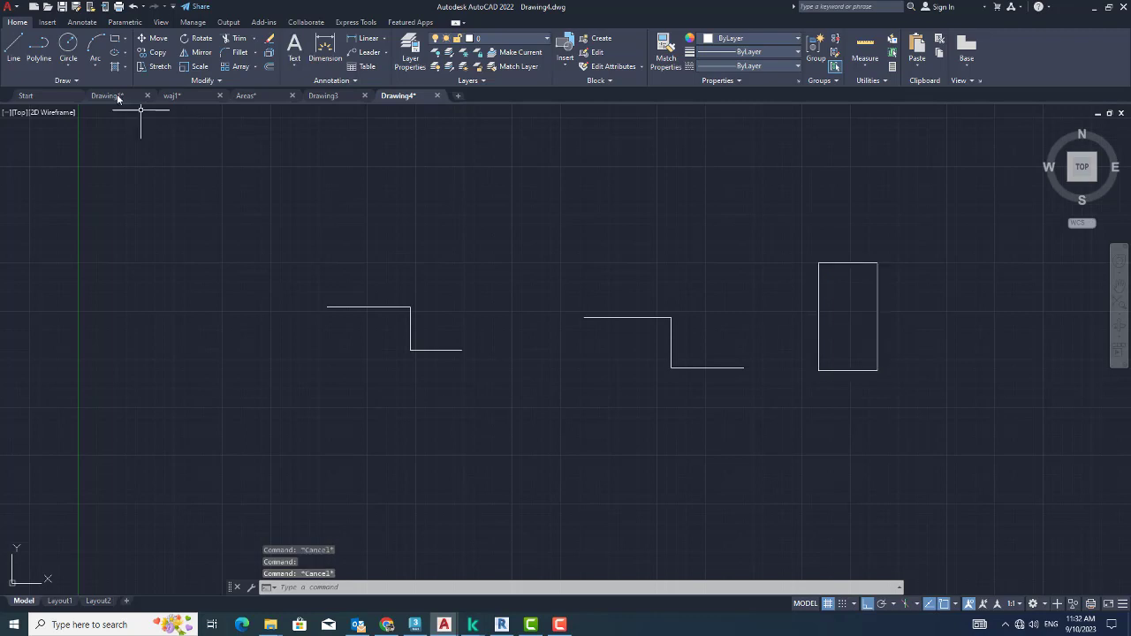
Draw a small circle centred on the rectangle's upper-left corner.
click(70, 49)
click(818, 263)
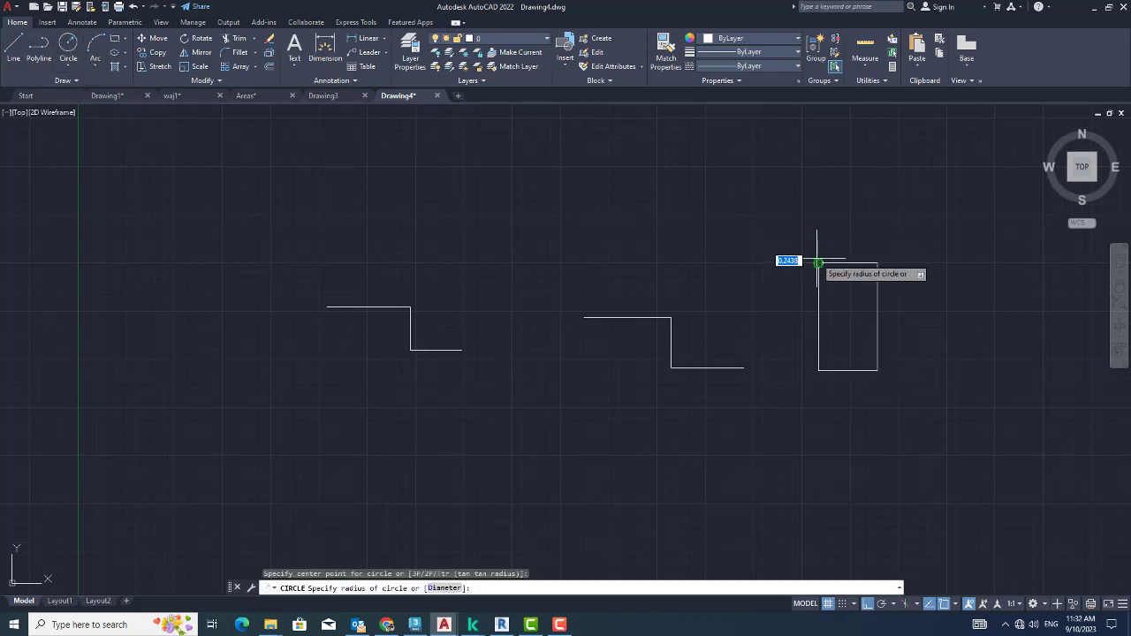
click(819, 252)
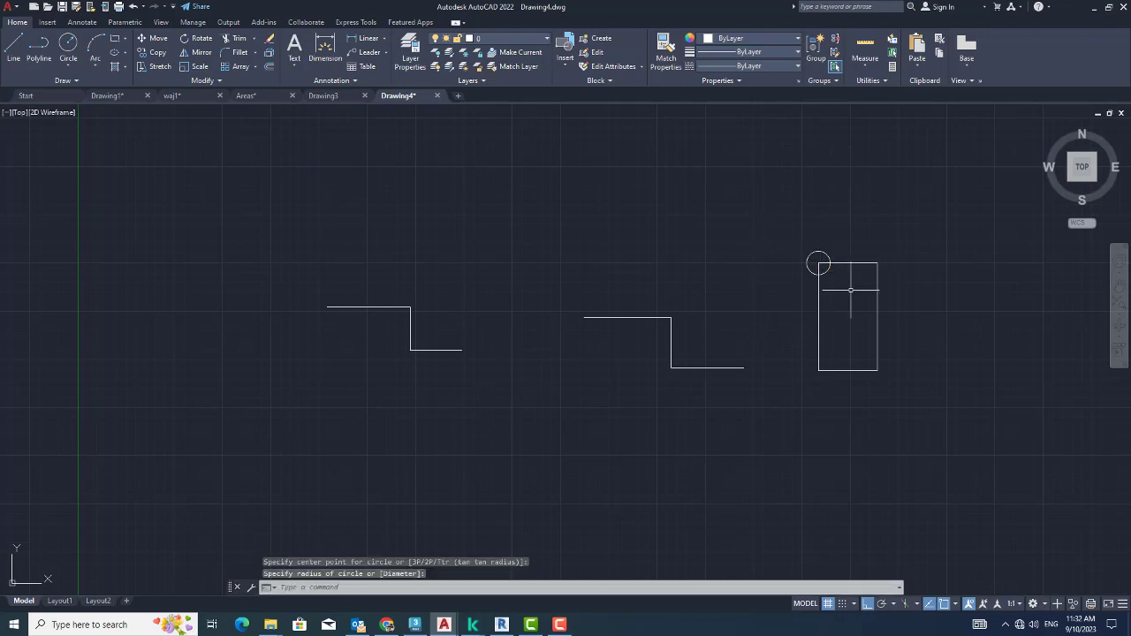
middle_drag(793, 324, 713, 283)
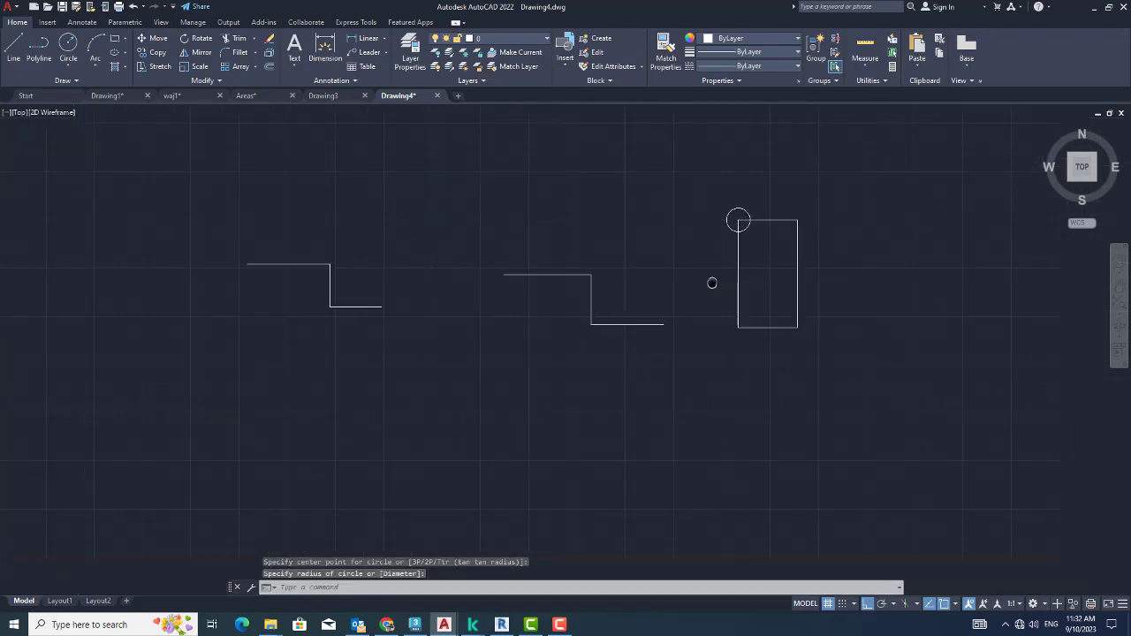
scroll(697, 235, up, 2)
middle_drag(699, 240, 703, 272)
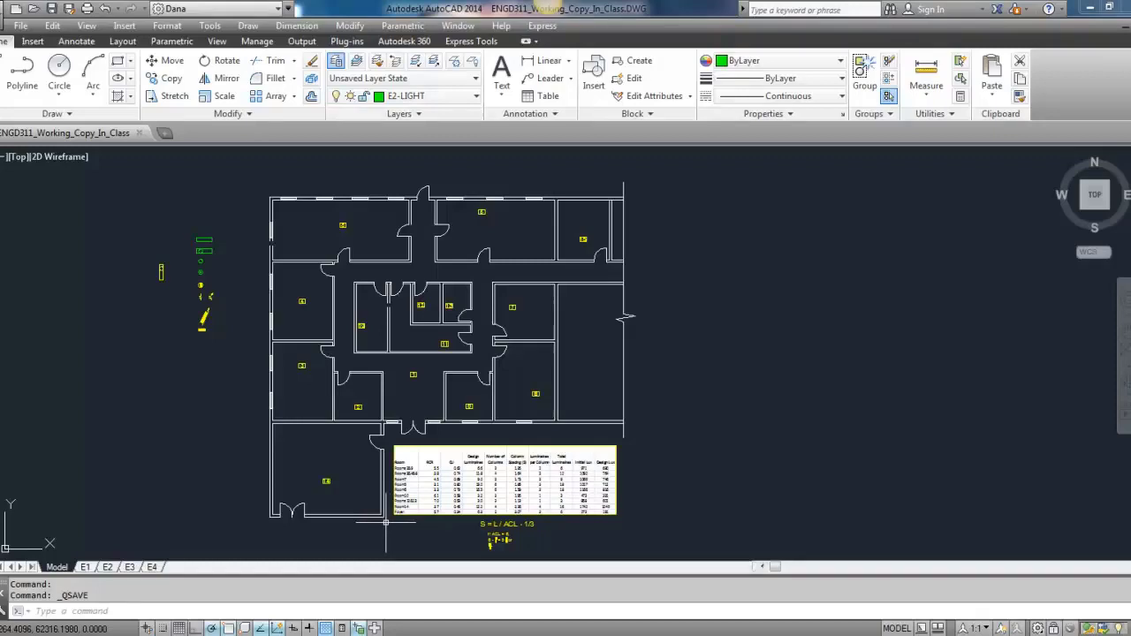
View the E2 layout of the electrical drawing and examine the column of symbols beside the floor plan in model space.
click(108, 567)
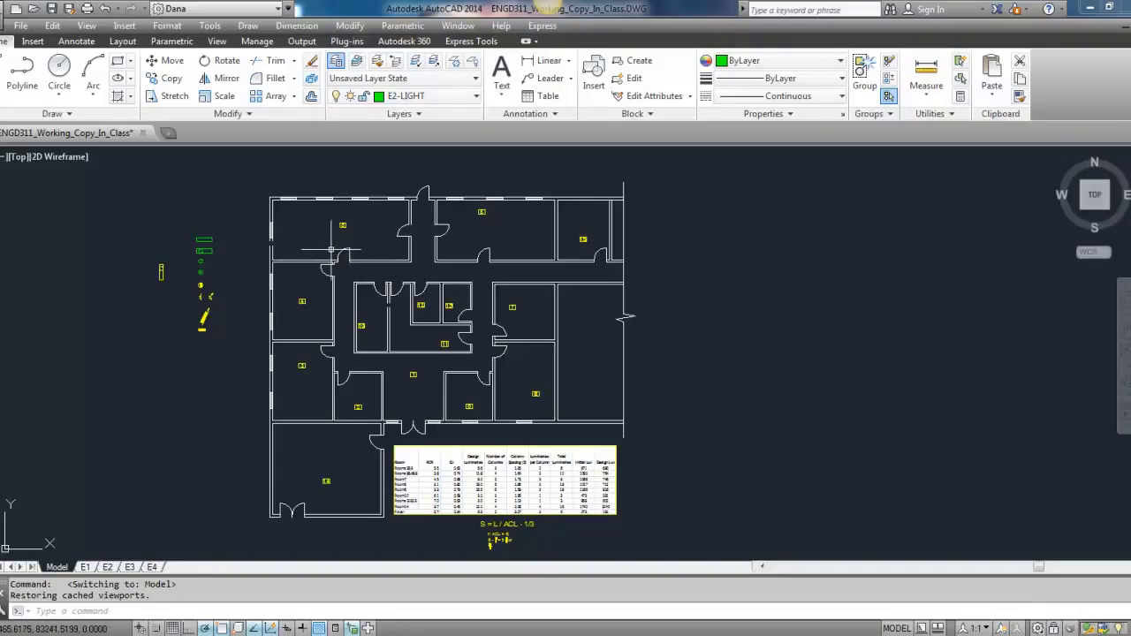
scroll(198, 263, up, 5)
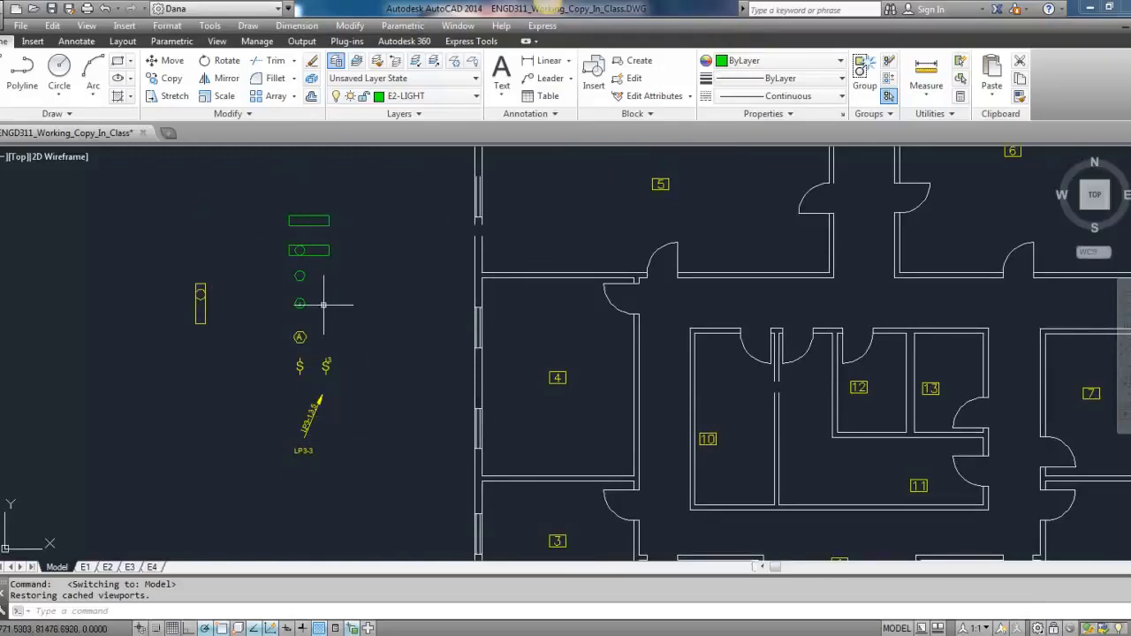
mouse_move(309, 254)
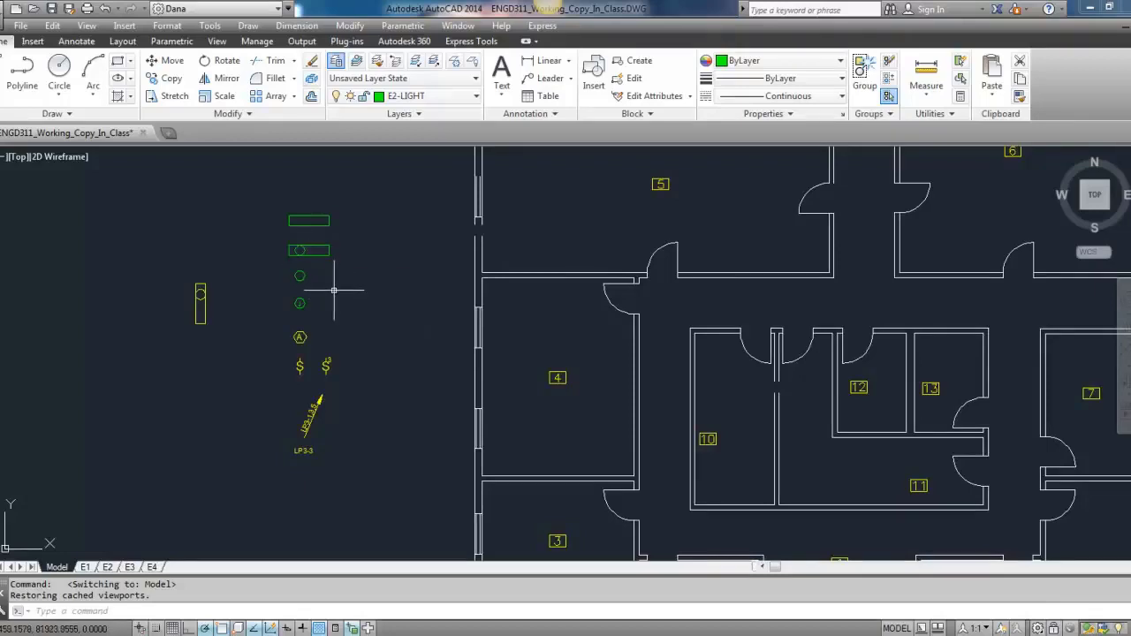
Rotate the plain rectangular symbol about its left end to vertical and back to horizontal.
click(303, 222)
scroll(308, 198, up, 6)
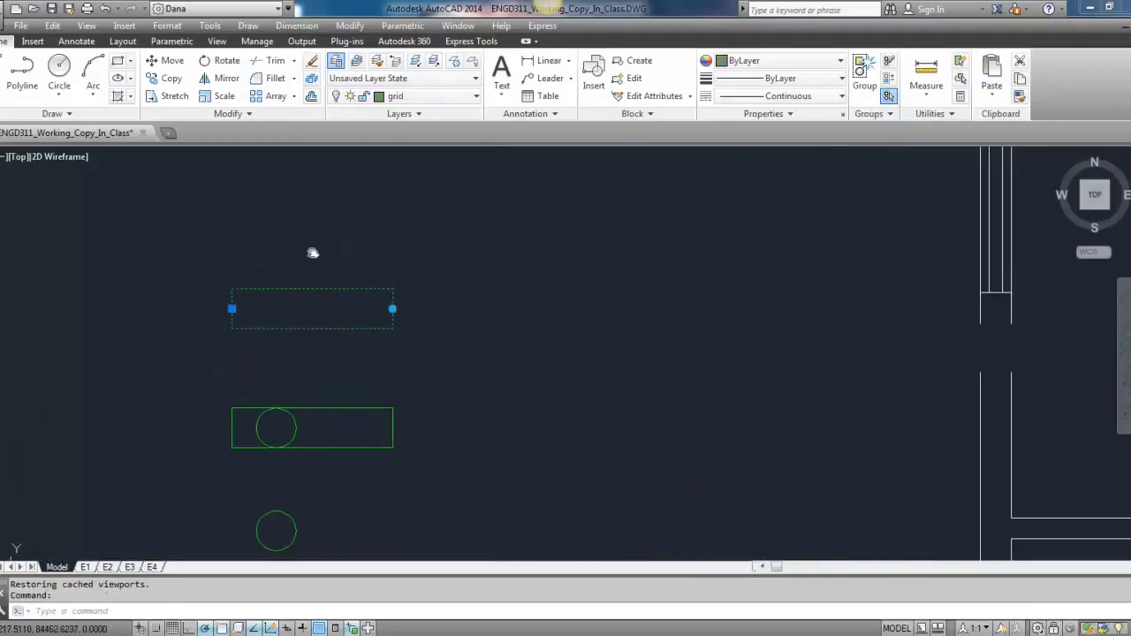
scroll(313, 253, down, 3)
key(Escape)
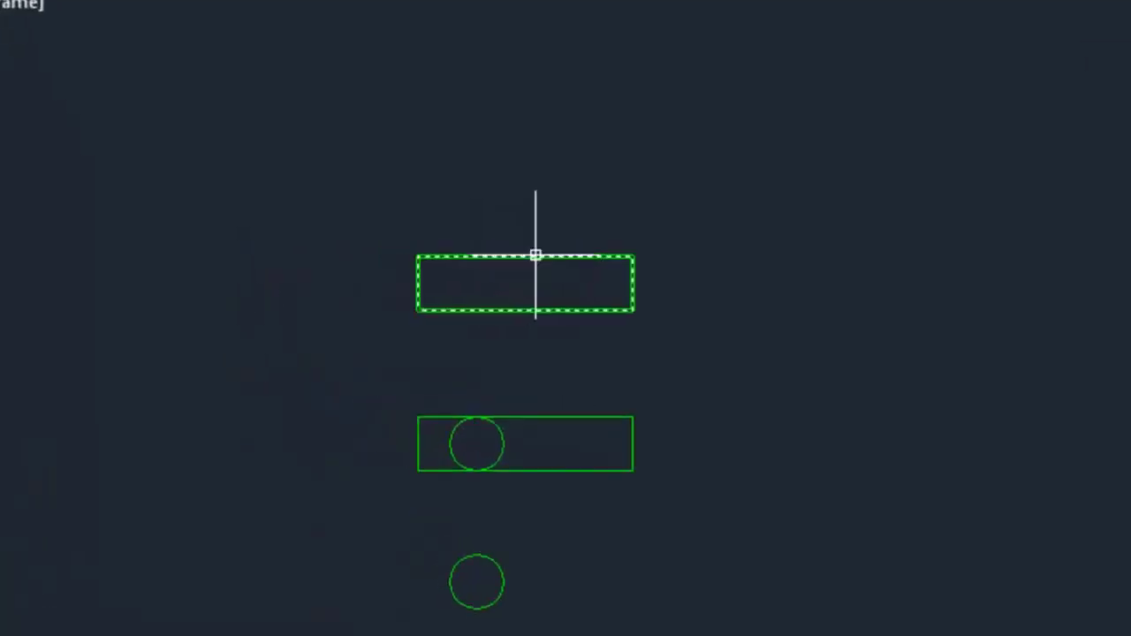
click(536, 255)
click(633, 283)
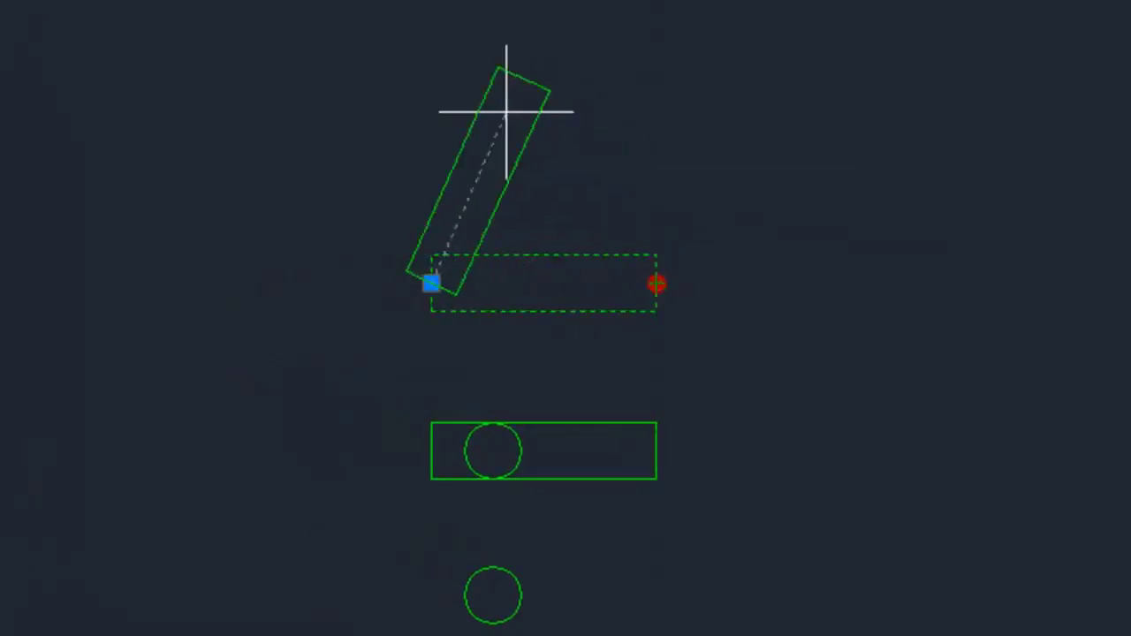
click(429, 83)
click(431, 57)
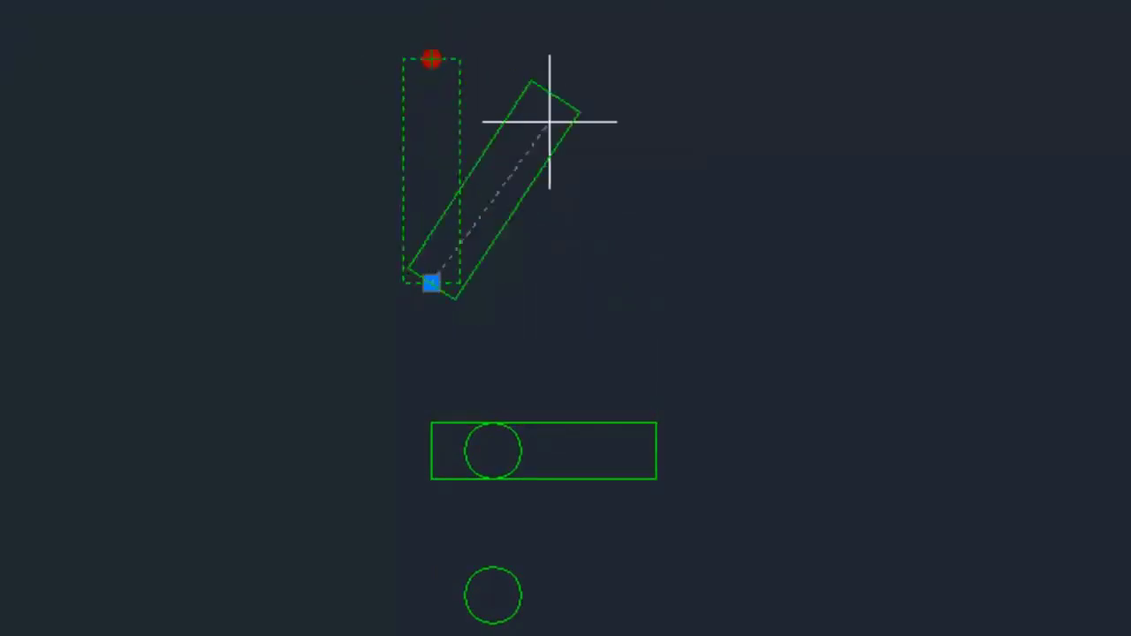
click(652, 282)
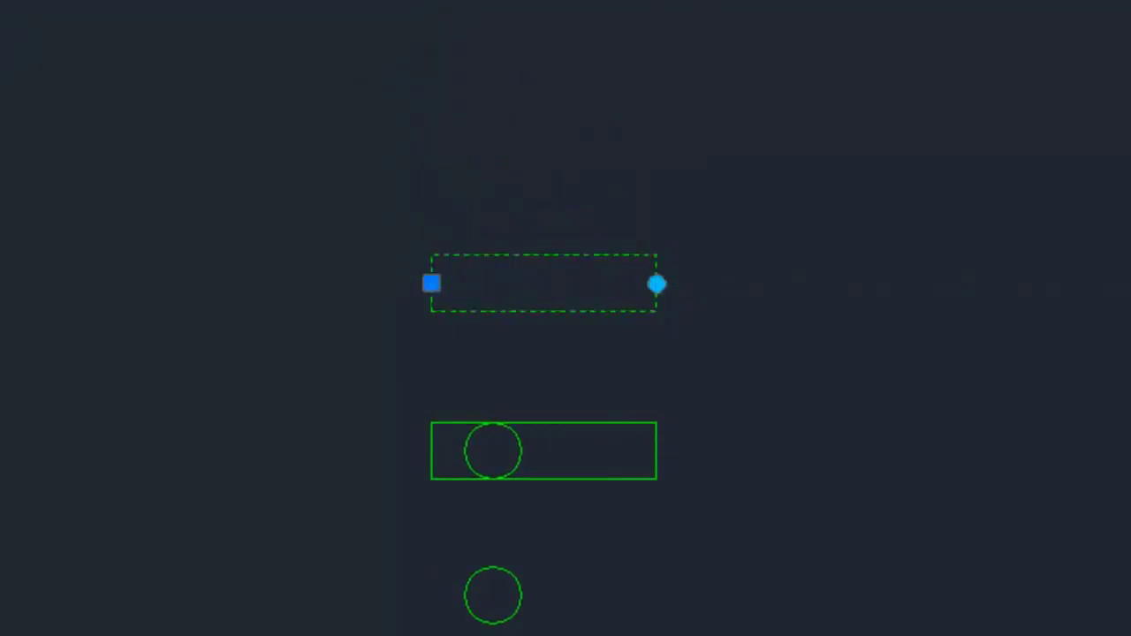
key(Escape)
Try rotating the rectangle-with-circle symbol about its left end, bring it back to horizontal, and deselect it.
click(609, 422)
click(657, 451)
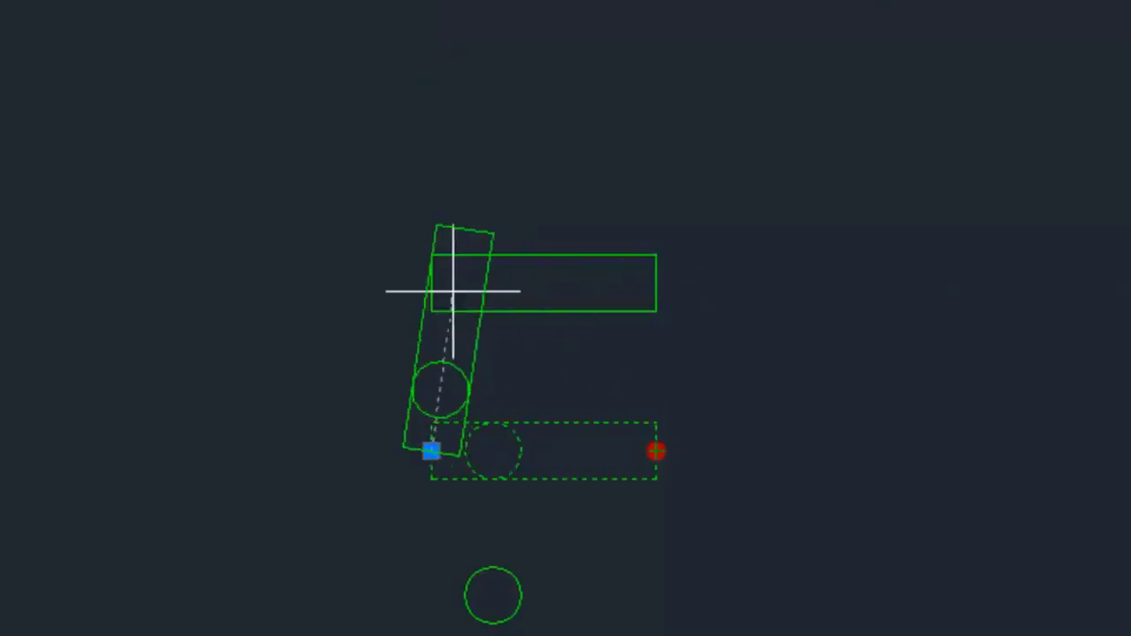
click(630, 454)
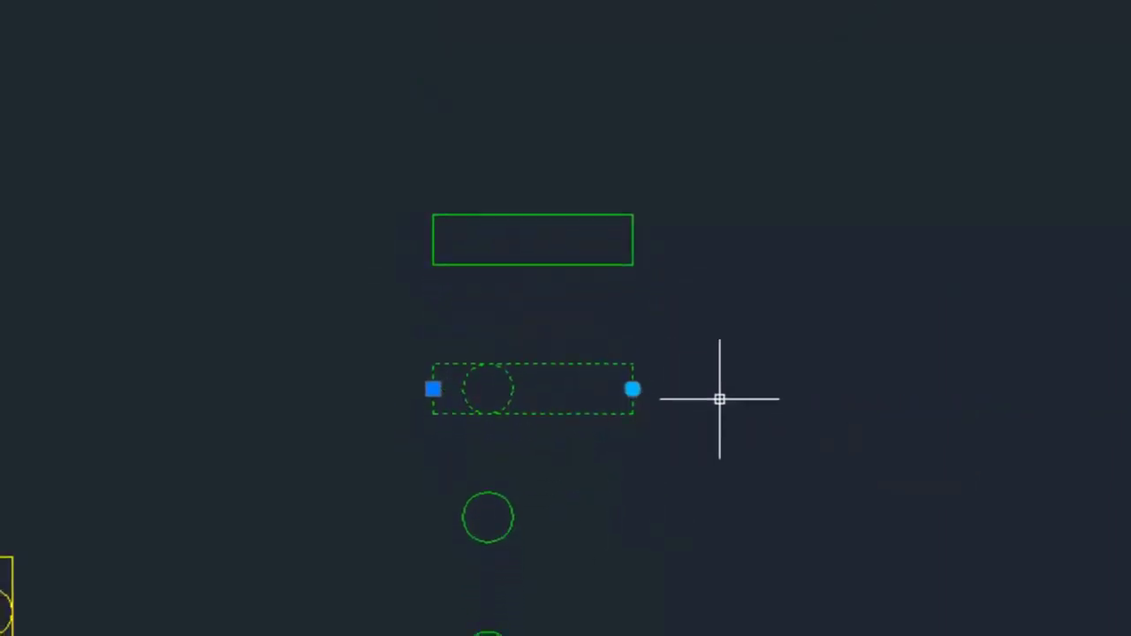
scroll(719, 399, down, 3)
middle_drag(692, 379, 609, 331)
key(Escape)
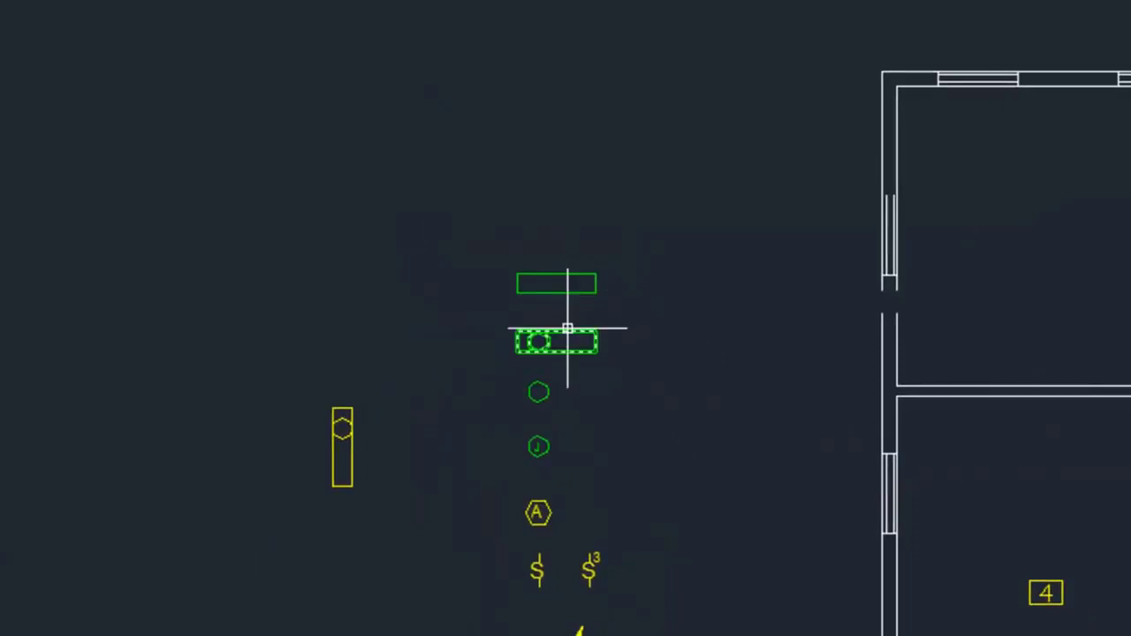
Place a copy of the rectangle-with-circle symbol inside room 5 of the floor plan.
mouse_move(567, 329)
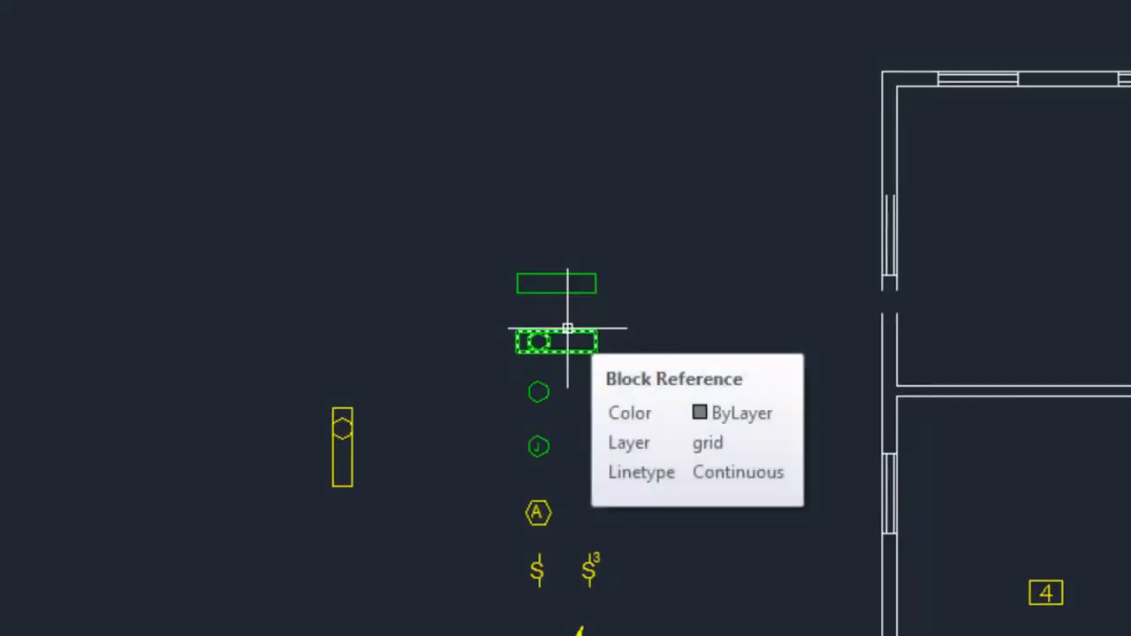
scroll(618, 346, up, 4)
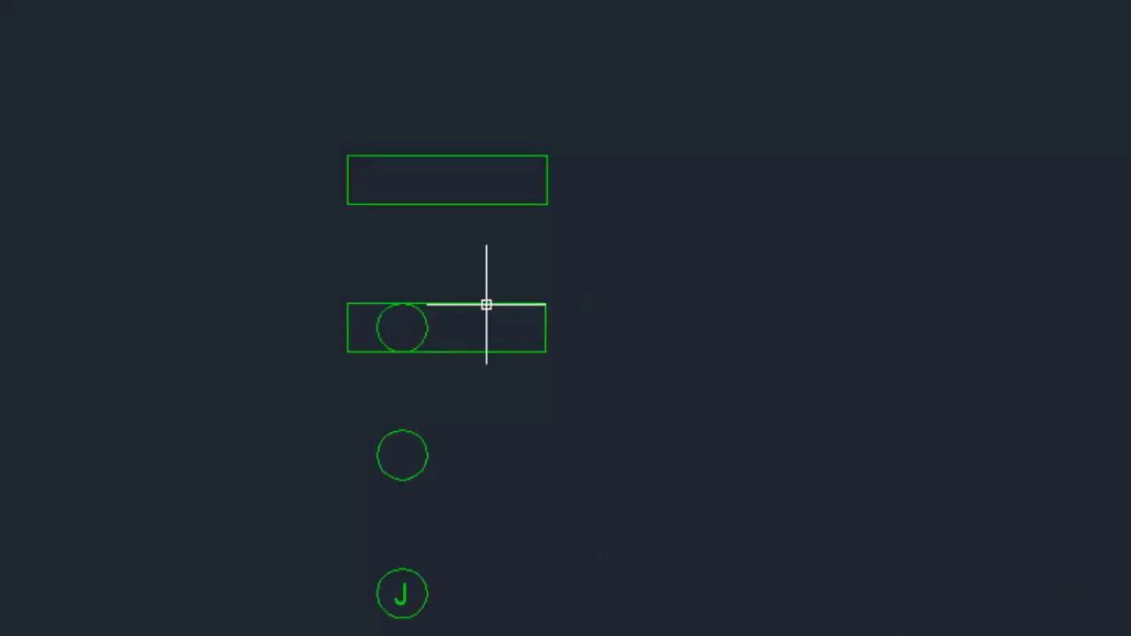
click(486, 304)
click(348, 328)
scroll(783, 353, down, 6)
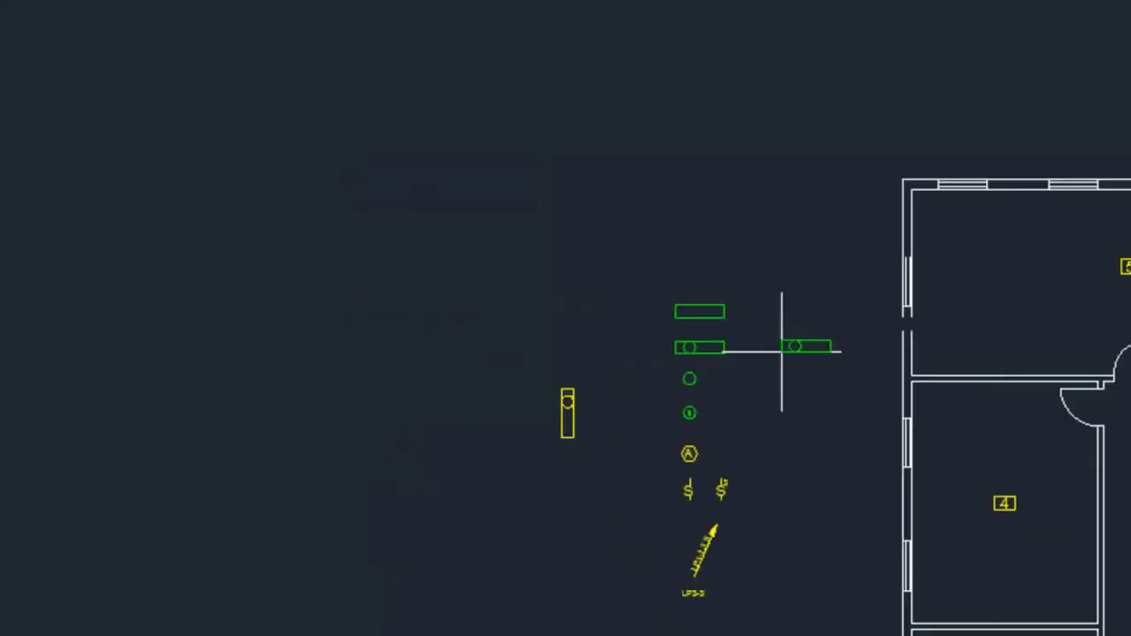
scroll(964, 303, up, 5)
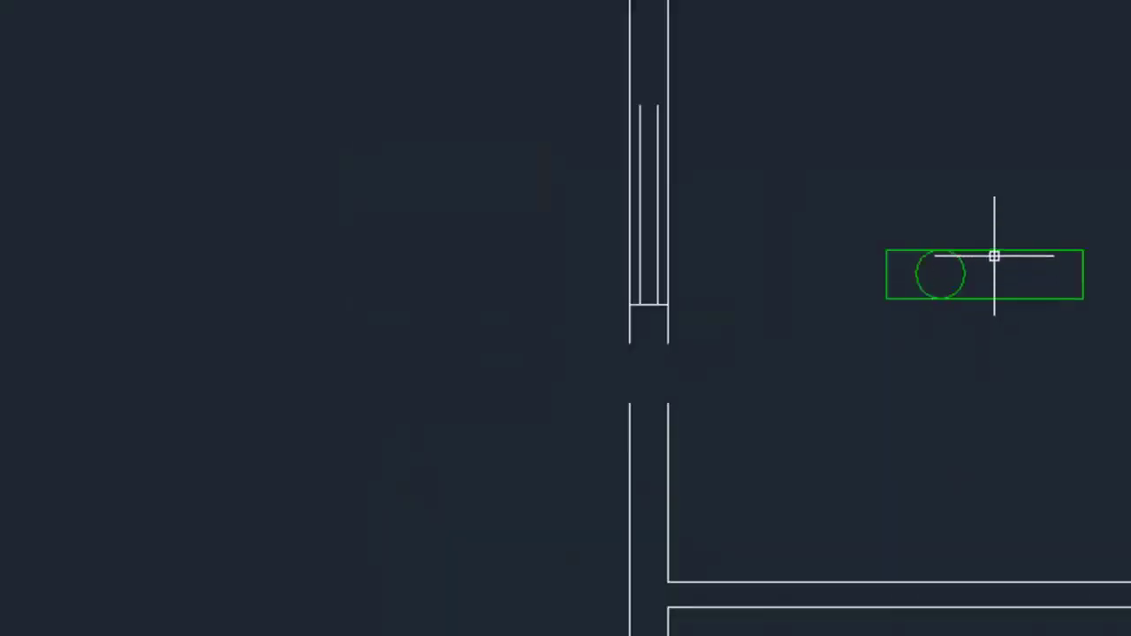
Rotate the copied rectangle-with-circle symbol in room 5 to vertical and erase it.
click(1083, 274)
click(887, 129)
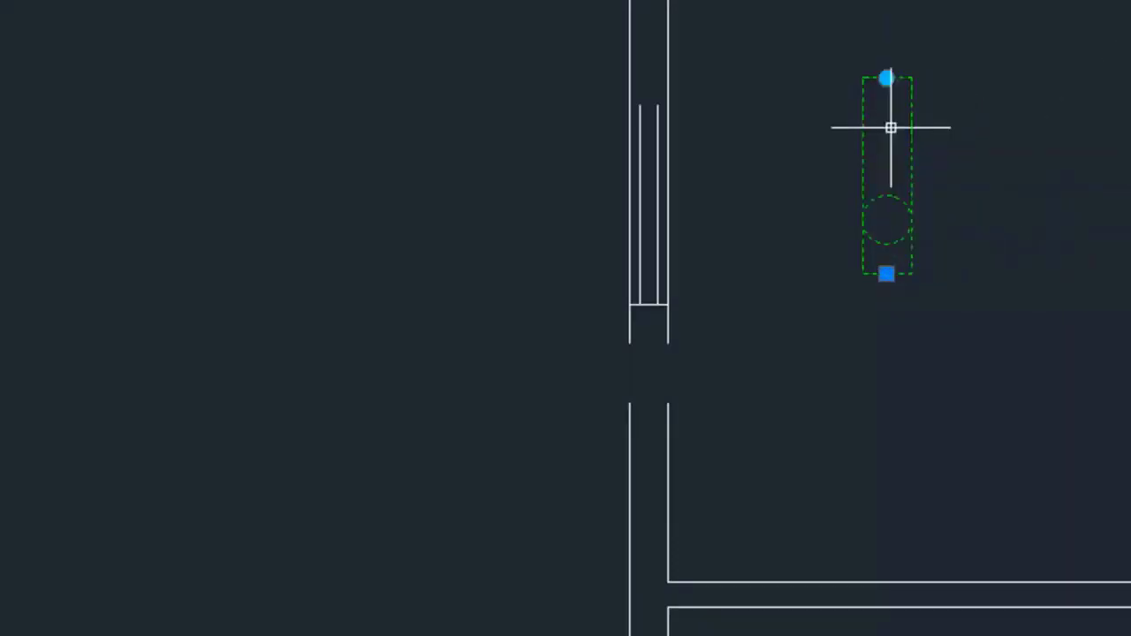
scroll(897, 309, down, 5)
scroll(891, 313, up, 3)
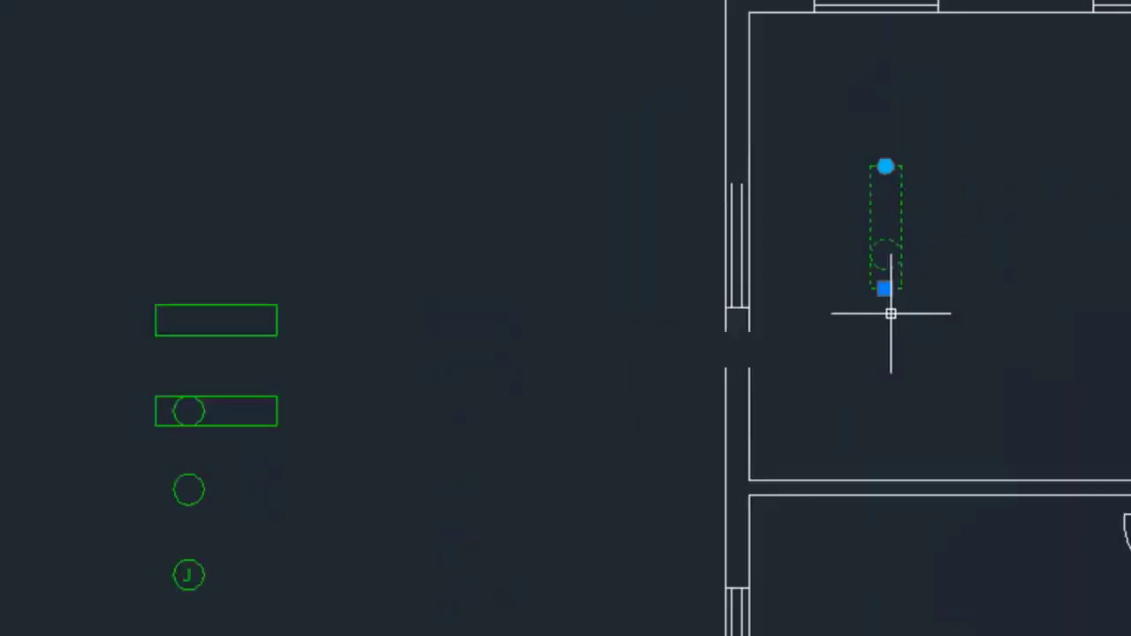
key(Delete)
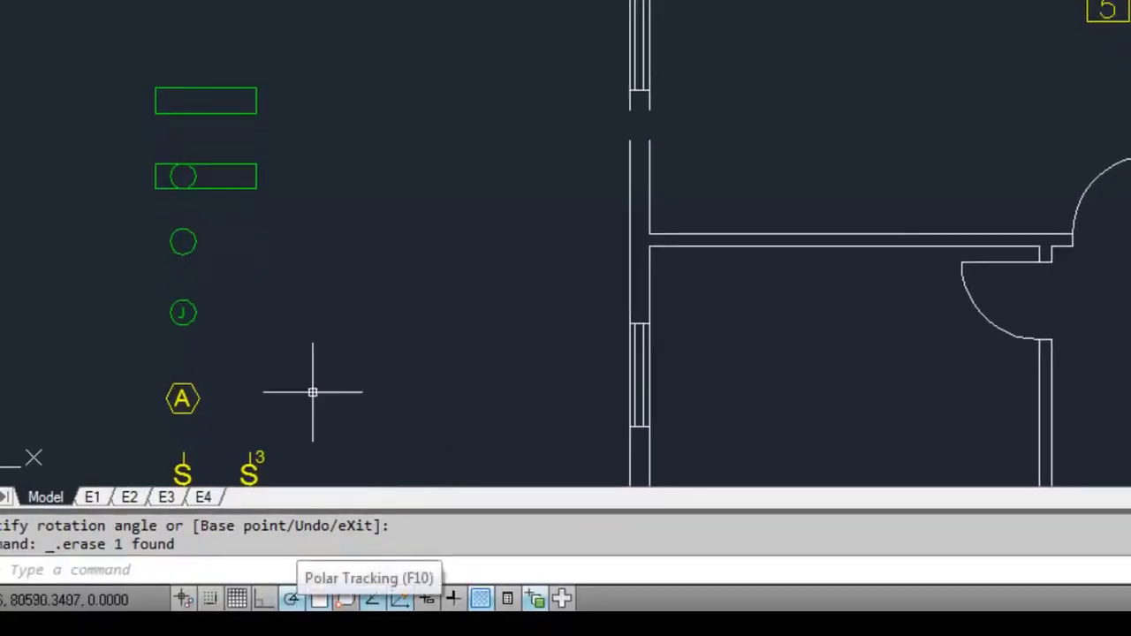
click(256, 177)
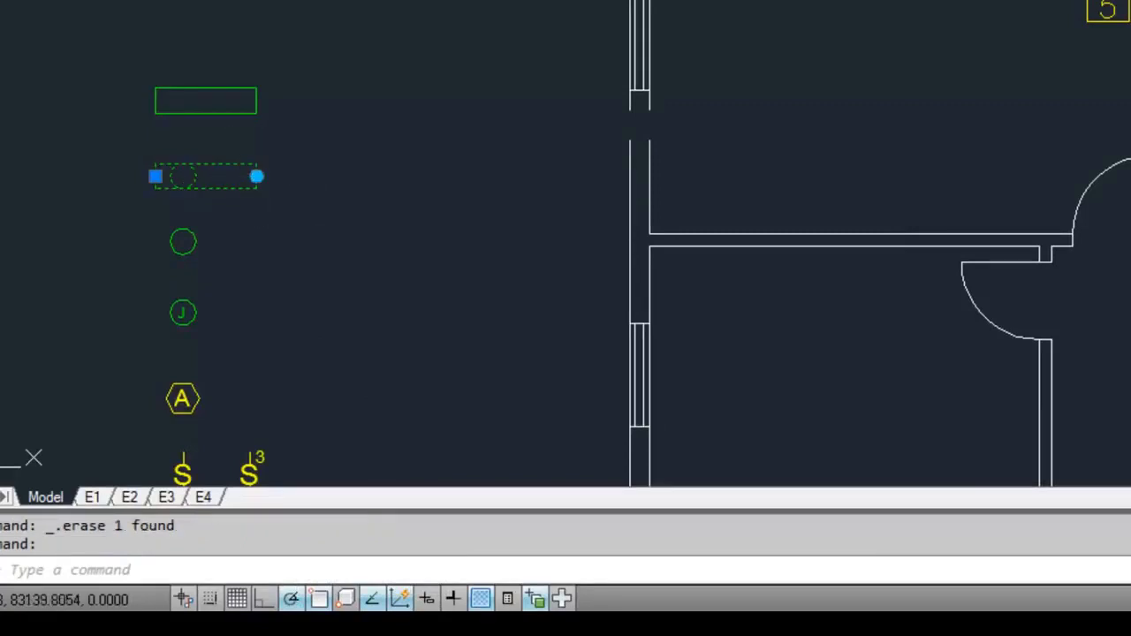
click(256, 177)
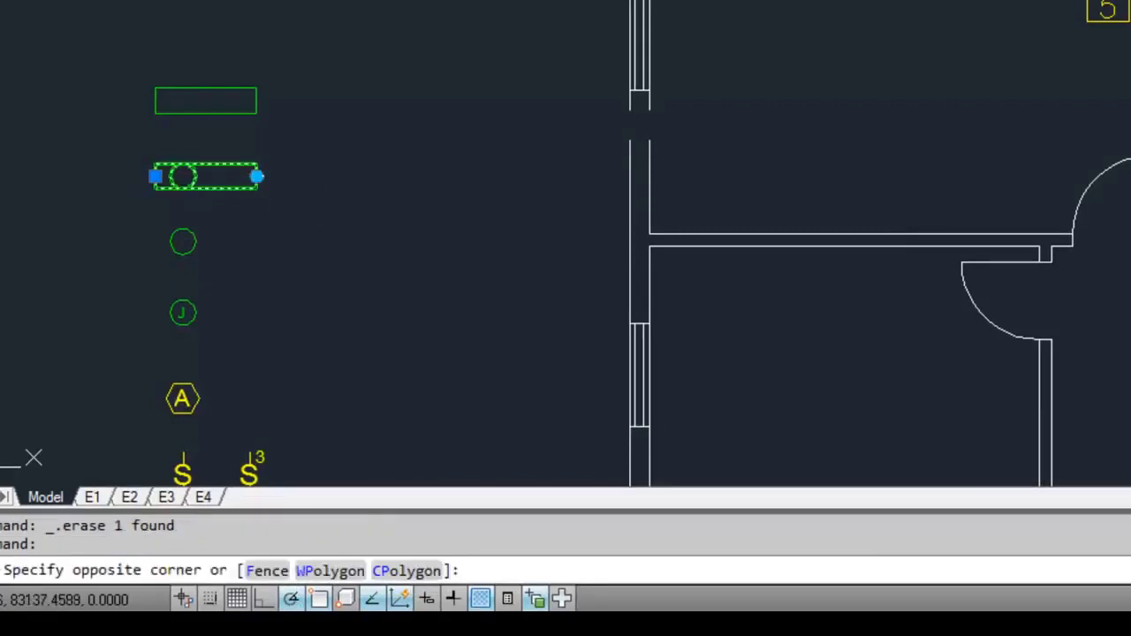
click(255, 177)
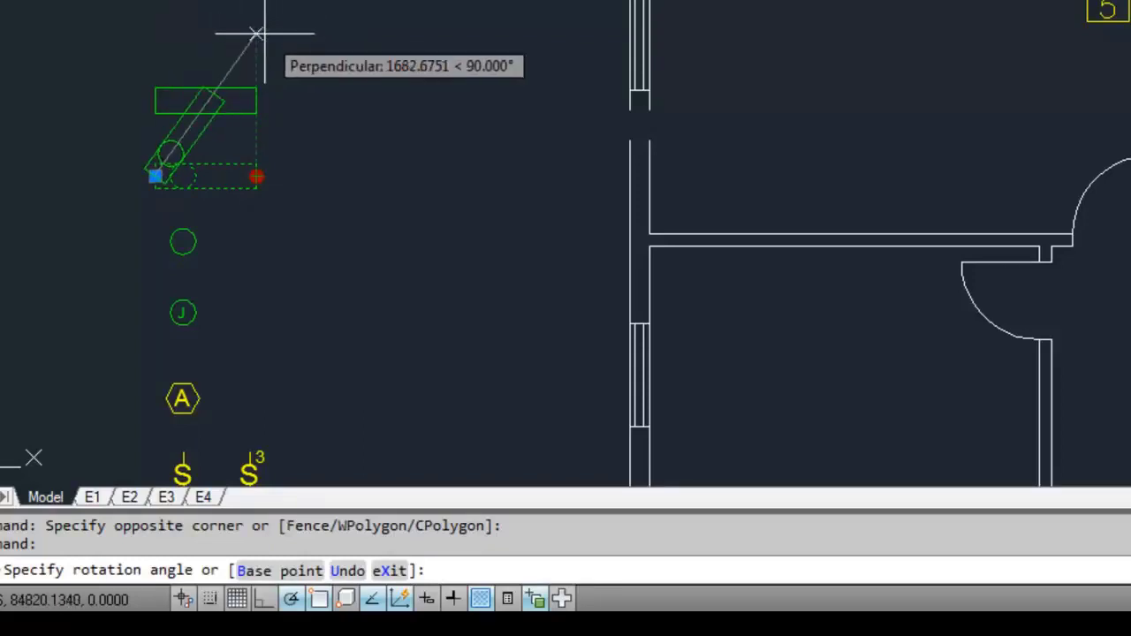
key(Escape)
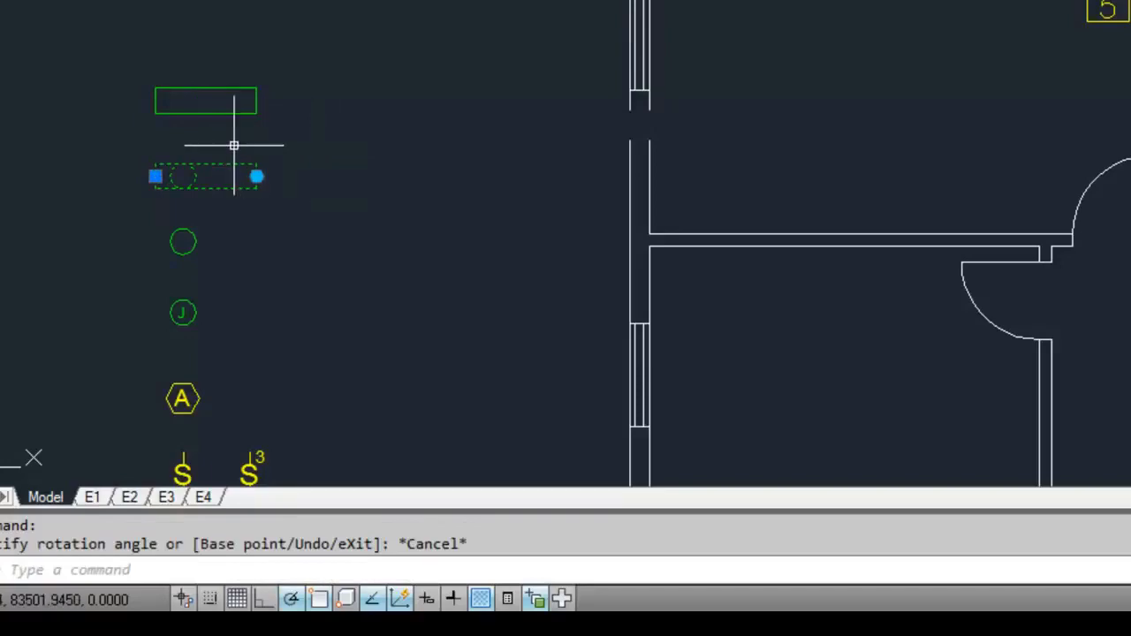
key(Escape)
Examine the plain circle, circled J and hexagonal A symbols below the rectangular ones, checking how the hexagon selects with its letter.
middle_drag(242, 203, 365, 24)
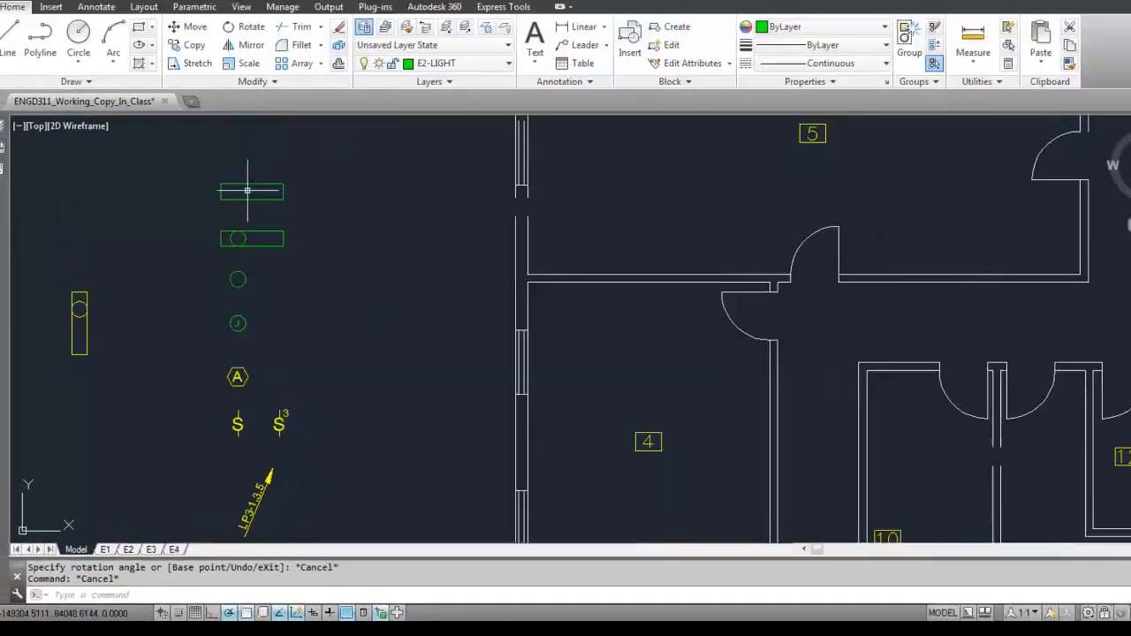
scroll(228, 268, up, 4)
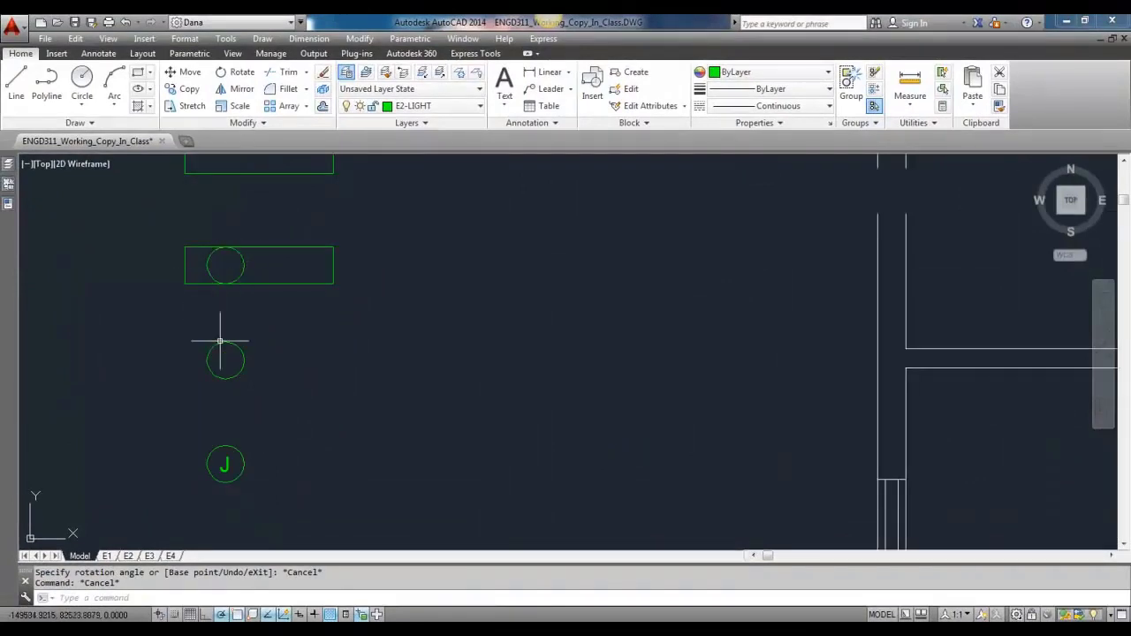
scroll(221, 336, down, 2)
scroll(222, 352, up, 2)
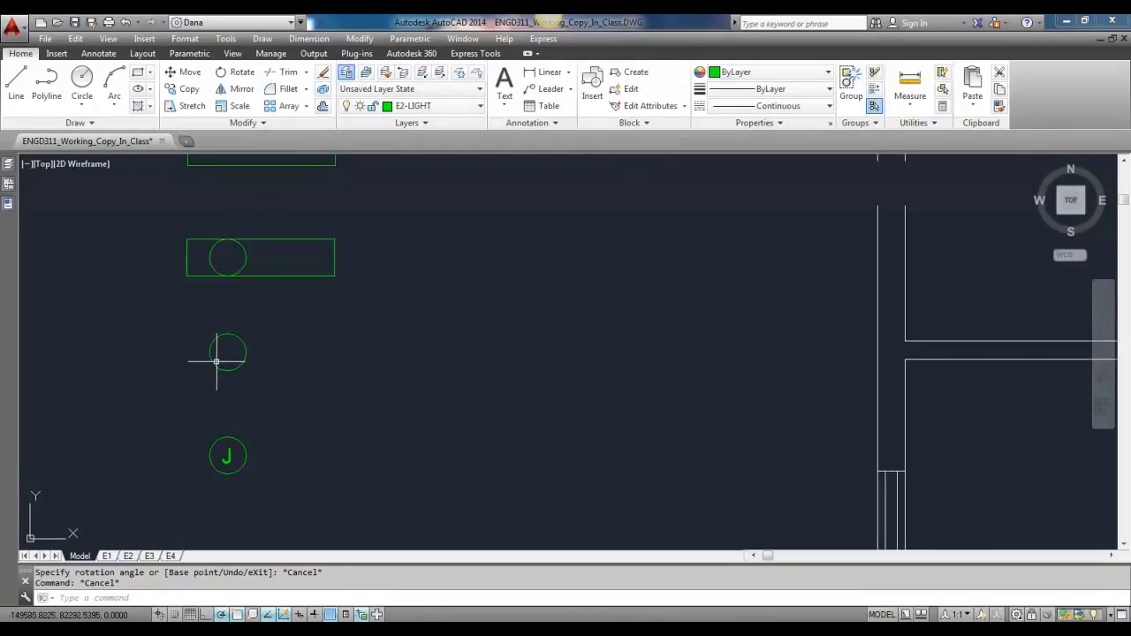
scroll(225, 351, down, 2)
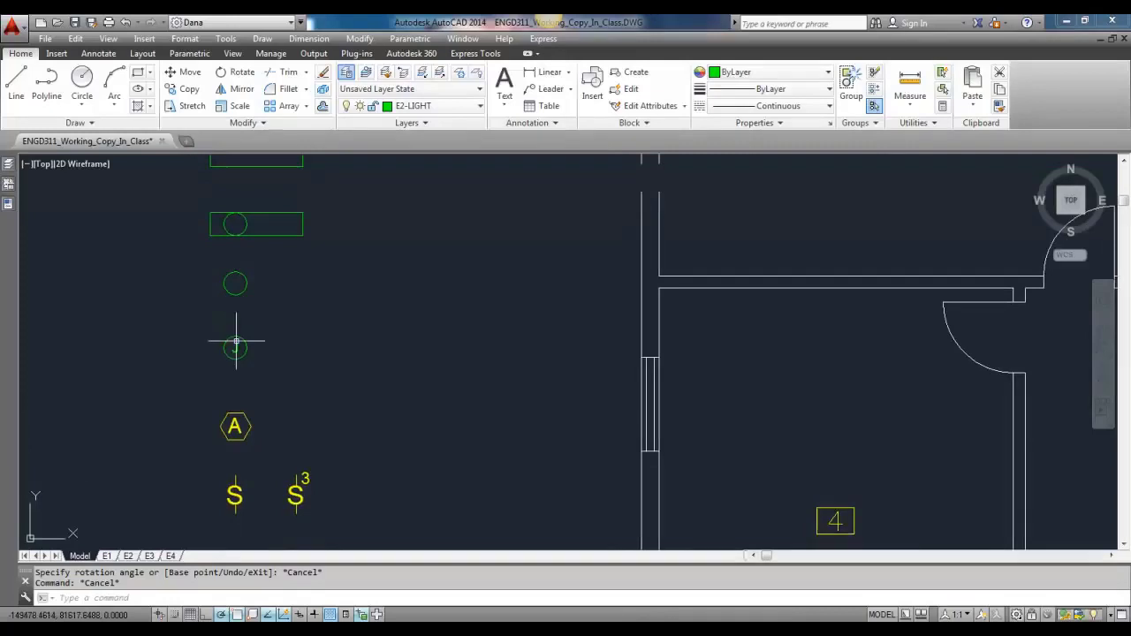
scroll(234, 351, down, 2)
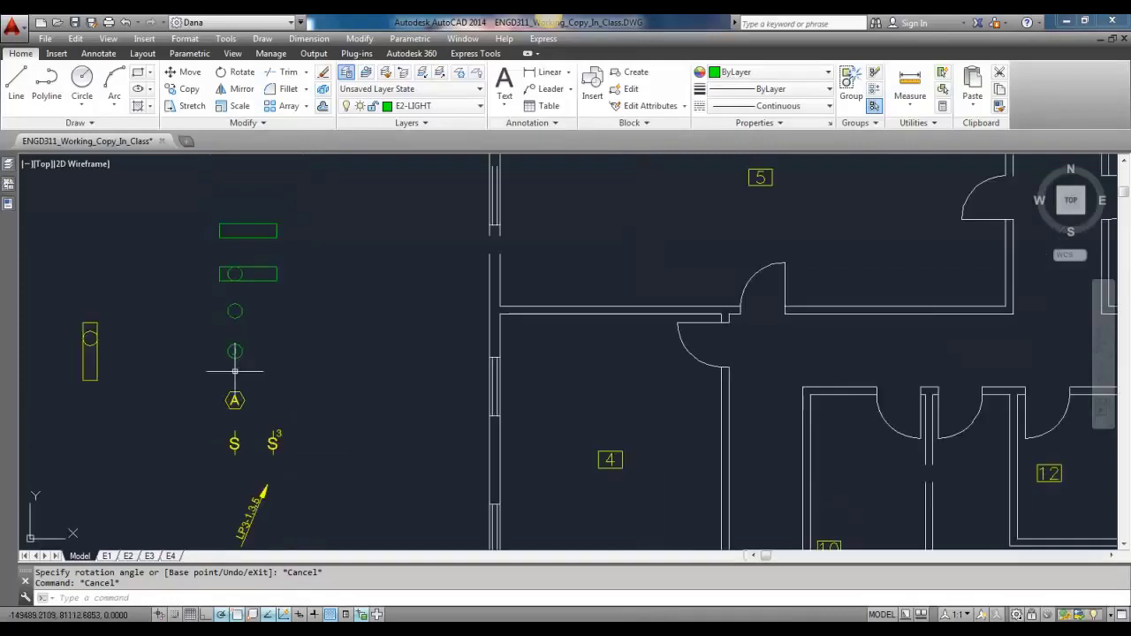
scroll(232, 389, up, 4)
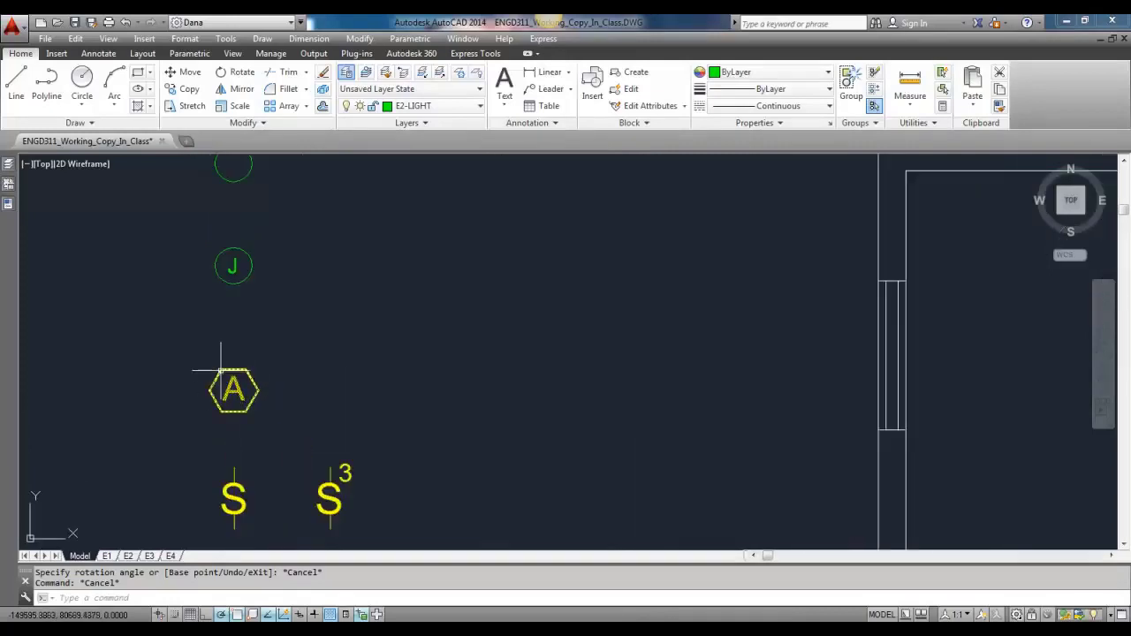
click(235, 385)
key(Escape)
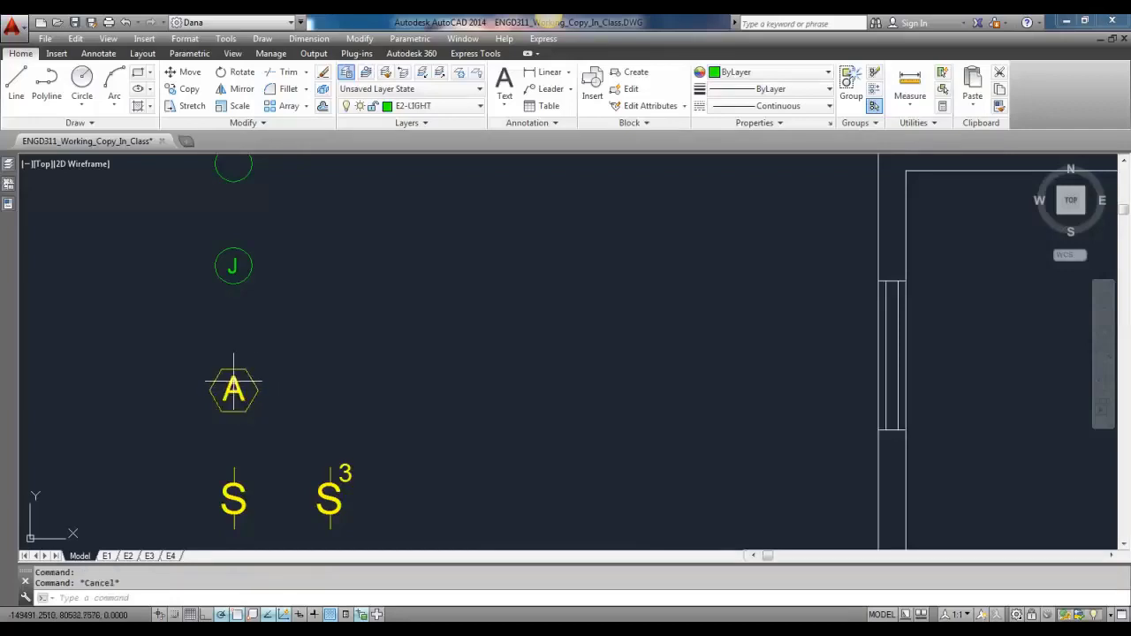
scroll(244, 369, down, 1)
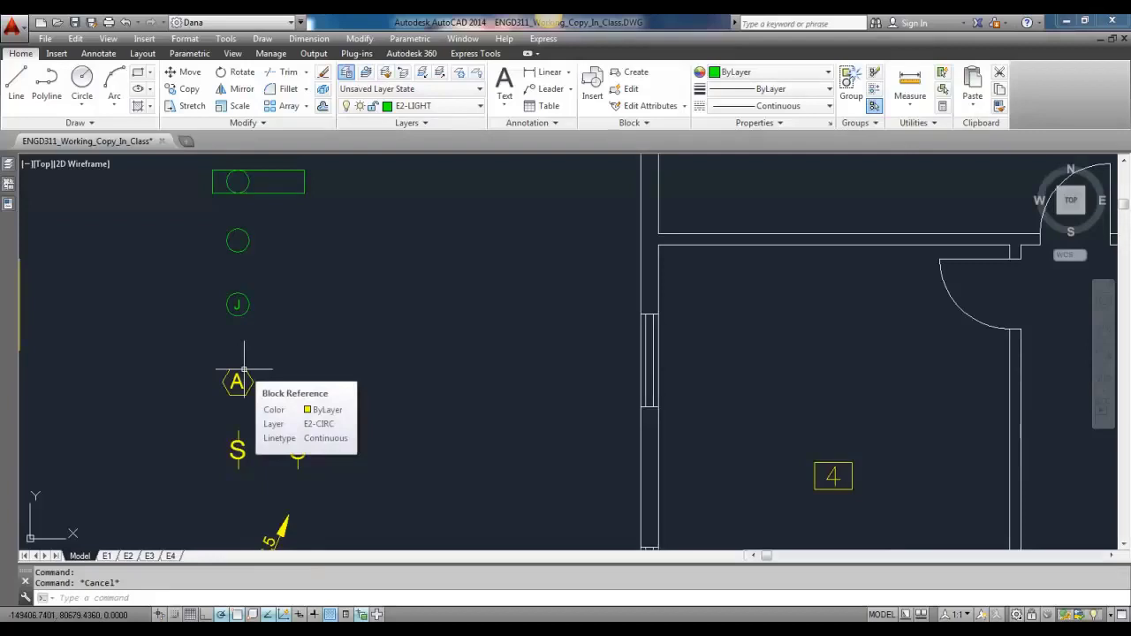
Change the attribute value of the hexagon symbol containing the letter A to B.
mouse_move(296, 391)
middle_down()
mouse_move(277, 379)
mouse_move(273, 316)
middle_up()
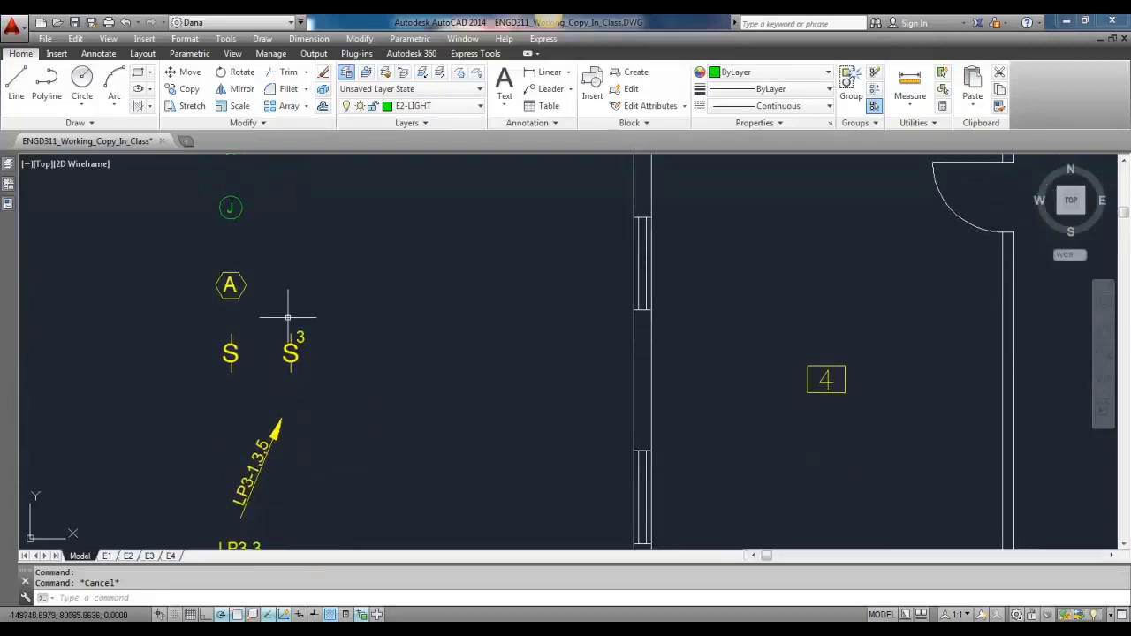
scroll(290, 315, down, 4)
scroll(296, 316, up, 7)
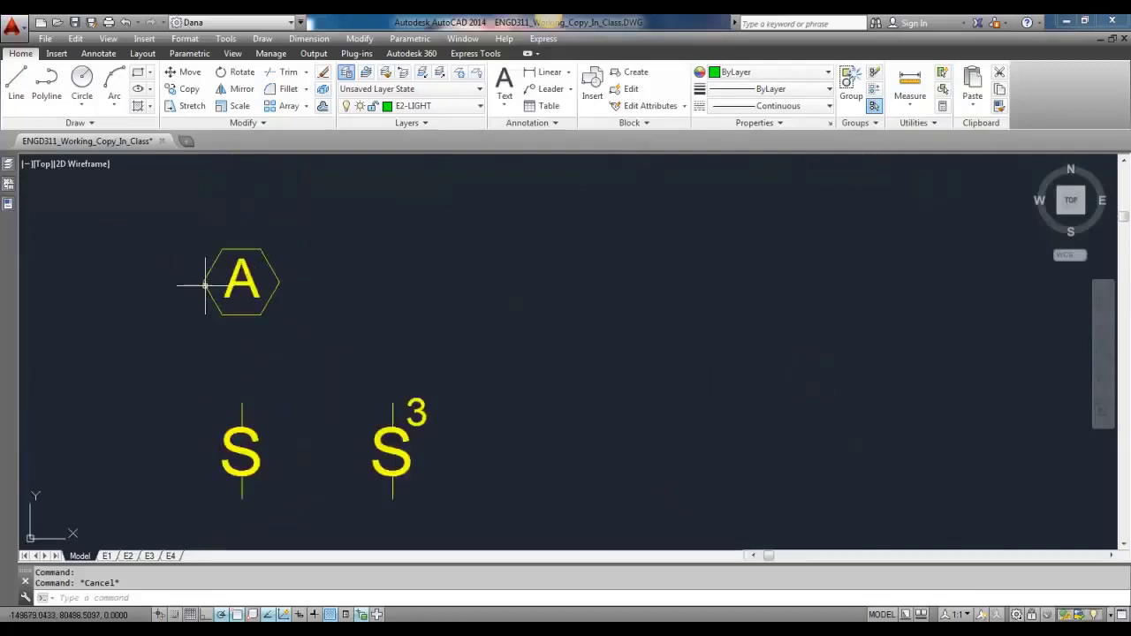
click(232, 252)
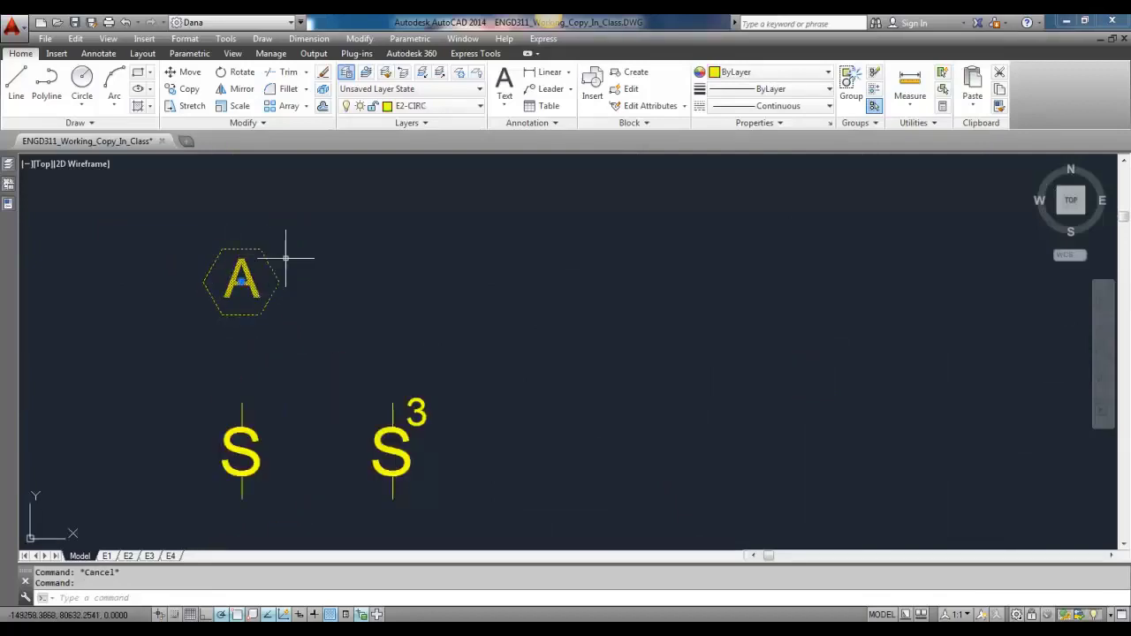
double_click(244, 279)
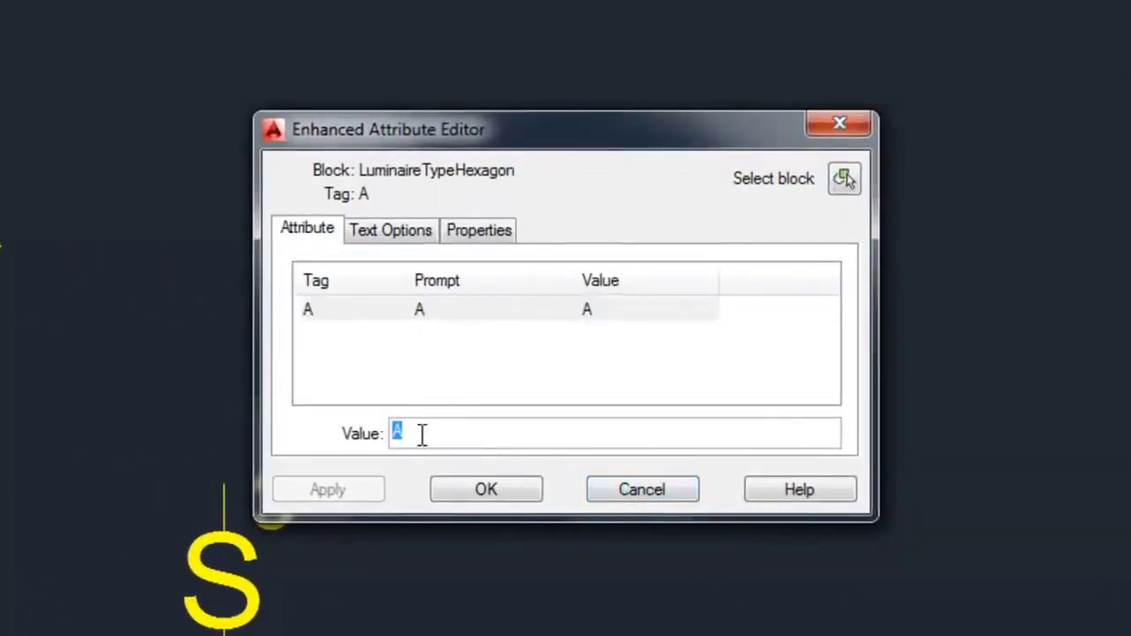
text(3)
click(486, 489)
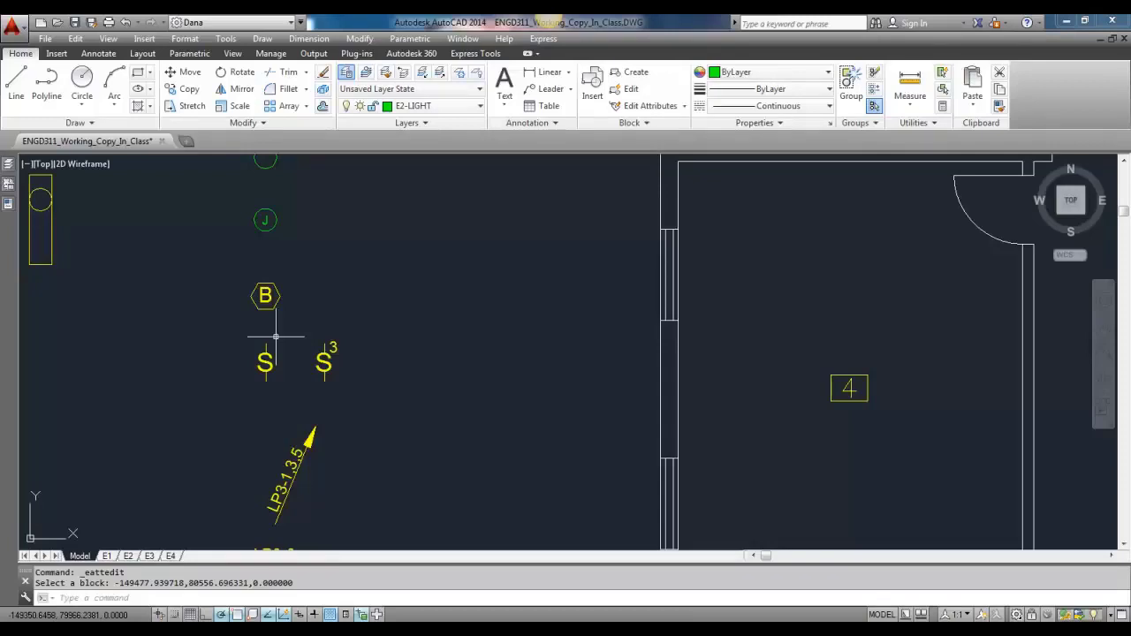
Try rotating the plain S switch symbol about its base point, cancel the rotation and deselect the symbol.
scroll(260, 353, up, 2)
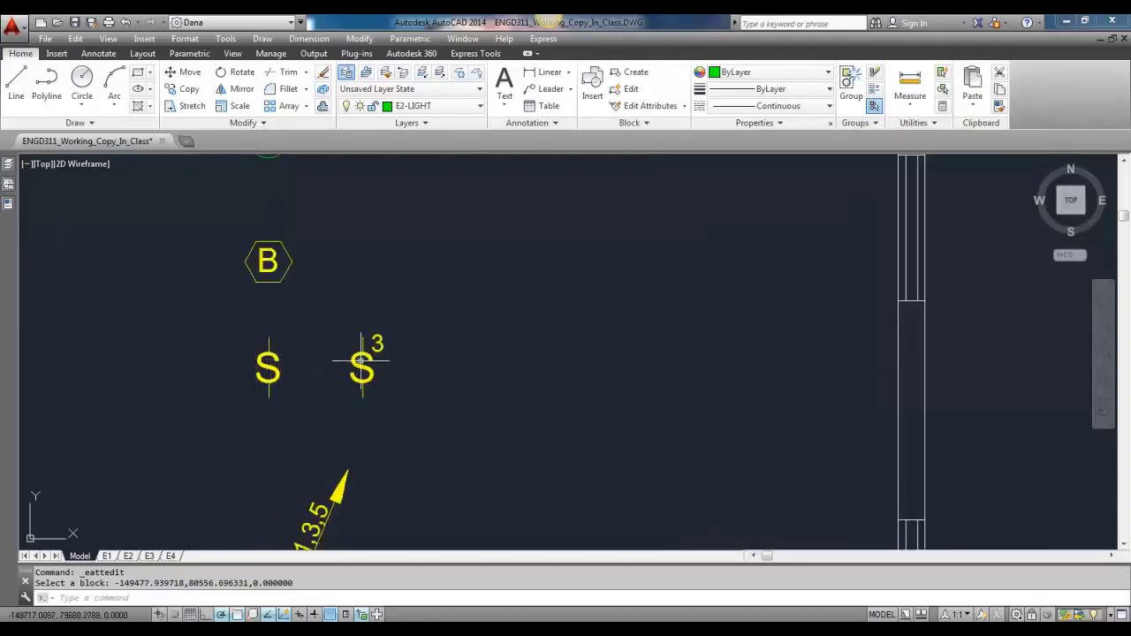
click(268, 362)
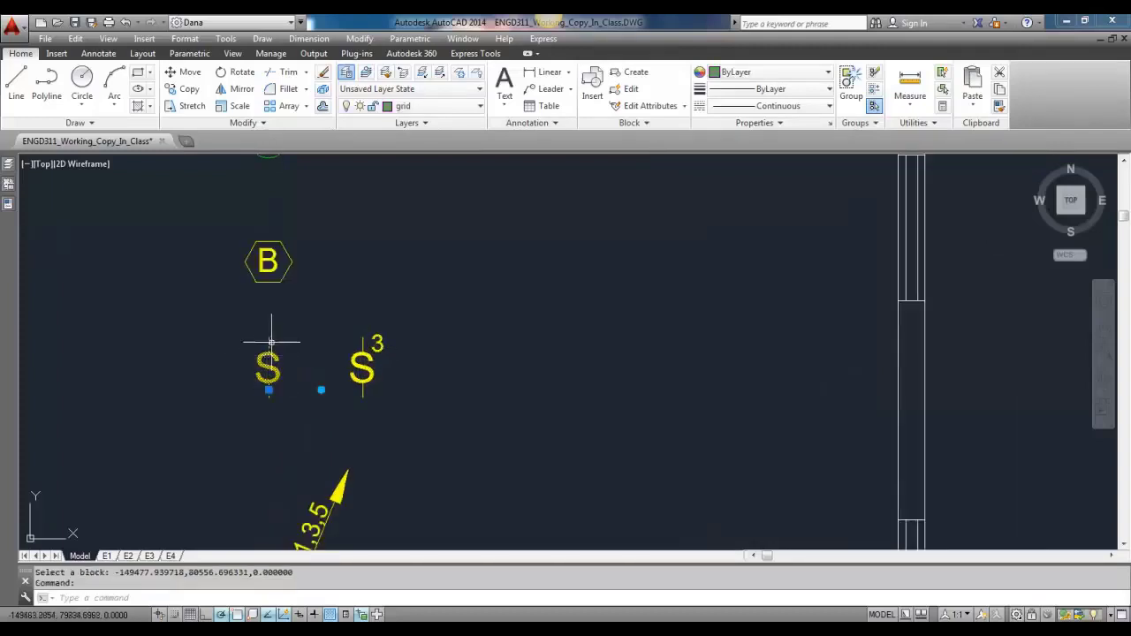
click(321, 390)
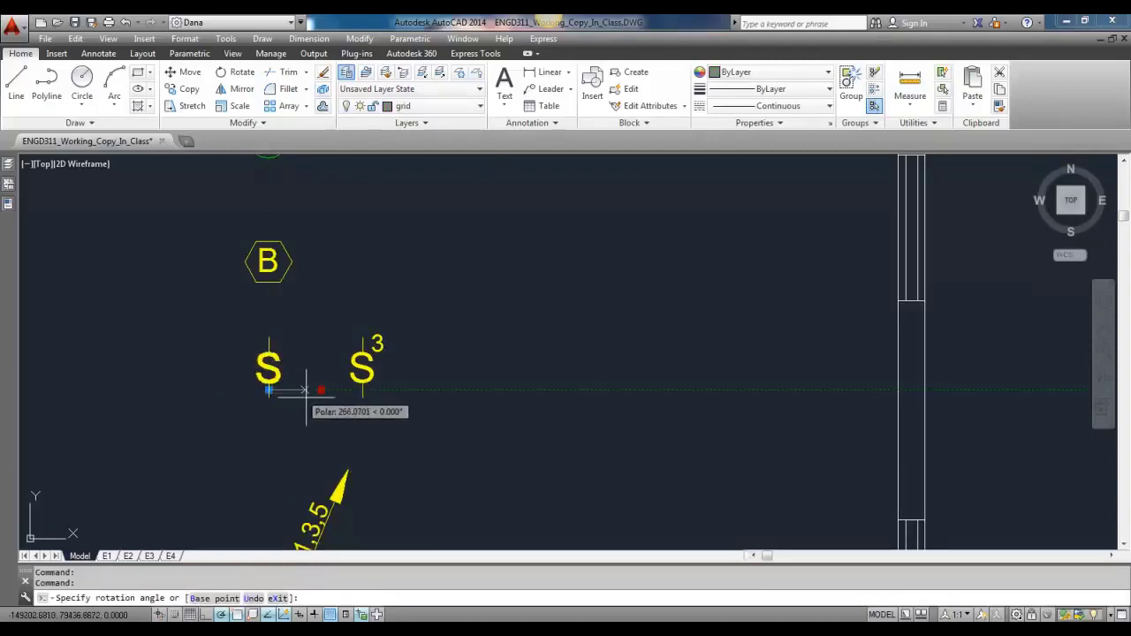
key(Escape)
scroll(370, 371, down, 2)
key(Escape)
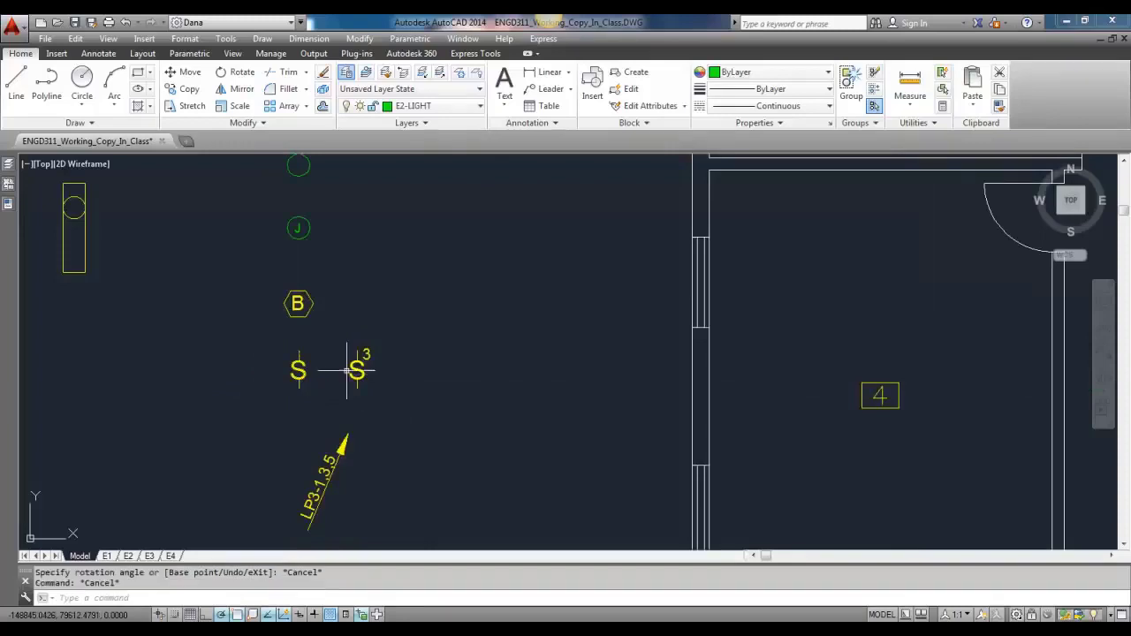
Try rotating the LP3-1,3,5 arrow symbol about its tail end, cancel the rotation and deselect the arrow.
middle_drag(339, 400, 336, 310)
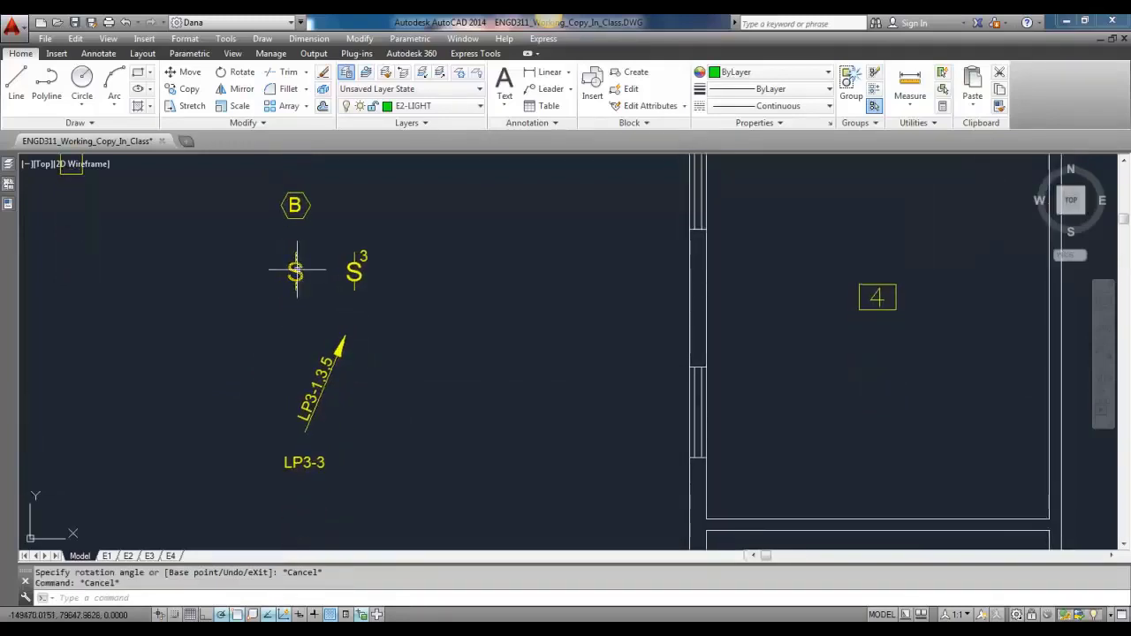
scroll(335, 358, up, 2)
click(336, 356)
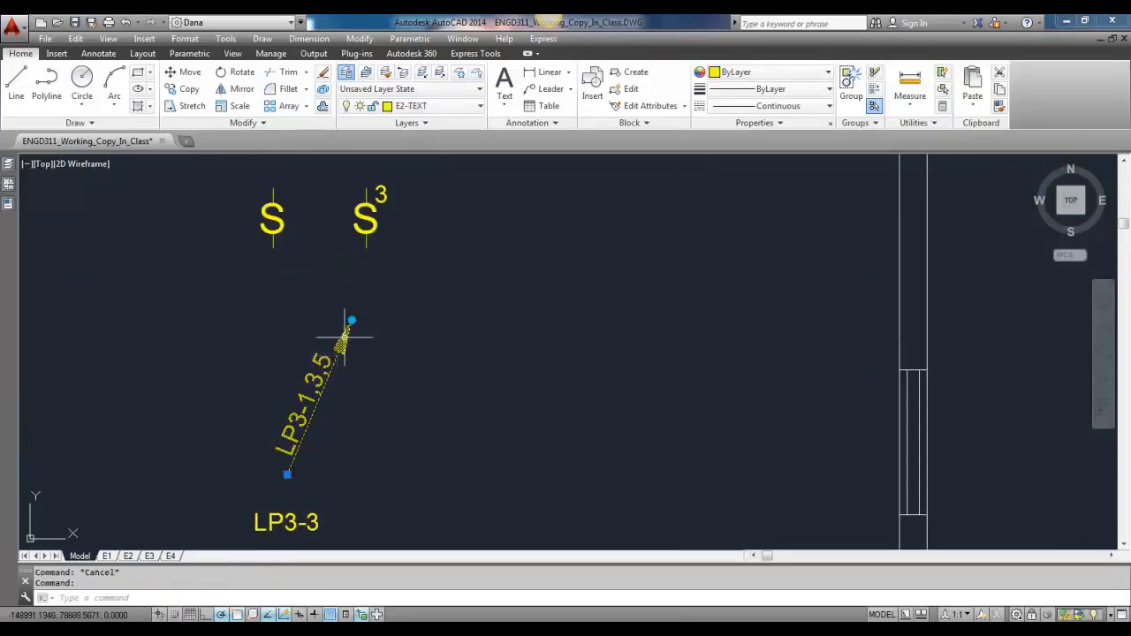
click(351, 320)
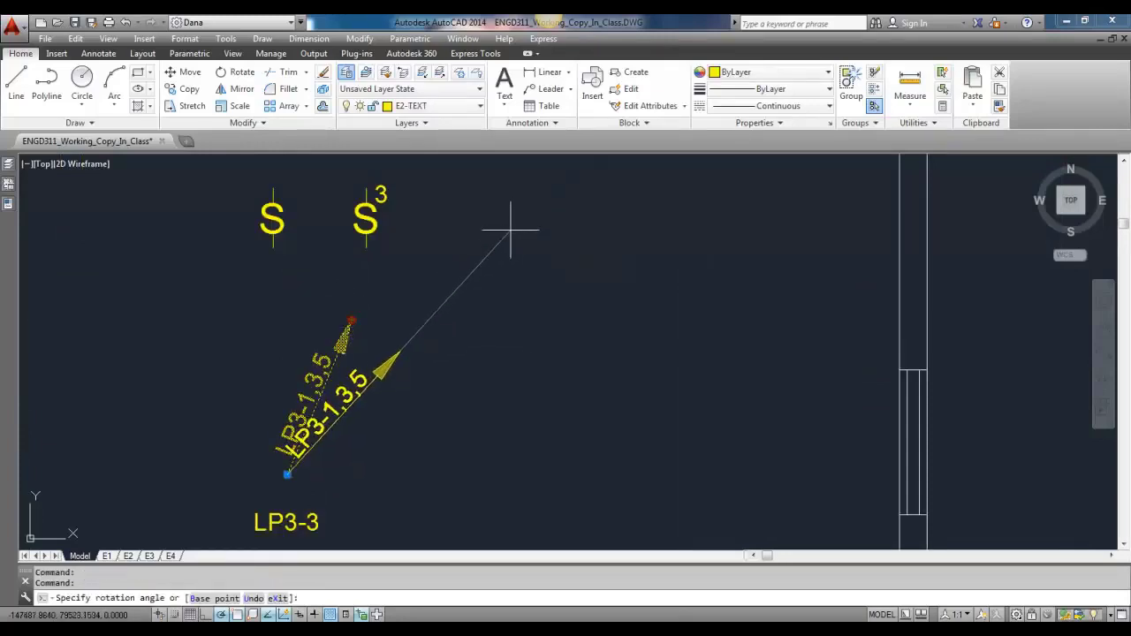
key(Escape)
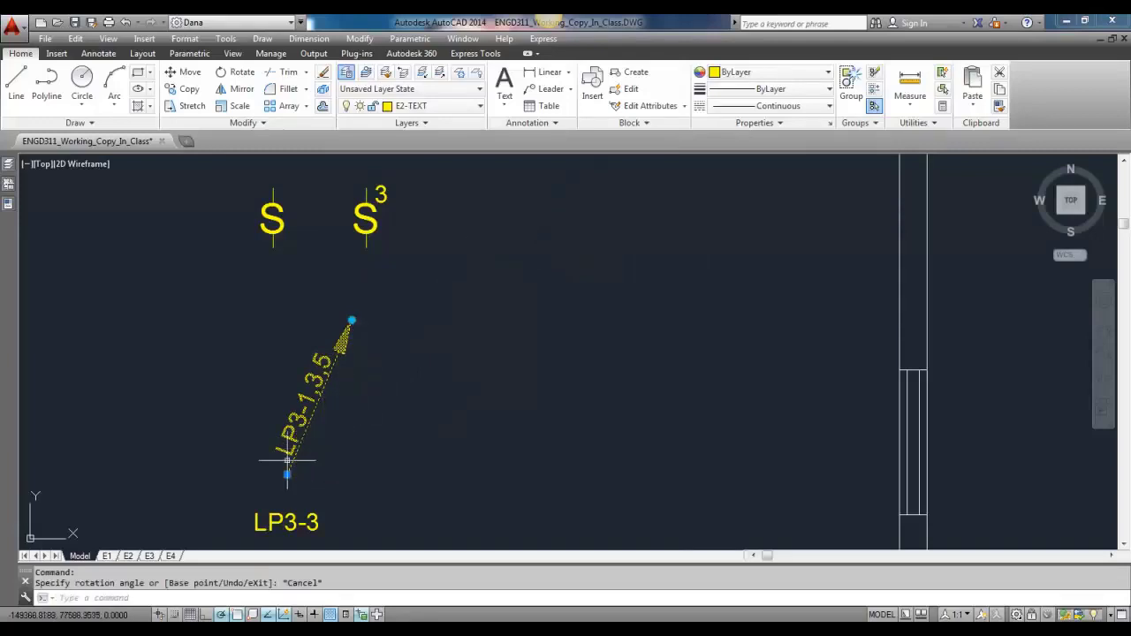
key(Escape)
scroll(288, 449, down, 2)
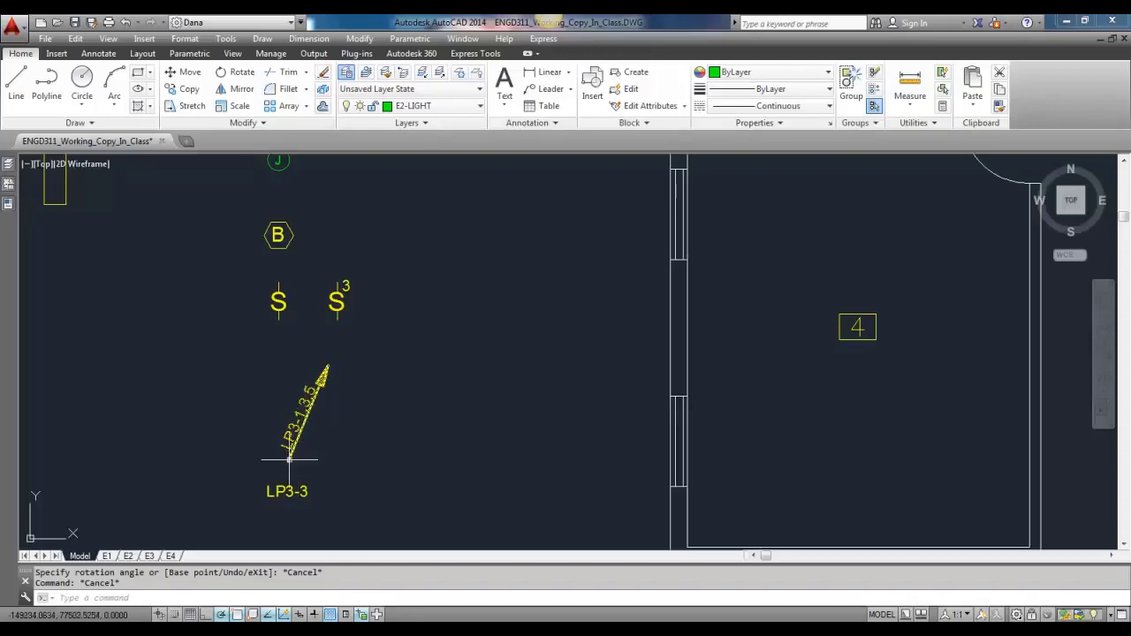
Check how the LP3-3 label below the arrow selects, viewing it up close, and deselect it.
click(279, 490)
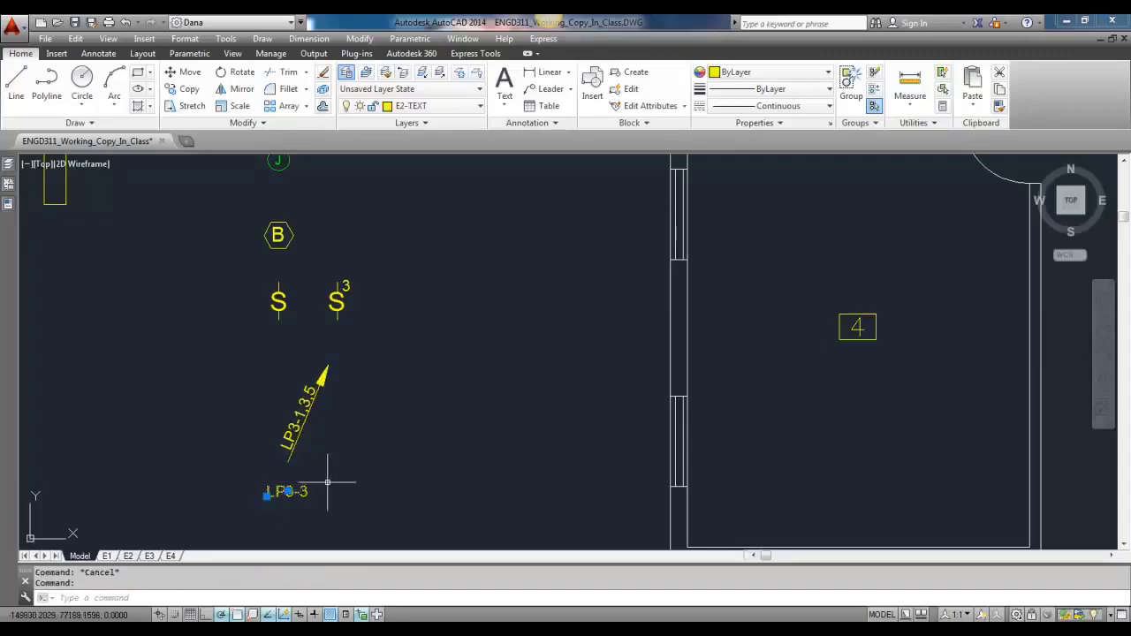
scroll(286, 479, up, 4)
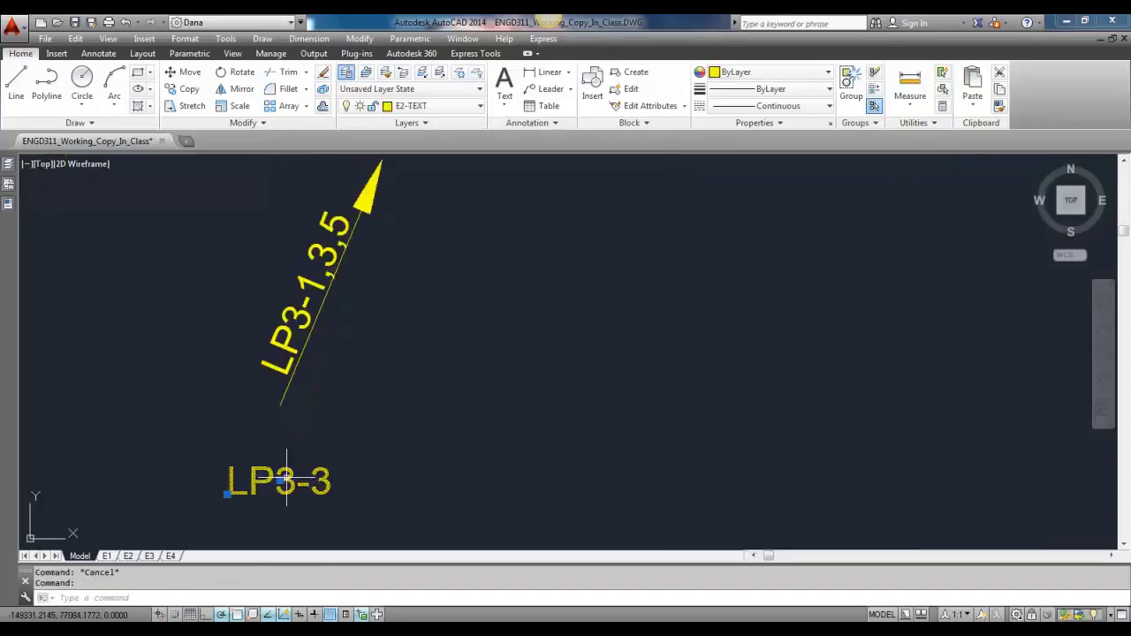
key(Escape)
scroll(279, 479, down, 4)
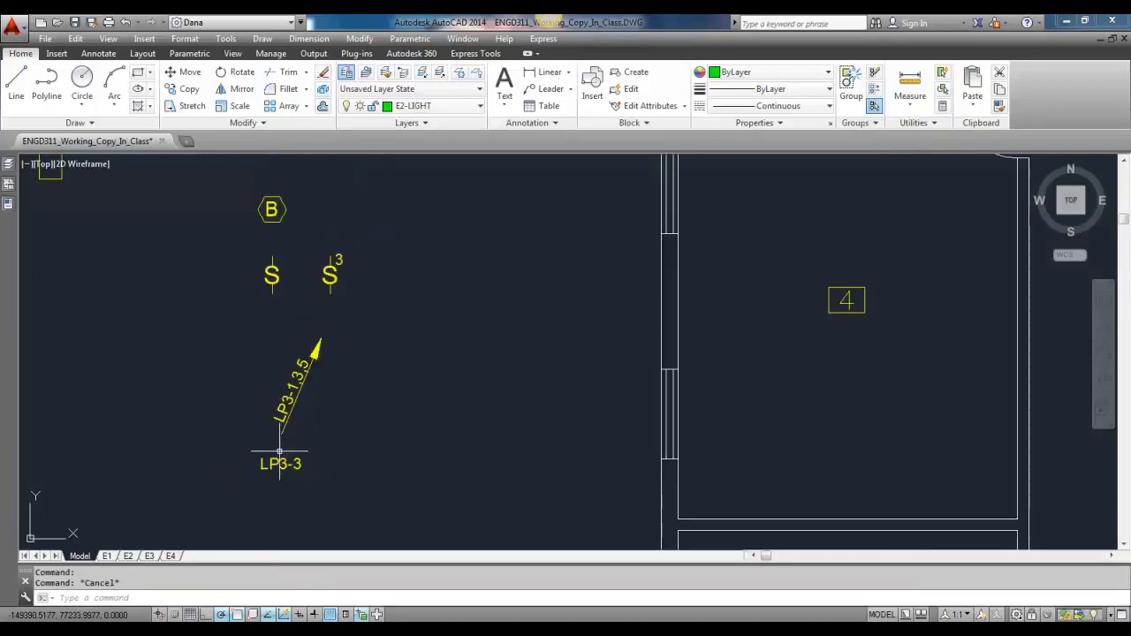
Check the grips on the green horizontal rectangle-with-circle symbol and deselect it.
scroll(280, 452, down, 2)
mouse_move(232, 408)
middle_down()
mouse_move(229, 470)
mouse_move(278, 431)
middle_up()
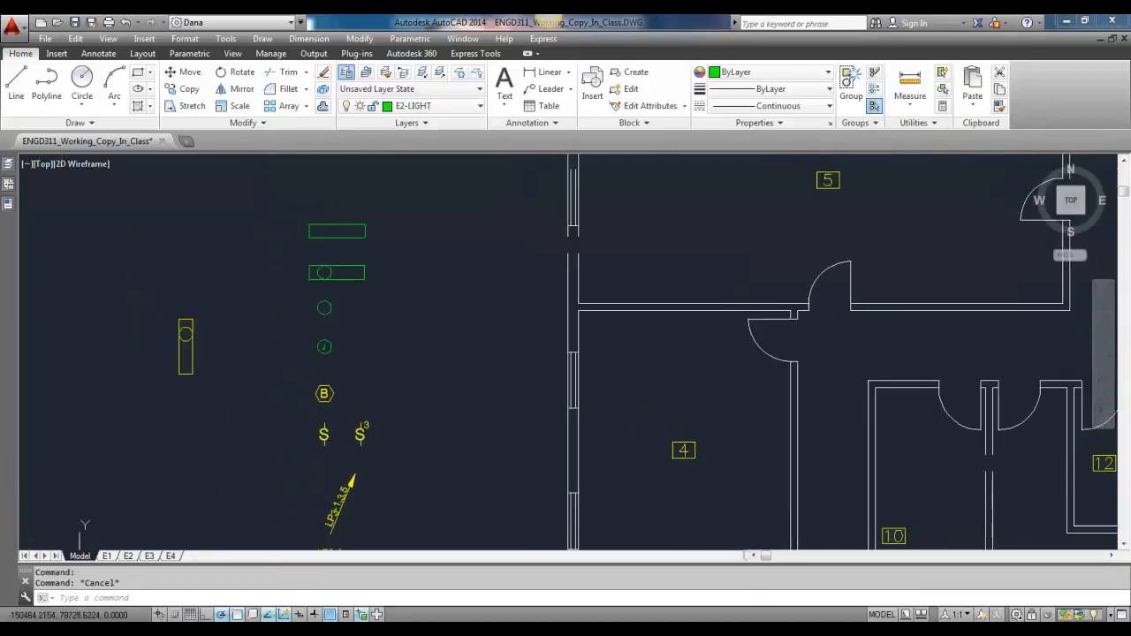
click(357, 272)
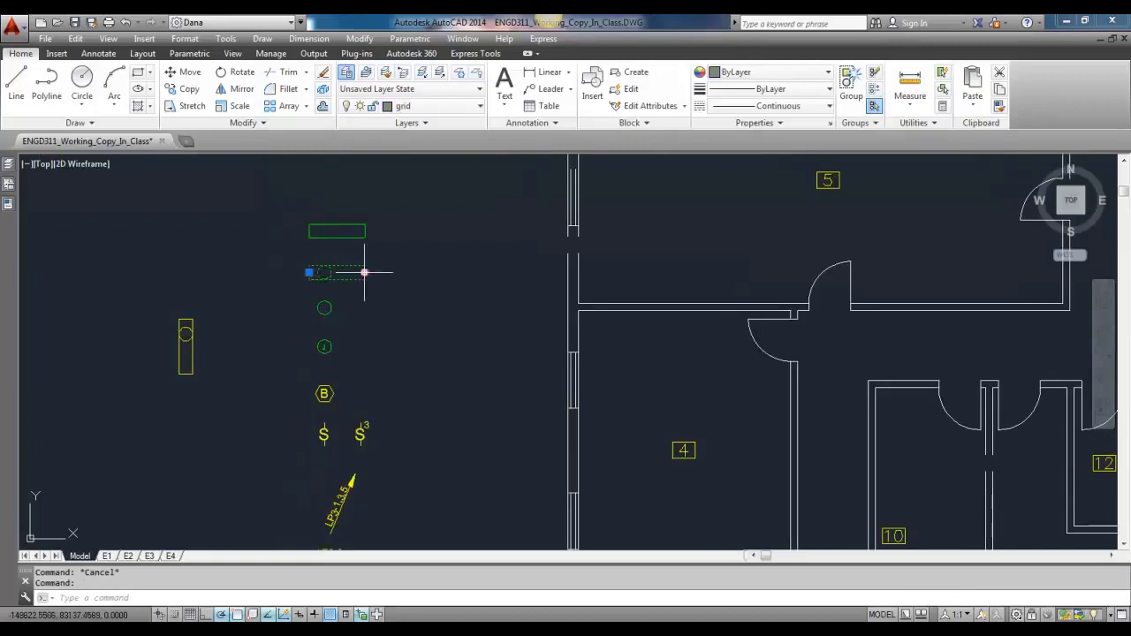
key(Escape)
scroll(199, 346, up, 2)
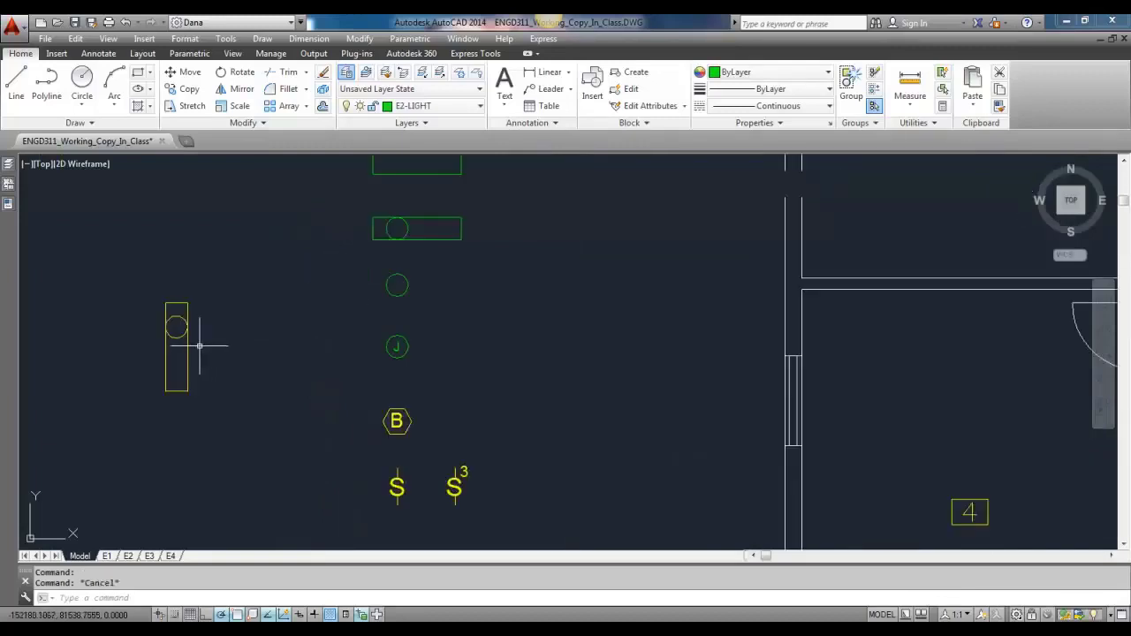
Move the loose vertical rectangle and circle beside the symbol column to the E2-LIGHT layer.
middle_drag(199, 347, 264, 342)
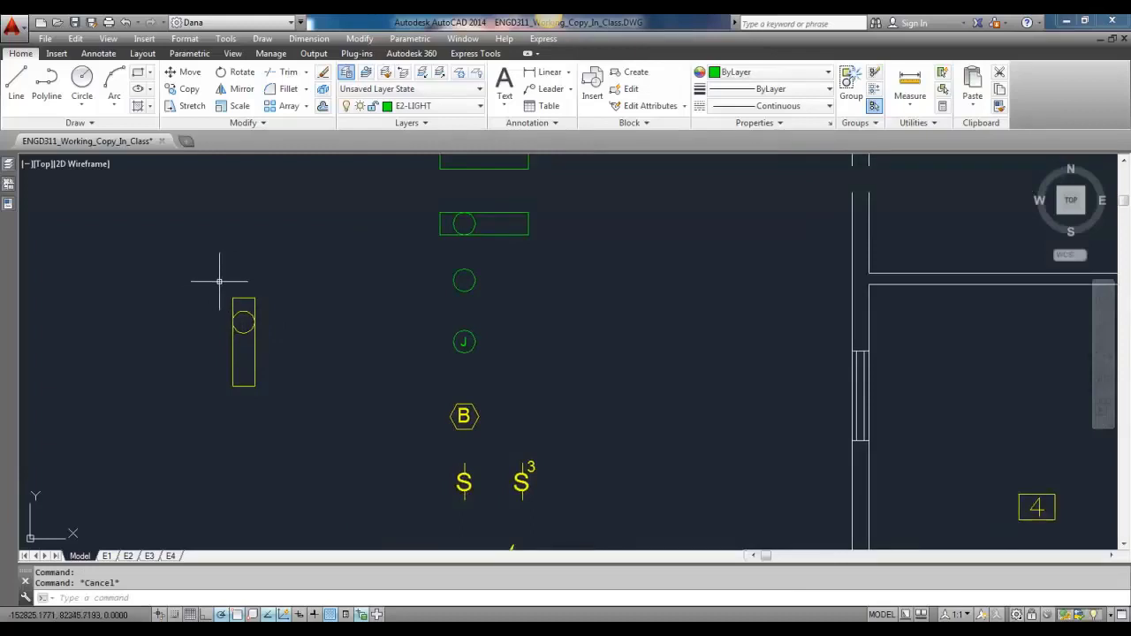
click(218, 277)
click(273, 394)
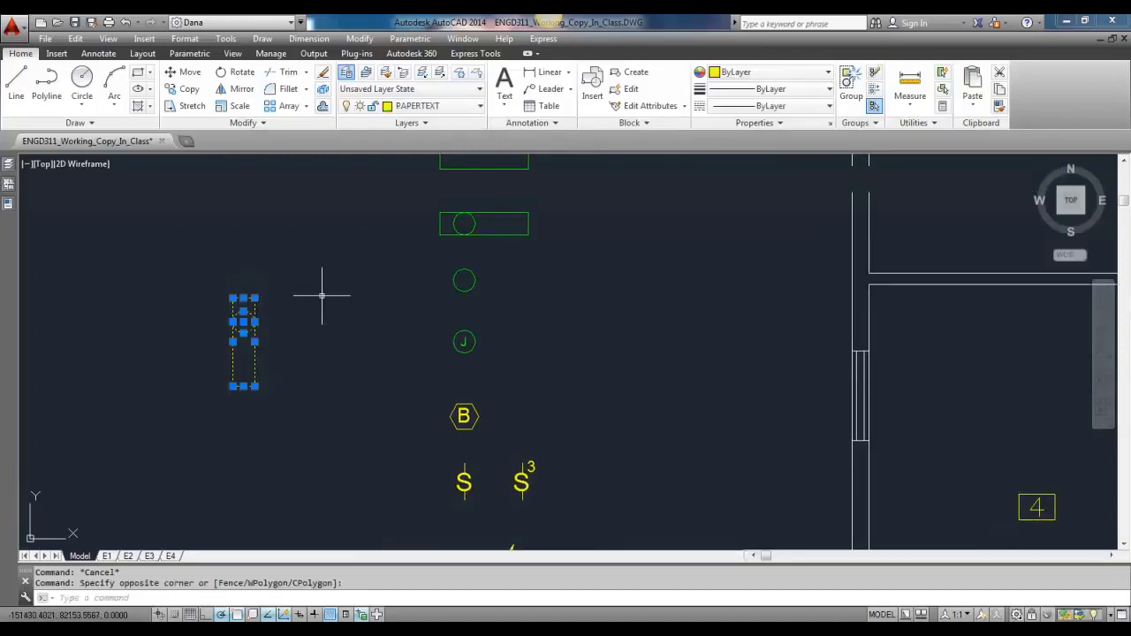
click(480, 107)
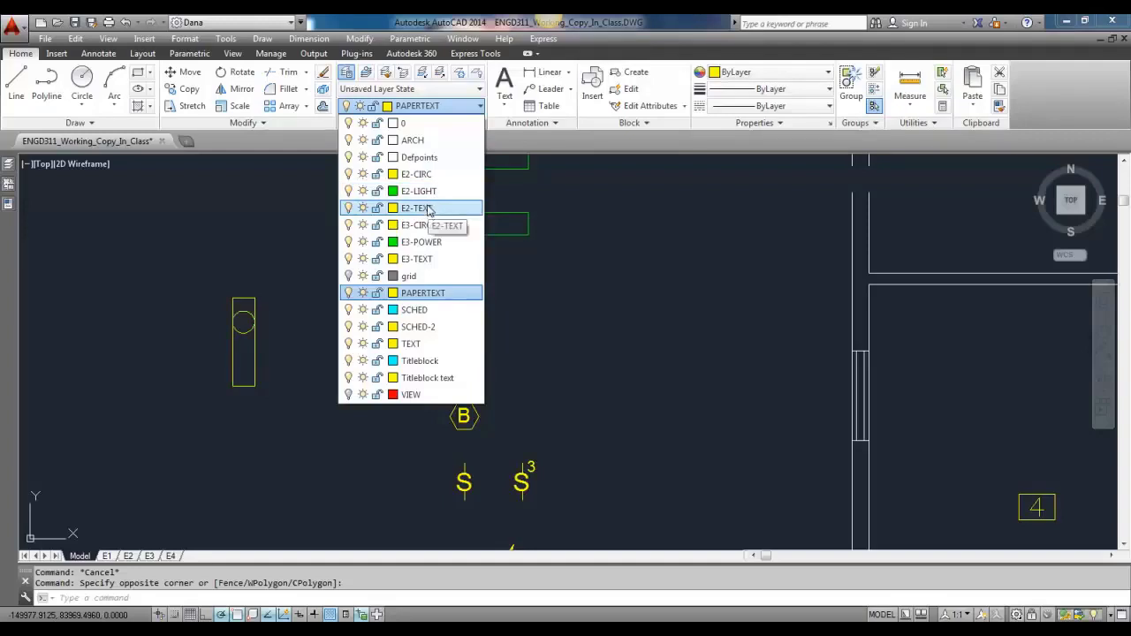
click(419, 191)
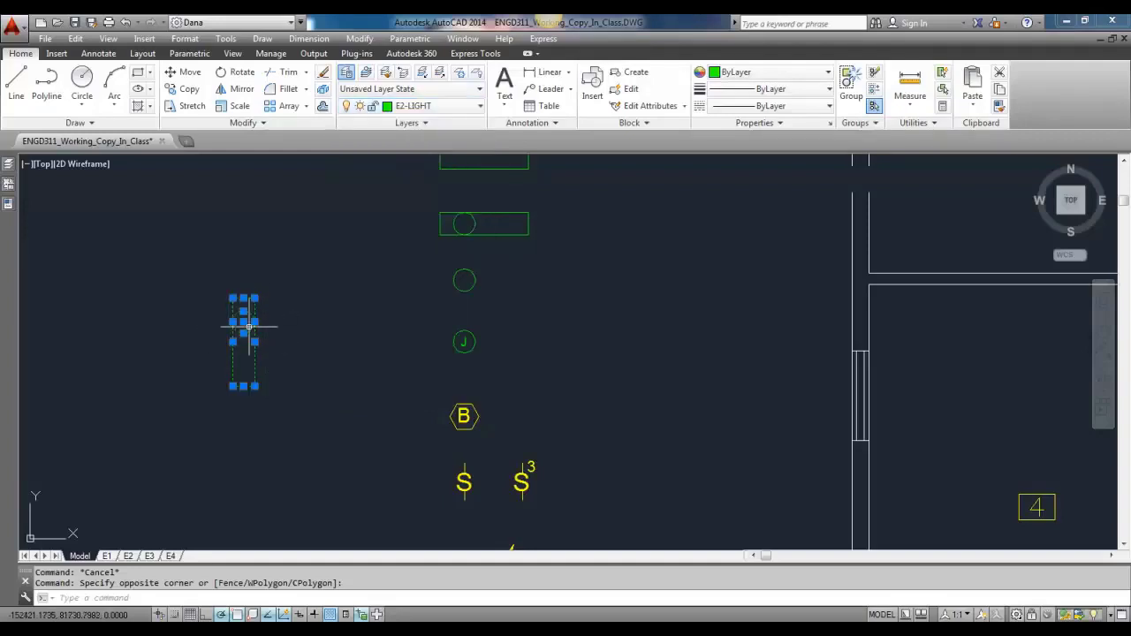
key(Escape)
Start a block definition from the vertical rectangle and its circle, naming it luminaireRotatable.
scroll(243, 310, up, 2)
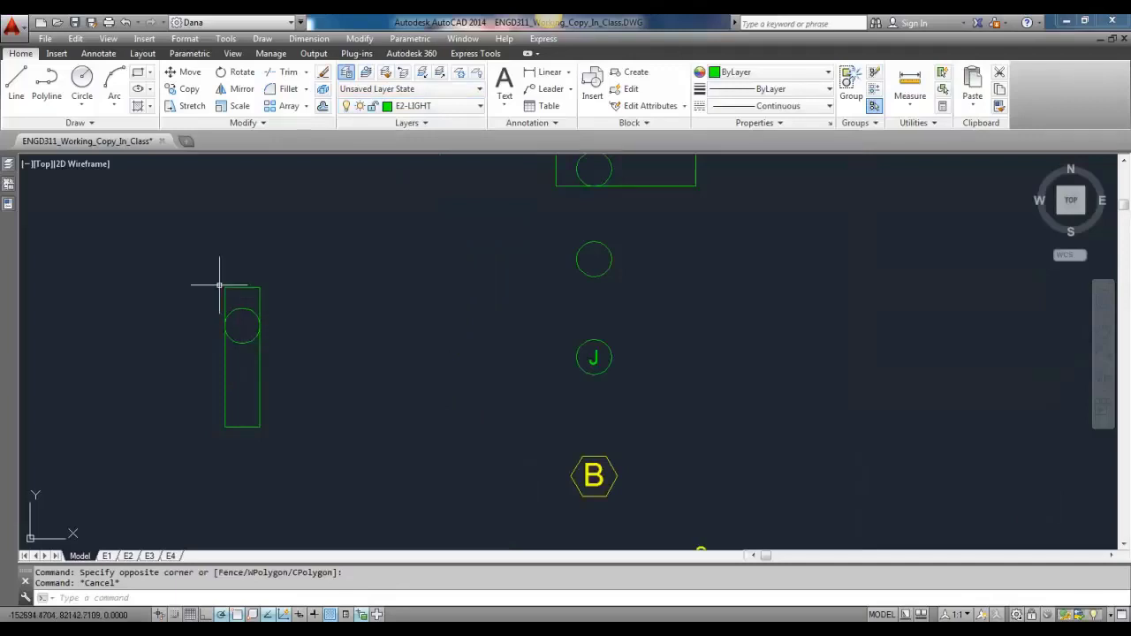
click(205, 262)
click(303, 445)
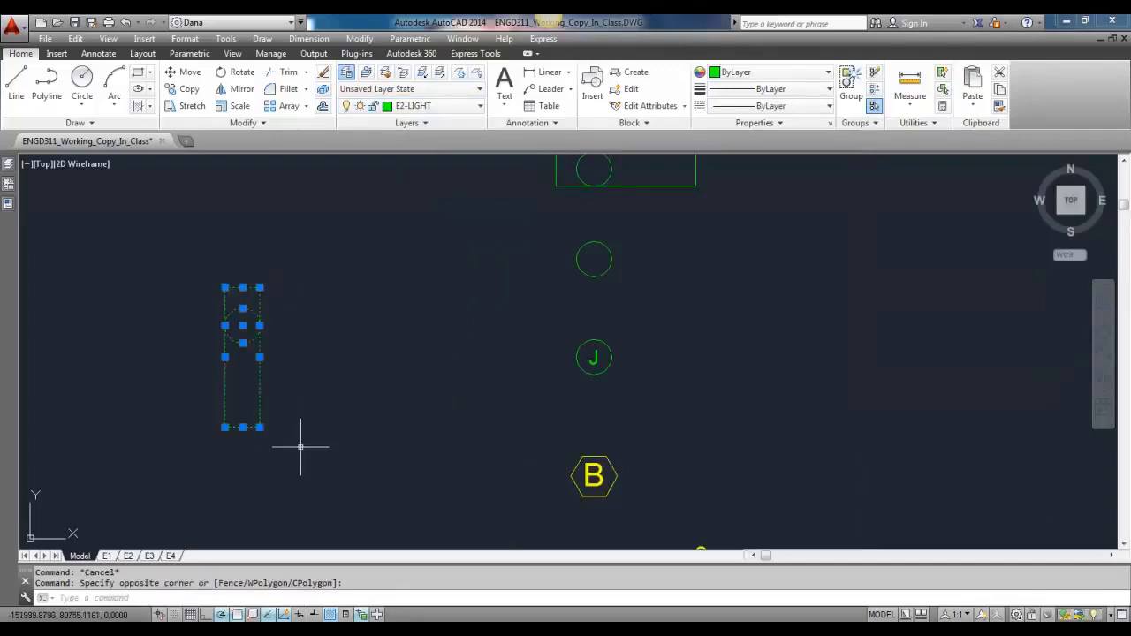
click(56, 53)
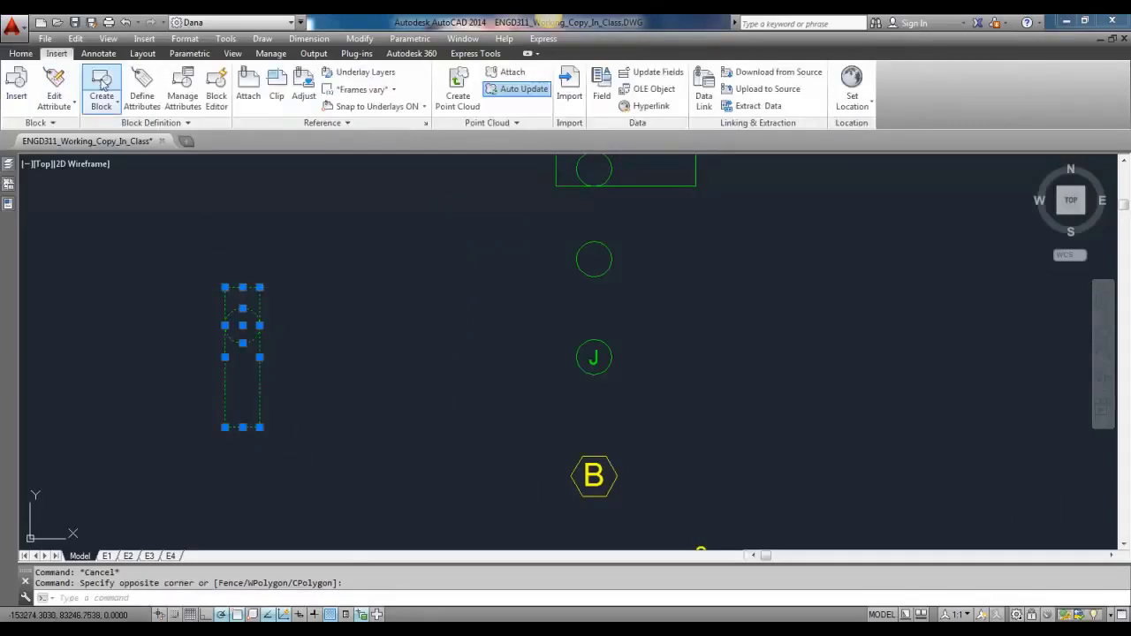
click(102, 84)
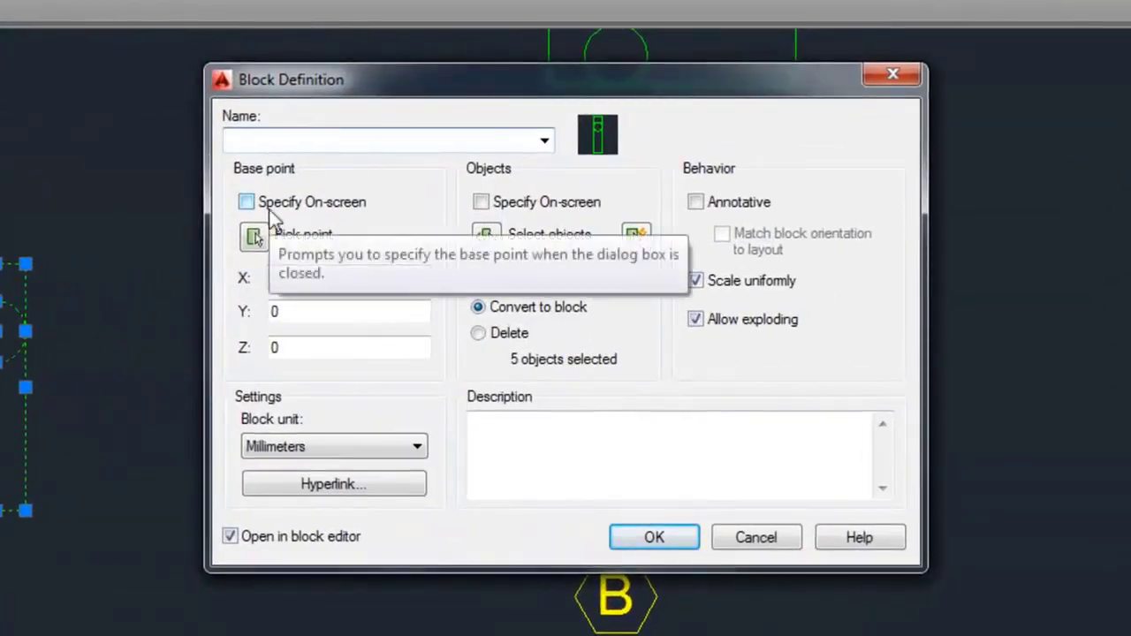
text(luminaireRotatable)
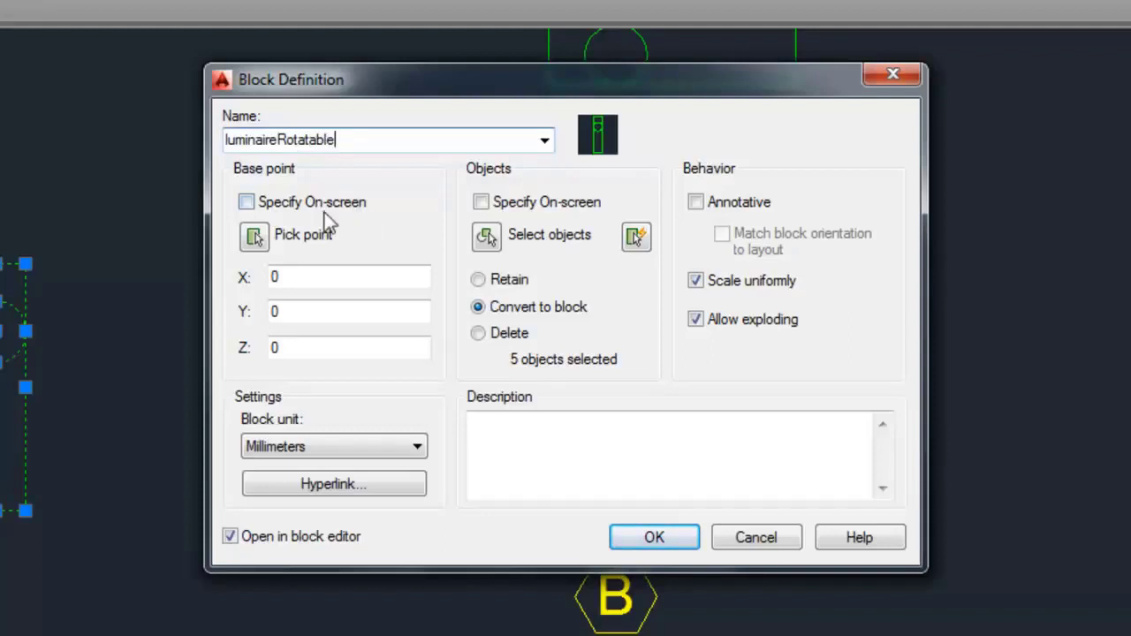
Set the block's base point at the midpoint of the rectangle's top edge and create it, opening it in the Block Editor.
click(253, 235)
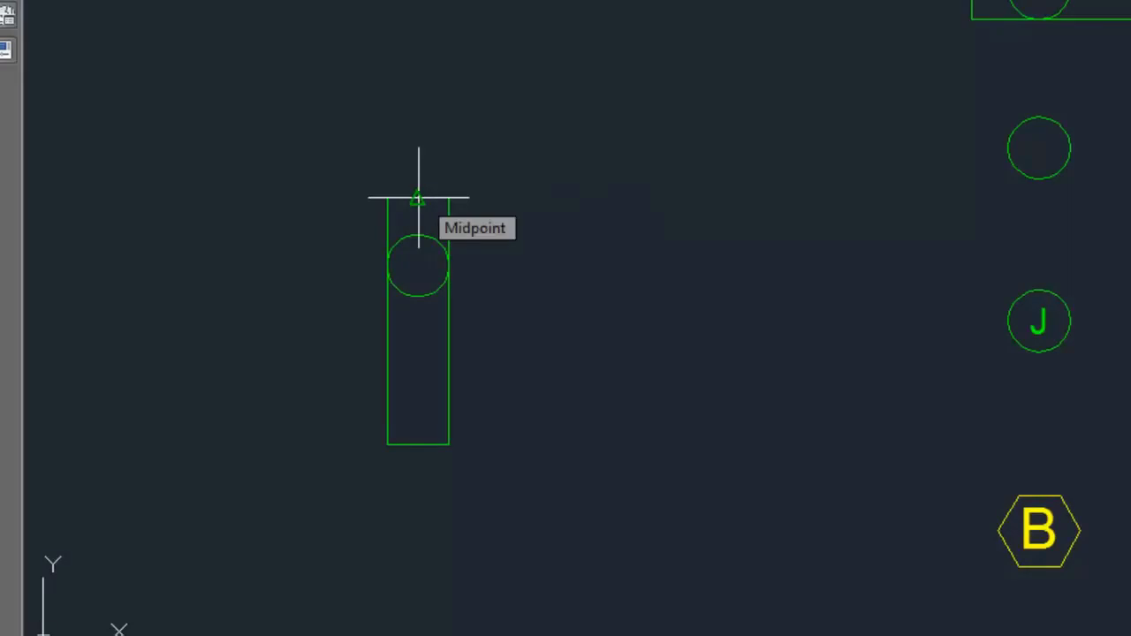
click(418, 198)
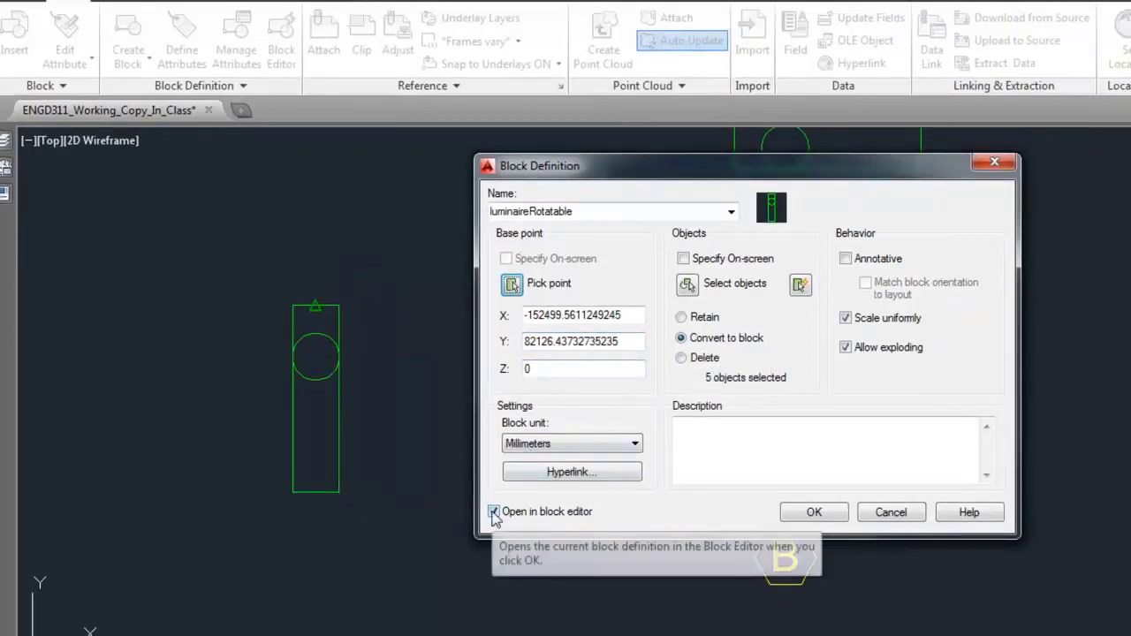
click(829, 515)
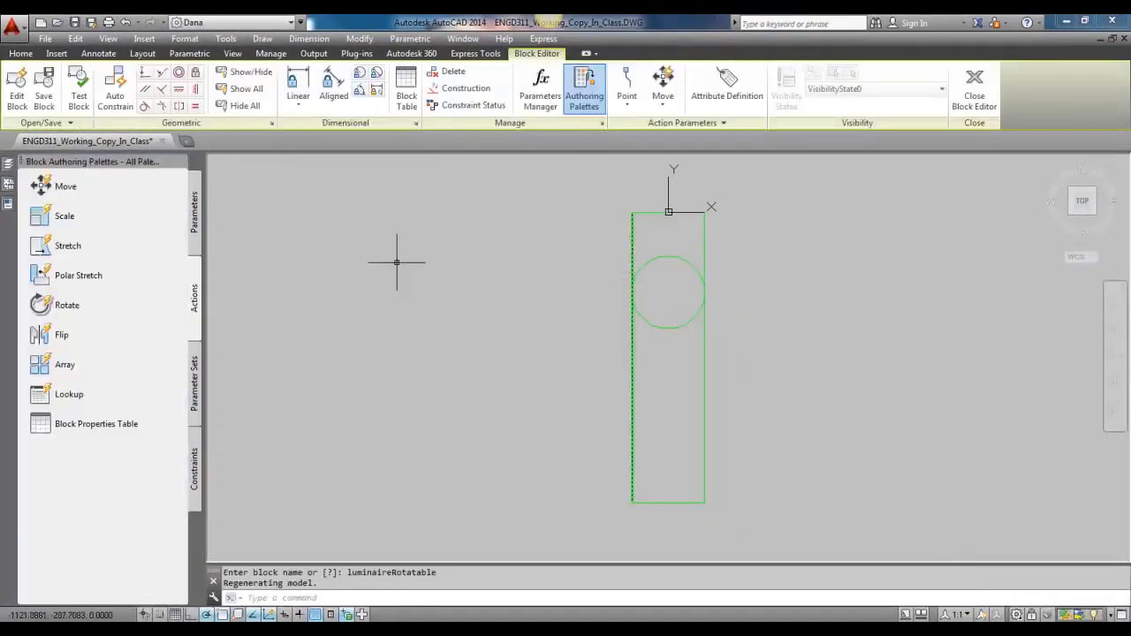
Set the Block Editor's uniform background colour to 33,40,48 in the display options.
click(195, 212)
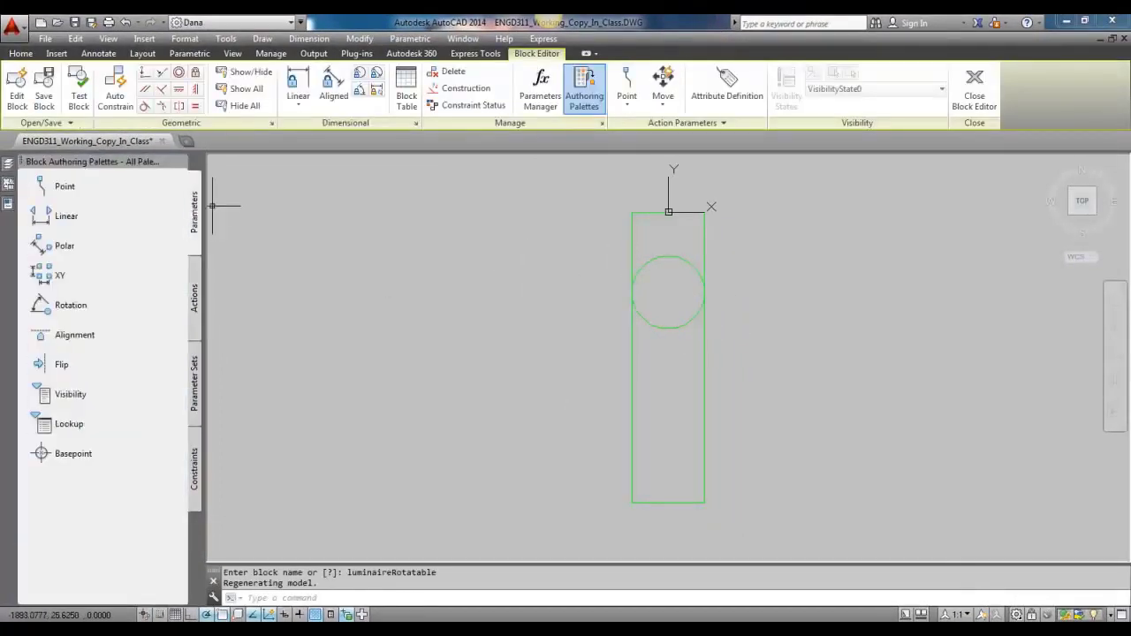
click(177, 39)
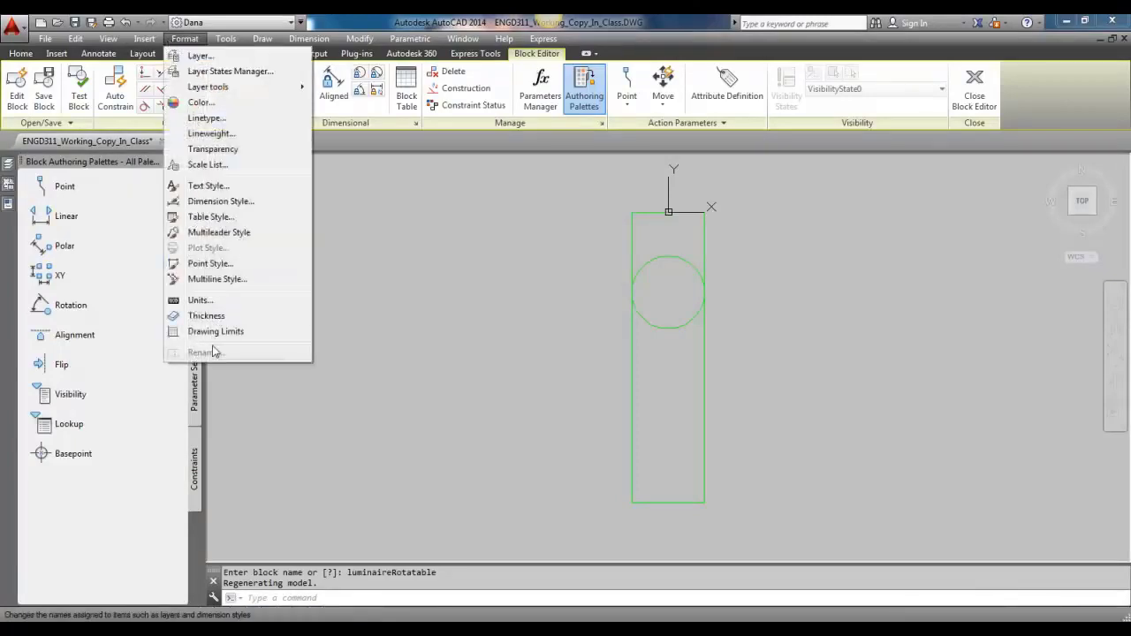
mouse_move(226, 39)
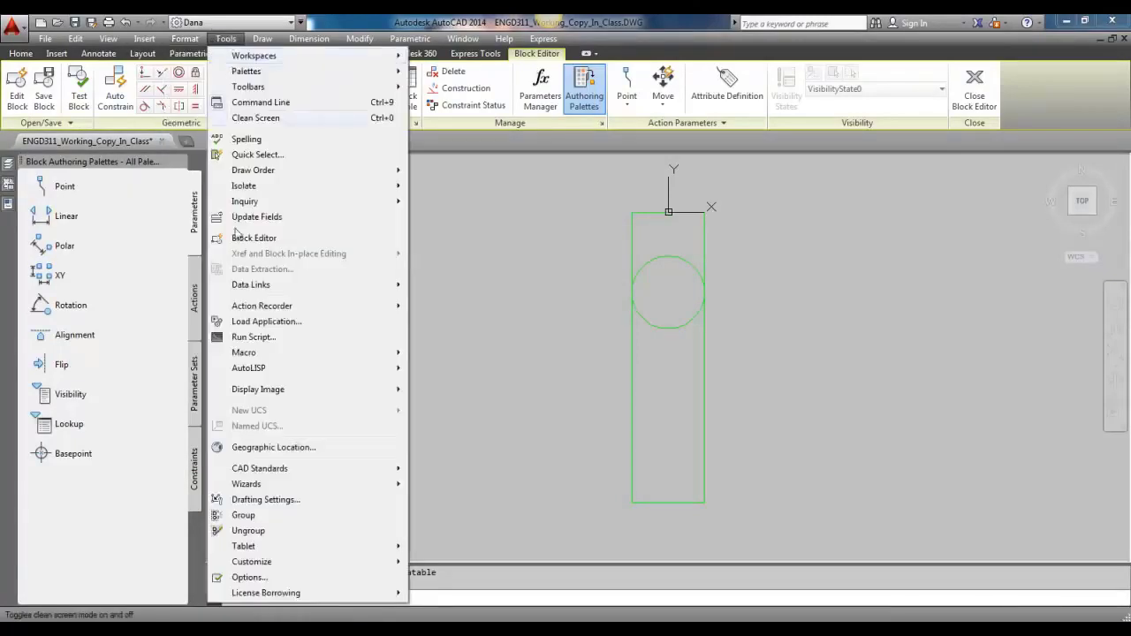
click(245, 577)
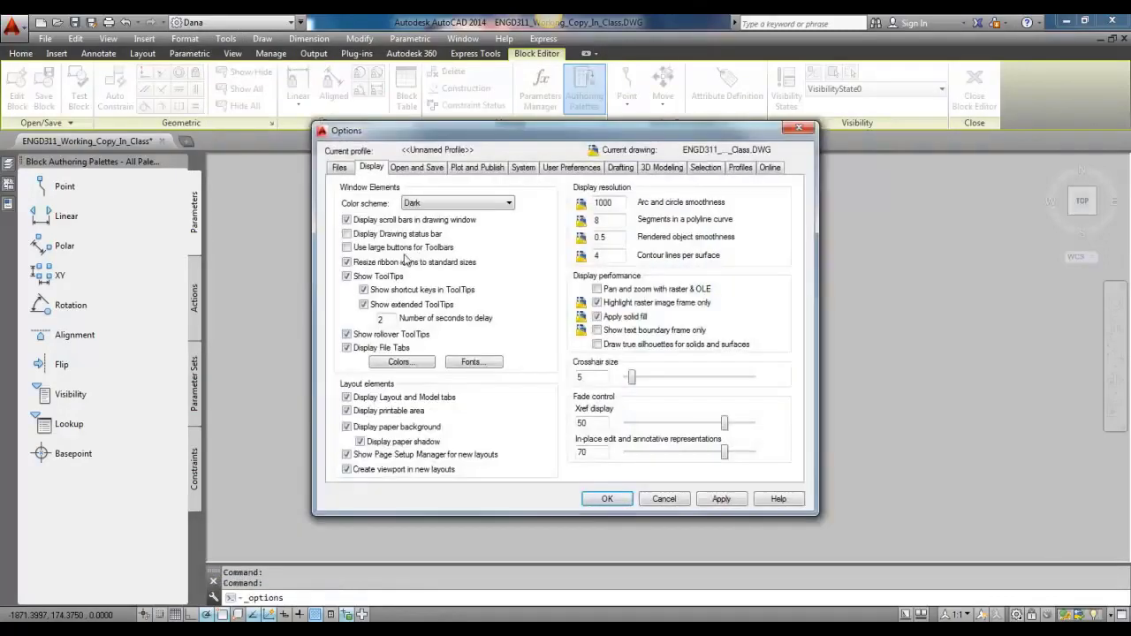
click(399, 363)
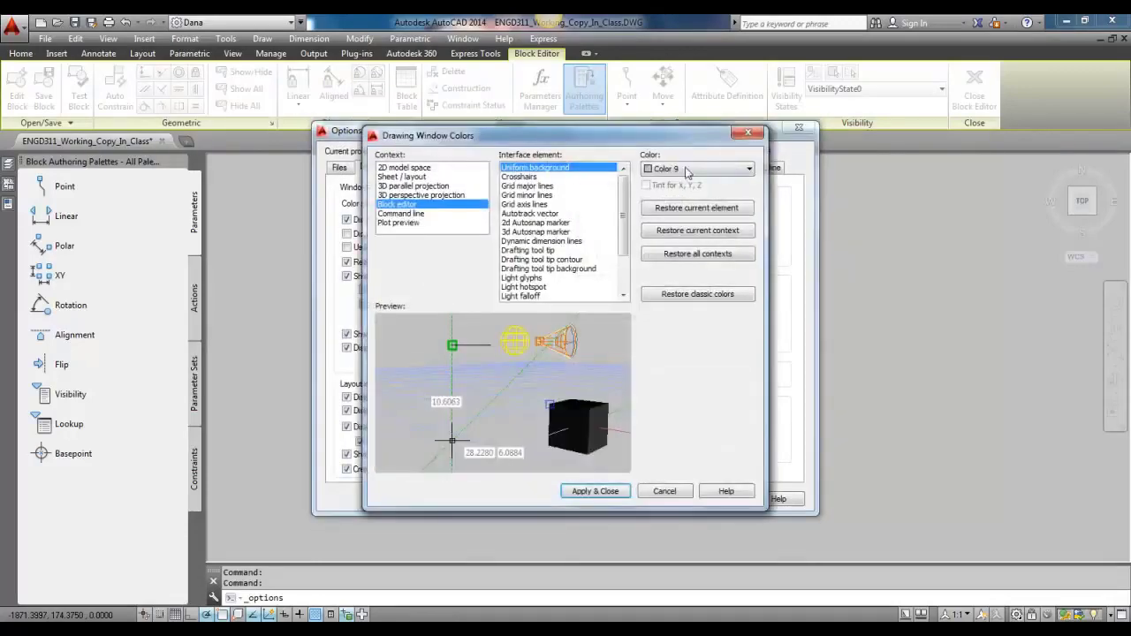
click(687, 169)
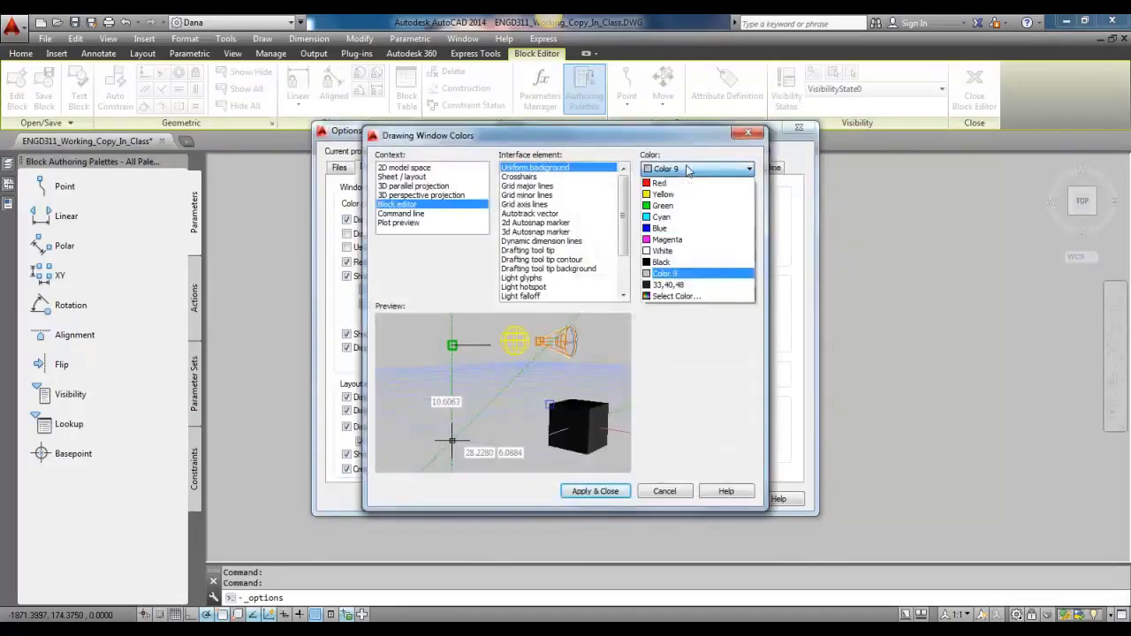
click(660, 286)
click(596, 492)
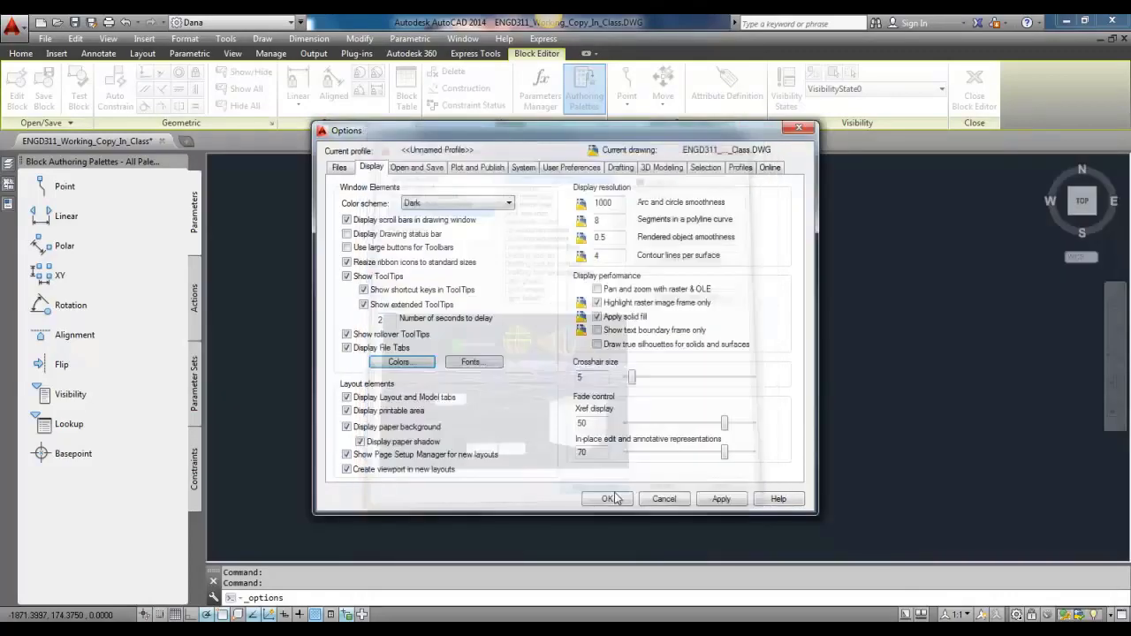
click(608, 499)
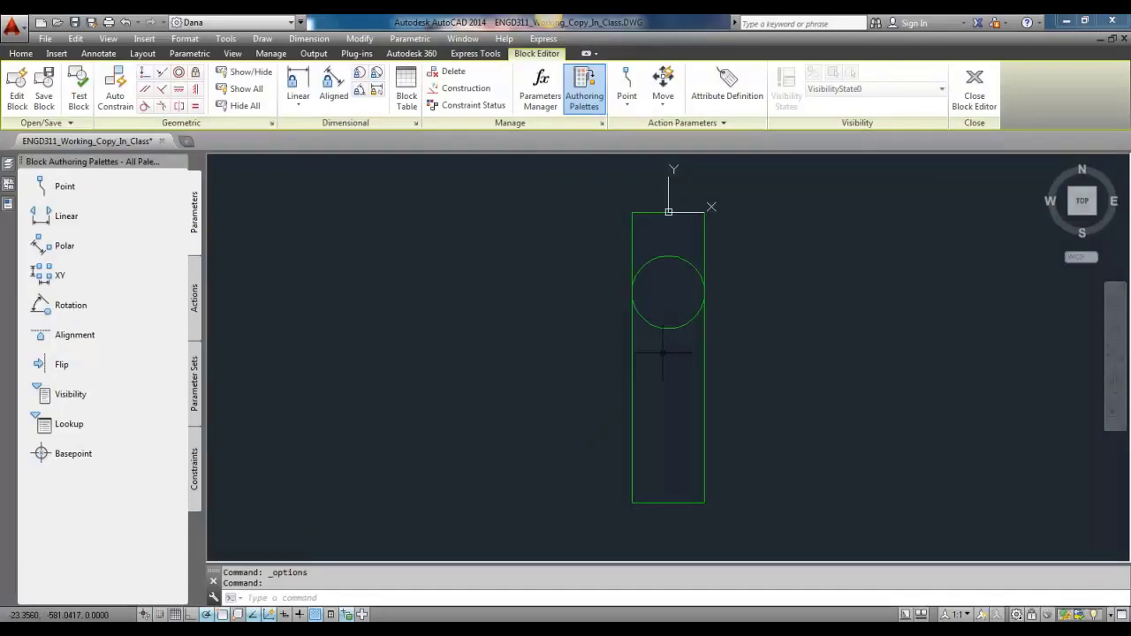
Add a rotation parameter based at the rectangle's top-edge midpoint, with its radius reaching the bottom-edge midpoint and a default angle of 0.
click(69, 305)
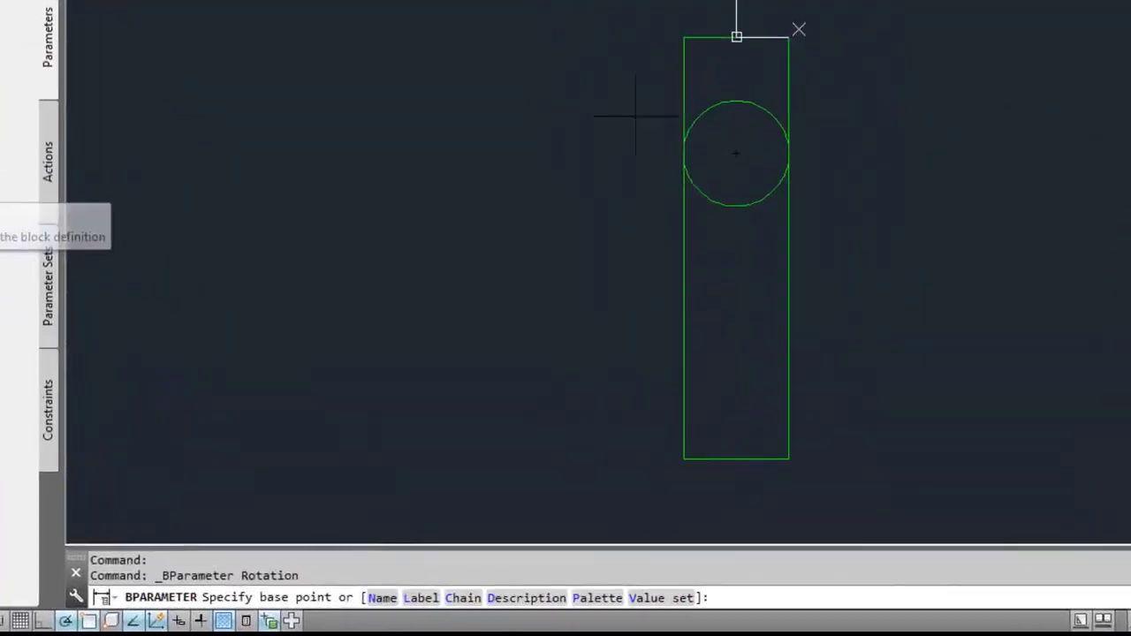
click(737, 37)
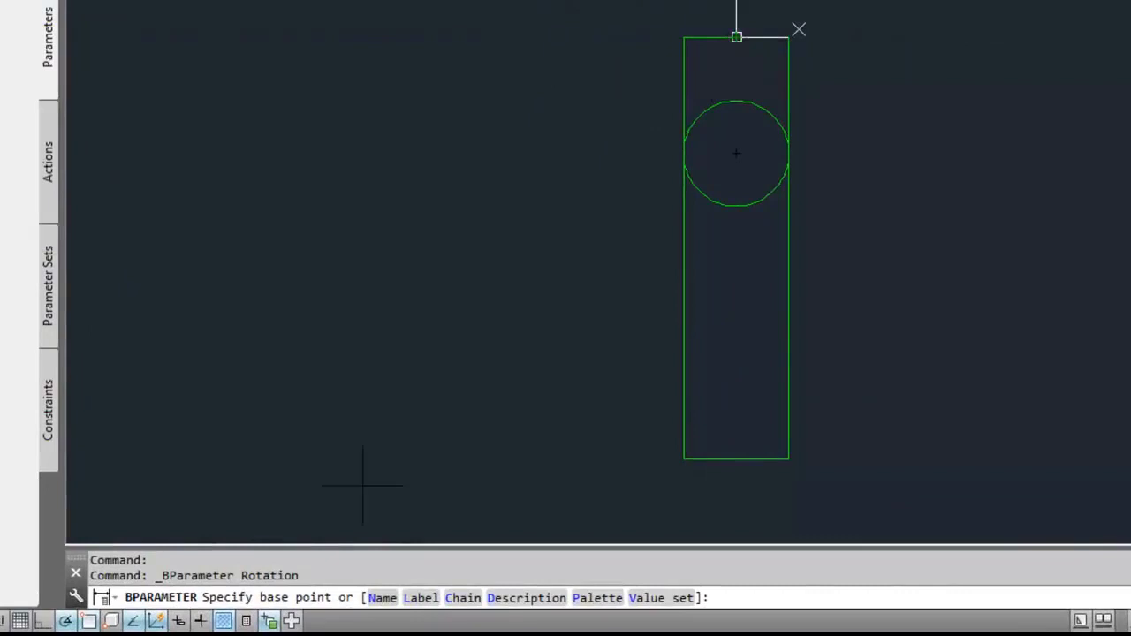
click(736, 38)
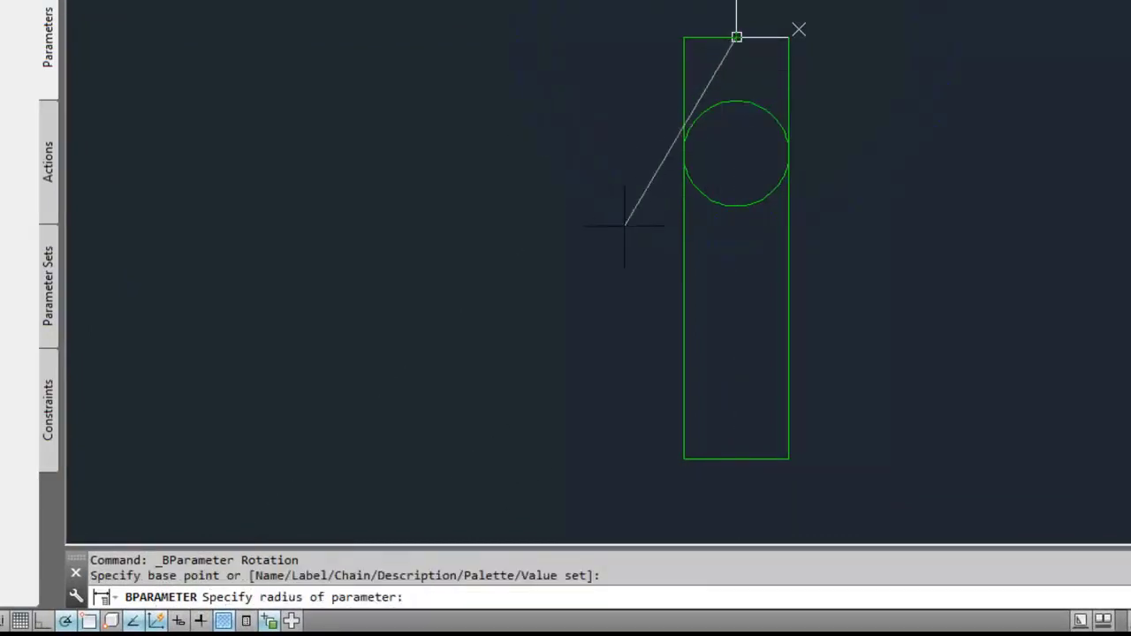
mouse_move(698, 366)
middle_down()
mouse_move(466, 253)
mouse_move(480, 291)
middle_up()
scroll(492, 292, down, 2)
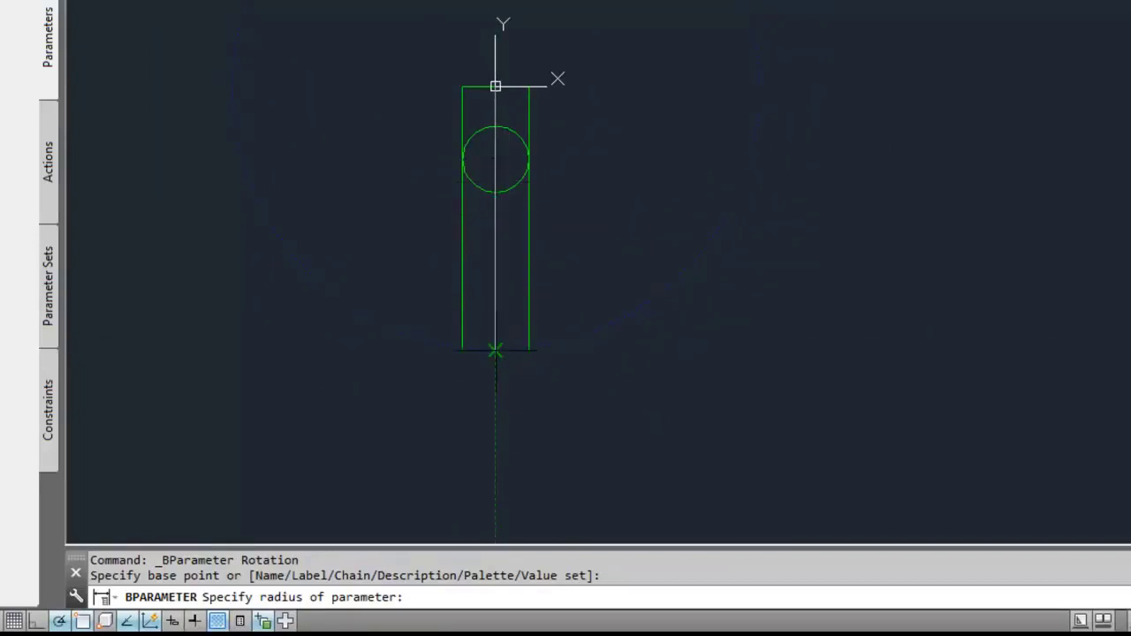
click(496, 352)
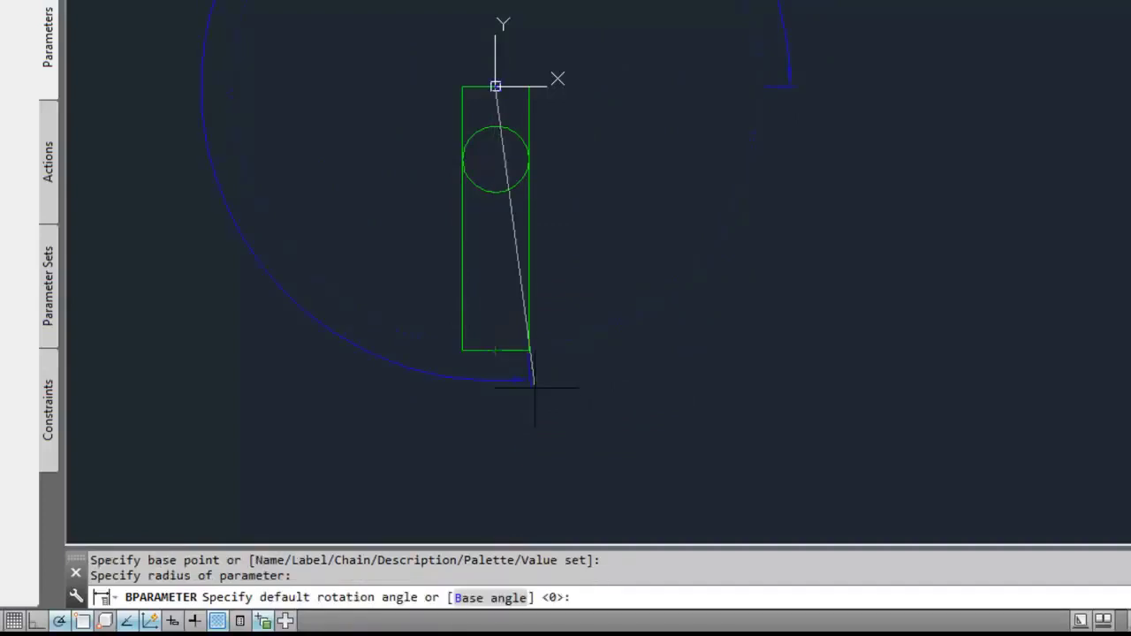
scroll(509, 393, down, 2)
scroll(511, 392, down, 3)
middle_drag(259, 465, 490, 376)
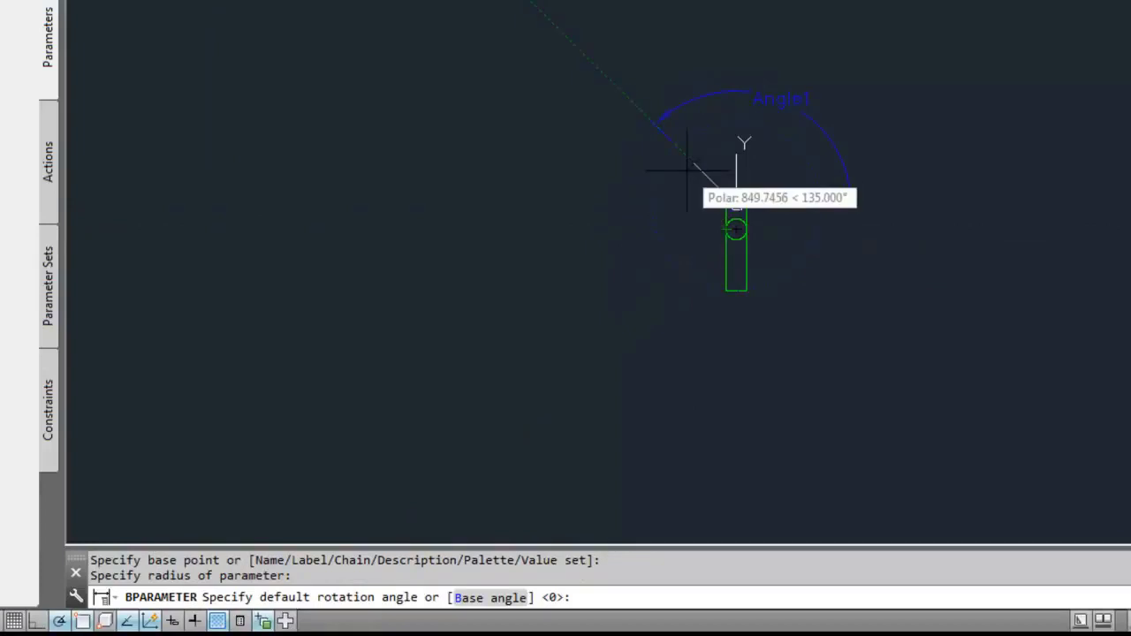
key(Return)
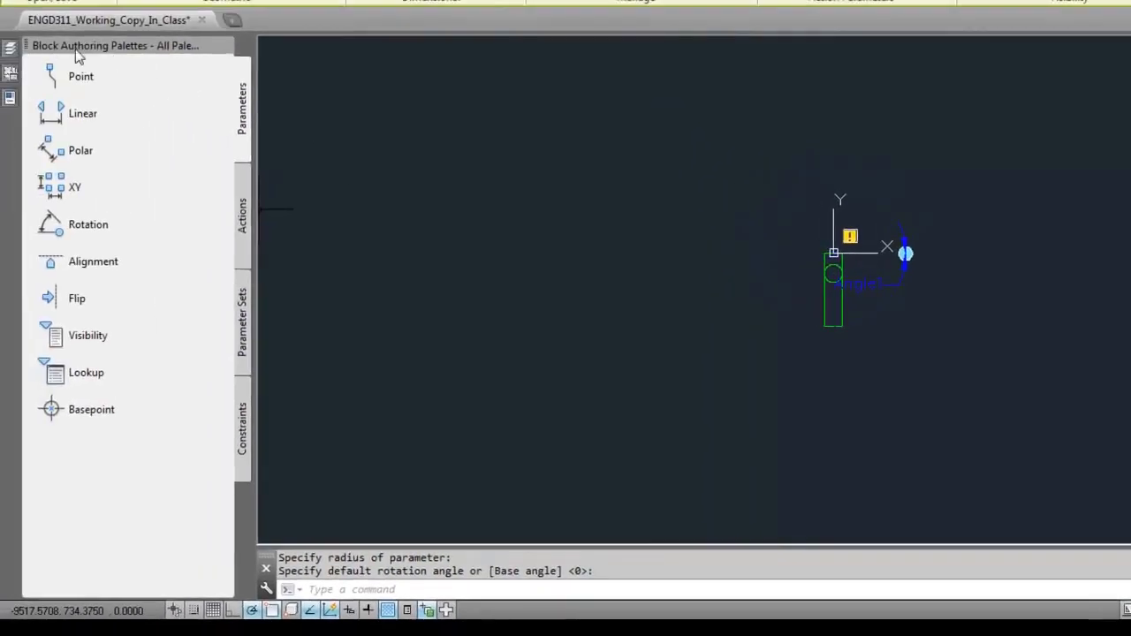
Add a Rotate action to the rotation parameter, applying it to the whole rectangle and its circle.
click(244, 217)
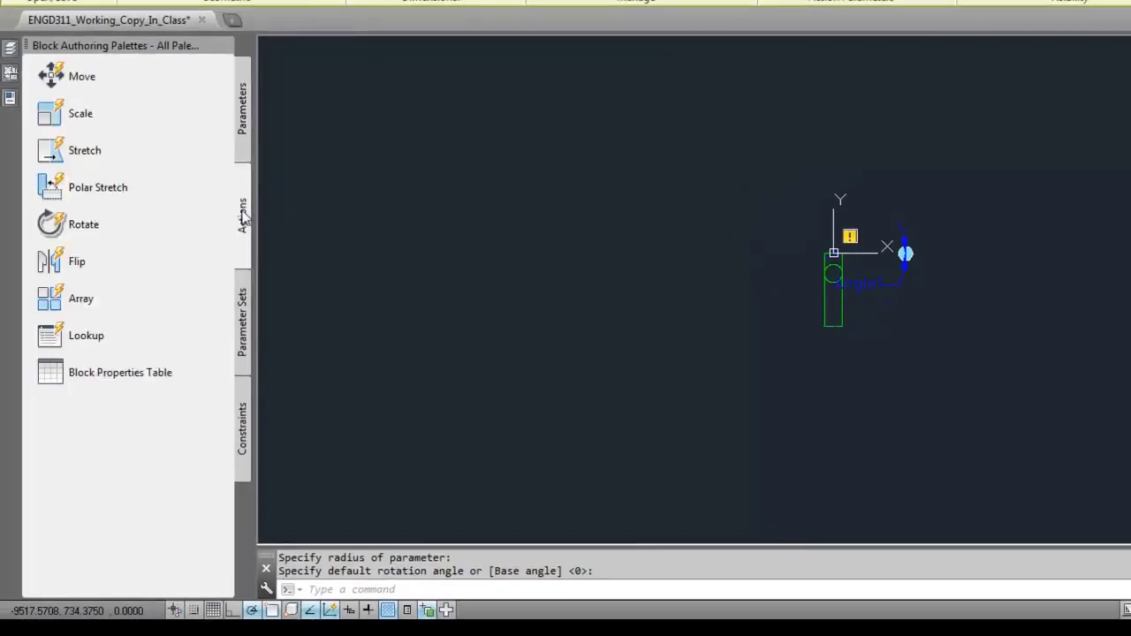
click(51, 225)
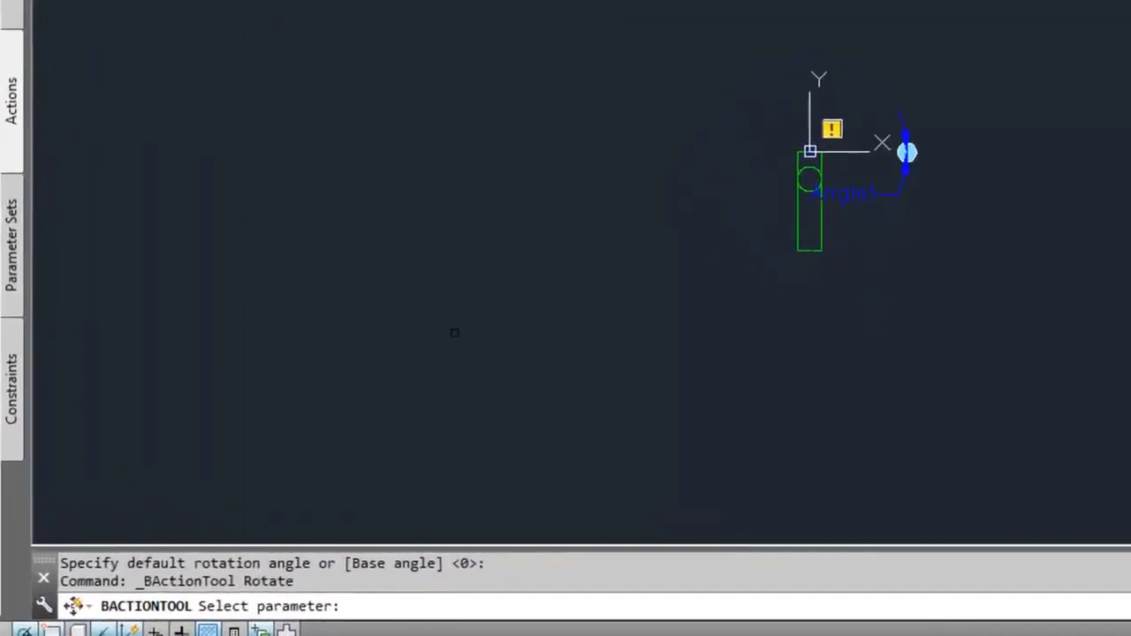
scroll(917, 189, up, 4)
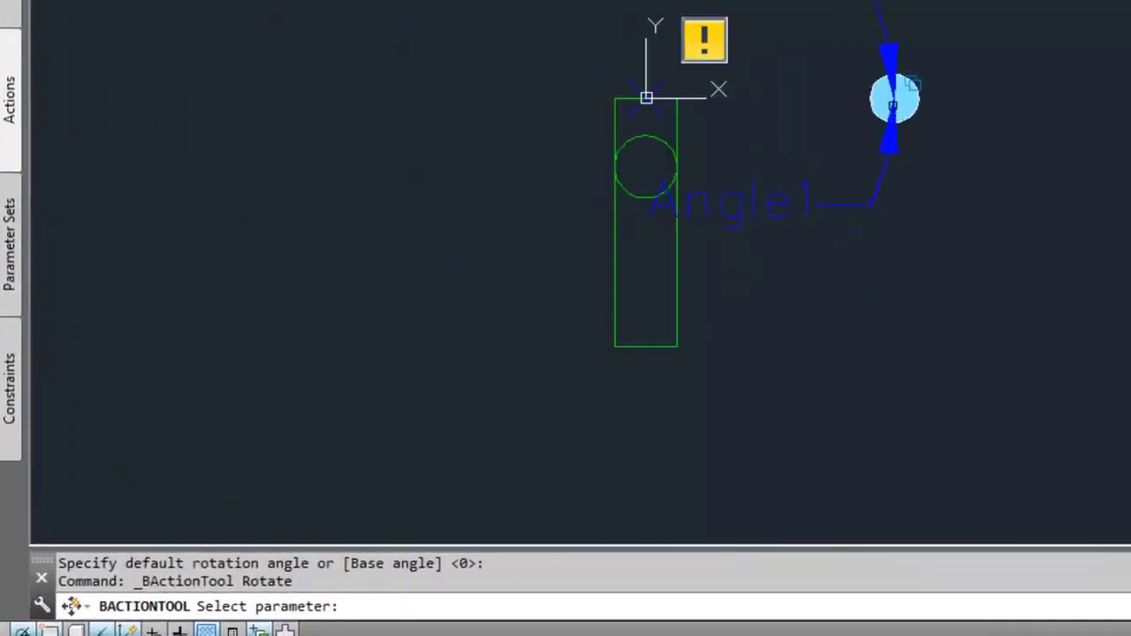
click(893, 88)
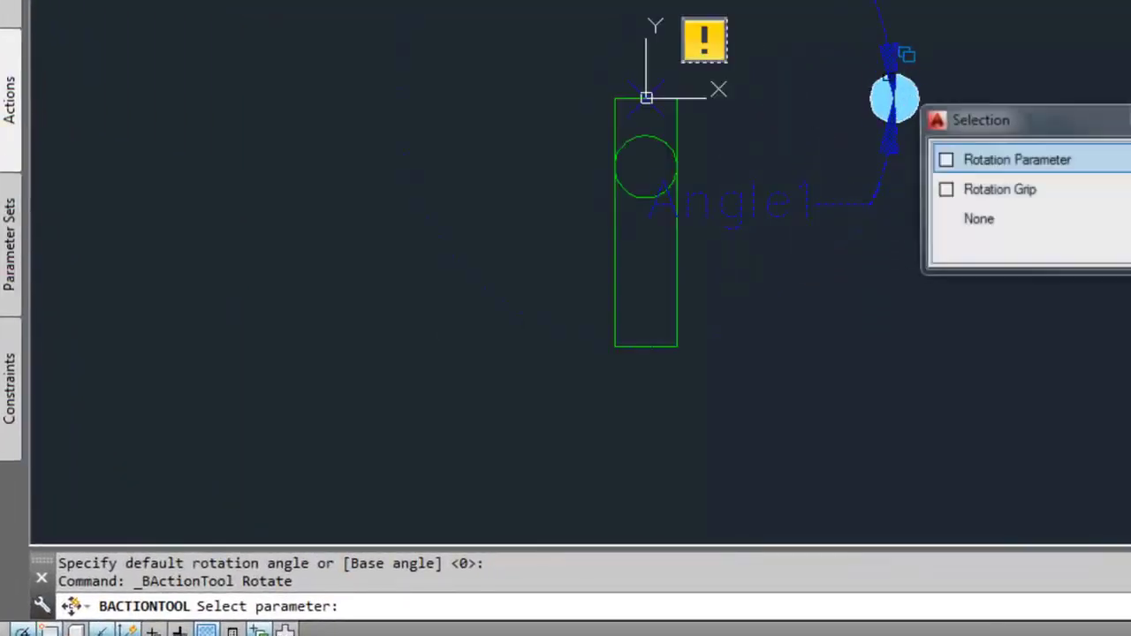
click(1007, 161)
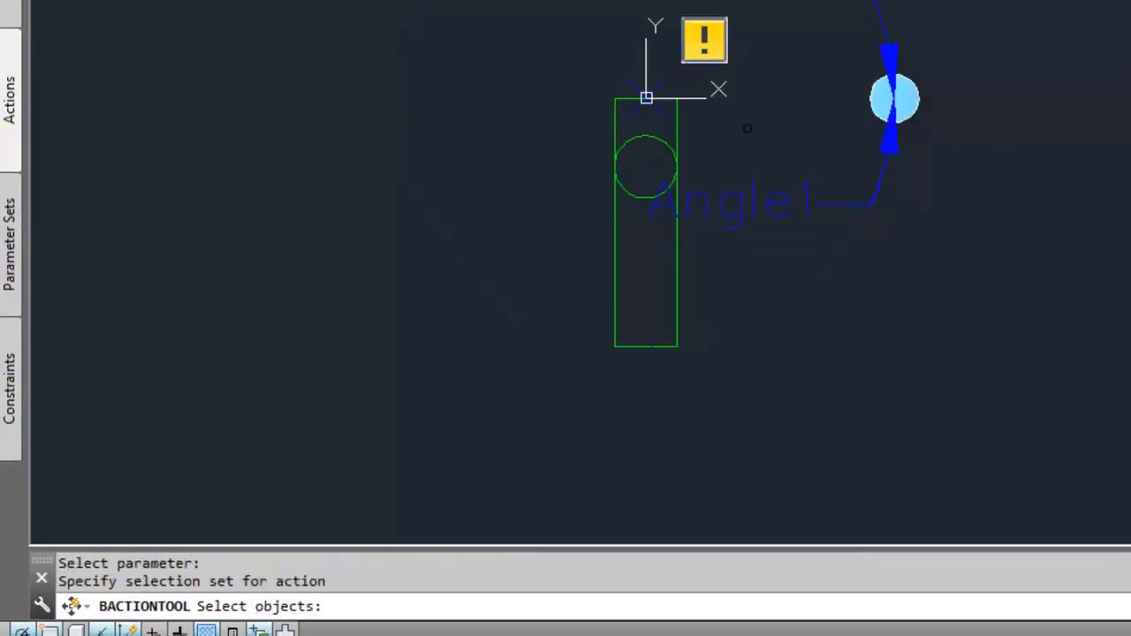
click(553, 63)
click(725, 367)
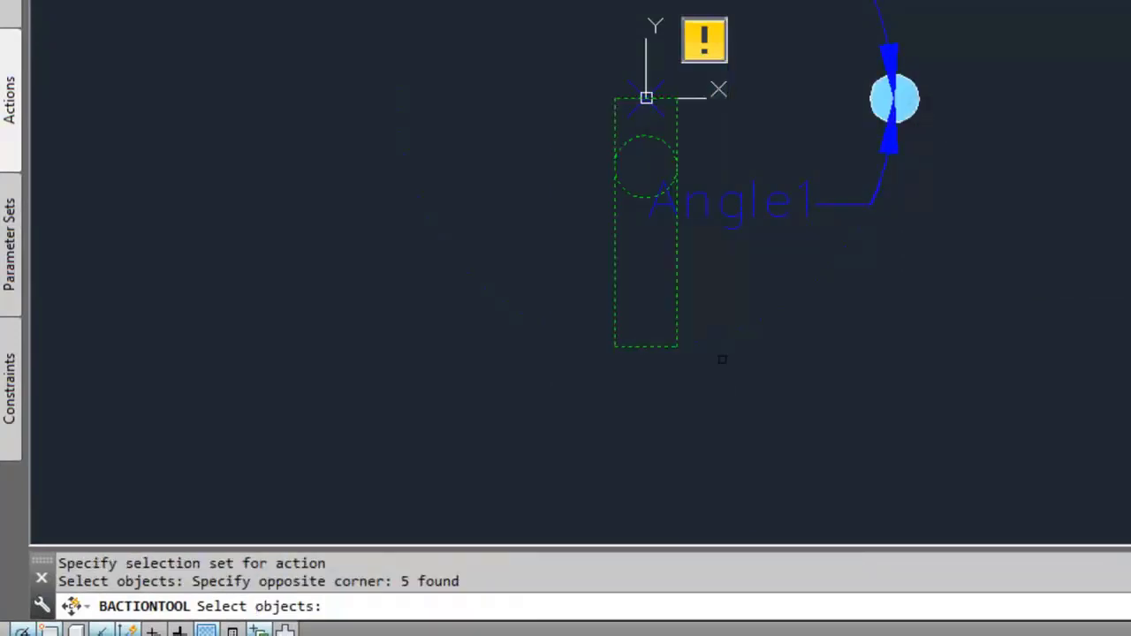
key(Return)
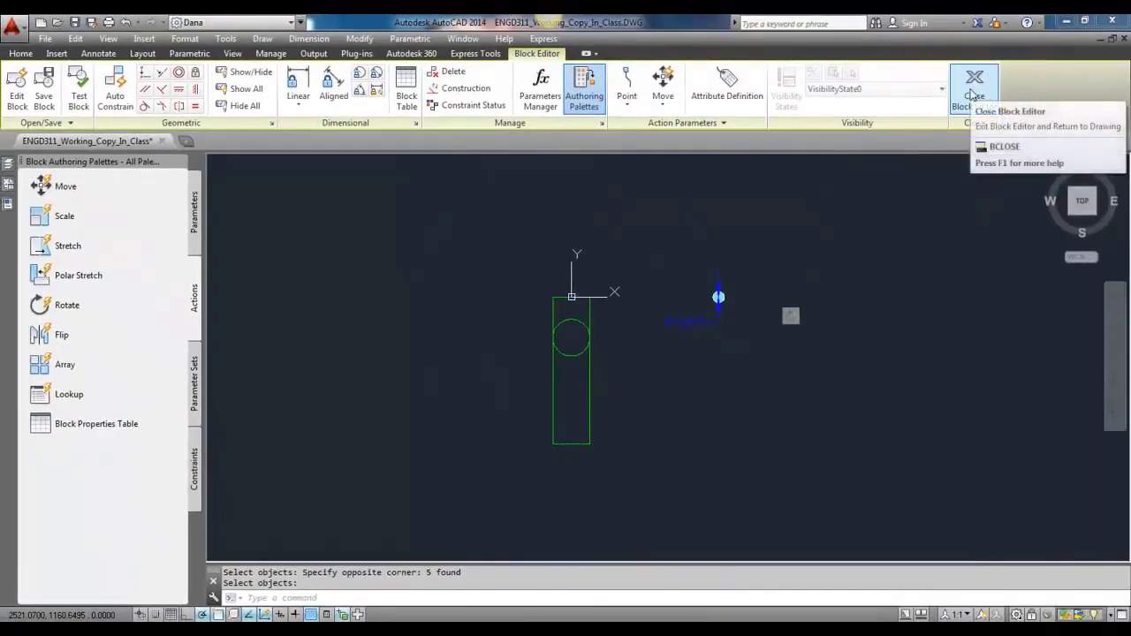
Close the Block Editor saving the changes to luminaireRotatable, and try the placed block's rotation grip without committing an angle.
click(974, 95)
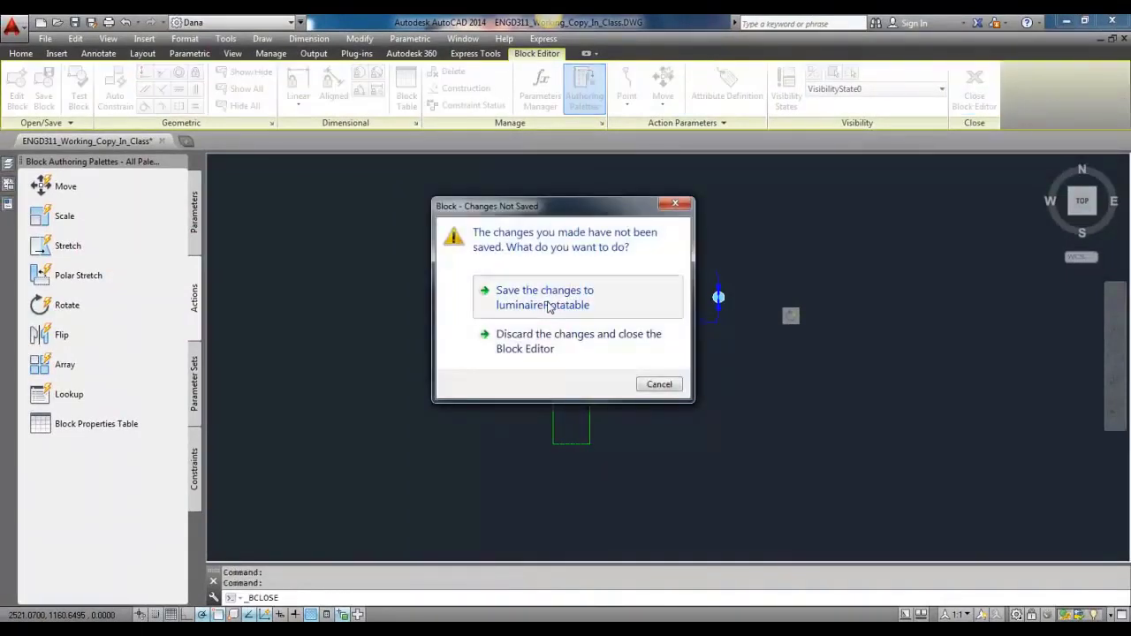
click(551, 303)
click(316, 329)
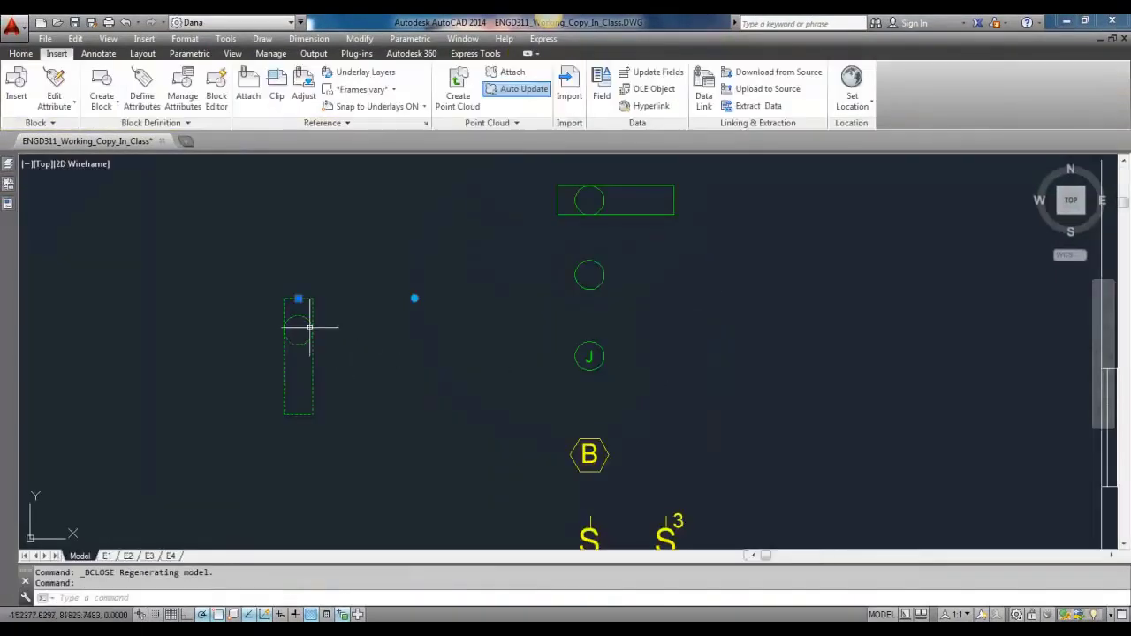
click(415, 298)
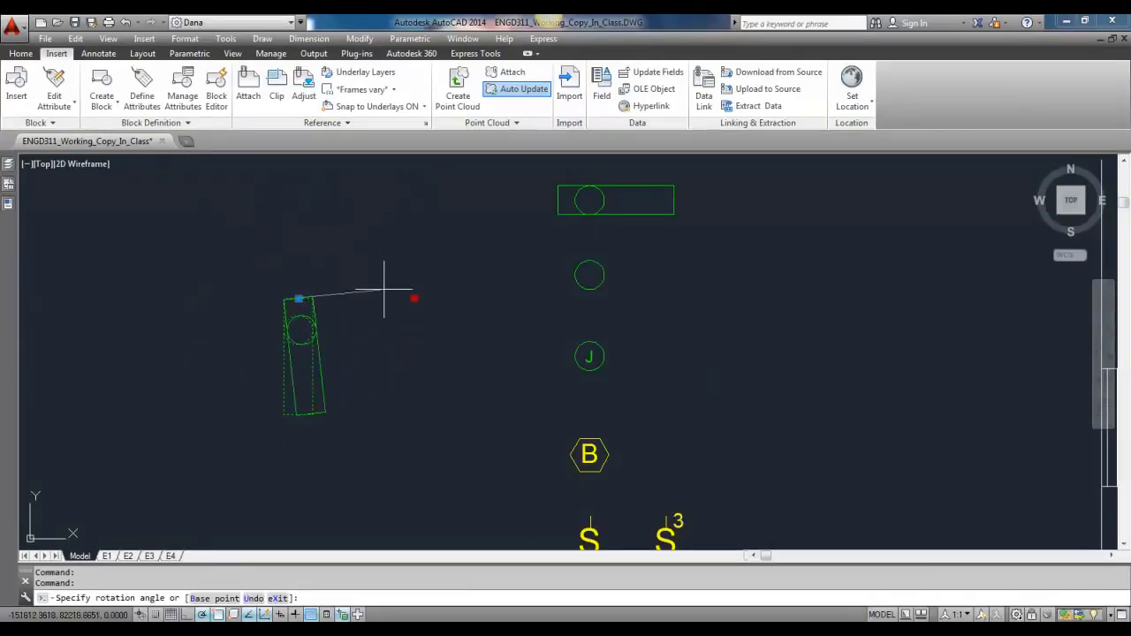
key(Escape)
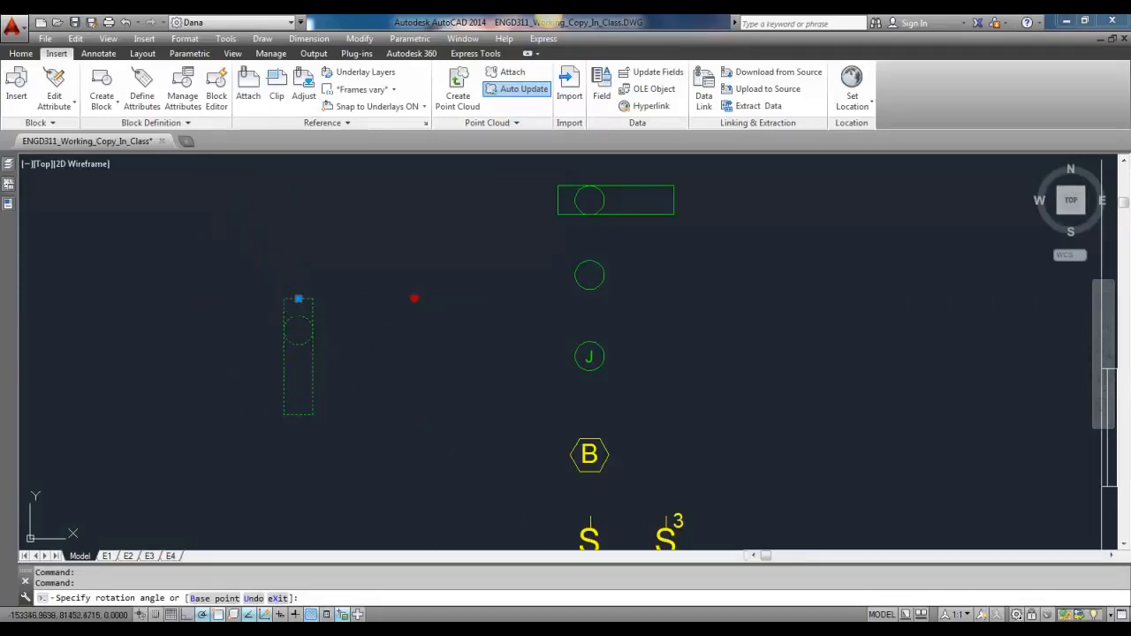
Delete the placed vertical rotatable luminaire block beside the symbol column.
scroll(303, 298, down, 4)
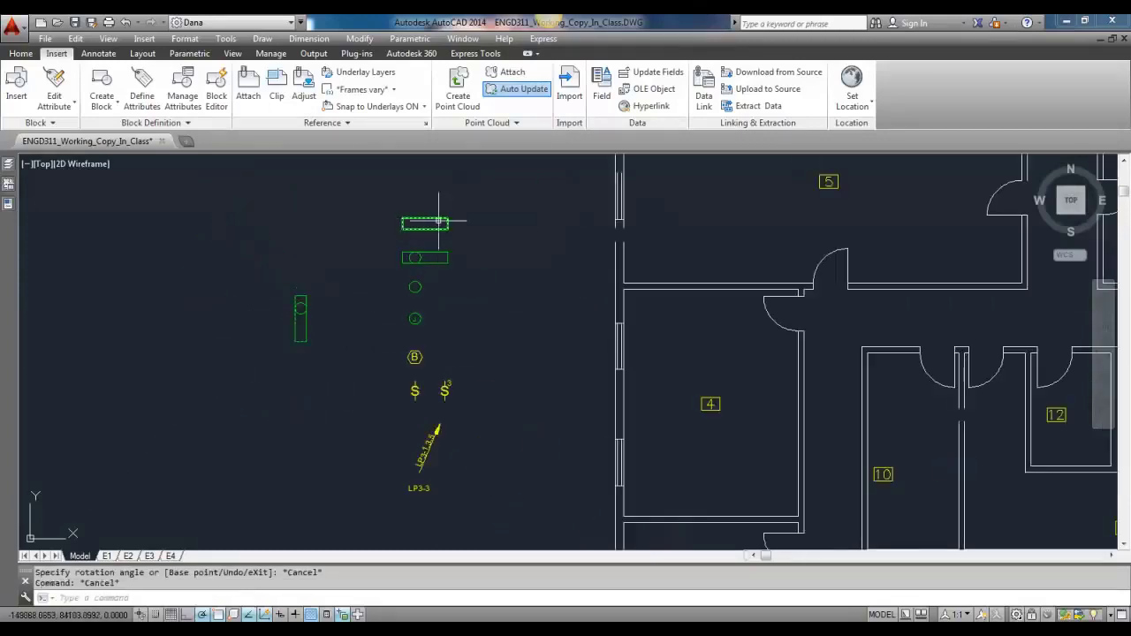
click(341, 356)
click(277, 287)
key(Delete)
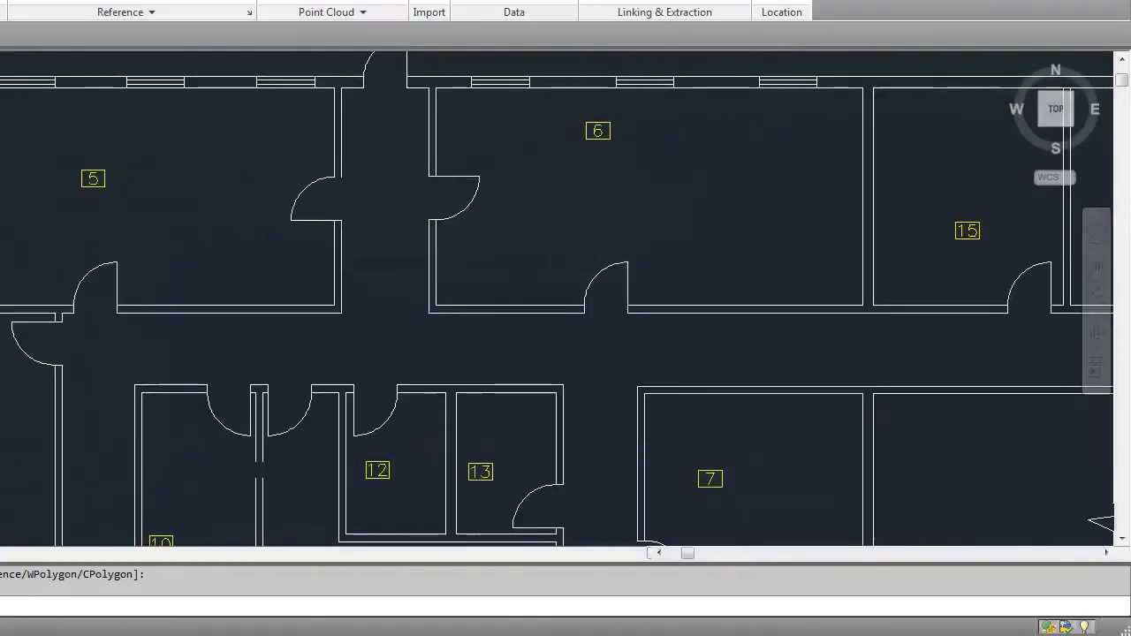
Examine the floor plan's rooms and the luminaire table below it, including column counts, column spacing and luminaires per column.
middle_drag(646, 182, 412, 219)
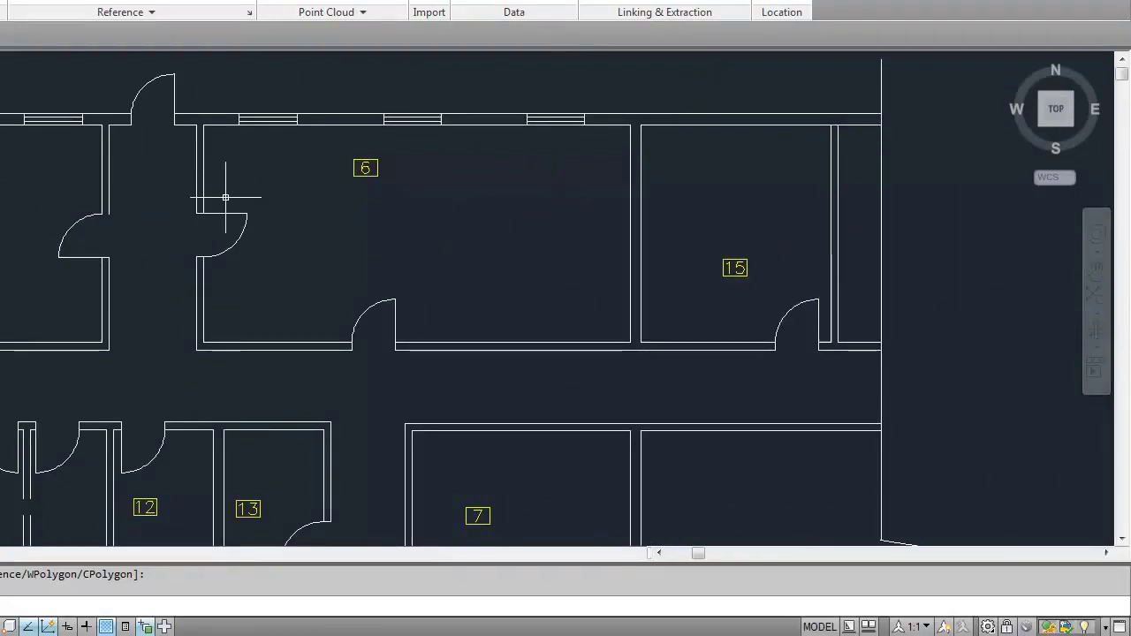
scroll(487, 206, down, 4)
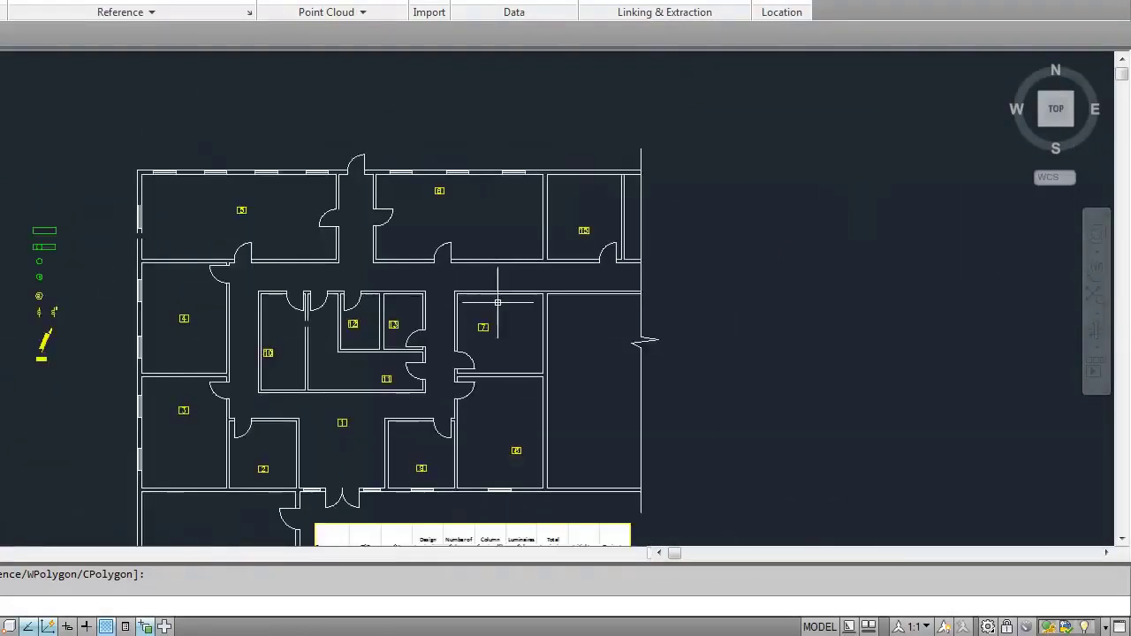
middle_drag(495, 473, 406, 263)
scroll(407, 318, up, 4)
middle_drag(407, 312, 380, 187)
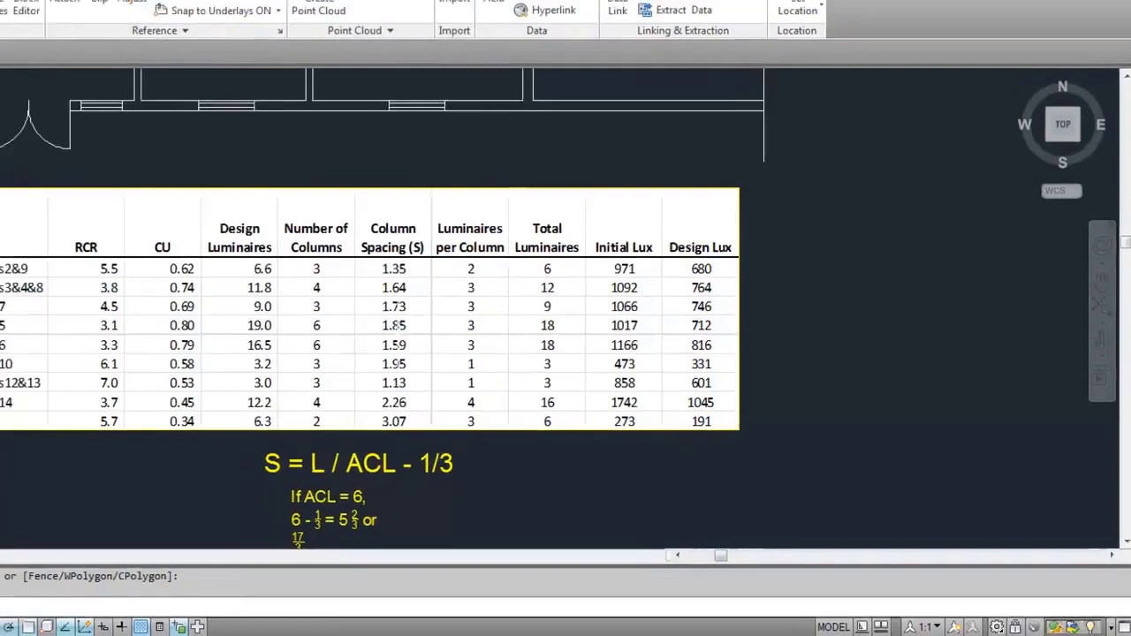
scroll(386, 303, down, 6)
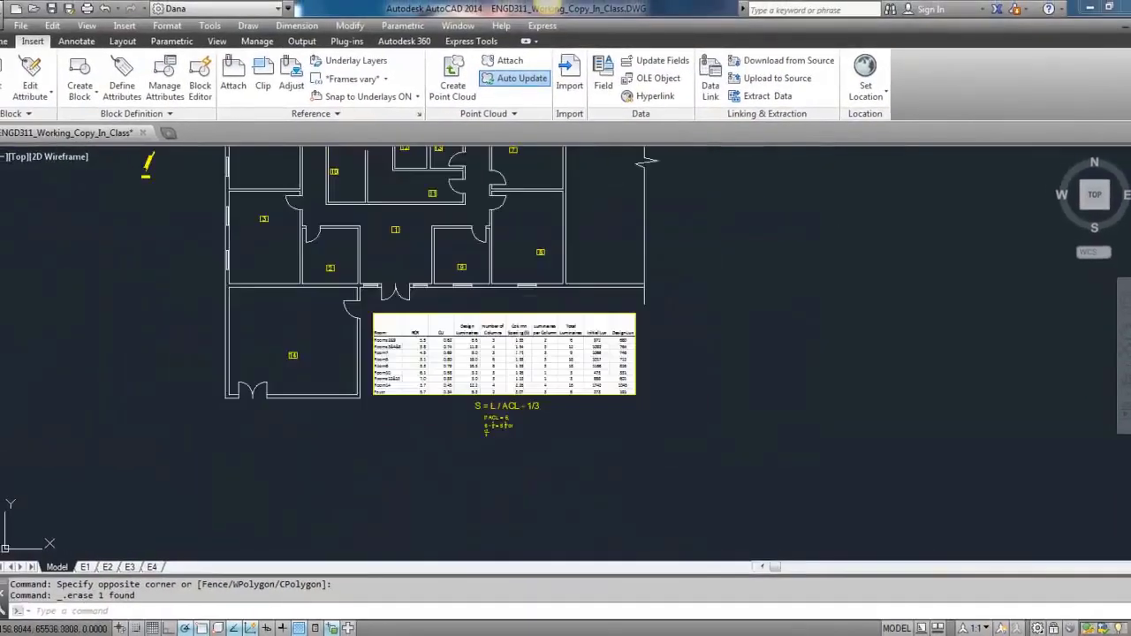
middle_drag(512, 243, 502, 402)
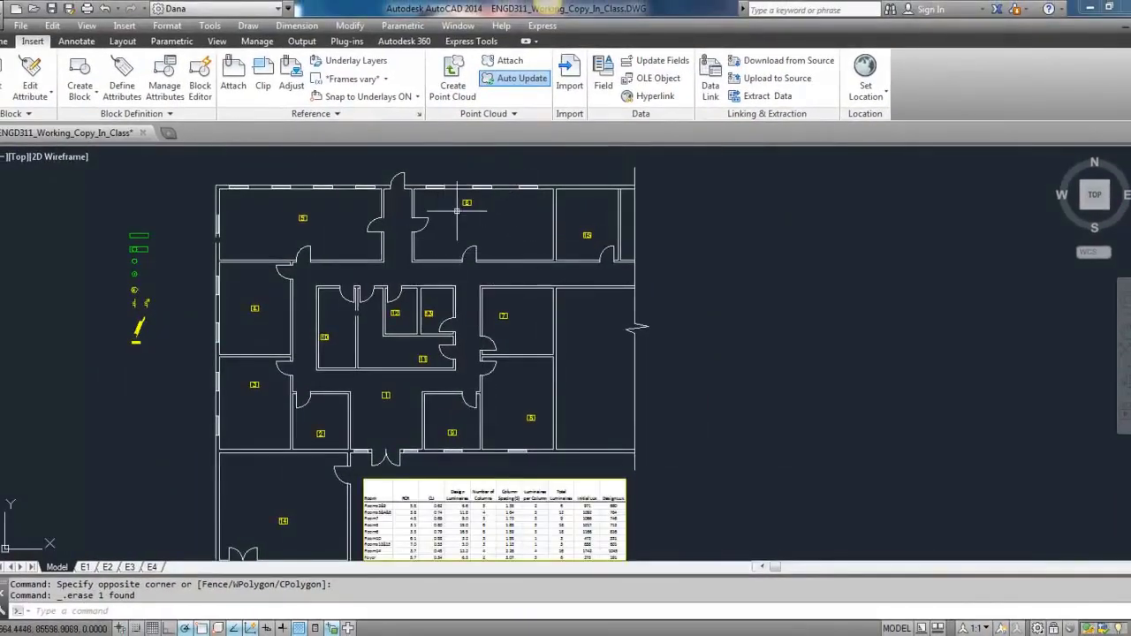
scroll(522, 531, up, 6)
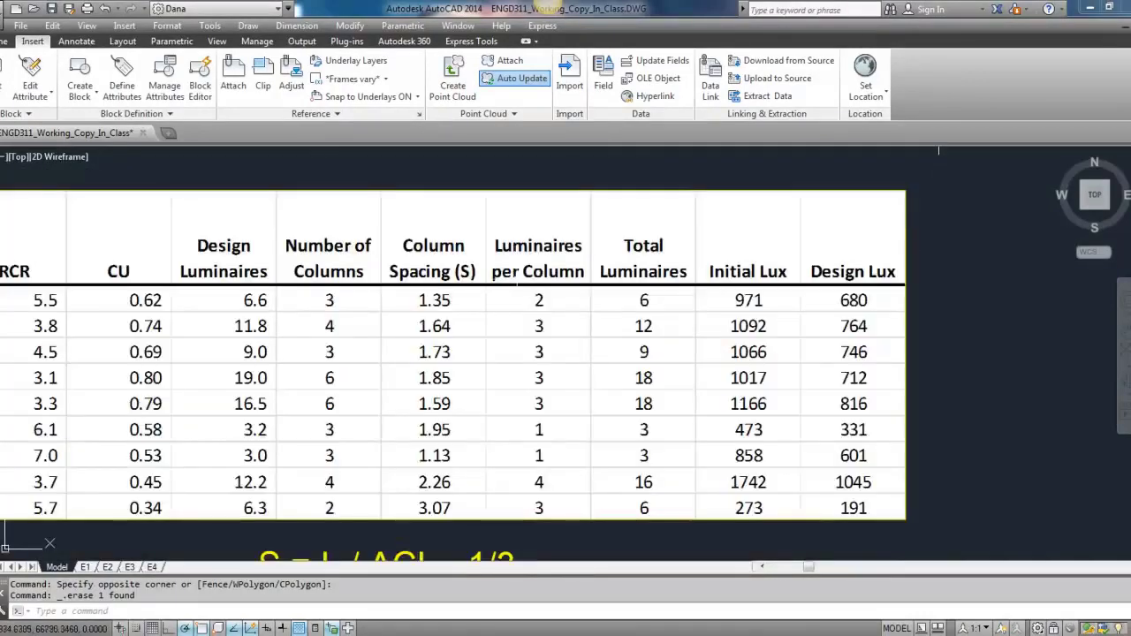
scroll(627, 373, down, 2)
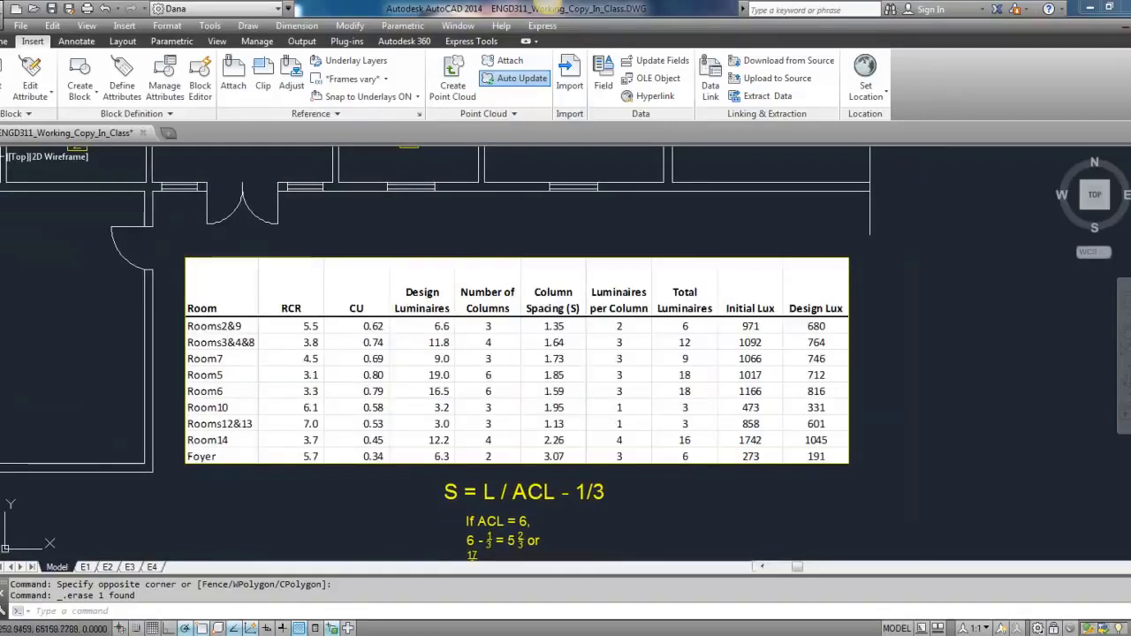
Examine the column spacing formula and its ACL = 6 example below the luminaire table, and locate room 6 on the plan.
middle_drag(598, 374, 574, 270)
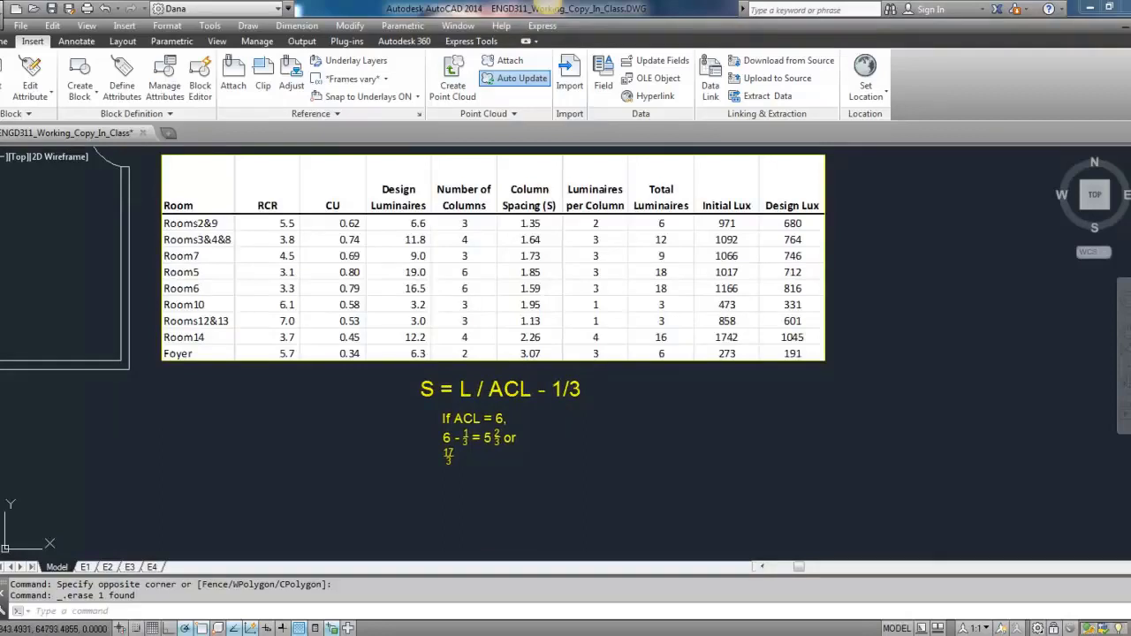
scroll(491, 466, up, 4)
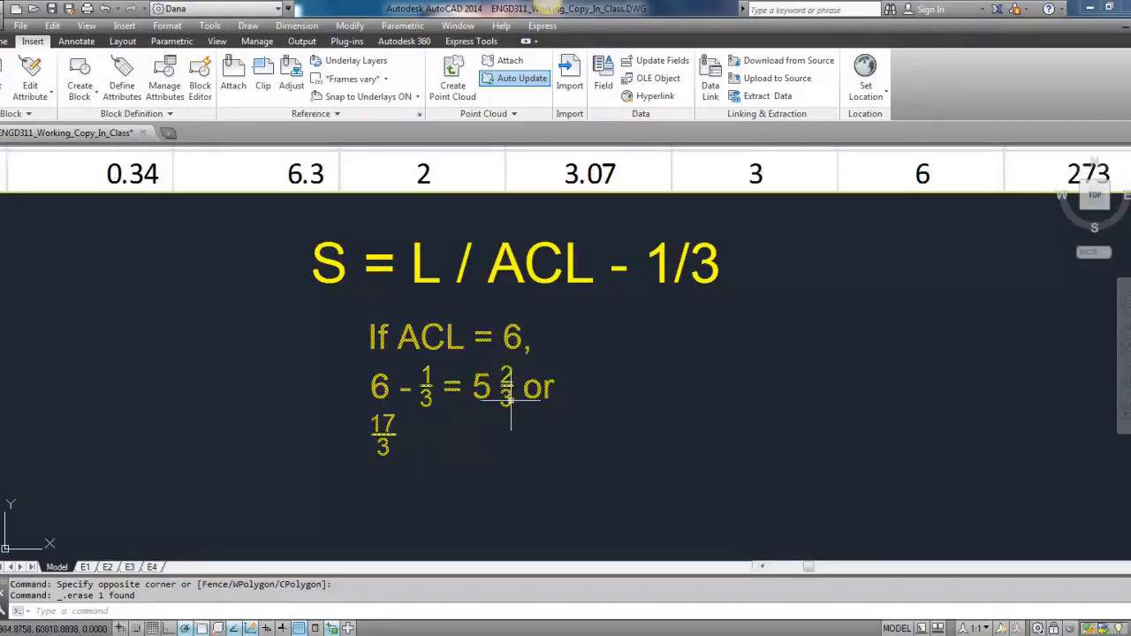
scroll(451, 407, down, 3)
middle_drag(479, 325, 442, 479)
middle_drag(443, 390, 433, 513)
middle_drag(451, 367, 443, 523)
middle_drag(464, 367, 465, 486)
middle_drag(455, 353, 676, 438)
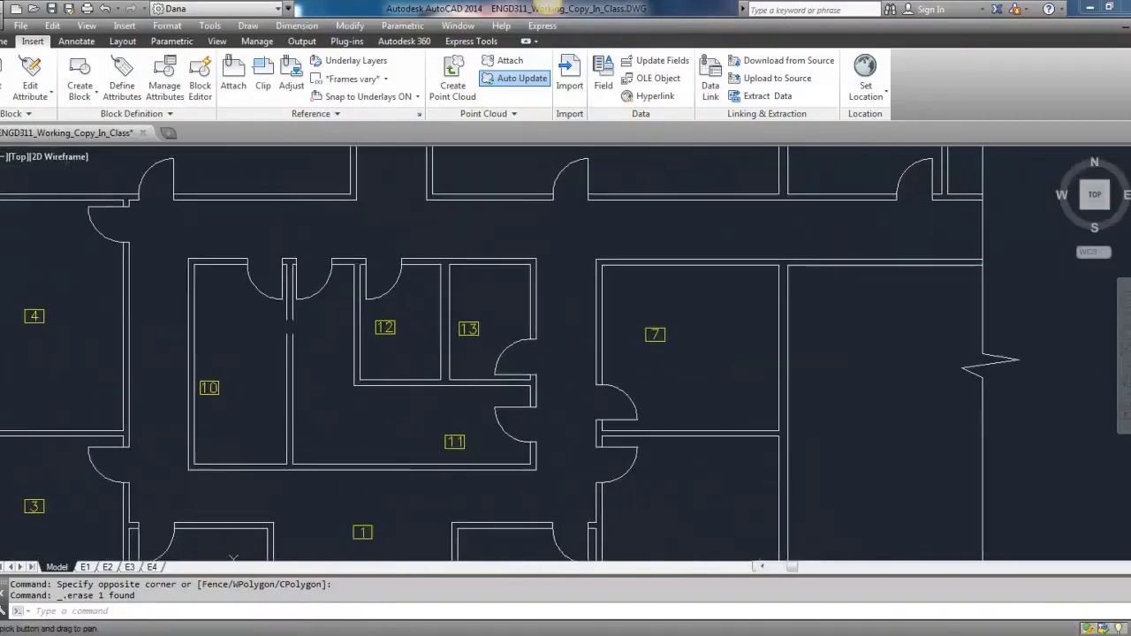
middle_drag(549, 247, 506, 425)
scroll(531, 265, up, 2)
middle_drag(525, 260, 462, 312)
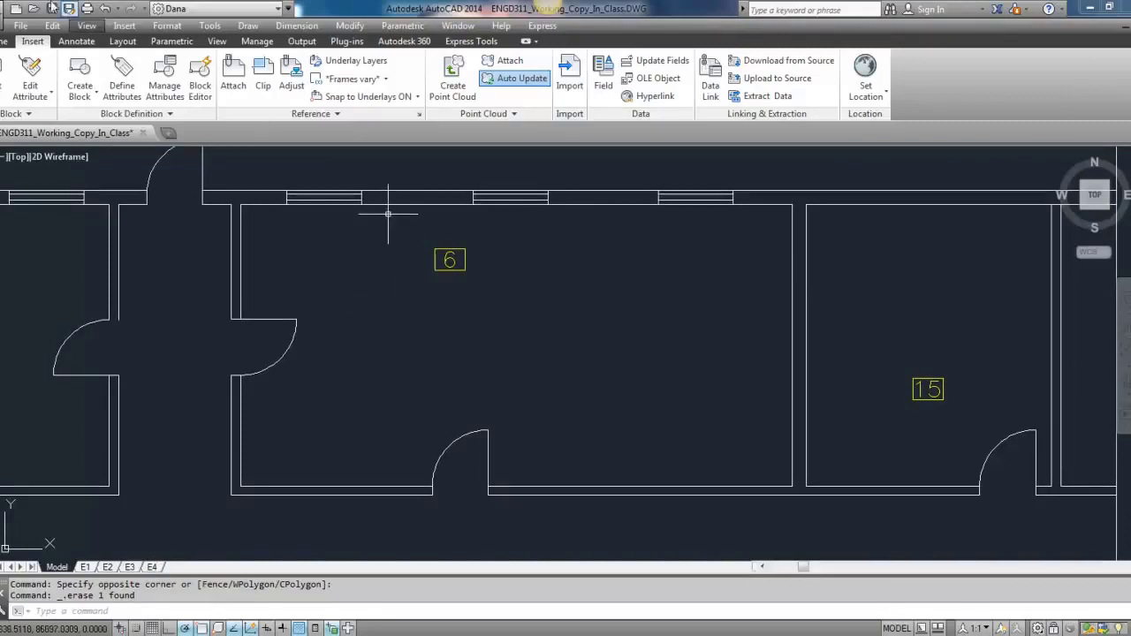
Make E2-CIRC the current layer and draw a horizontal line across room 6 between its inner side walls.
click(4, 42)
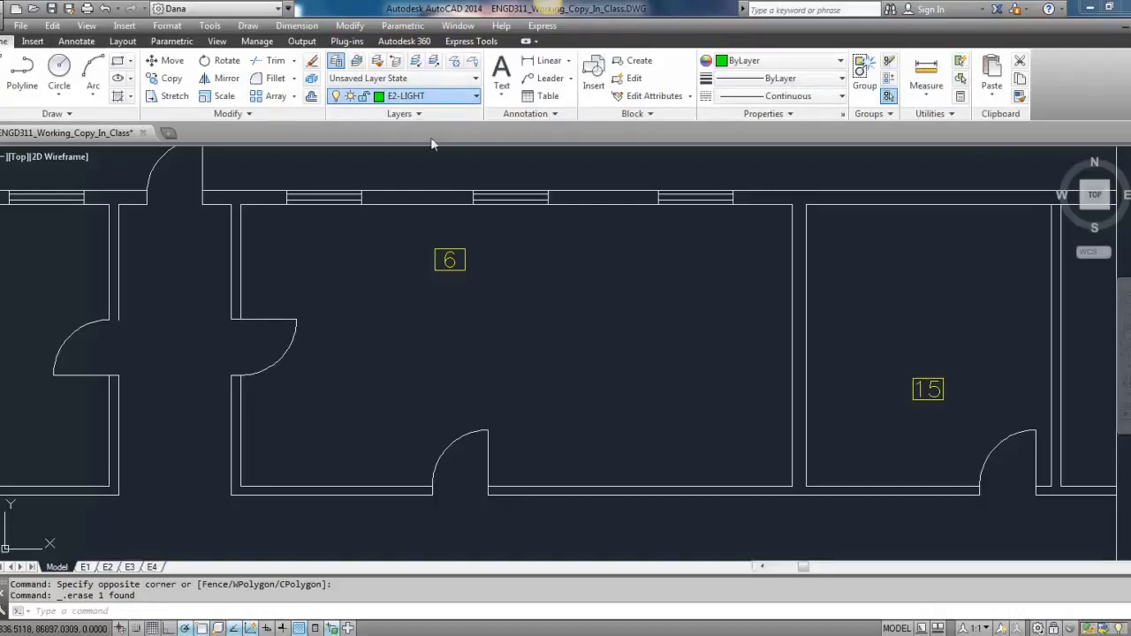
click(428, 96)
click(409, 167)
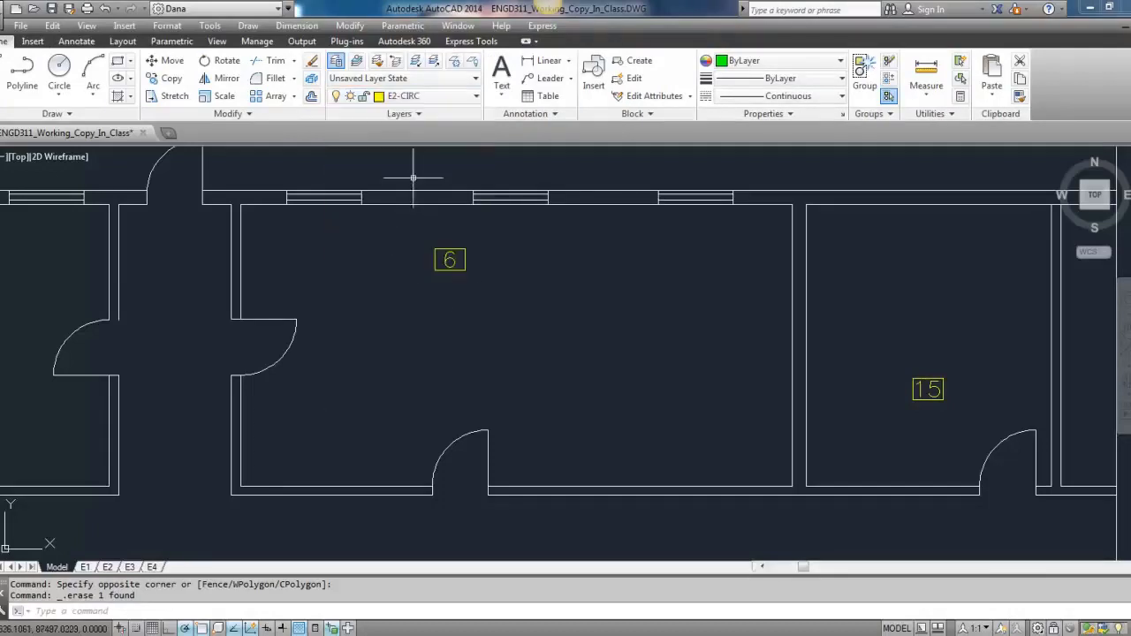
text(l)
key(Return)
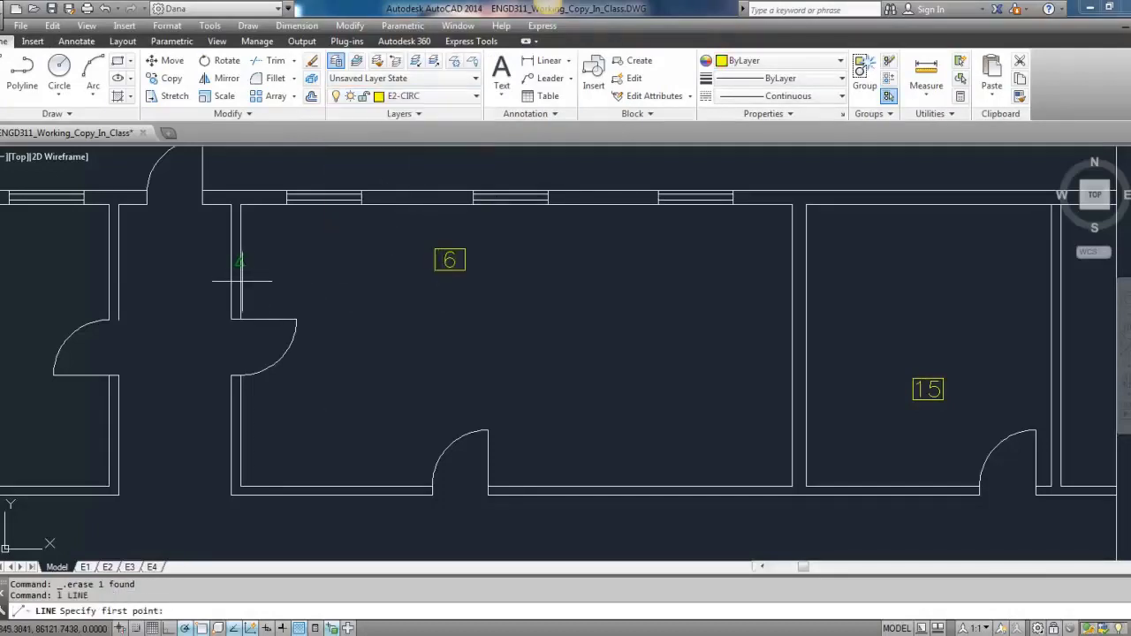
click(240, 262)
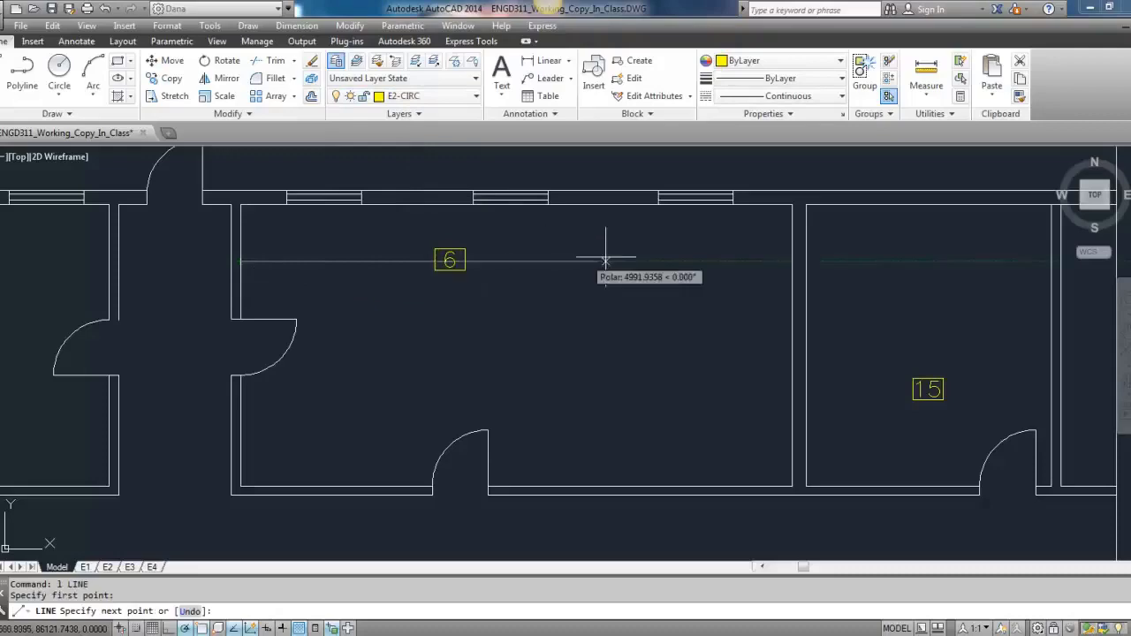
click(793, 262)
key(Return)
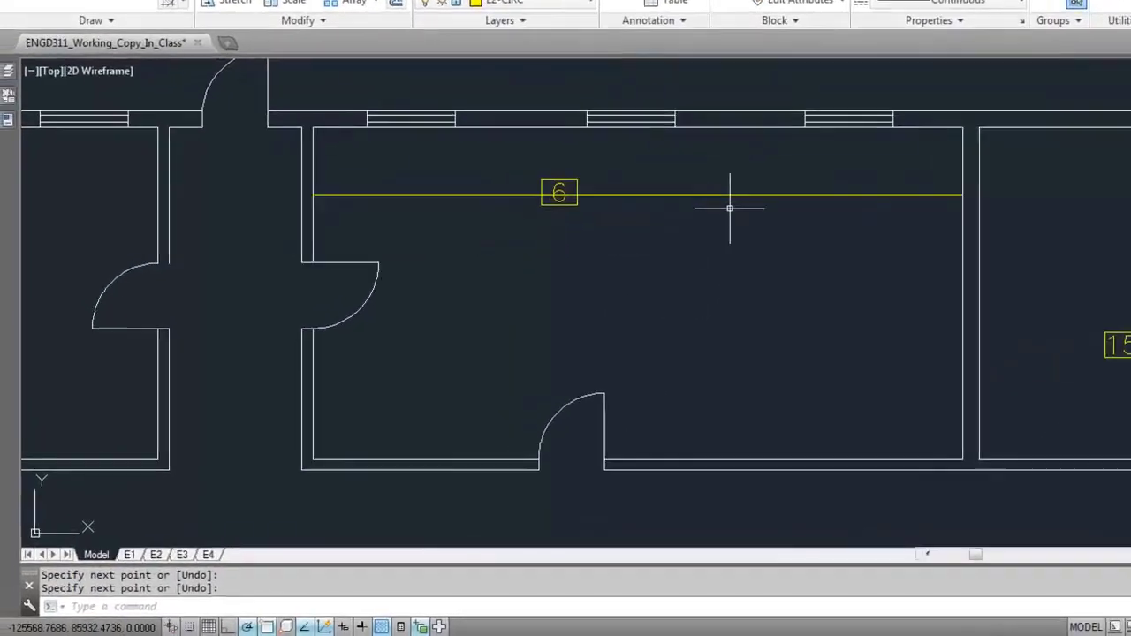
Divide the horizontal line across room 6 into 17 segments.
text(divide)
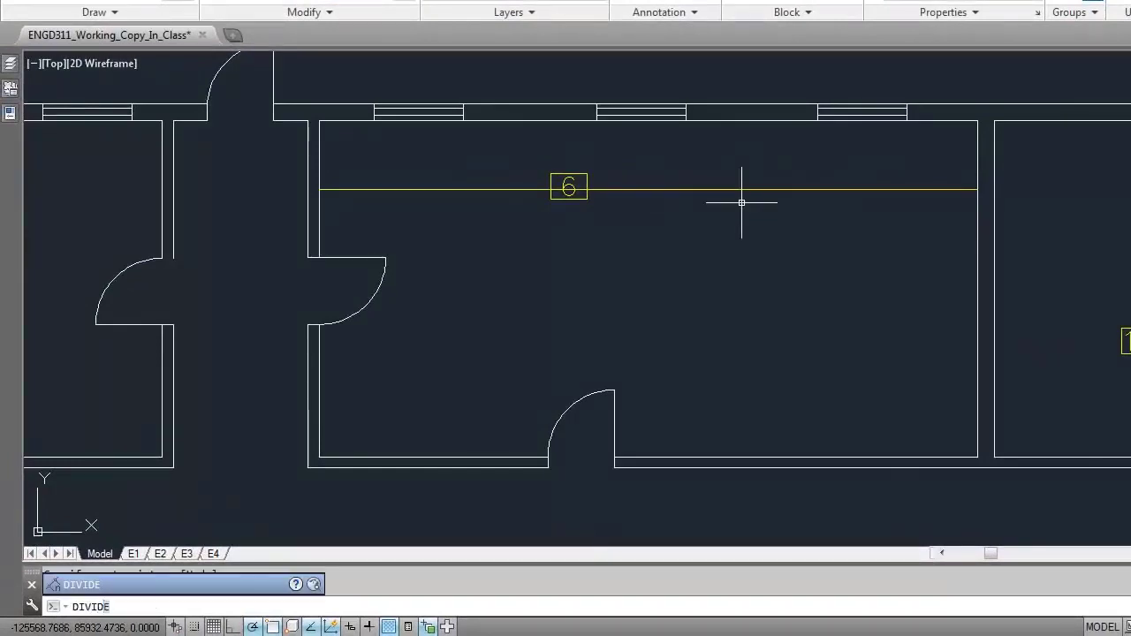
key(Return)
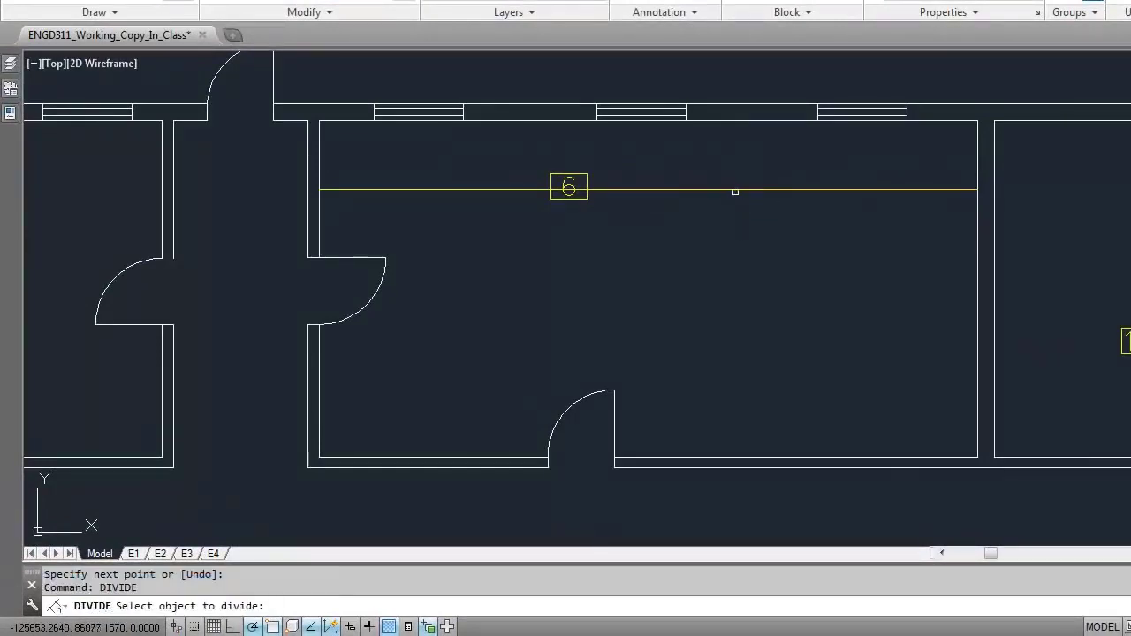
click(735, 190)
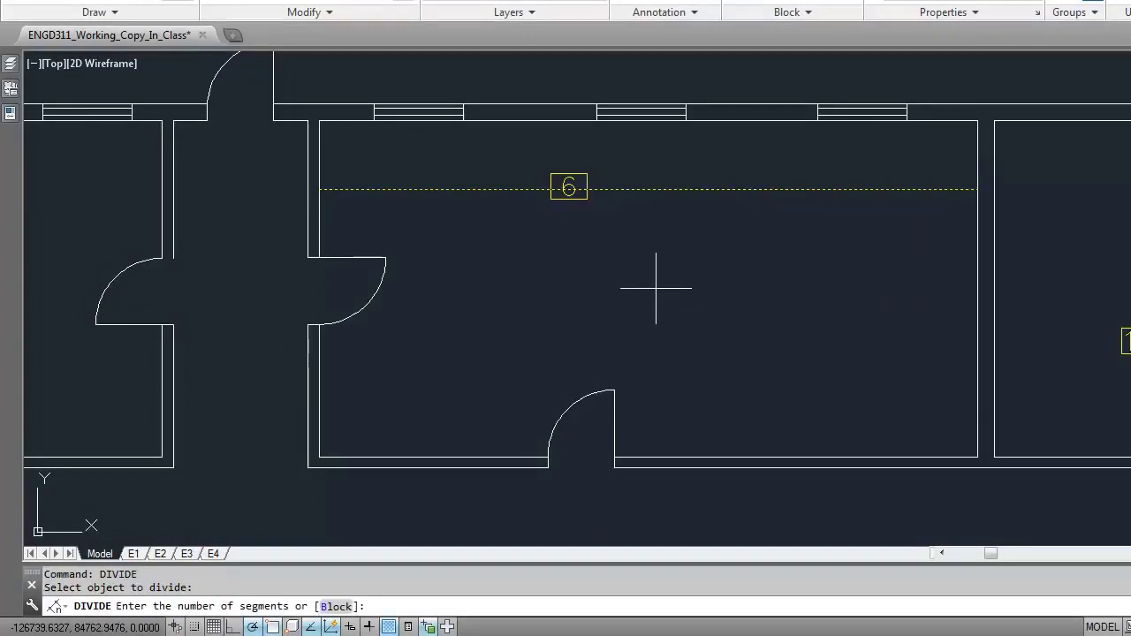
key(Return)
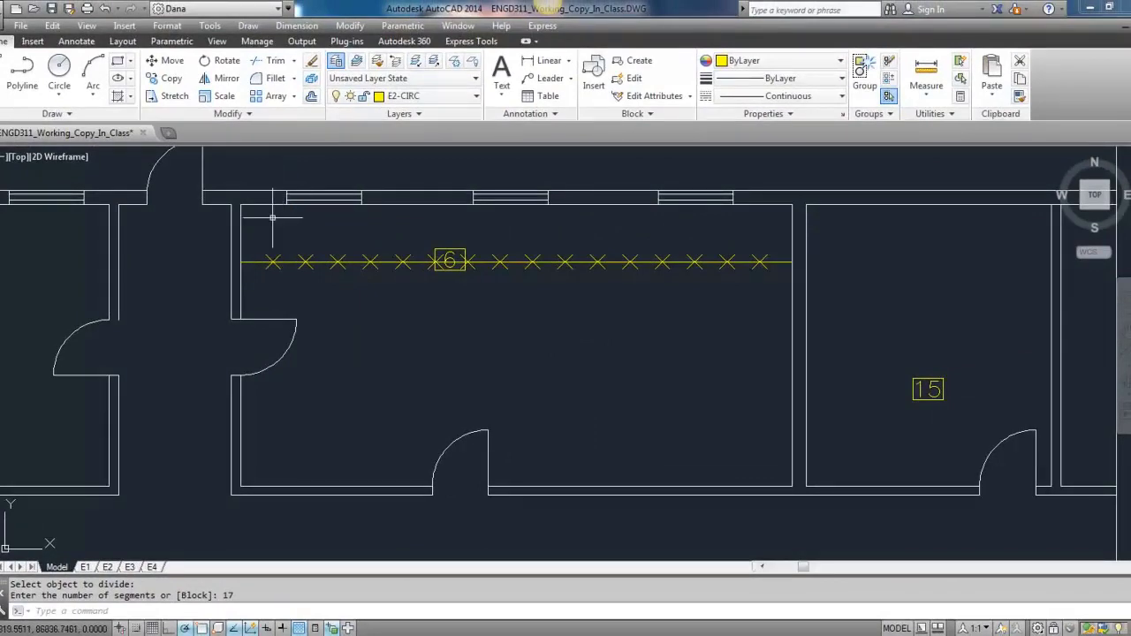
Change the point style to a circle with a plus-shaped cross through it.
click(167, 25)
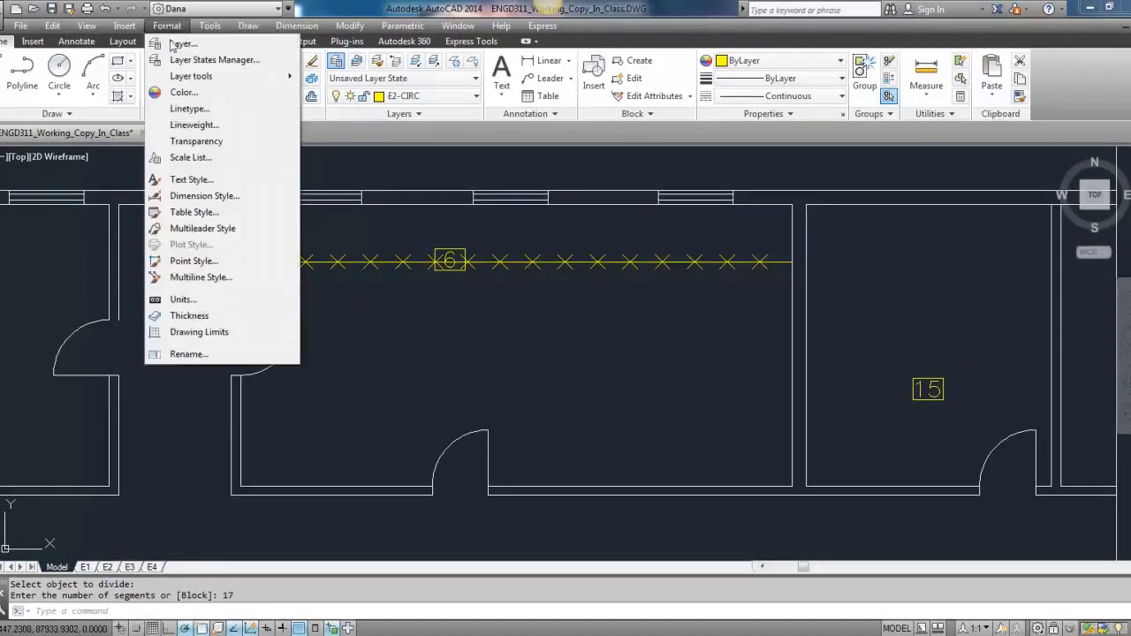
click(196, 261)
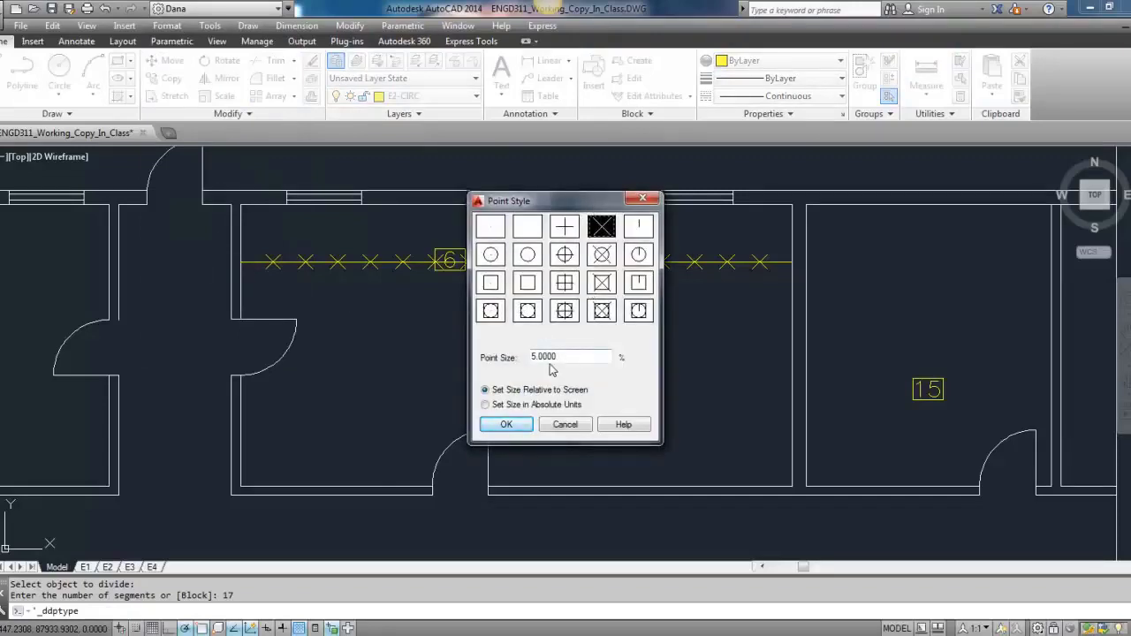
click(564, 256)
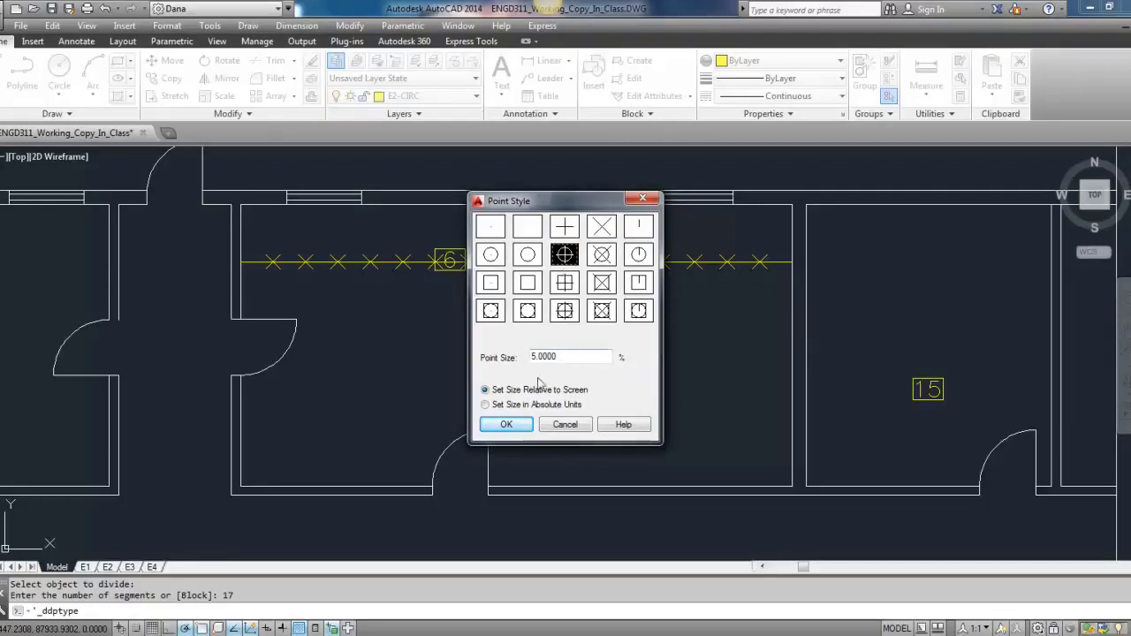
click(507, 425)
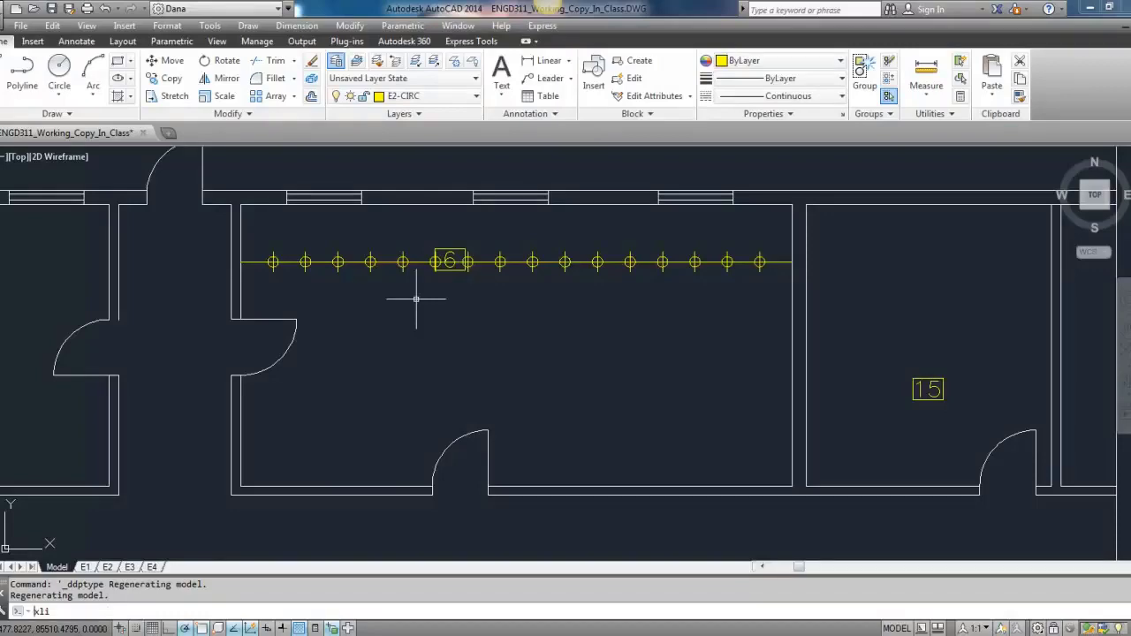
Draw six vertical construction lines (XLINE, Ver) through the first division point in room 6 and every third point after it.
key(Return)
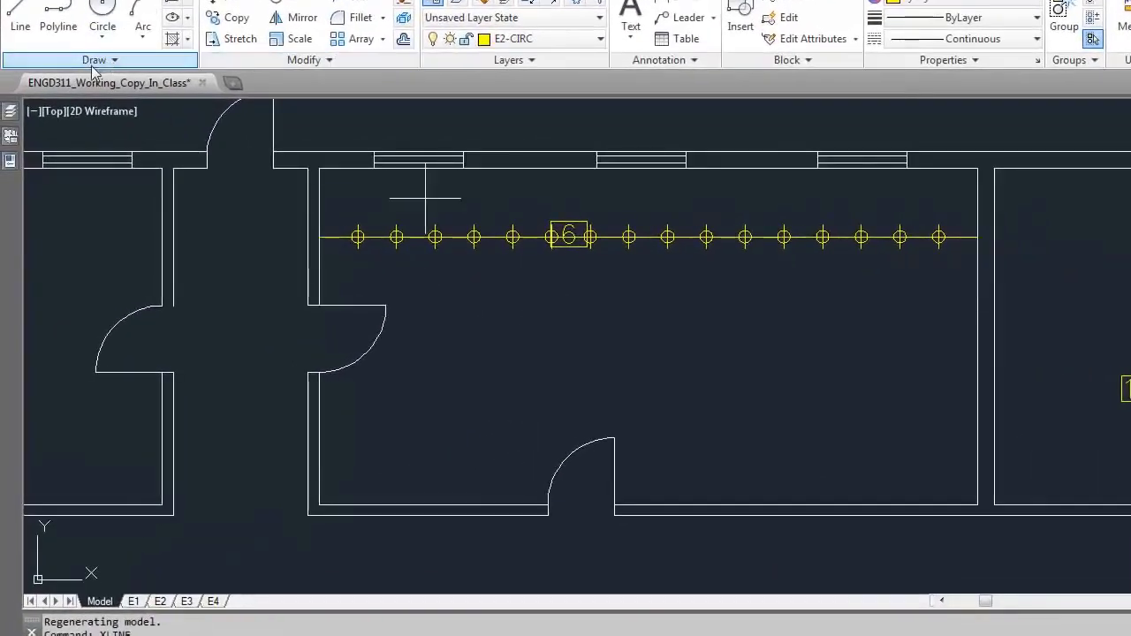
click(110, 60)
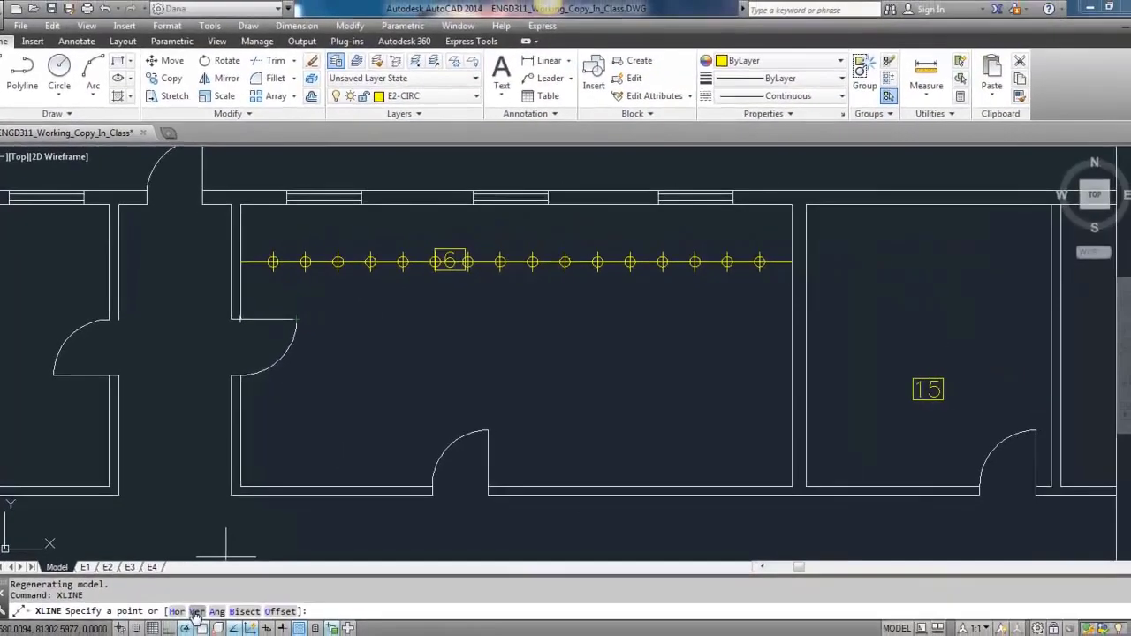
text(v)
key(Return)
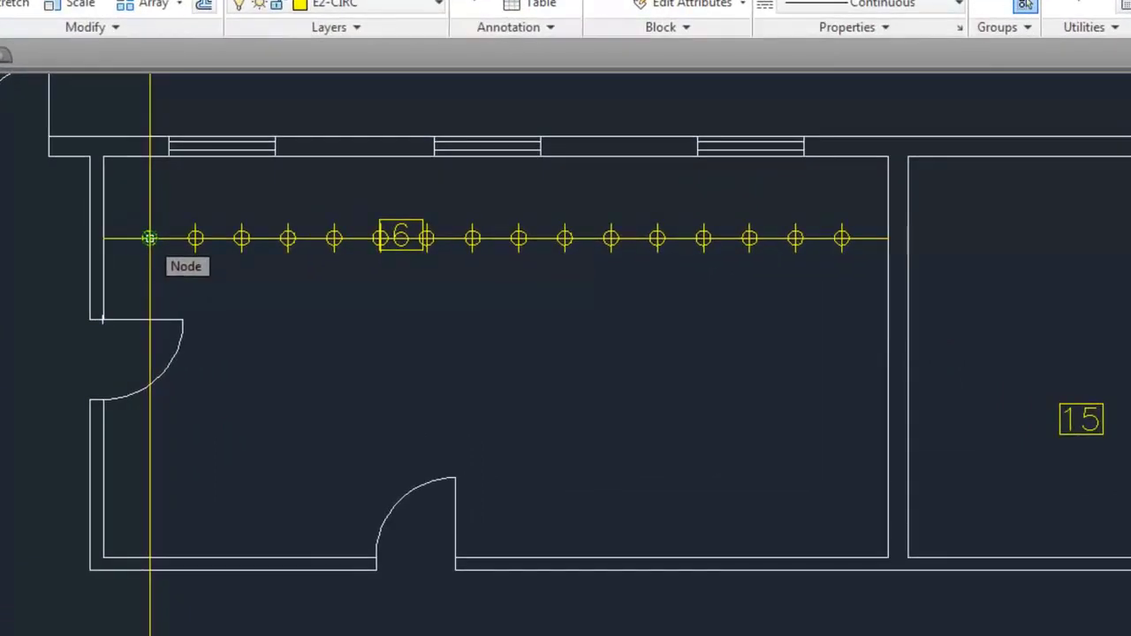
click(149, 238)
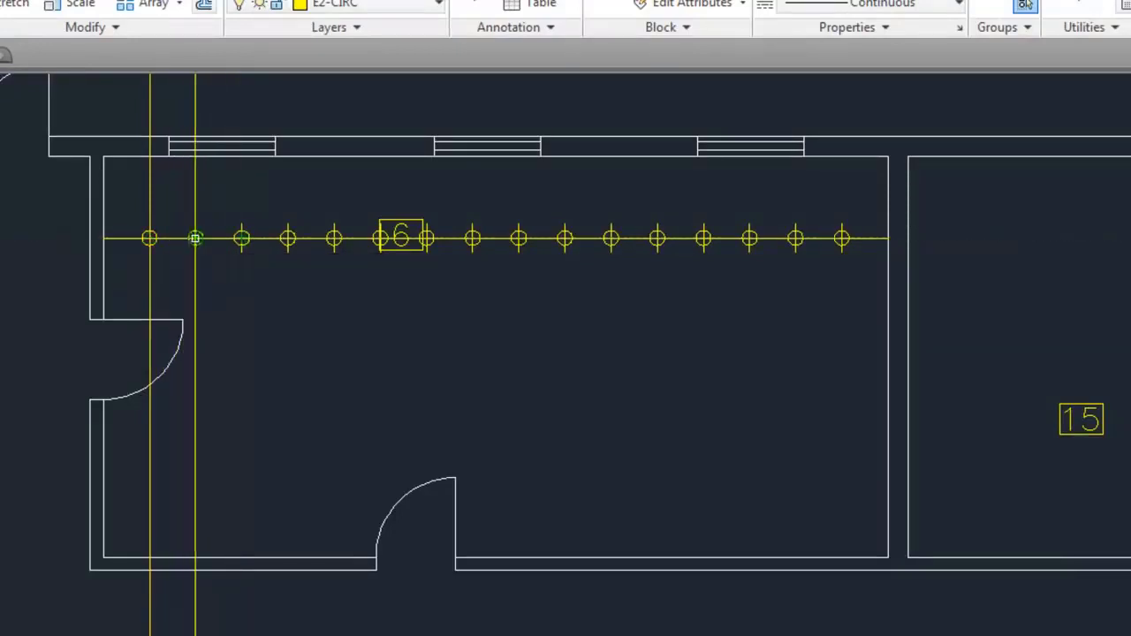
click(288, 237)
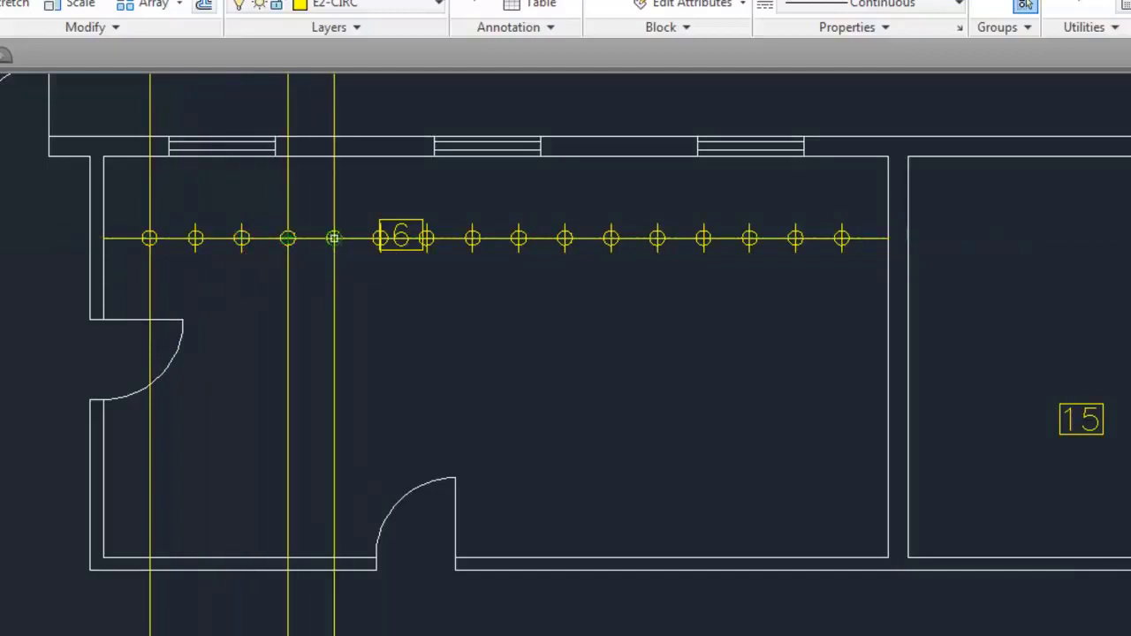
click(426, 238)
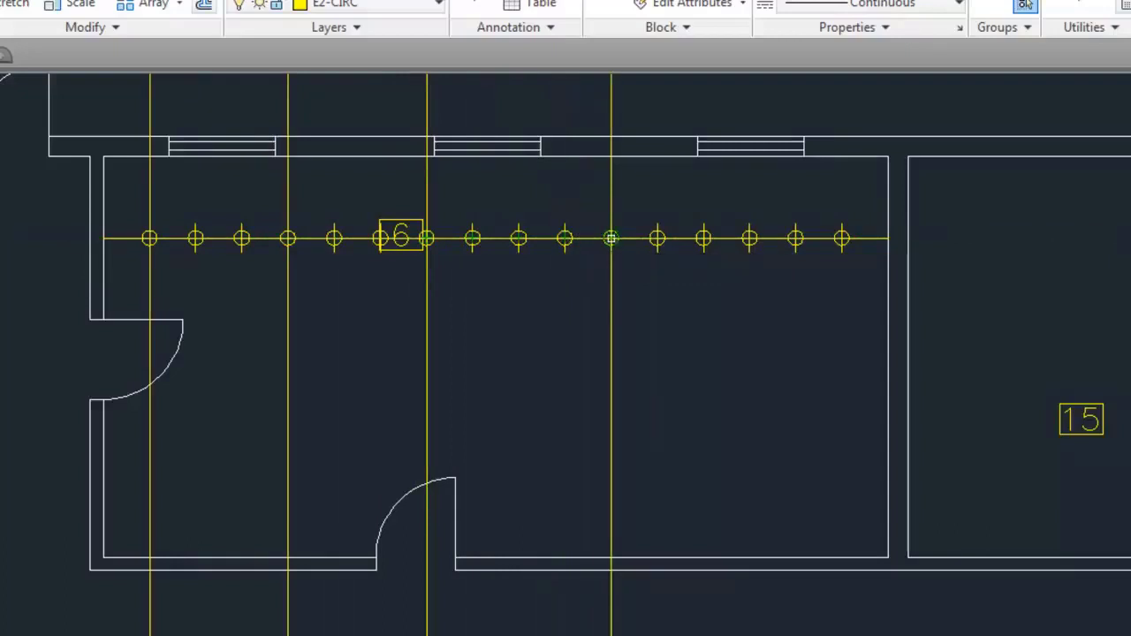
click(565, 238)
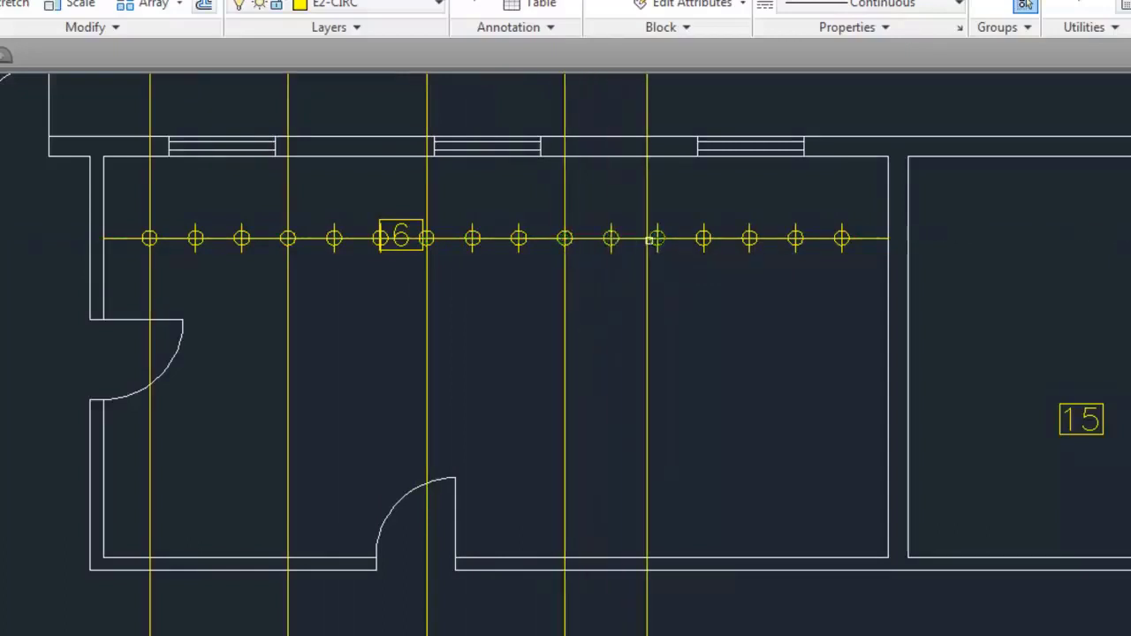
click(704, 237)
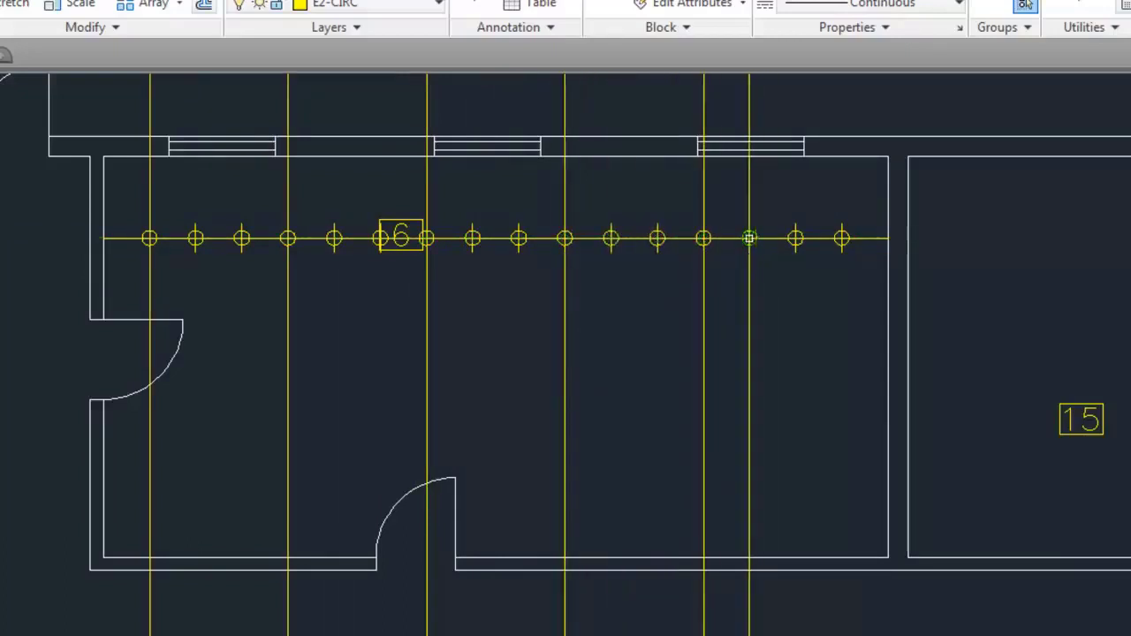
click(842, 238)
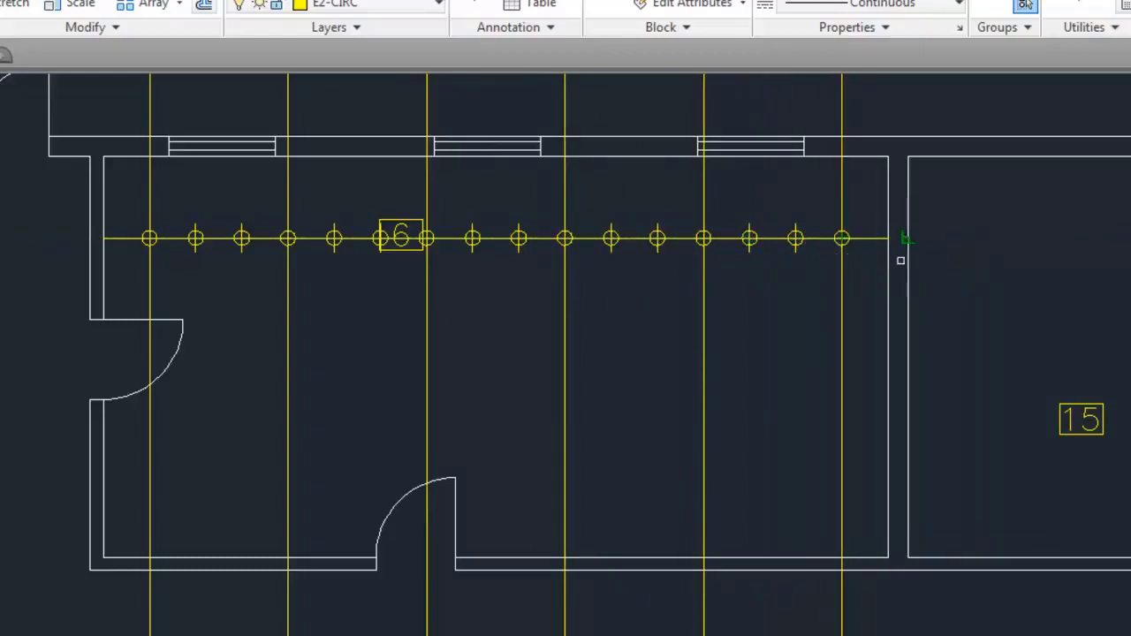
key(Escape)
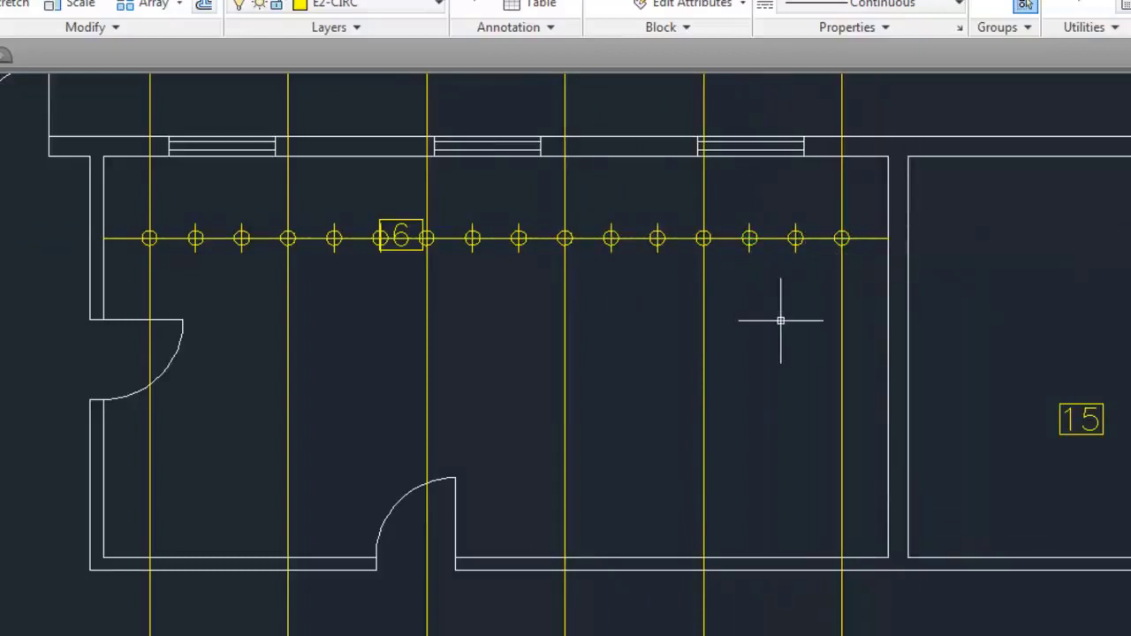
Erase the horizontal guide line across room 6 and the five westernmost division points.
scroll(737, 291, down, 2)
middle_drag(737, 291, 668, 326)
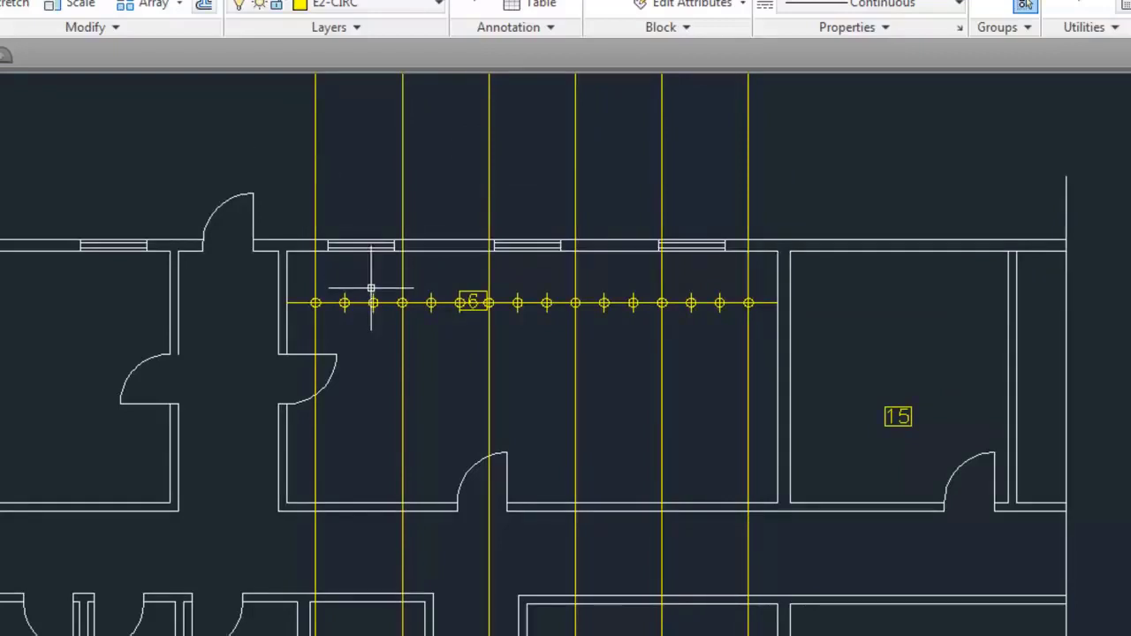
scroll(373, 301, up, 2)
scroll(370, 282, down, 3)
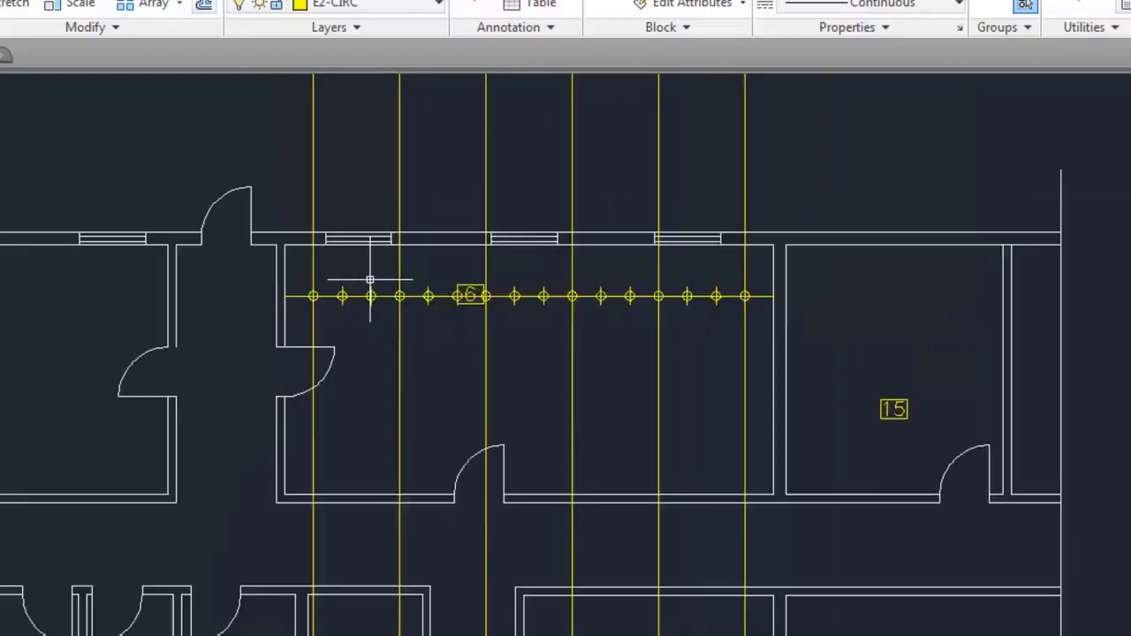
click(265, 288)
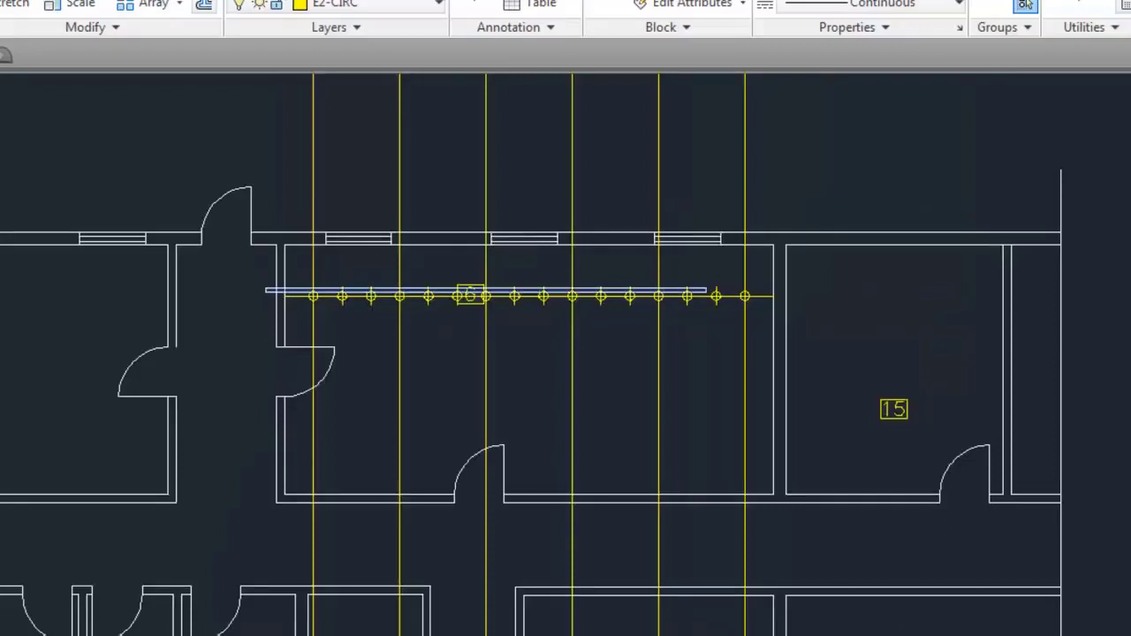
click(785, 300)
scroll(459, 303, up, 5)
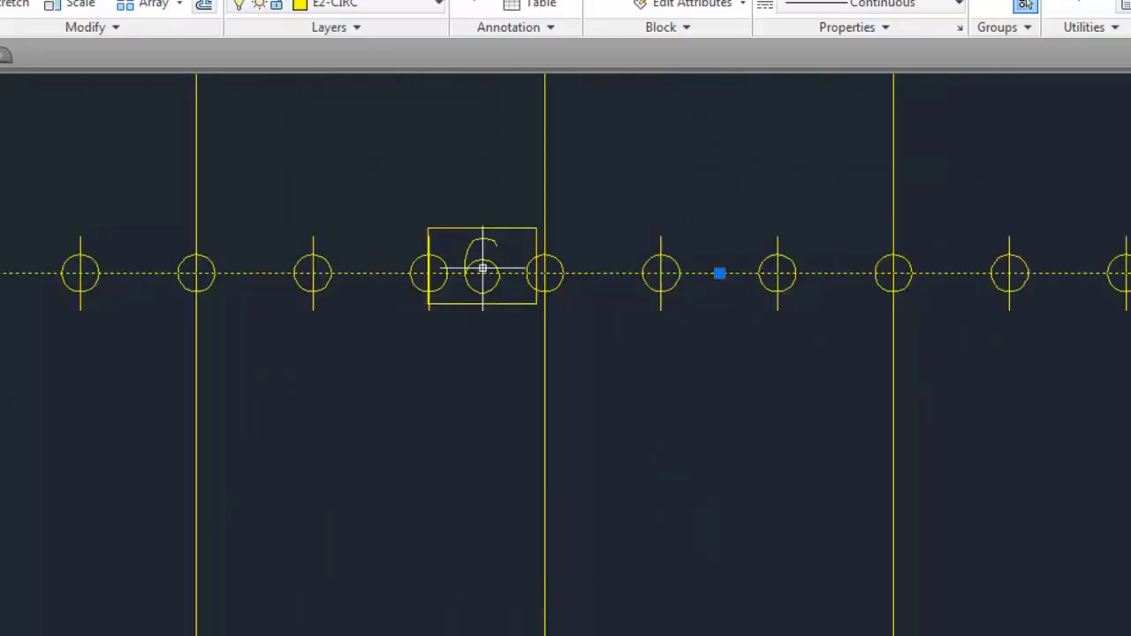
key(Delete)
scroll(480, 257, down, 4)
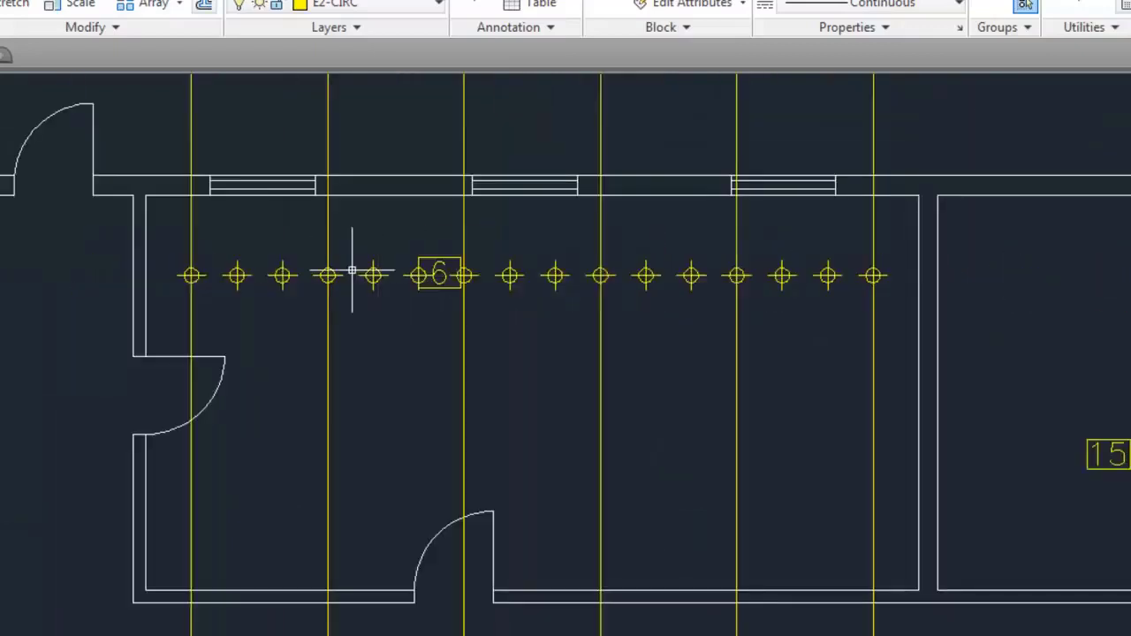
click(174, 254)
click(394, 293)
key(Delete)
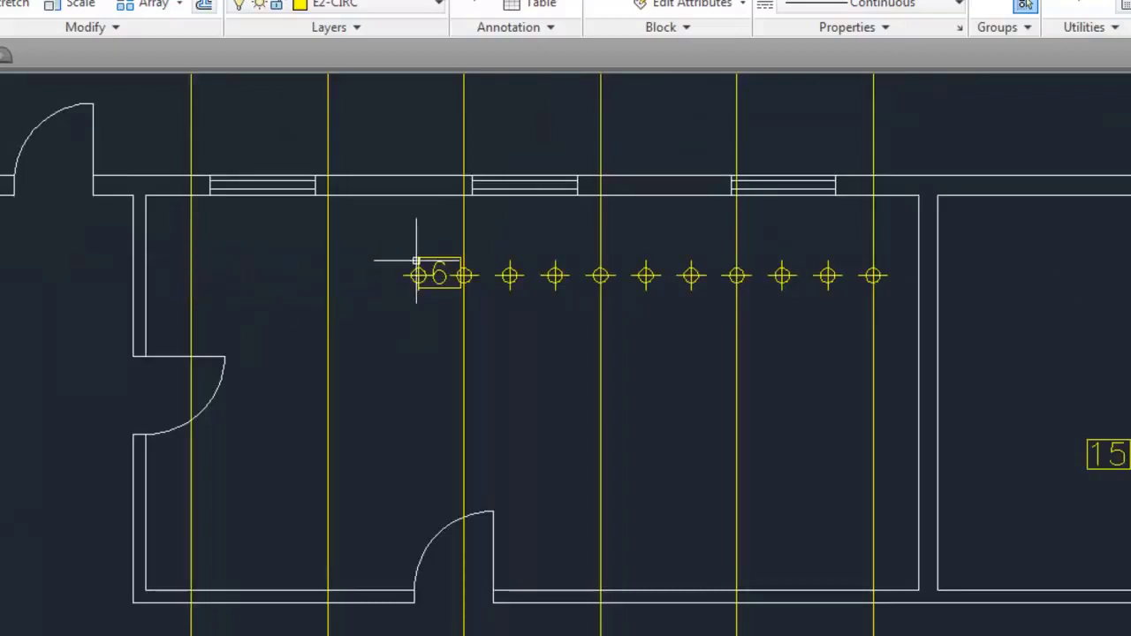
Try to erase the remaining division points in room 6 with one selection window.
click(393, 261)
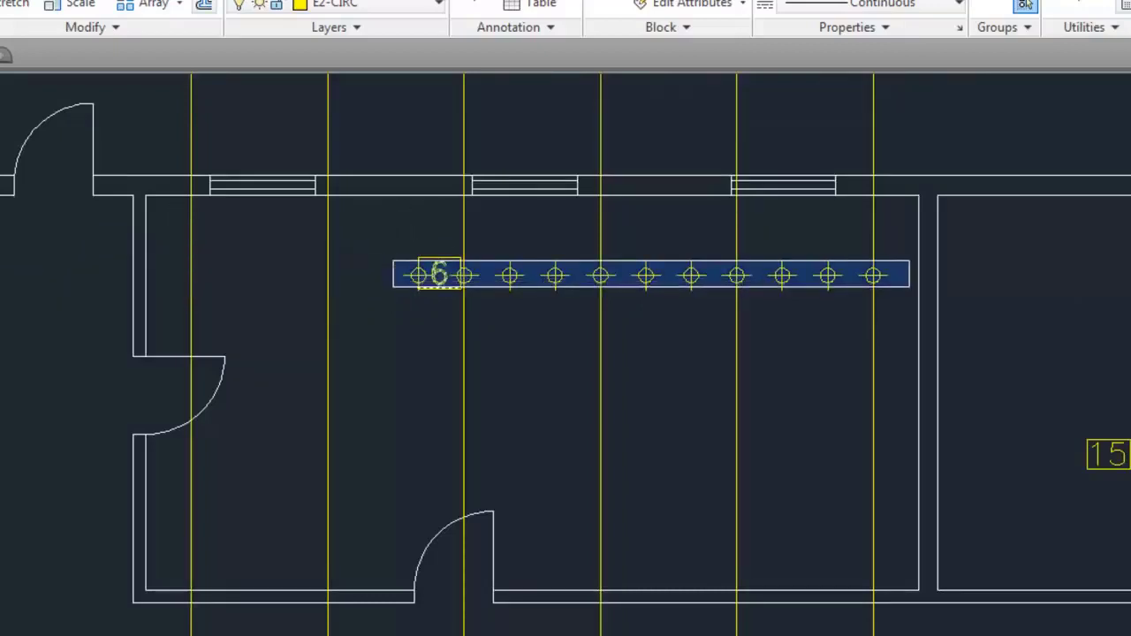
click(902, 286)
key(Delete)
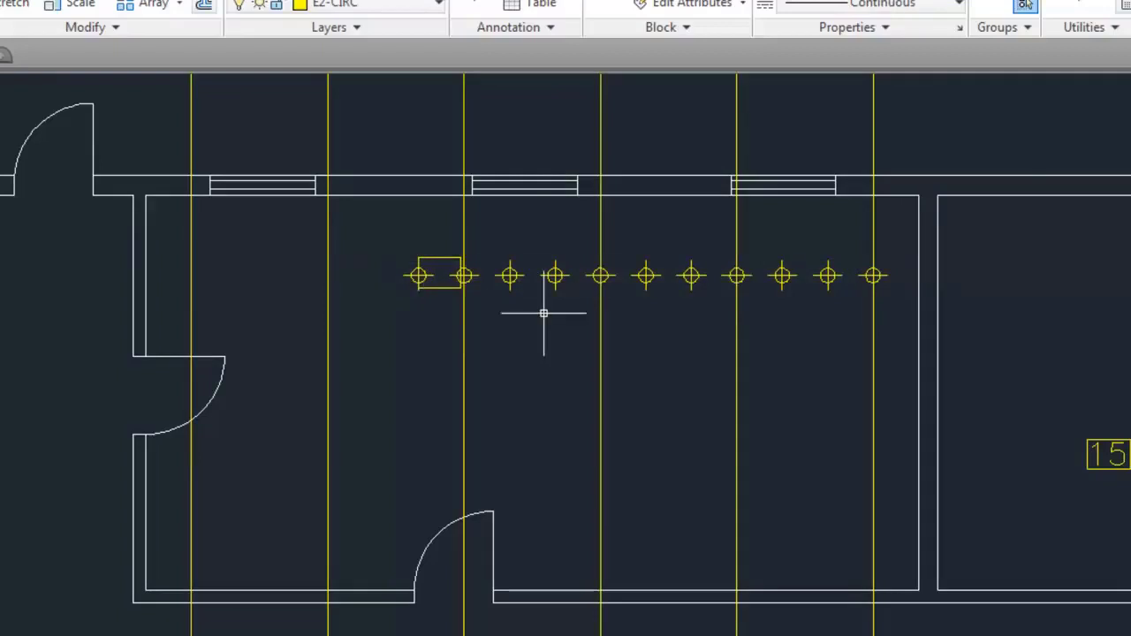
Undo the last erase and delete the remaining division points in room 6, keeping the room number tag.
key(ctrl+z)
scroll(508, 276, up, 2)
scroll(504, 296, down, 2)
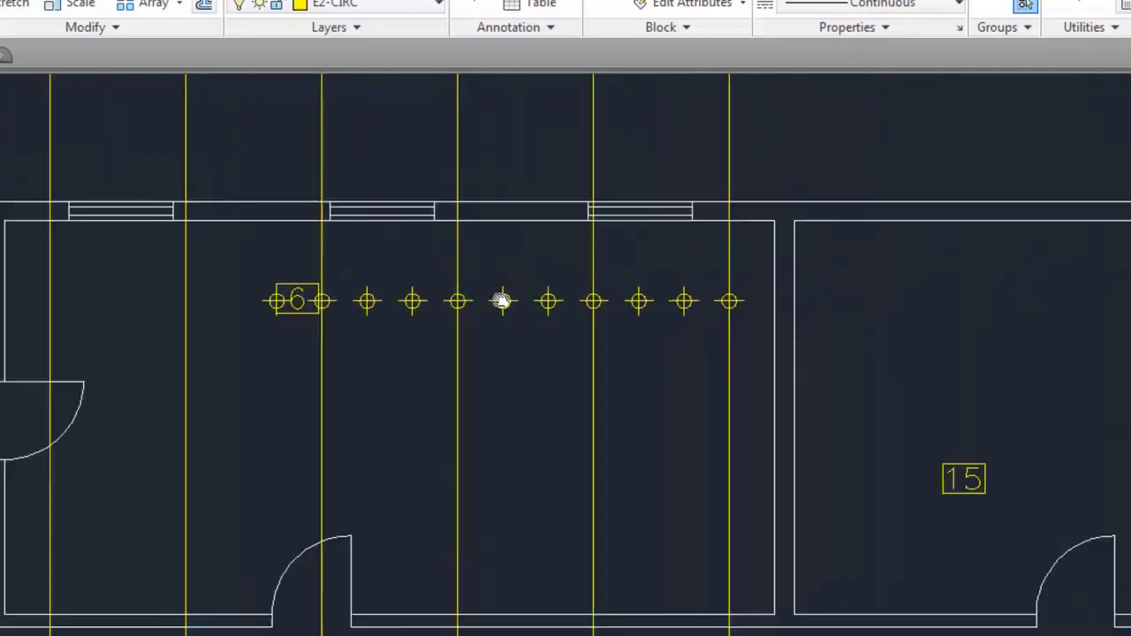
click(328, 274)
click(731, 331)
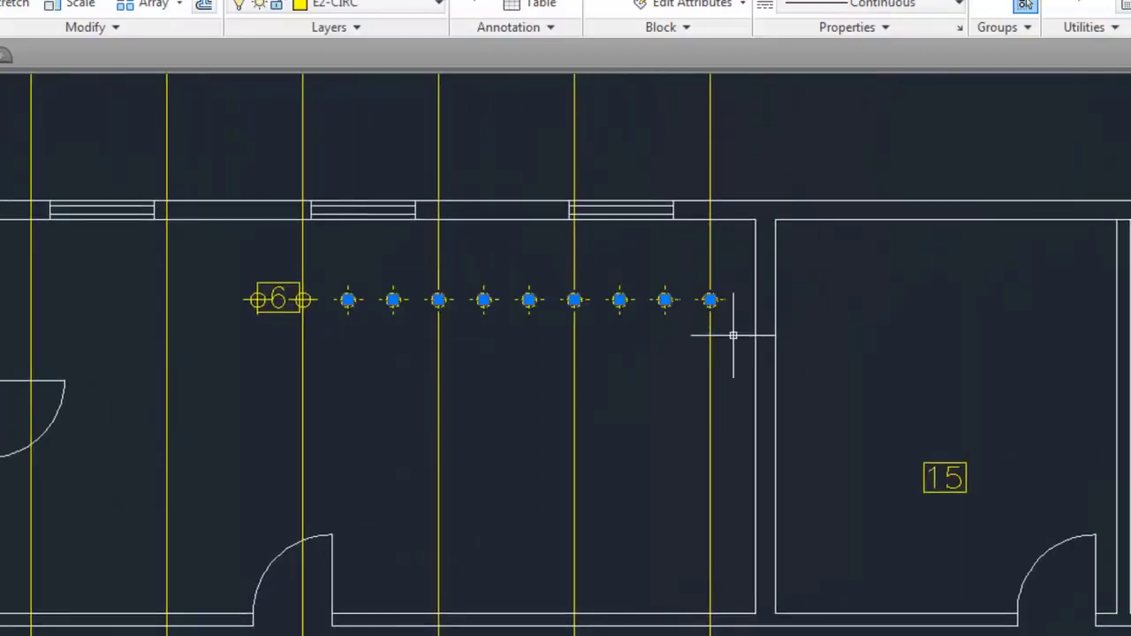
key(Delete)
scroll(283, 301, up, 4)
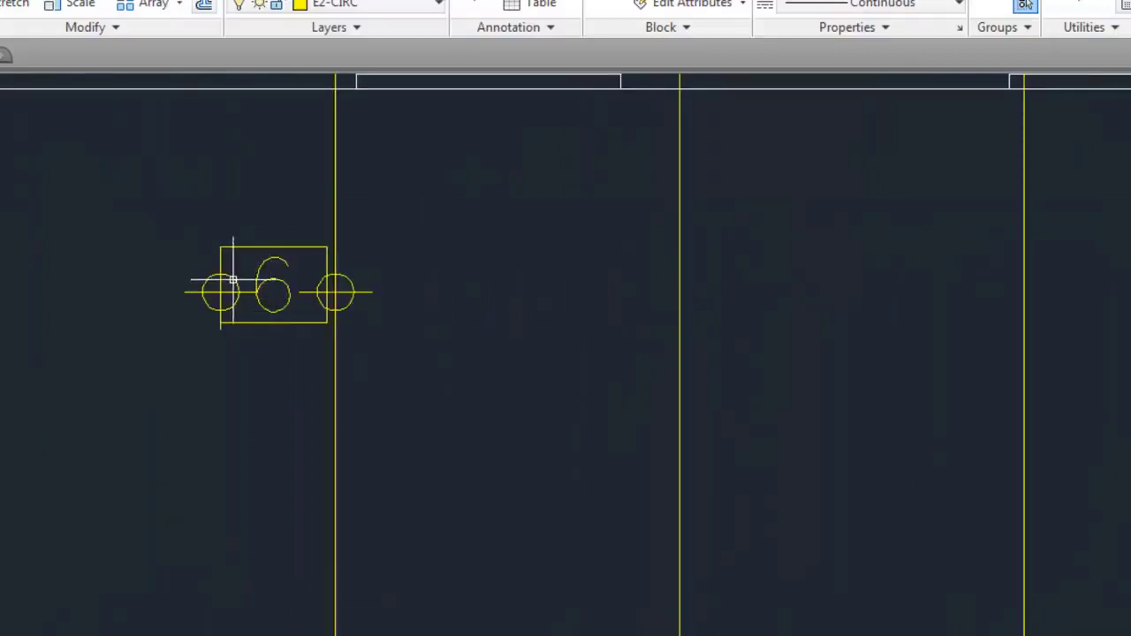
scroll(346, 263, down, 4)
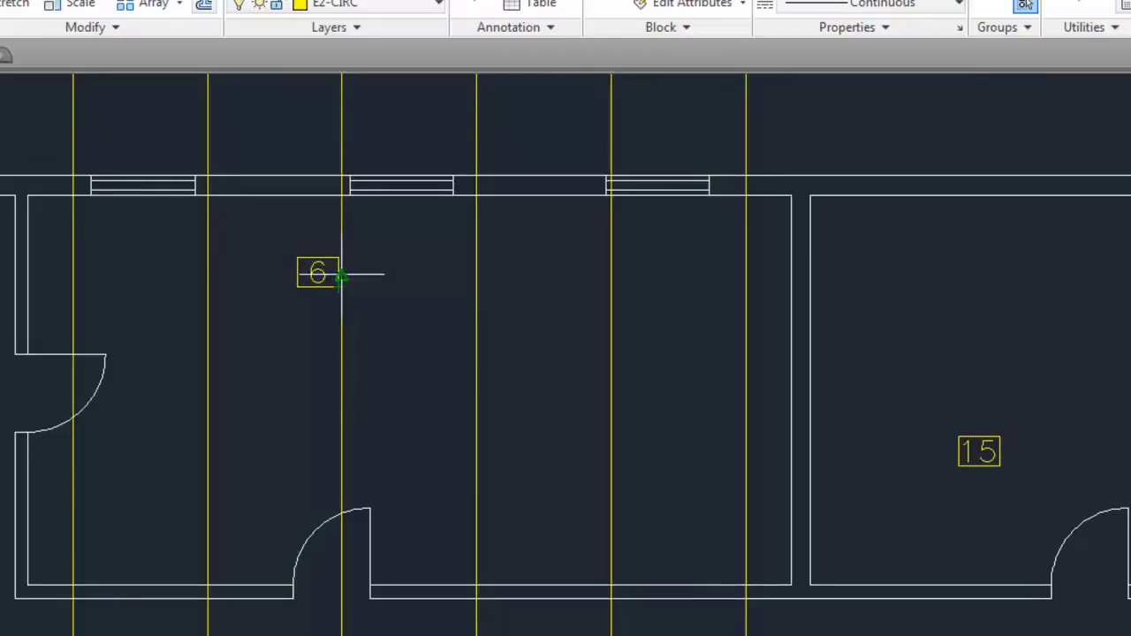
Measure the spacing between the third and fourth vertical construction lines in room 6 with a temporary dimension.
click(476, 275)
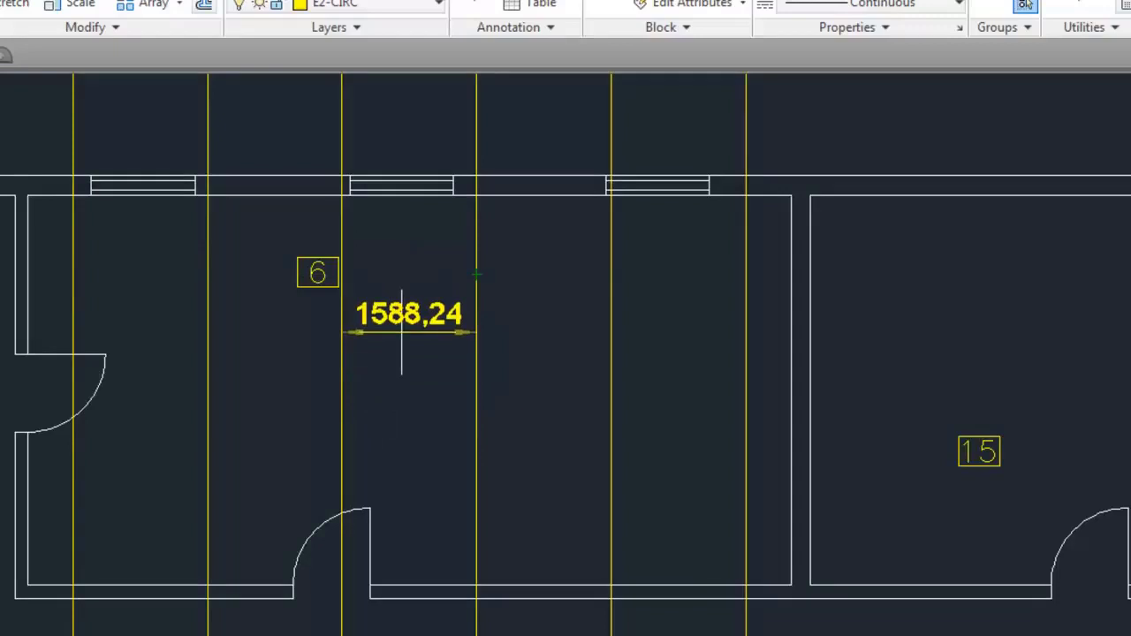
key(Escape)
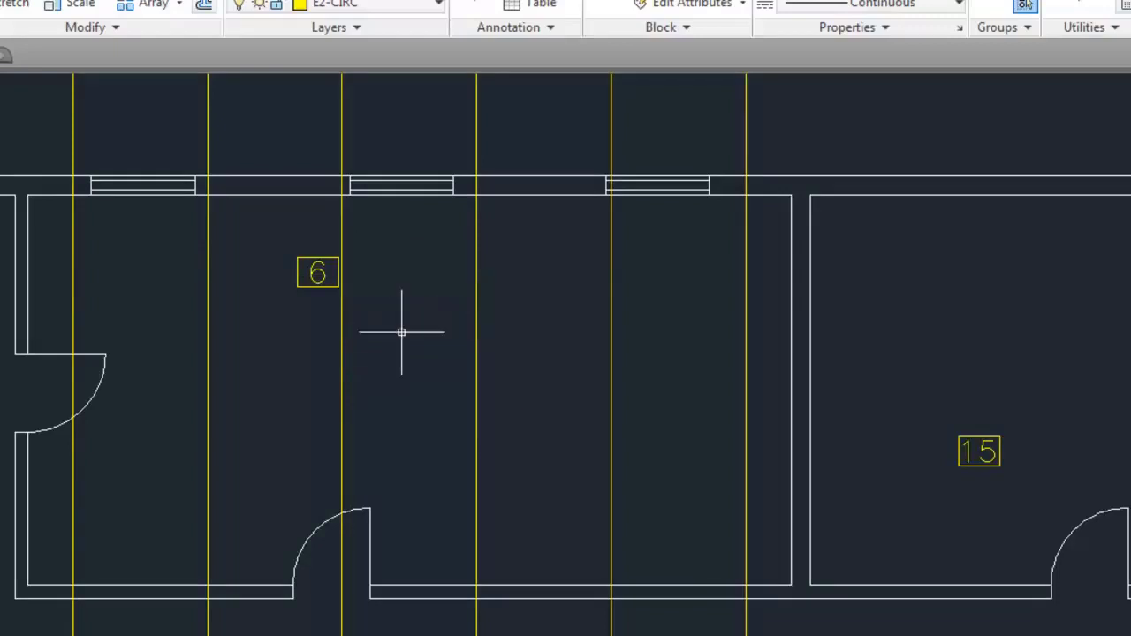
Copy the luminaire with the circle from the symbol legend west of the plan and paste it into room 6.
scroll(402, 330, down, 2)
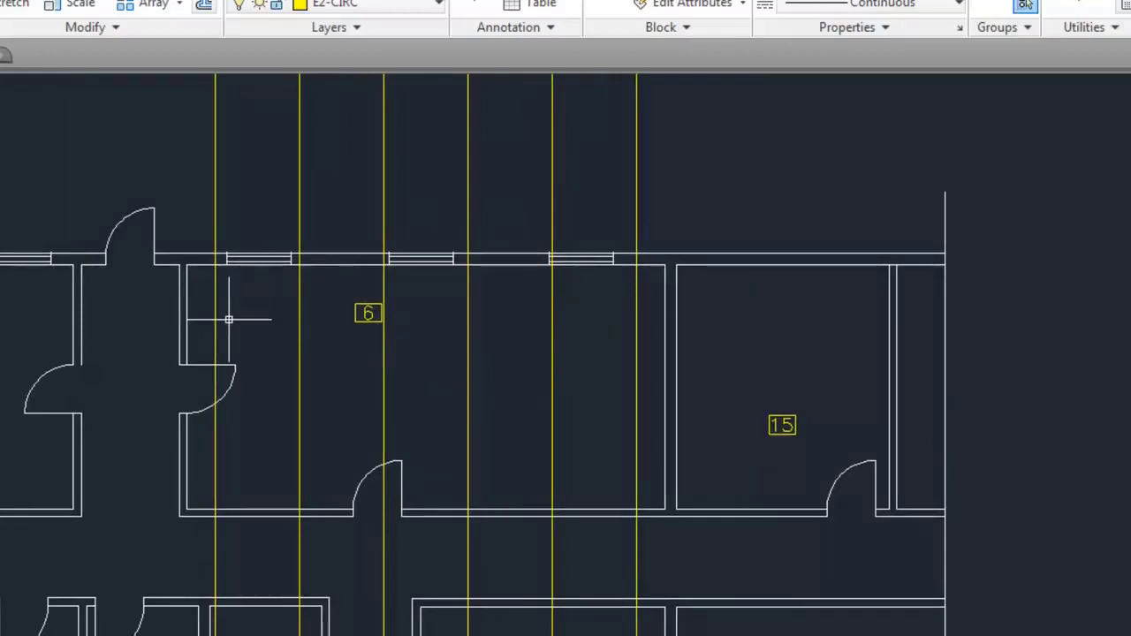
scroll(228, 320, down, 2)
middle_drag(229, 318, 597, 301)
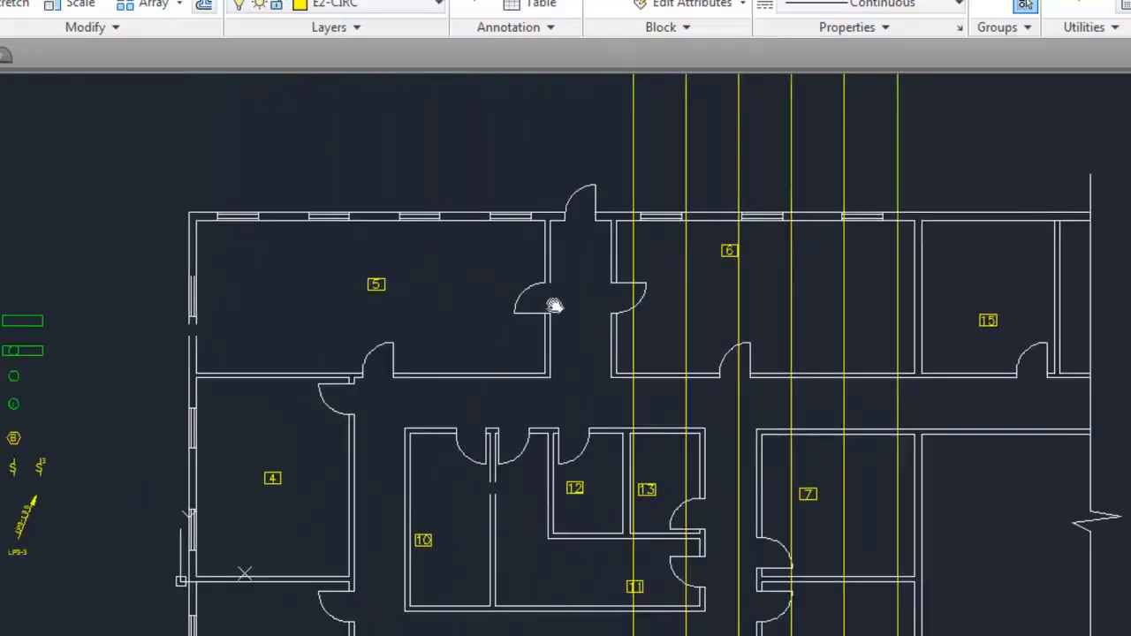
click(22, 348)
scroll(21, 354, up, 5)
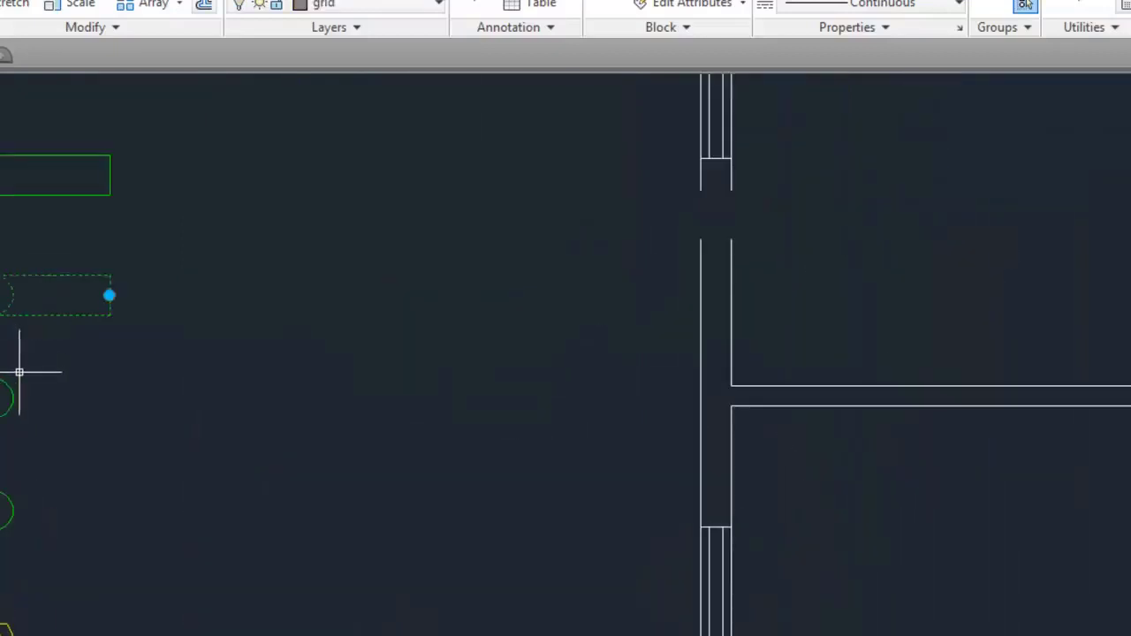
key(ctrl+c)
key(ctrl+v)
scroll(143, 342, down, 6)
middle_drag(708, 318, 265, 338)
scroll(265, 338, up, 4)
click(306, 328)
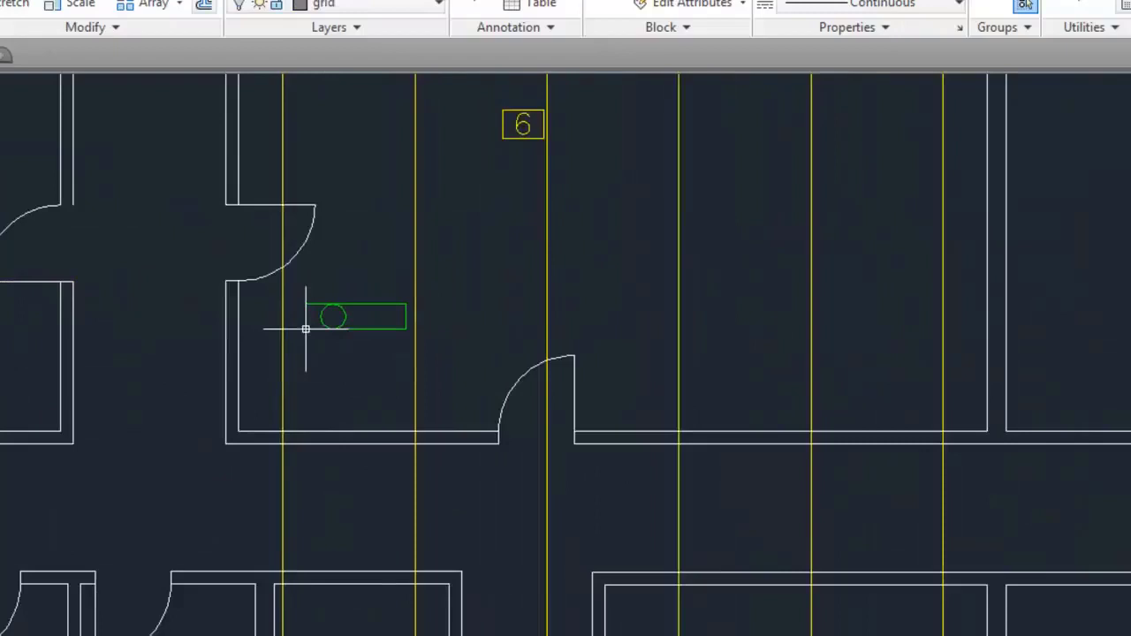
Rotate the pasted luminaire to vertical and move its base point onto the westernmost construction line in room 6.
click(384, 305)
click(404, 316)
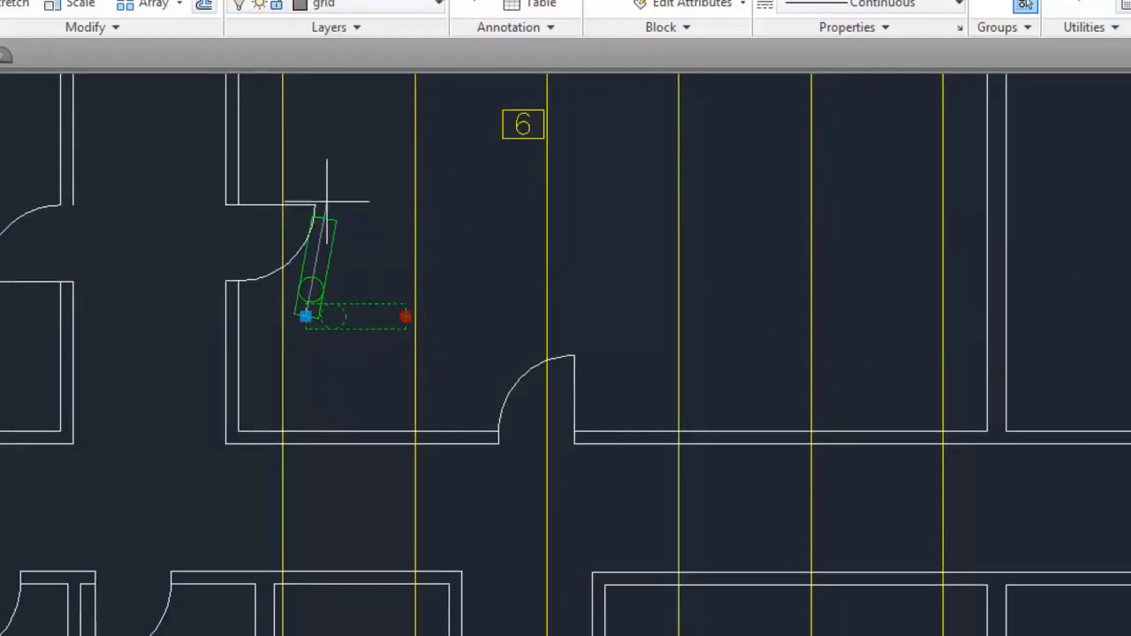
click(307, 168)
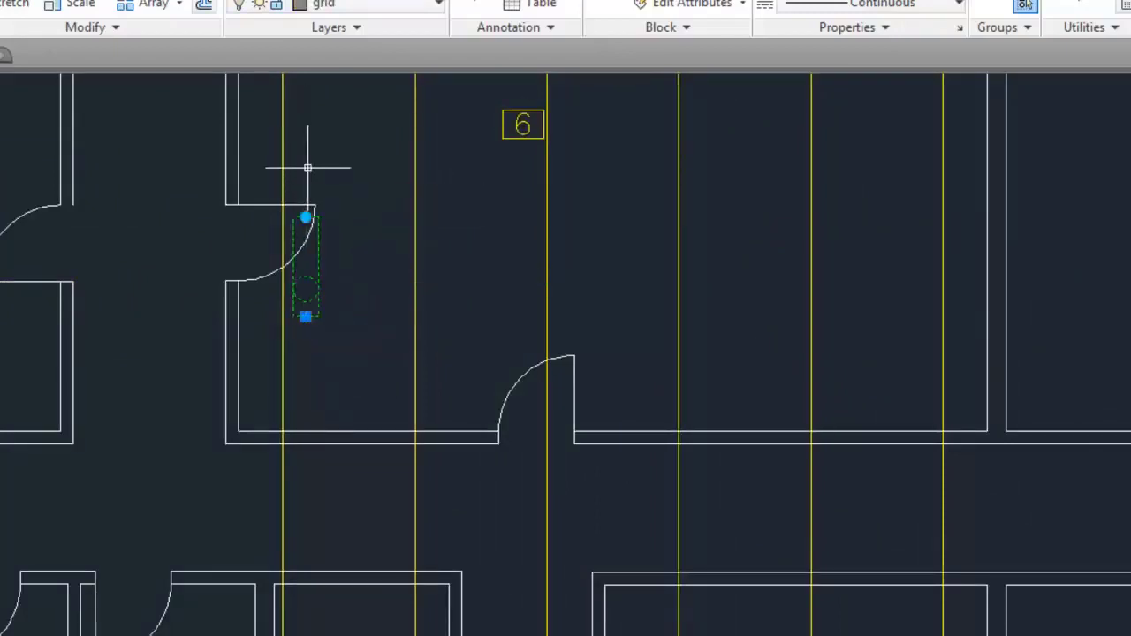
click(306, 316)
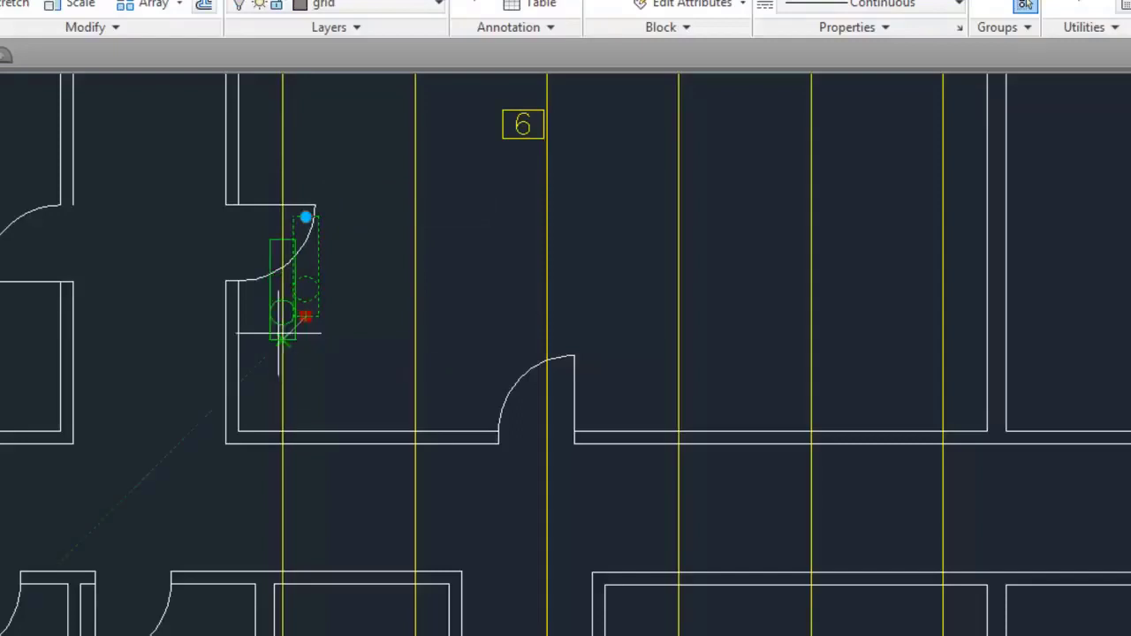
click(282, 316)
Shift the luminaire down along the construction line to just below the west door swing, near the room's south wall.
scroll(283, 315, up, 3)
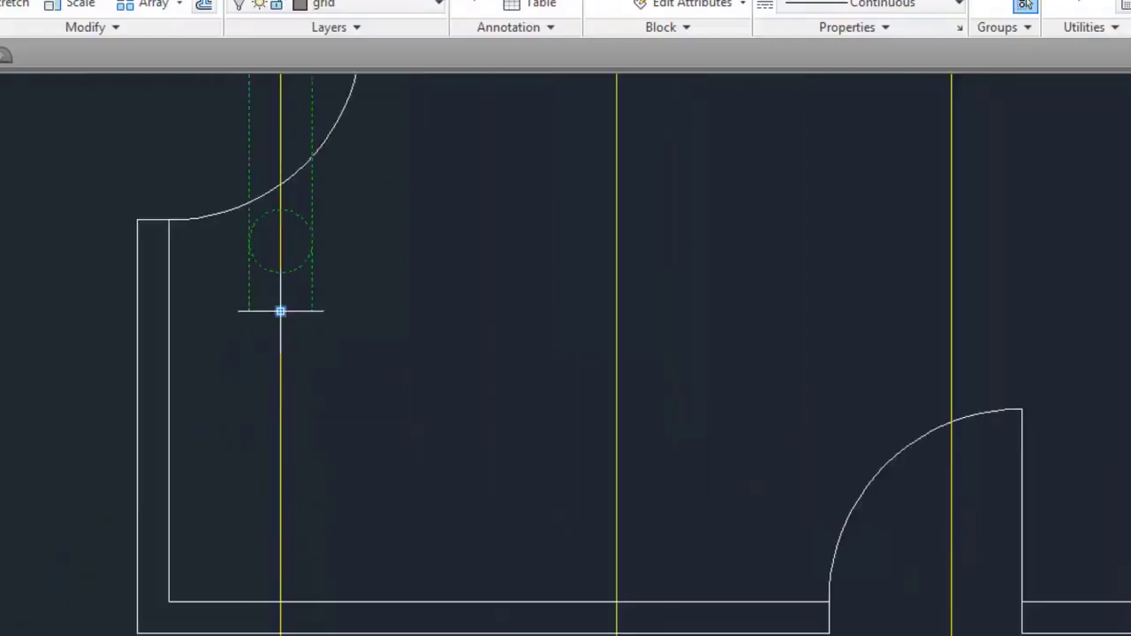
click(281, 311)
click(281, 492)
scroll(313, 422, down, 3)
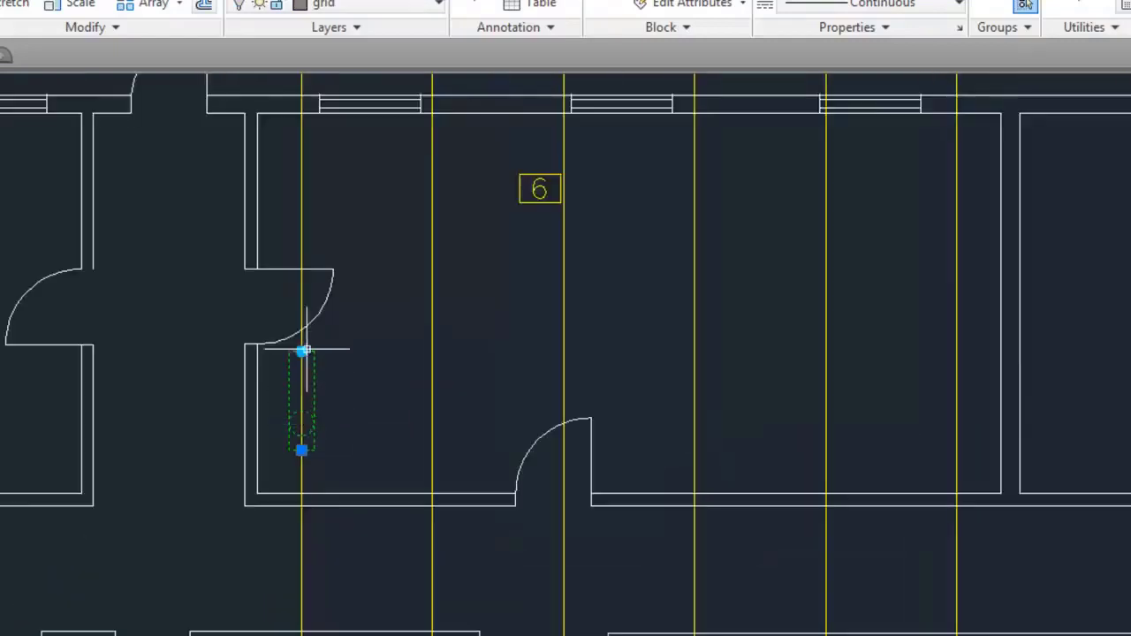
key(Escape)
Copy the plain luminaire without a circle from the symbol legend and paste it into room 6.
scroll(212, 372, down, 2)
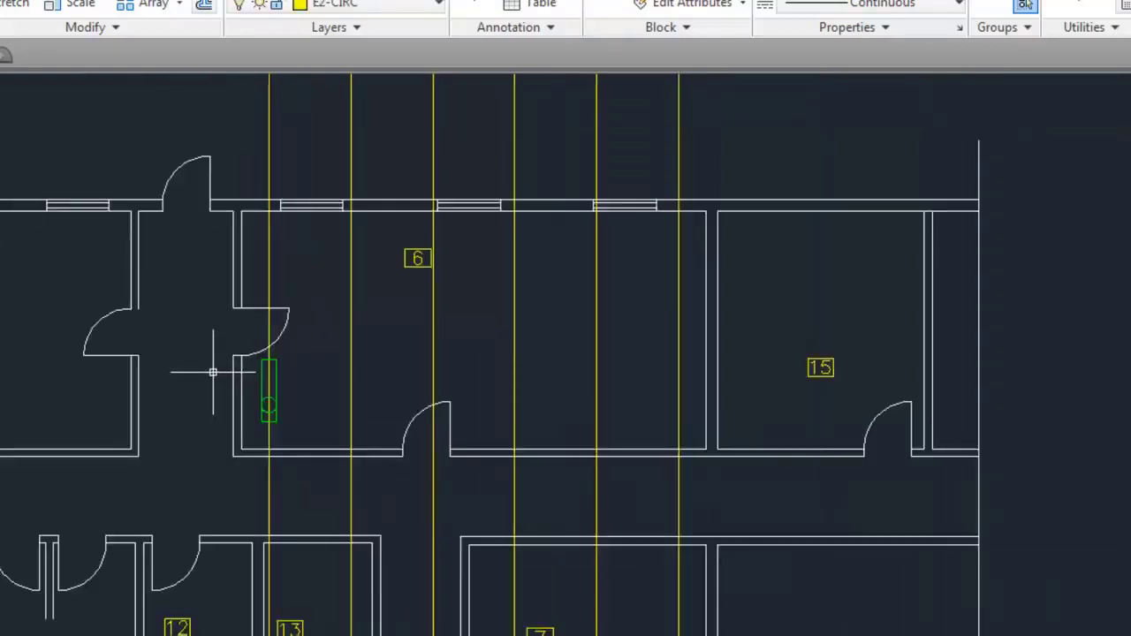
middle_drag(114, 303, 398, 281)
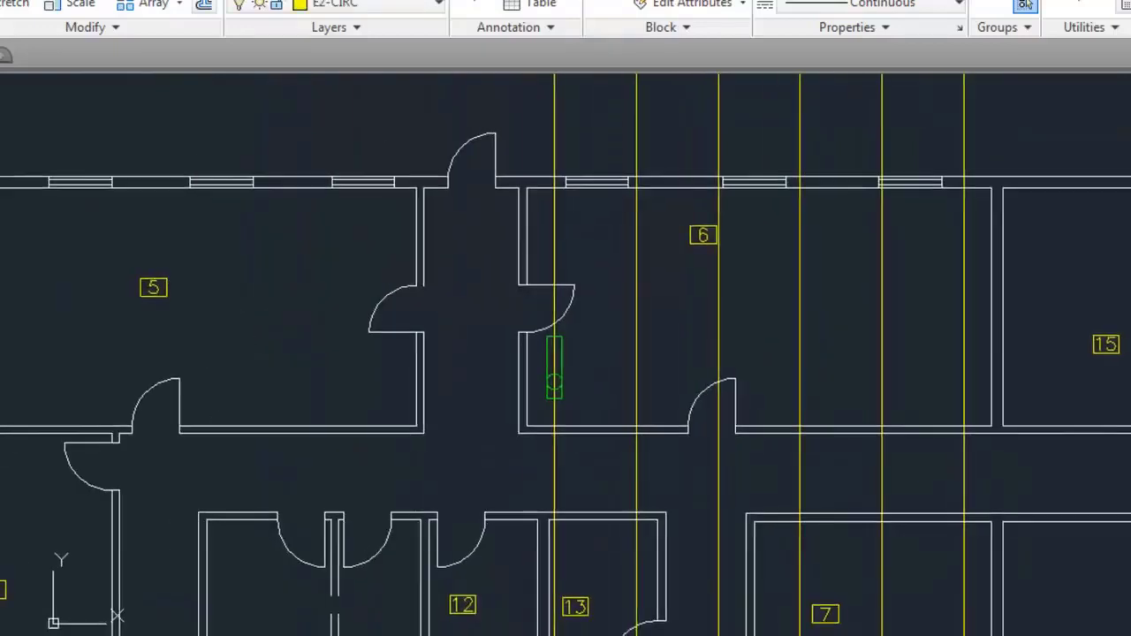
middle_drag(194, 325, 322, 327)
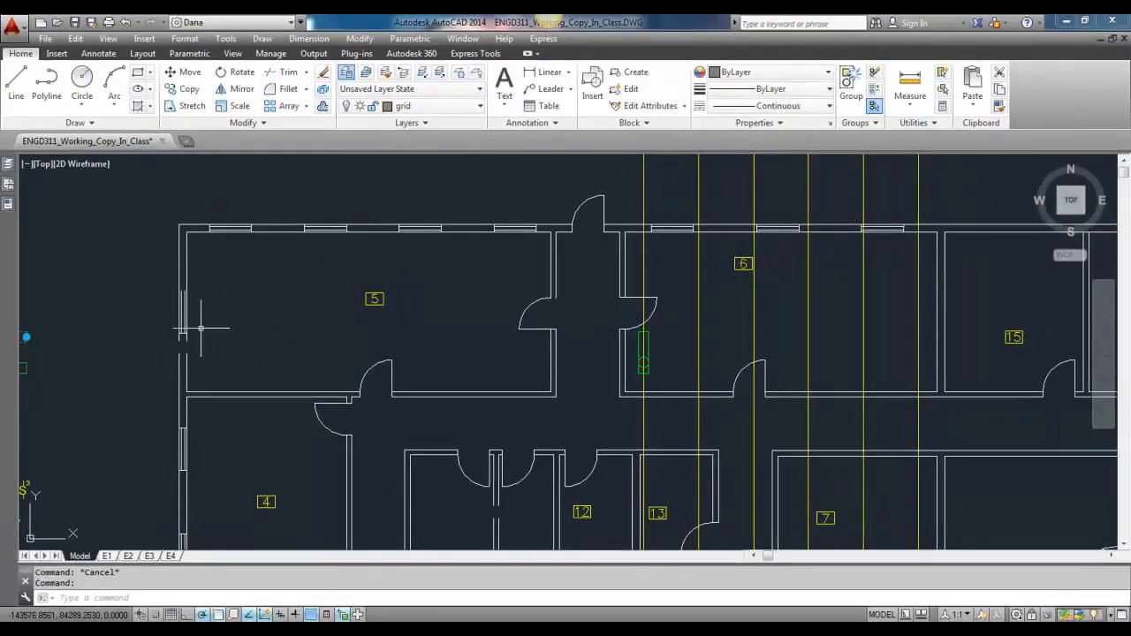
key(ctrl+v)
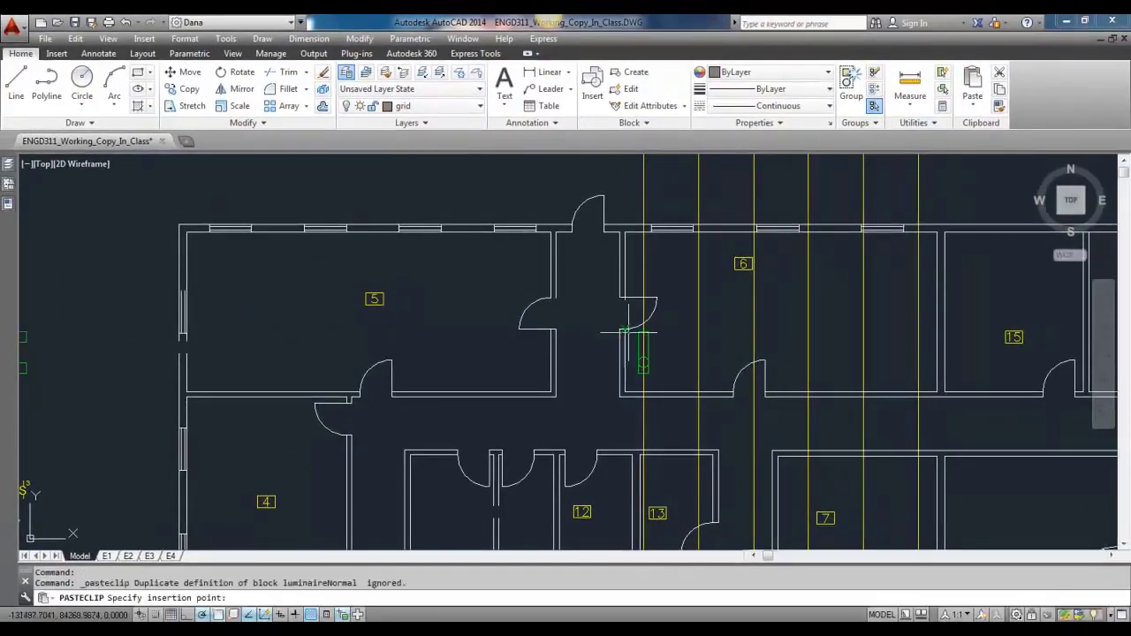
scroll(671, 265, up, 3)
middle_drag(565, 308, 524, 313)
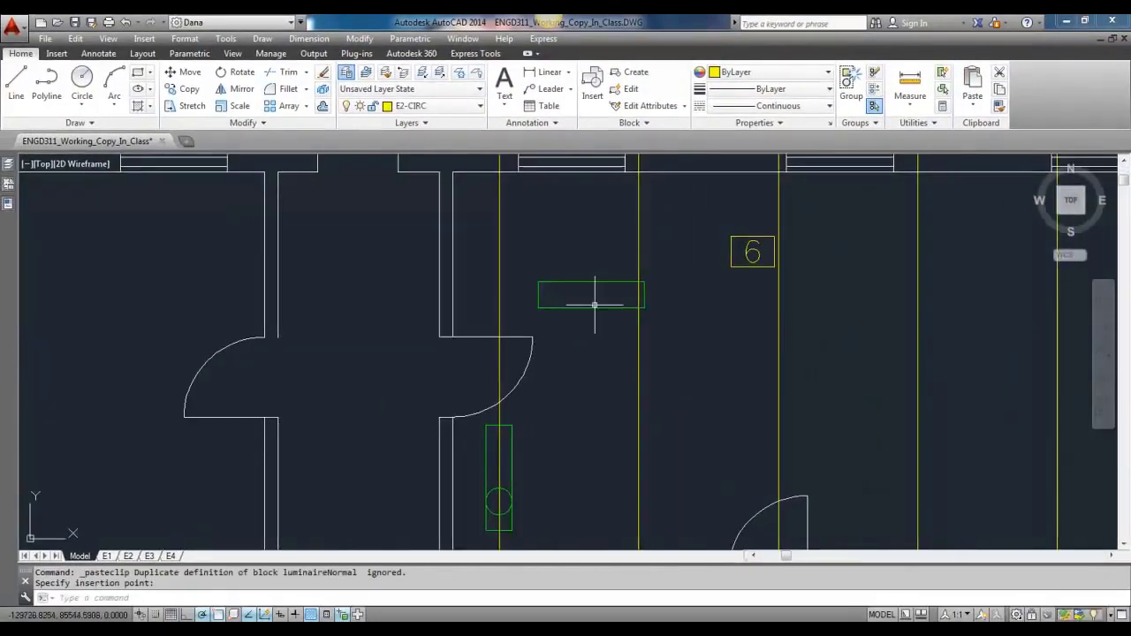
Rotate the plain luminaire to vertical and attach its lower end to the upper end of the luminaire with the circle.
click(596, 307)
click(643, 296)
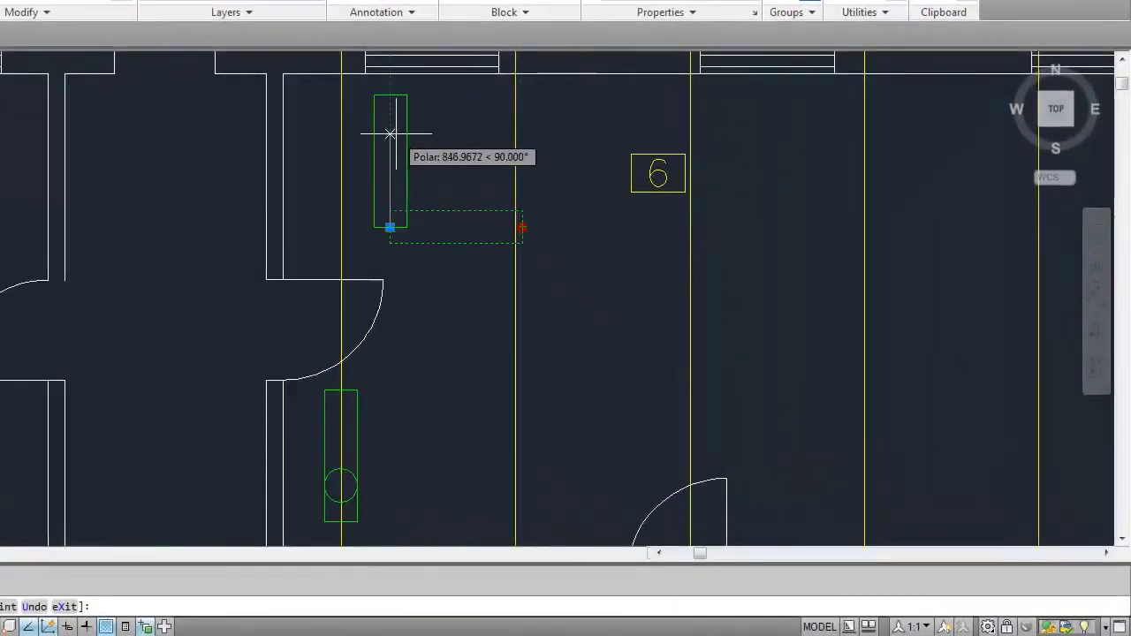
click(392, 140)
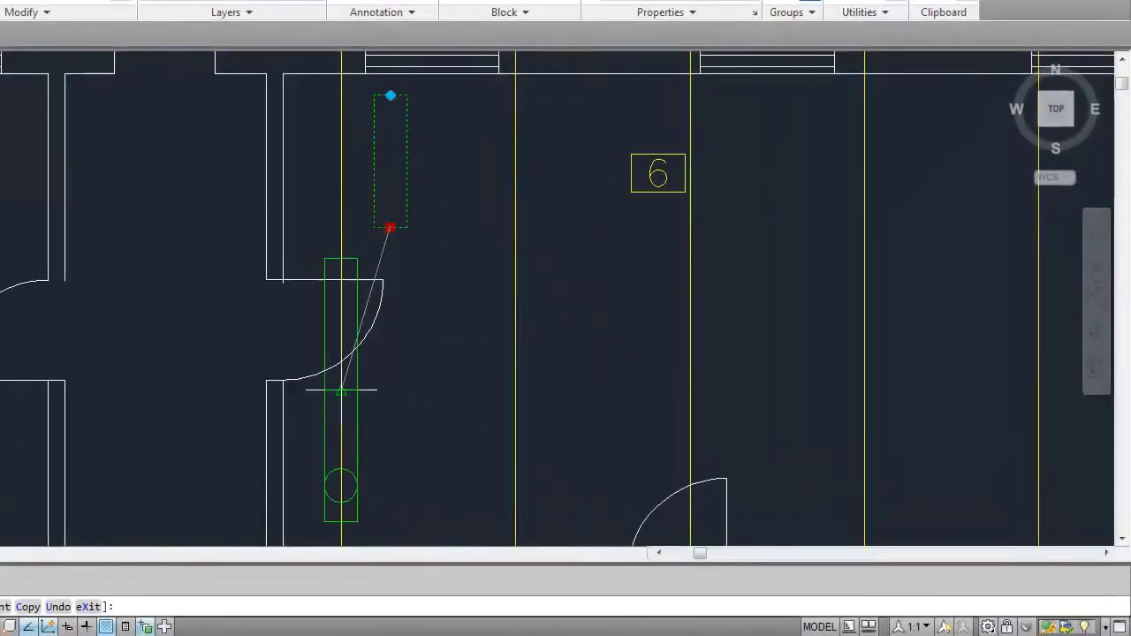
click(341, 389)
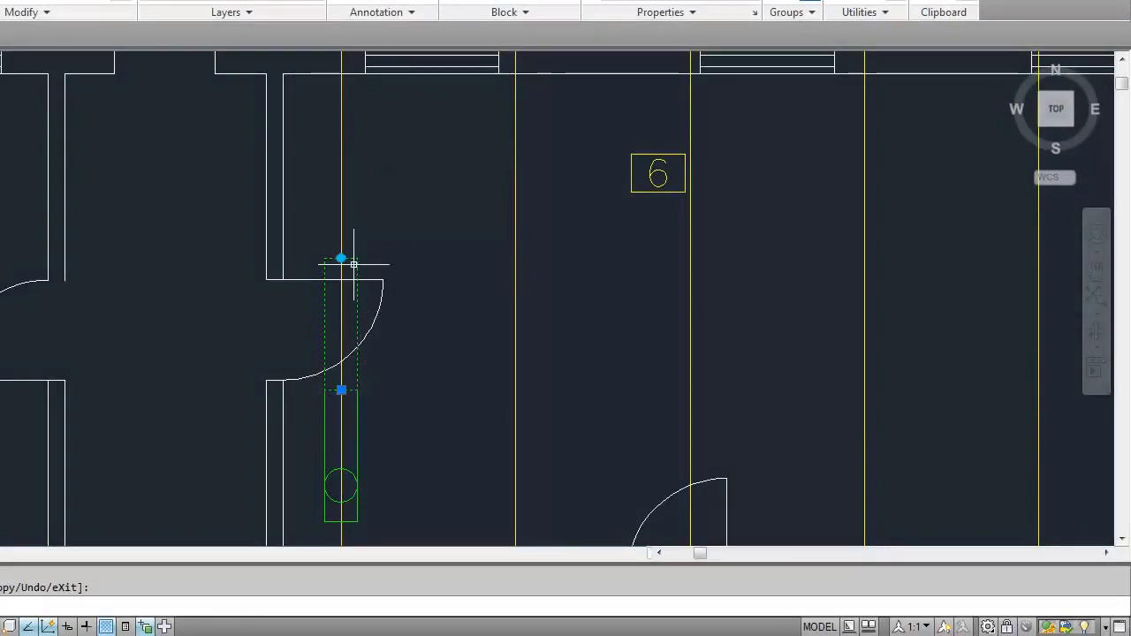
Duplicate the vertical plain luminaire and stack the copy end to end above it, completing a column of three.
key(ctrl+c)
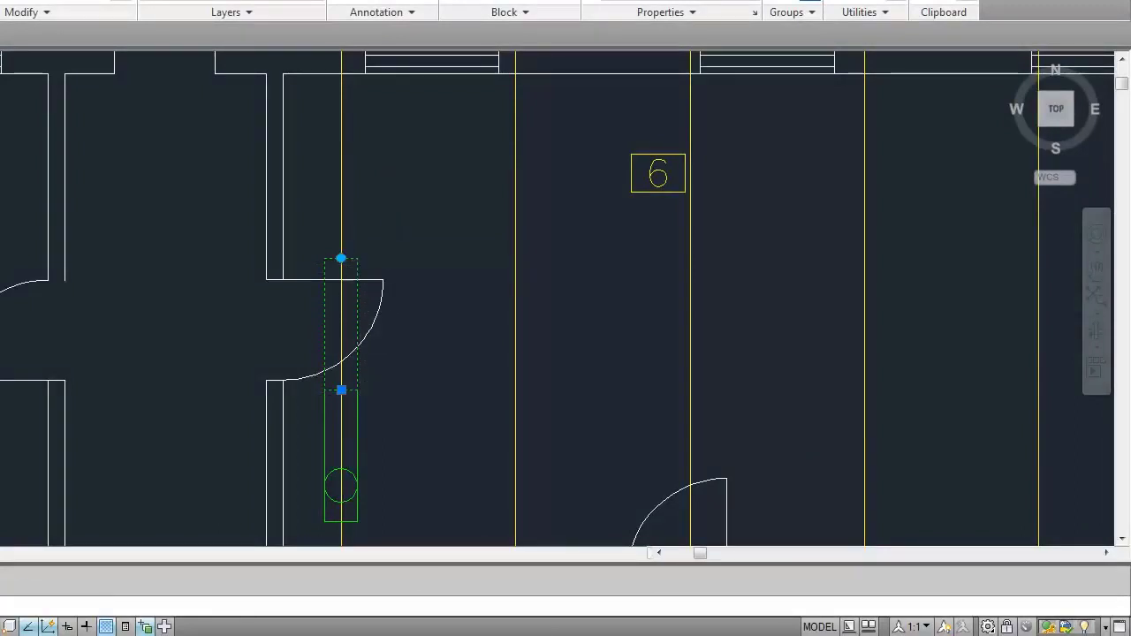
key(ctrl+v)
click(397, 236)
click(414, 235)
click(414, 235)
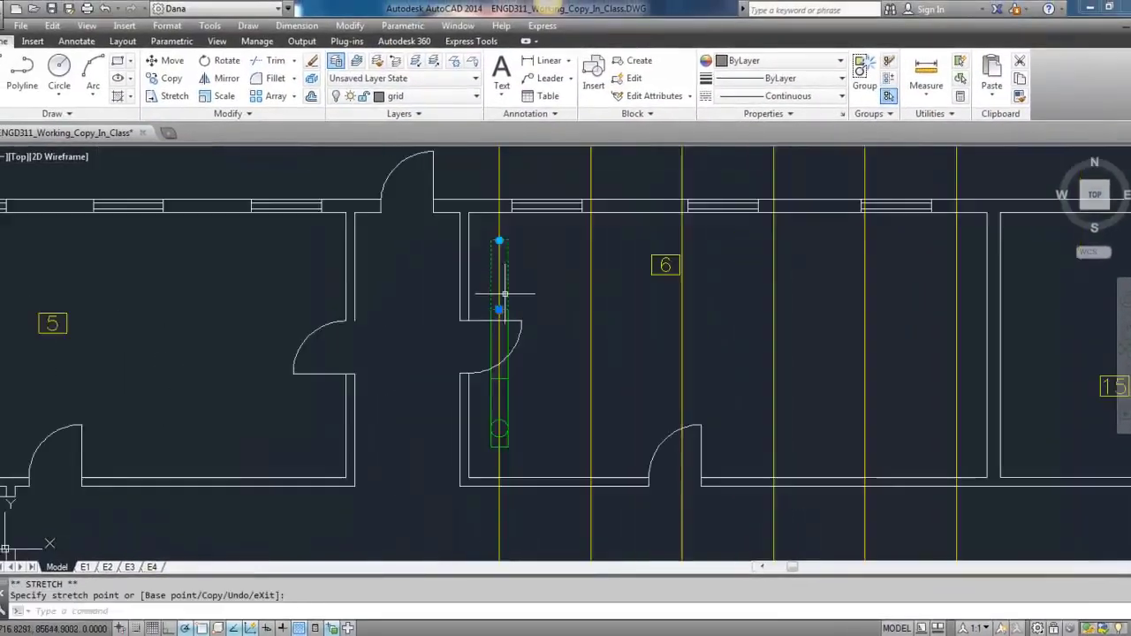
key(Escape)
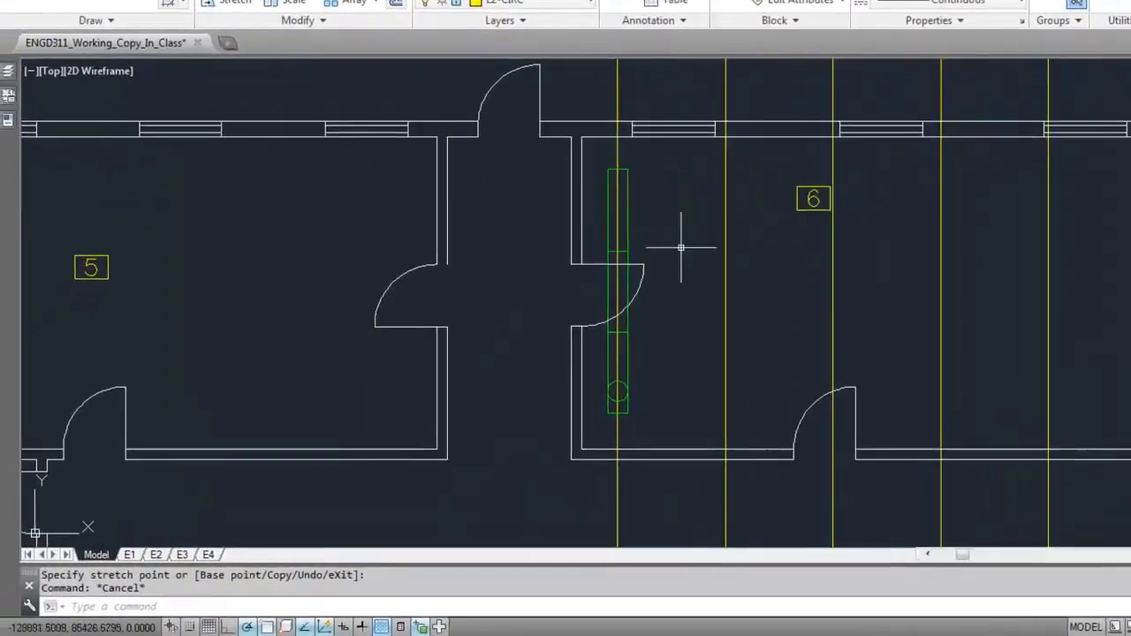
Draw a horizontal guide line from the midpoint of room 6's east wall westward past its west wall.
middle_drag(705, 262, 625, 253)
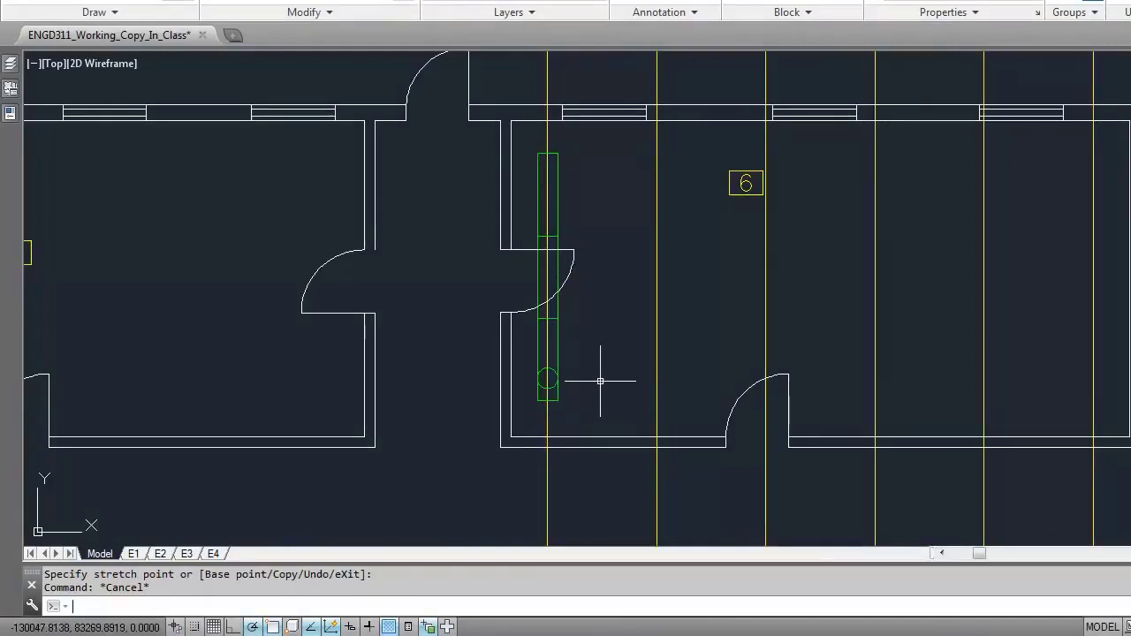
text(l)
key(Return)
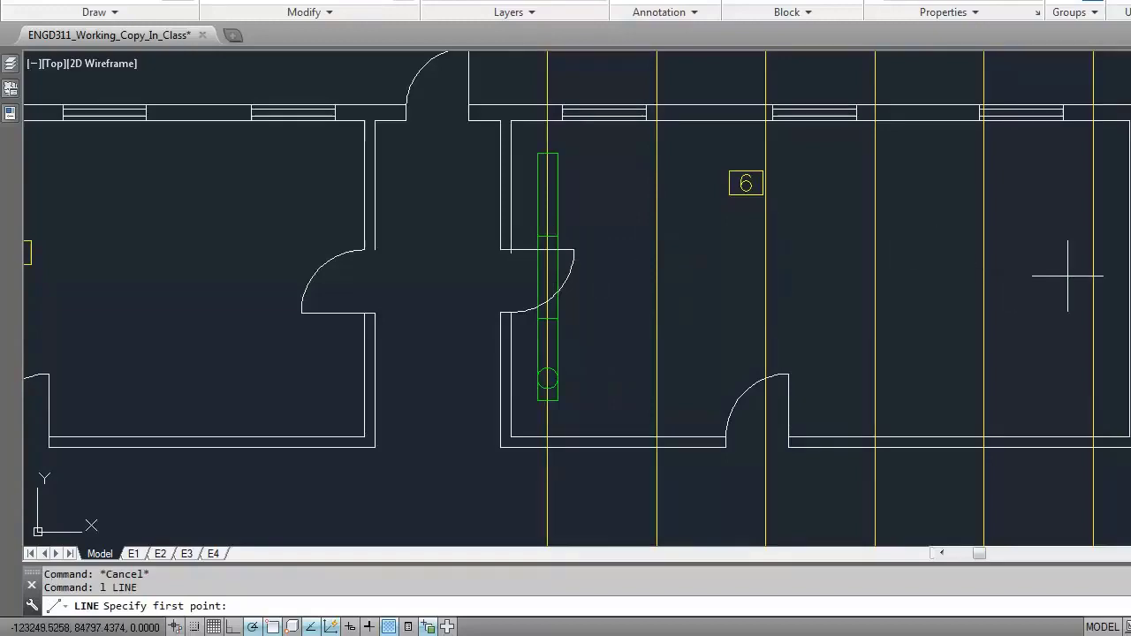
click(1127, 280)
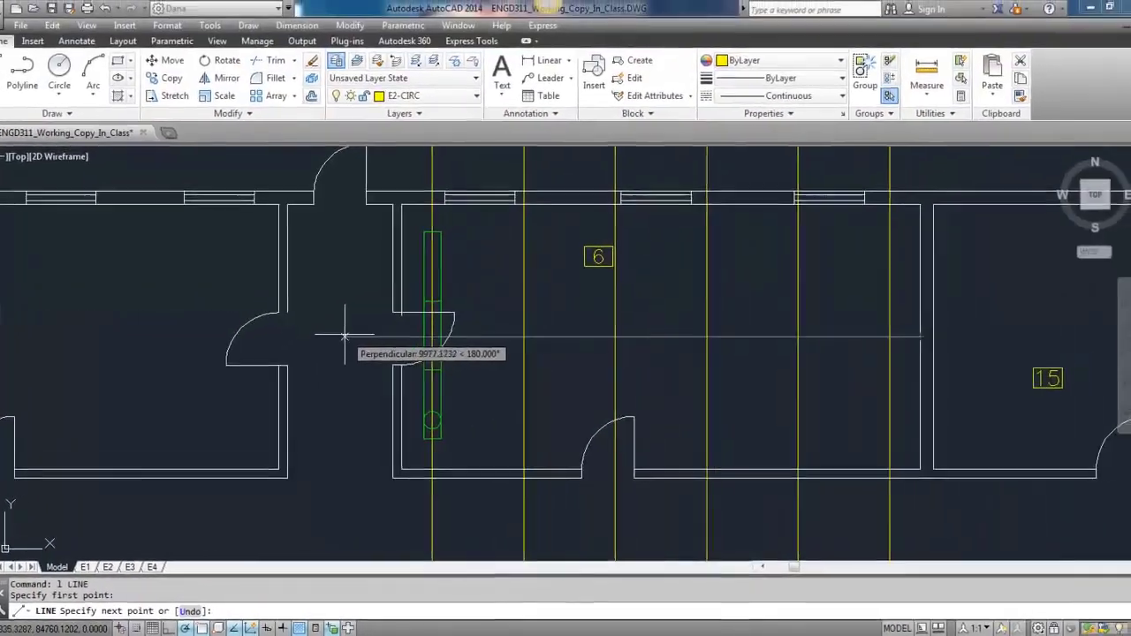
click(443, 278)
key(Escape)
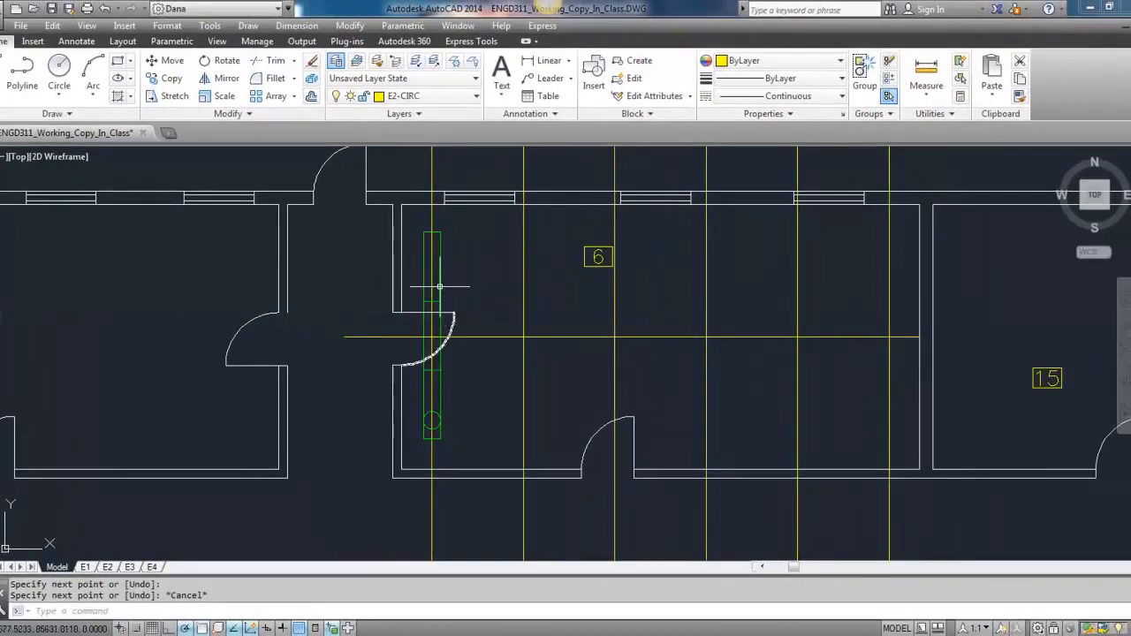
Move the column of three luminaires so the middle one's midpoint lies on the horizontal guide line.
click(414, 221)
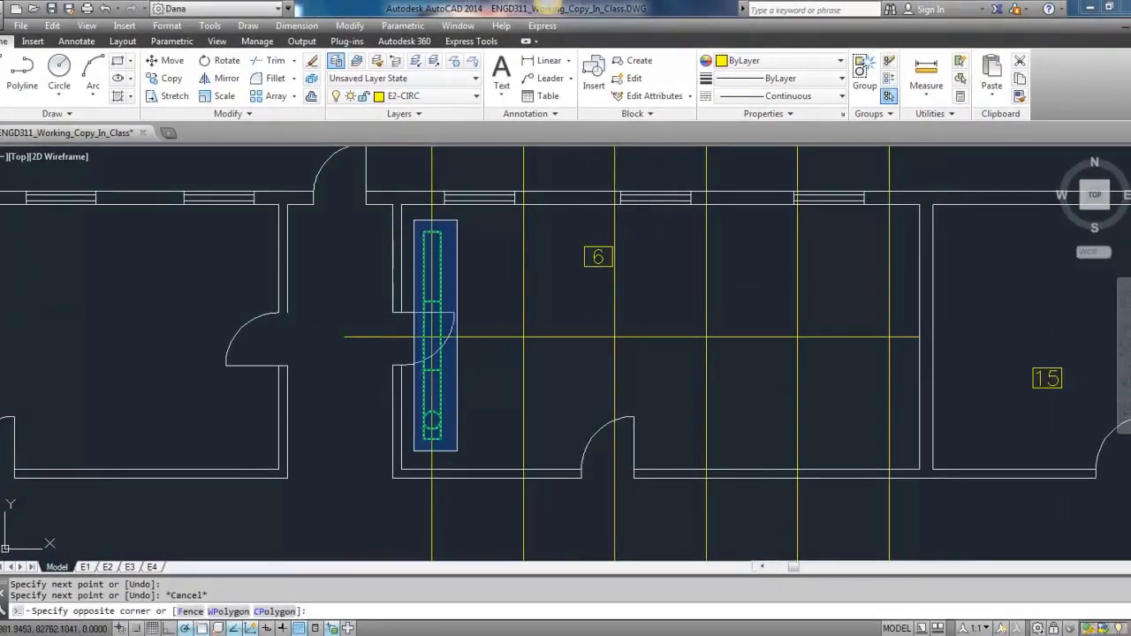
click(466, 460)
text(m)
key(Return)
scroll(457, 313, up, 4)
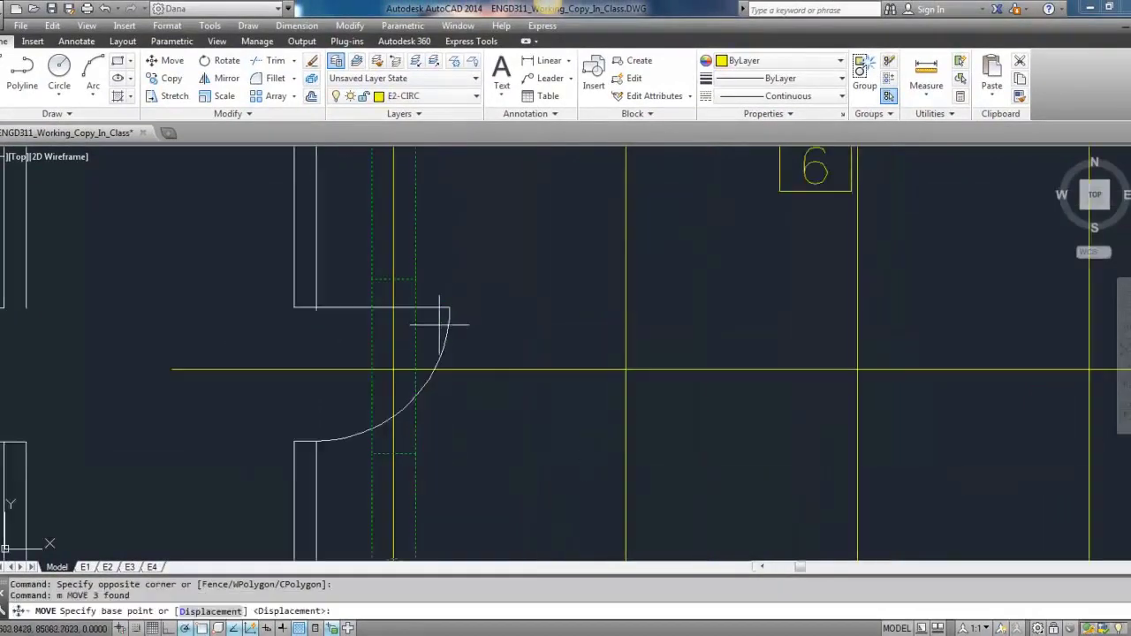
scroll(414, 362, up, 5)
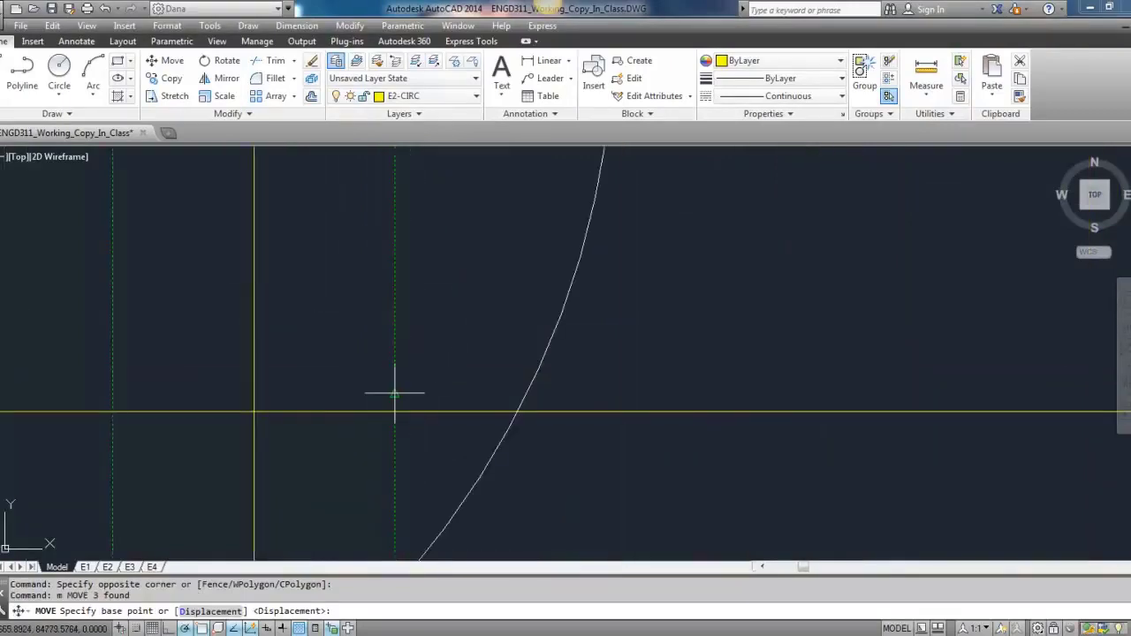
click(394, 393)
click(394, 394)
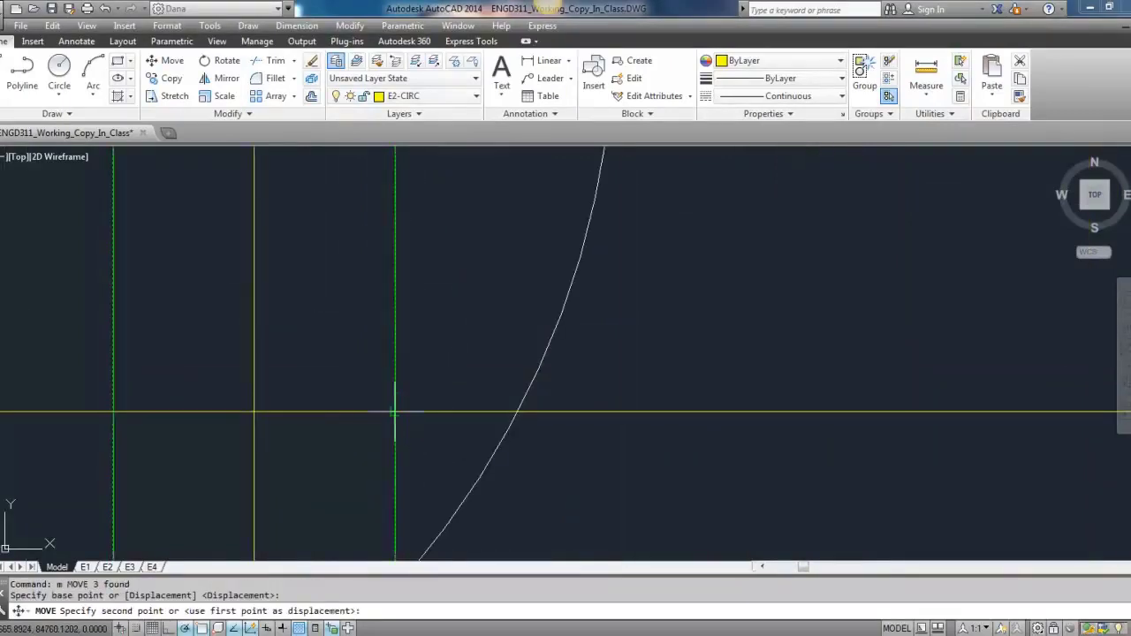
scroll(414, 380, down, 8)
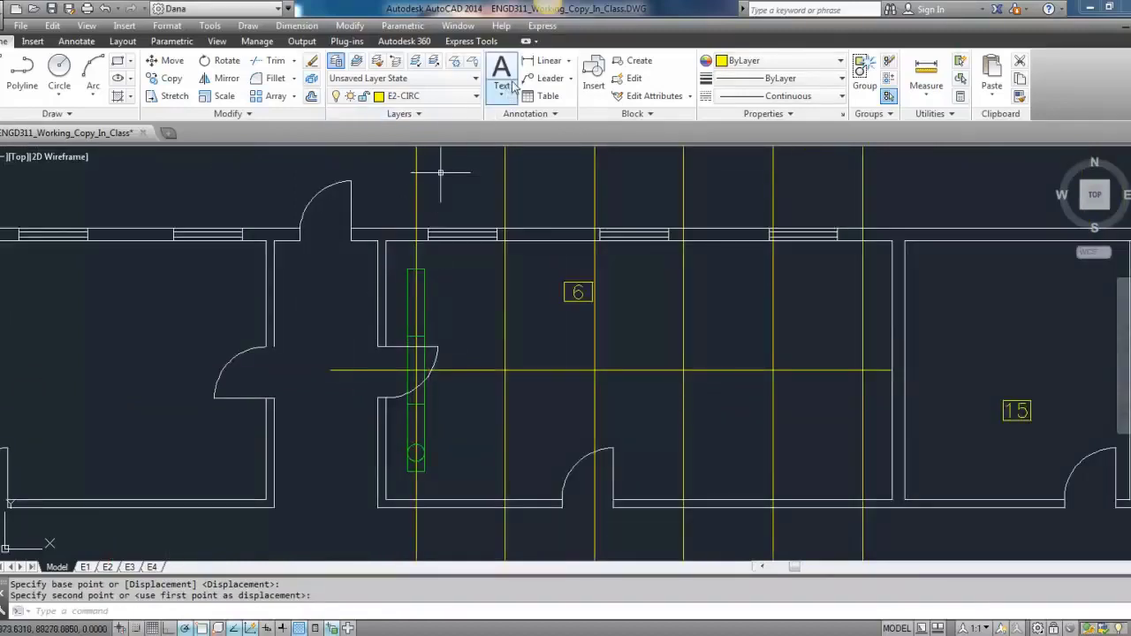
Check the clearances from the luminaire column's upper end to the north wall and lower end to the south wall using temporary linear dimensions.
click(541, 62)
click(425, 269)
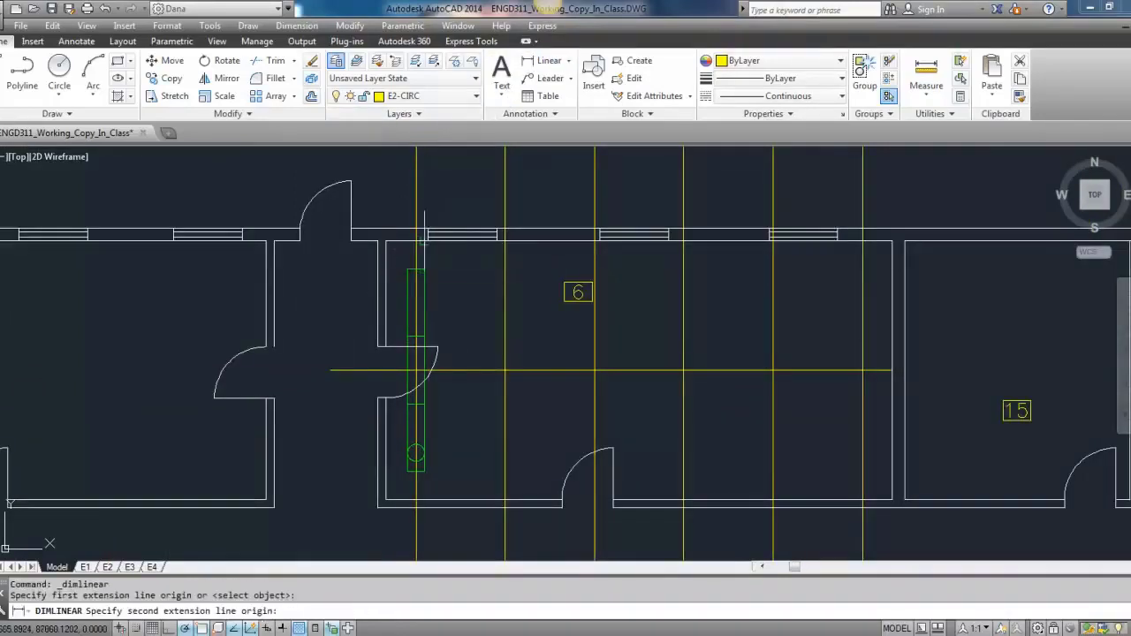
click(408, 269)
key(Escape)
key(Return)
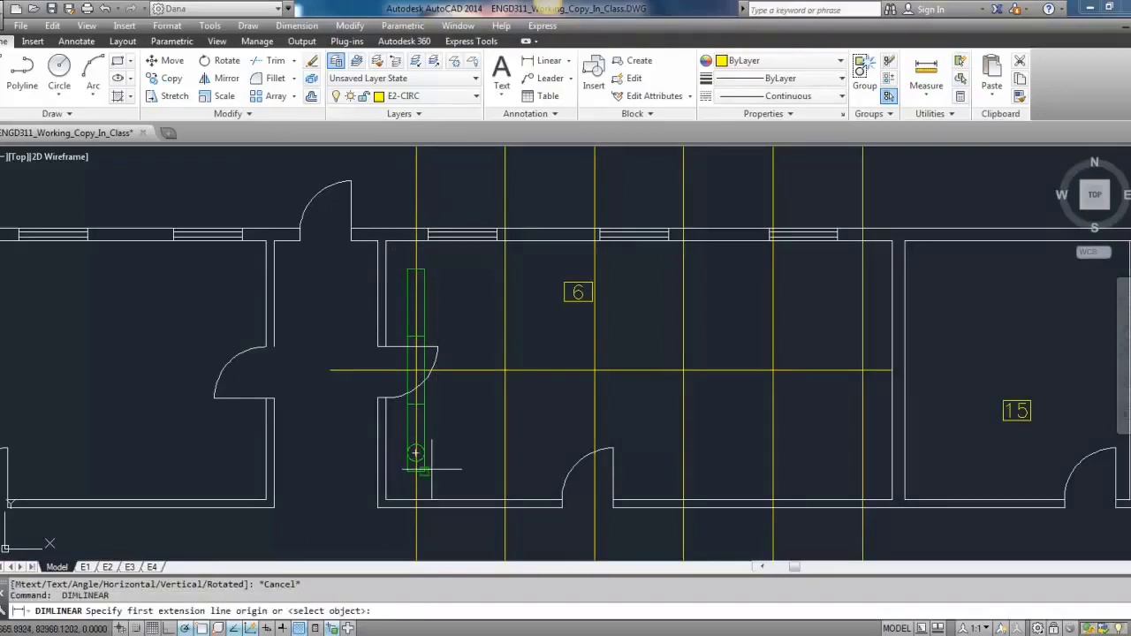
click(427, 470)
click(425, 500)
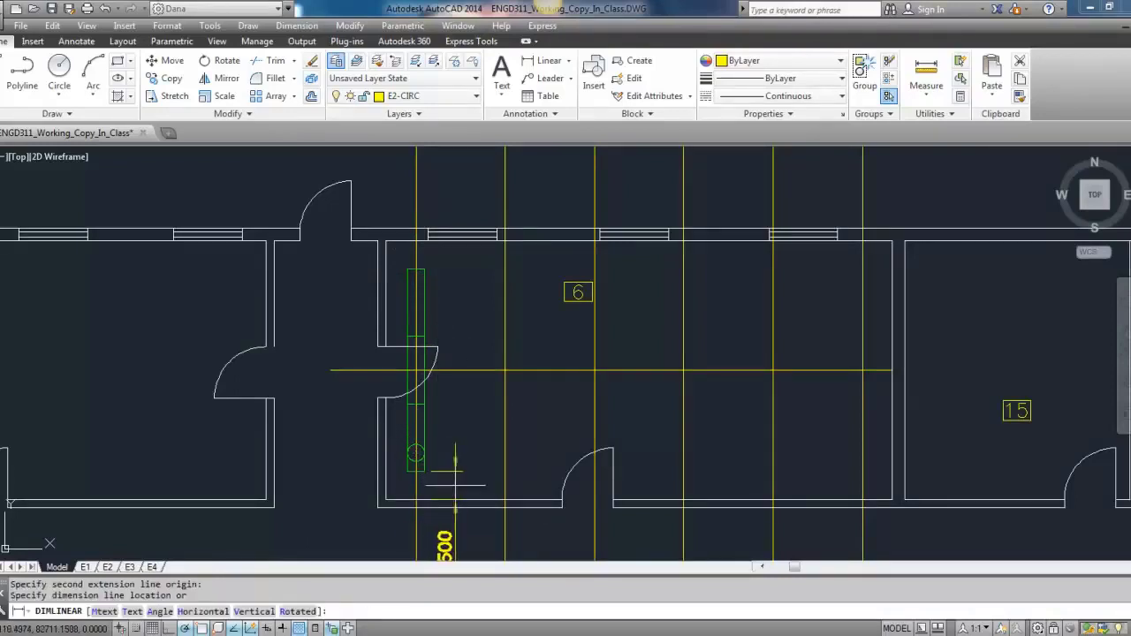
key(Escape)
Delete the horizontal guide line across room 6.
middle_drag(454, 416, 385, 413)
scroll(443, 390, down, 2)
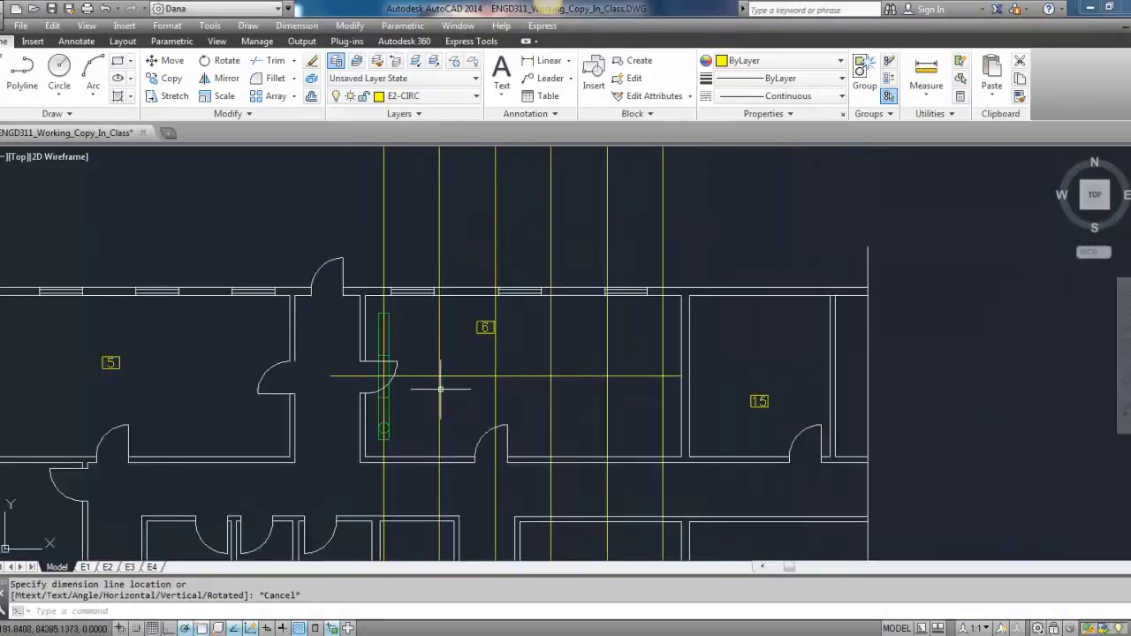
drag(621, 381, 614, 361)
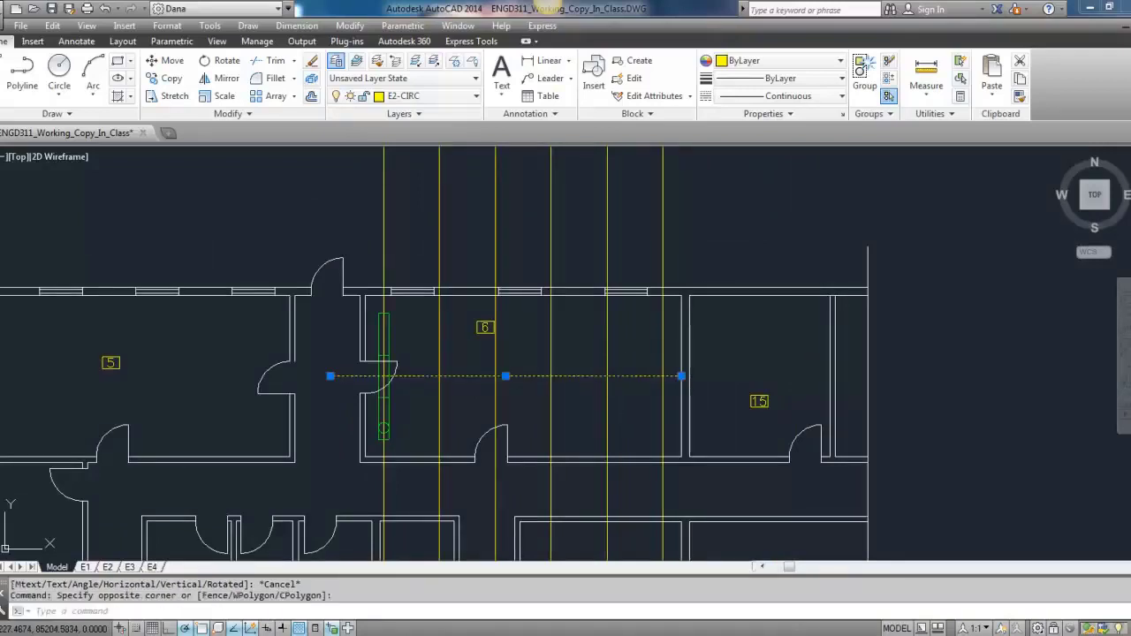
key(Delete)
Copy the column of three luminaires from its top midpoint onto each of the other five vertical construction lines in room 6.
drag(375, 307, 411, 451)
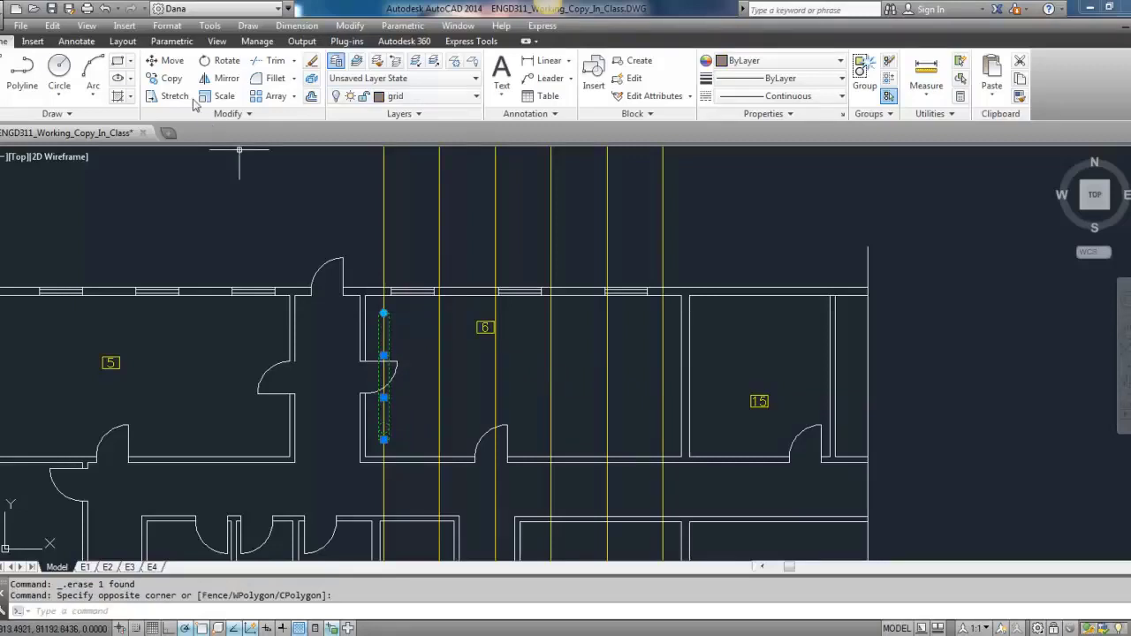
click(170, 78)
scroll(389, 305, up, 4)
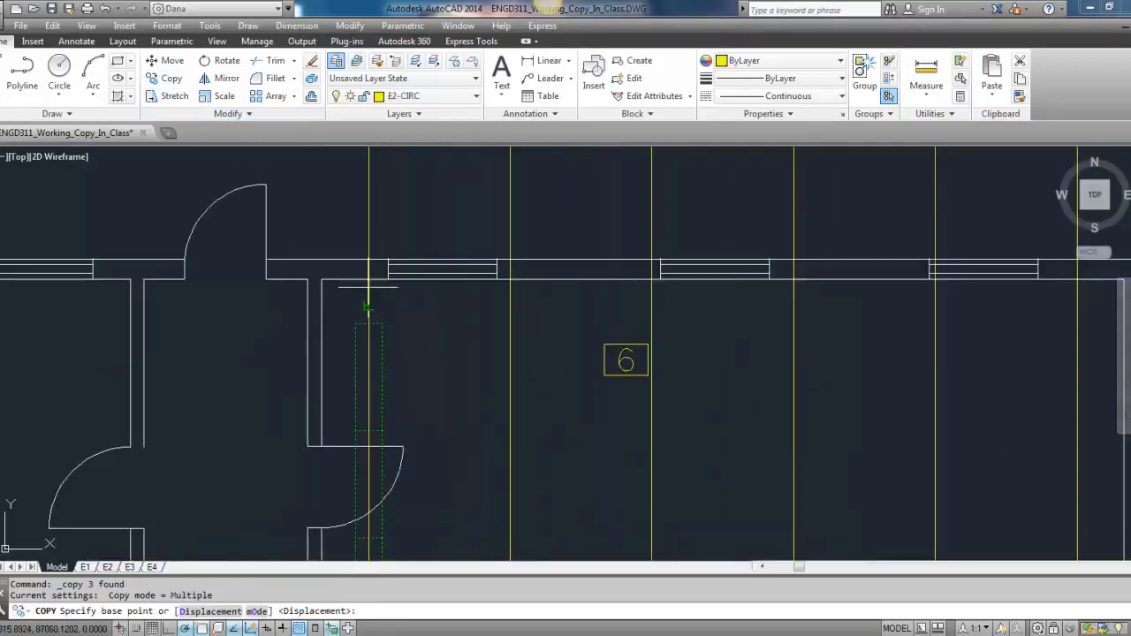
click(368, 323)
click(511, 323)
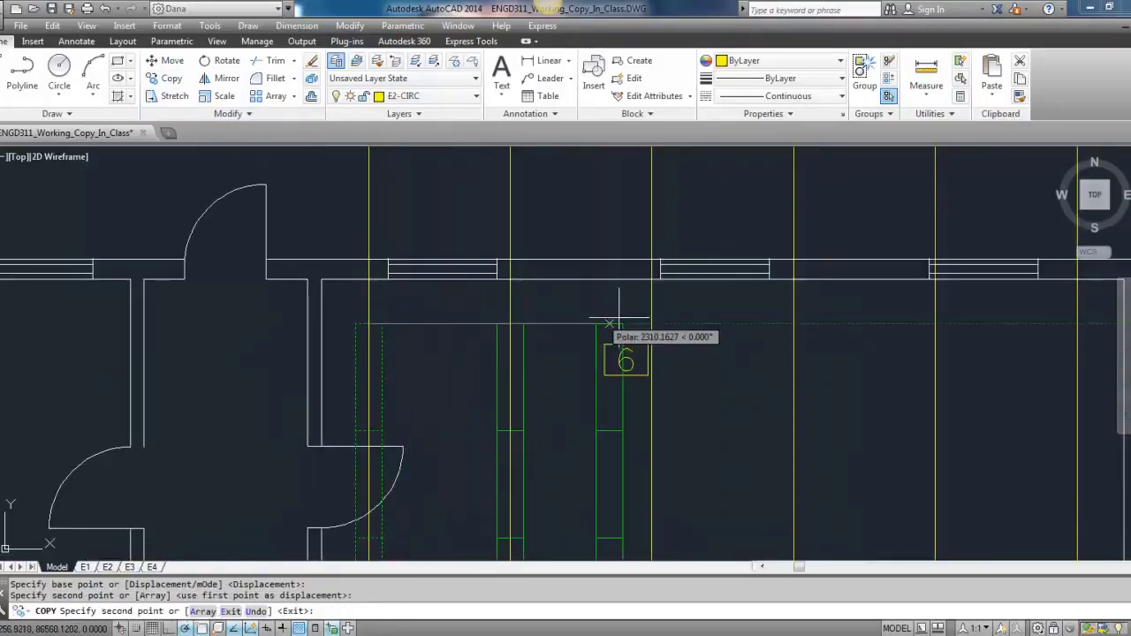
click(652, 324)
click(651, 323)
middle_drag(745, 316, 412, 307)
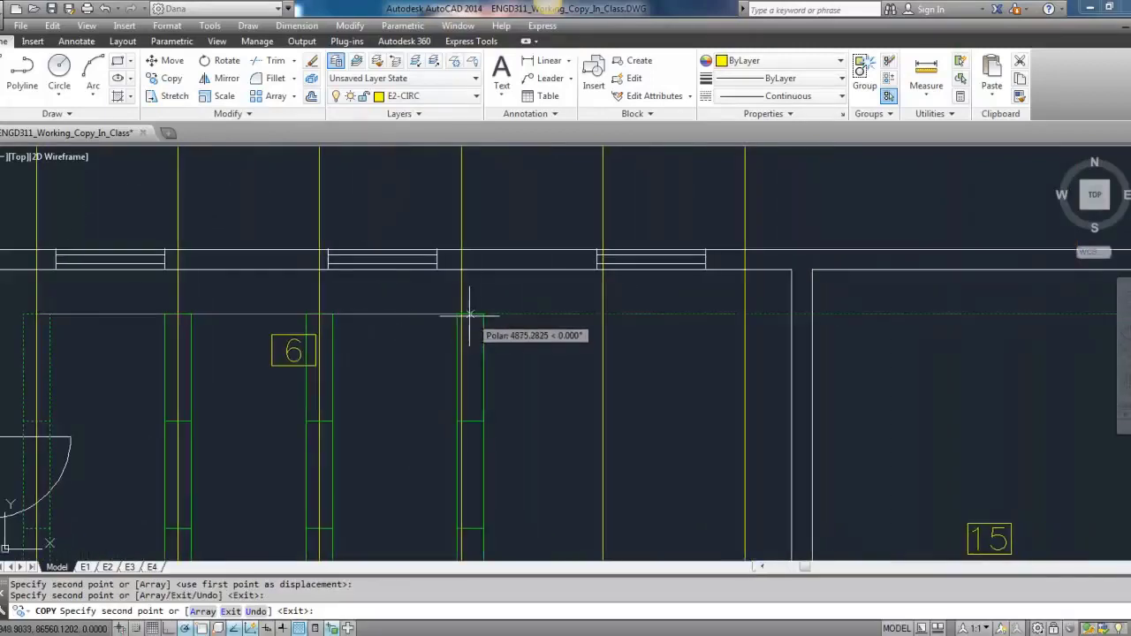
click(794, 323)
click(603, 314)
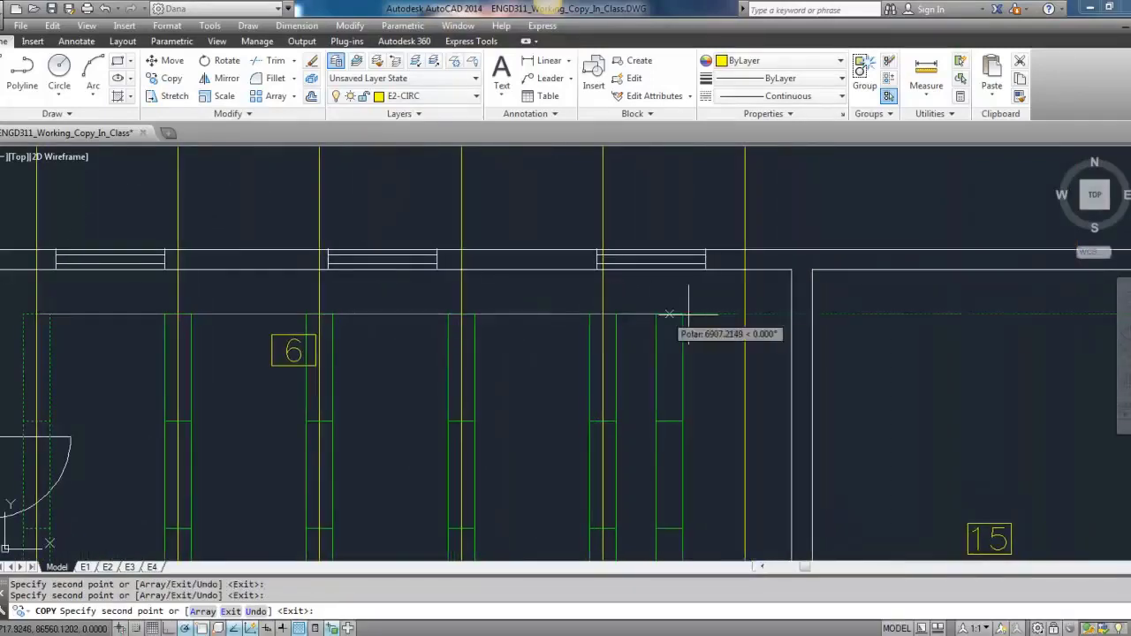
click(745, 314)
key(Escape)
Delete all six vertical construction lines running through room 6.
scroll(722, 314, down, 5)
click(735, 228)
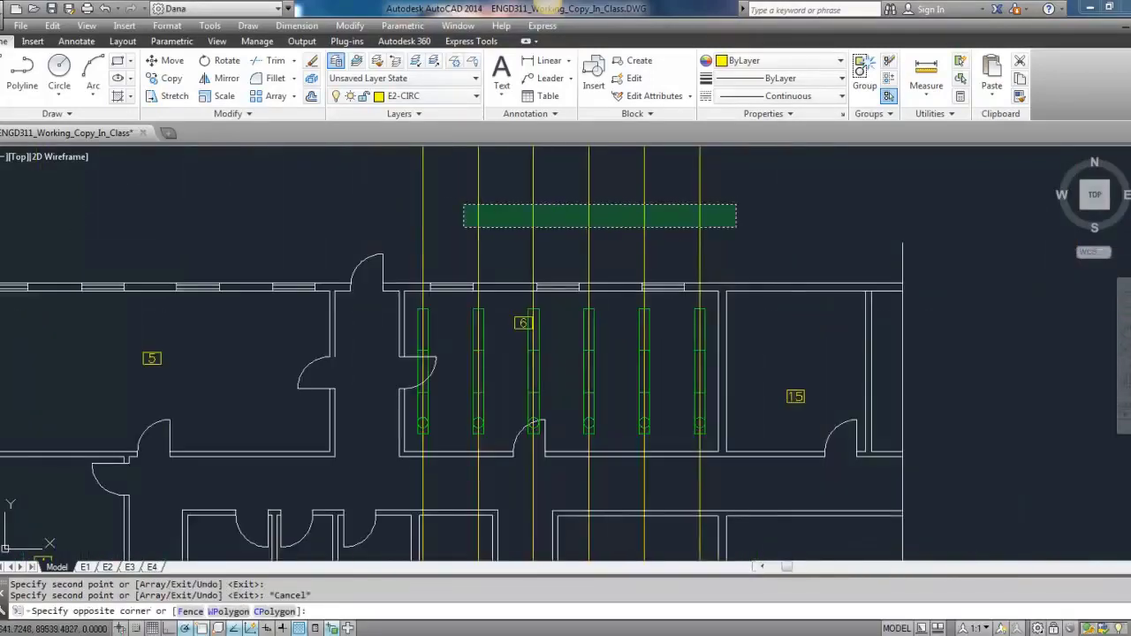
click(401, 187)
key(Delete)
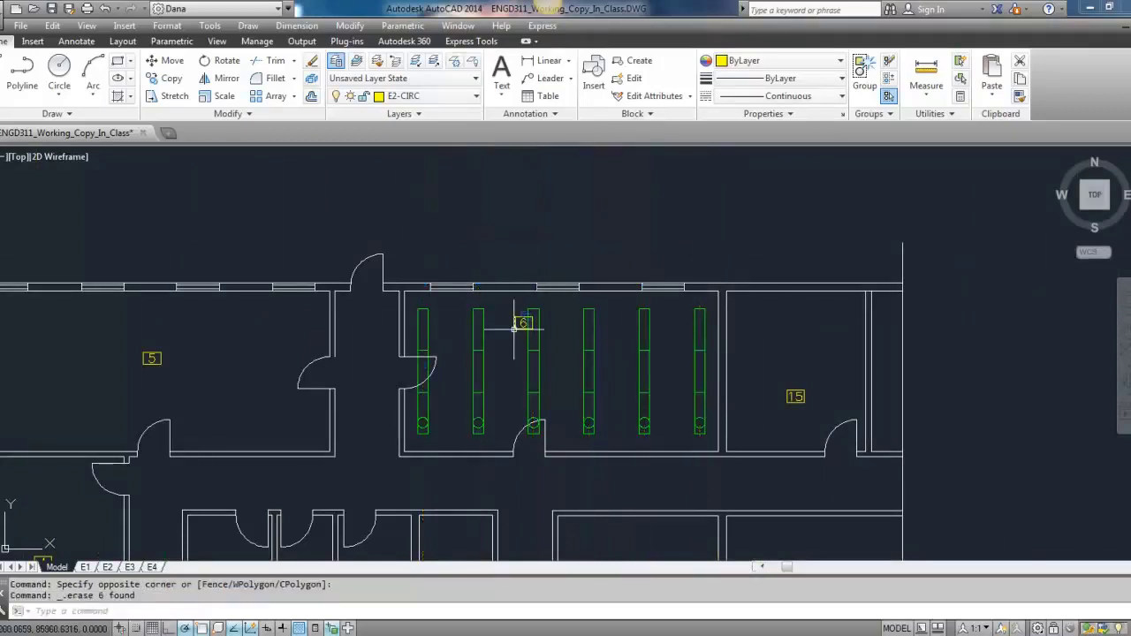
Move the room number 6 label into the clear space between the third and fourth luminaire columns.
scroll(514, 329, up, 2)
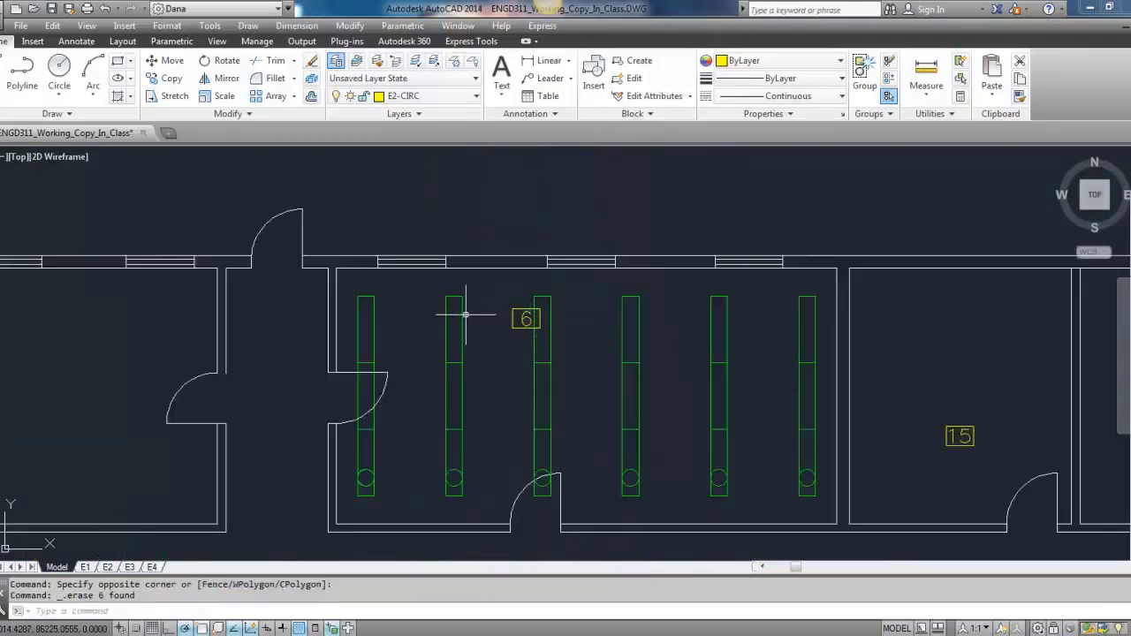
click(363, 300)
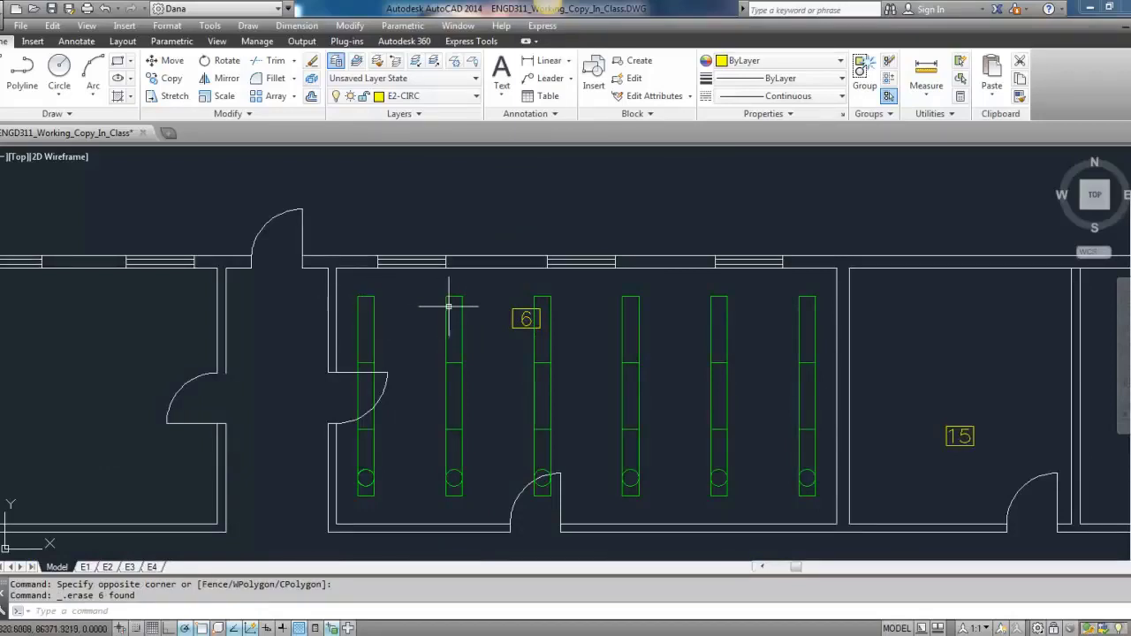
click(508, 312)
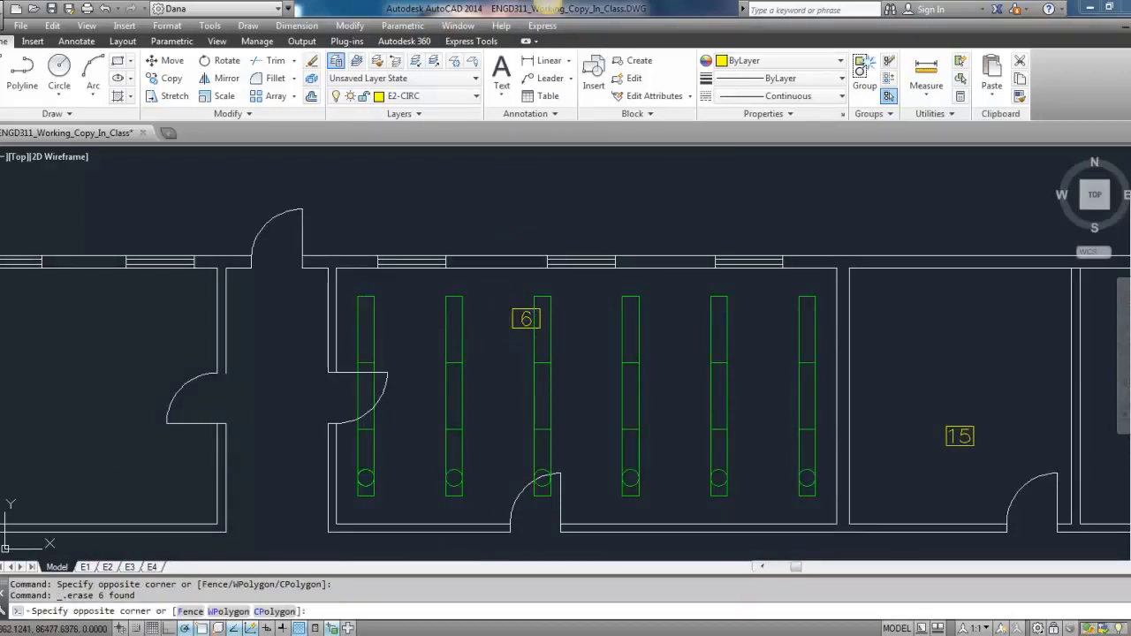
click(548, 333)
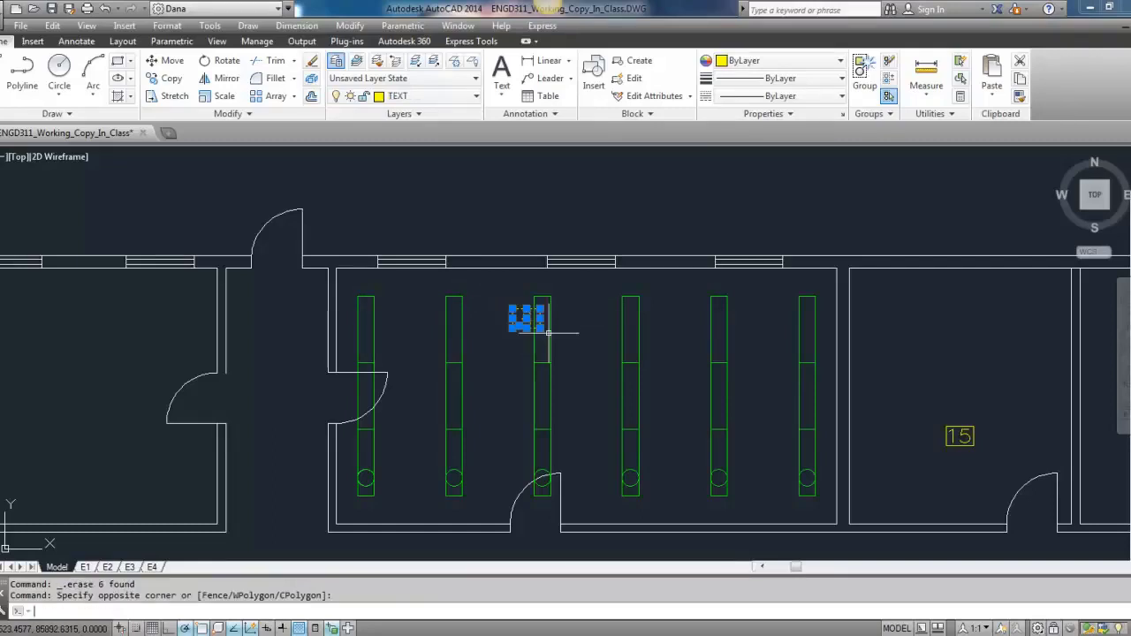
text(m)
key(Return)
scroll(533, 329, up, 5)
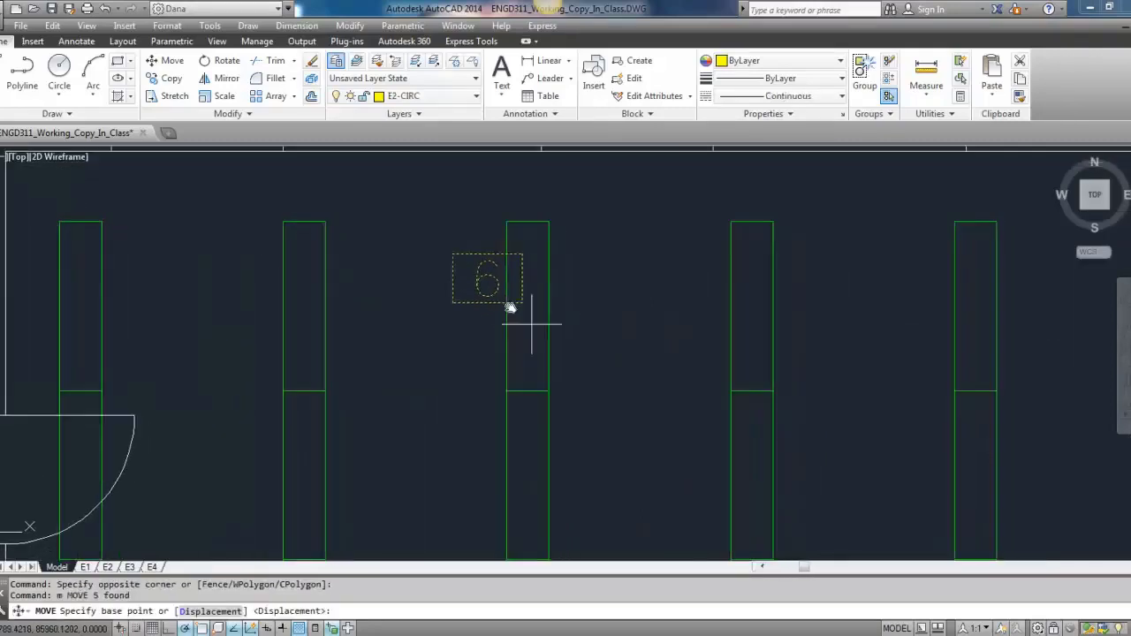
scroll(488, 276, down, 2)
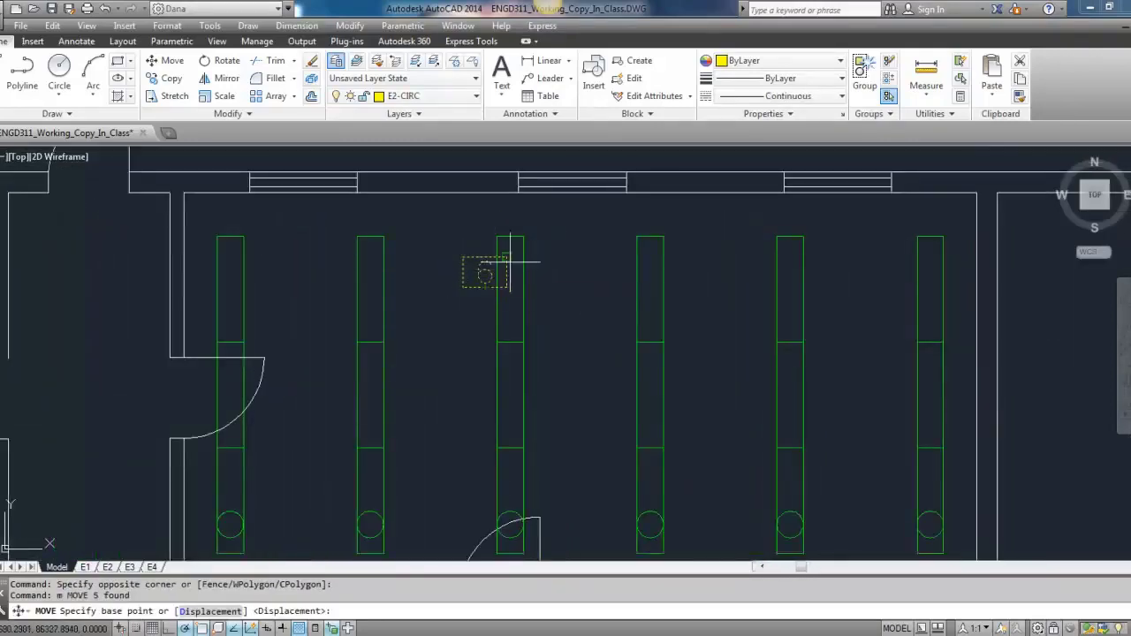
click(487, 272)
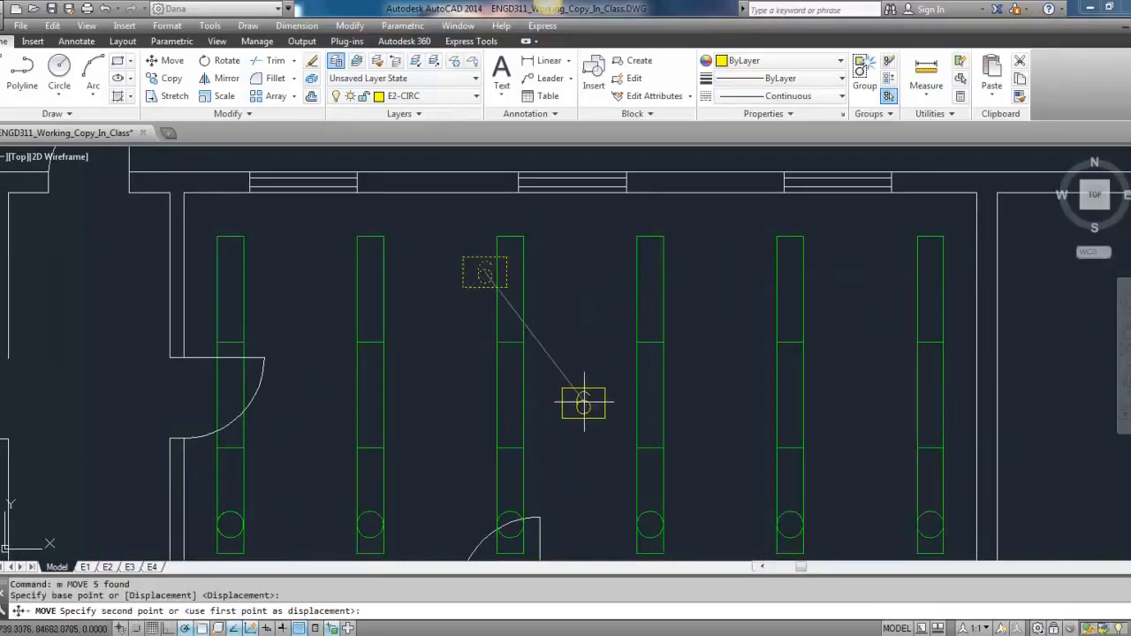
click(583, 357)
Copy the hexagonal luminaire-type tag B from the symbol legend and place it just below the room 6 label.
scroll(493, 330, down, 4)
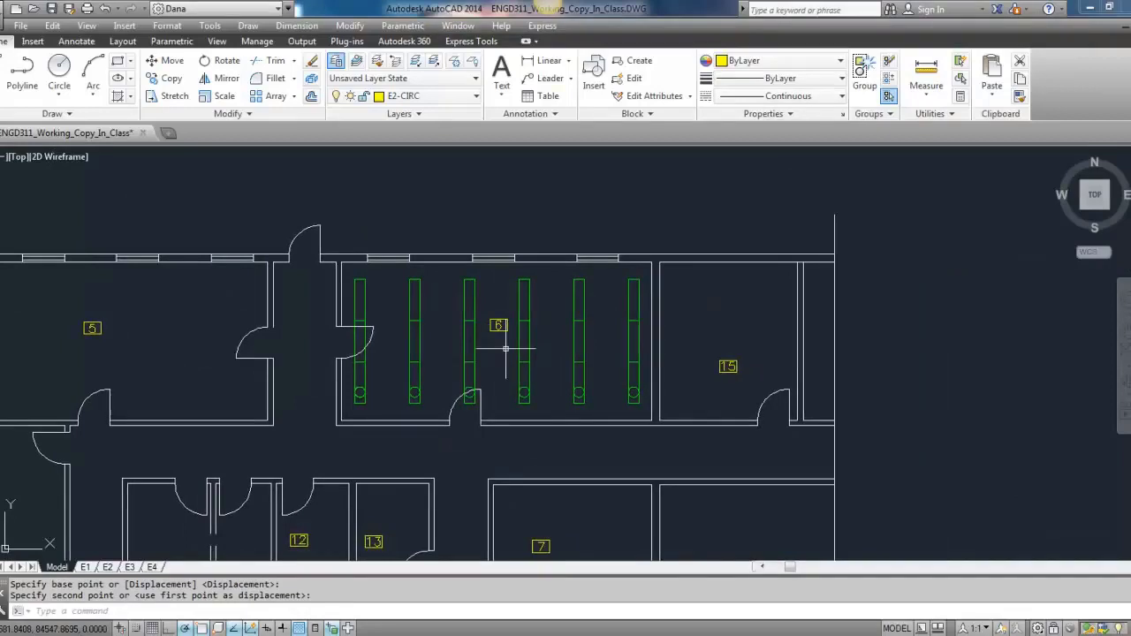
scroll(506, 349, down, 2)
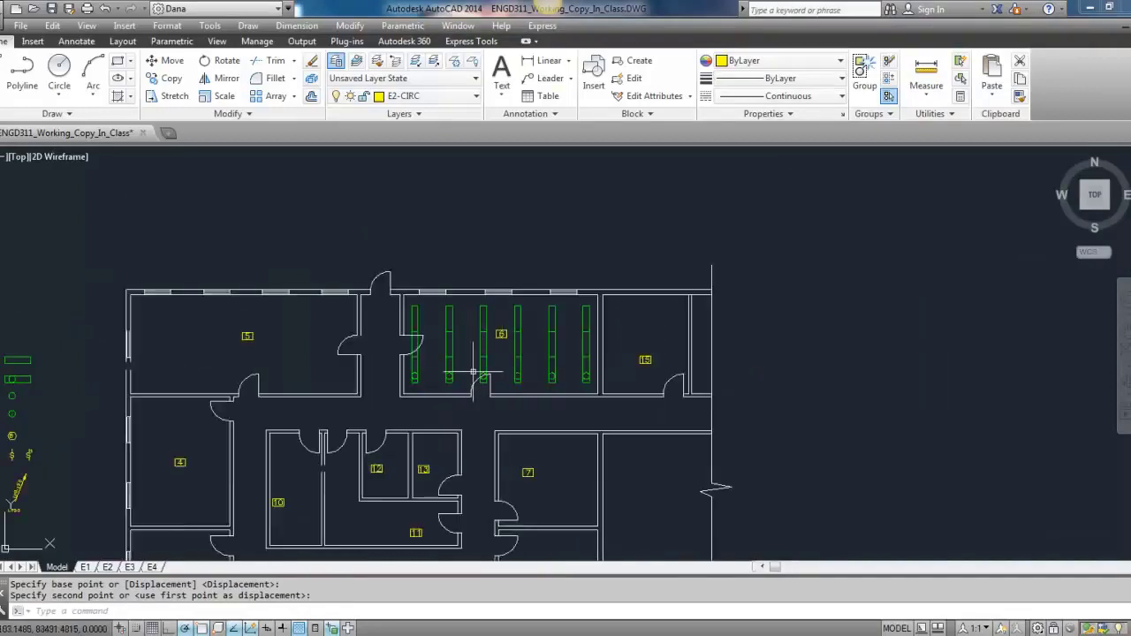
middle_drag(475, 374, 550, 304)
scroll(123, 384, up, 5)
click(93, 332)
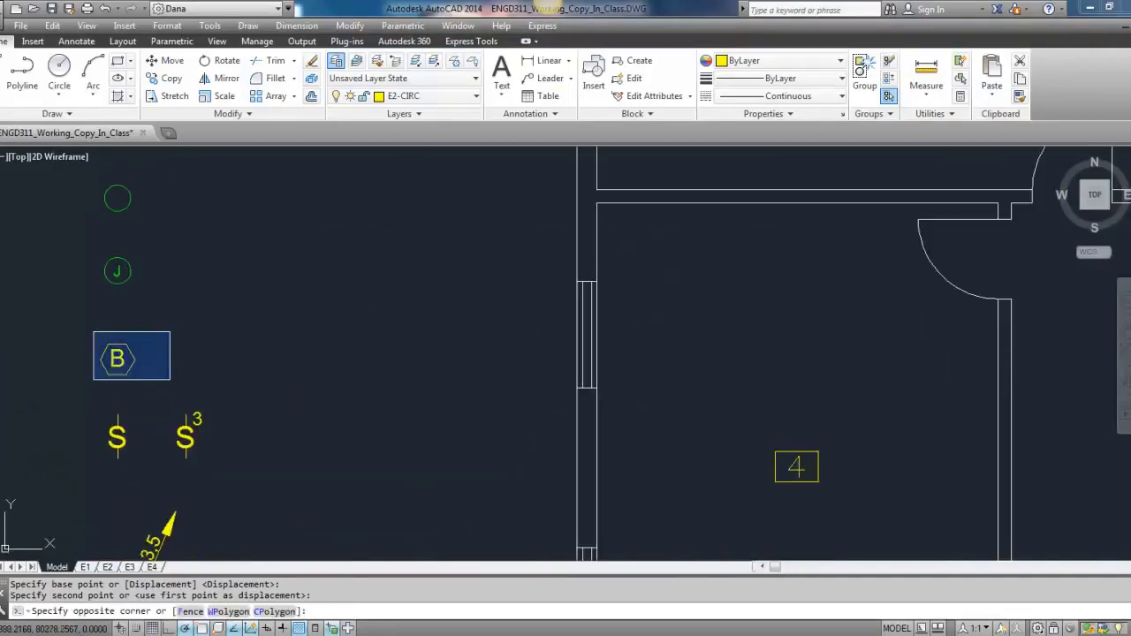
click(170, 380)
key(ctrl+c)
key(ctrl+v)
scroll(194, 359, down, 4)
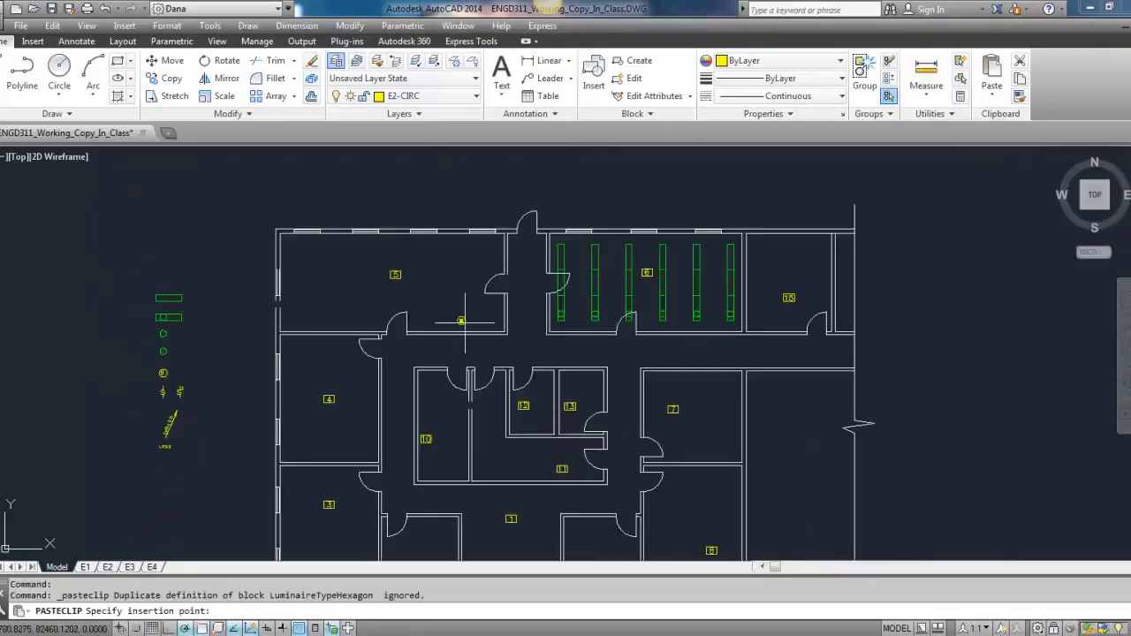
scroll(273, 359, up, 3)
click(418, 324)
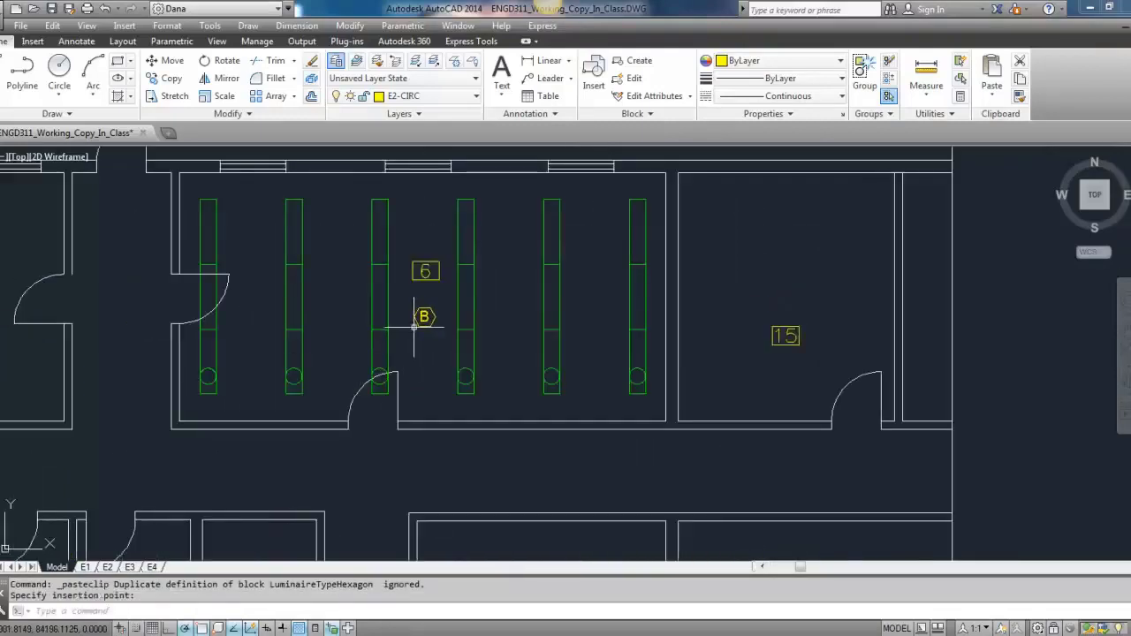
Change the attribute value of room 6's hexagonal luminaire-type tag to A.
click(426, 316)
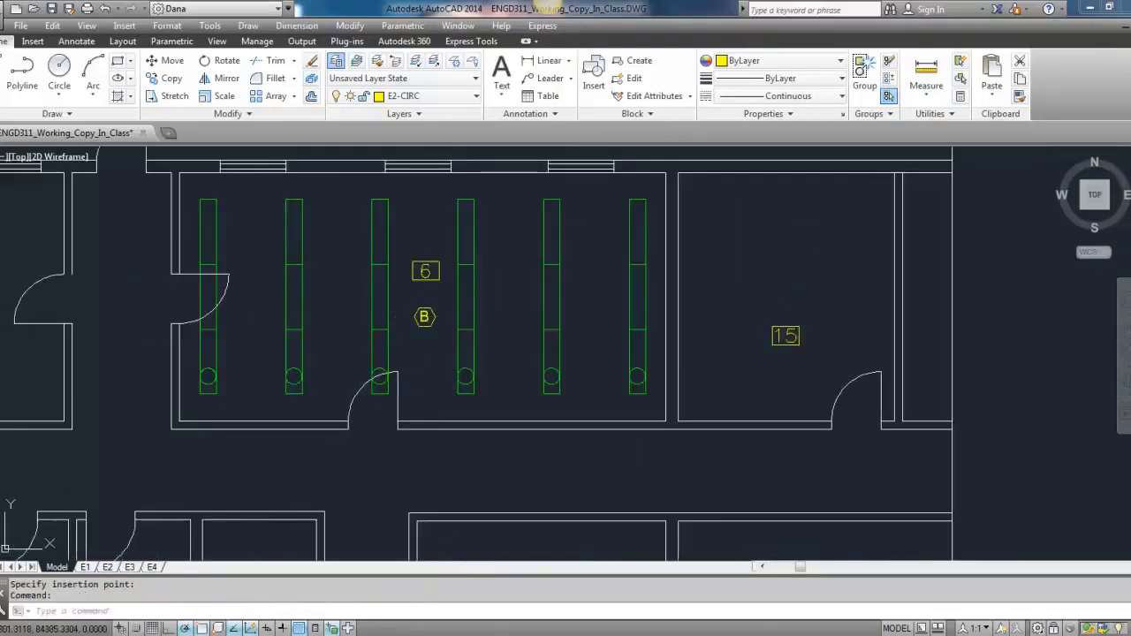
double_click(425, 318)
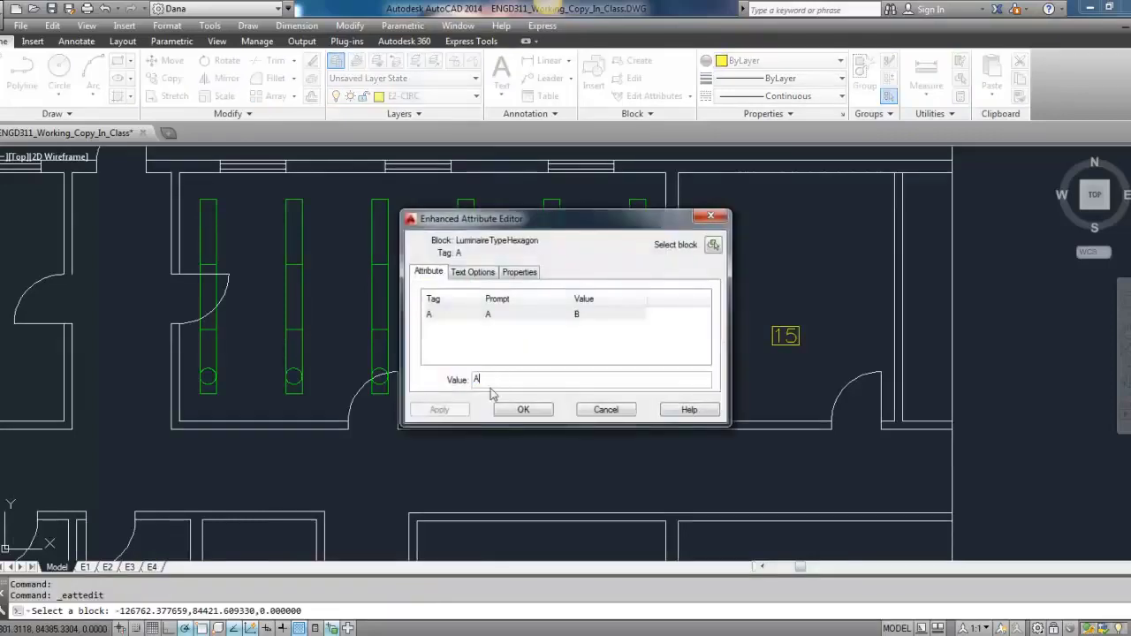
click(521, 410)
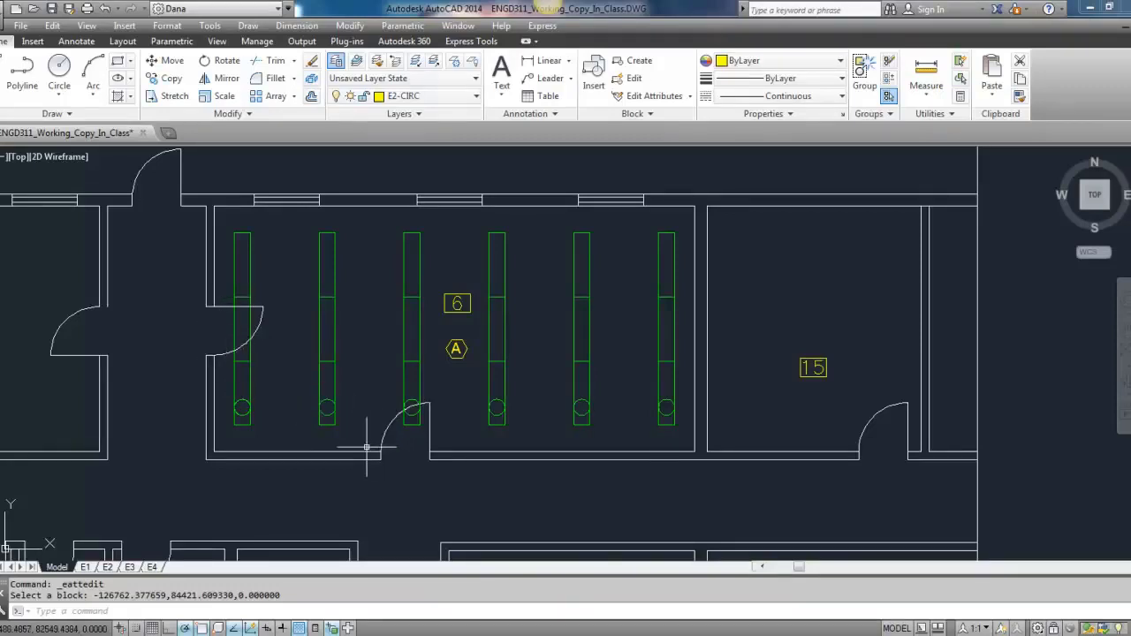
Copy the three-way switch symbol from the legend and place it beside room 6's west wall, just below the west door.
scroll(225, 366, down, 5)
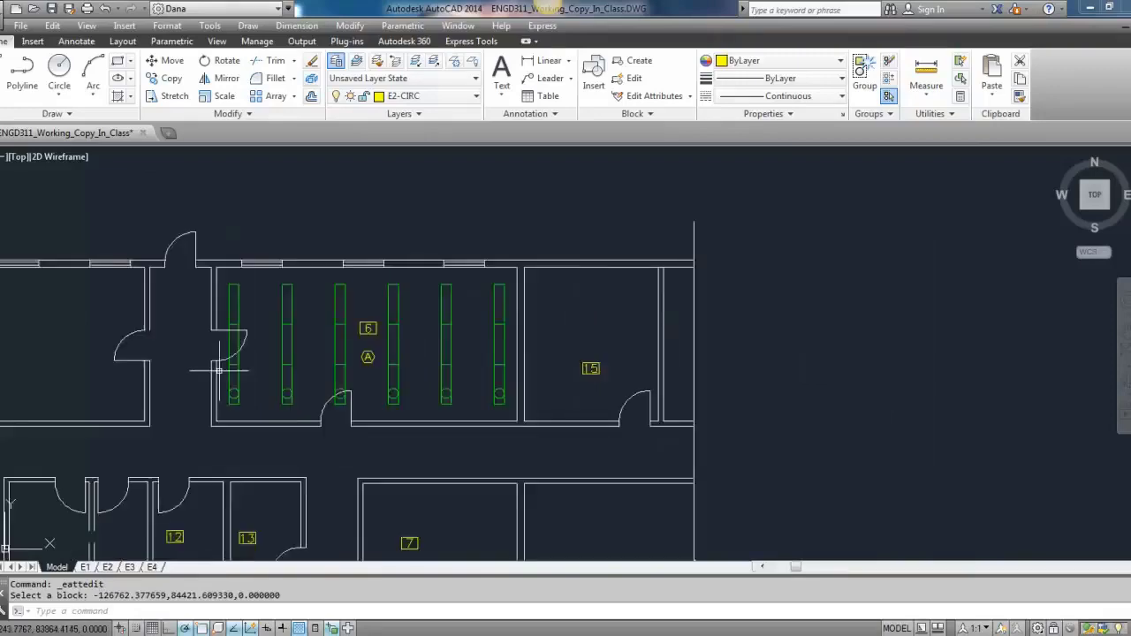
scroll(432, 340, up, 8)
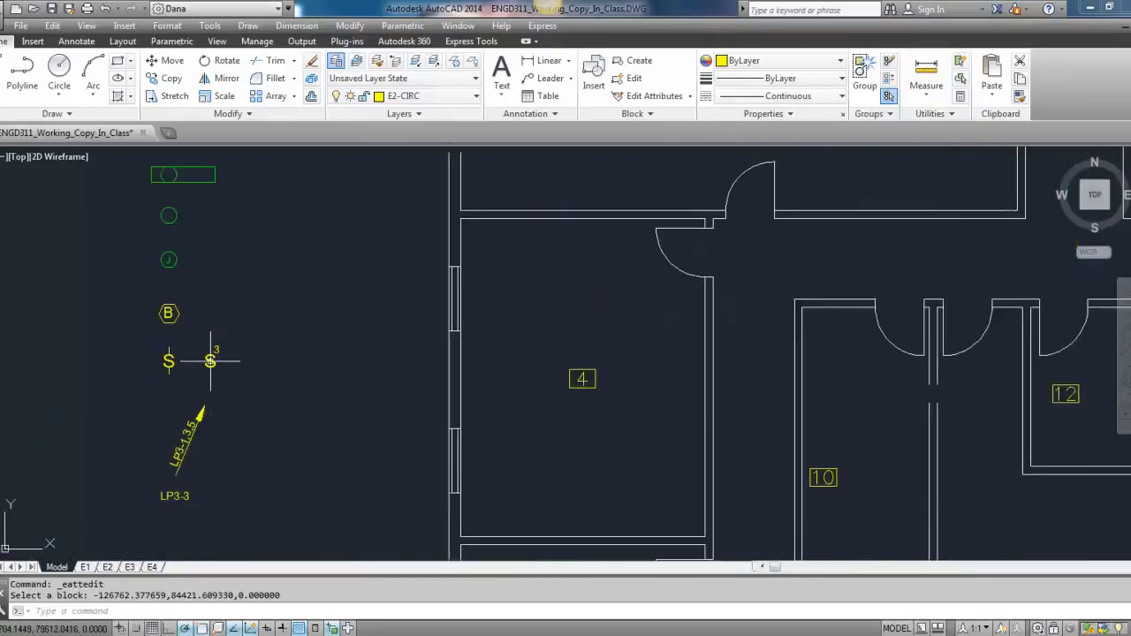
click(210, 361)
key(ctrl+c)
key(ctrl+v)
middle_drag(550, 316, 192, 400)
middle_drag(553, 298, 237, 375)
scroll(495, 300, up, 5)
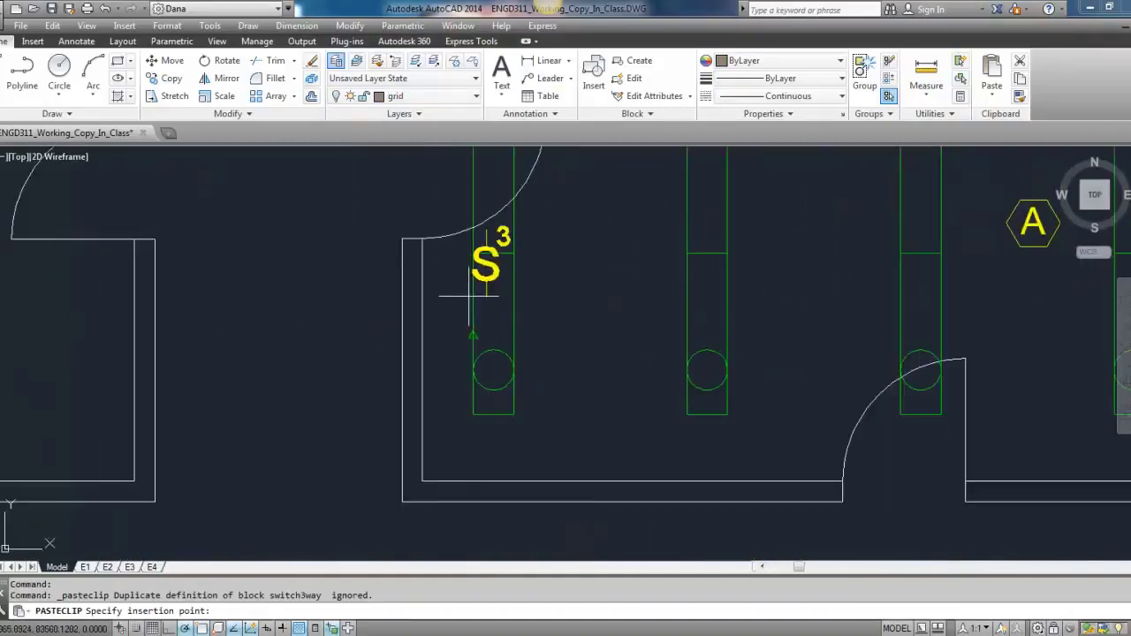
click(405, 353)
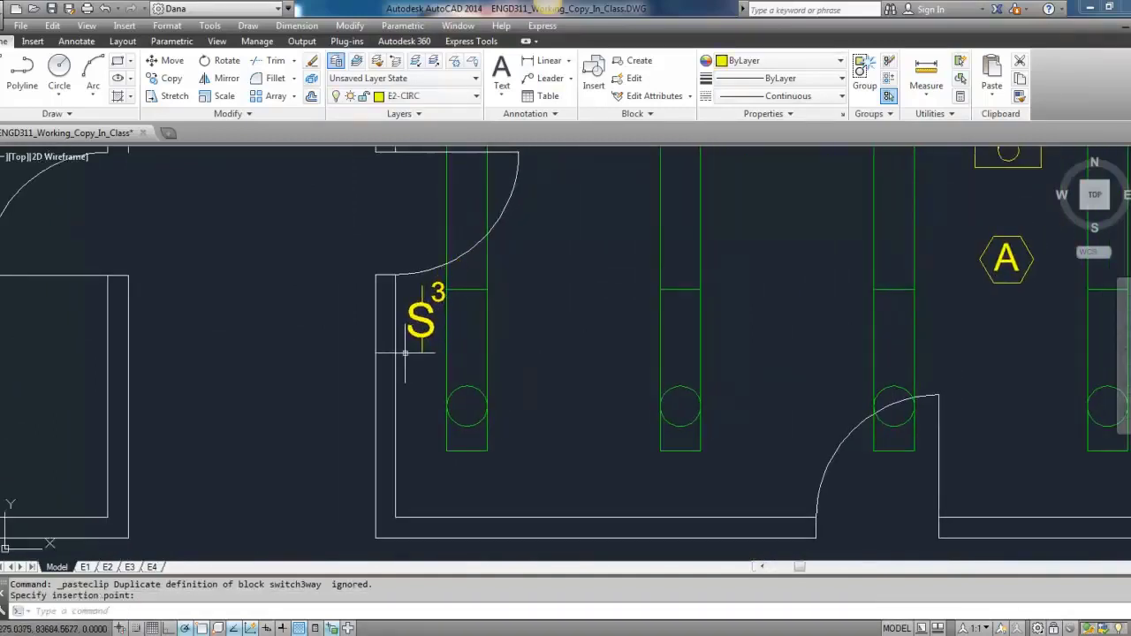
Rotate the three-way switch symbol 90° clockwise so its base faces room 6's west wall.
click(480, 345)
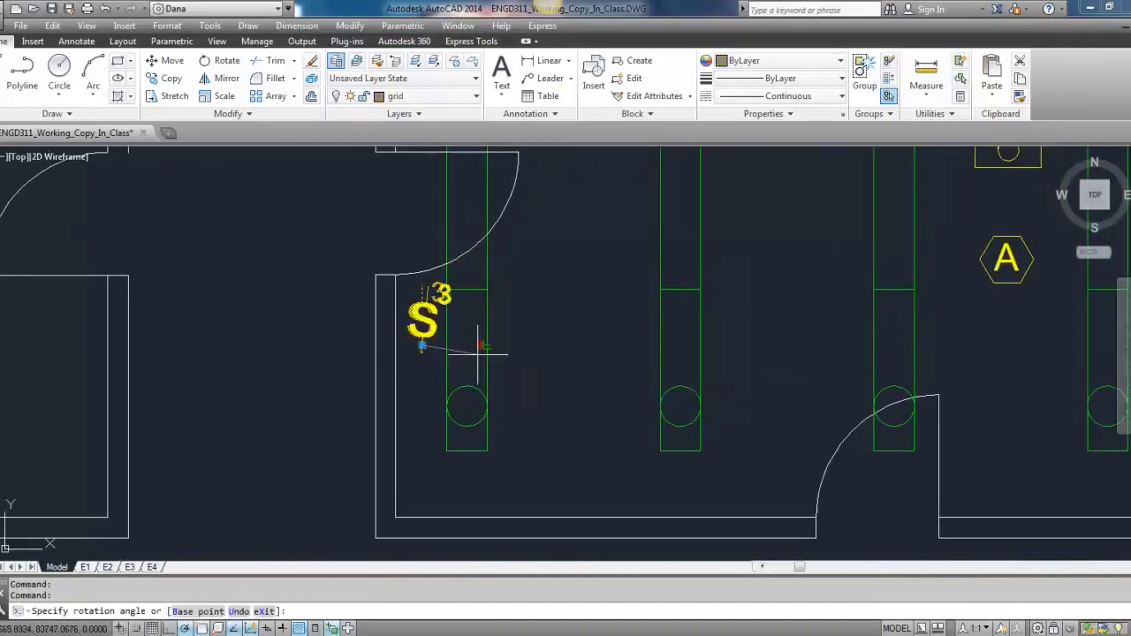
click(421, 389)
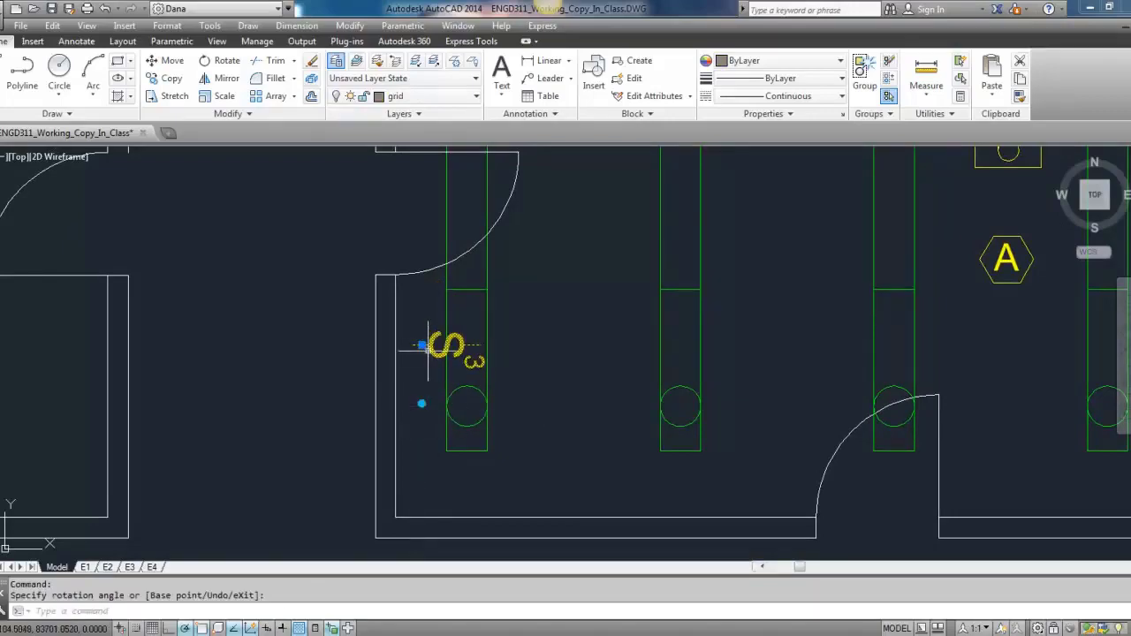
scroll(421, 352, up, 4)
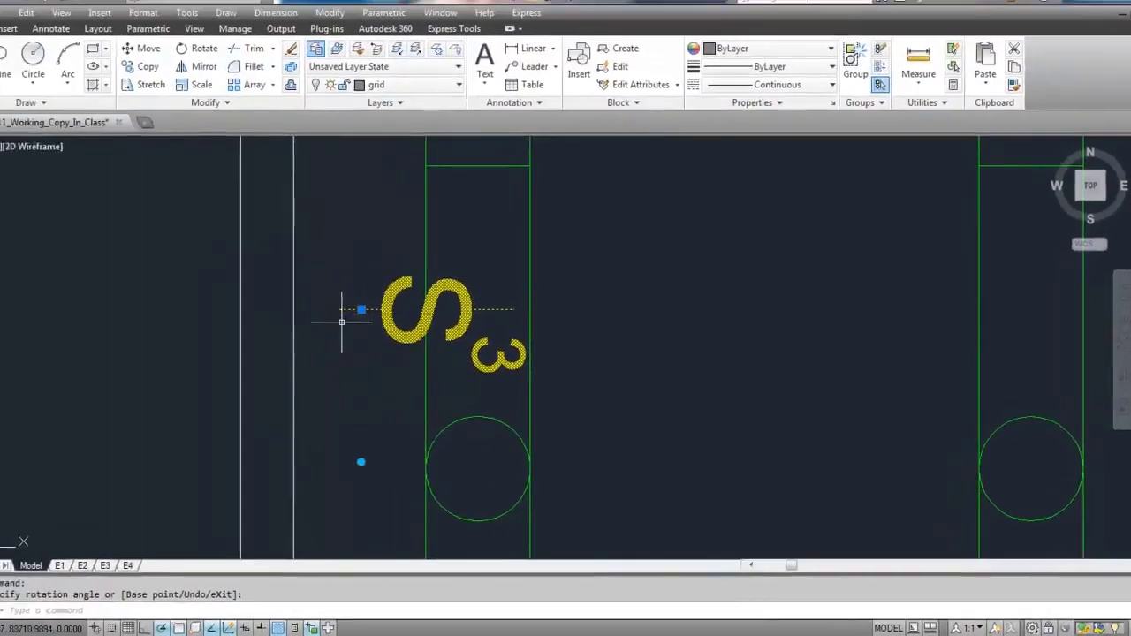
scroll(189, 264, down, 3)
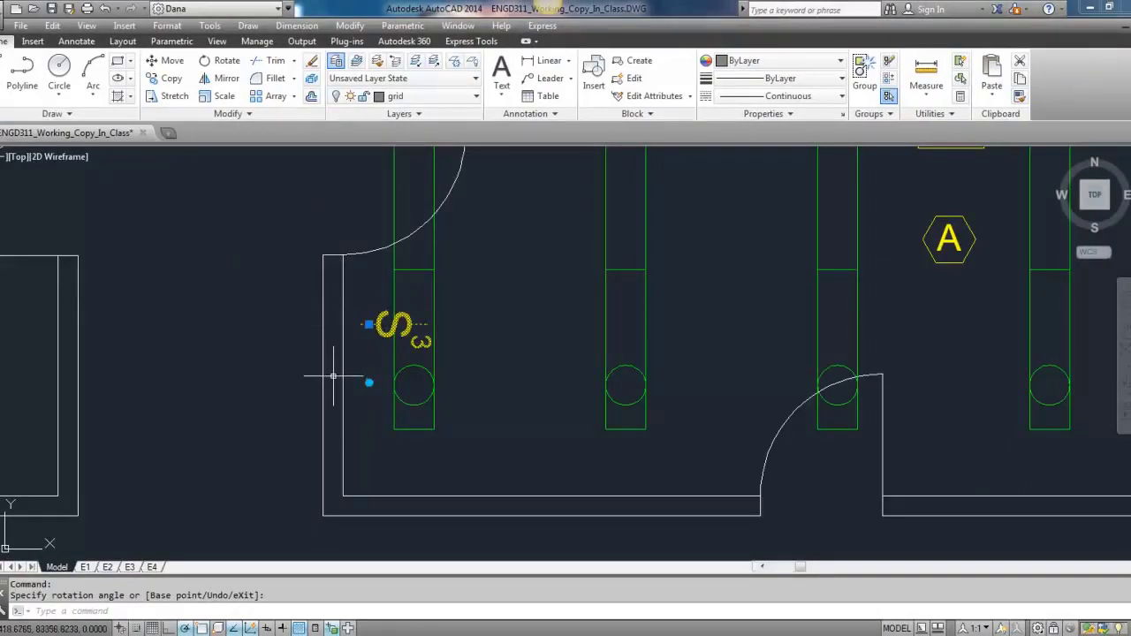
Move the rotated three-way switch symbol onto the inner face of room 6's west wall, just below the west door.
click(368, 325)
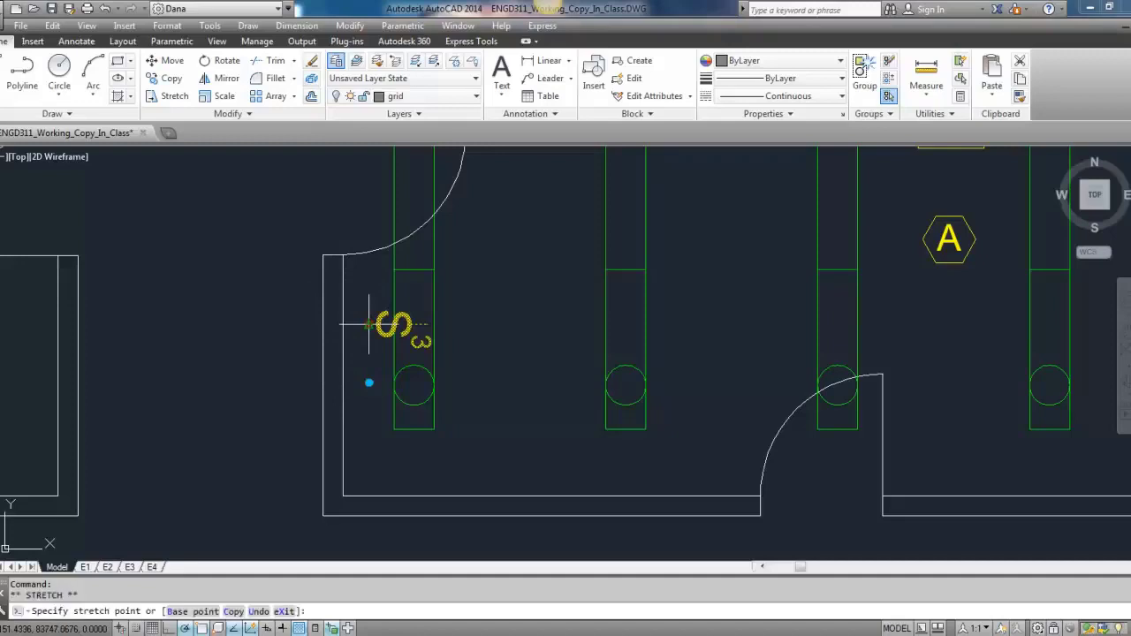
click(341, 276)
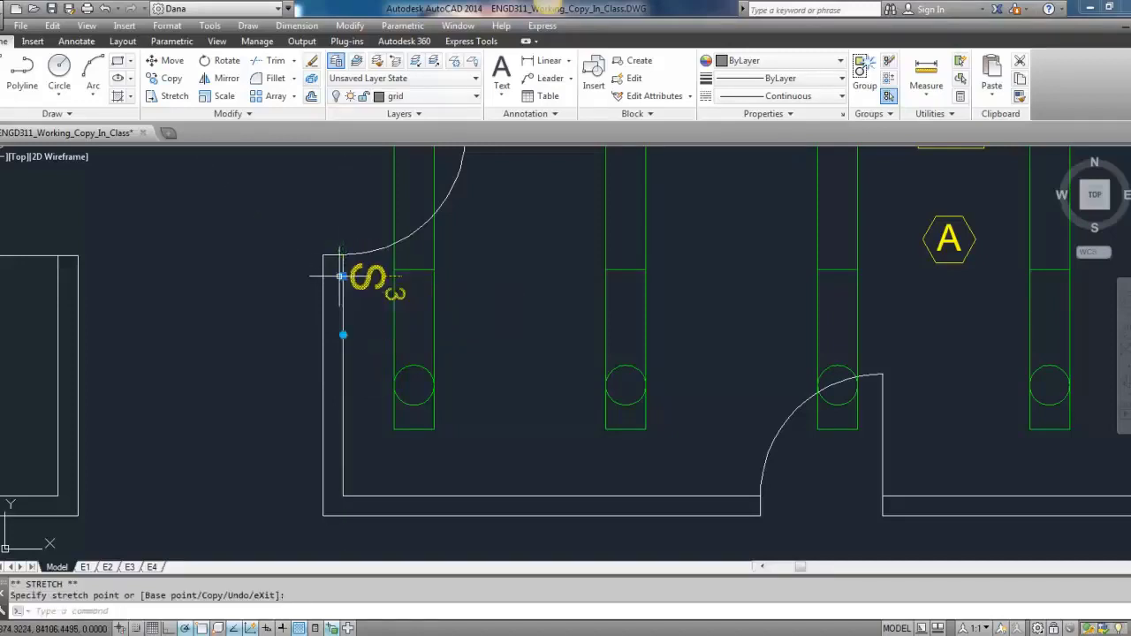
scroll(375, 277, down, 1)
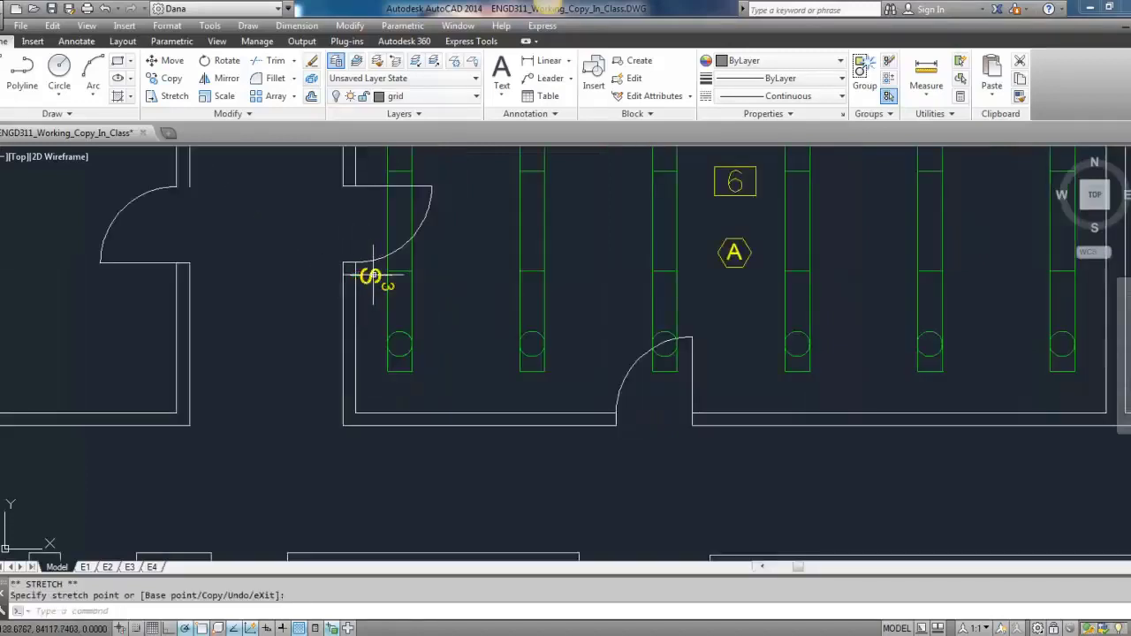
key(Escape)
scroll(376, 278, up, 5)
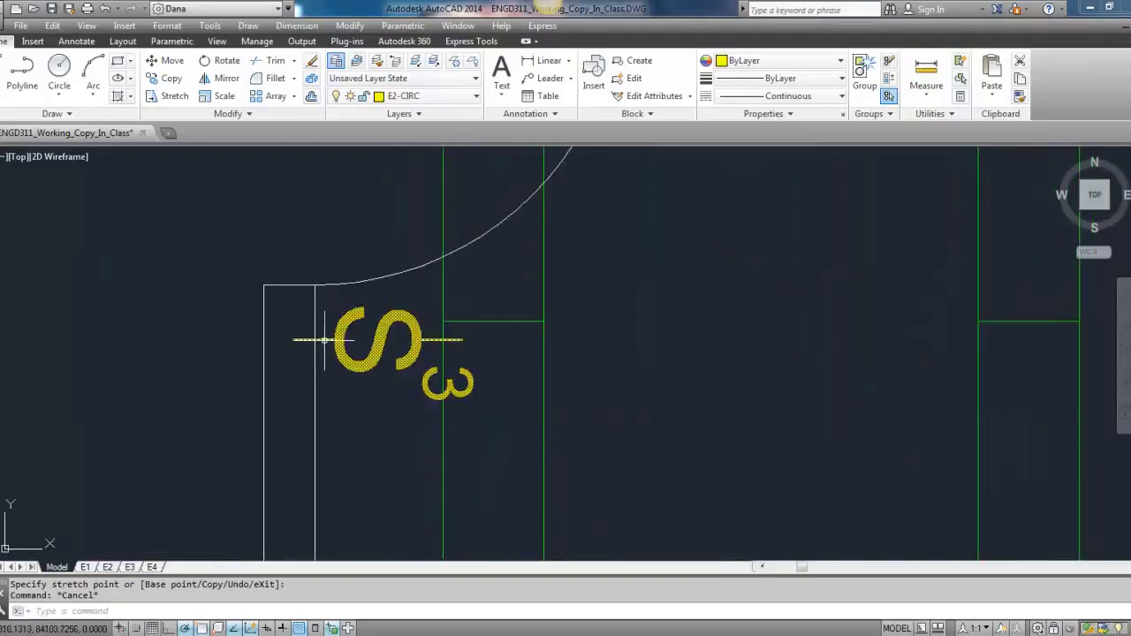
scroll(324, 339, down, 4)
scroll(367, 356, down, 3)
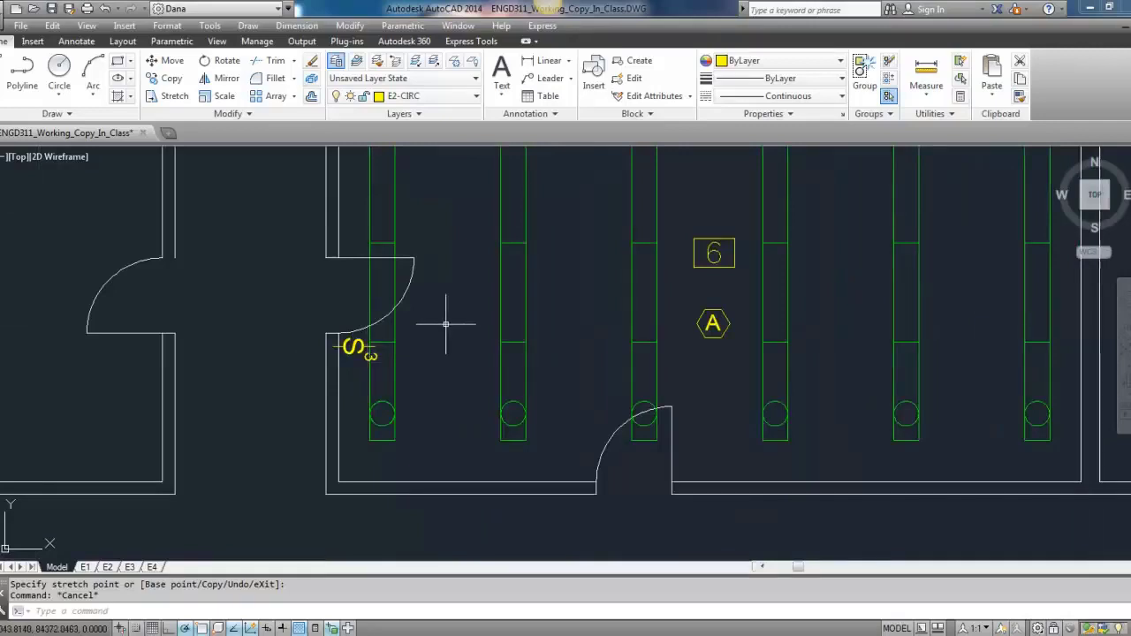
Copy the west-wall three-way switch to just west of room 6's south door and rotate the copy upright.
middle_drag(448, 321, 382, 300)
click(285, 323)
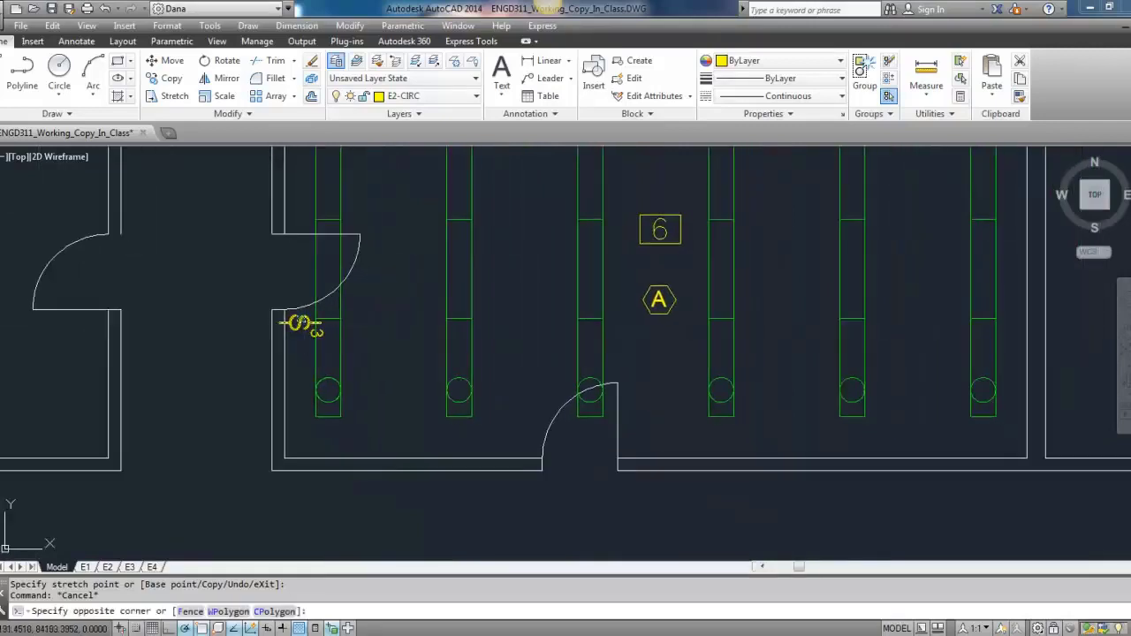
click(301, 324)
key(ctrl+c)
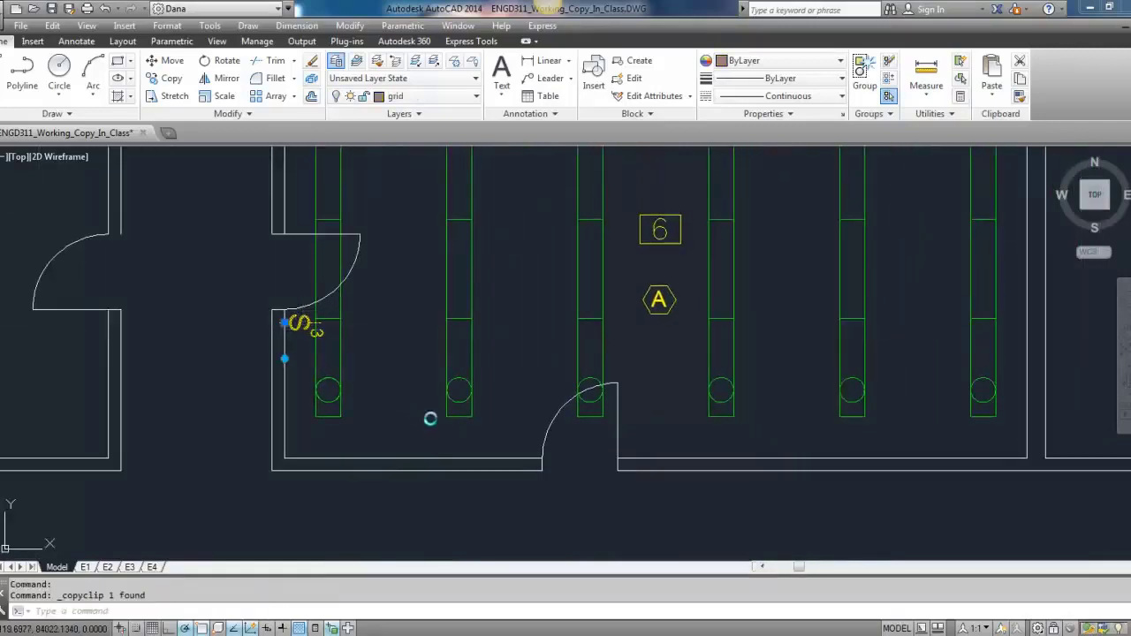
key(ctrl+v)
click(526, 410)
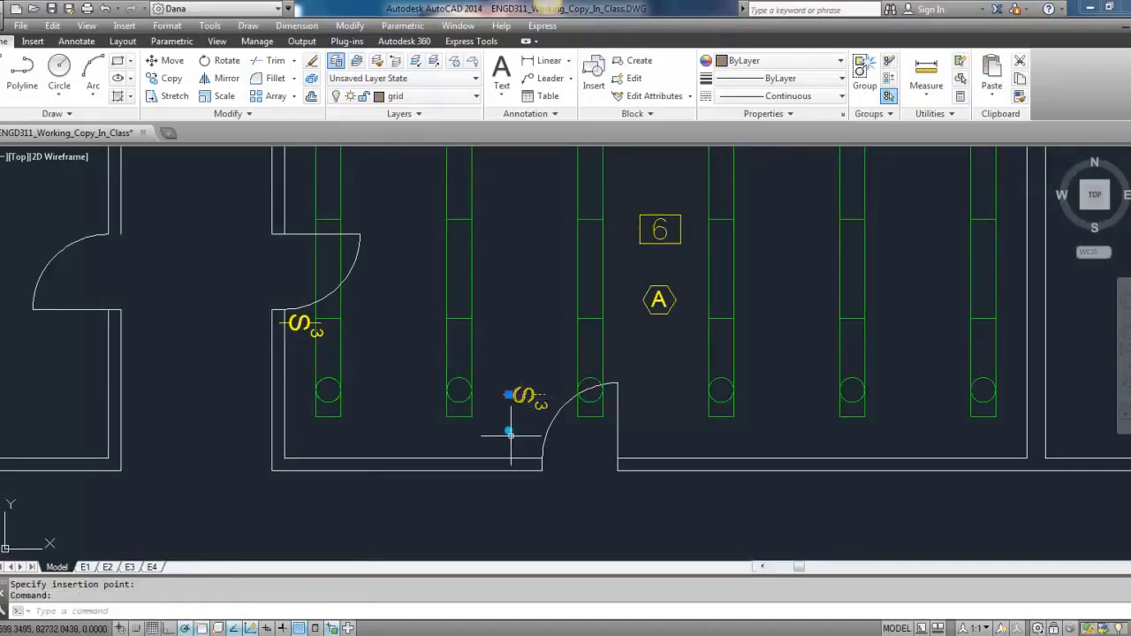
click(509, 430)
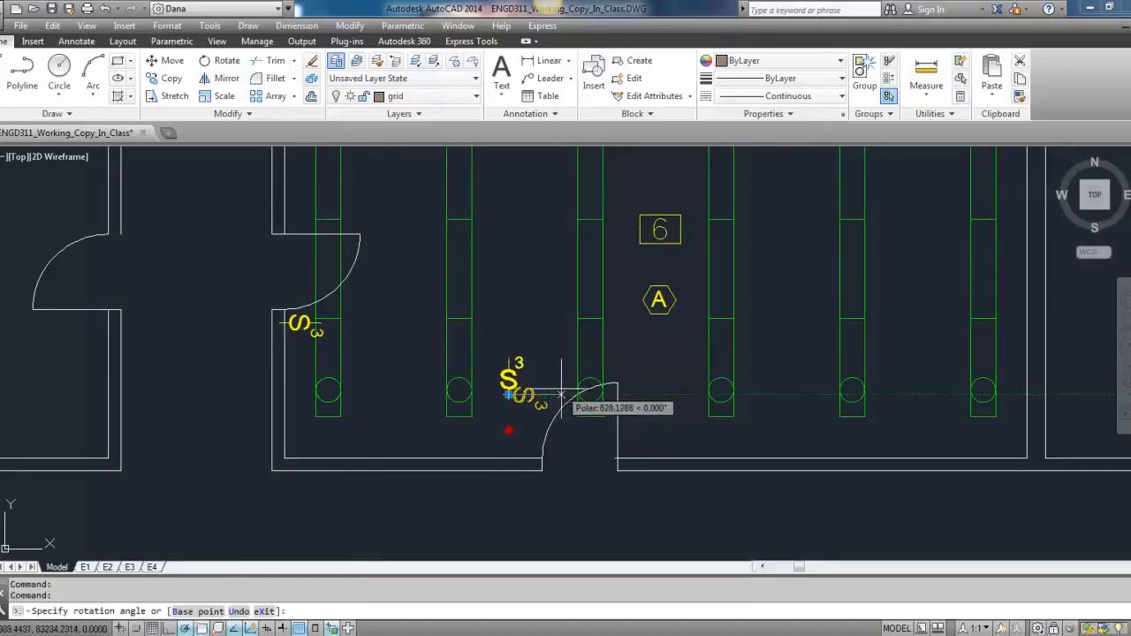
click(554, 393)
Move the copied three-way switch down onto the inner face of the south wall, close to the west side of the south door.
click(509, 395)
scroll(518, 442, up, 6)
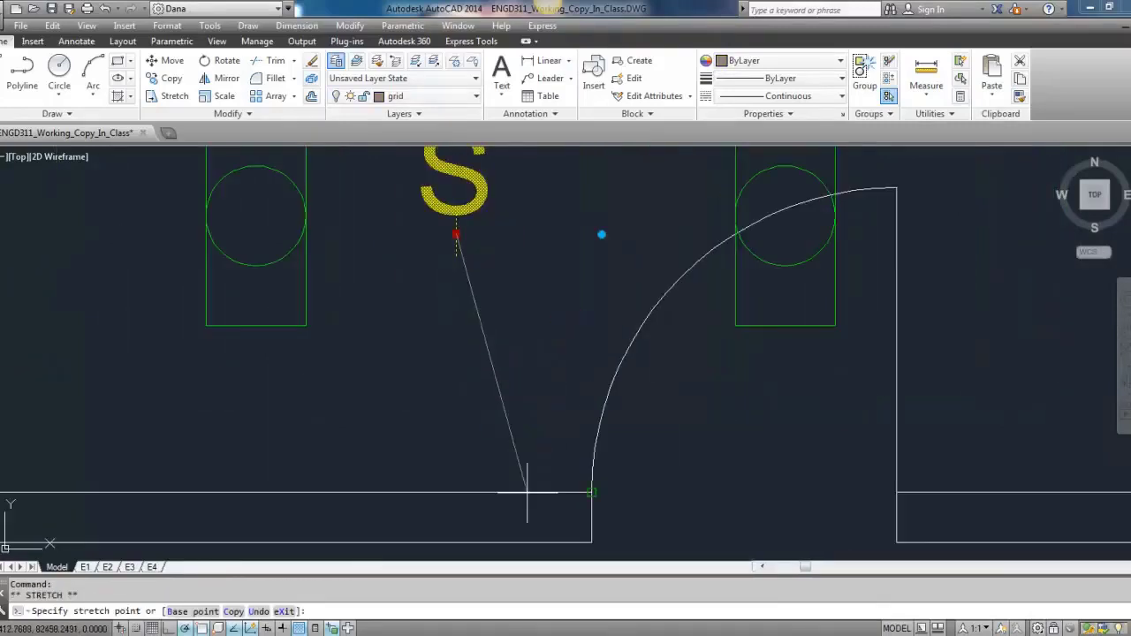
click(456, 493)
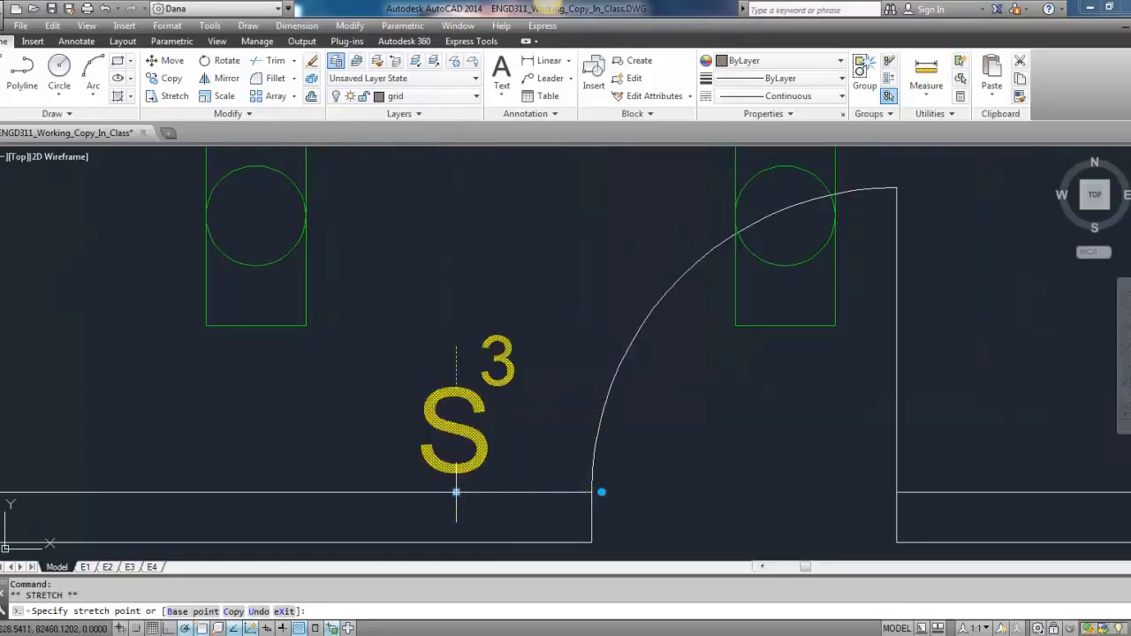
click(456, 492)
click(530, 493)
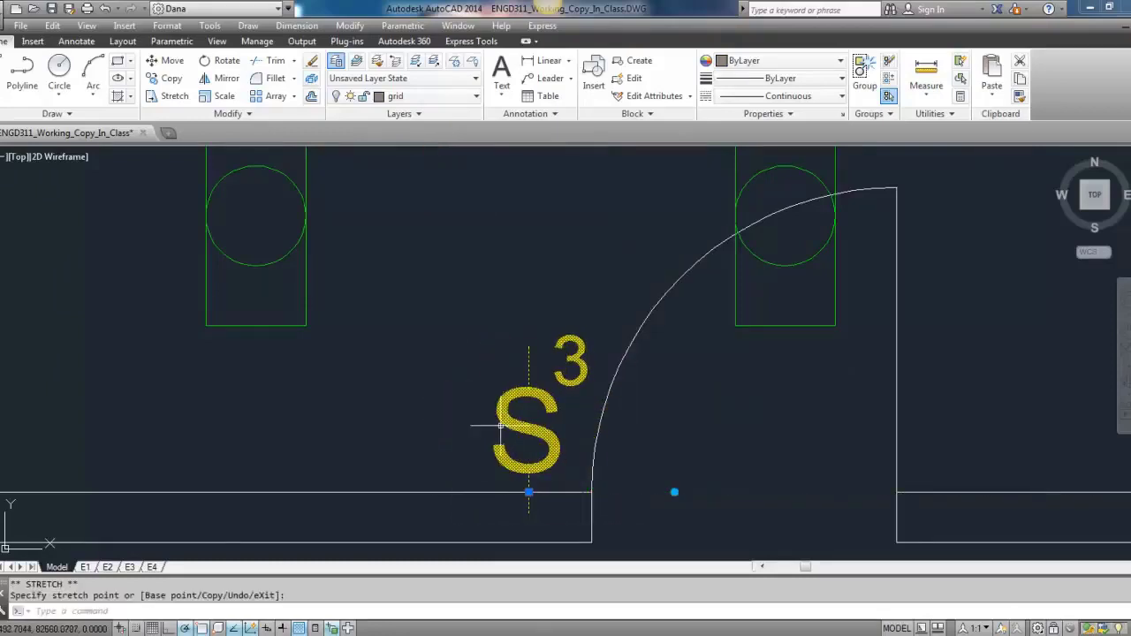
scroll(479, 377, down, 5)
key(Escape)
scroll(462, 351, down, 2)
scroll(450, 299, down, 2)
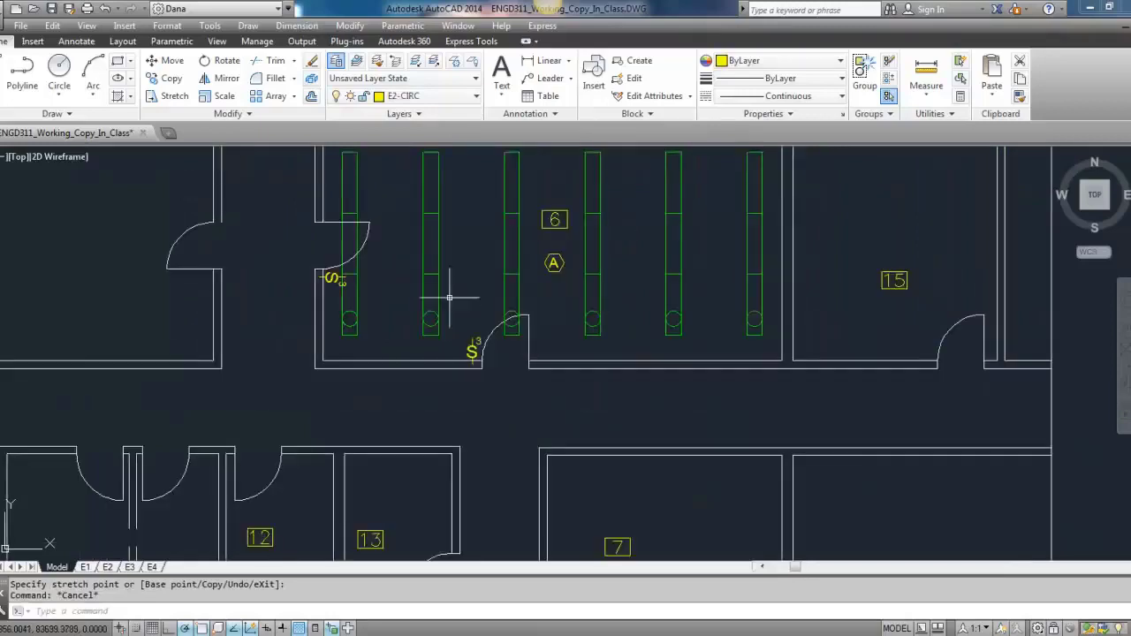
Draw horizontal circuit lines on layer E2-CIRC linking the circles of the first three luminaire columns from the west in room 6.
middle_drag(450, 298, 414, 371)
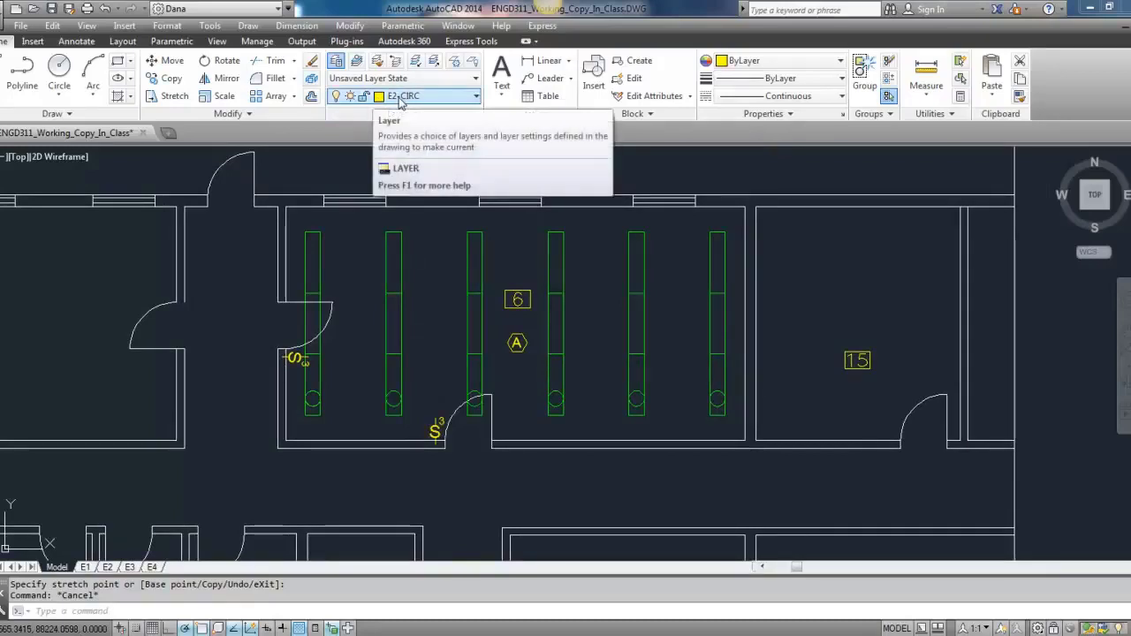
text(l)
key(Return)
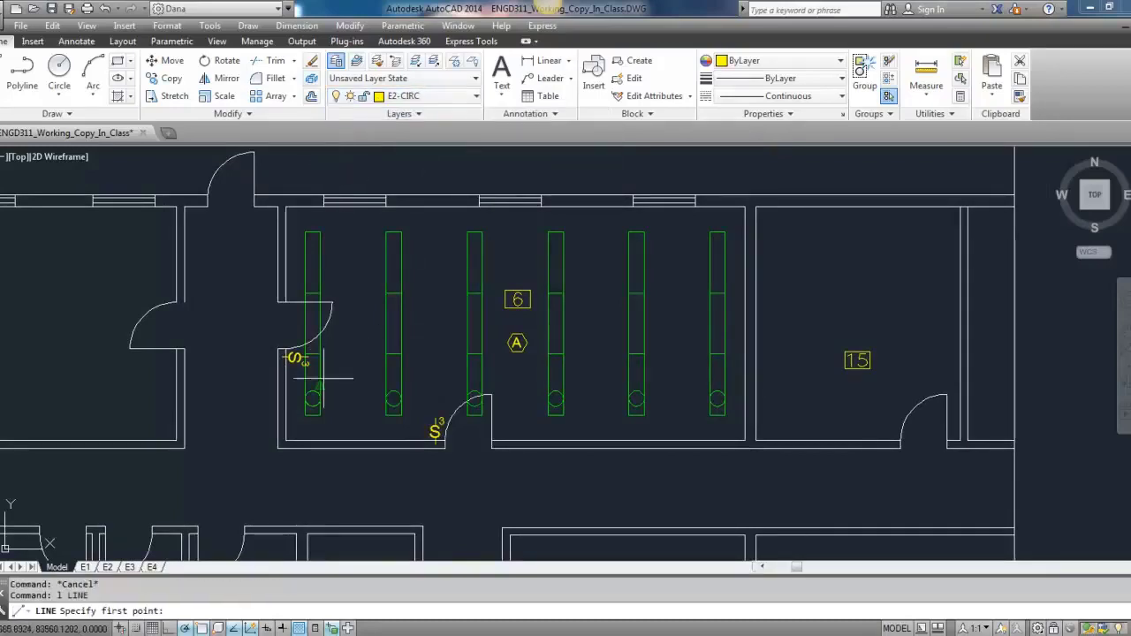
scroll(318, 379, up, 2)
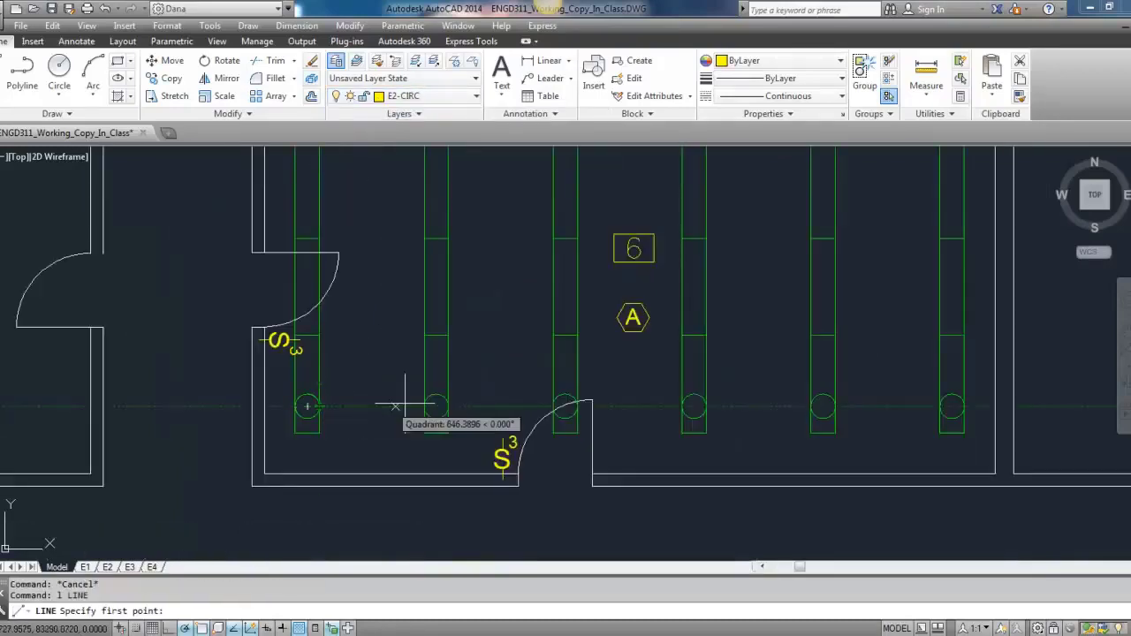
click(325, 406)
click(436, 407)
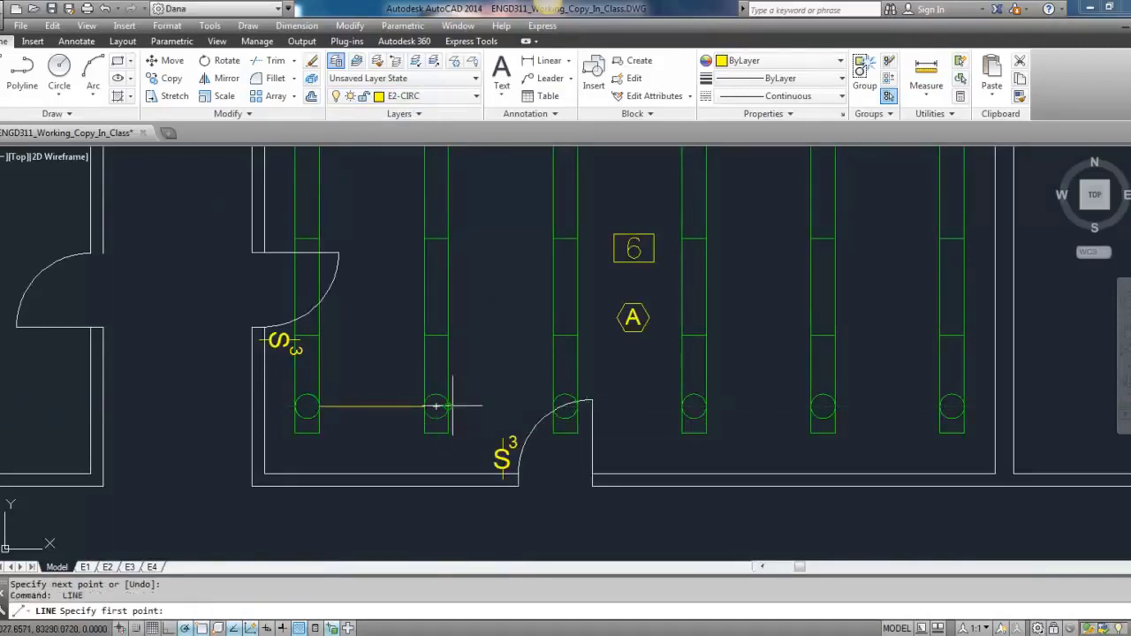
click(556, 407)
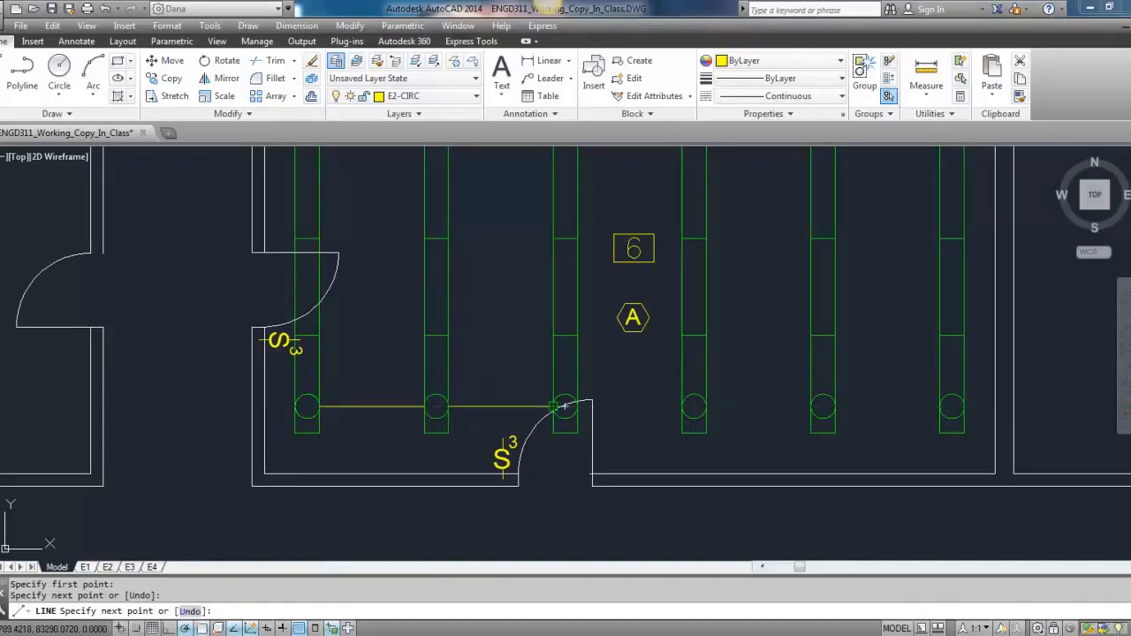
key(Return)
Continue the circuit with line segments from the third luminaire circle to the fourth and from the fourth to the fifth.
key(Return)
click(581, 406)
click(682, 406)
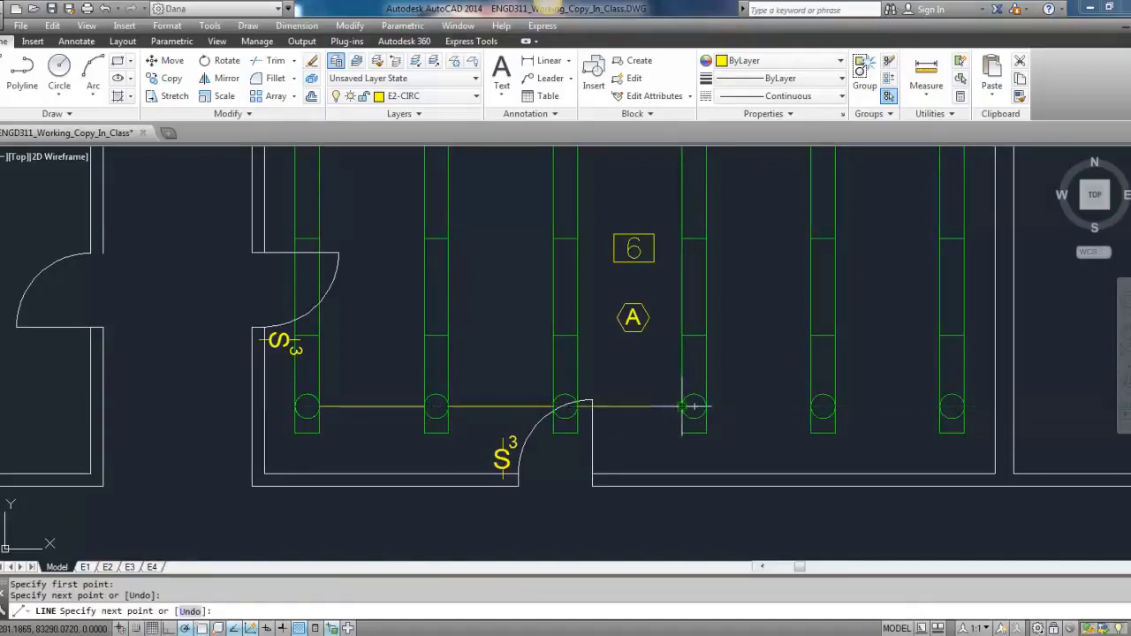
key(Return)
key(Return)
middle_drag(740, 398, 549, 388)
click(516, 397)
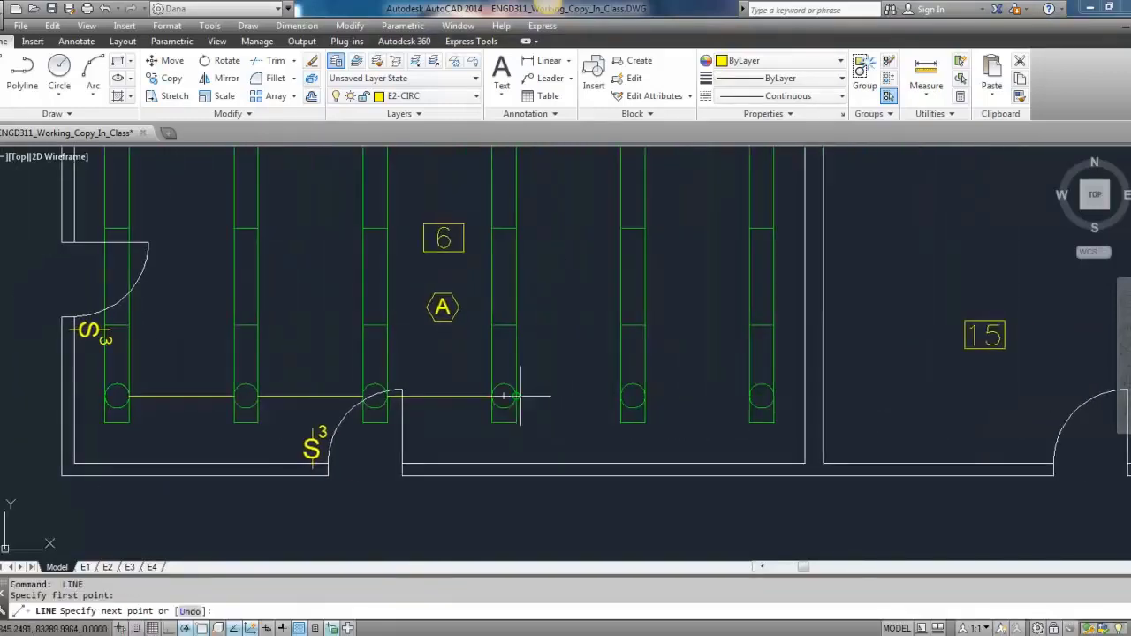
click(633, 396)
key(Return)
Draw the last horizontal circuit line between the circles of the fifth and sixth luminaire columns.
key(Return)
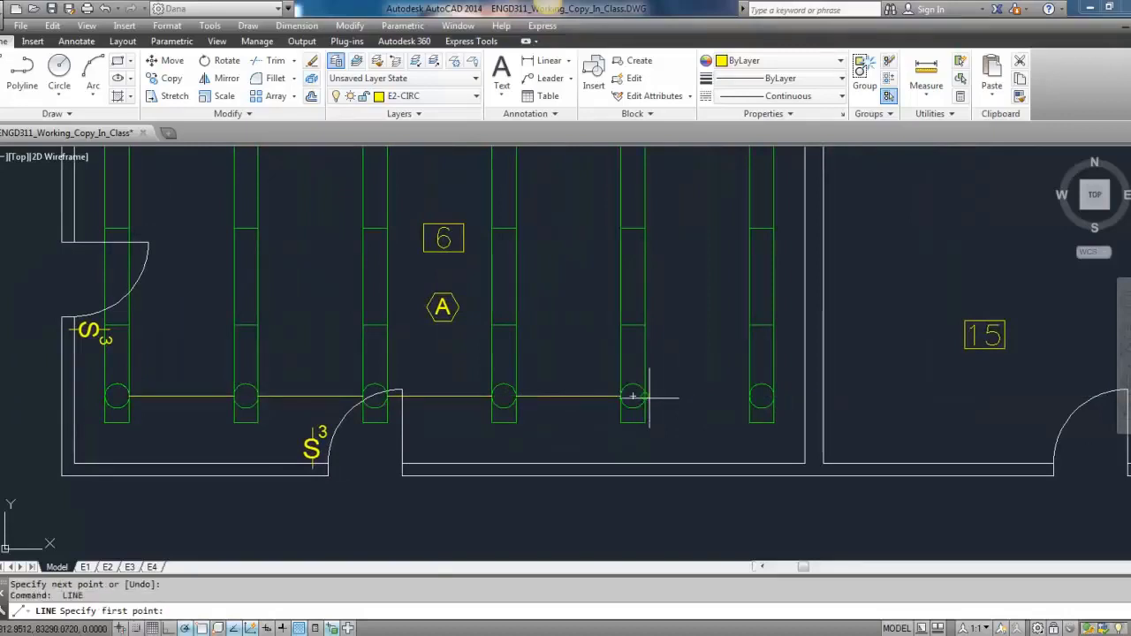
click(645, 397)
click(750, 397)
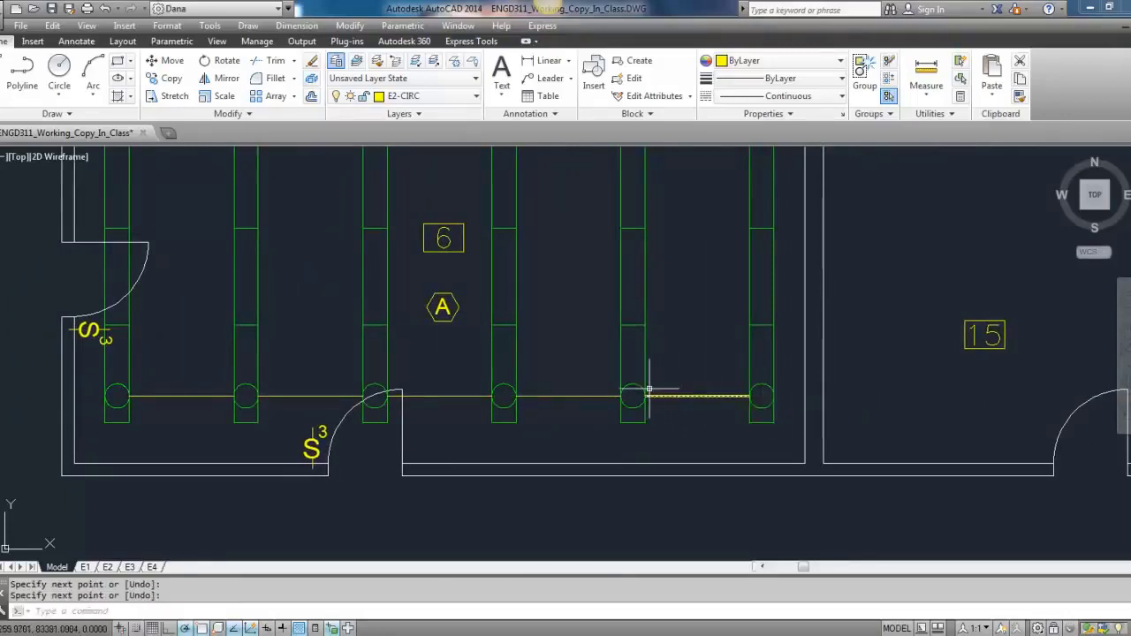
scroll(649, 389, down, 2)
key(Escape)
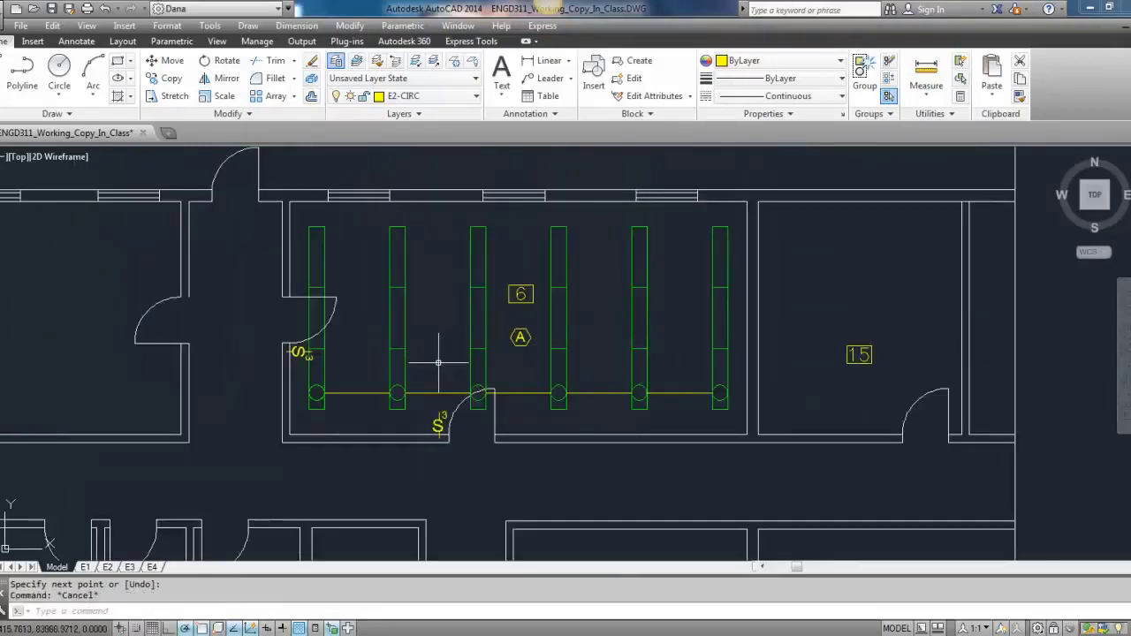
Draw an L-shaped circuit line from the south switch's base west inside the wall, then up to the second luminaire column's circle.
scroll(435, 423, up, 2)
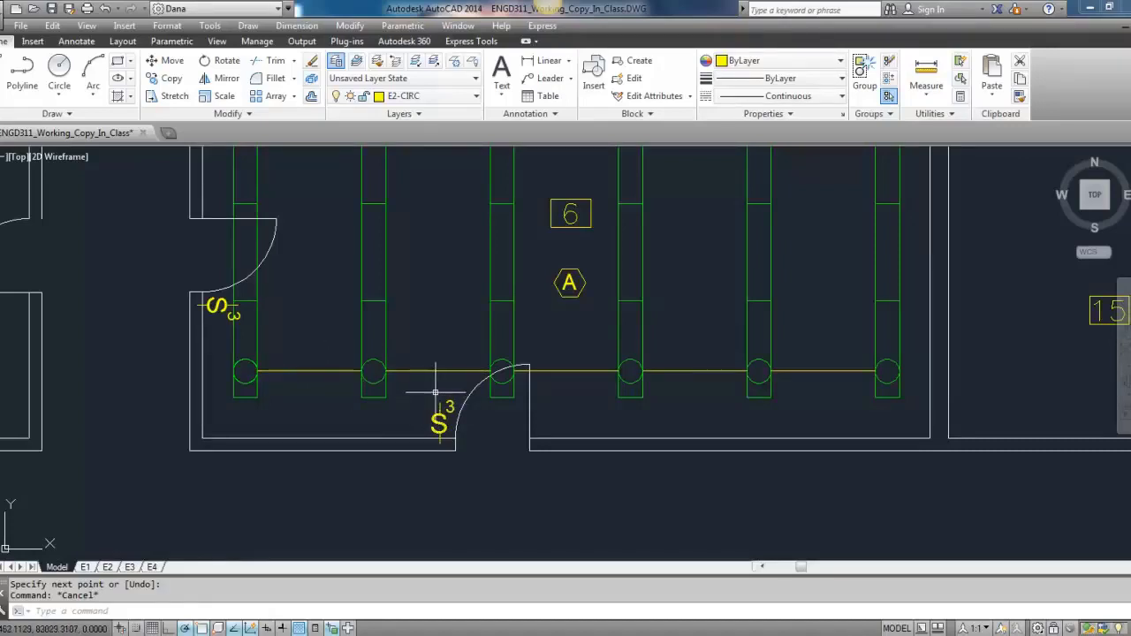
text(l)
key(Return)
scroll(442, 424, up, 2)
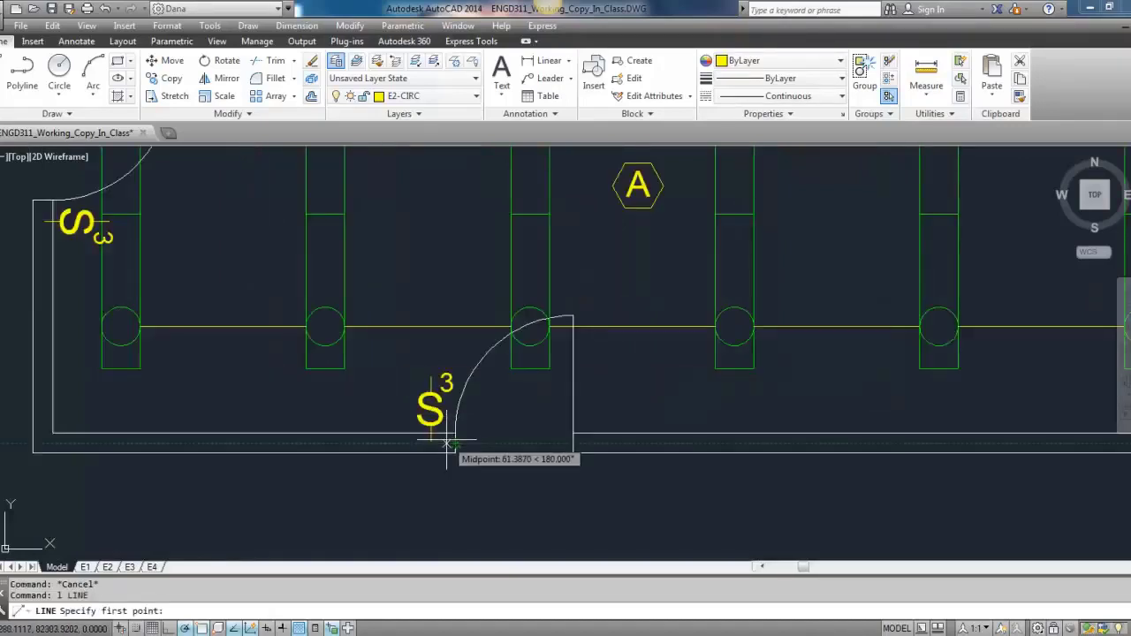
middle_drag(449, 448, 380, 440)
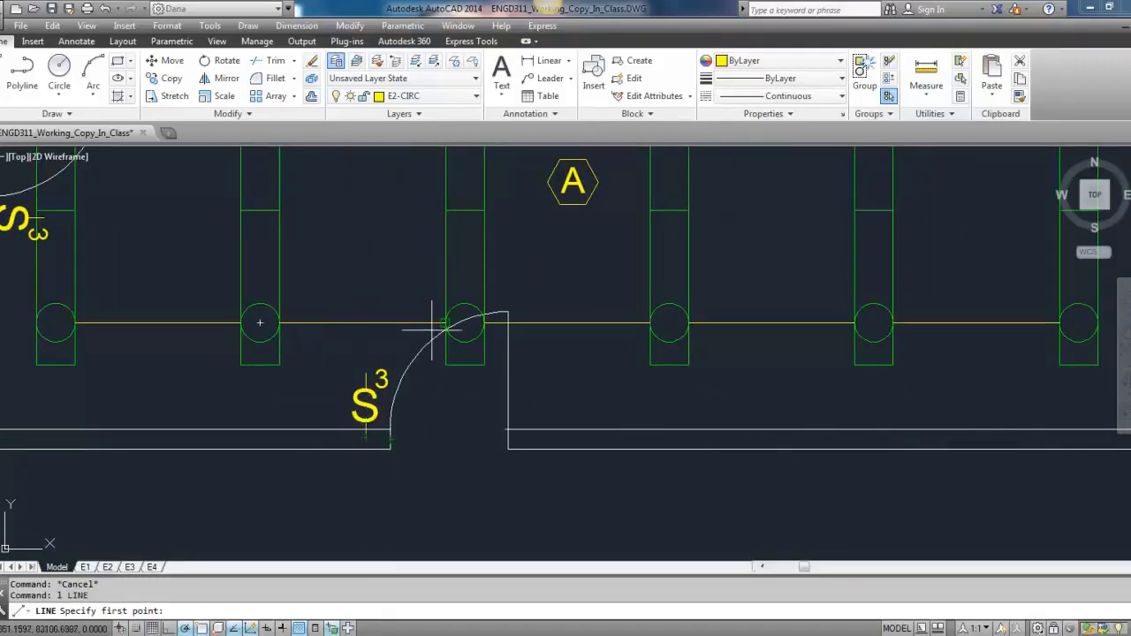
click(366, 437)
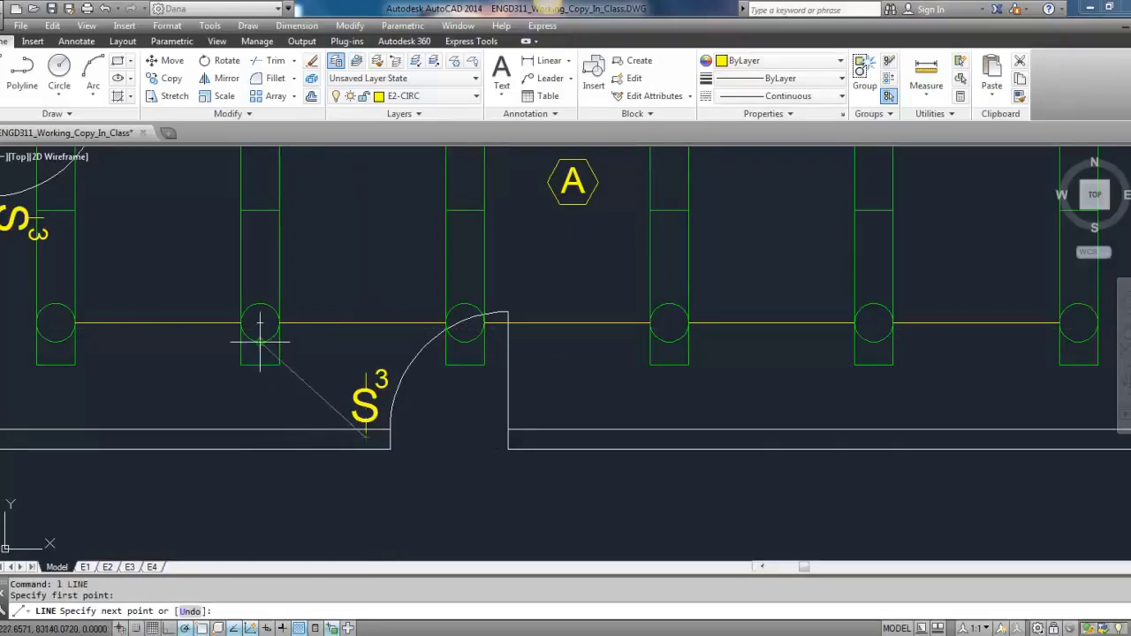
click(261, 436)
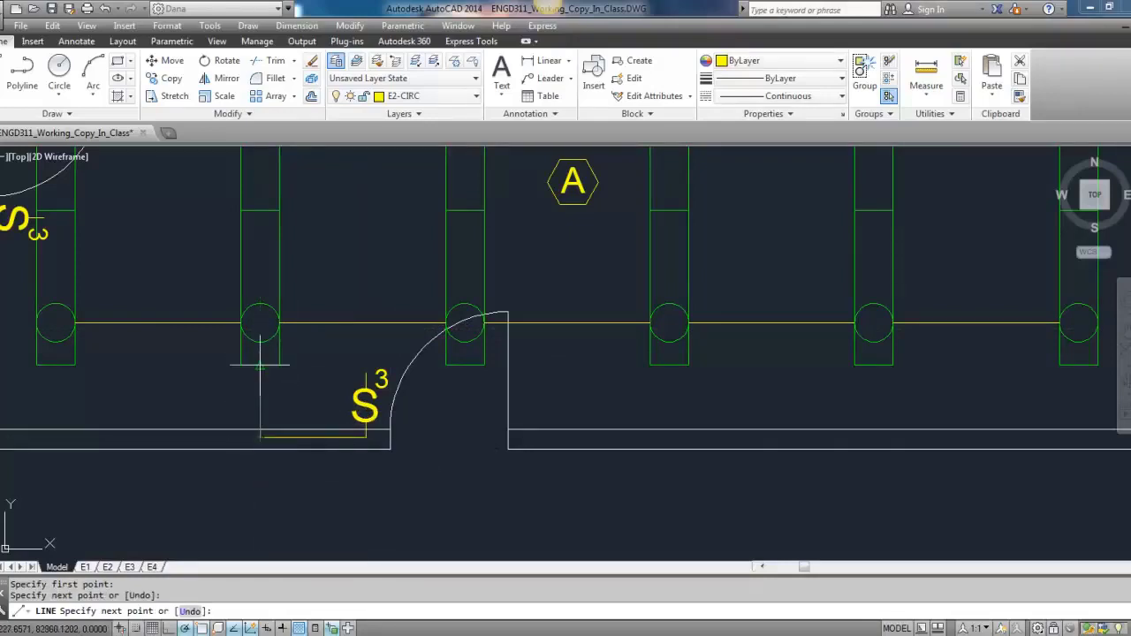
click(259, 324)
key(Return)
Draw an L-shaped circuit line from the west switch's base down inside the wall, then east to the first luminaire column's circle.
scroll(311, 406, down, 4)
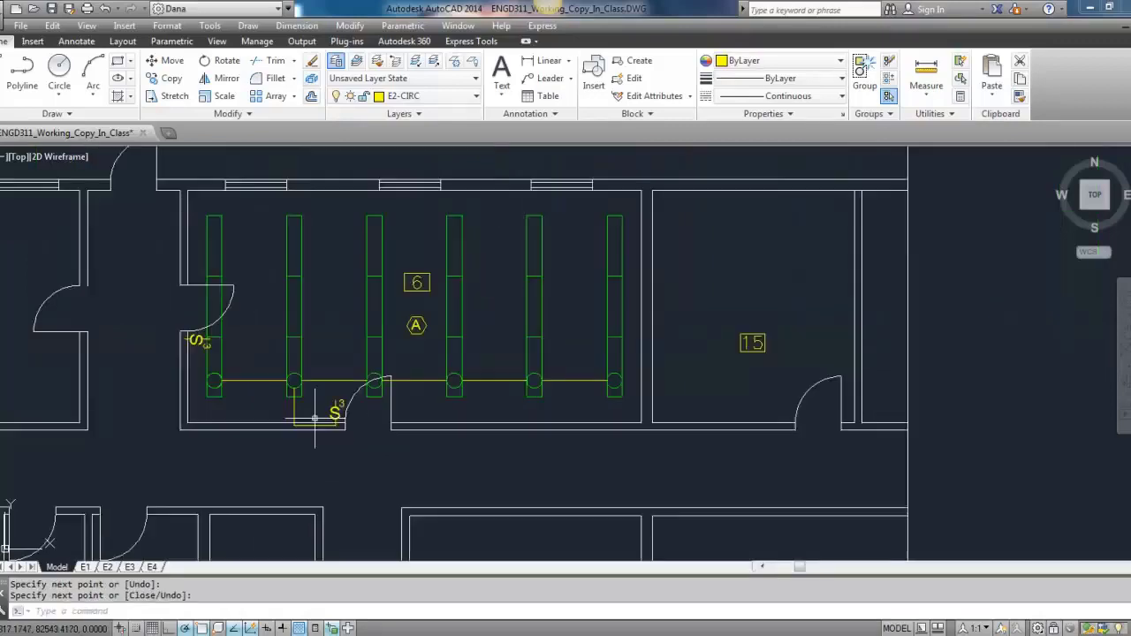
middle_drag(292, 410, 392, 421)
scroll(403, 424, up, 2)
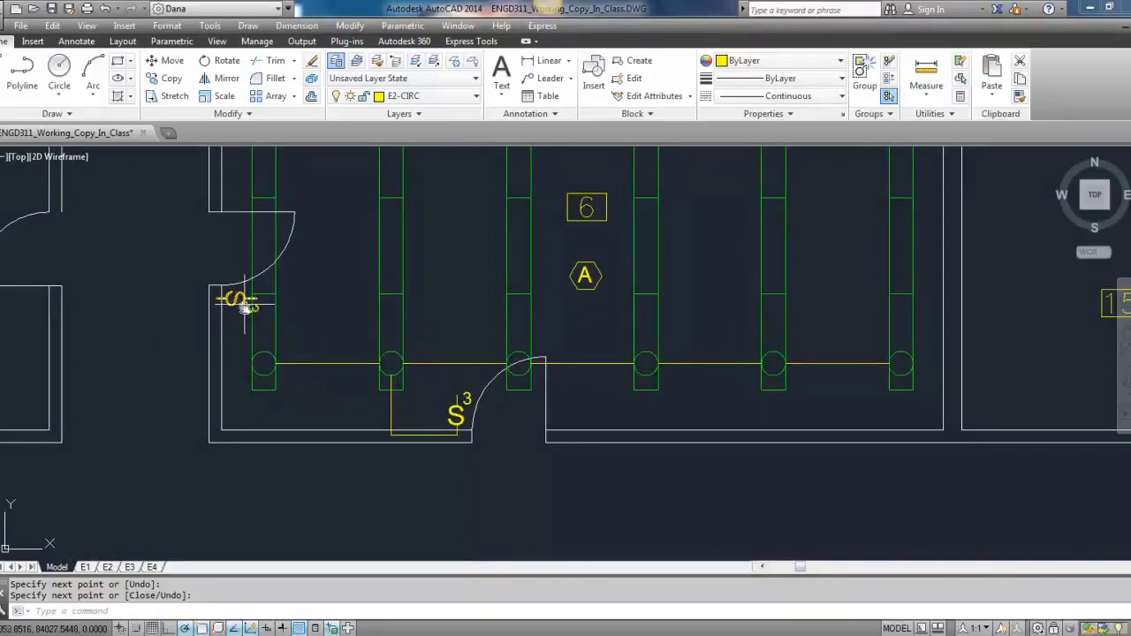
middle_drag(245, 303, 283, 353)
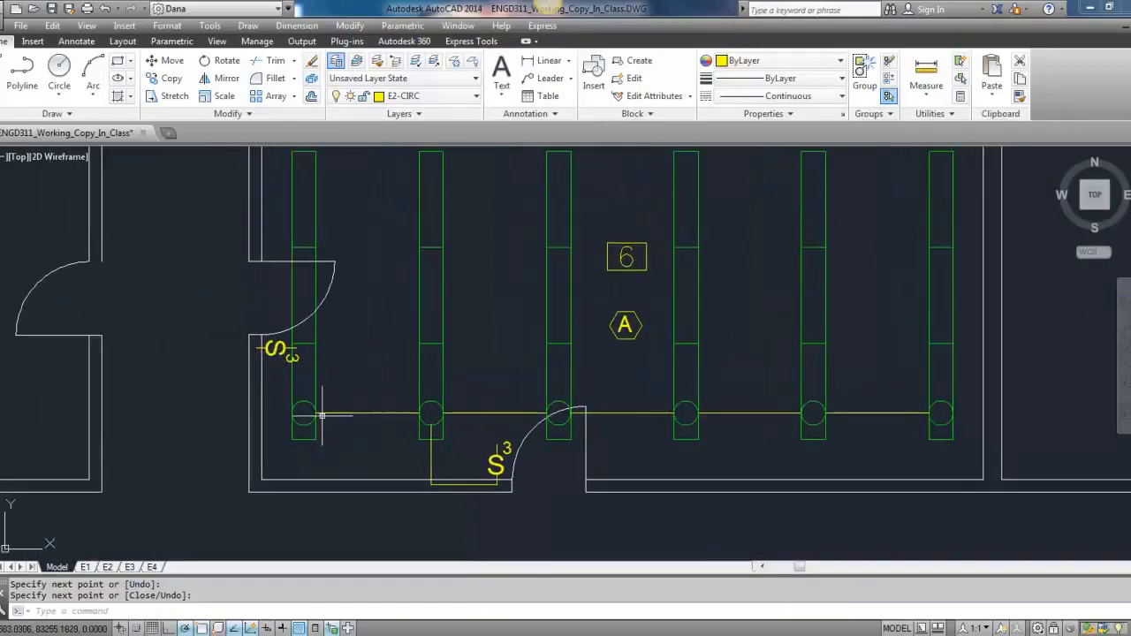
scroll(285, 402, up, 4)
key(Return)
key(Return)
click(213, 267)
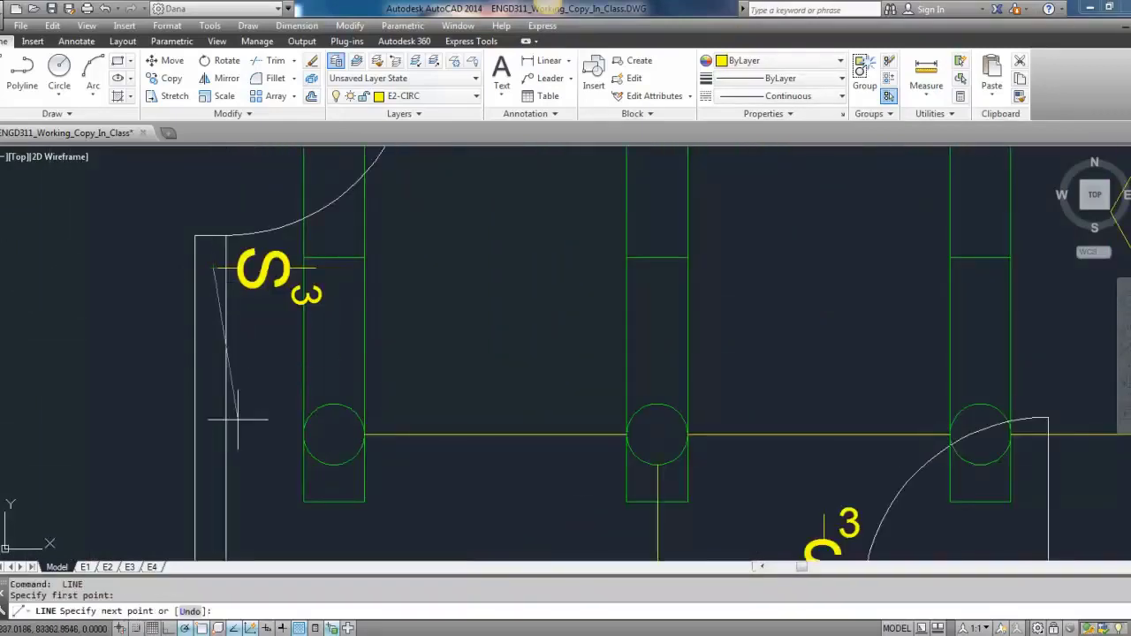
click(213, 433)
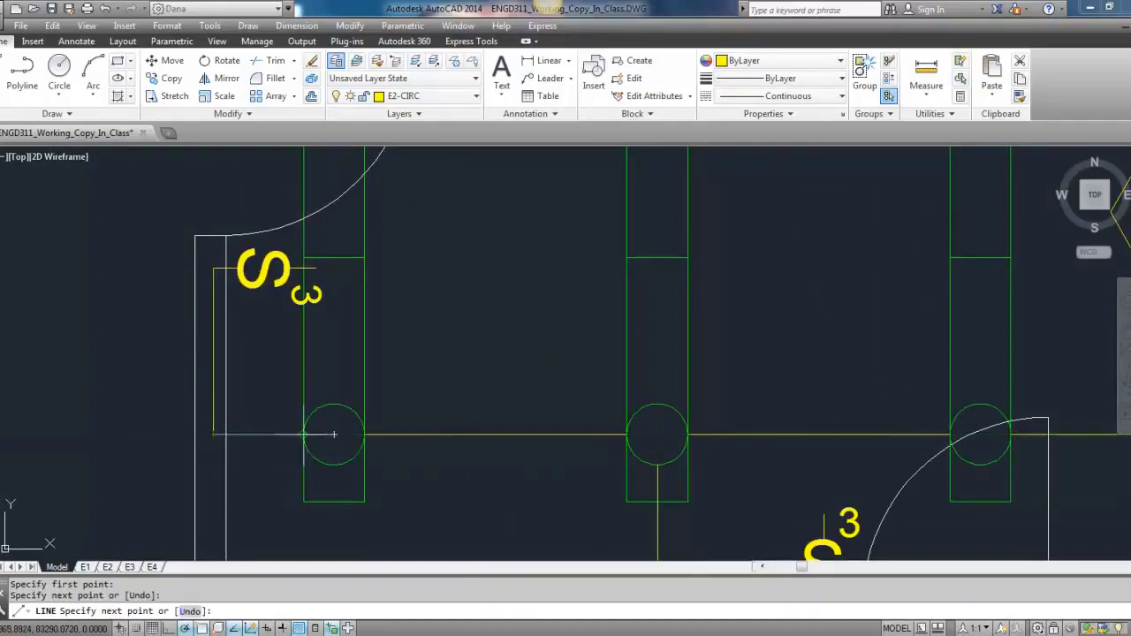
click(304, 394)
scroll(309, 389, down, 4)
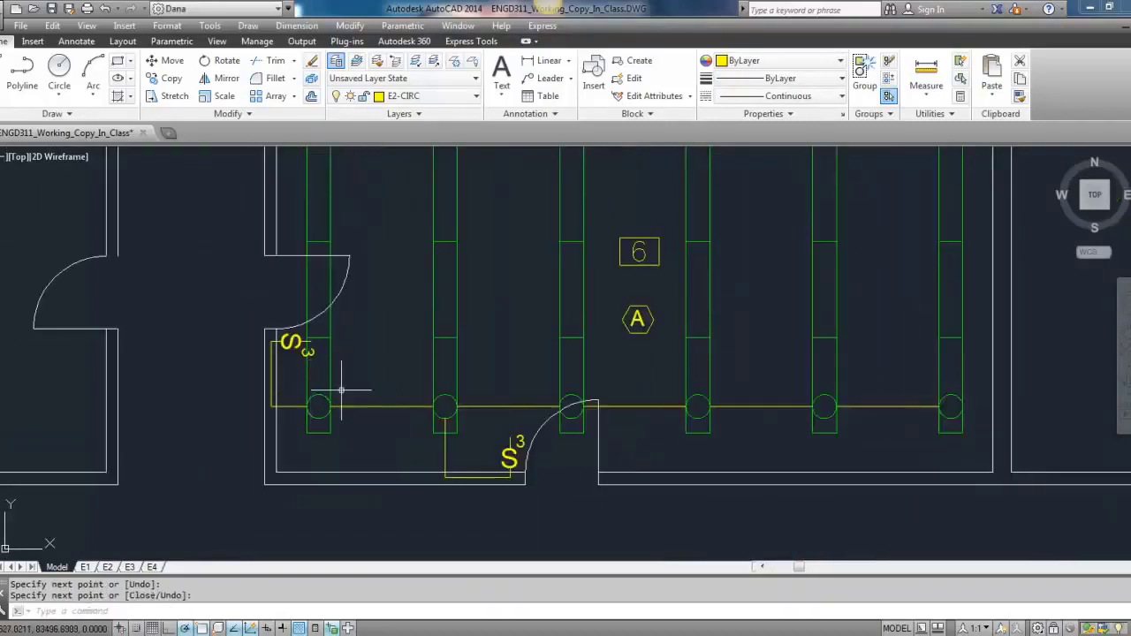
mouse_move(372, 395)
middle_down()
mouse_move(372, 348)
mouse_move(313, 414)
middle_up()
scroll(326, 392, down, 2)
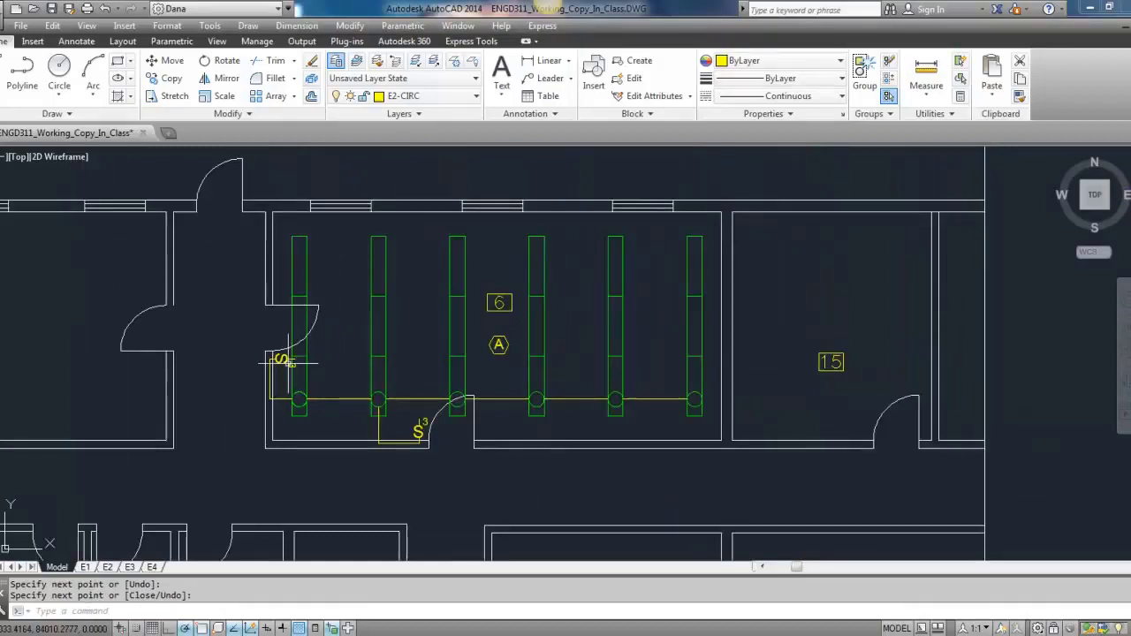
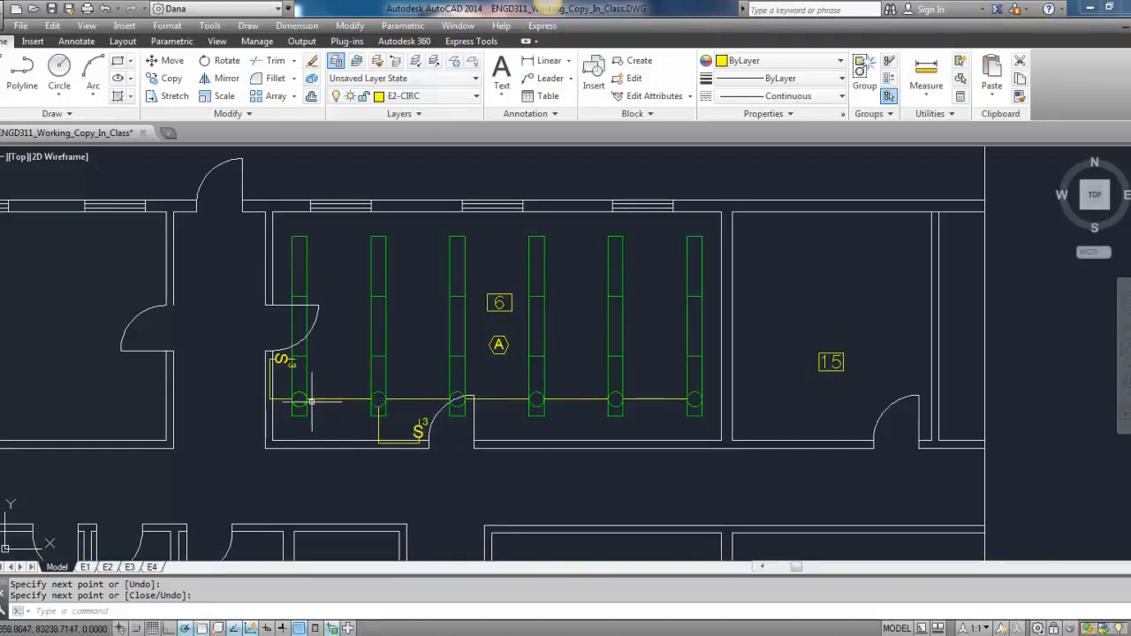
Copy the LP3-3 circuit label from the symbol legend to just above the circuit line, east of room 6's first luminaire circle.
scroll(511, 356, down, 2)
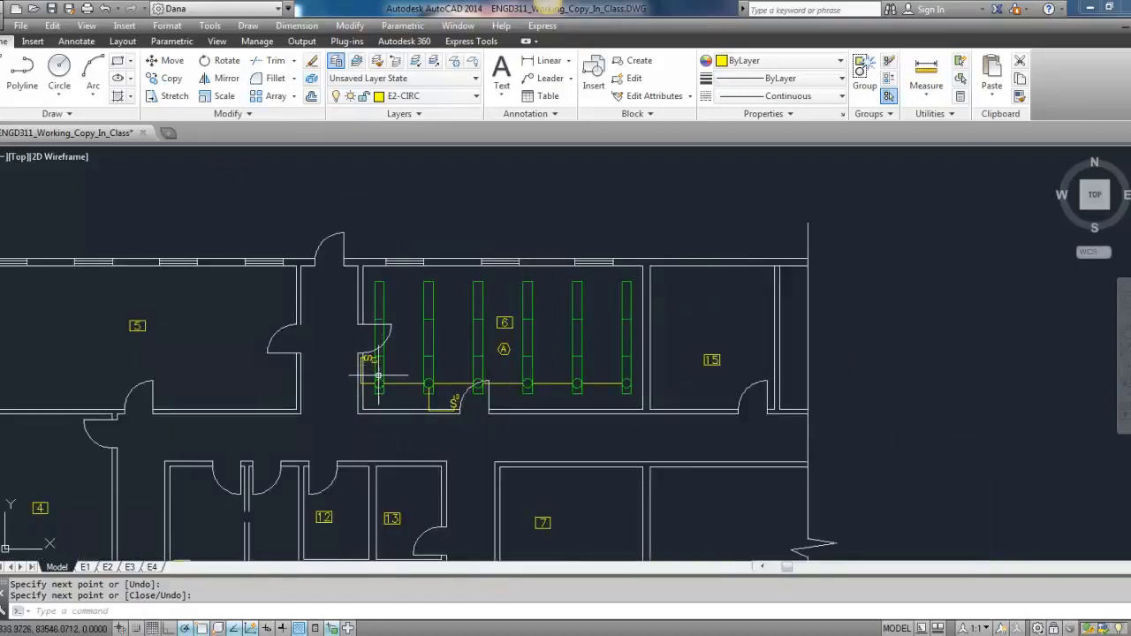
middle_drag(378, 377, 458, 343)
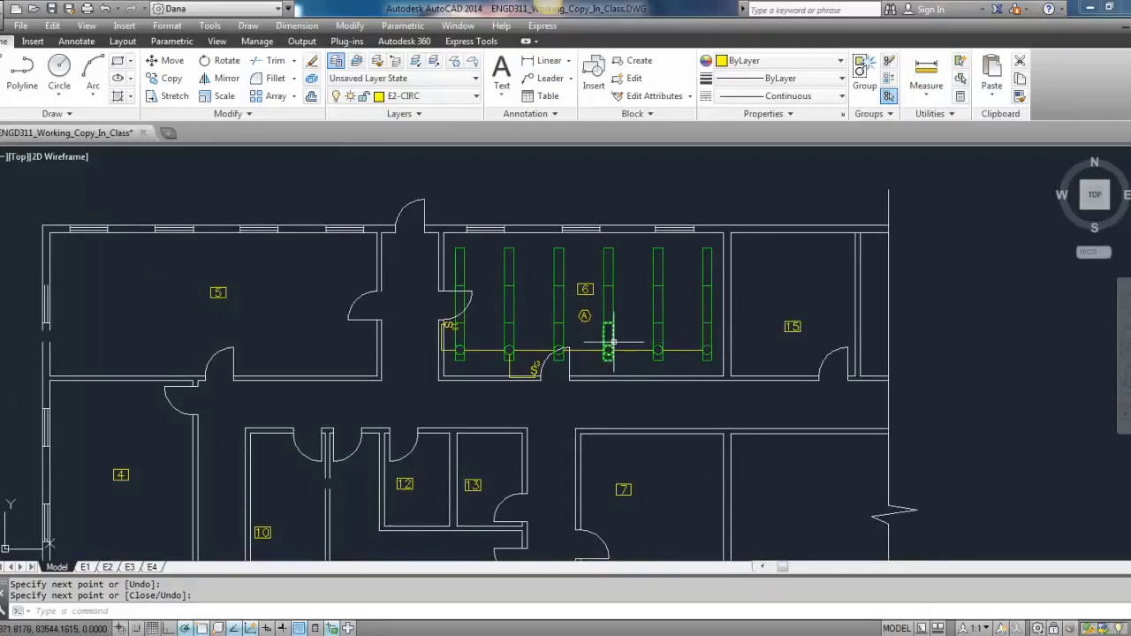
scroll(557, 345, down, 2)
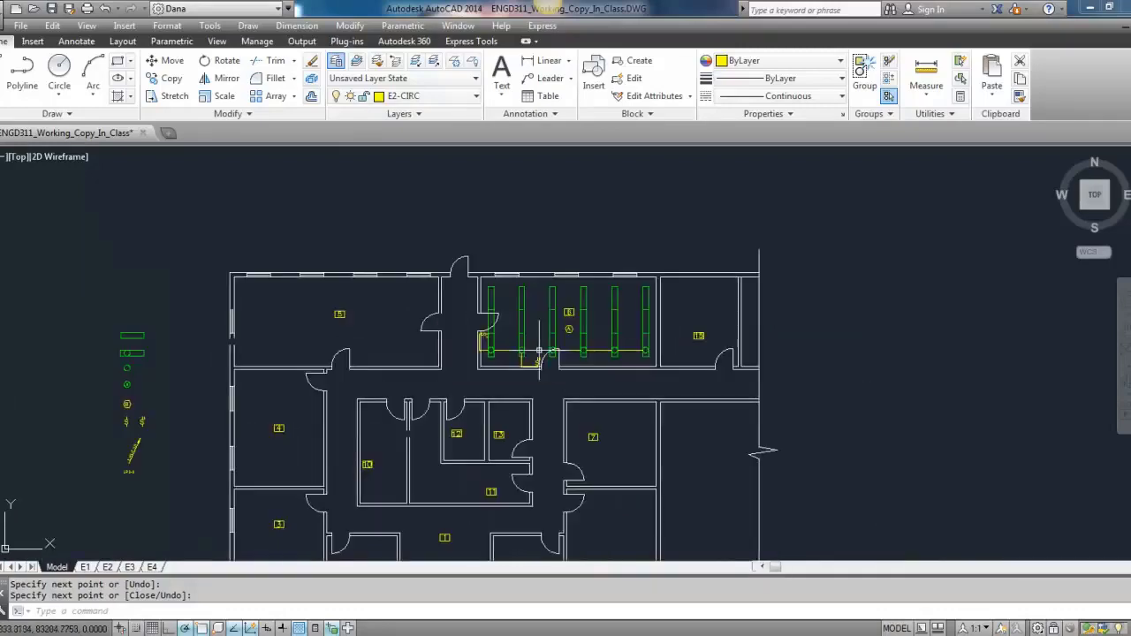
key(Escape)
scroll(128, 498, up, 3)
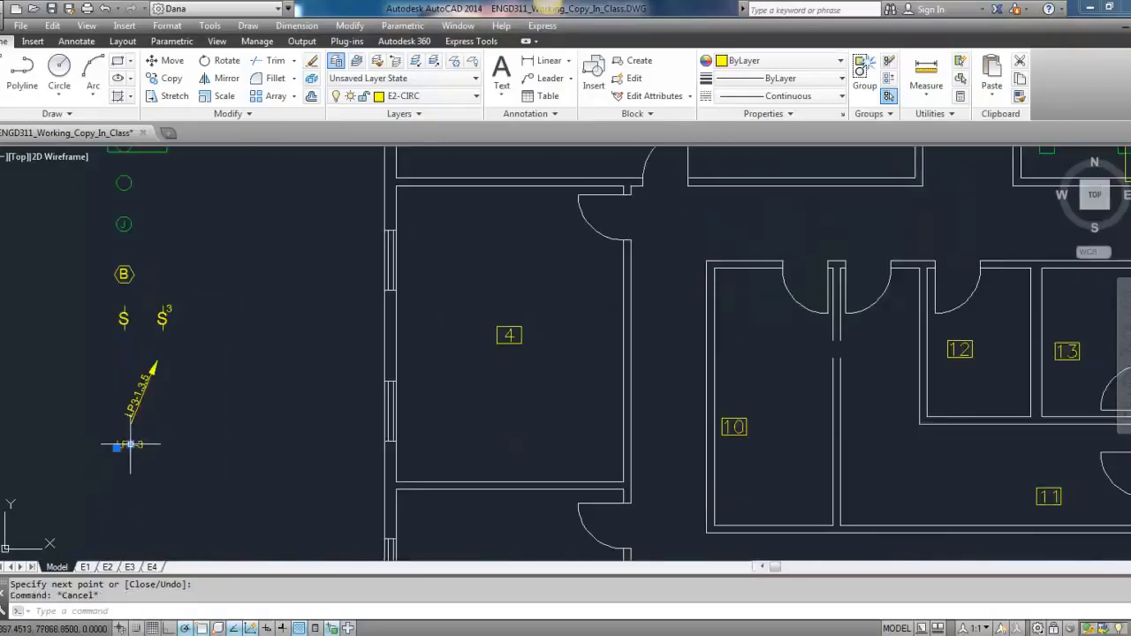
click(124, 447)
key(ctrl+c)
key(ctrl+v)
middle_drag(616, 331, 275, 480)
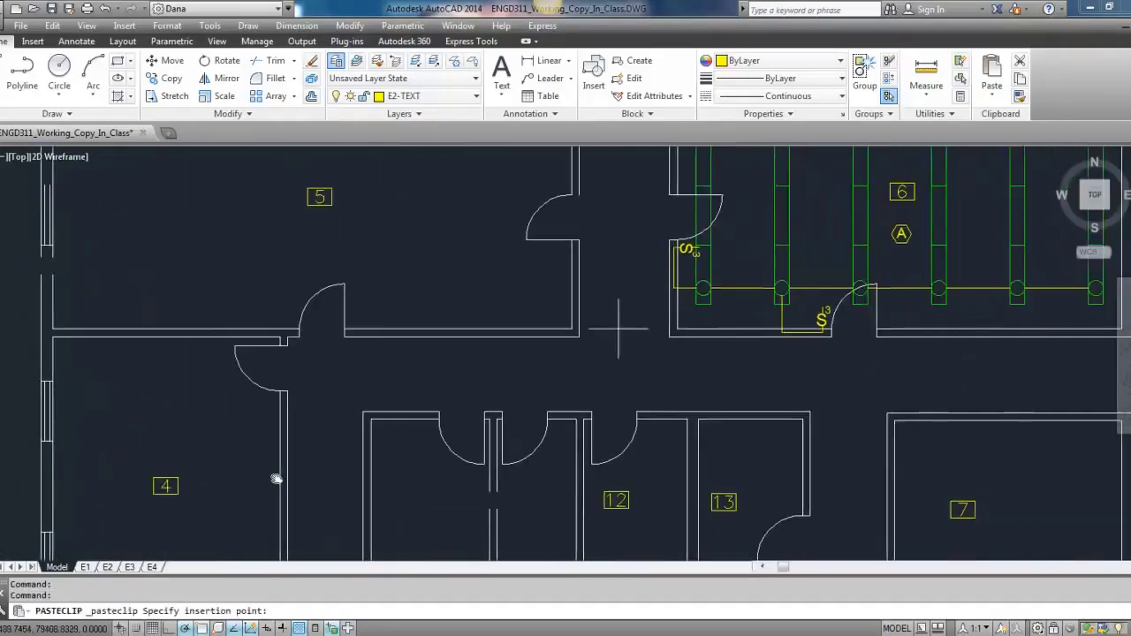
middle_drag(596, 354, 239, 427)
scroll(387, 341, up, 8)
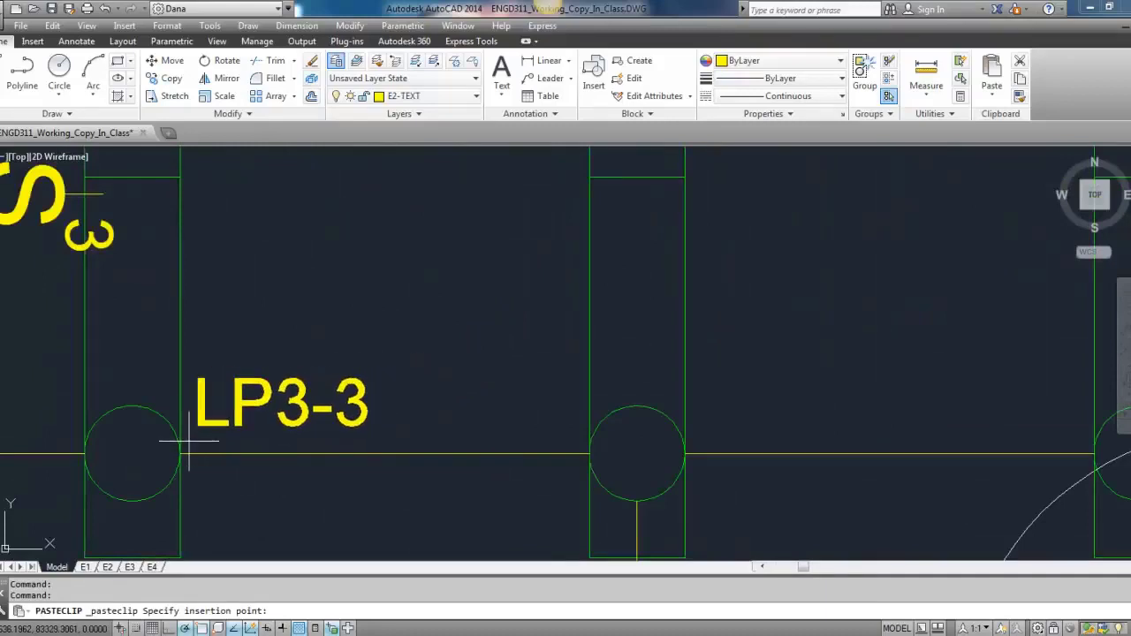
click(194, 390)
scroll(237, 400, down, 2)
scroll(281, 393, down, 4)
middle_drag(291, 391, 371, 381)
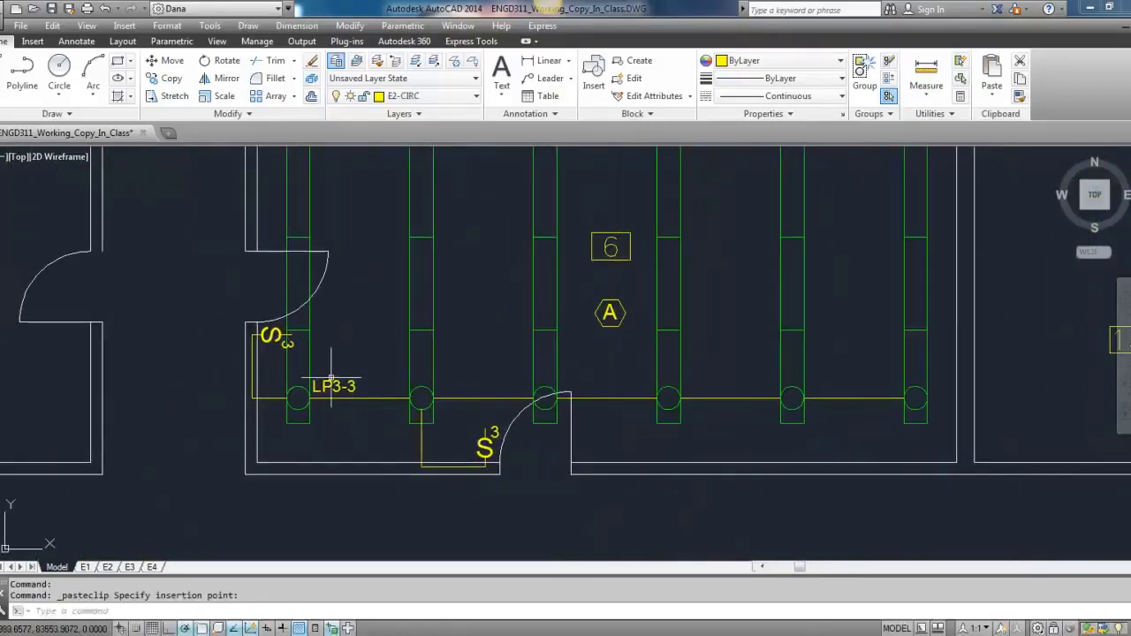
Change the circuit label text beside the first luminaire circle to LP3-1.
scroll(366, 398, up, 4)
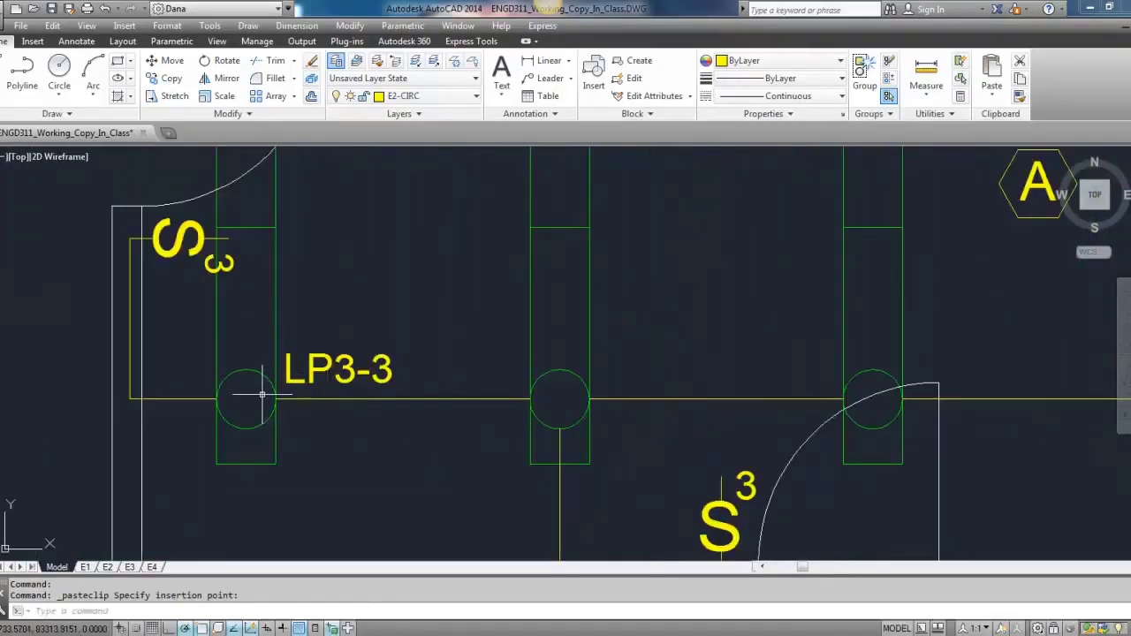
click(311, 368)
click(310, 371)
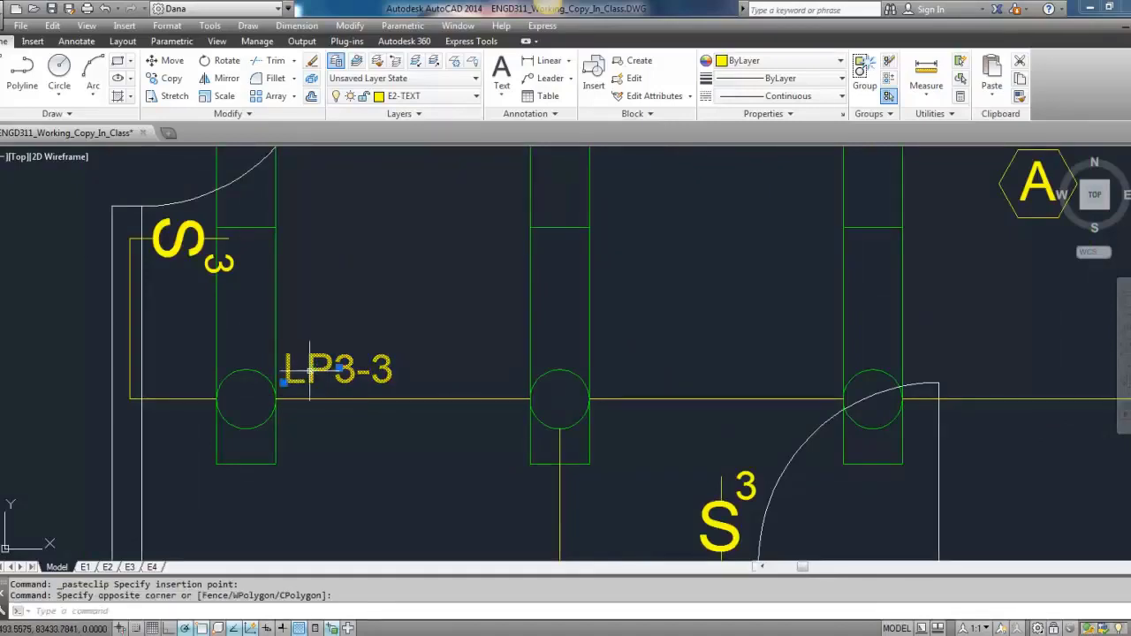
double_click(341, 372)
click(371, 371)
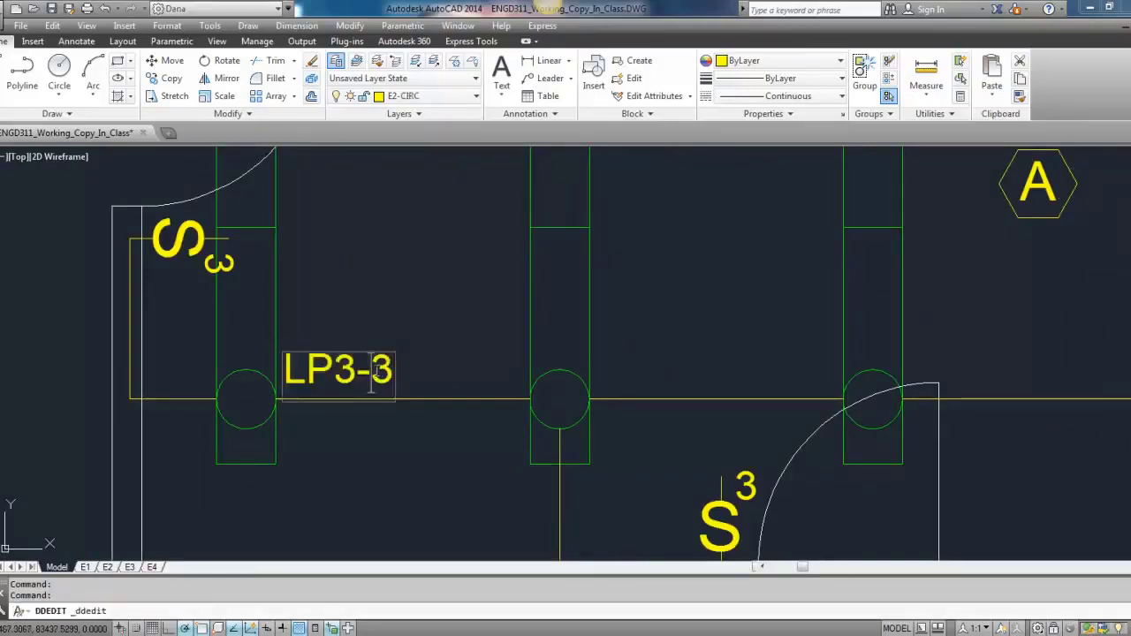
drag(372, 372, 390, 372)
text(1)
click(424, 346)
scroll(395, 342, down, 2)
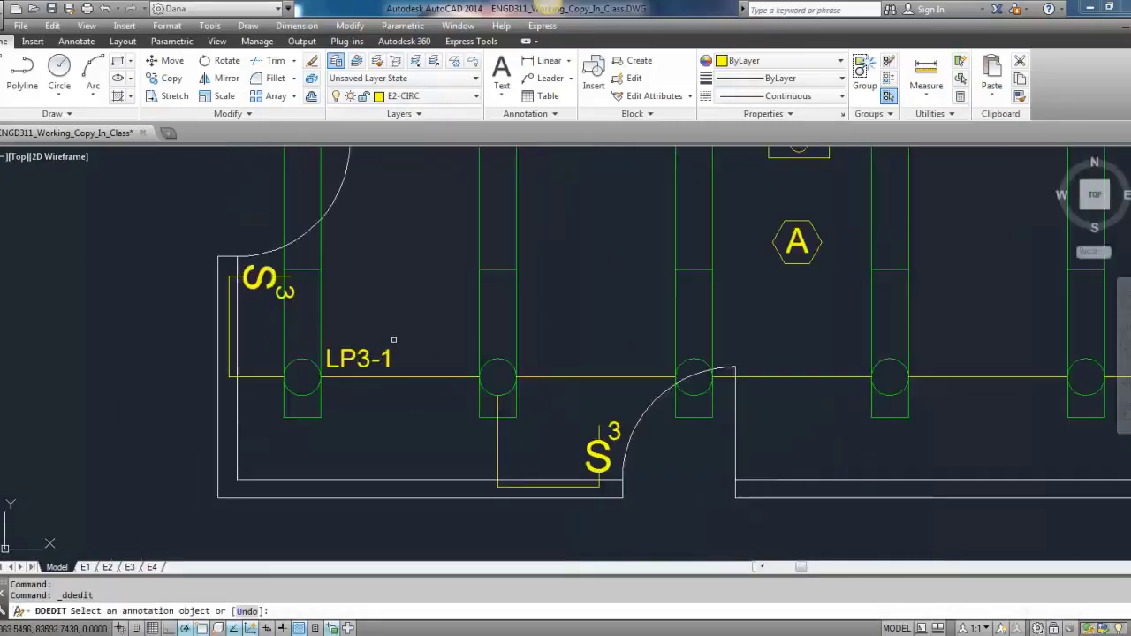
key(Escape)
middle_drag(396, 326, 322, 335)
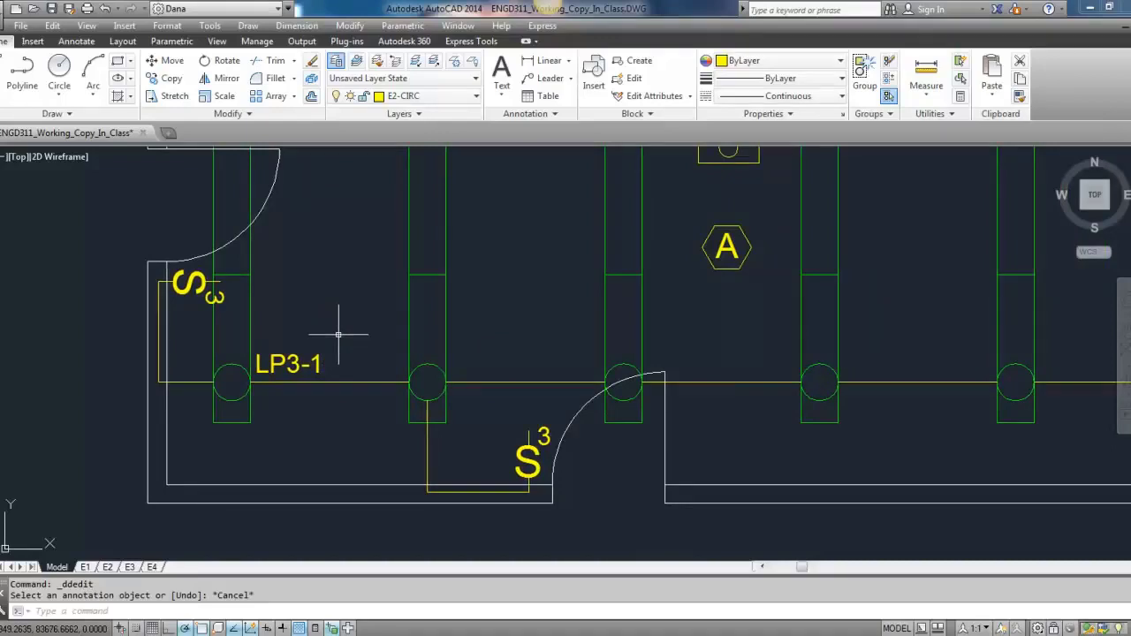
click(290, 363)
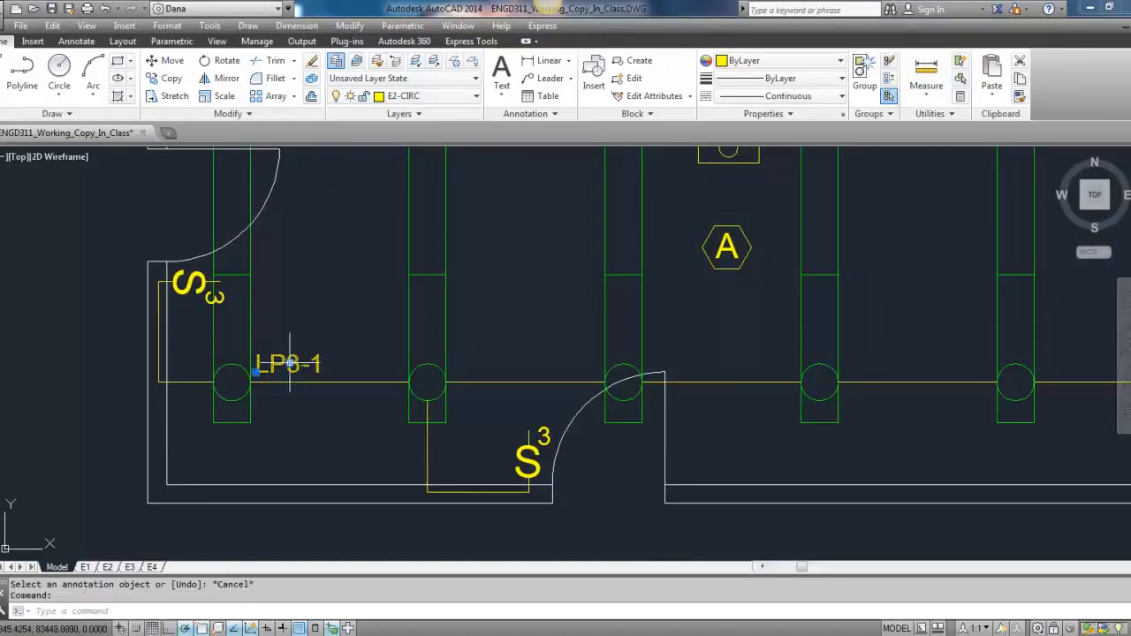
key(ctrl+c)
key(ctrl+v)
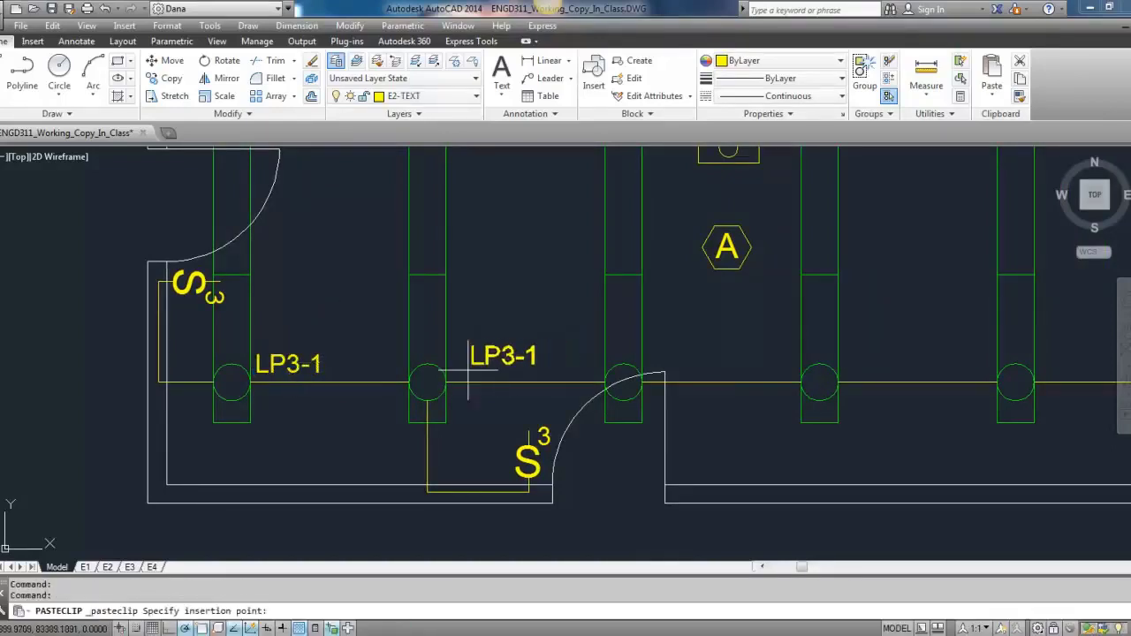
key(Escape)
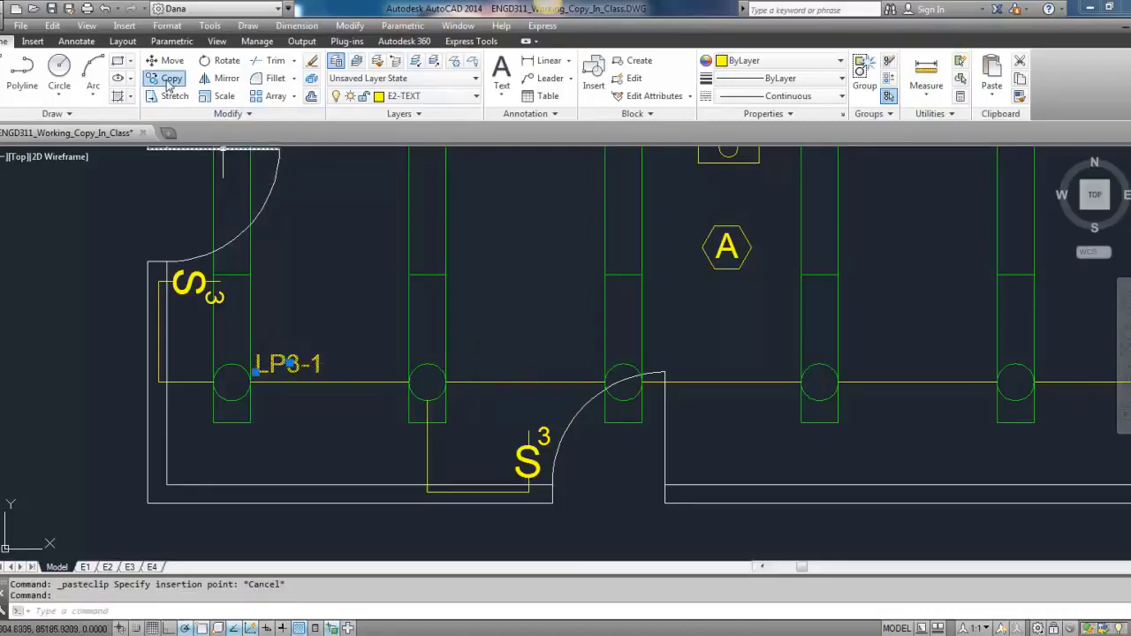
Copy the LP3-1 label from the first luminaire circle's center to the same relative position at the other five circles in room 6.
click(167, 77)
click(231, 382)
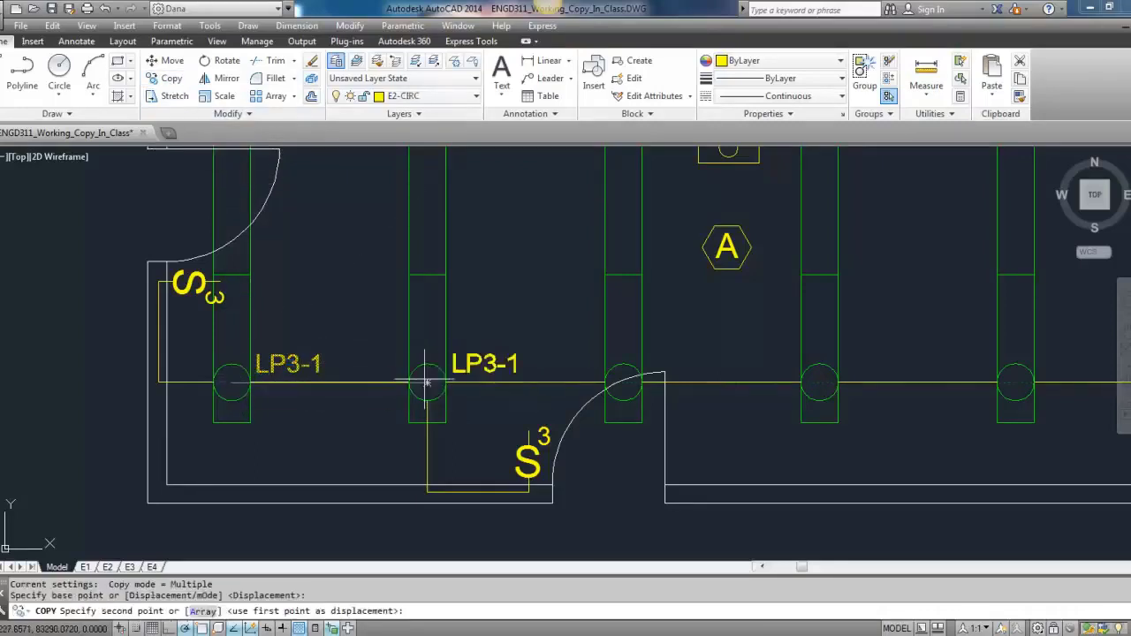
click(427, 382)
click(623, 382)
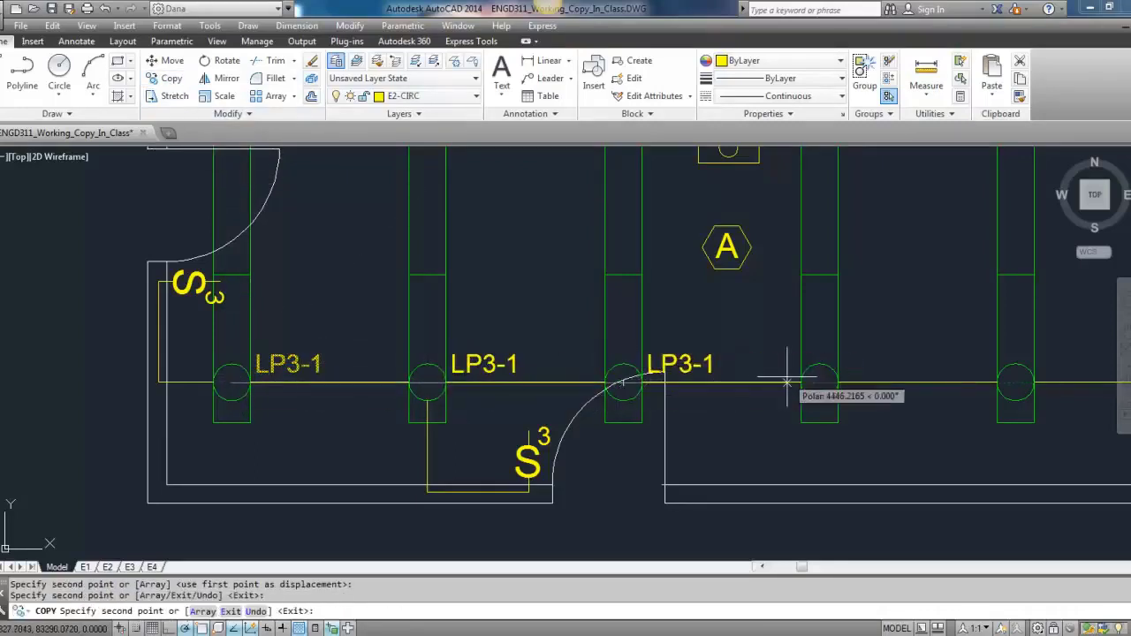
click(820, 382)
middle_drag(734, 365, 306, 379)
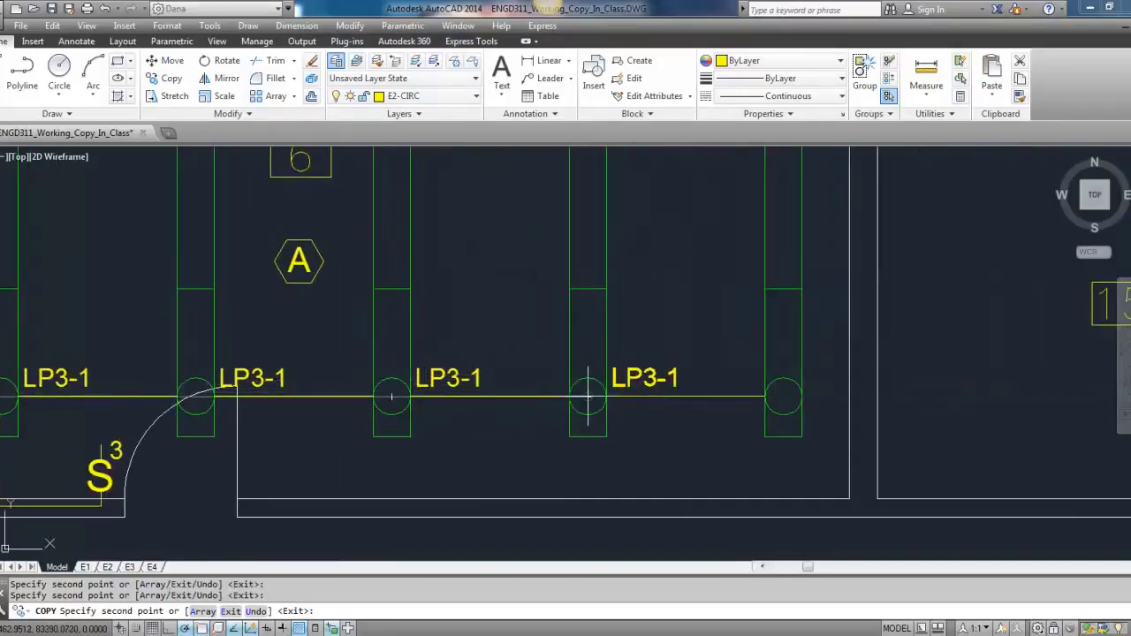
click(588, 397)
click(783, 397)
key(Escape)
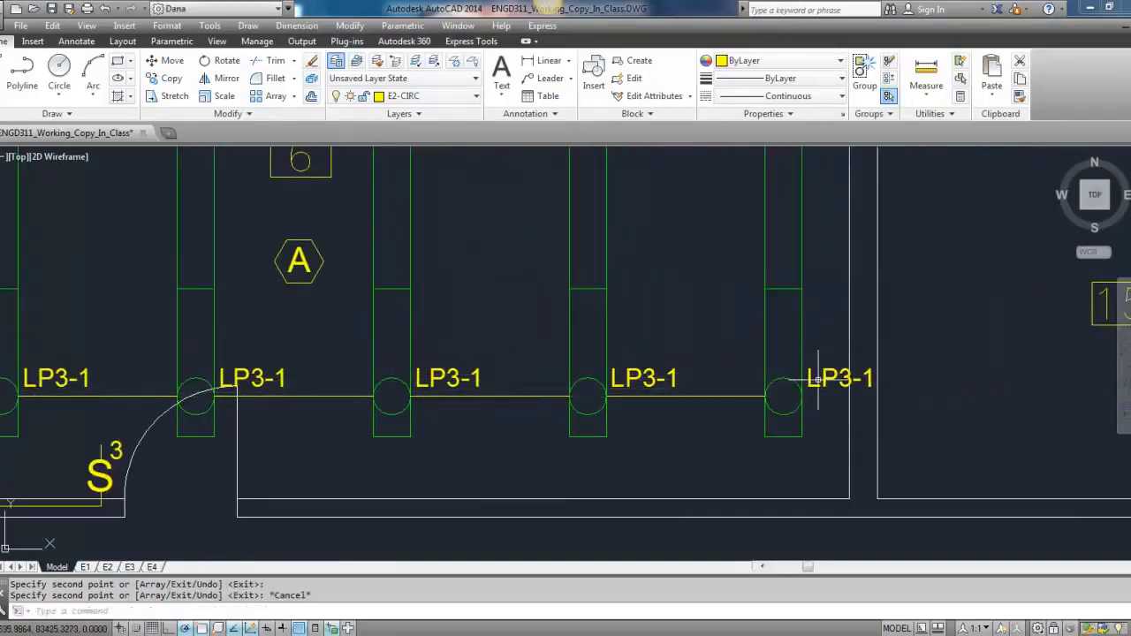
Move the easternmost LP3-1 label horizontally to the west side of the sixth luminaire circle, clear of the room's east wall.
click(823, 366)
text(m)
key(Return)
scroll(814, 378, up, 5)
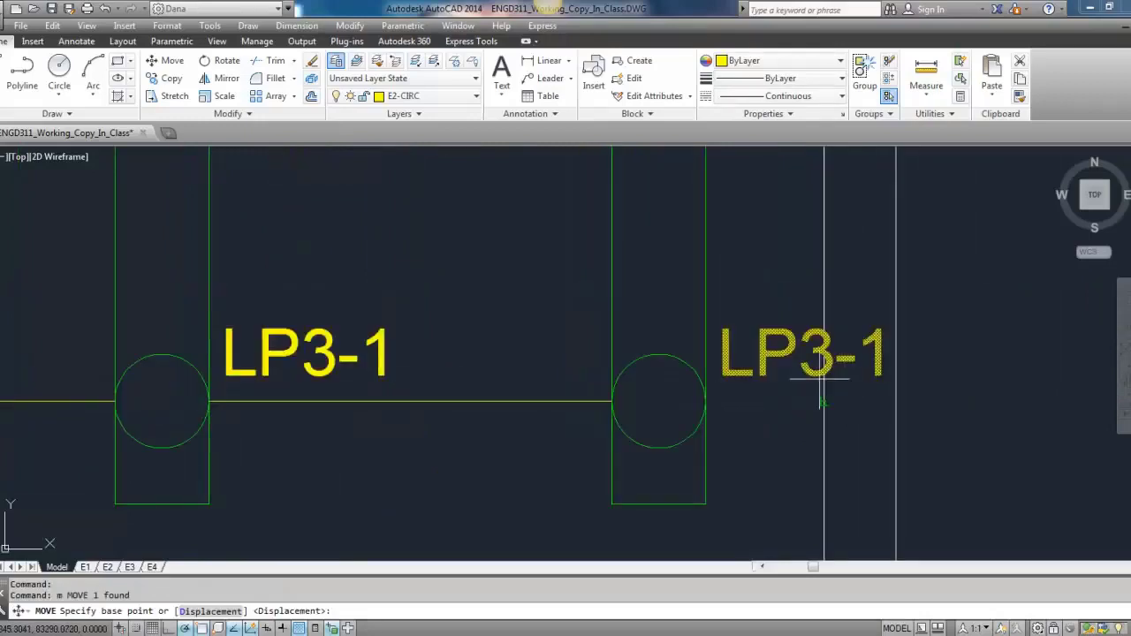
click(796, 402)
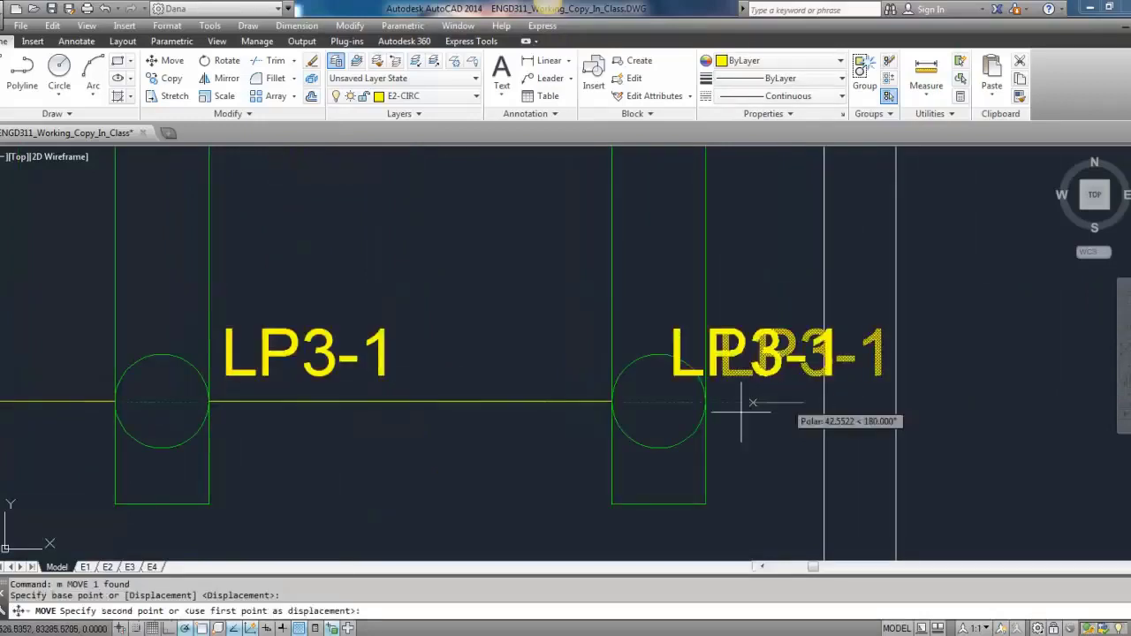
click(518, 400)
scroll(516, 353, down, 6)
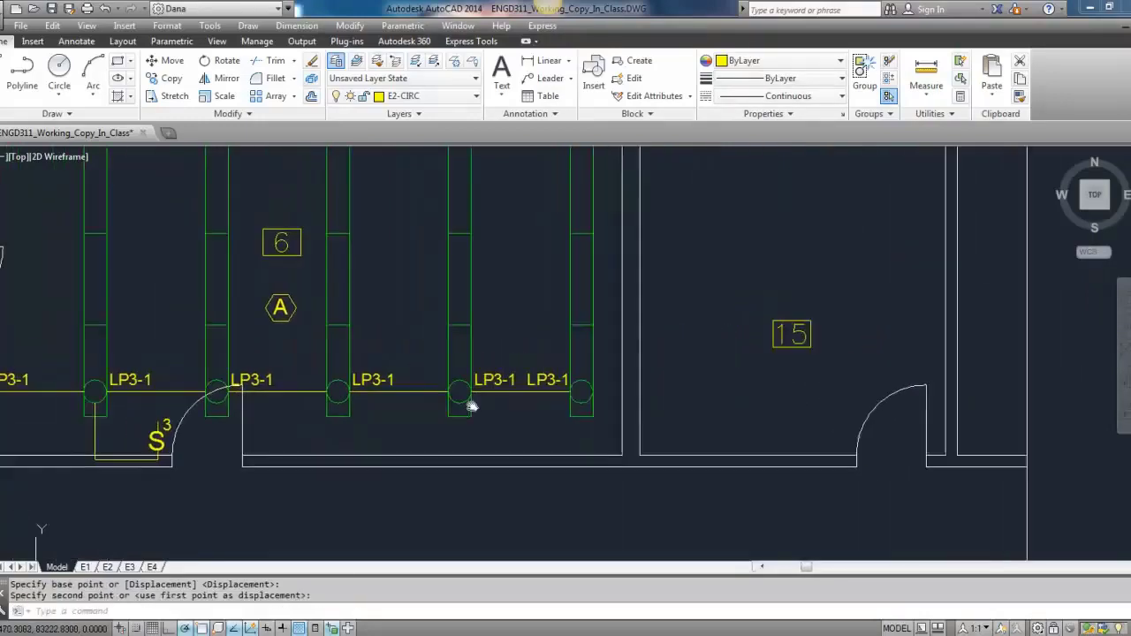
key(Escape)
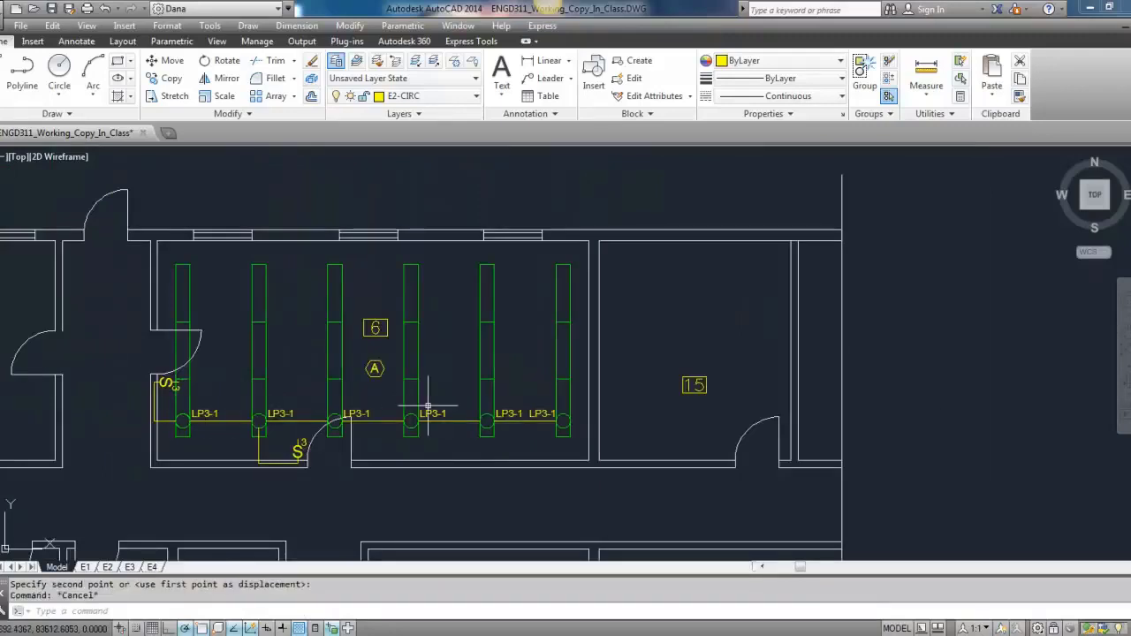
scroll(586, 413, up, 4)
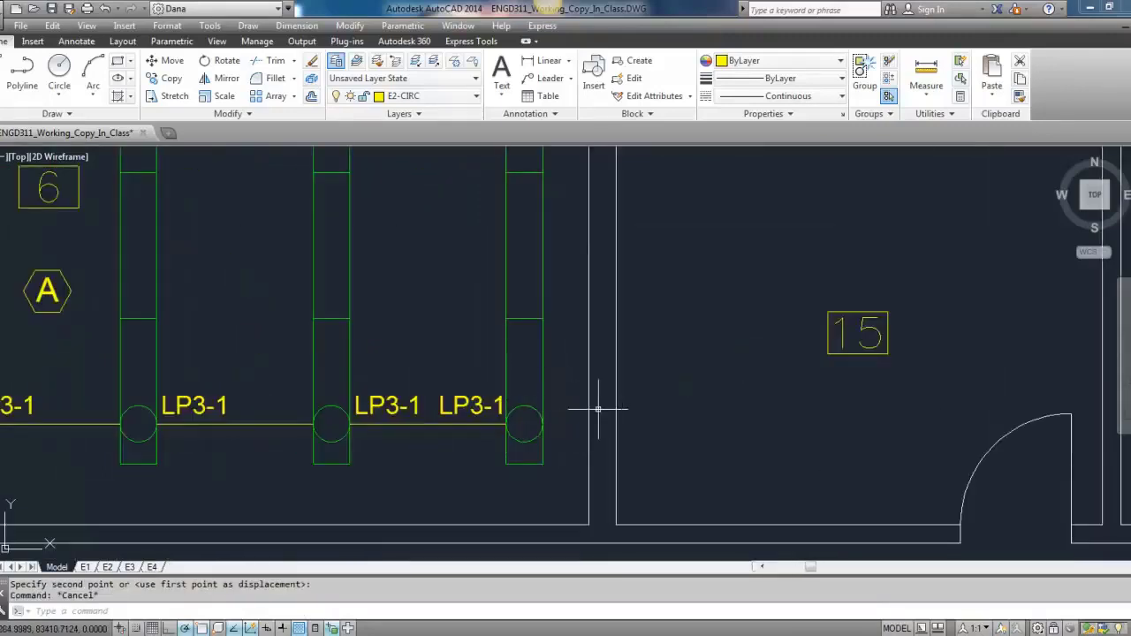
scroll(597, 411, down, 2)
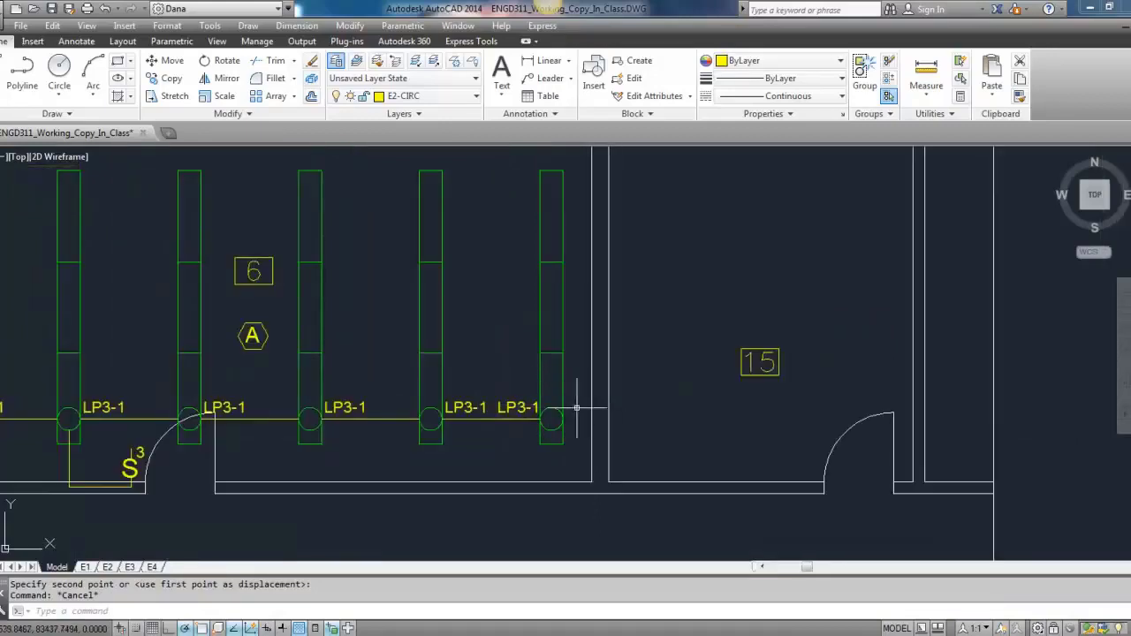
scroll(557, 445, down, 3)
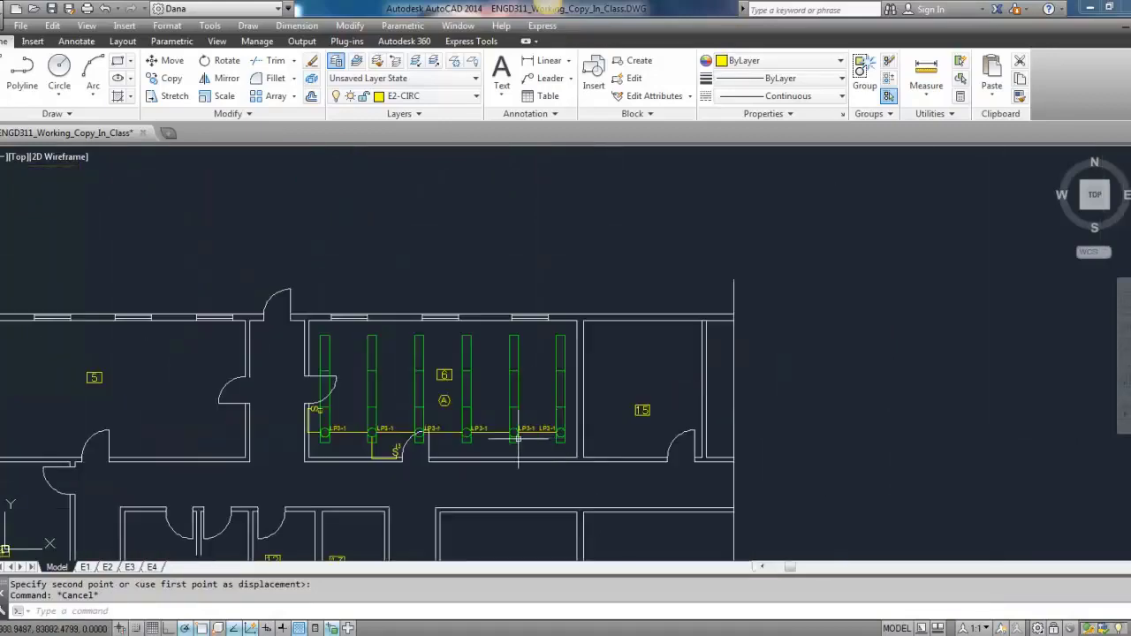
scroll(515, 440, up, 3)
middle_drag(525, 412, 596, 364)
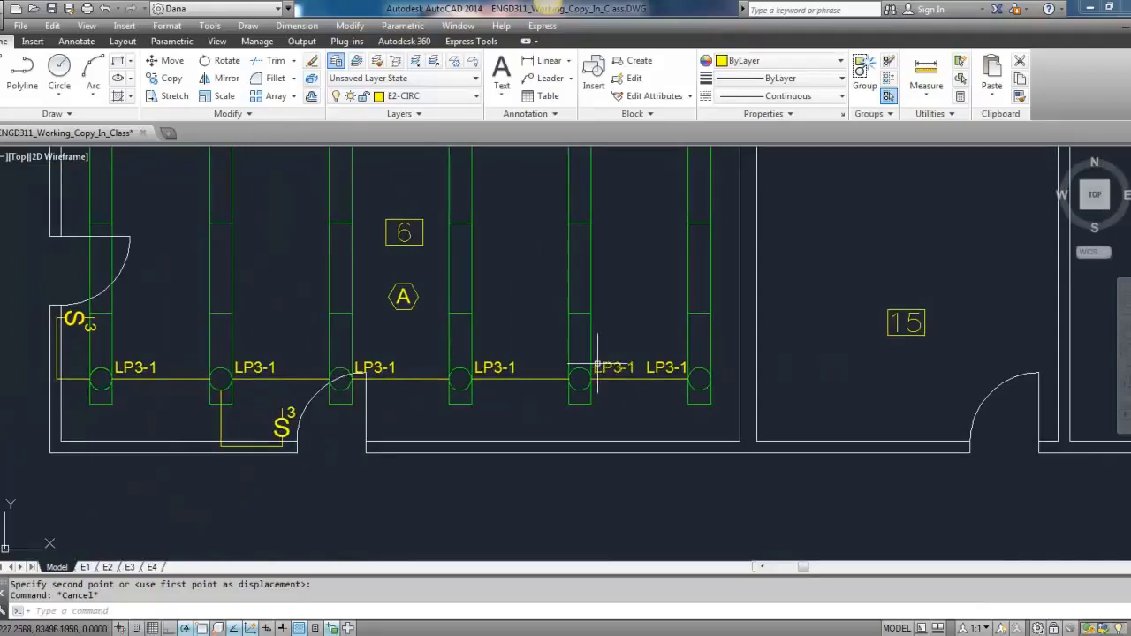
right_click(595, 362)
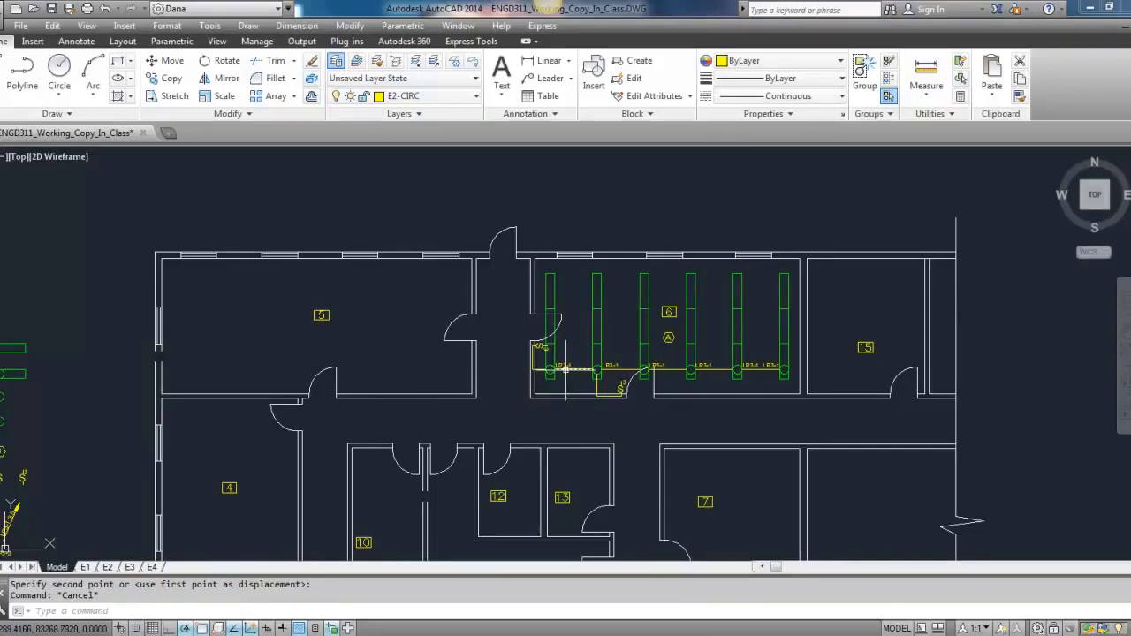
mouse_move(567, 366)
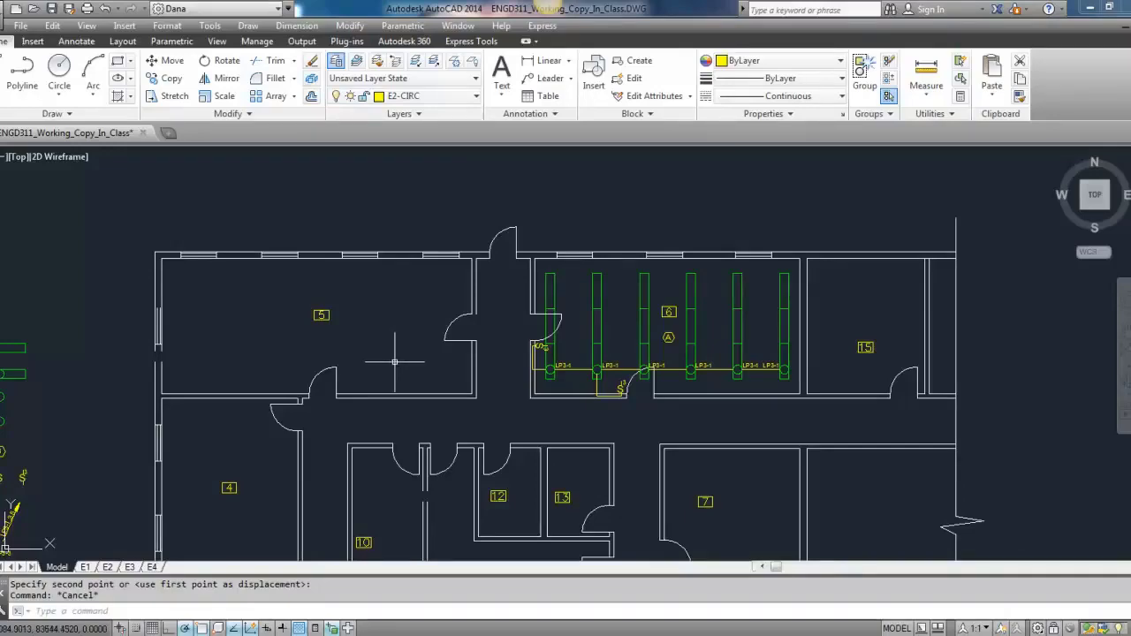
middle_drag(256, 407, 259, 337)
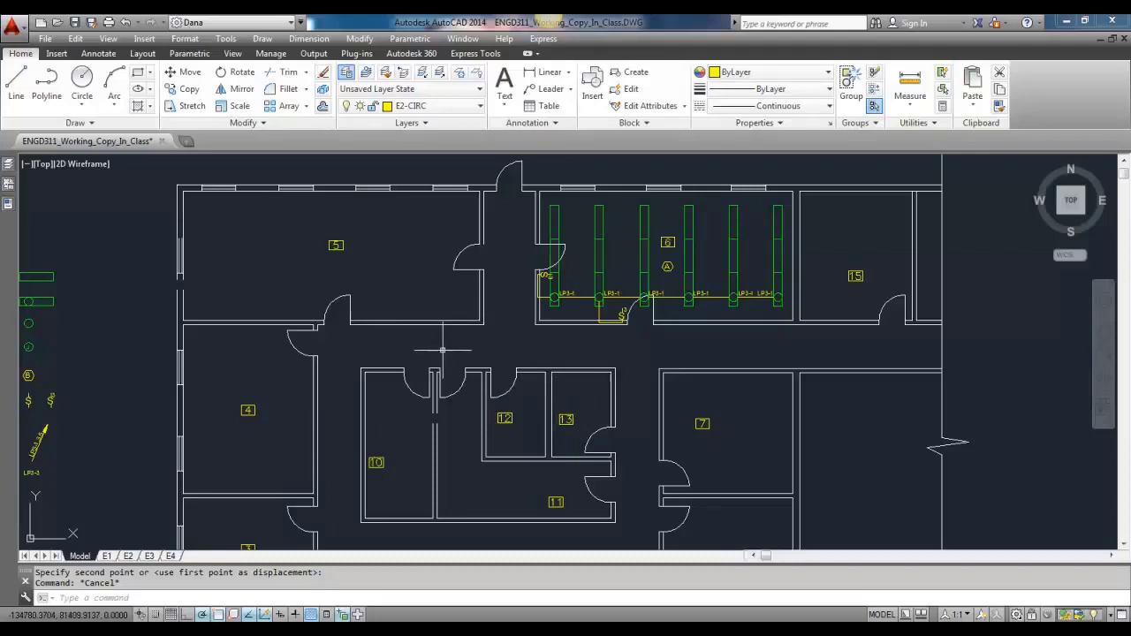
Copy the luminaire with a circle from the symbol legend into the southeast part of room 5 and rotate it upright.
middle_drag(319, 332, 530, 324)
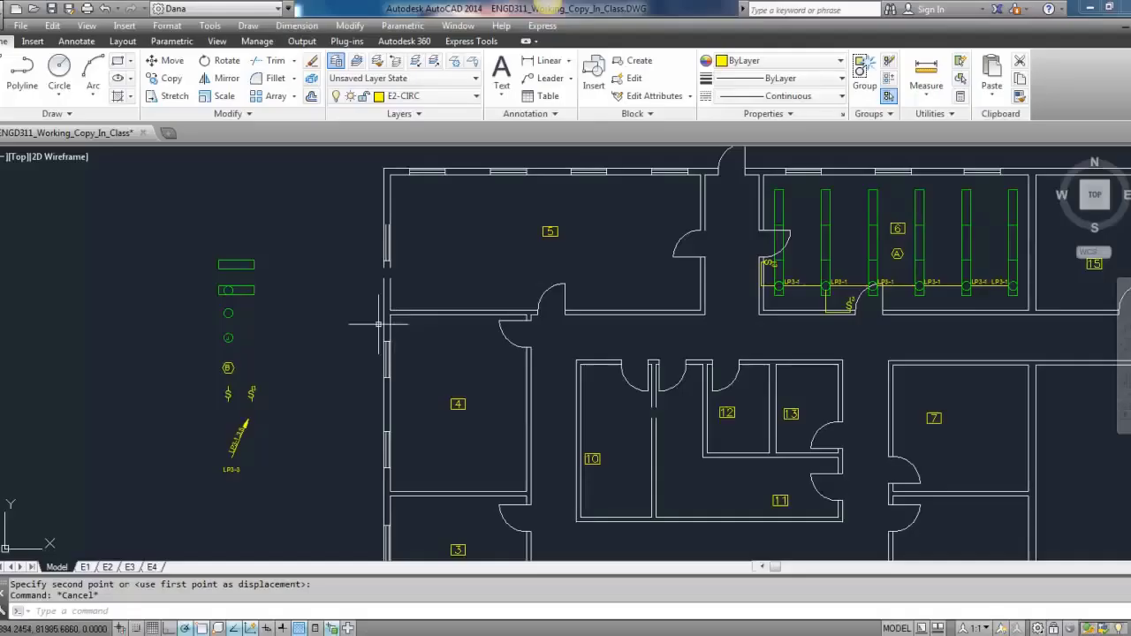
click(246, 289)
key(ctrl+c)
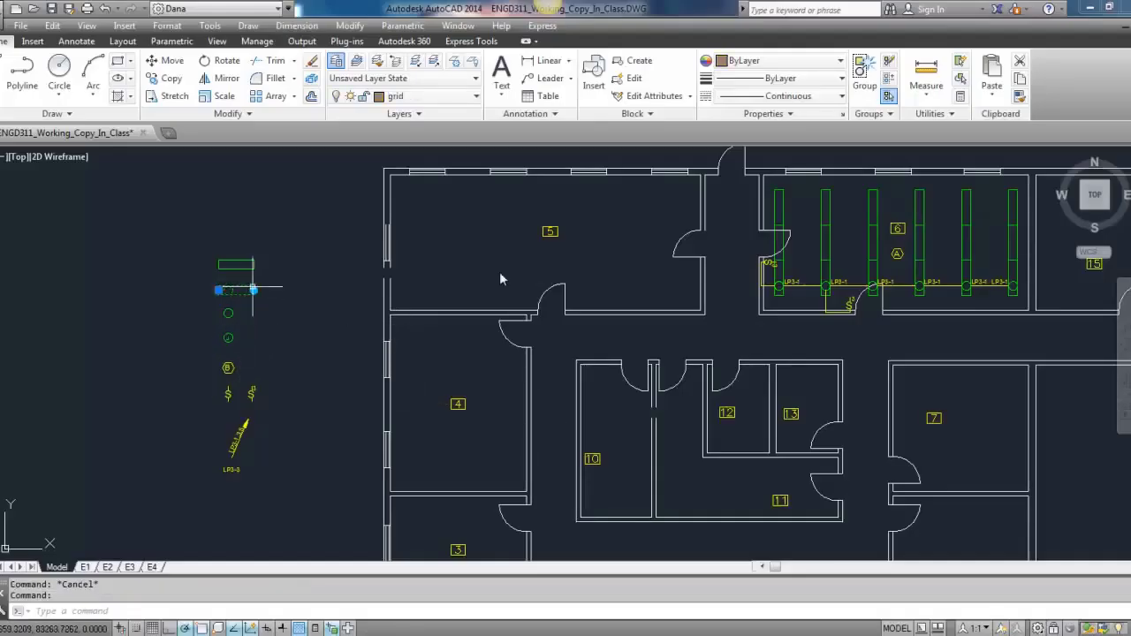
key(ctrl+v)
scroll(669, 277, up, 3)
click(586, 320)
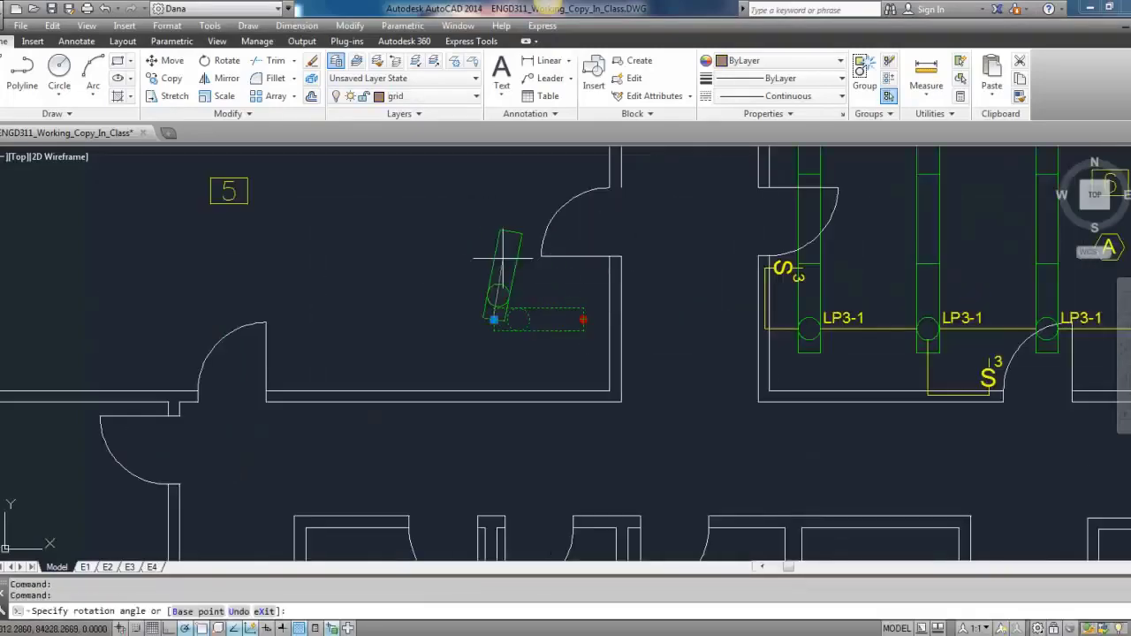
Move the upright luminaire with a circle further into the southeast corner of room 5.
scroll(495, 322, down, 2)
text(m)
key(space)
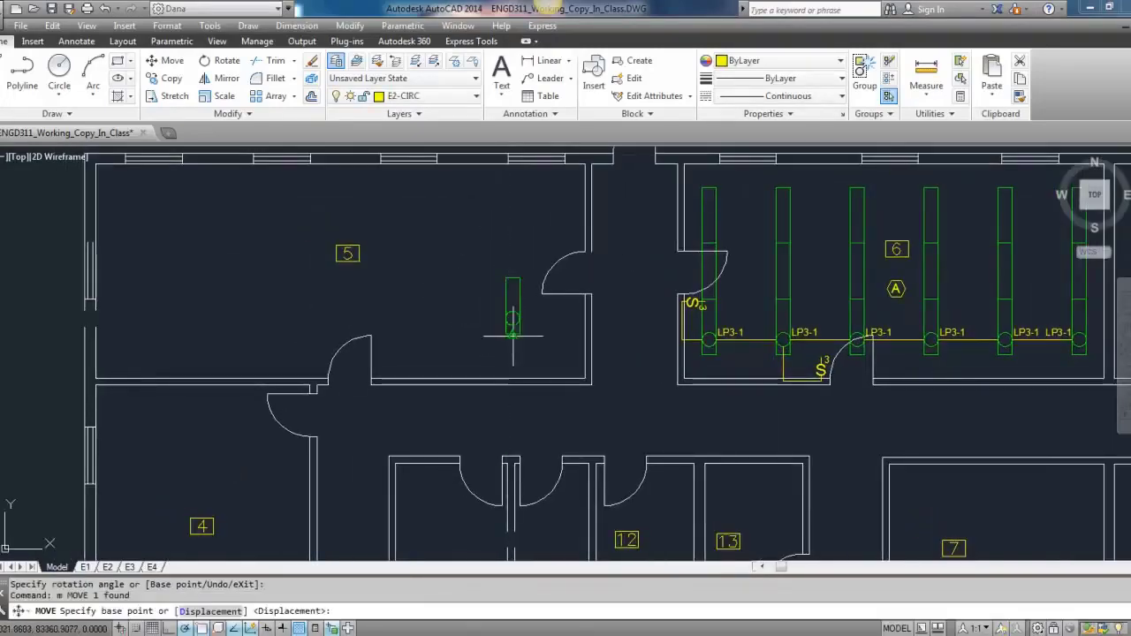
click(513, 333)
click(533, 352)
Draw a horizontal line across room 5 from the west wall to the east wall and divide it into 17 segments.
text(l)
key(space)
click(93, 208)
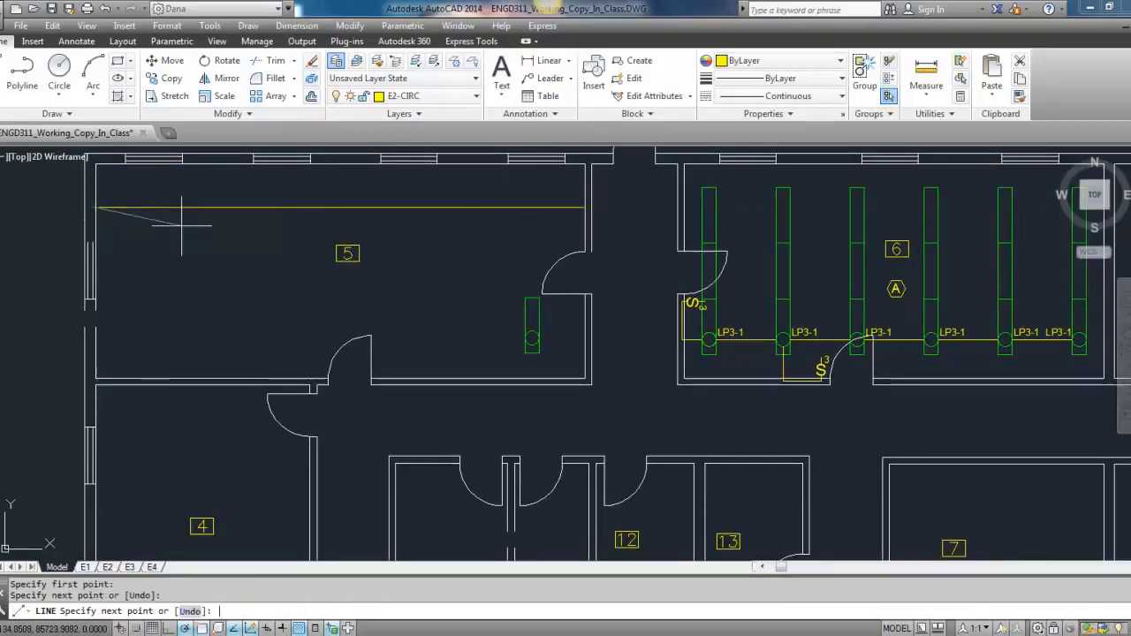
key(Return)
text(divide)
key(Return)
click(195, 208)
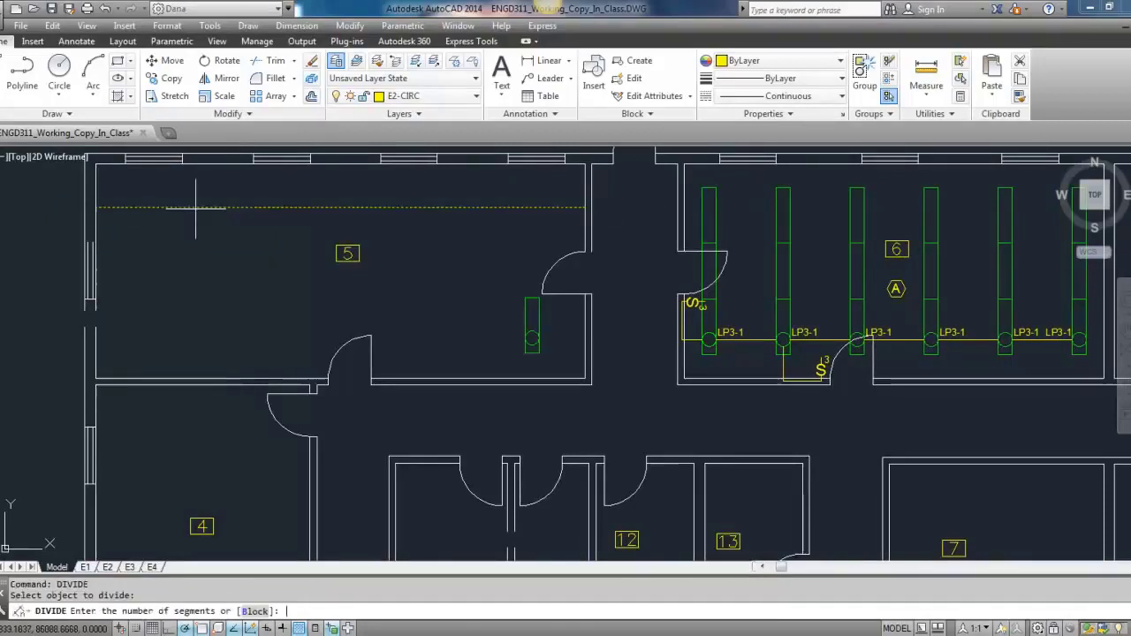
text(17)
key(Return)
Draw six vertical construction lines through every third division point in room 5, starting at the westernmost point.
text(xline)
key(Return)
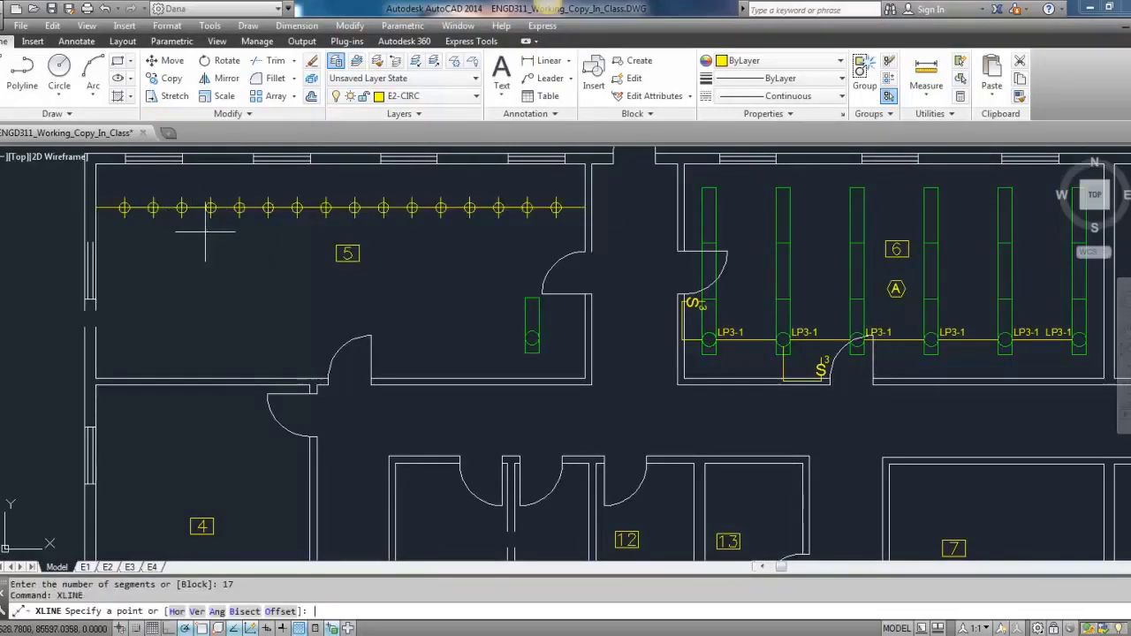
text(v)
key(Return)
click(125, 209)
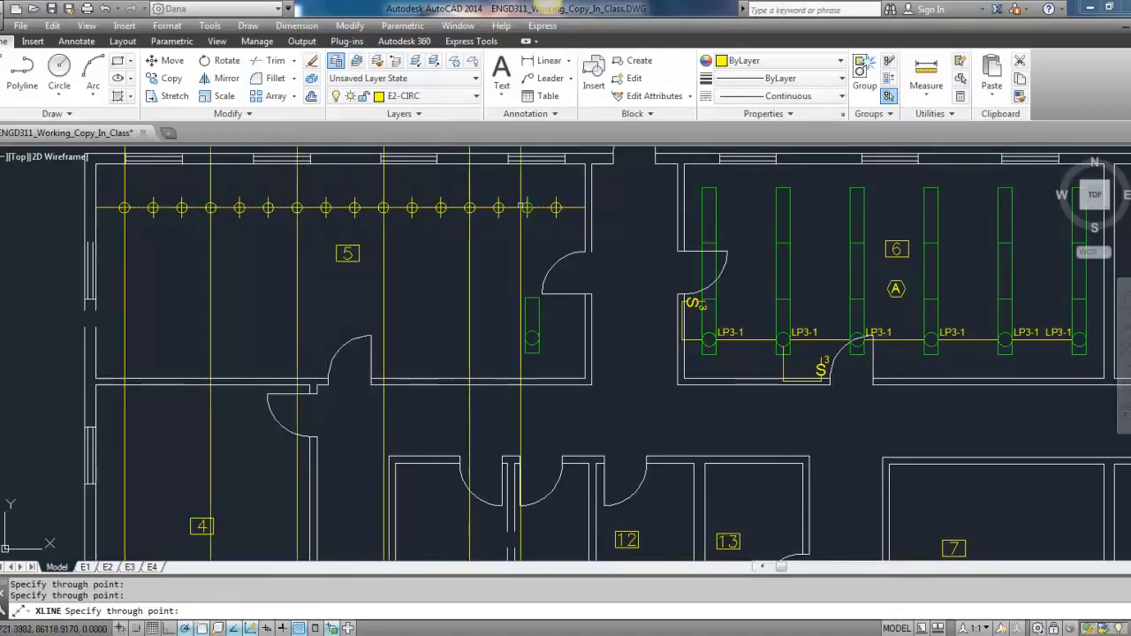
key(Return)
Move the luminaire with a circle so it is centered on the easternmost construction line.
scroll(642, 302, up, 2)
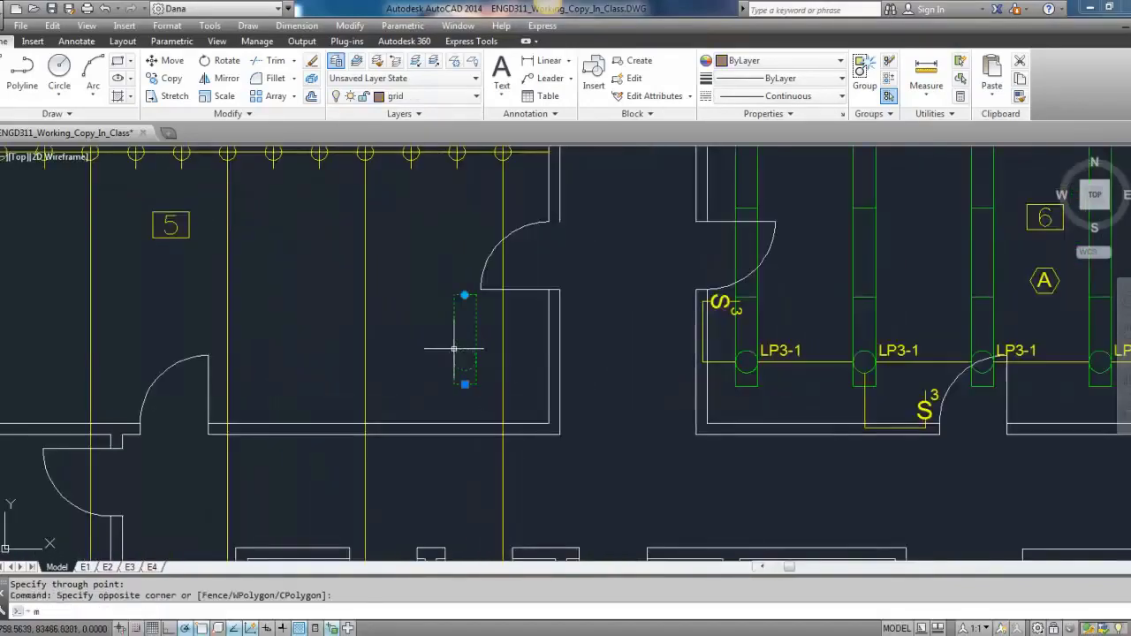
key(Return)
click(465, 384)
scroll(446, 320, down, 4)
Copy the plain luminaire from the symbol legend into room 5, rotate it upright and attach it to the north end of the circle luminaire.
click(40, 314)
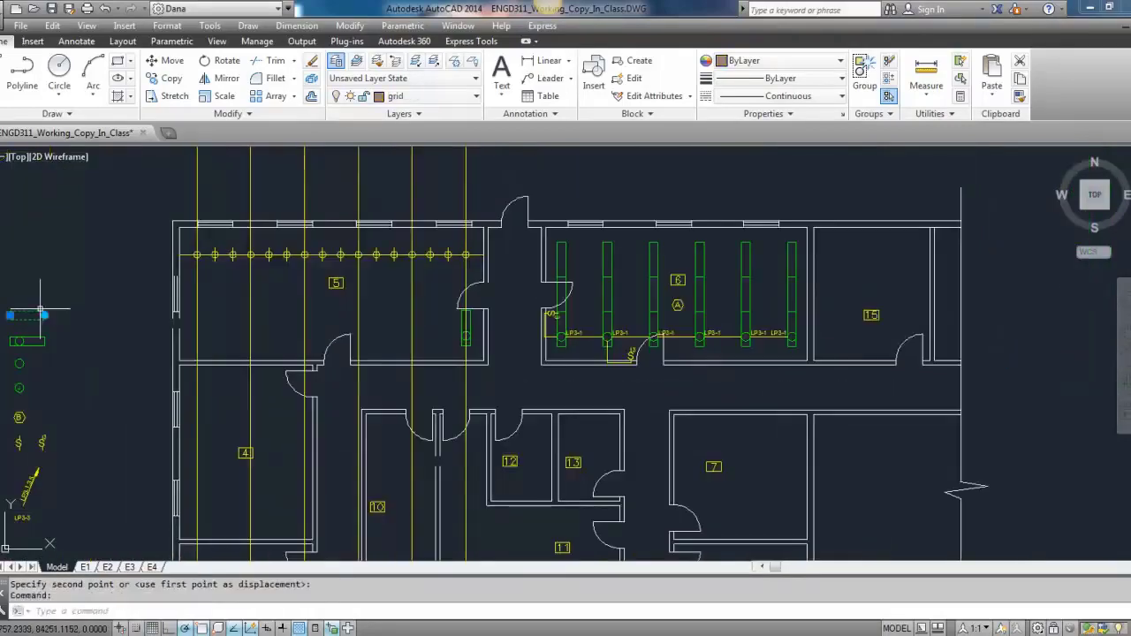
key(ctrl+c)
key(ctrl+v)
scroll(441, 321, up, 4)
click(410, 314)
click(449, 292)
click(498, 304)
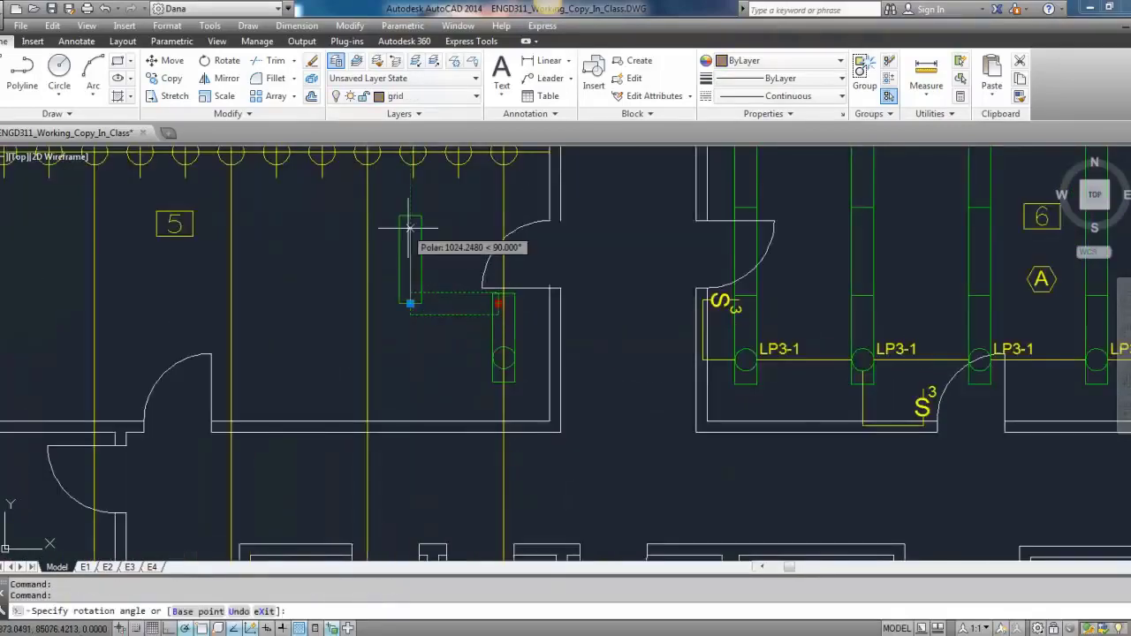
click(409, 228)
click(410, 303)
middle_drag(498, 265, 425, 361)
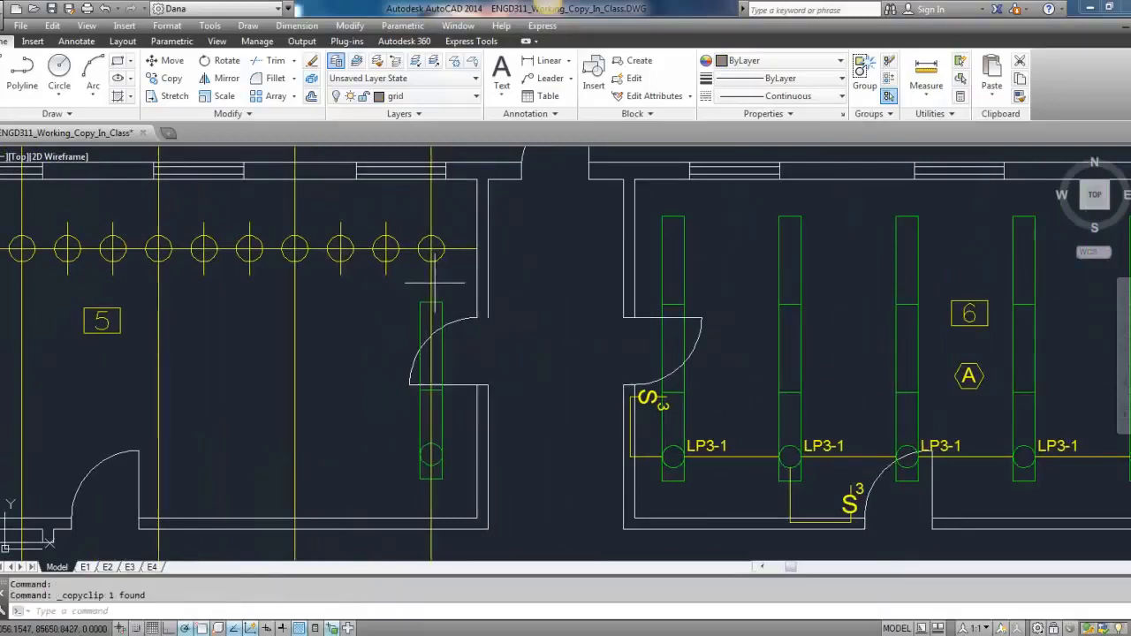
Place another upright plain luminaire end to end on the north side, completing a column of three on the easternmost construction line.
key(ctrl+v)
click(378, 302)
click(377, 302)
click(380, 301)
click(432, 302)
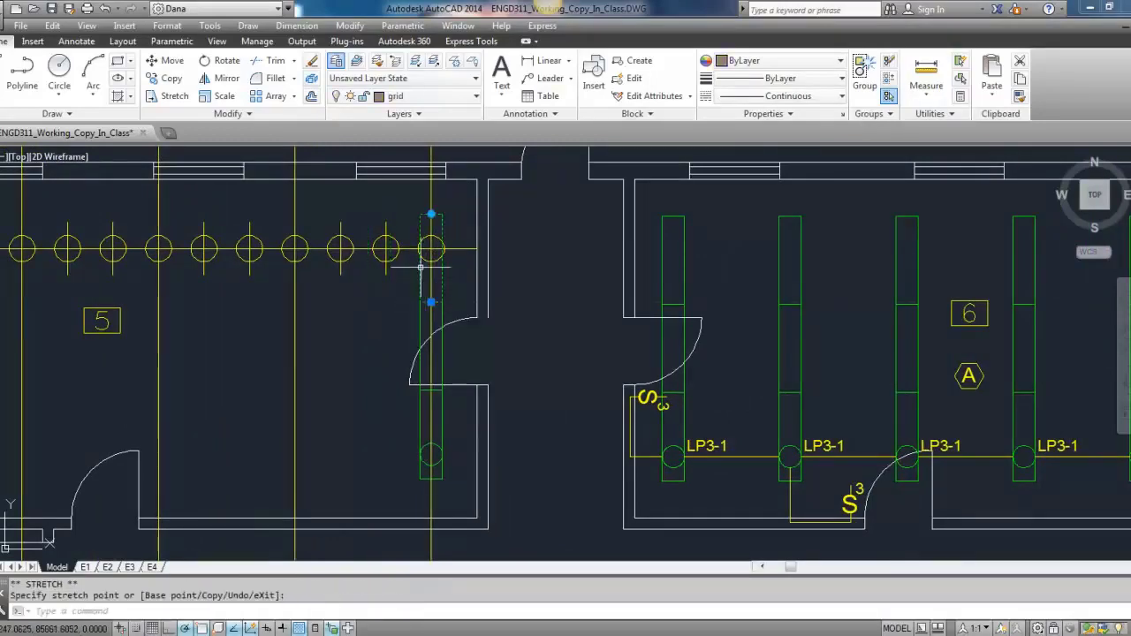
scroll(407, 220, down, 4)
key(Escape)
Draw a vertical guide between the midpoints of room 5's north and south walls, and a horizontal guide east from its midpoint.
text(l)
key(Return)
scroll(248, 292, up, 2)
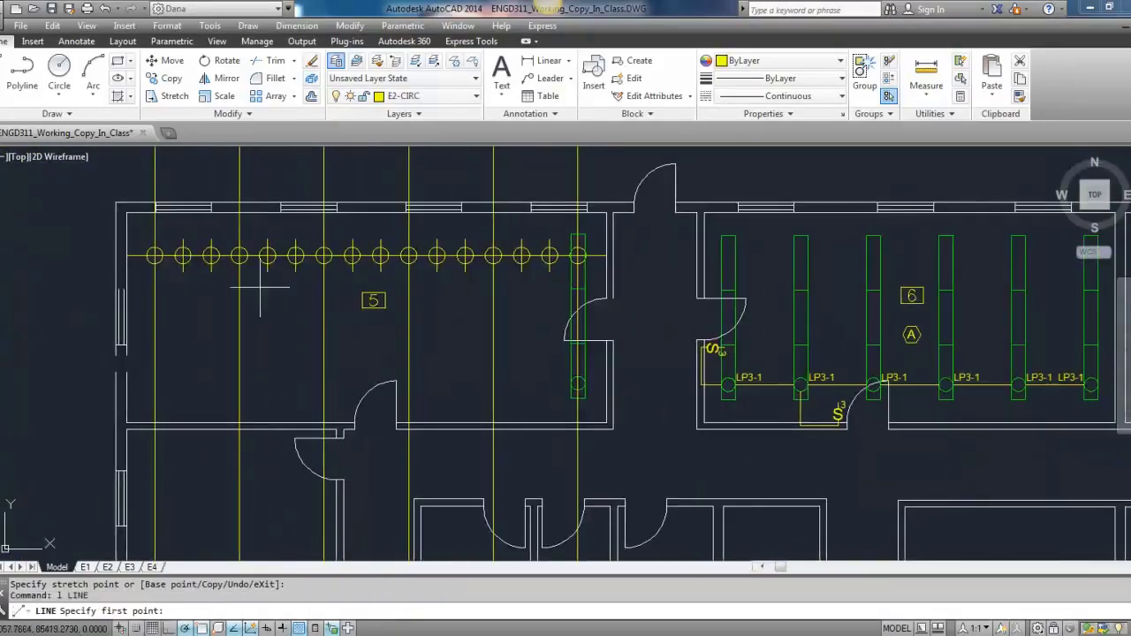
click(366, 213)
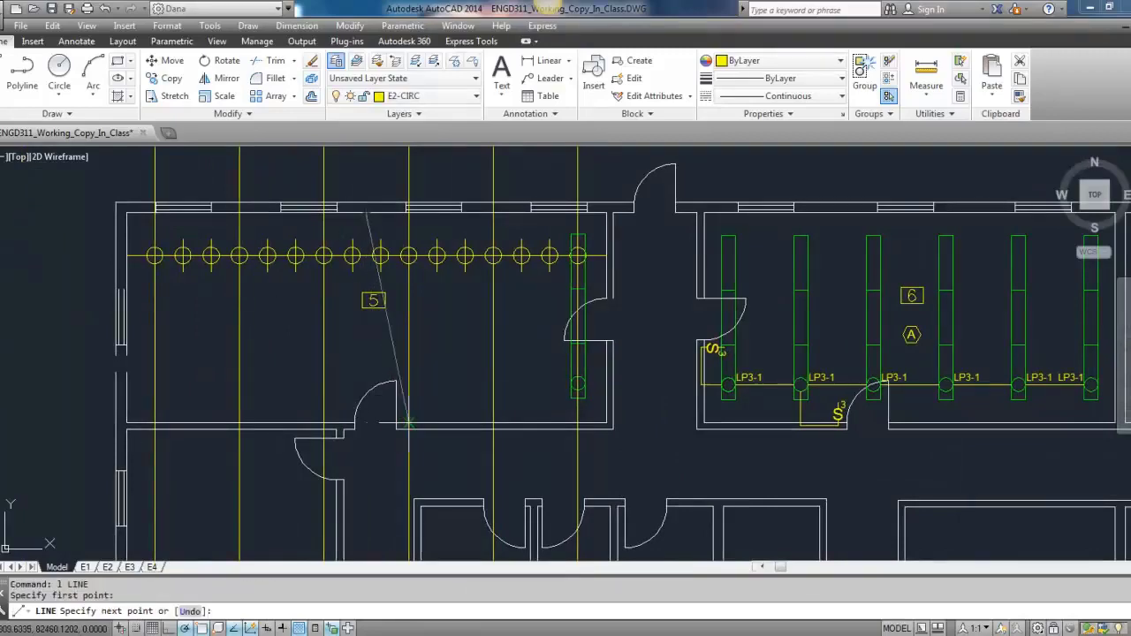
click(366, 423)
key(Return)
key(Return)
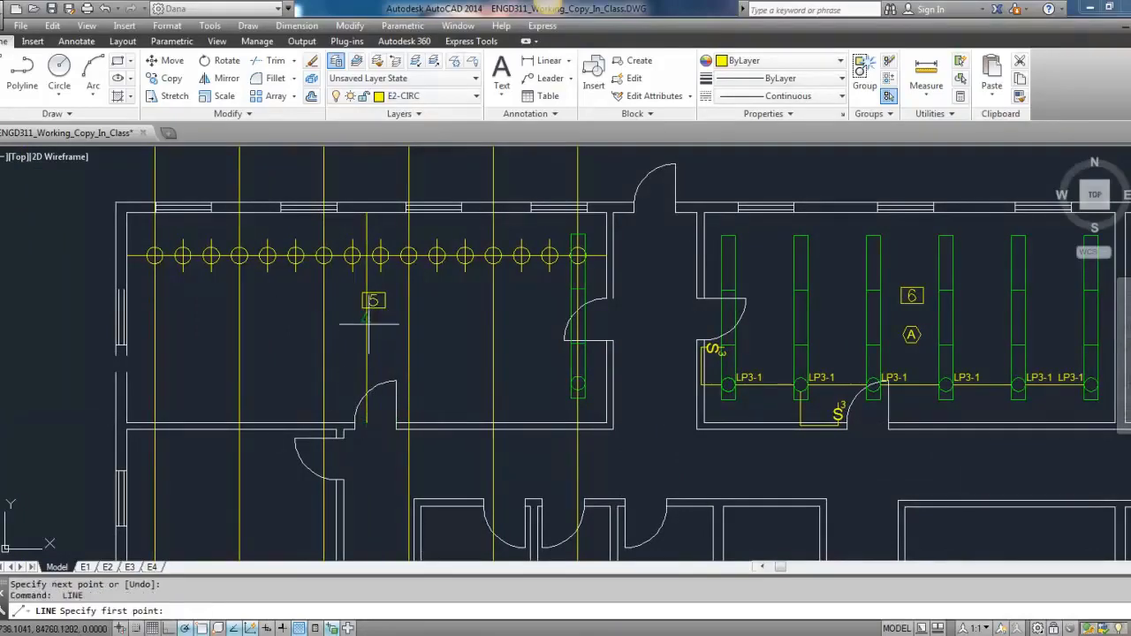
click(366, 317)
click(643, 316)
key(Return)
Move the column of three luminaires vertically so its middle aligns with the horizontal guide line.
middle_drag(565, 332, 482, 357)
scroll(496, 343, up, 2)
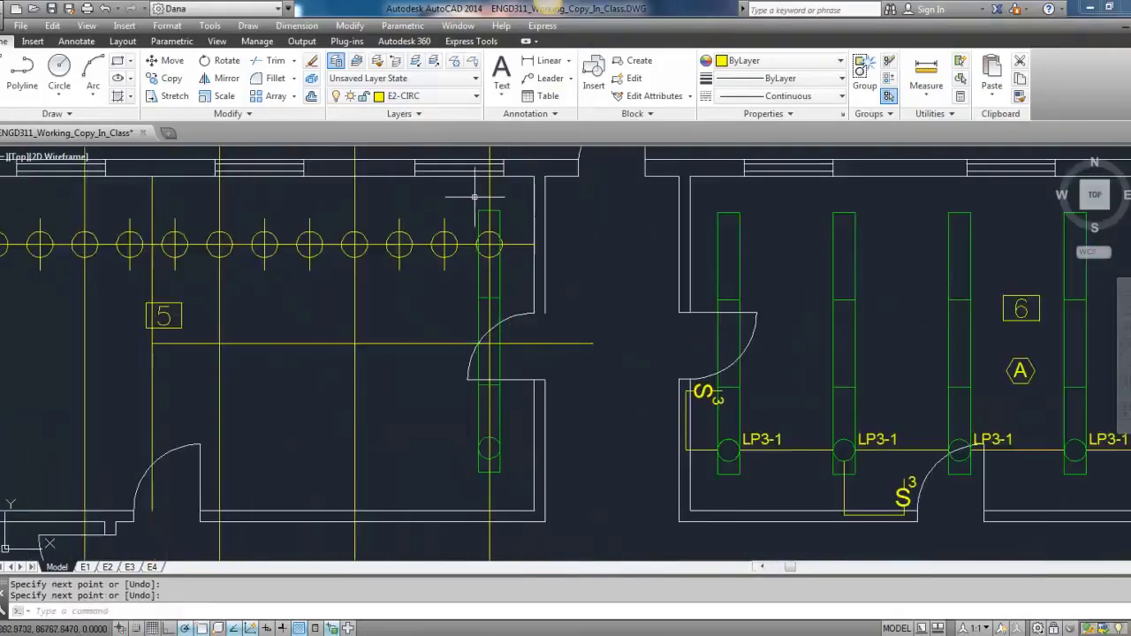
click(475, 196)
click(514, 477)
text(m)
key(Return)
scroll(463, 336, up, 5)
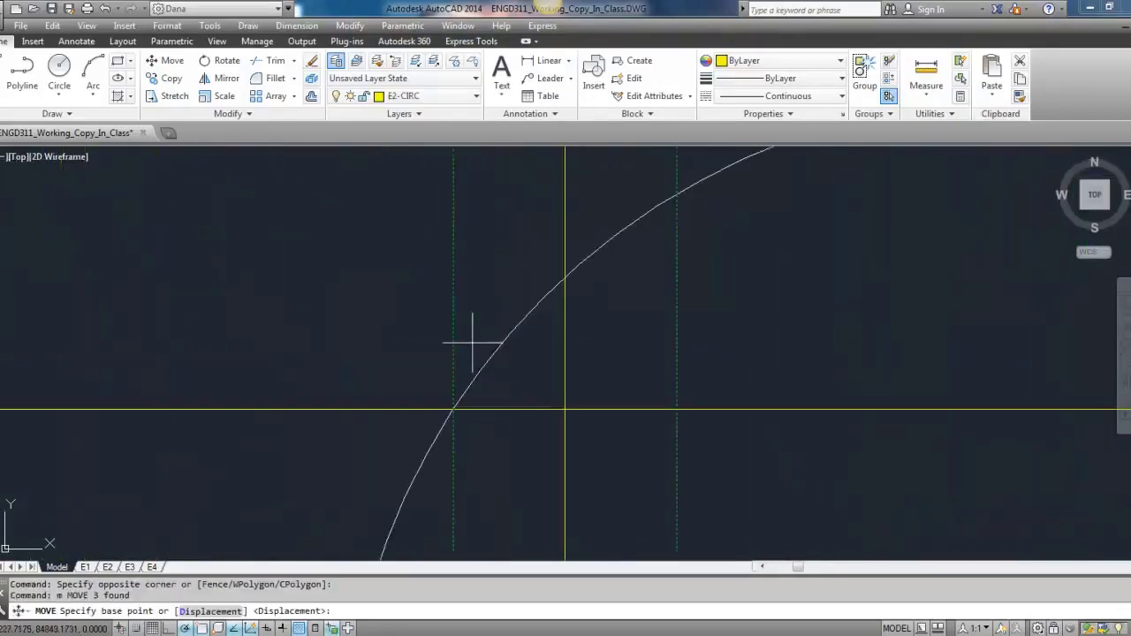
click(453, 408)
scroll(448, 363, down, 5)
Erase the two center guide lines and the divided horizontal line with its point markers from room 5.
click(328, 372)
click(310, 351)
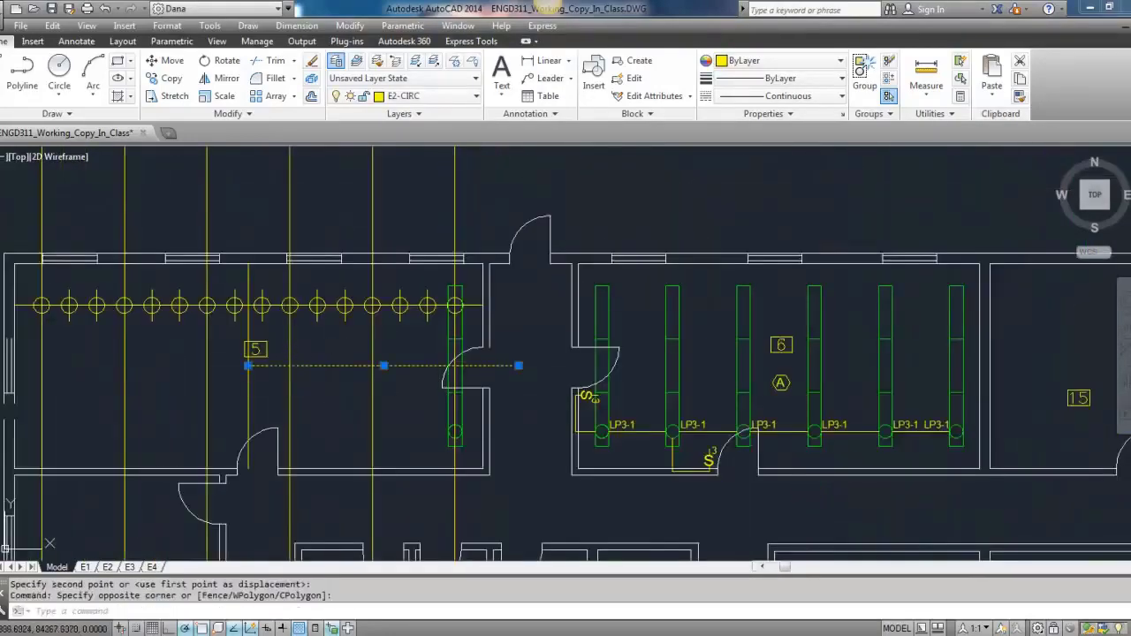
middle_drag(203, 320, 287, 340)
click(59, 306)
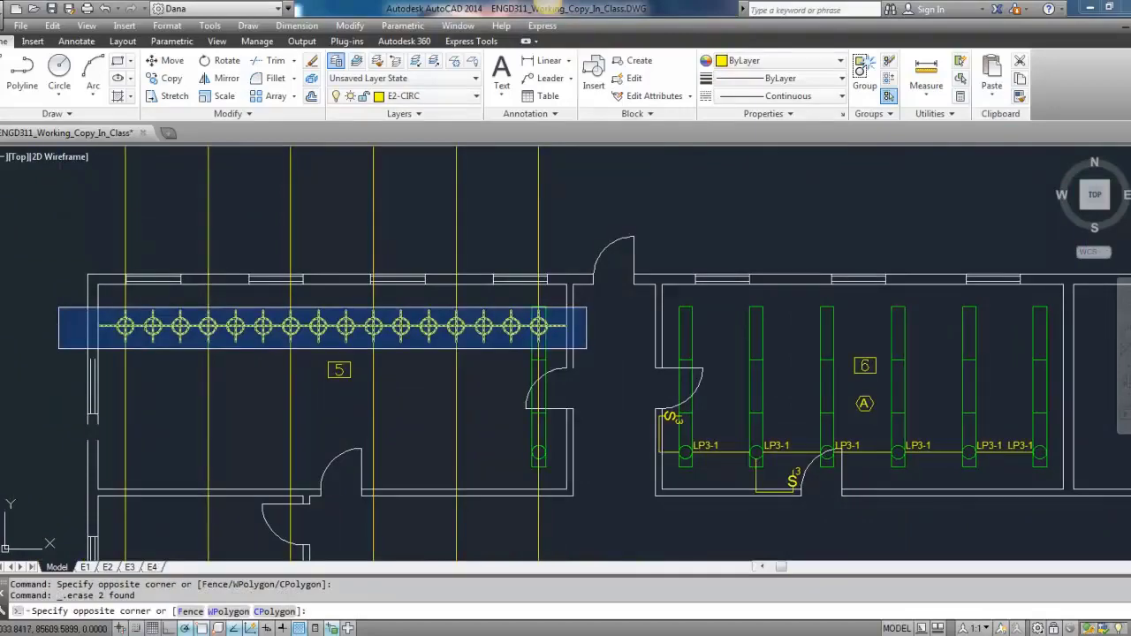
click(586, 348)
key(Delete)
Copy the three-luminaire column from the easternmost construction line to the other five construction lines in room 5.
click(527, 302)
click(563, 476)
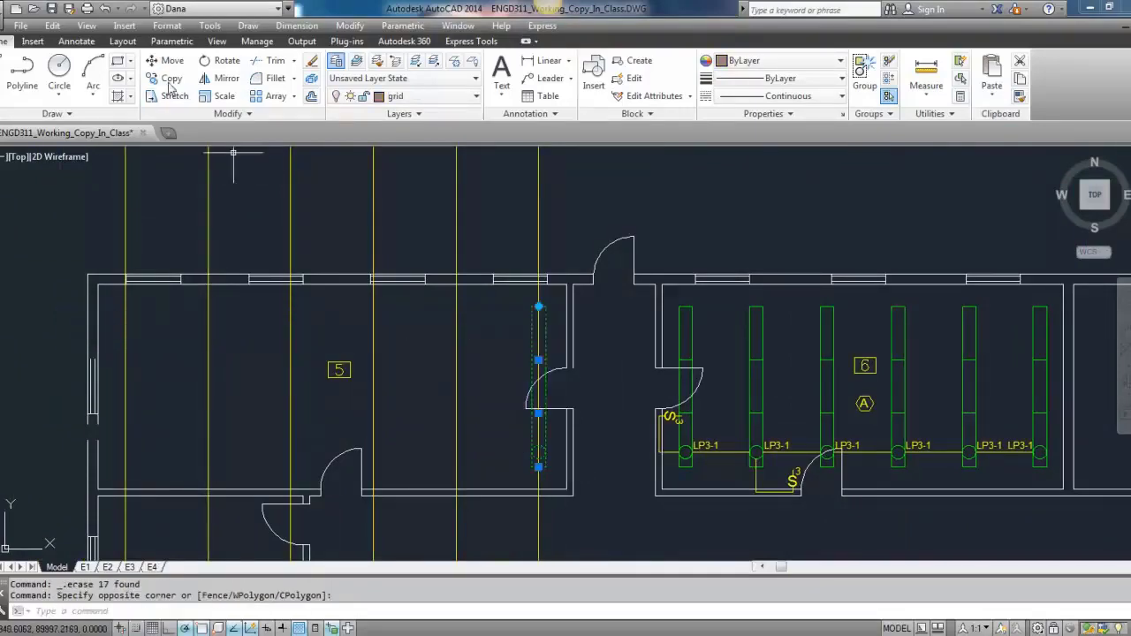
click(170, 82)
click(537, 307)
click(456, 307)
click(374, 308)
click(291, 307)
click(209, 308)
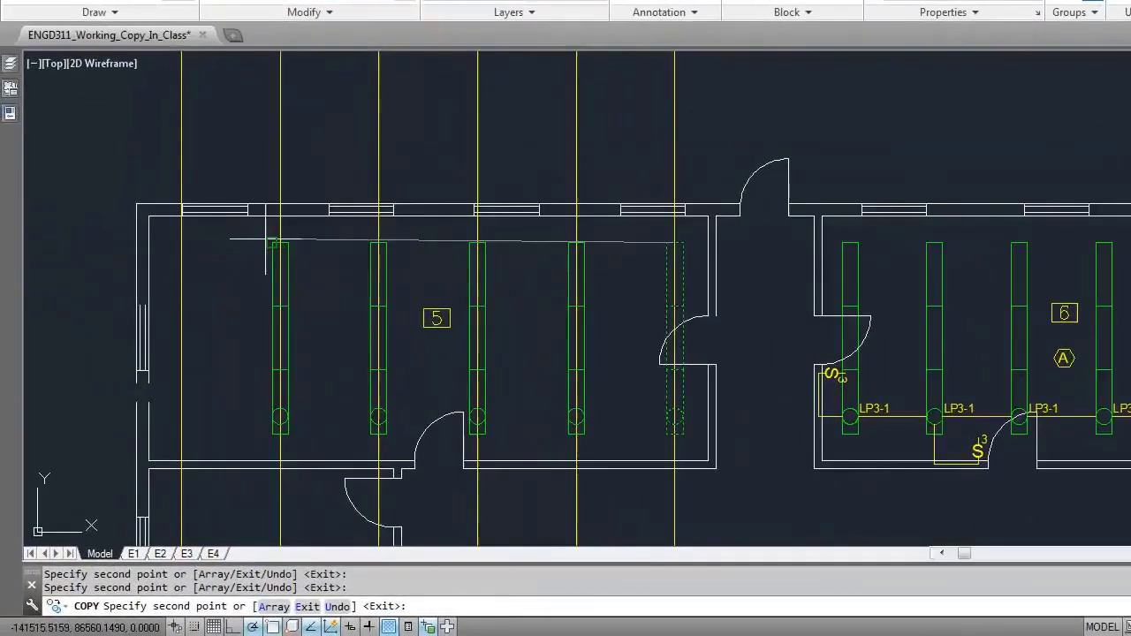
click(182, 241)
key(Escape)
Move the room number 5 tag slightly northwest, nearer the middle between the third and fourth luminaire columns.
middle_drag(348, 295, 377, 257)
scroll(455, 283, up, 5)
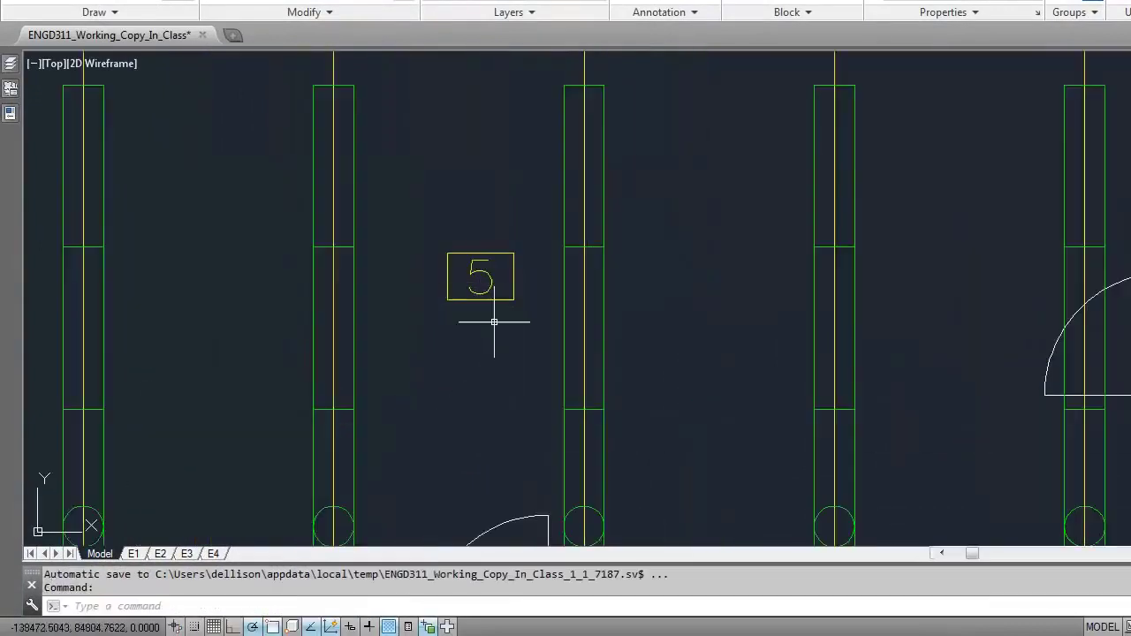
click(495, 321)
click(445, 257)
click(525, 242)
click(498, 265)
scroll(497, 309, down, 5)
text(m)
key(Return)
click(490, 370)
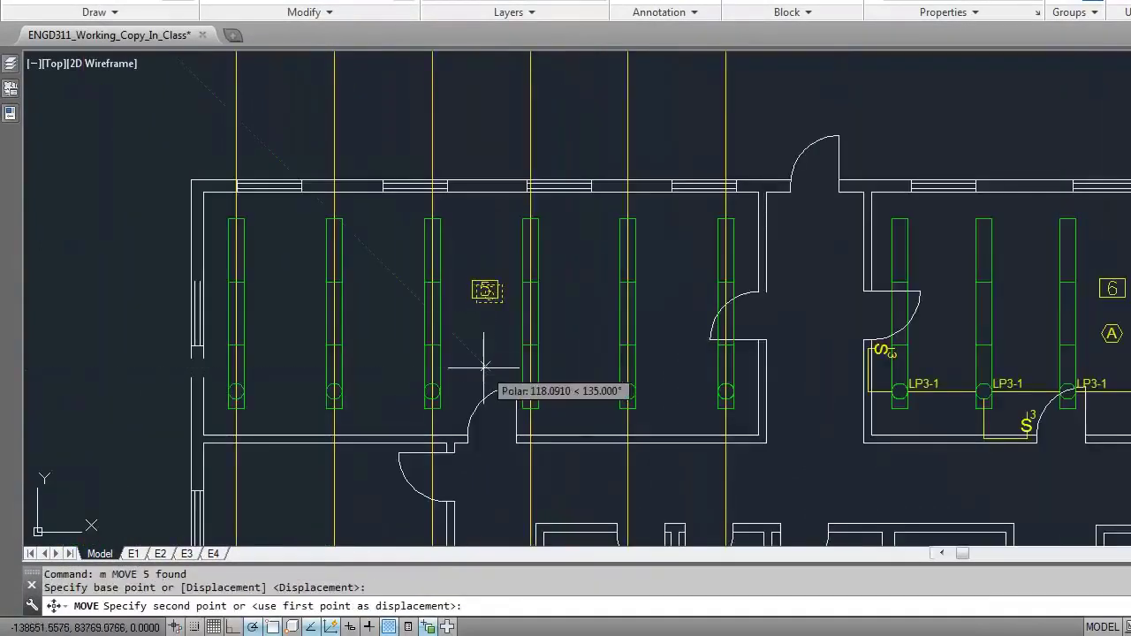
click(486, 366)
Copy the hexagonal luminaire type tag from the symbol legend to below the room 5 number and set its value to A.
scroll(437, 335, down, 2)
middle_drag(437, 334, 509, 282)
click(209, 352)
click(245, 387)
key(ctrl+c)
scroll(580, 258, up, 6)
key(ctrl+v)
click(470, 270)
double_click(500, 242)
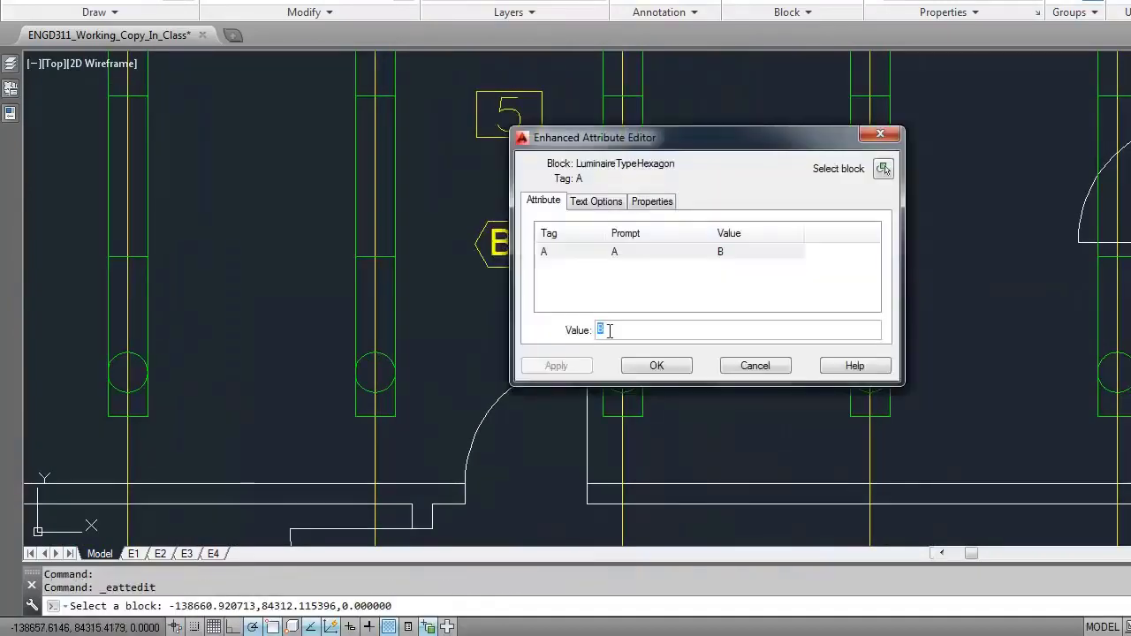
click(648, 369)
Erase the six vertical construction lines running through room 5.
scroll(542, 305, down, 5)
middle_drag(538, 306, 504, 403)
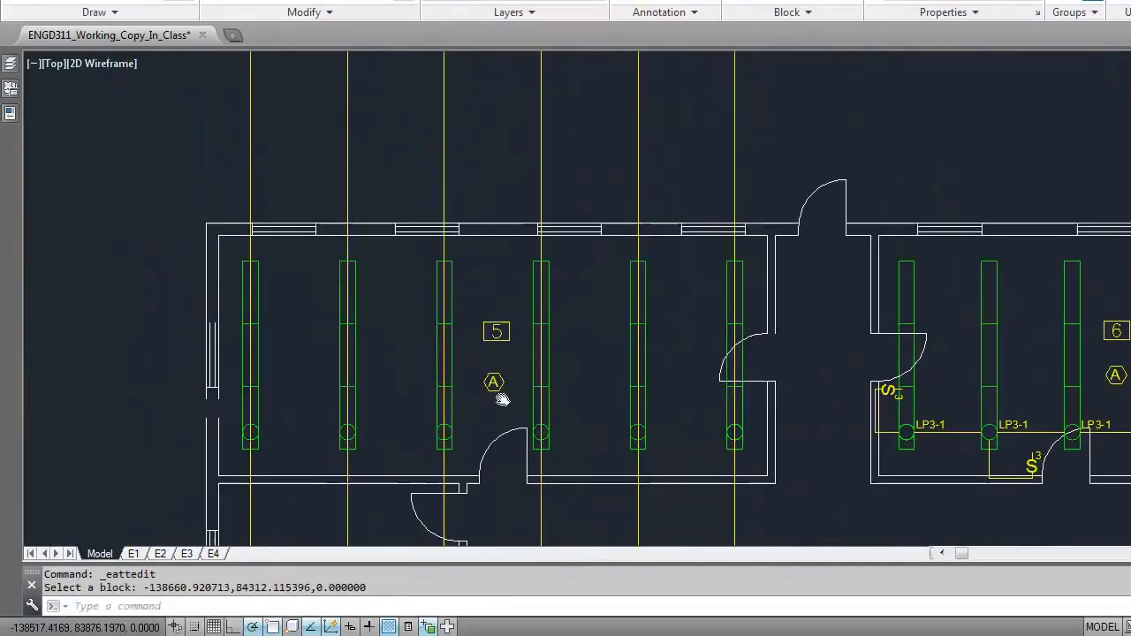
click(766, 181)
click(167, 132)
key(Delete)
Copy the three-way switch from the symbol legend onto room 5's south wall, just west of the door.
middle_drag(380, 389, 536, 176)
click(129, 409)
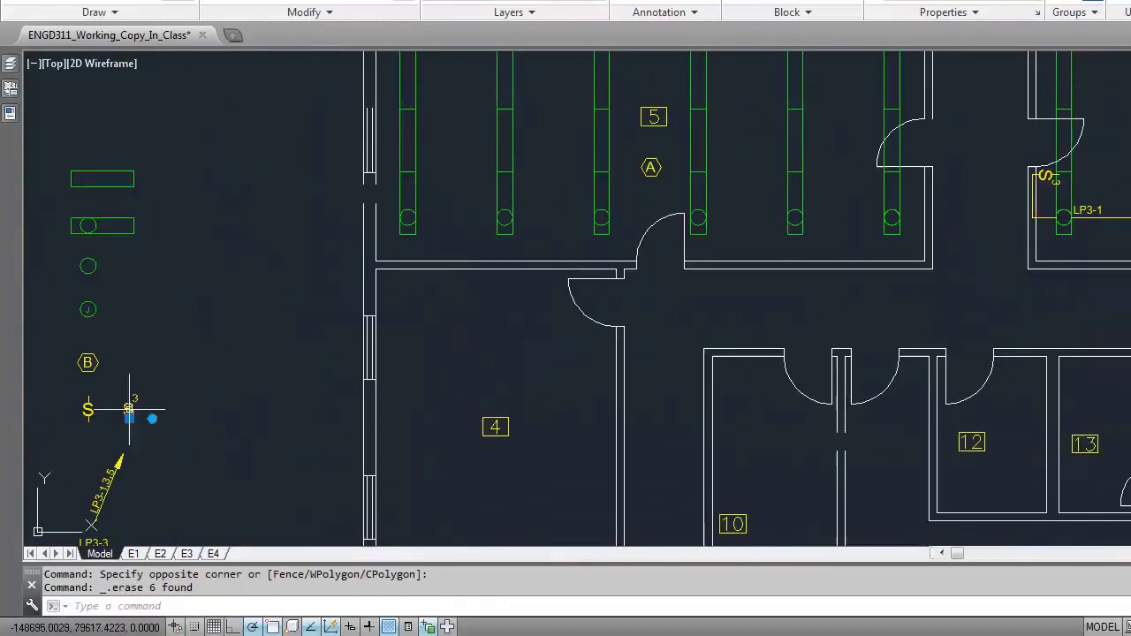
key(ctrl+c)
key(ctrl+v)
scroll(634, 279, up, 6)
middle_drag(553, 250, 483, 346)
click(522, 246)
click(522, 252)
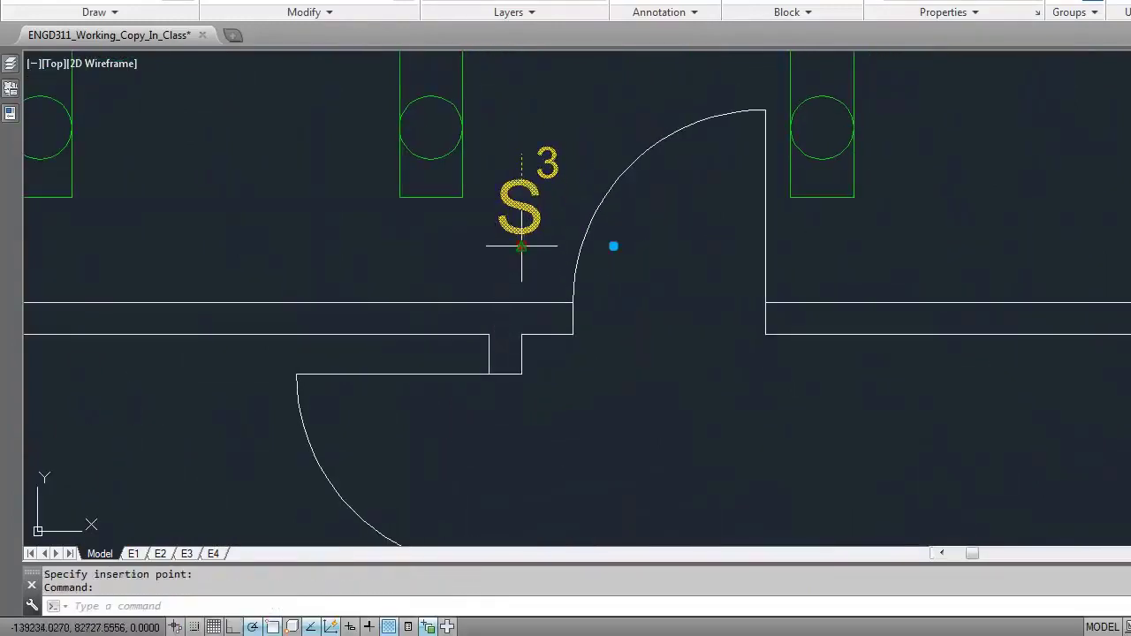
click(522, 246)
click(522, 302)
Paste a second three-way switch in room 5, rotate it to point west and attach it to the east wall south of the door.
scroll(515, 276, down, 5)
middle_drag(515, 276, 407, 386)
key(ctrl+v)
middle_drag(848, 281, 625, 317)
scroll(625, 316, up, 5)
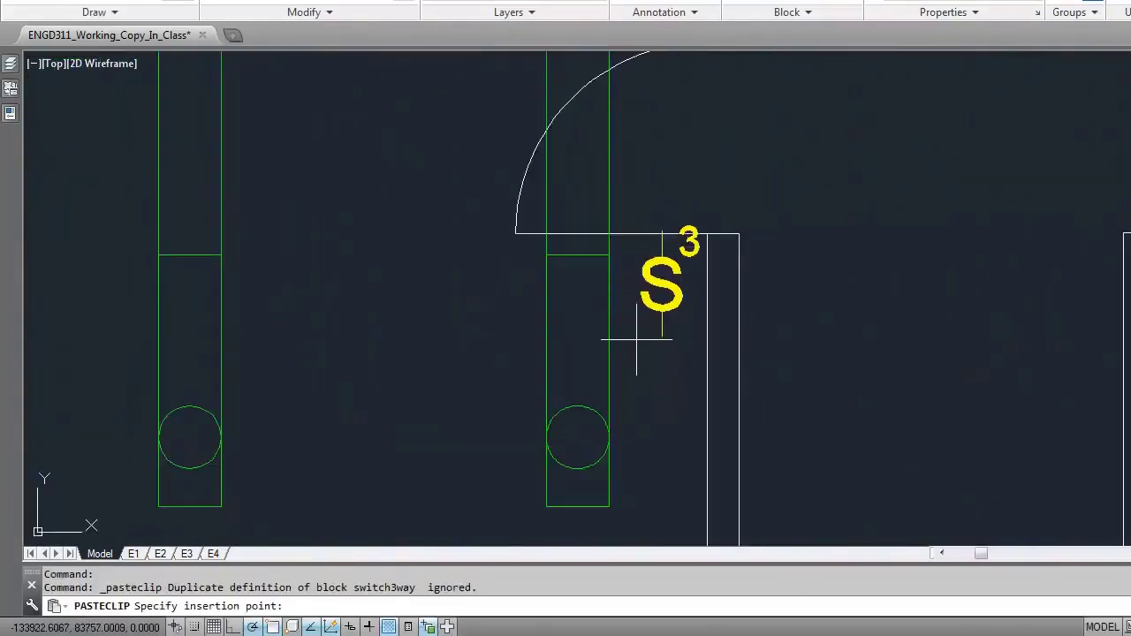
click(637, 343)
click(660, 330)
click(752, 329)
click(665, 144)
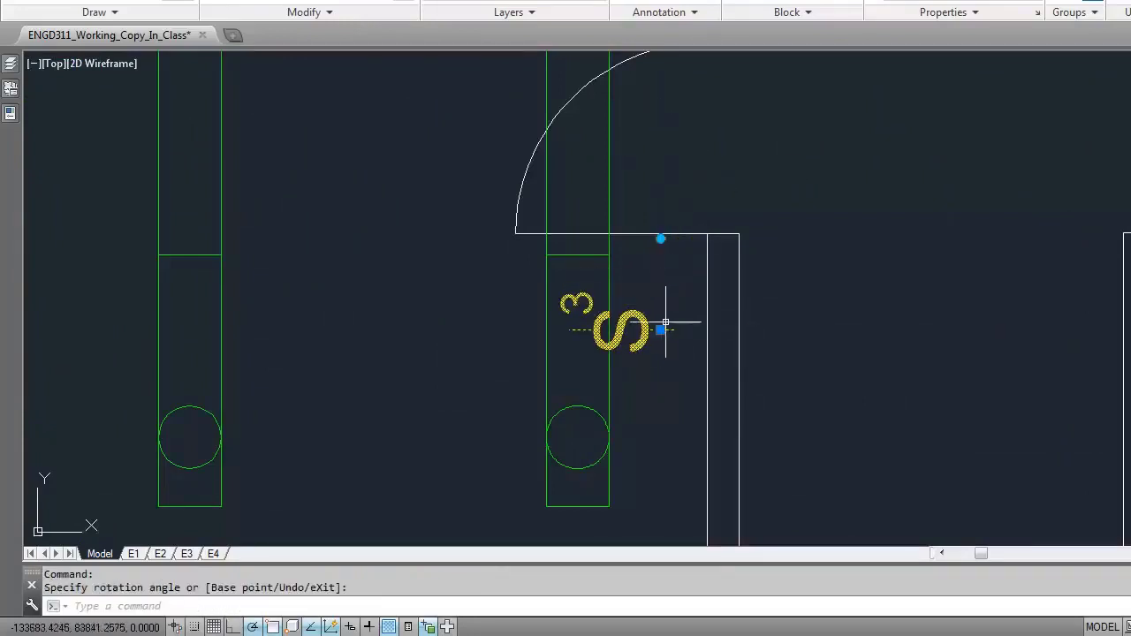
click(661, 330)
click(710, 277)
Move the east-wall three-way switch to the north side of the door in room 5.
scroll(682, 267, down, 2)
scroll(681, 267, down, 2)
key(Escape)
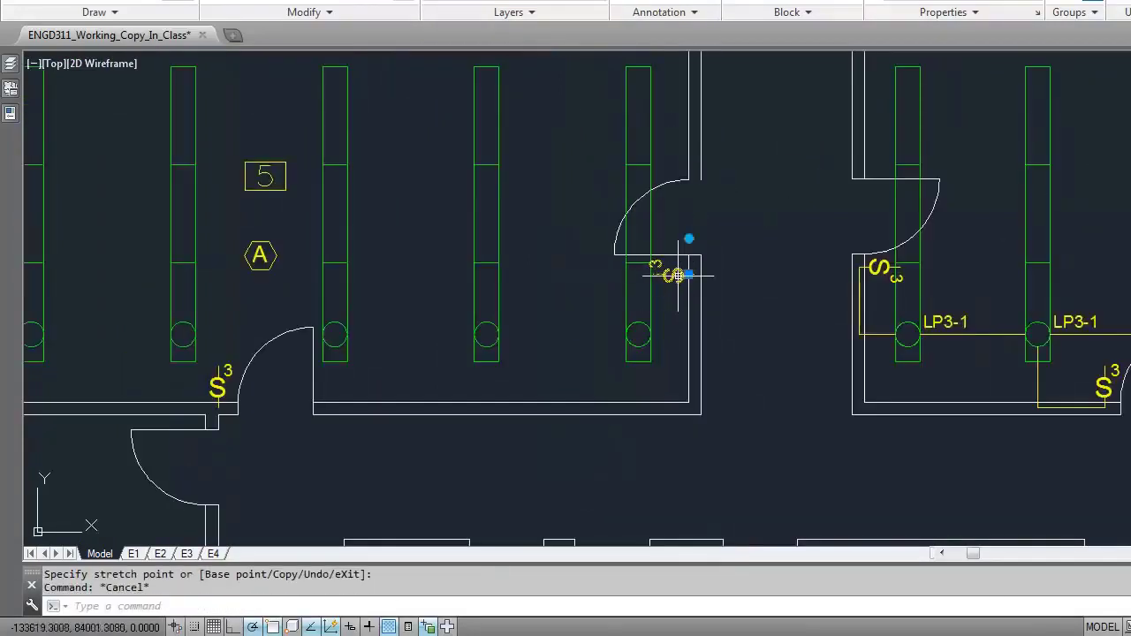
click(694, 272)
key(Escape)
scroll(638, 157, down, 2)
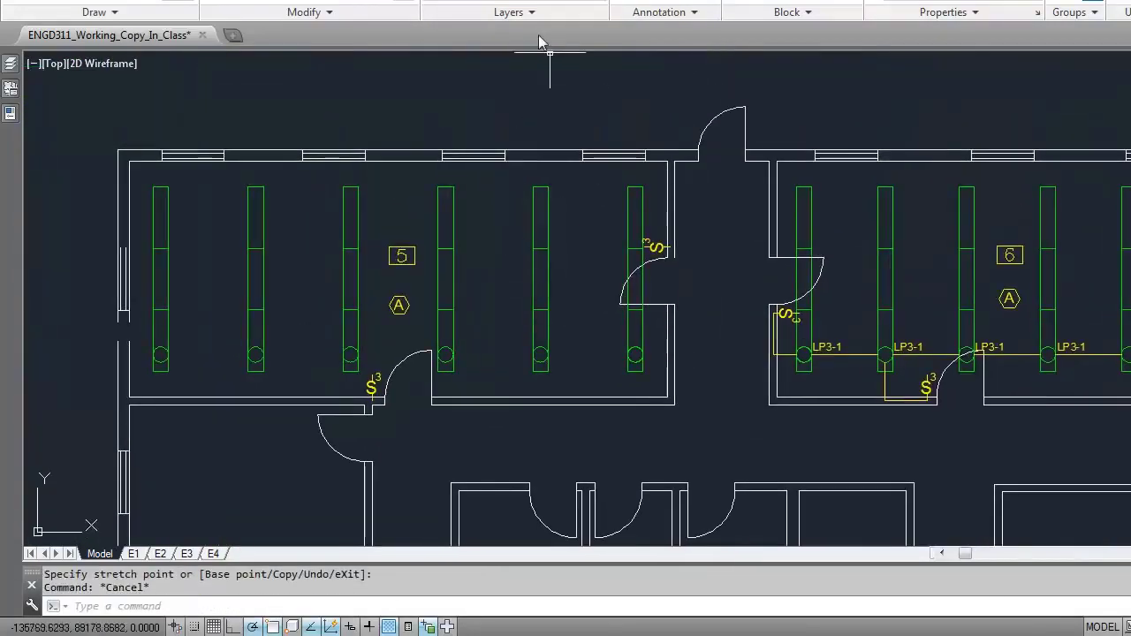
Draw circuit lines joining the circles of the four westernmost luminaire columns in room 5.
text(l)
key(Return)
scroll(137, 352, up, 4)
click(93, 359)
click(333, 361)
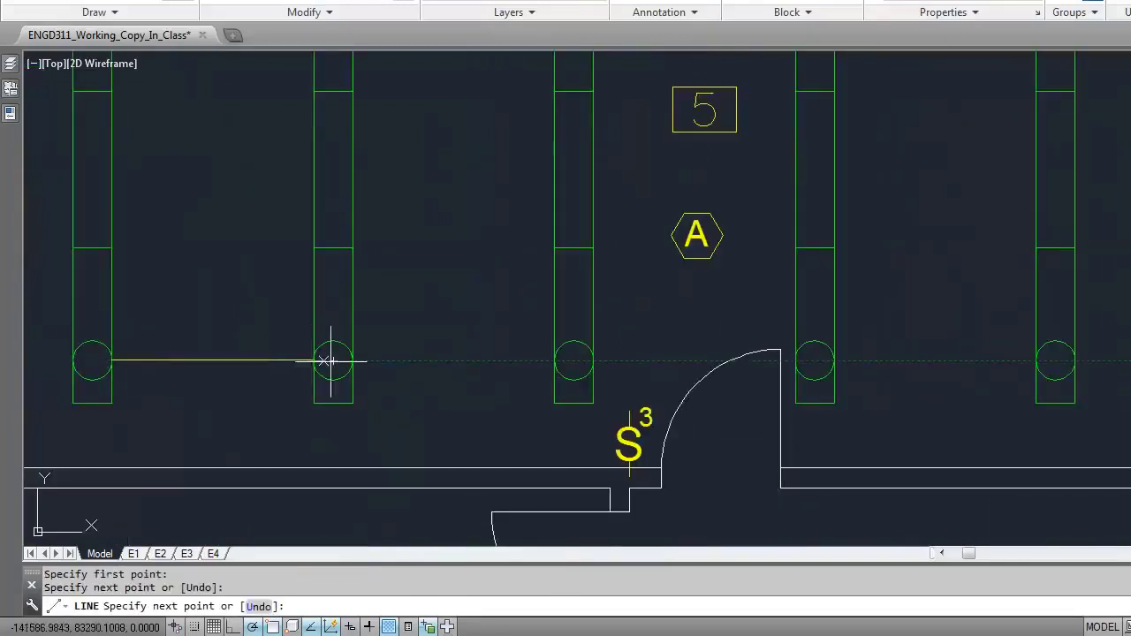
key(Return)
key(Return)
click(594, 361)
click(796, 360)
key(Return)
Continue the circuit lines from the fourth luminaire circle to the fifth and from the fifth to the sixth.
key(Return)
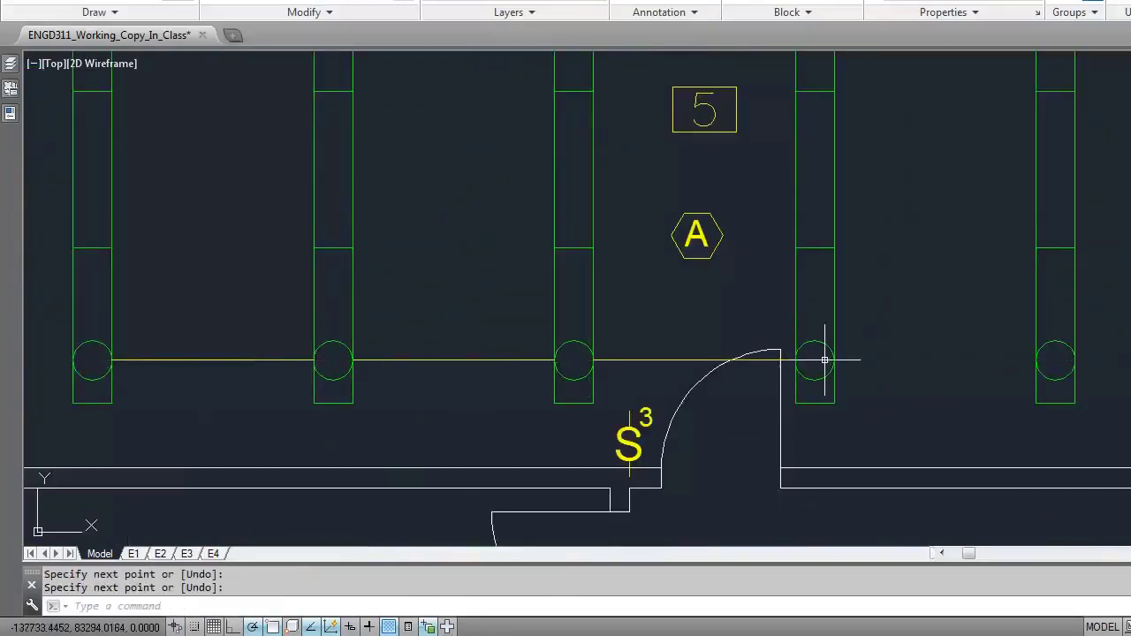
click(835, 361)
middle_drag(945, 356, 629, 341)
click(738, 346)
key(Return)
key(Return)
click(738, 346)
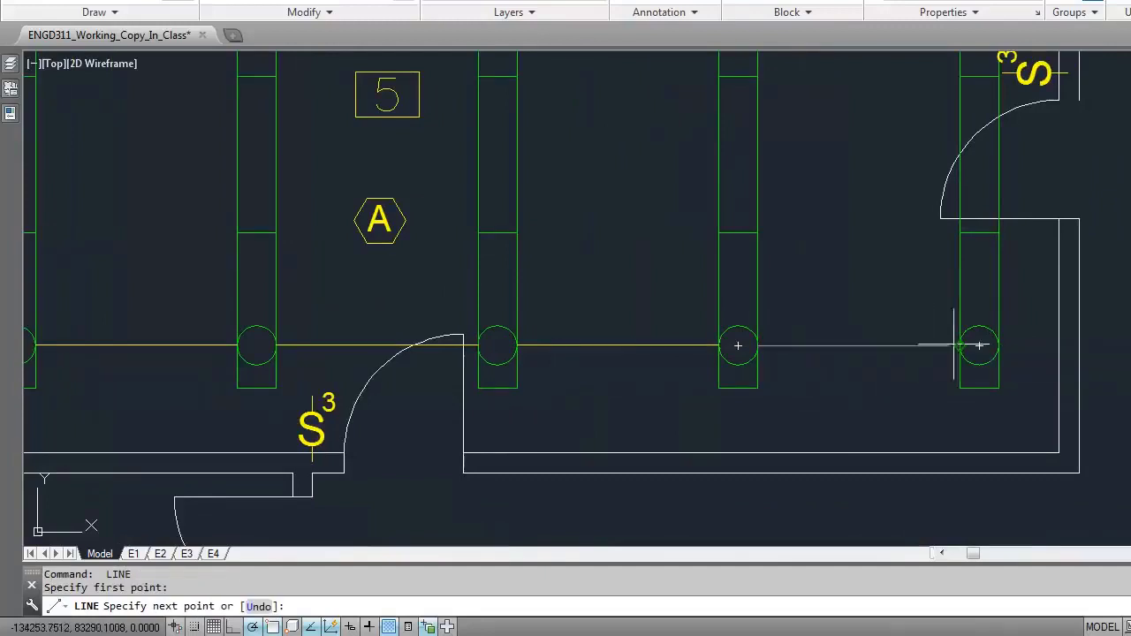
key(Return)
Draw a circuit line from the south-wall switch west inside the wall and then north to the third luminaire circle.
click(312, 460)
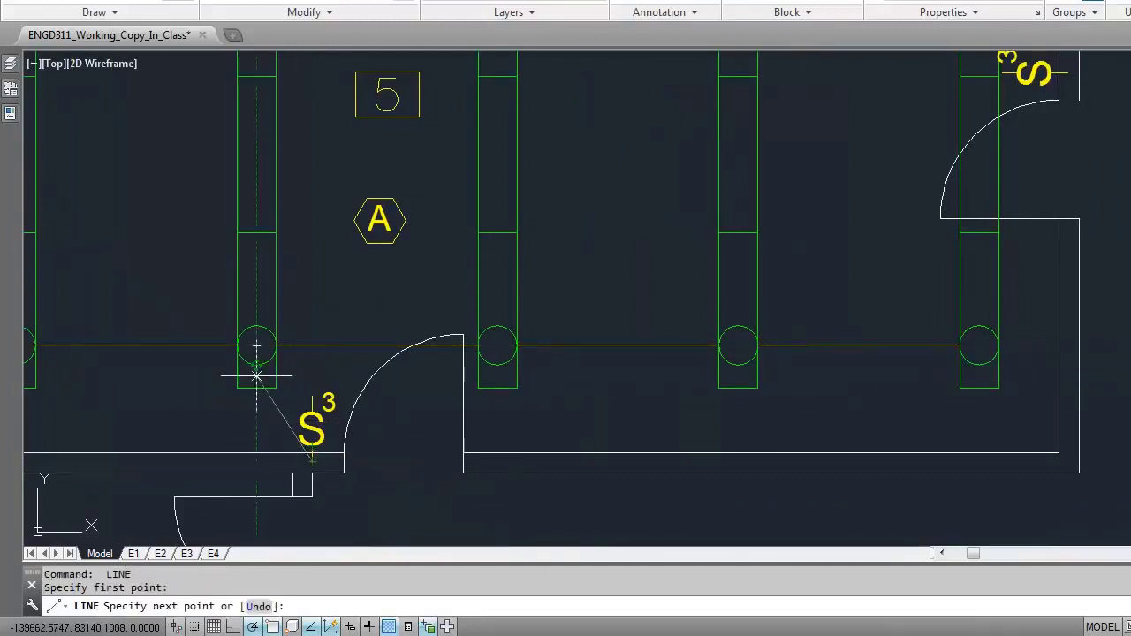
click(257, 461)
click(256, 365)
key(Return)
Draw a circuit line from the east-wall switch south inside the wall and west to the sixth luminaire circle in room 5.
key(Return)
middle_drag(1021, 120, 770, 202)
click(777, 229)
click(777, 503)
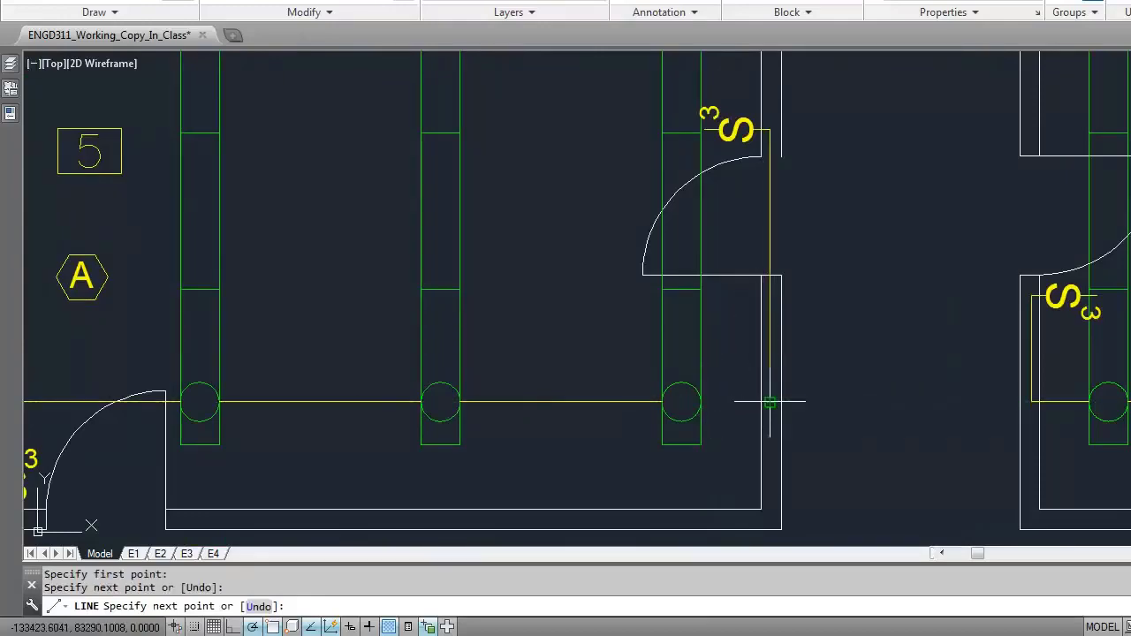
key(Return)
Draw a vertical guide line through the middle of room 4 from its north wall to its south wall.
scroll(659, 350, down, 6)
middle_drag(502, 352, 515, 203)
scroll(417, 287, up, 2)
middle_drag(412, 302, 441, 227)
text(l)
key(Return)
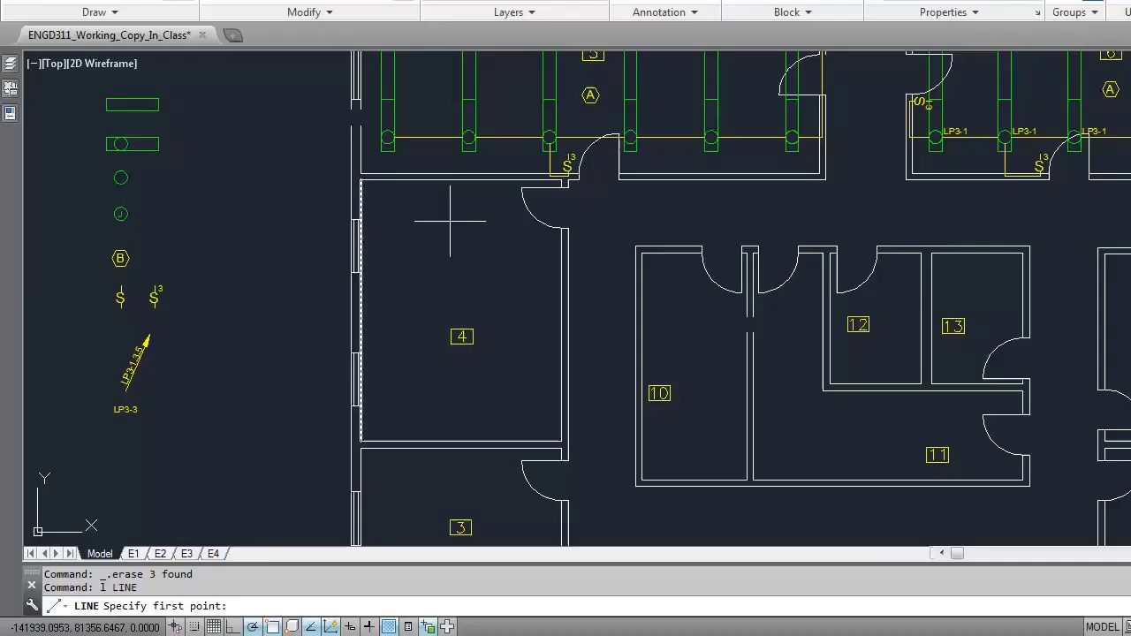
click(461, 182)
click(460, 439)
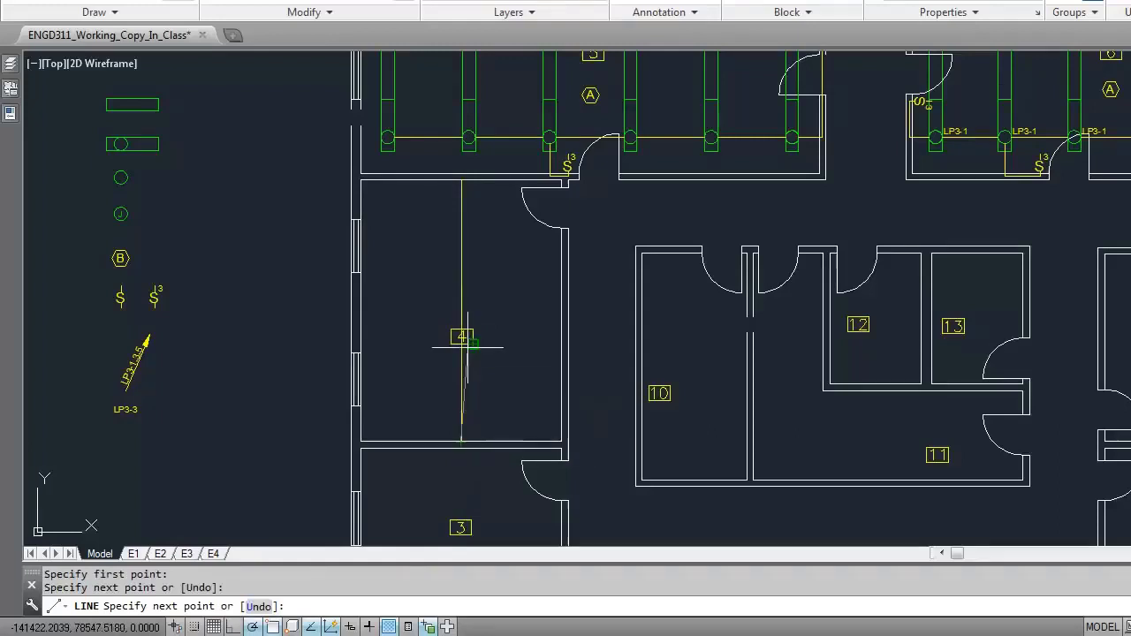
key(Escape)
Divide the vertical guide line in room 4 into 11 segments.
middle_drag(457, 270, 409, 290)
mouse_move(410, 284)
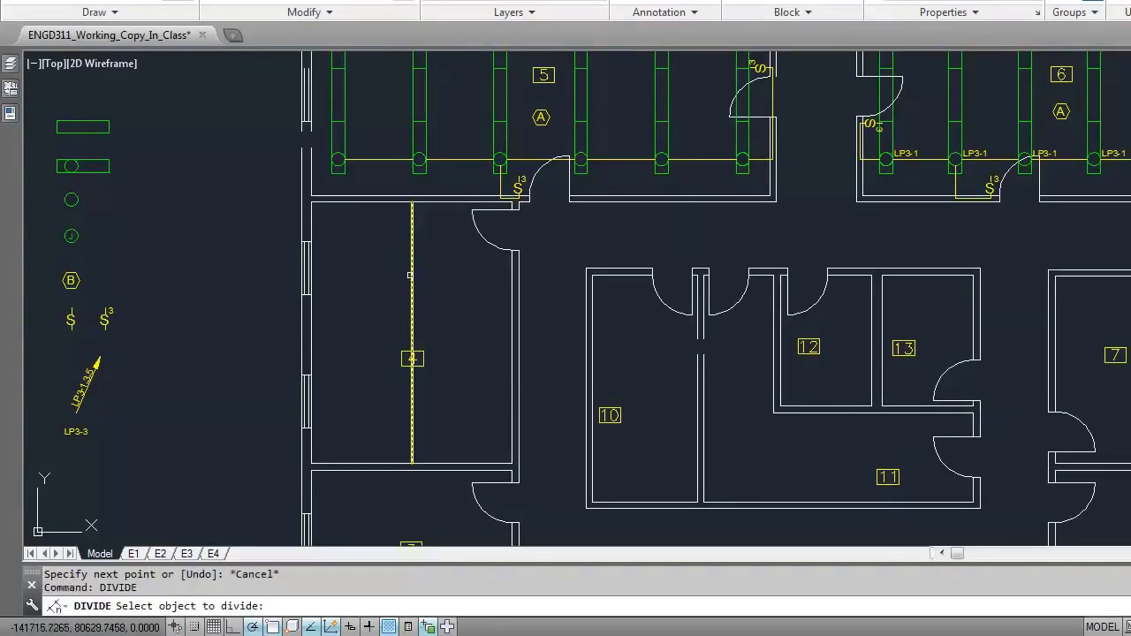
click(410, 275)
text(11)
key(Return)
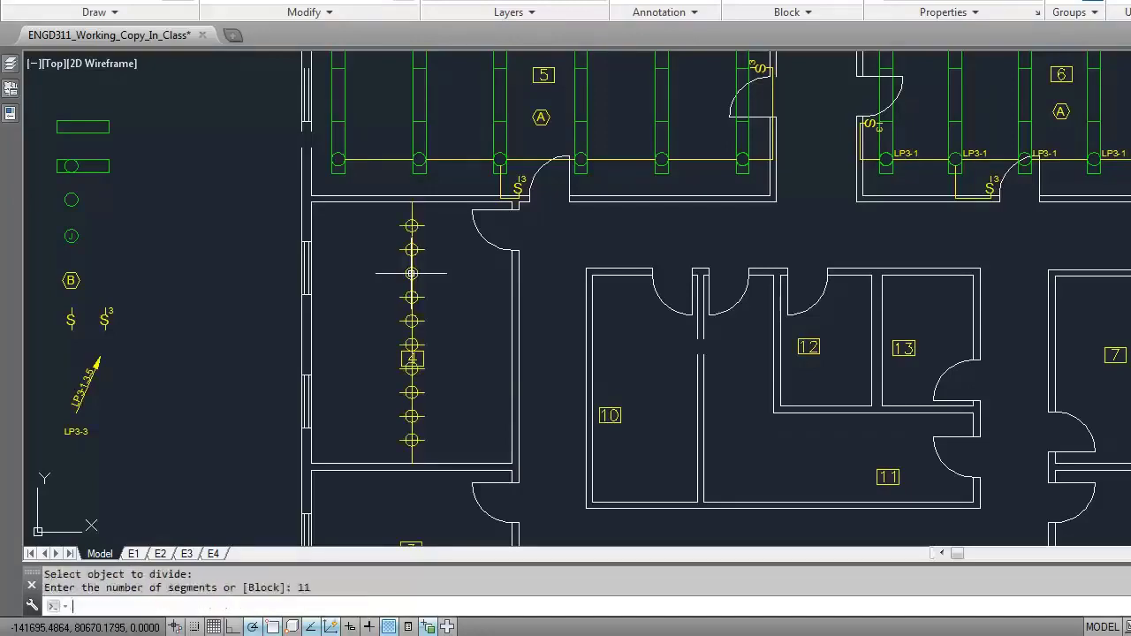
Place horizontal construction lines through the first, fourth, seventh and tenth division points on room 4's vertical guide line.
text(xline)
key(Return)
key(Return)
click(412, 225)
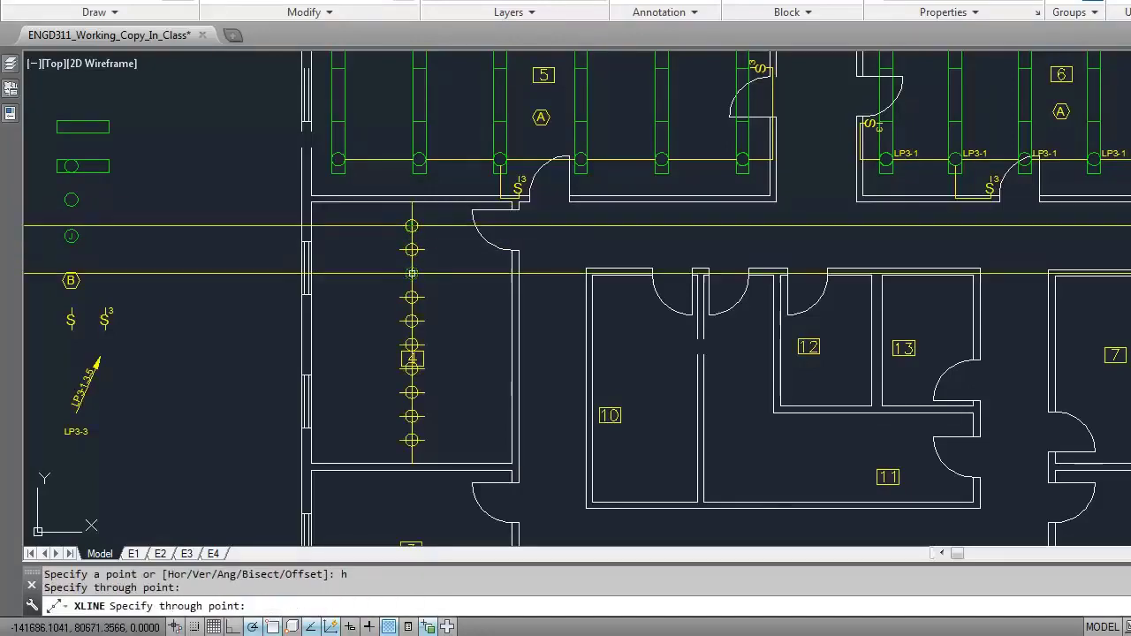
click(412, 297)
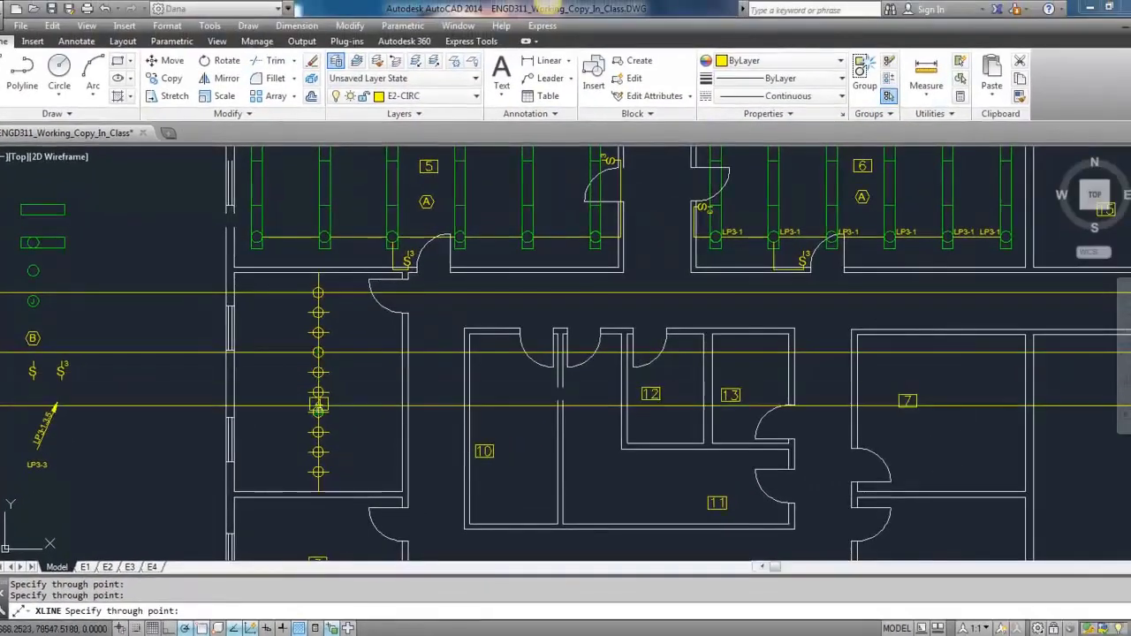
scroll(322, 410, up, 8)
click(290, 418)
scroll(288, 427, down, 6)
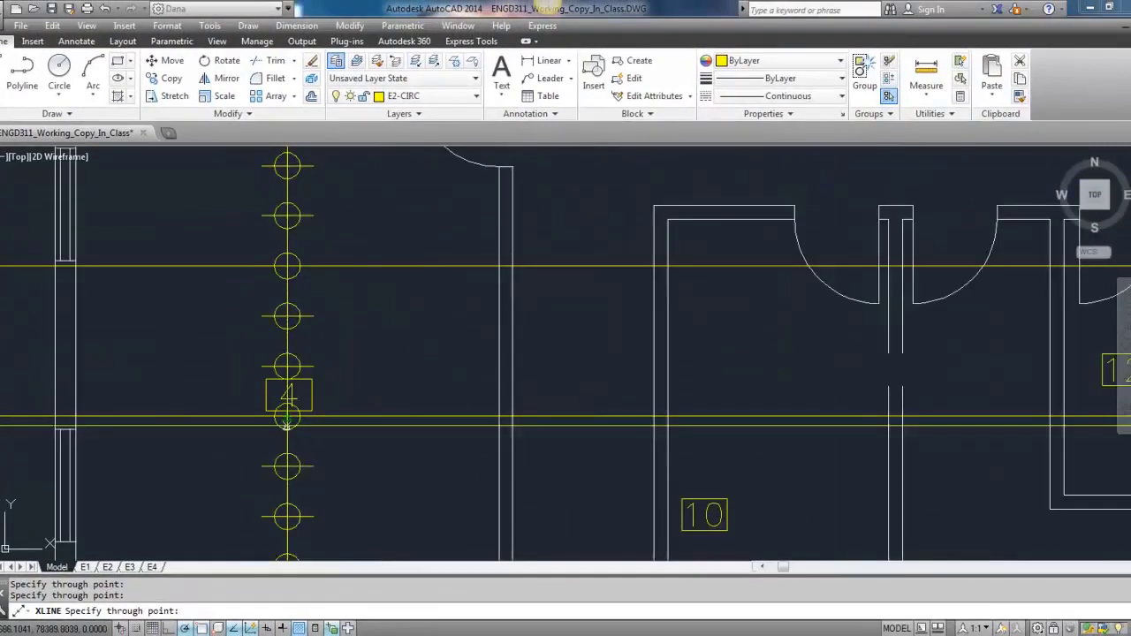
click(288, 521)
key(Escape)
scroll(305, 412, down, 5)
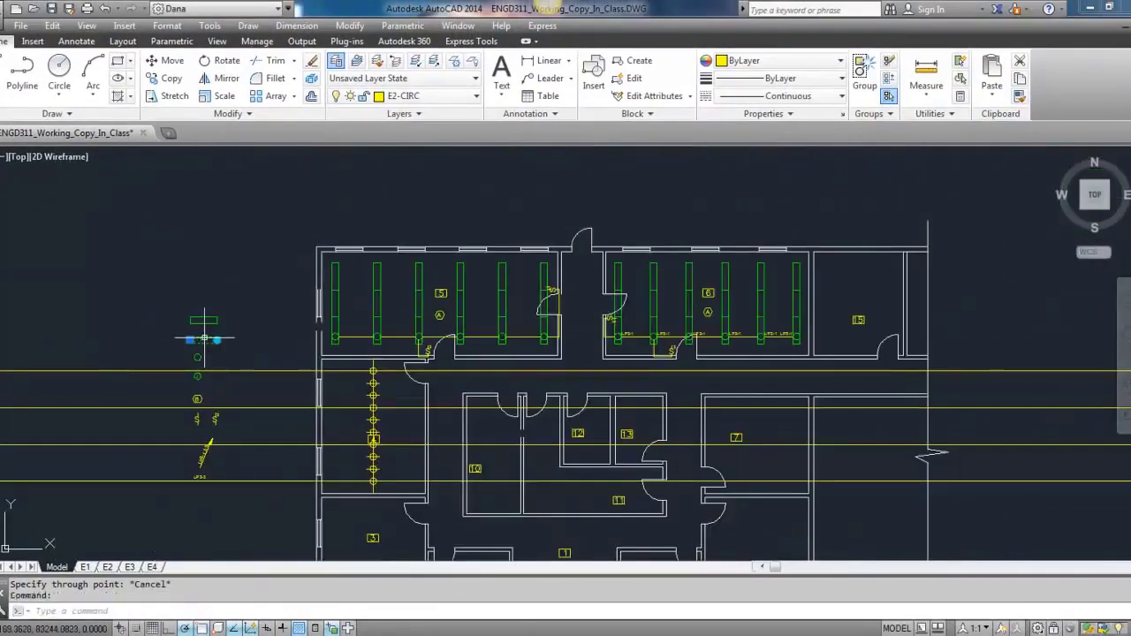
Paste a copy of the junction luminaire symbol from the legend into room 4 and rotate it 180 degrees.
key(ctrl+c)
scroll(411, 387, up, 6)
key(ctrl+v)
click(322, 370)
click(331, 343)
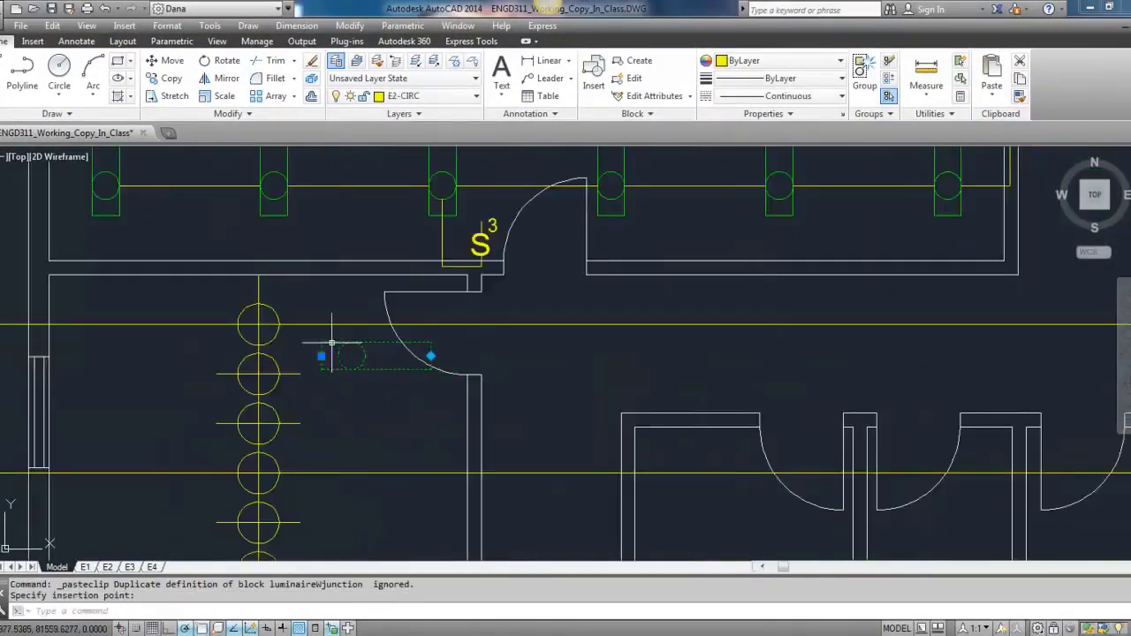
click(430, 356)
click(186, 355)
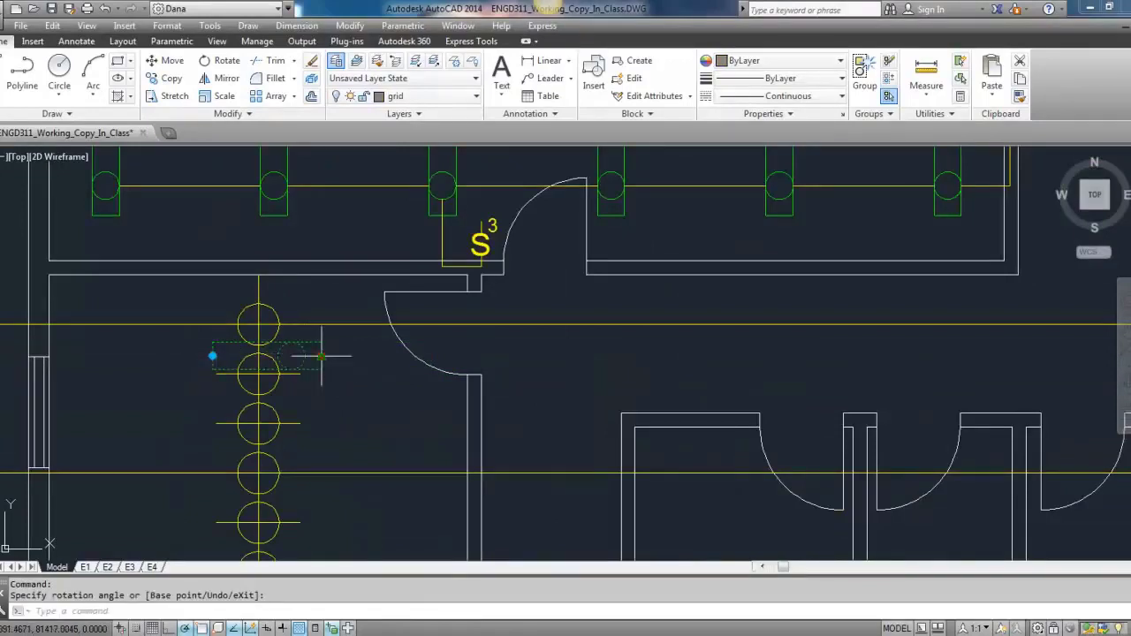
Move the junction luminaire onto room 4's northernmost construction line and shift it east to about the door.
click(322, 356)
click(321, 324)
click(322, 324)
click(438, 324)
Paste a copy of the plain luminaire symbol from the legend into room 4 and rotate it 180 degrees.
scroll(394, 328, down, 5)
click(94, 248)
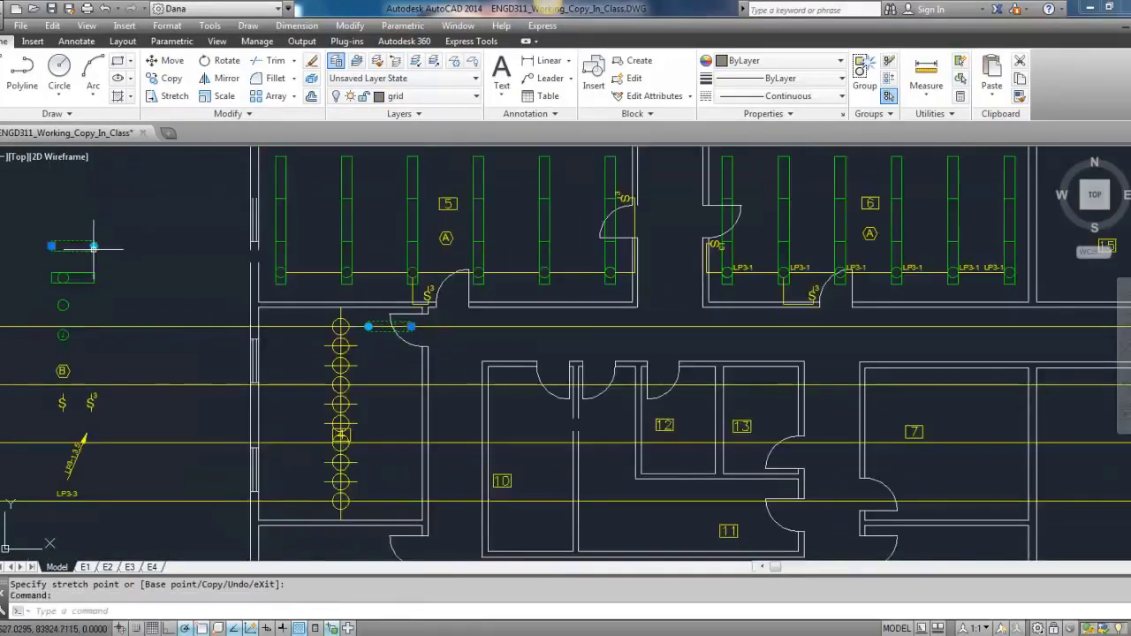
key(ctrl+c)
scroll(385, 367, up, 5)
key(ctrl+v)
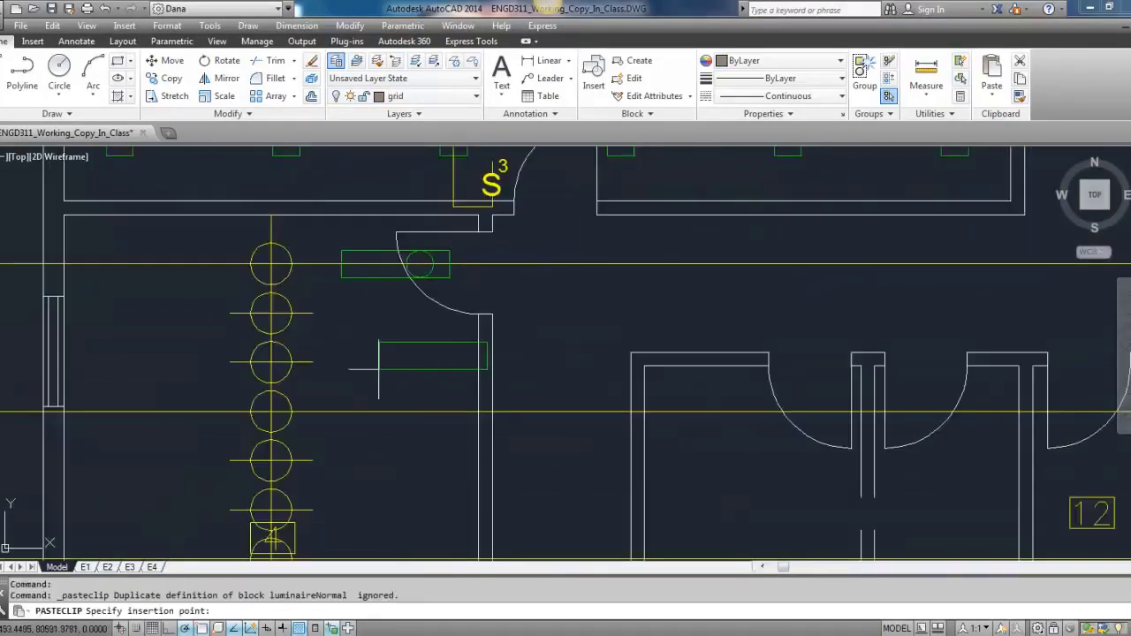
click(354, 357)
click(447, 331)
click(461, 343)
click(142, 341)
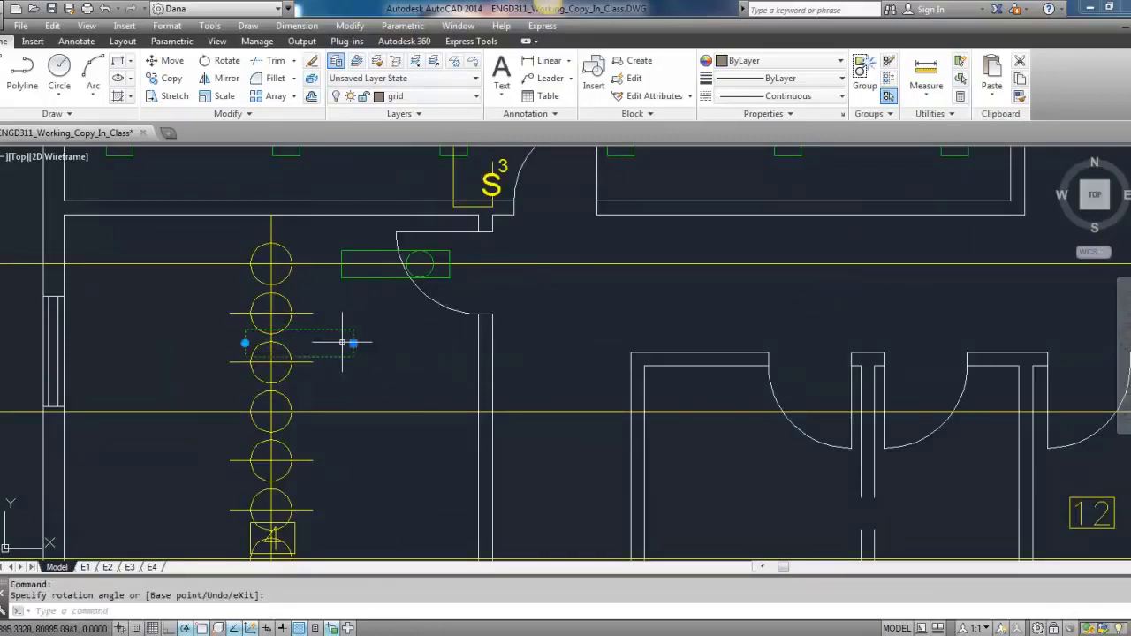
Join the plain luminaire to the west end of the junction luminaire and start copying it.
click(354, 343)
click(342, 263)
click(167, 78)
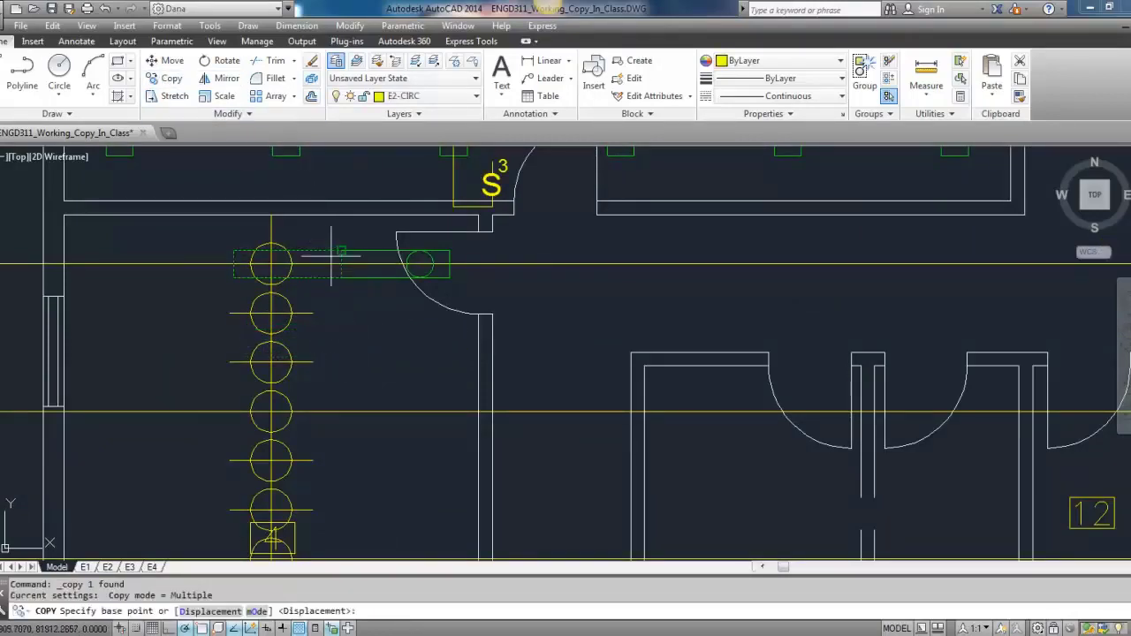
Copy the luminaire segment end to end to complete the three-segment row at the top of room 4.
click(342, 264)
click(234, 263)
key(Escape)
Move the three-segment luminaire row horizontally to centre it on the top guide circle in room 4.
scroll(236, 228, down, 3)
drag(155, 242, 352, 271)
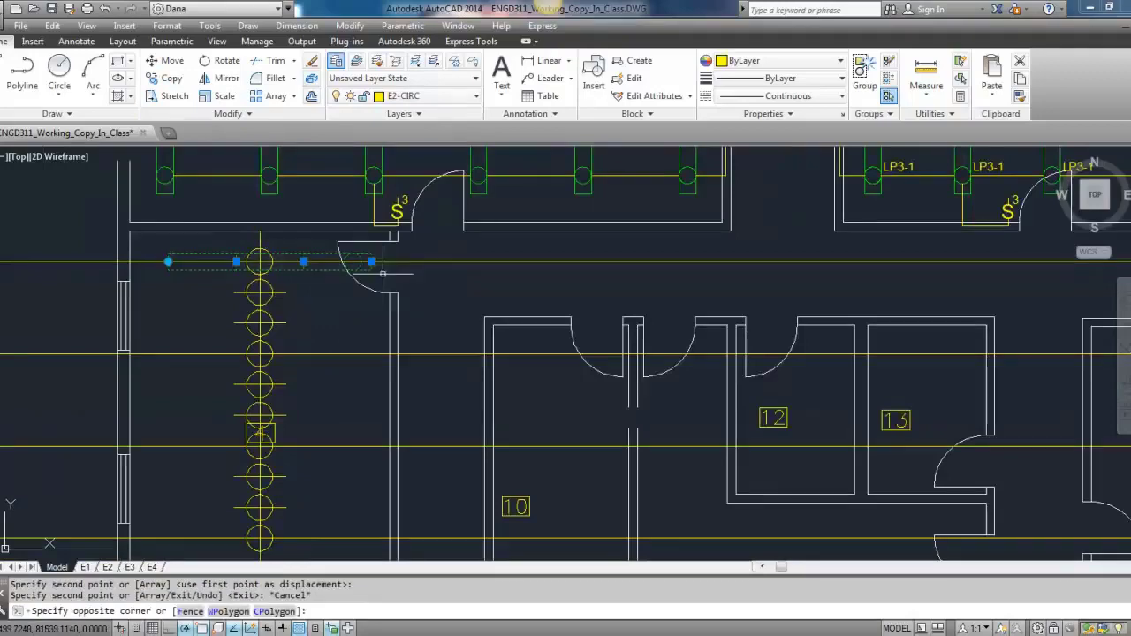
text(m)
key(Return)
scroll(265, 247, up, 5)
scroll(298, 266, up, 3)
click(215, 270)
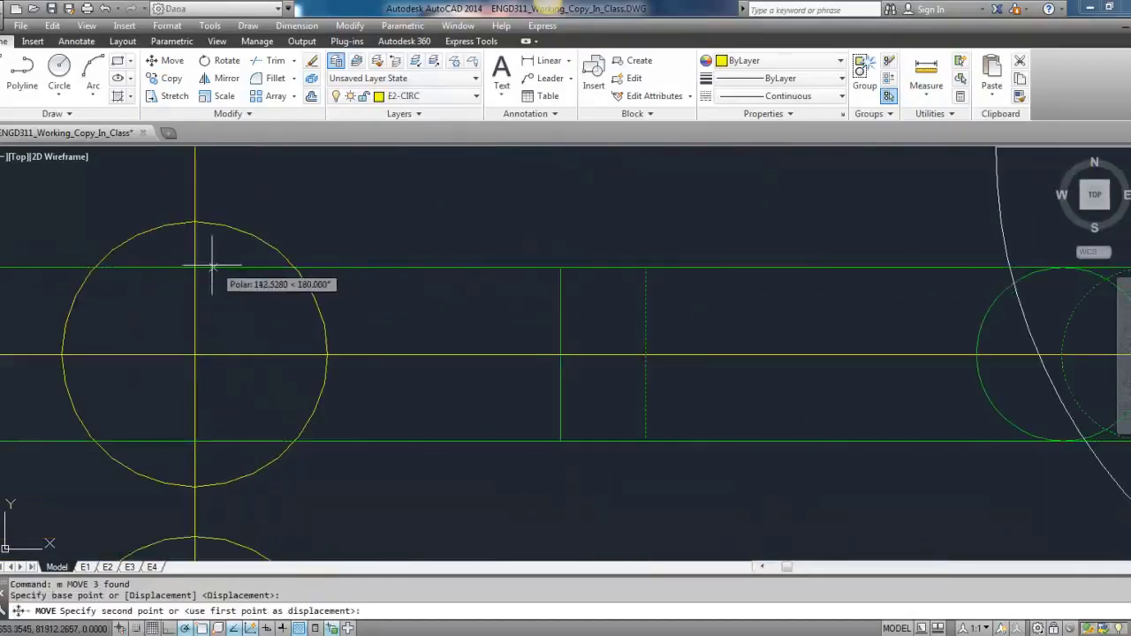
scroll(215, 271, down, 5)
click(179, 215)
Erase the vertical column of guide circles in room 4, leaving the room number tag out of the selection.
middle_drag(218, 436, 225, 371)
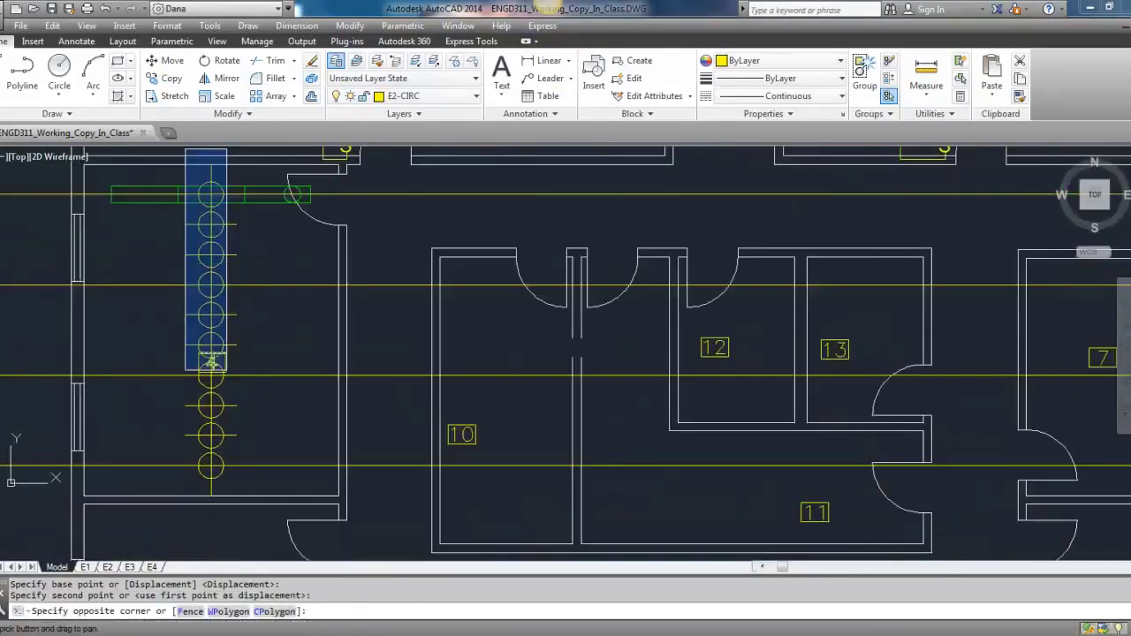
click(247, 516)
scroll(204, 373, up, 5)
shift+click(152, 280)
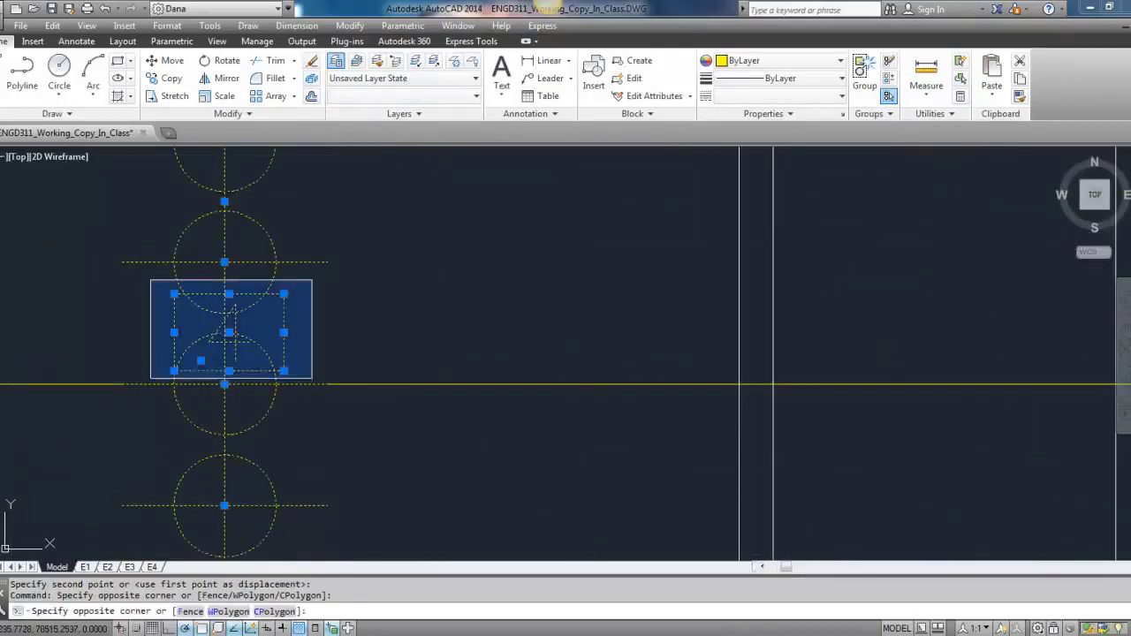
shift+click(313, 380)
key(Delete)
scroll(302, 340, down, 6)
Copy the luminaire row straight down onto the three lower horizontal guide lines in room 4.
middle_drag(280, 319, 282, 361)
click(224, 264)
click(357, 288)
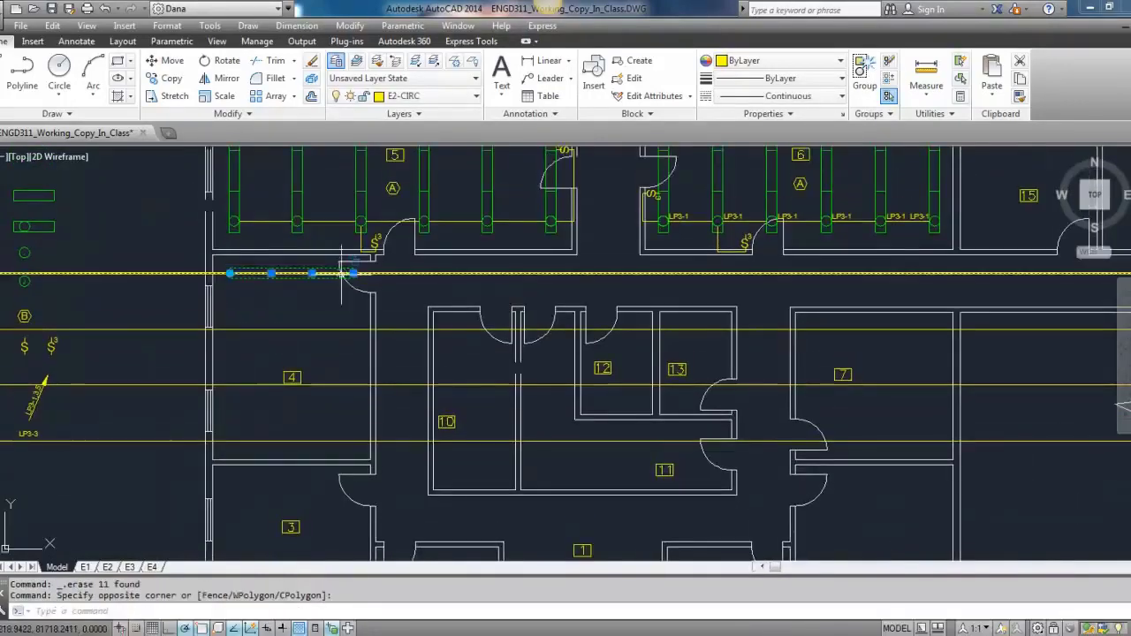
click(170, 79)
scroll(233, 284, up, 6)
click(217, 241)
click(216, 468)
middle_drag(216, 468, 222, 220)
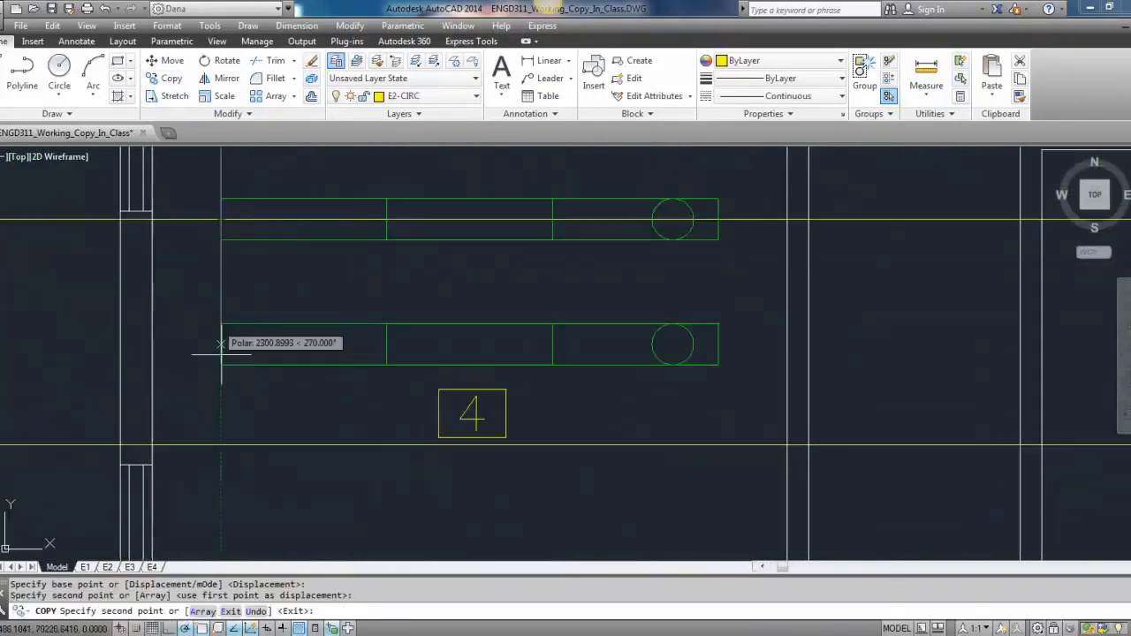
click(222, 447)
scroll(220, 421, down, 4)
middle_drag(220, 452, 214, 348)
click(214, 413)
key(Escape)
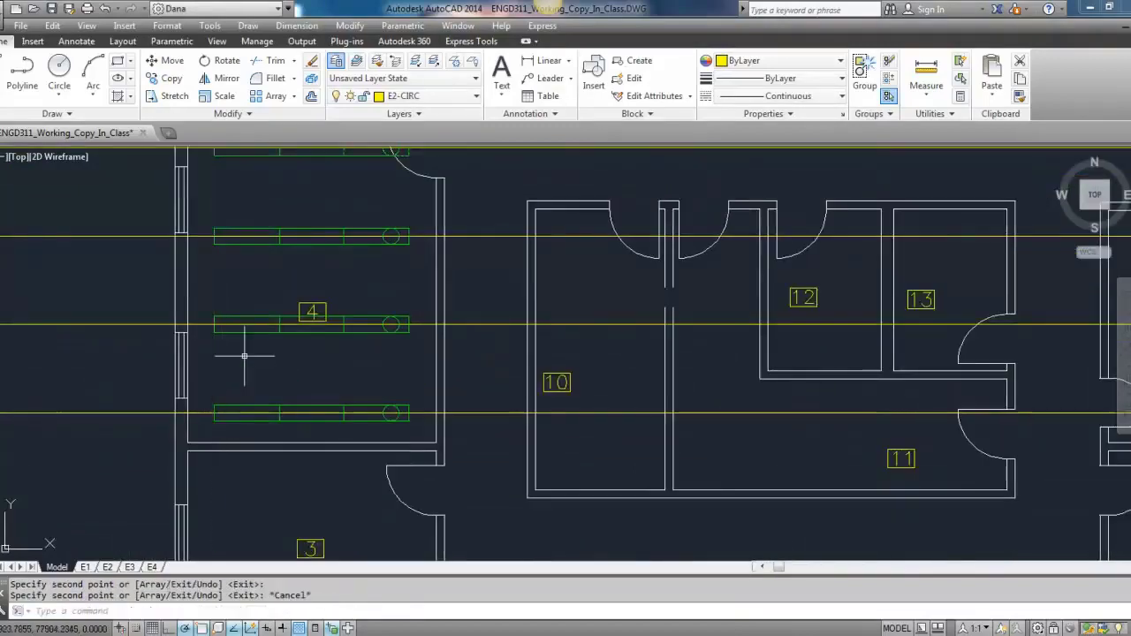
Move the room number 4 tag up into the gap between the second and third luminaire rows.
click(293, 295)
click(336, 335)
text(m)
key(Return)
scroll(302, 335, up, 2)
click(308, 364)
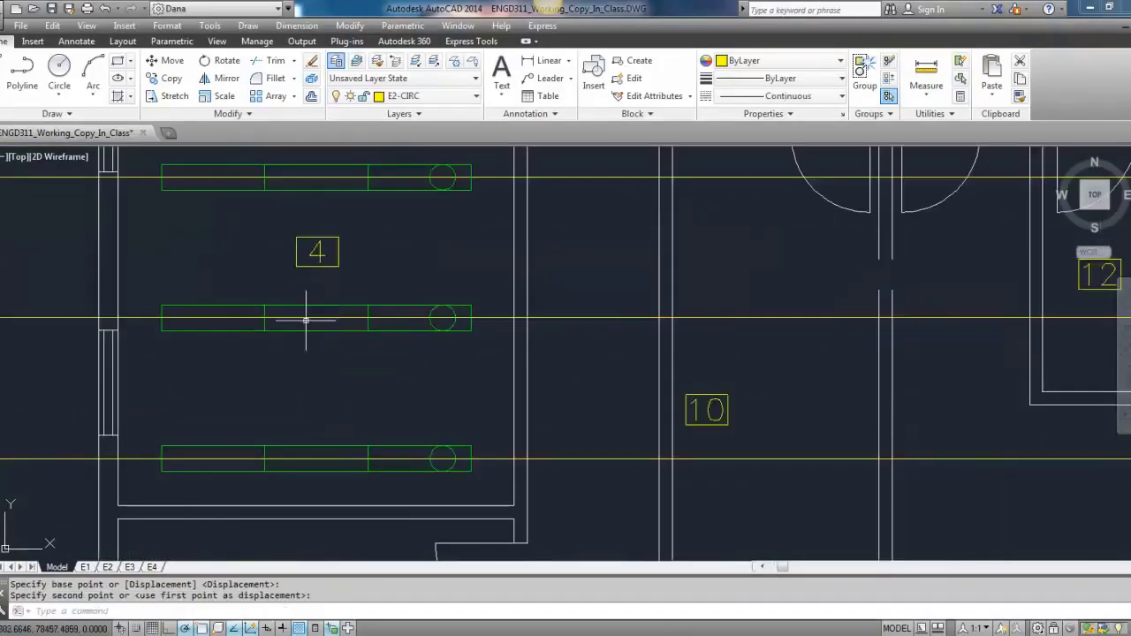
Shift the room number 4 tag to the left between the luminaire rows.
scroll(325, 269, up, 2)
click(270, 213)
click(394, 280)
text(m)
key(Return)
click(444, 287)
click(340, 289)
Copy the hexagonal B luminaire type tag from the legend and place it beside the room number 4 tag.
scroll(337, 293, down, 8)
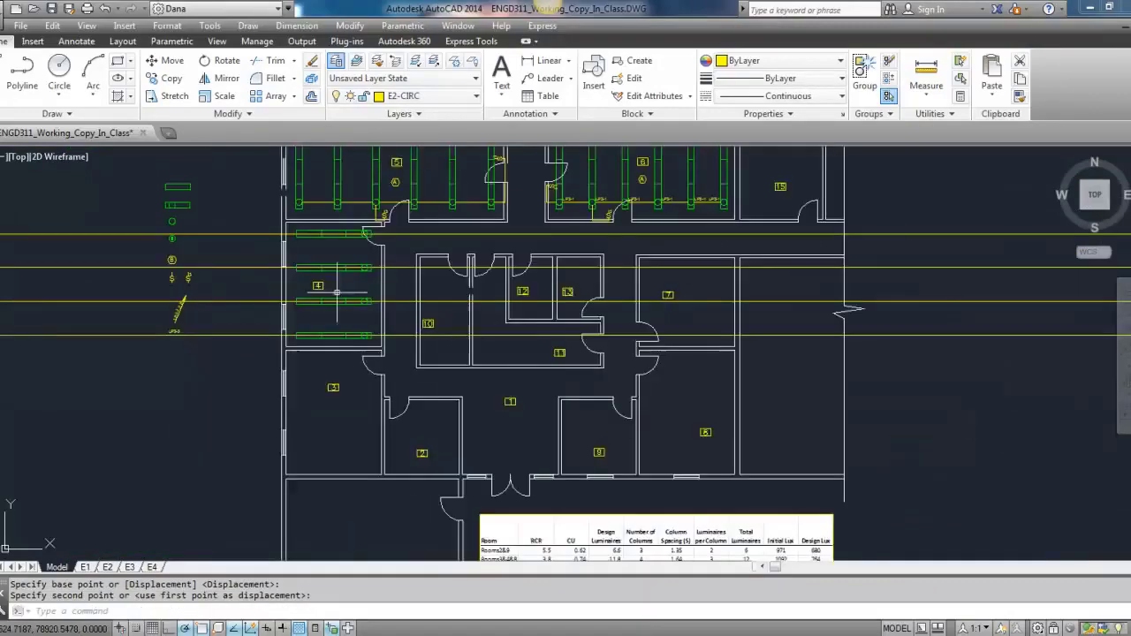
scroll(162, 252, up, 4)
click(164, 253)
click(232, 282)
key(ctrl+c)
key(ctrl+v)
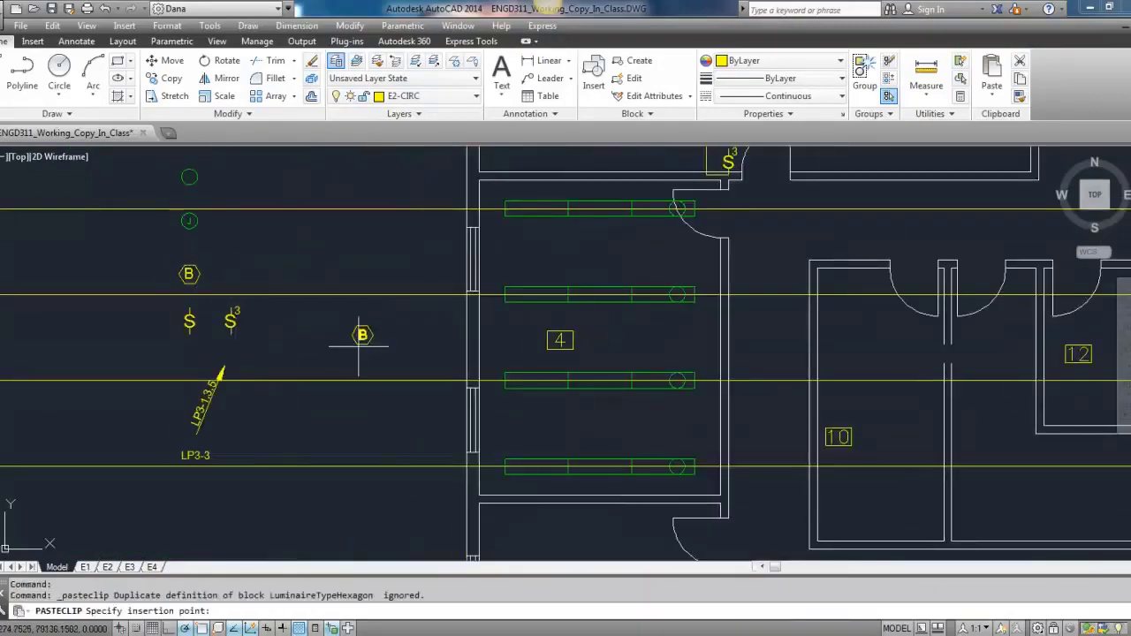
click(619, 352)
Change the attribute value of room 4's hexagonal luminaire tag to A.
double_click(623, 341)
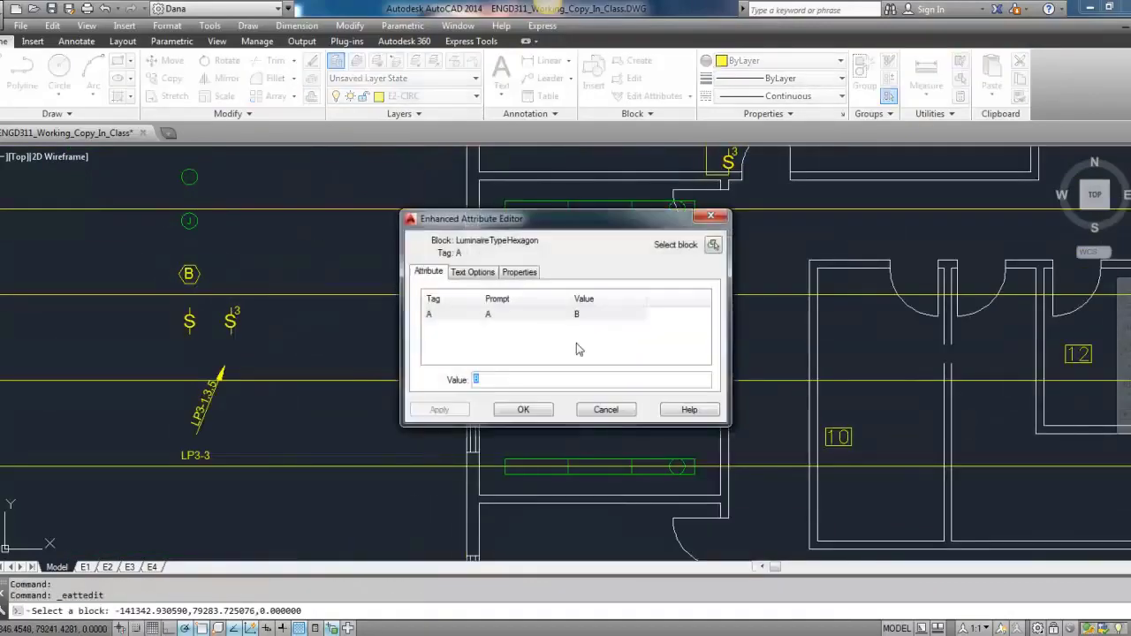
click(524, 410)
double_click(613, 342)
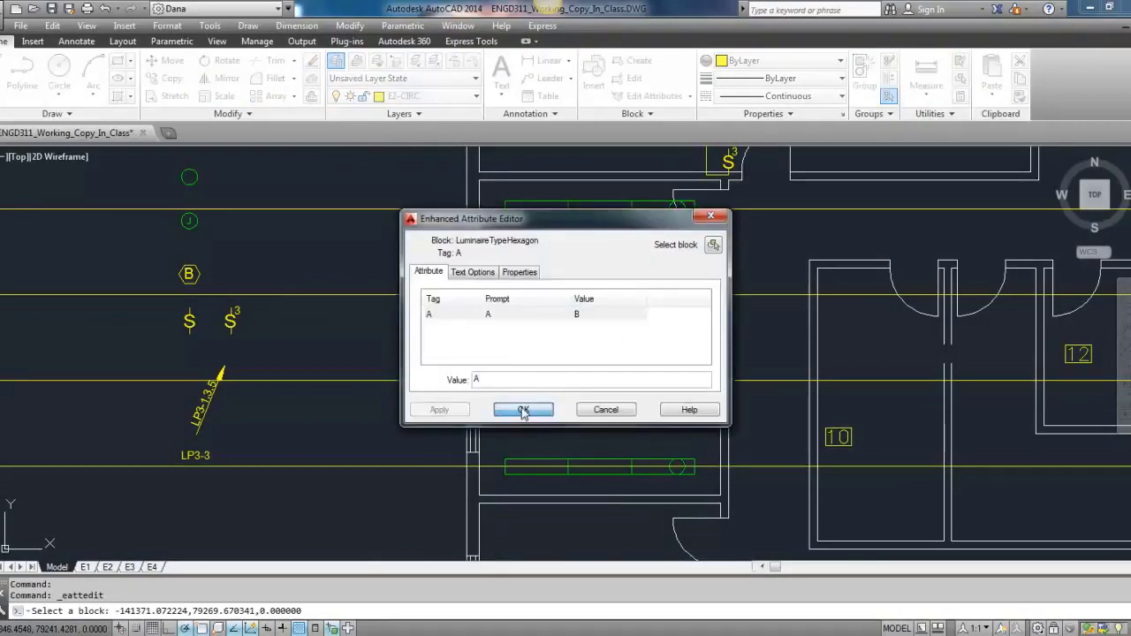
click(523, 412)
Move the hexagonal A tag into line with the room number 4 tag, midway between the luminaire rows.
scroll(652, 335, up, 4)
click(515, 324)
click(613, 388)
text(m)
key(space)
click(637, 379)
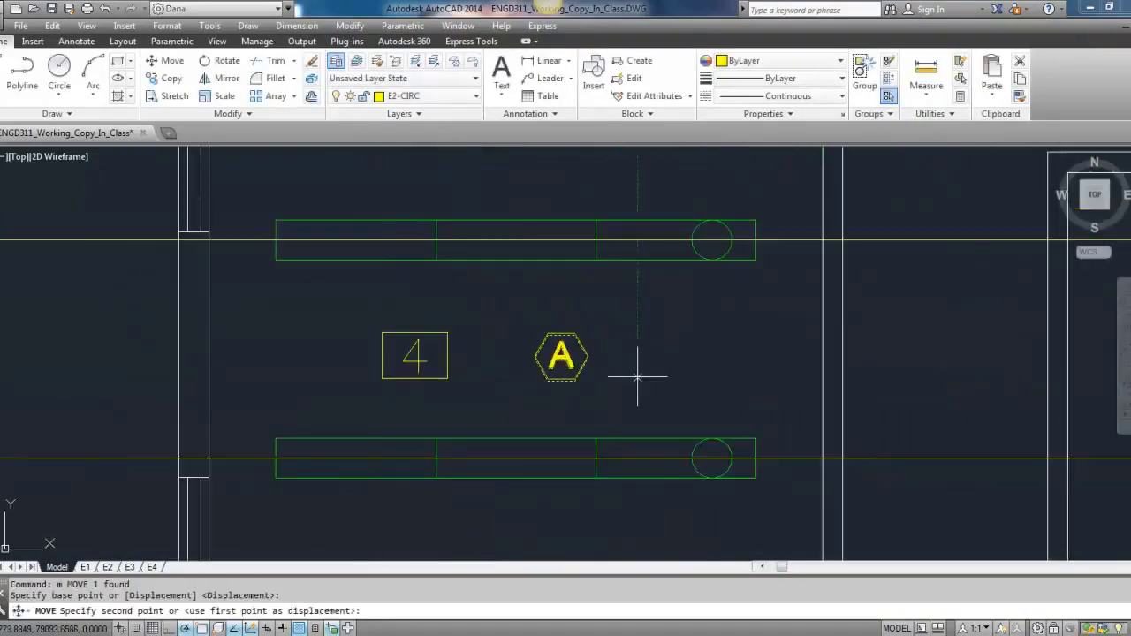
click(637, 377)
Erase the four long horizontal guide lines crossing the floor plan.
scroll(601, 362, down, 6)
click(395, 452)
click(352, 248)
key(Delete)
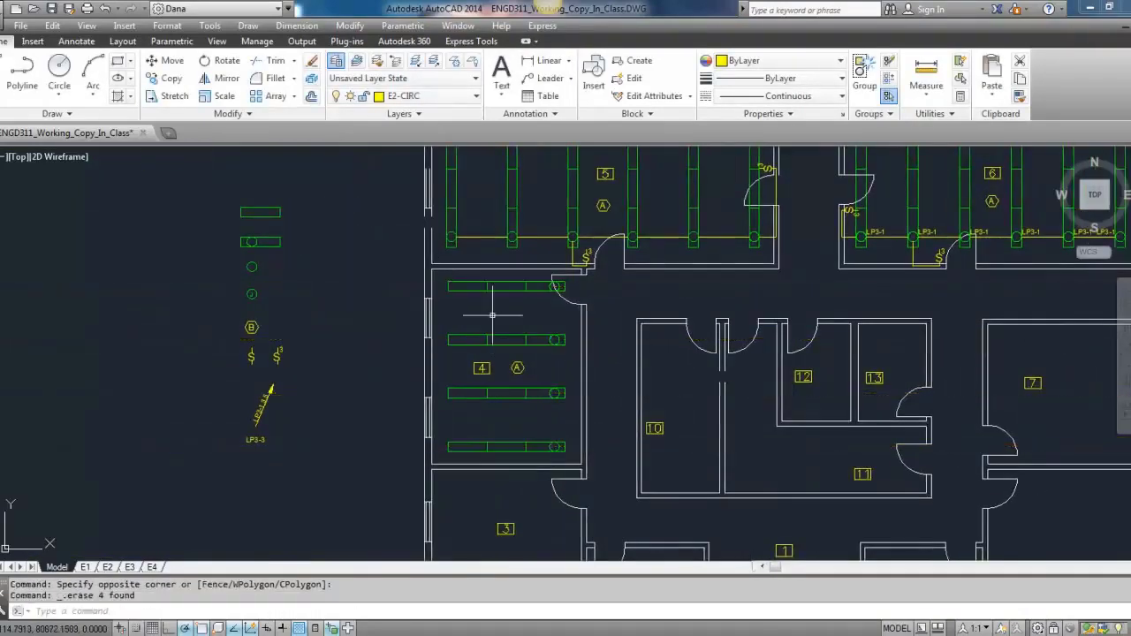
Place a copy of the plain S switch symbol in room 4, rotated 90 degrees and attached to the right wall just below the door.
middle_drag(492, 315, 372, 334)
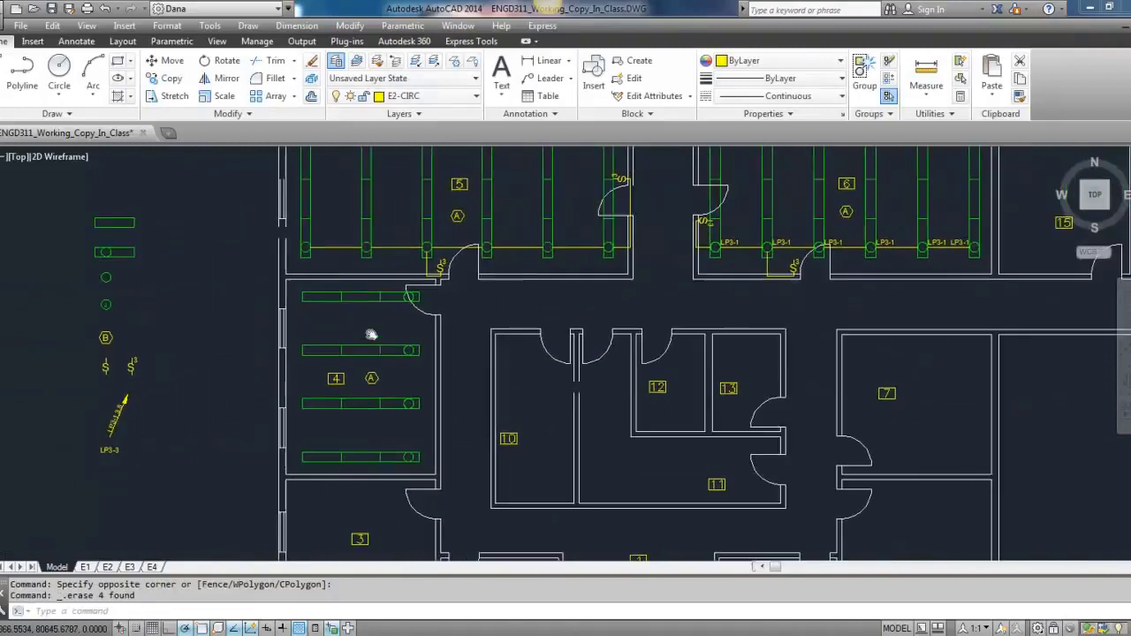
scroll(430, 331, up, 5)
key(ctrl+v)
click(429, 333)
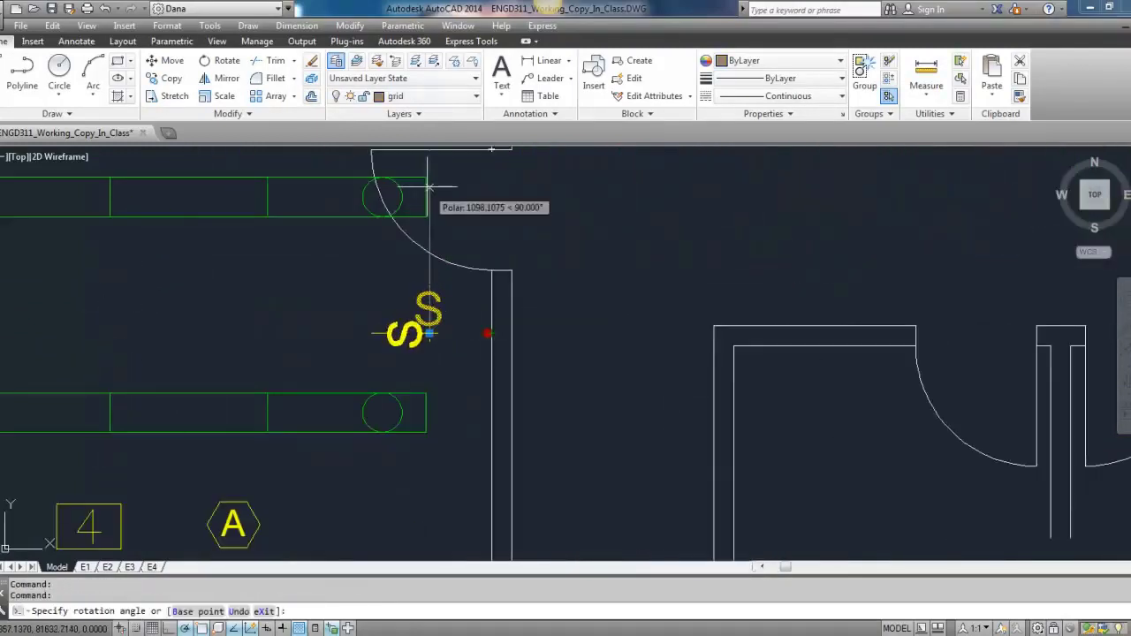
click(429, 230)
click(415, 332)
click(429, 332)
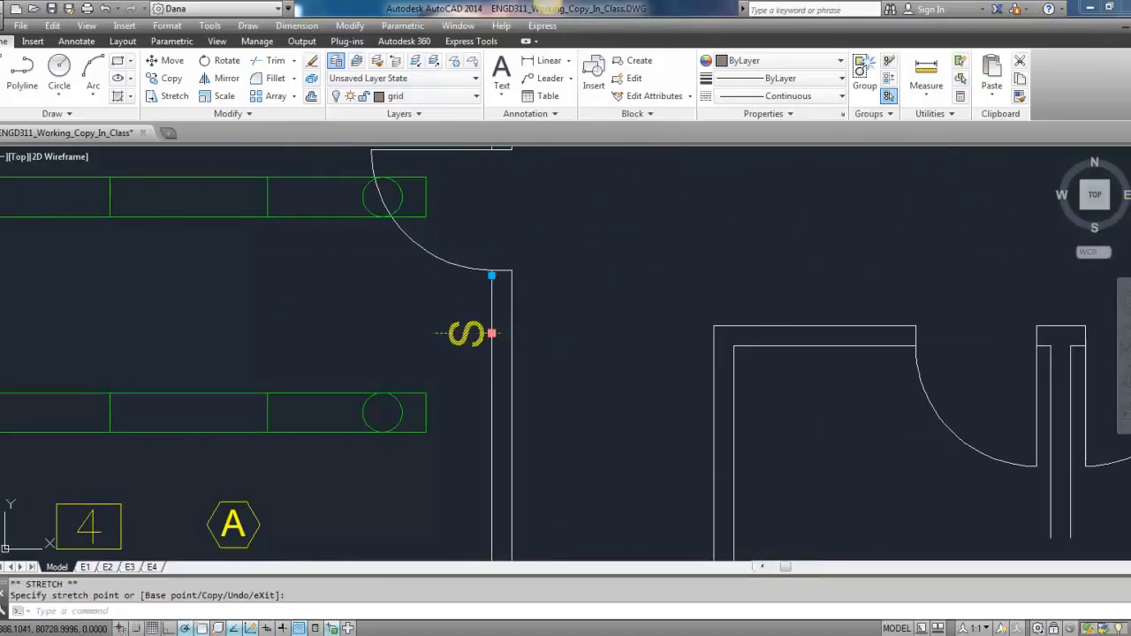
scroll(490, 300, down, 8)
key(Escape)
Draw vertical circuit lines linking the junction circles of the four luminaire rows in room 4.
middle_drag(442, 316, 377, 318)
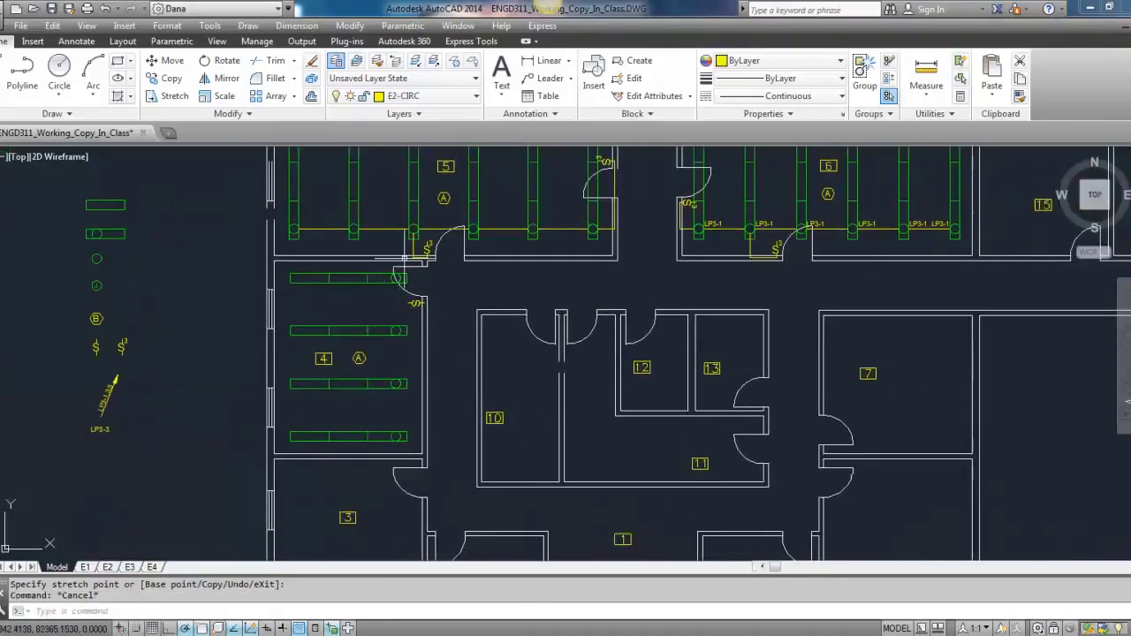
text(l)
key(Return)
scroll(396, 437, up, 8)
click(367, 415)
click(368, 240)
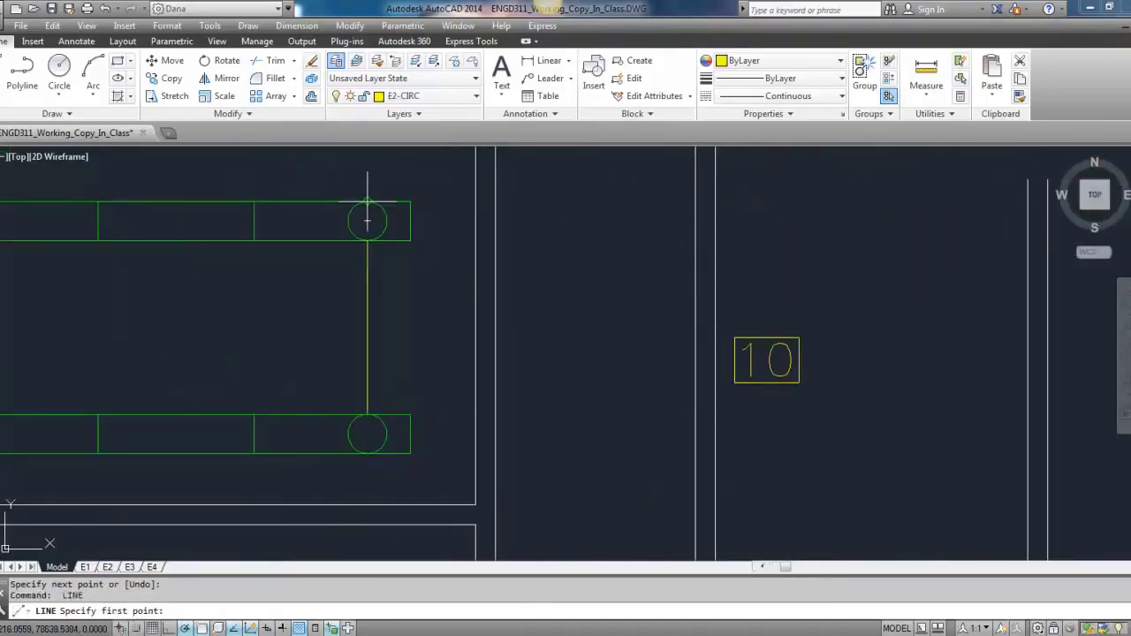
click(367, 202)
scroll(368, 177, down, 4)
middle_drag(367, 164, 371, 397)
scroll(377, 368, up, 4)
click(359, 328)
key(Return)
key(Return)
click(359, 289)
middle_drag(368, 165, 354, 356)
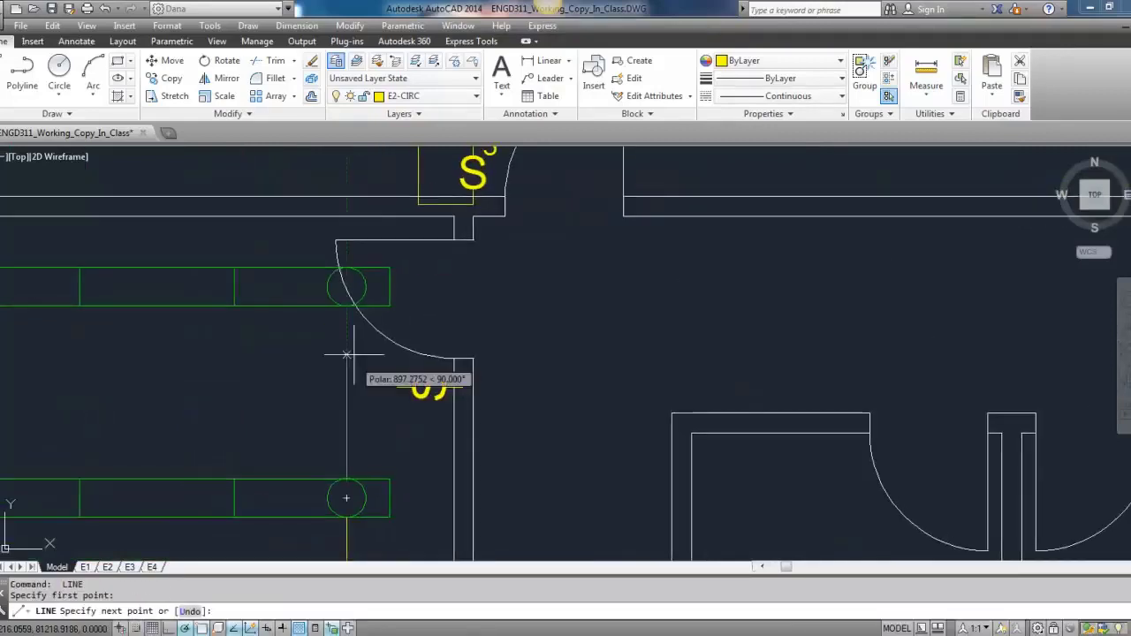
key(Return)
Draw an L-shaped circuit line from room 4's wall switch up and across to the top luminaire's junction circle.
key(Return)
click(461, 358)
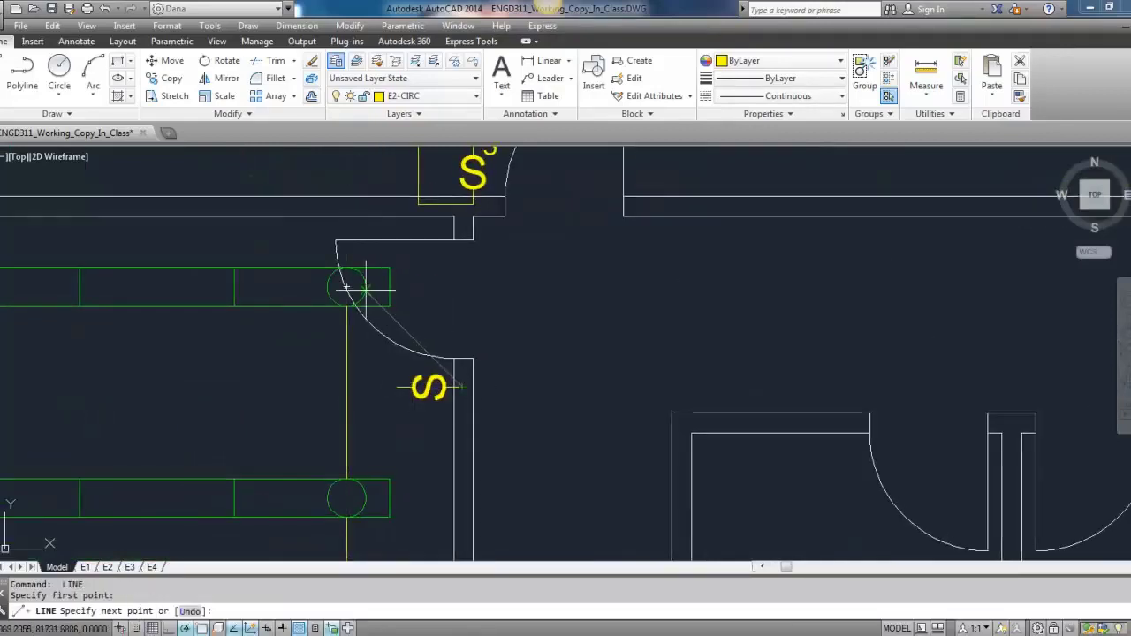
click(461, 286)
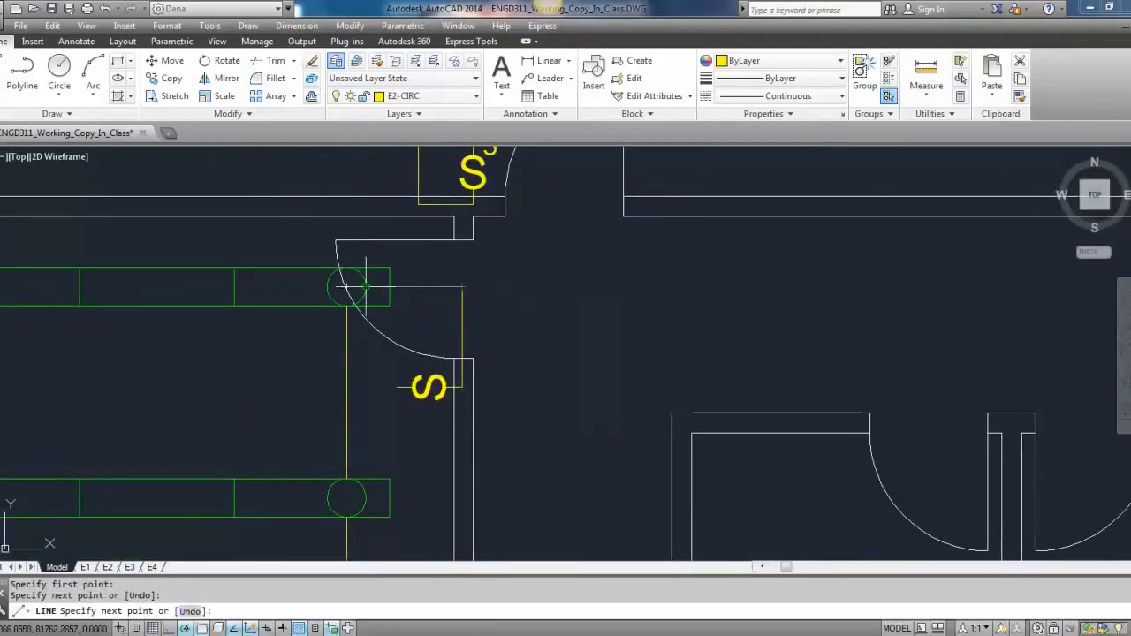
click(366, 287)
key(Return)
Copy the LP3-3 circuit label from the legend and place it beside the rightmost luminaire in room 5.
scroll(390, 315, down, 5)
middle_drag(445, 314, 402, 329)
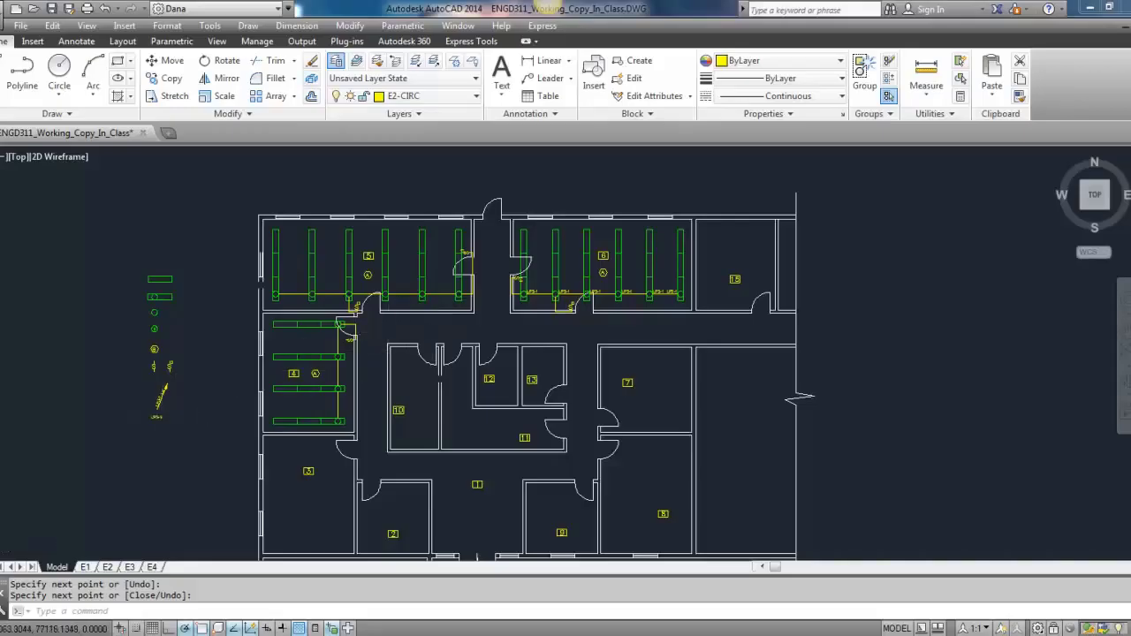
scroll(163, 416, up, 4)
click(144, 419)
key(ctrl+c)
key(ctrl+v)
middle_drag(645, 148, 256, 389)
scroll(515, 366, up, 2)
scroll(454, 343, up, 2)
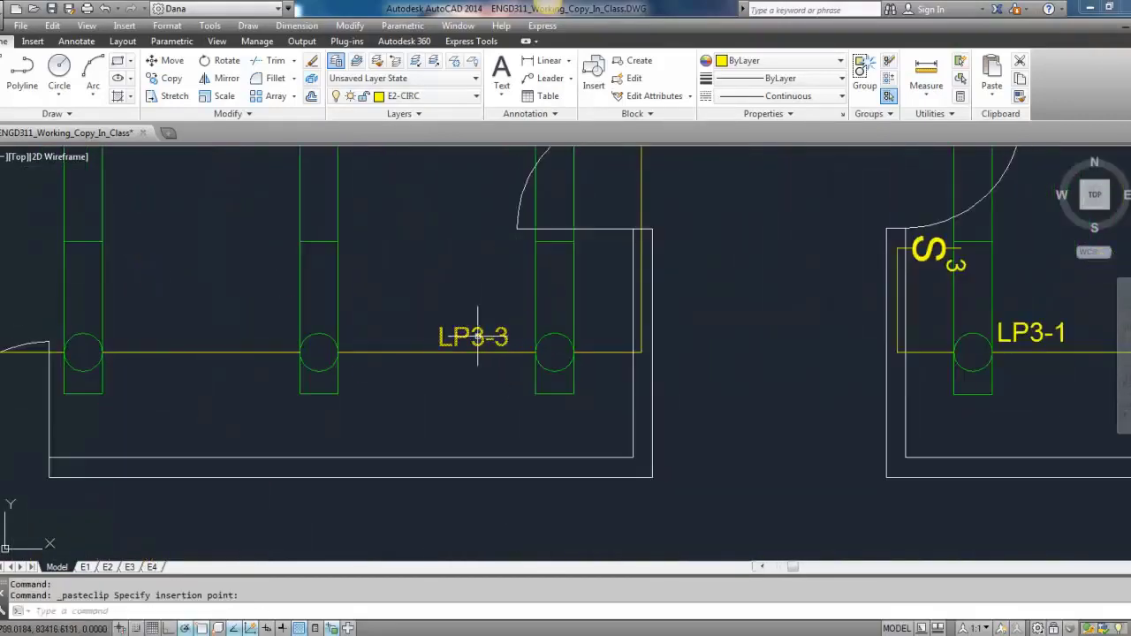
Move the LP3-3 label slightly right, closer to the rightmost luminaire's junction circle in room 5.
text(m)
key(Return)
click(451, 428)
click(470, 429)
Copy the LP3-3 label to the other five luminaires in room 5, using the junction circle centres as reference points.
click(506, 336)
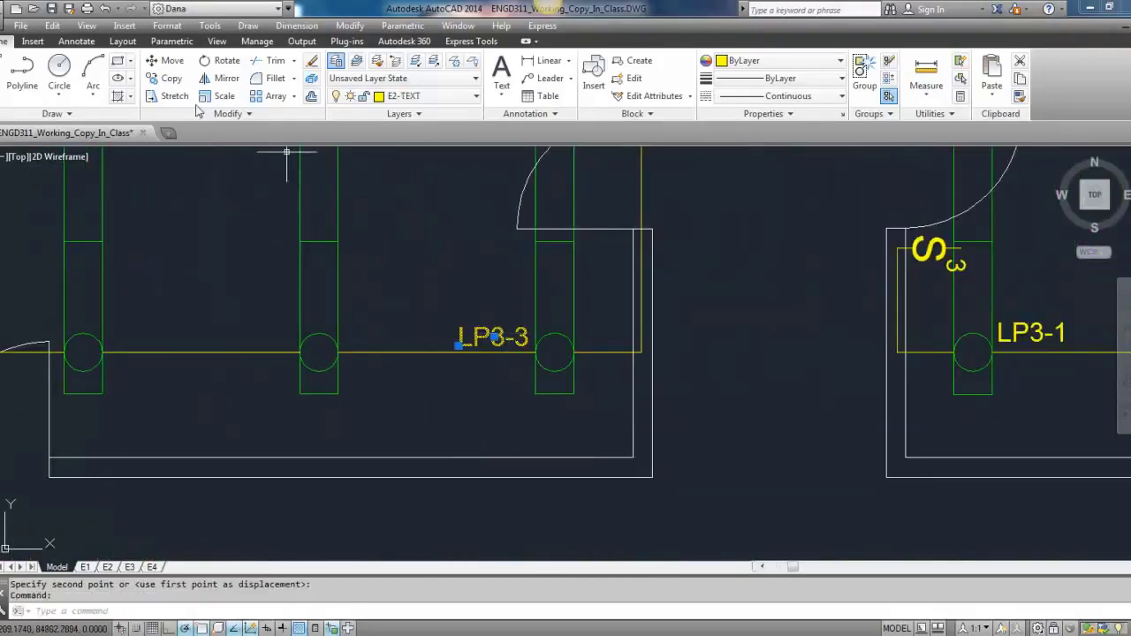
click(170, 79)
click(555, 353)
click(318, 353)
click(83, 353)
mouse_move(157, 321)
middle_down()
mouse_move(397, 321)
mouse_move(612, 351)
middle_up()
click(378, 351)
click(141, 351)
middle_drag(132, 319, 530, 339)
click(305, 370)
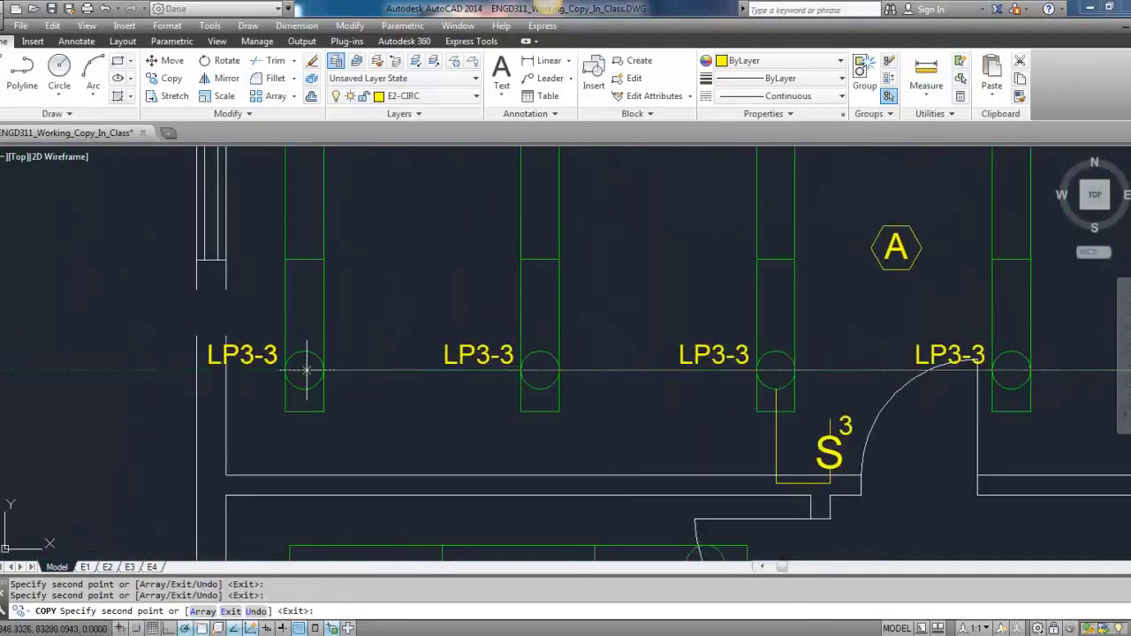
key(Escape)
Move the leftmost LP3-3 label in room 5 to the right side of its luminaire.
click(238, 351)
click(242, 356)
click(364, 355)
scroll(368, 310, down, 4)
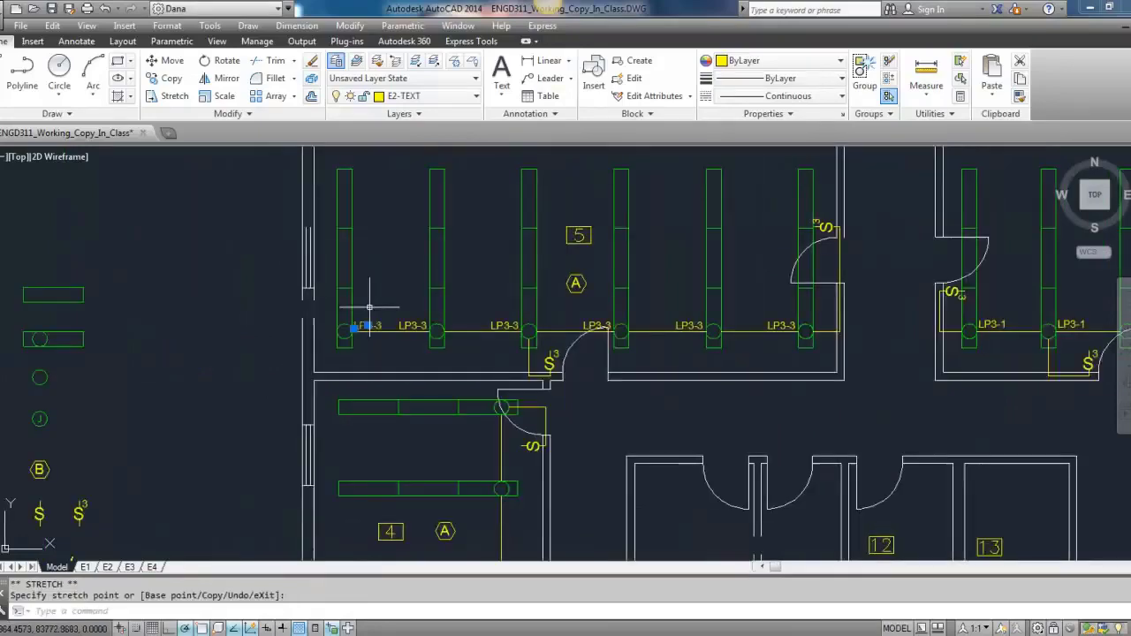
key(Escape)
Paste the LP3-3 circuit label just below the top luminaire's junction circle in room 4.
middle_drag(513, 346, 406, 290)
scroll(406, 290, down, 2)
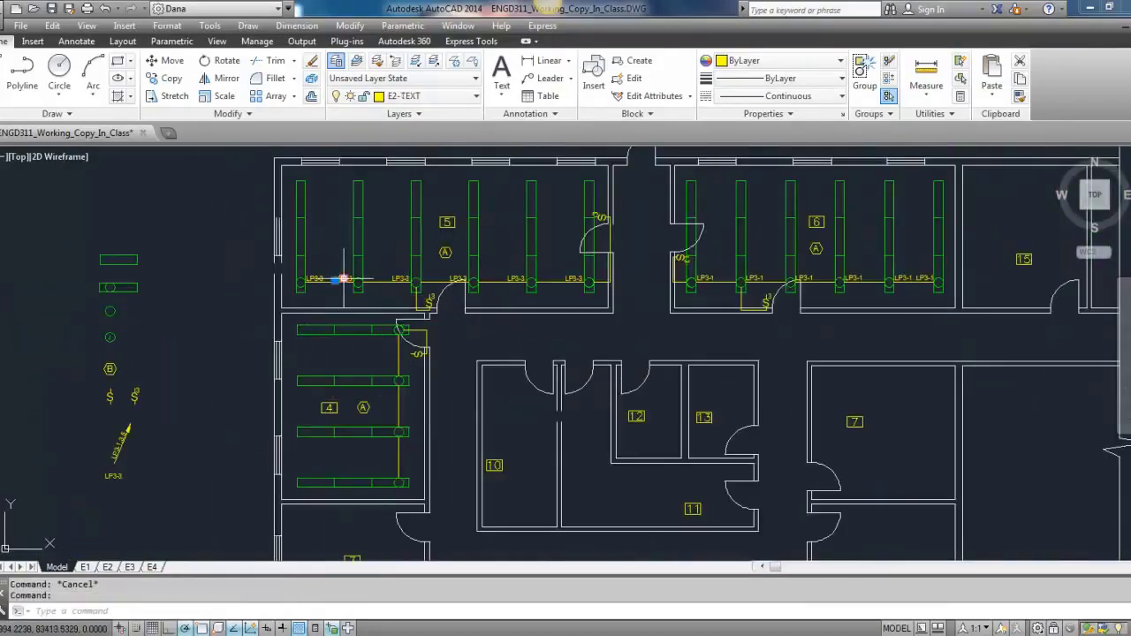
key(ctrl+v)
scroll(402, 353, up, 6)
middle_drag(401, 354, 273, 427)
click(204, 319)
click(268, 385)
Change the text of the new circuit label in room 4 to LP3-5.
double_click(284, 394)
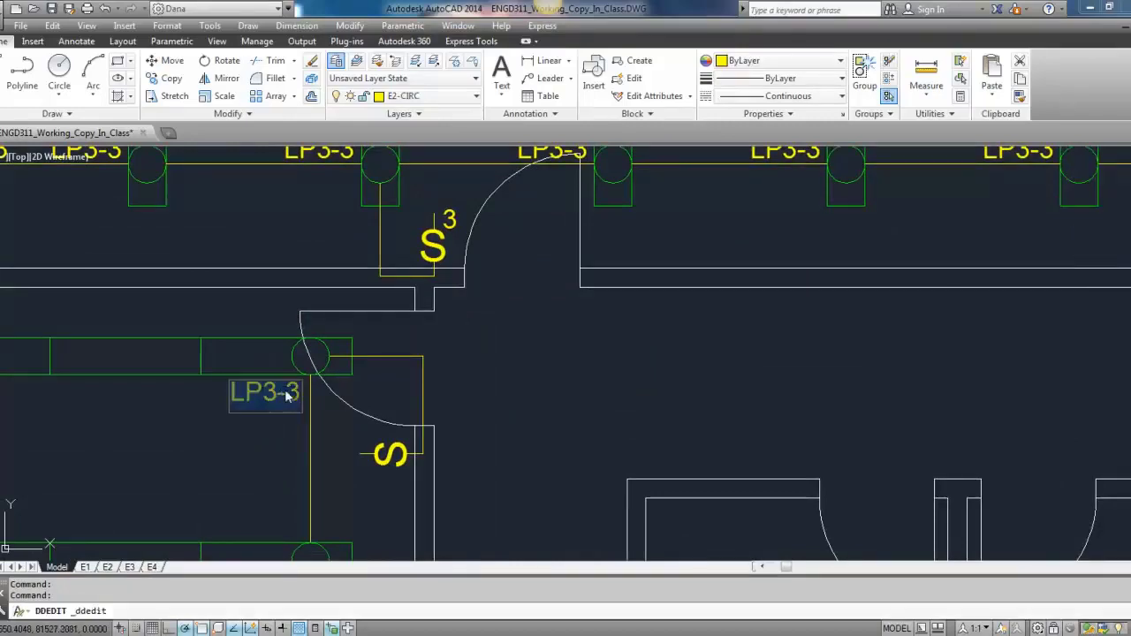
key(Return)
key(Escape)
Copy the LP3-5 label to the three lower luminaire rows in room 4, using the junction circle centres as reference points.
click(254, 393)
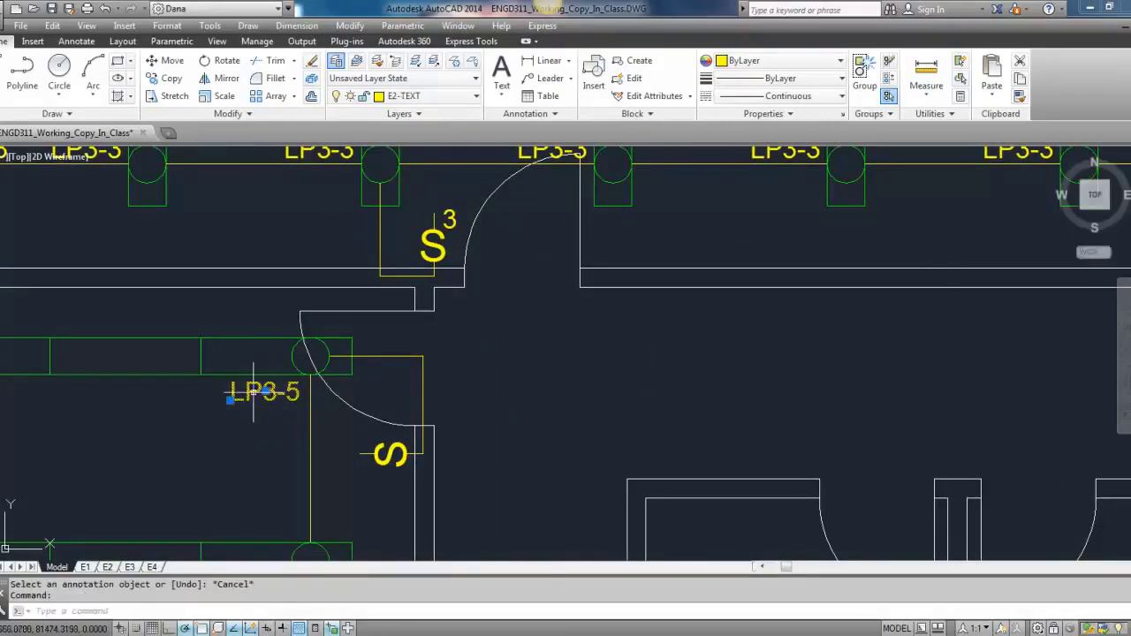
click(310, 356)
scroll(309, 363, down, 4)
middle_drag(310, 450, 299, 366)
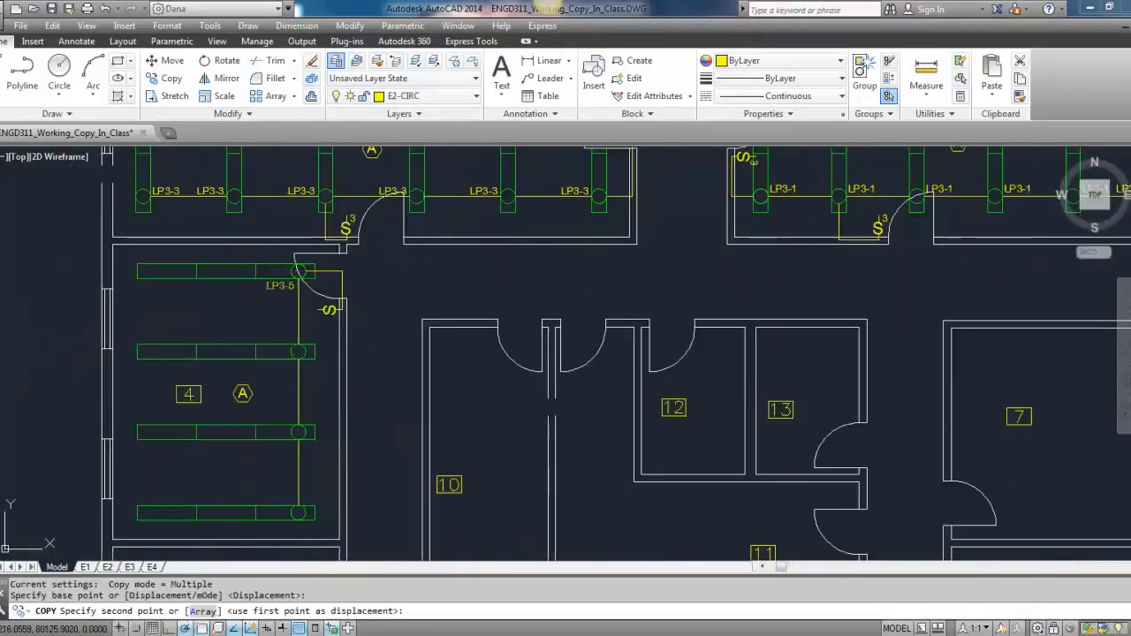
click(299, 352)
click(299, 432)
click(299, 513)
key(Escape)
Inspect the luminaires, switches, circuit lines and labels in rooms 4, 5 and 6.
scroll(298, 513, down, 4)
scroll(256, 413, up, 2)
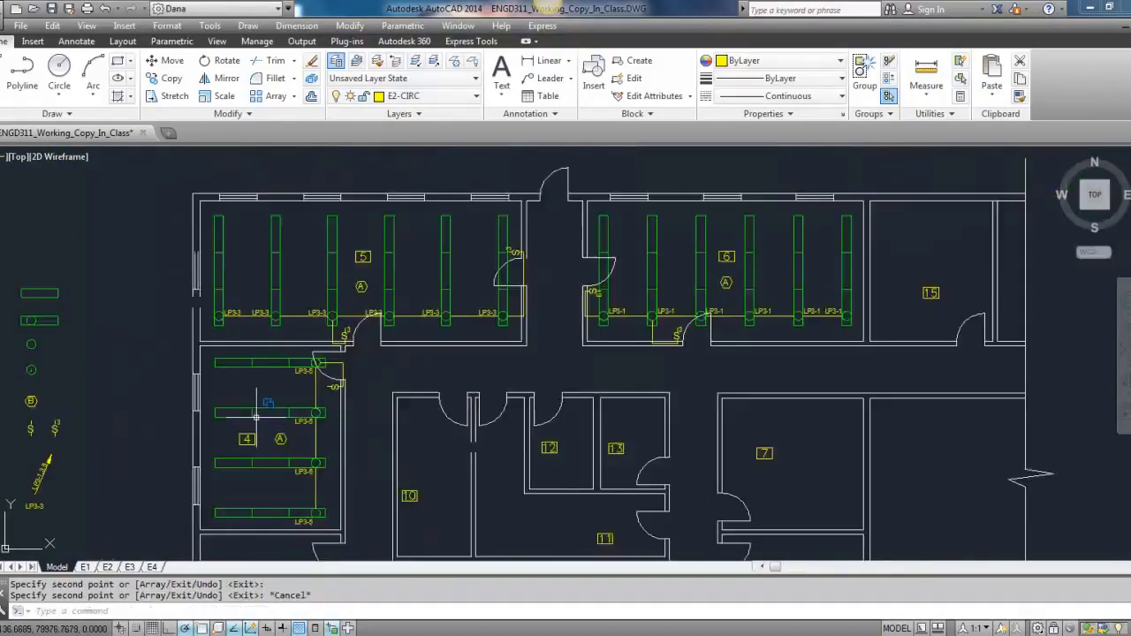
scroll(273, 381, up, 2)
middle_drag(274, 379, 283, 317)
scroll(284, 317, down, 2)
middle_drag(396, 334, 348, 382)
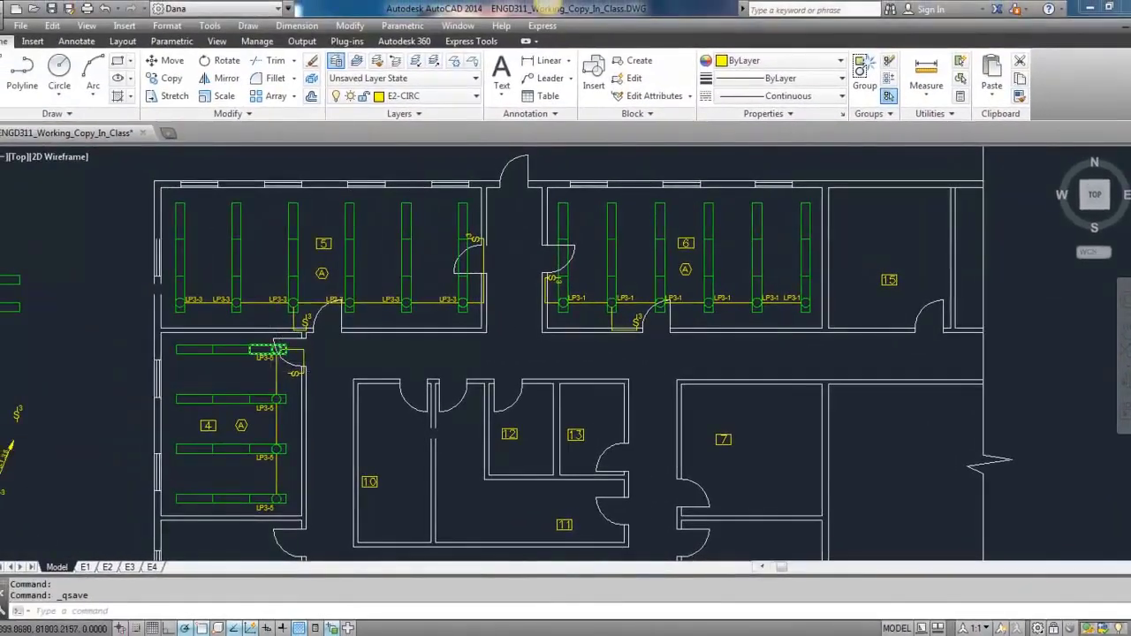
scroll(281, 350, up, 6)
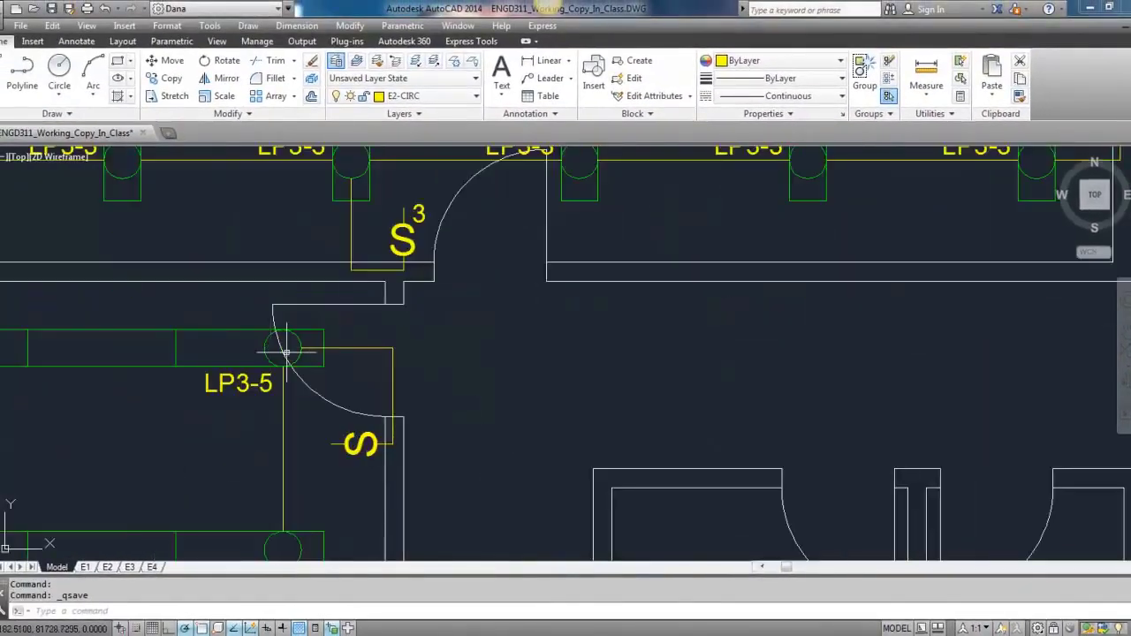
scroll(281, 371, down, 4)
mouse_move(279, 387)
middle_down()
mouse_move(287, 349)
mouse_move(302, 384)
middle_up()
scroll(305, 338, down, 5)
scroll(301, 369, up, 3)
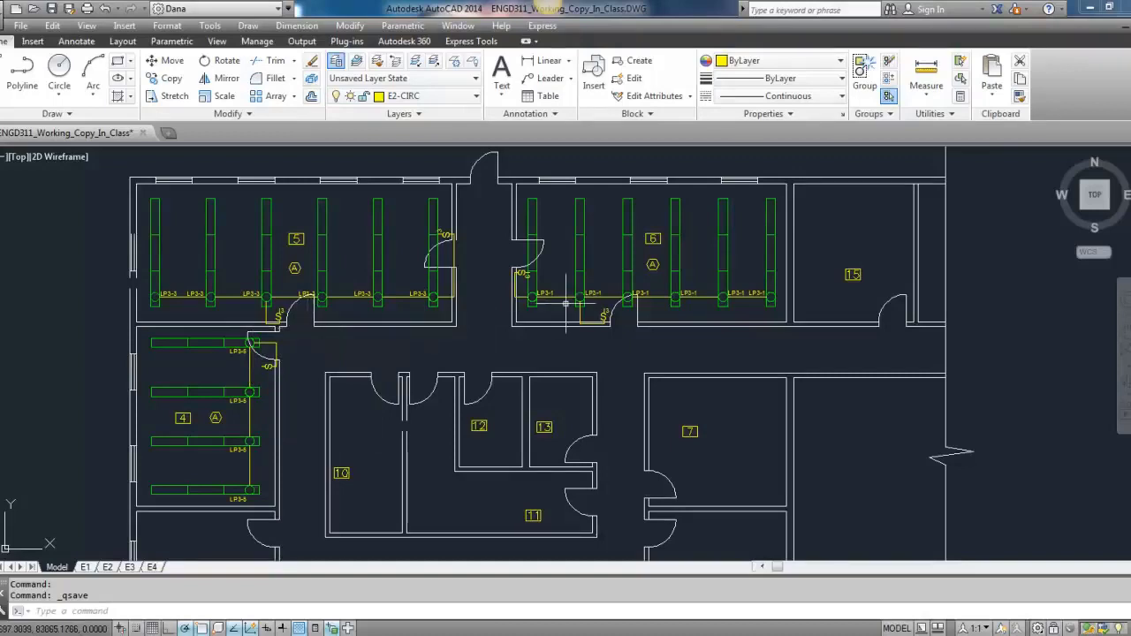
Draw a circuit line from the top quadrant of room 4's uppermost junction circle, diagonally at 45 degrees and then vertically up into room 5.
text(l)
key(Return)
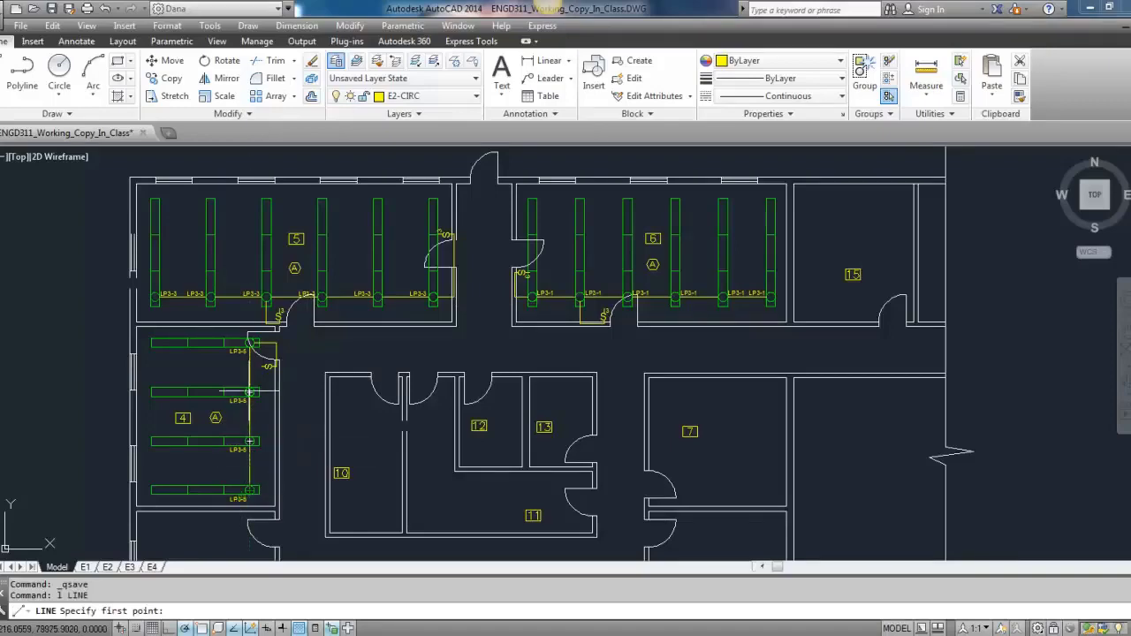
scroll(248, 336, up, 6)
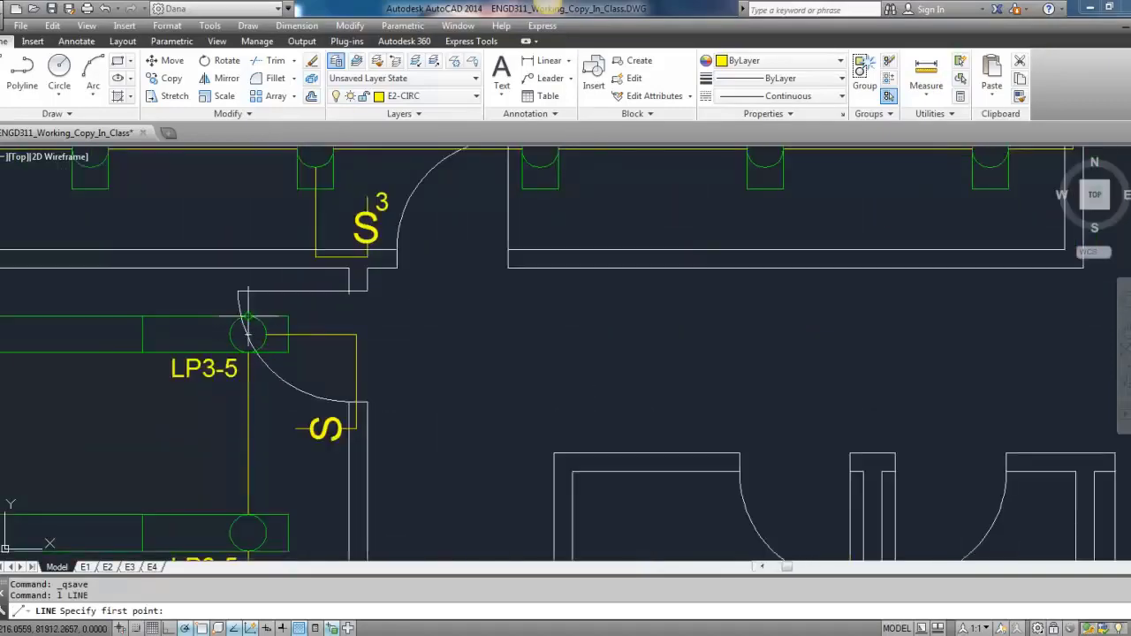
scroll(249, 336, down, 3)
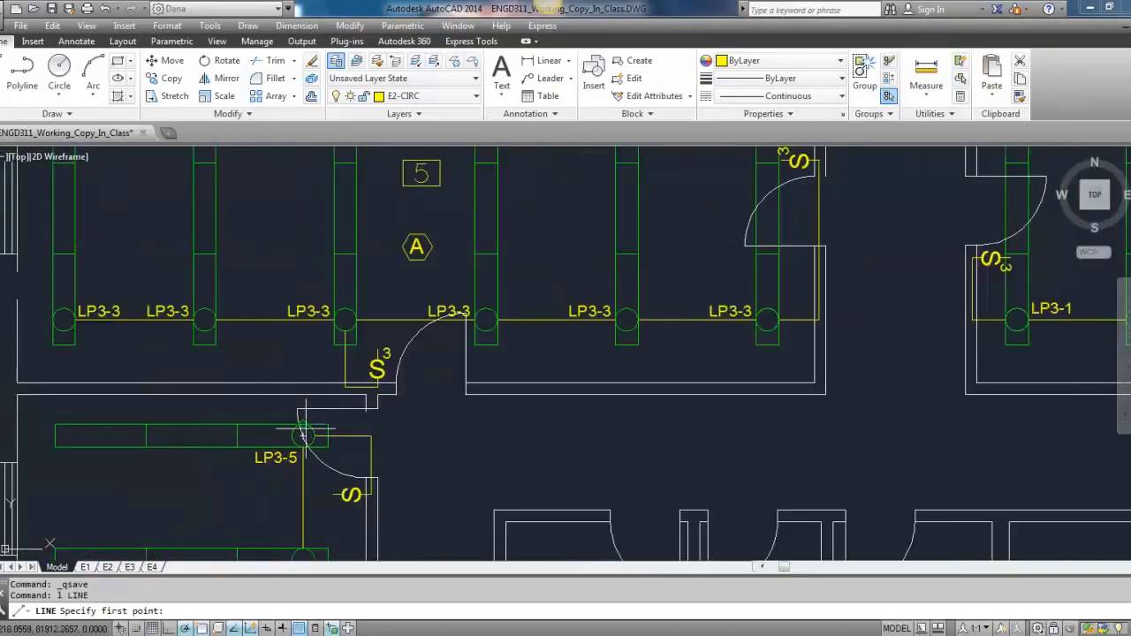
scroll(303, 434, up, 2)
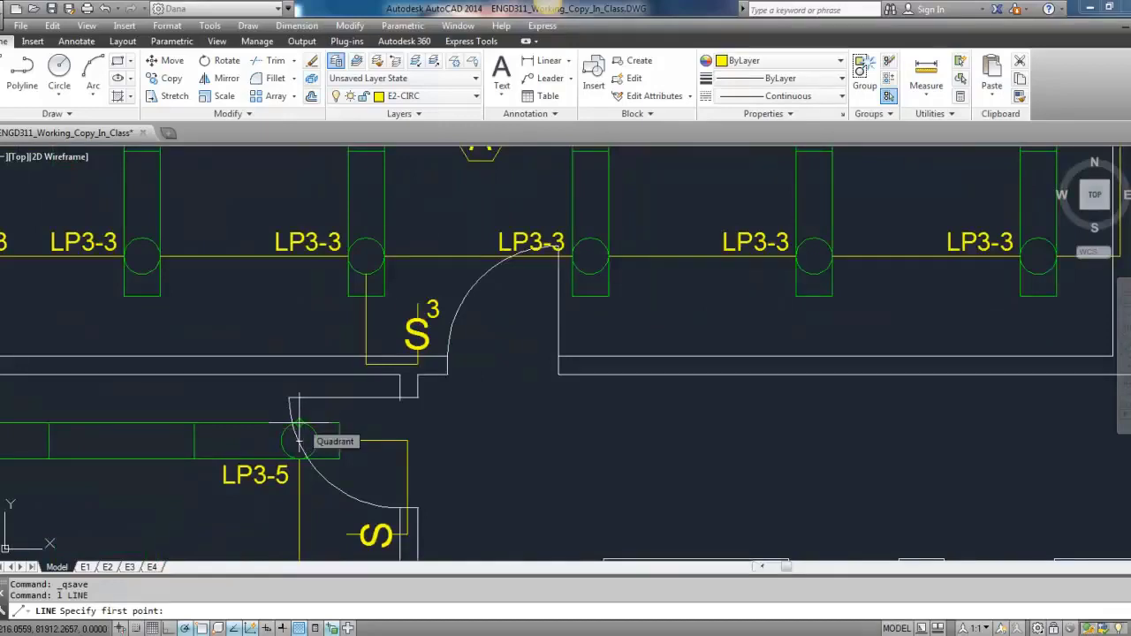
click(298, 440)
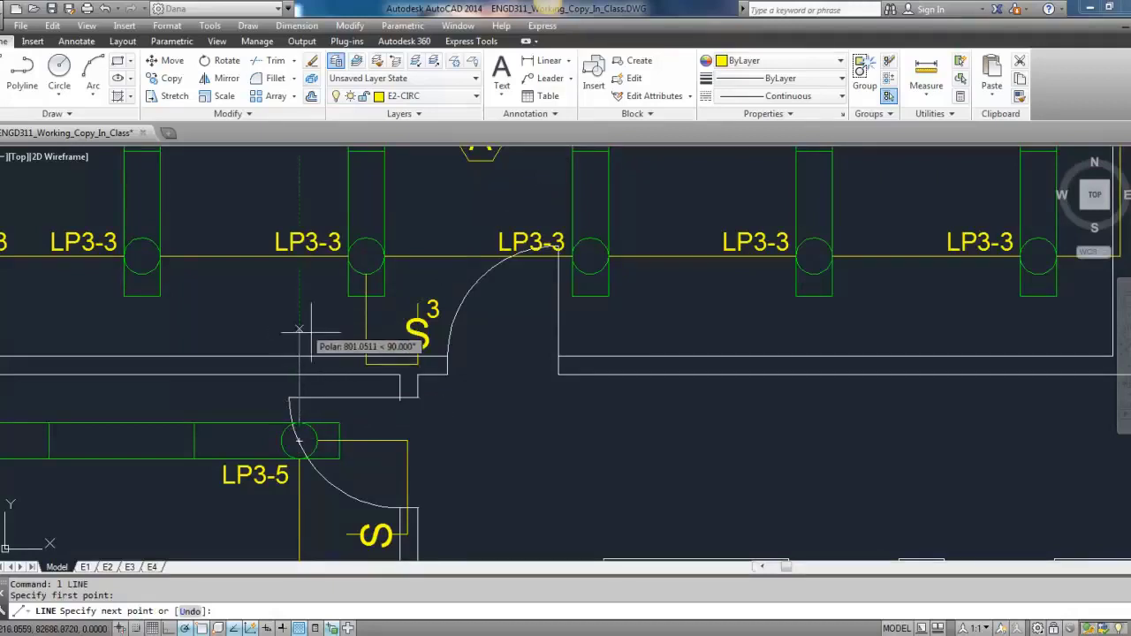
click(332, 387)
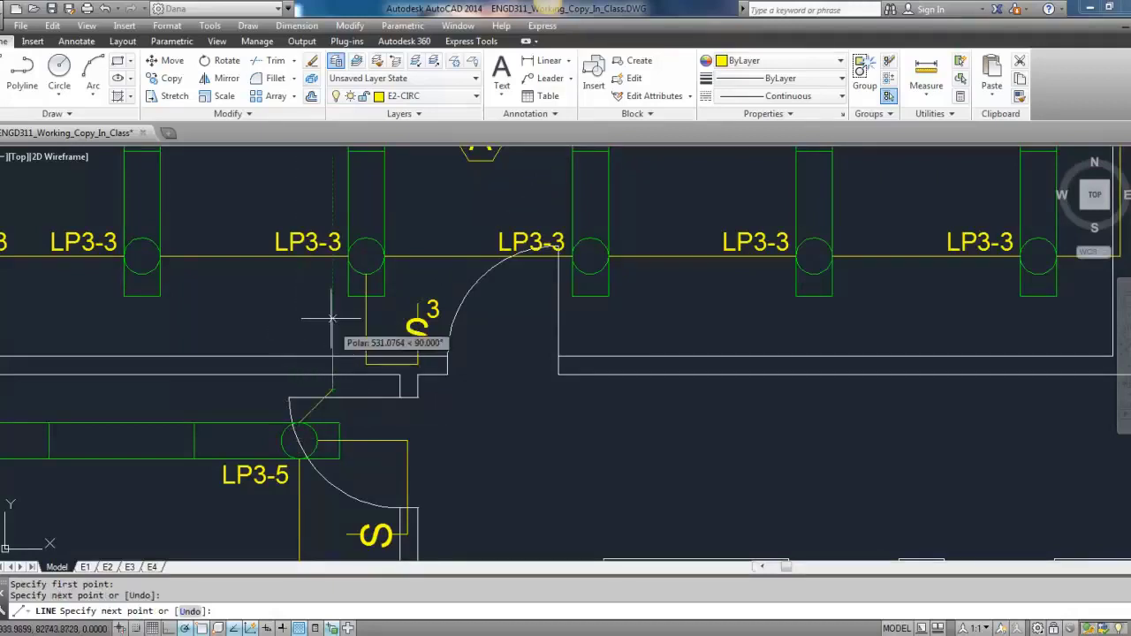
click(332, 273)
key(Return)
Draw a 45-degree line down-left from the left quadrant of room 5's third junction circle and trim its excess beyond the vertical circuit line.
key(Return)
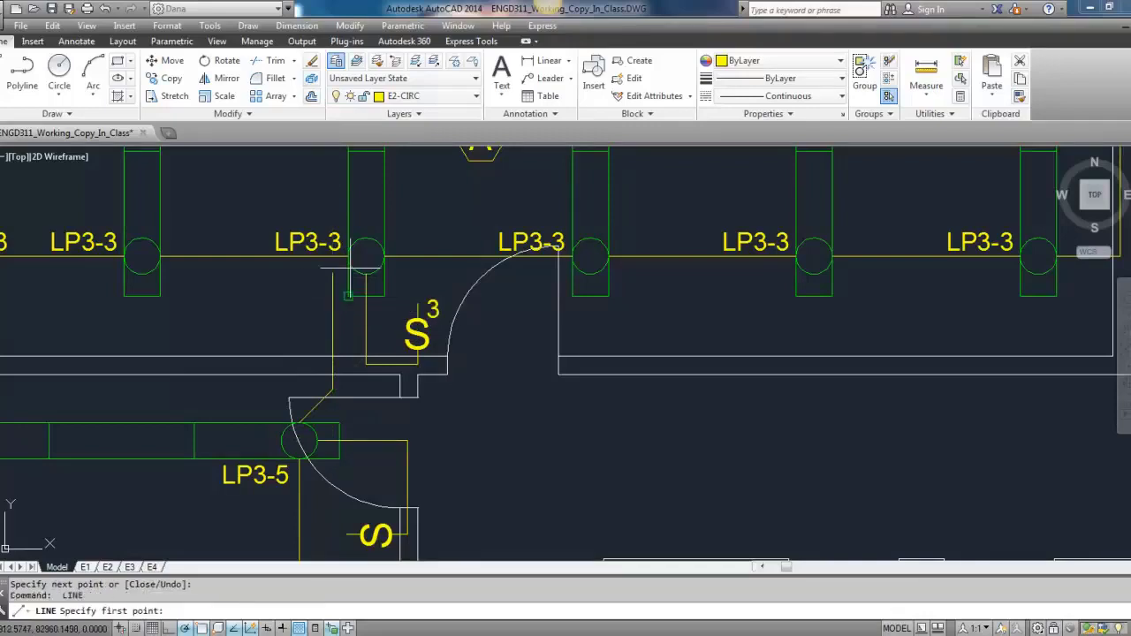
click(350, 256)
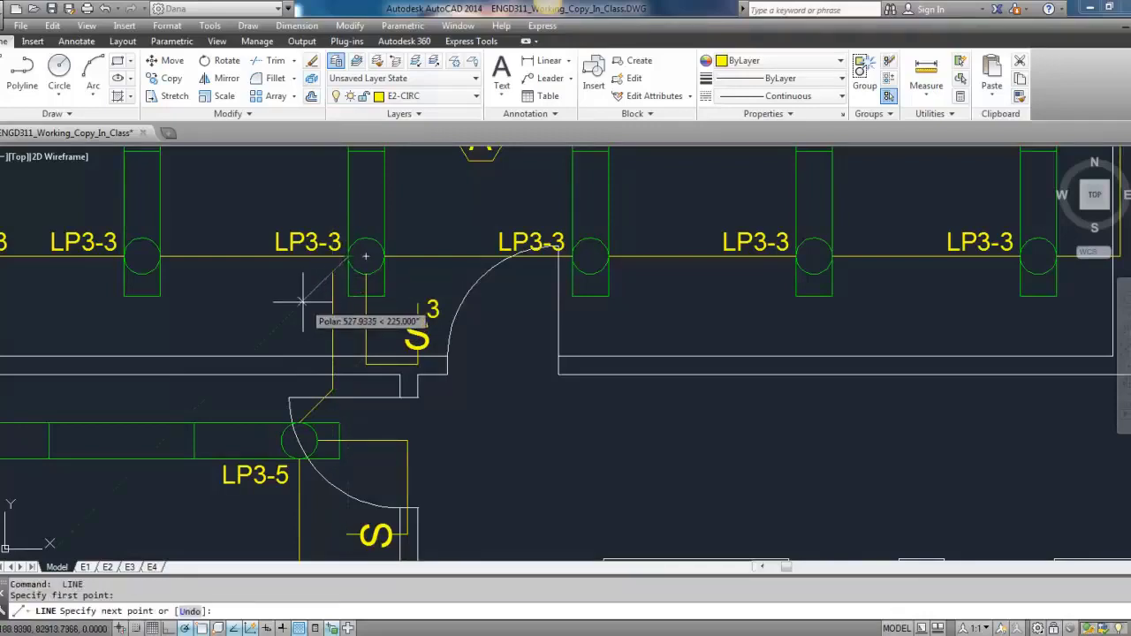
key(Escape)
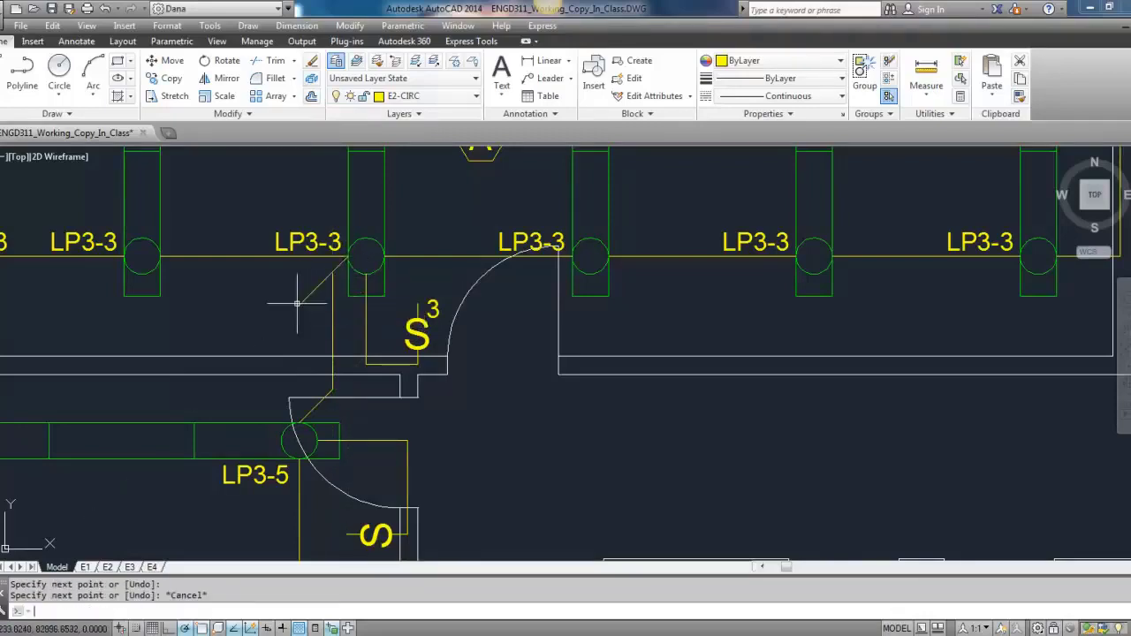
text(tr)
key(Return)
key(Return)
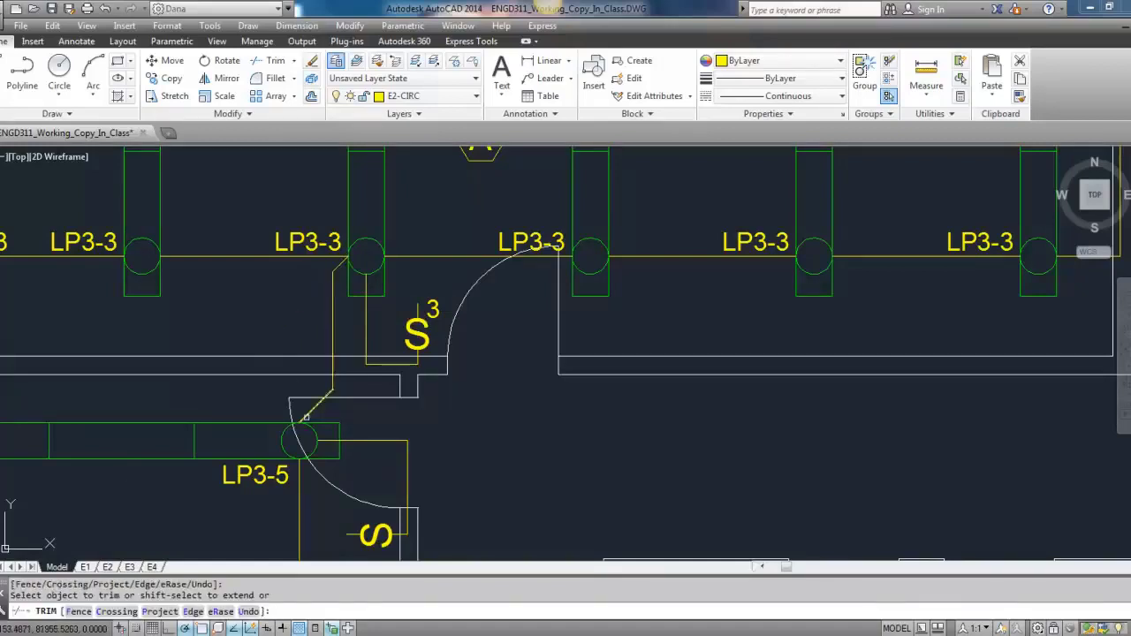
scroll(332, 394, up, 4)
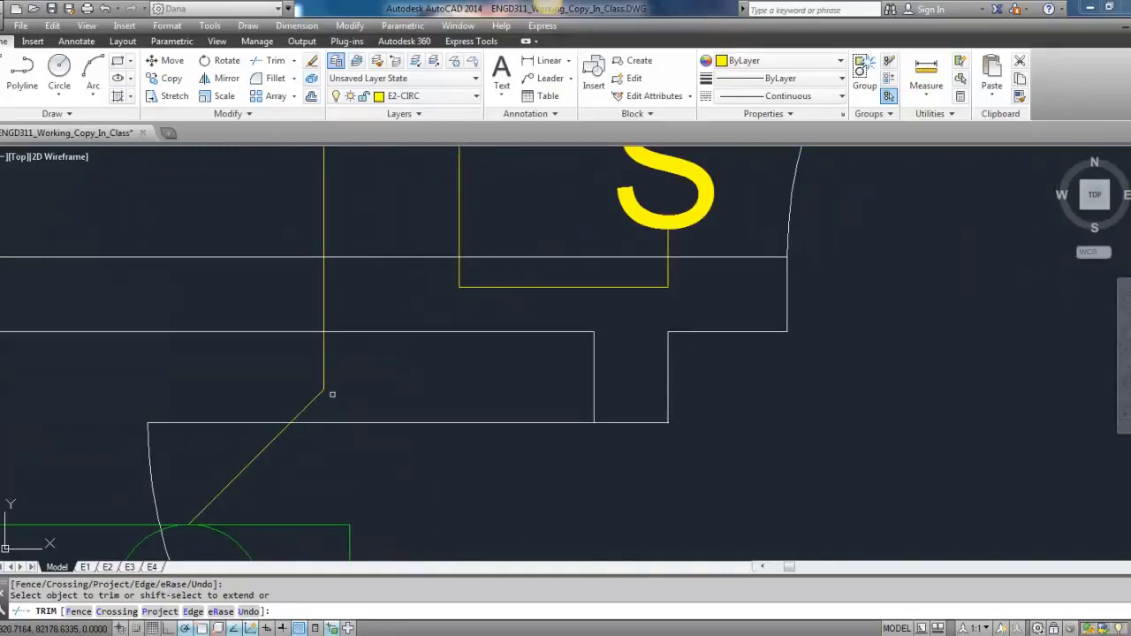
key(Escape)
Examine the circuit line connecting the luminaires of rooms 4 and 5 and its junction at the third luminaire.
scroll(333, 394, down, 6)
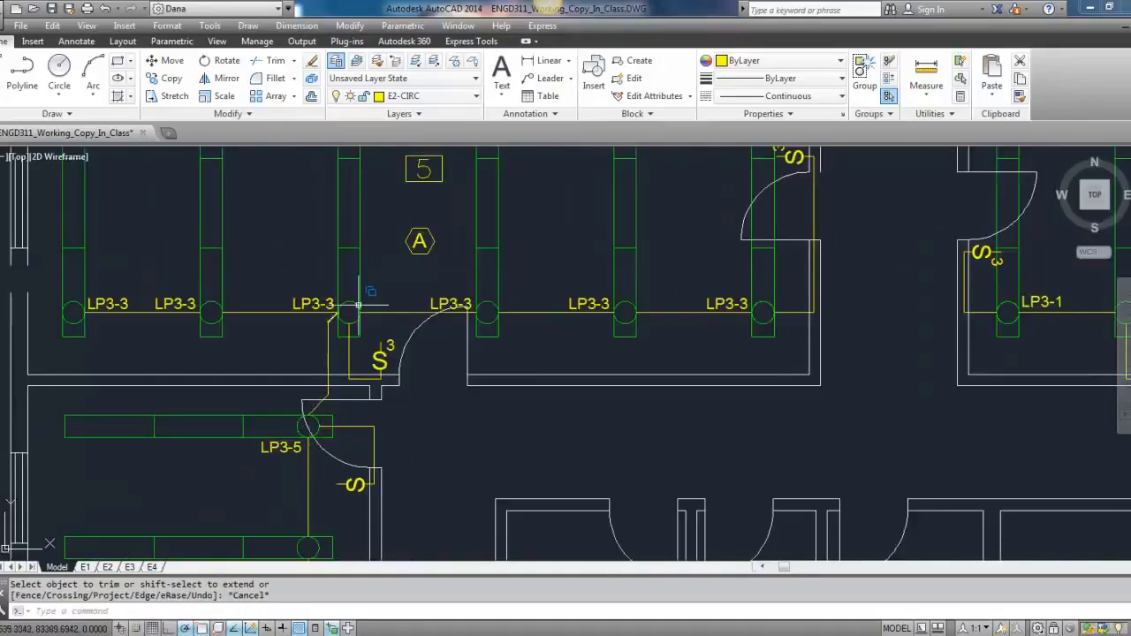
scroll(328, 356, up, 2)
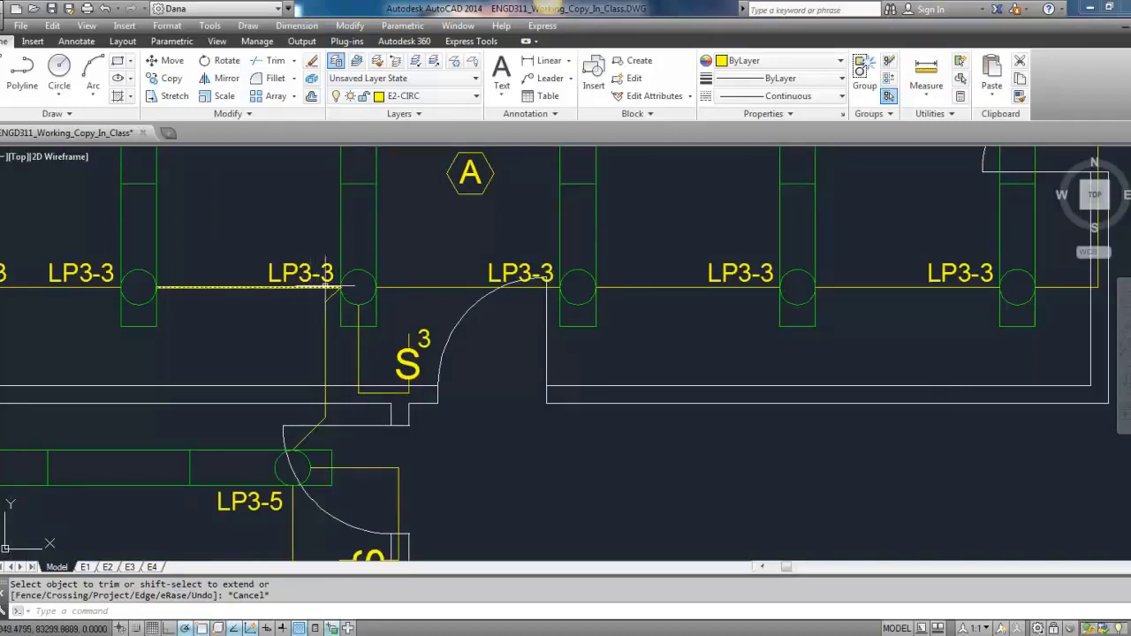
scroll(340, 274, up, 3)
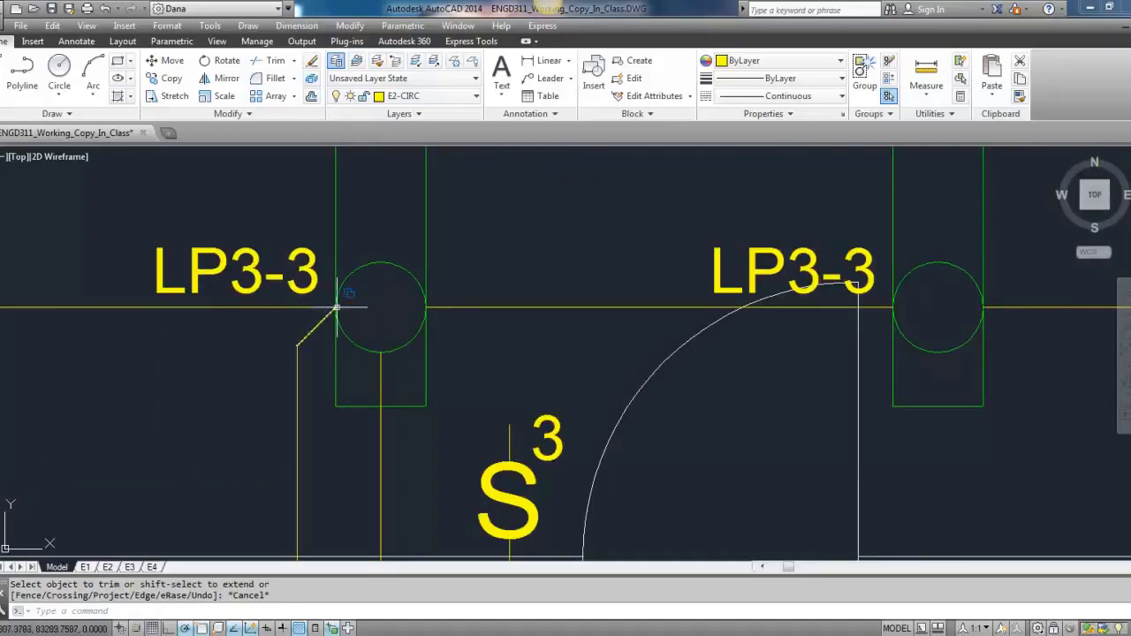
scroll(338, 313, down, 3)
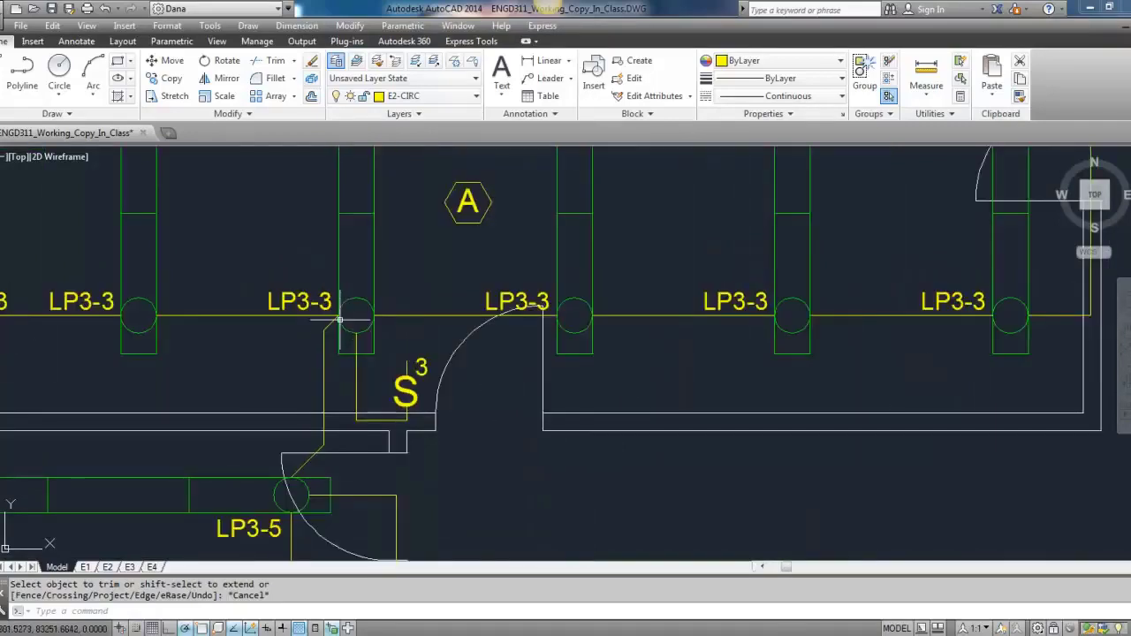
scroll(338, 316, down, 3)
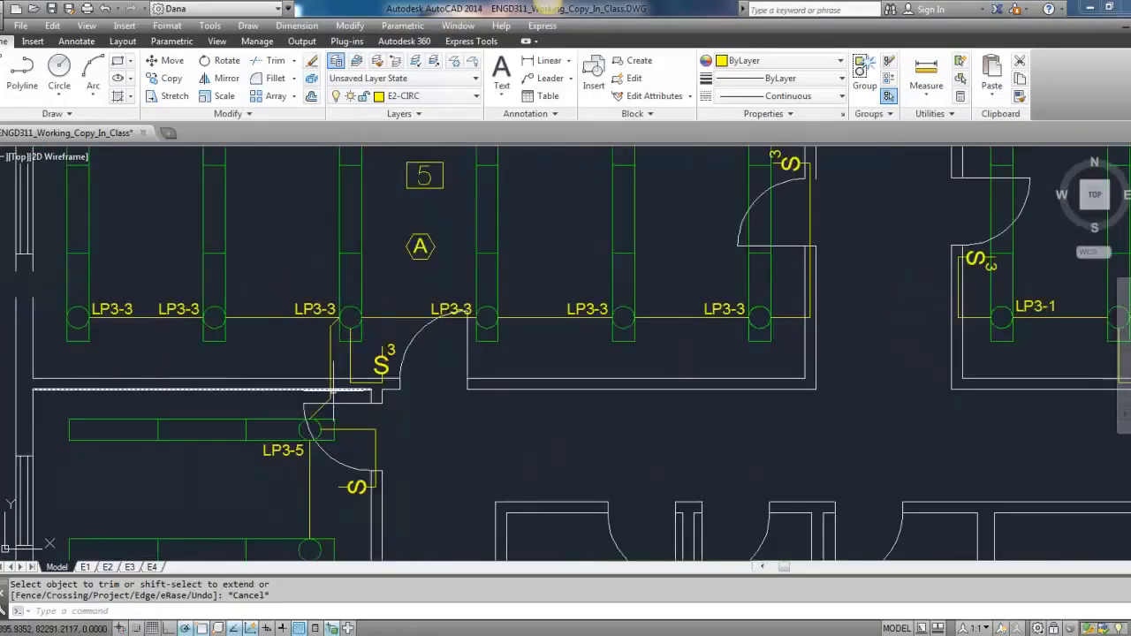
scroll(331, 389, down, 2)
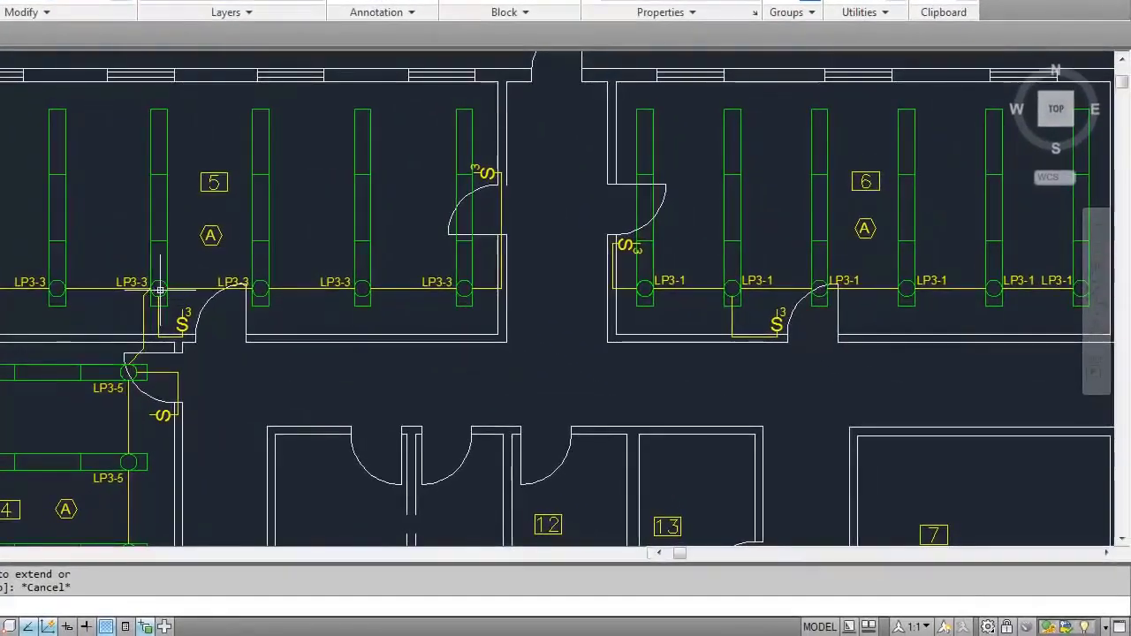
Draw a circuit line from the right quadrant of room 5's rightmost junction circle, down at 45 degrees and then horizontally across the corridor into room 6.
middle_drag(333, 315, 117, 320)
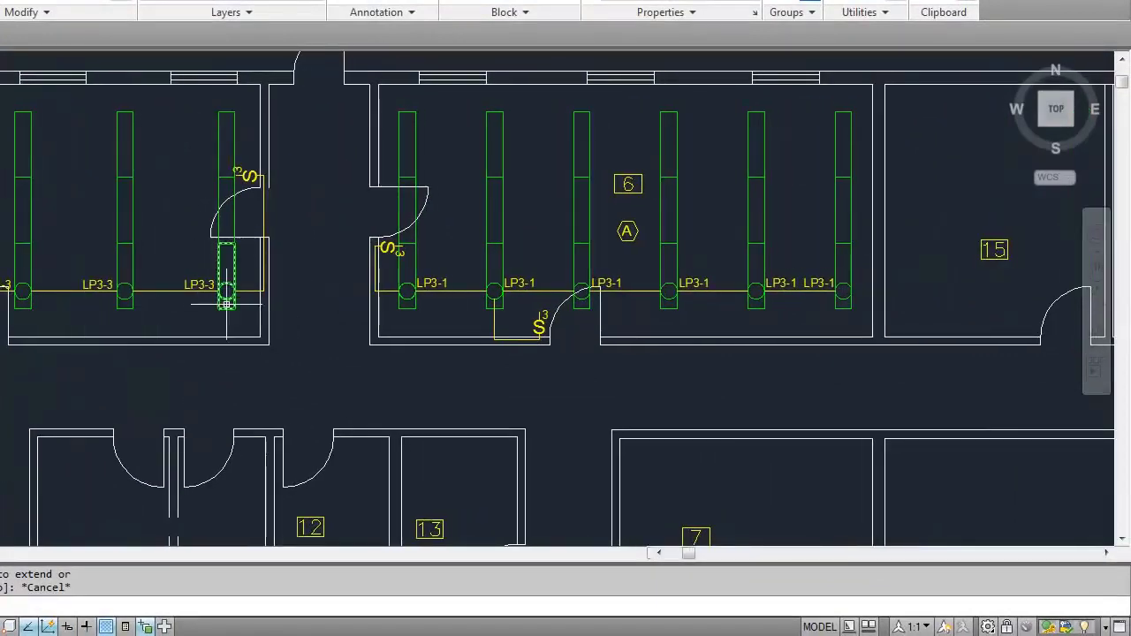
scroll(334, 301, up, 4)
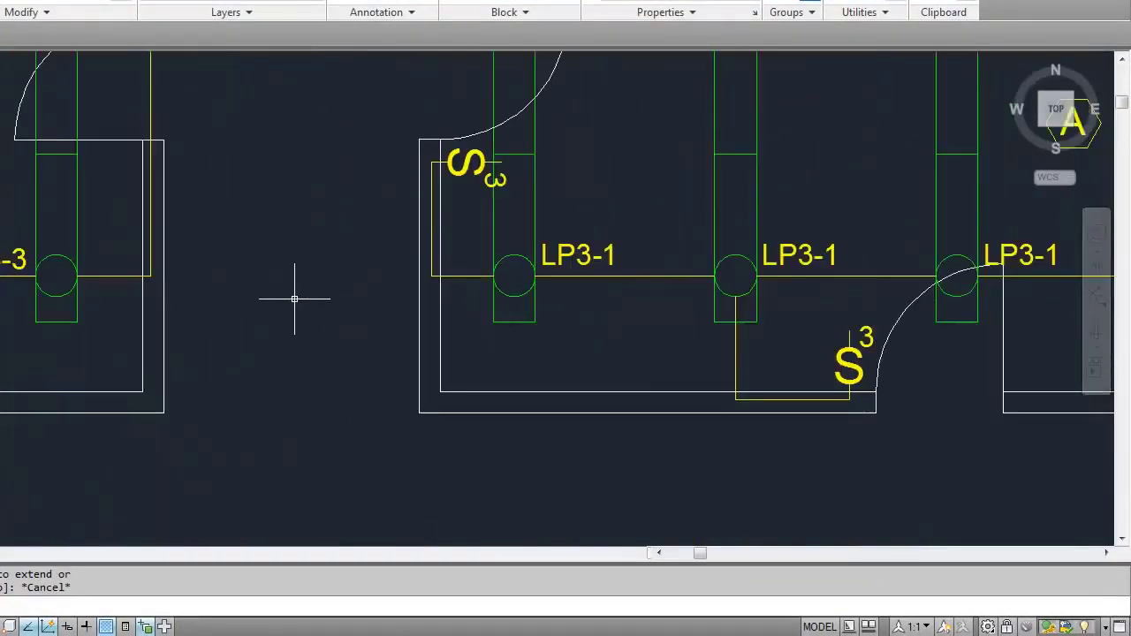
text(l)
key(Return)
click(77, 276)
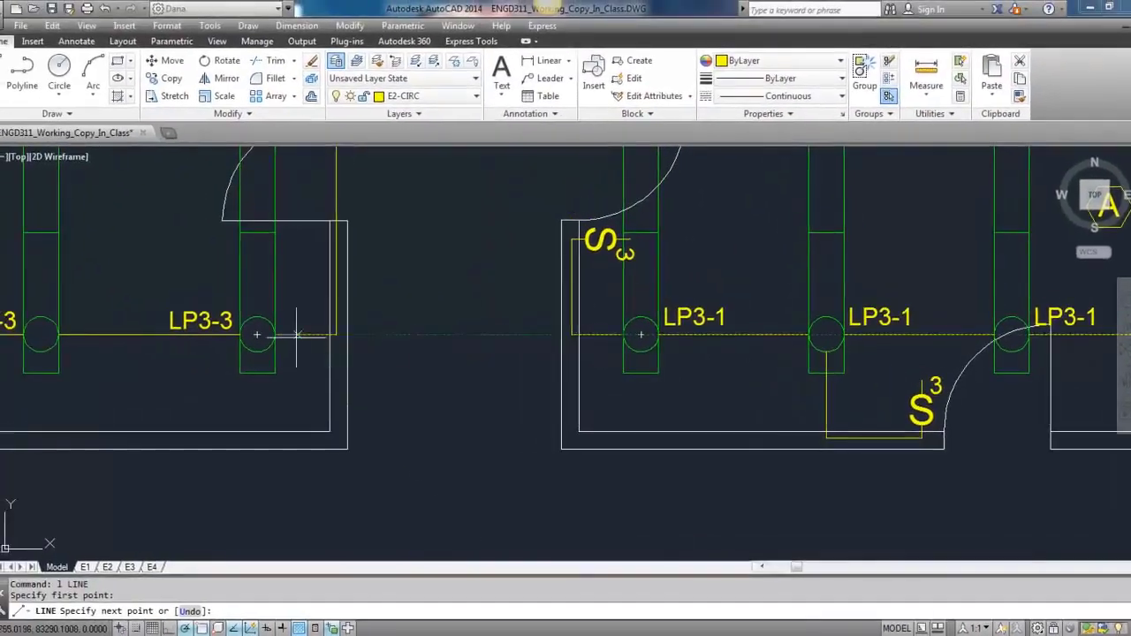
scroll(292, 325, up, 4)
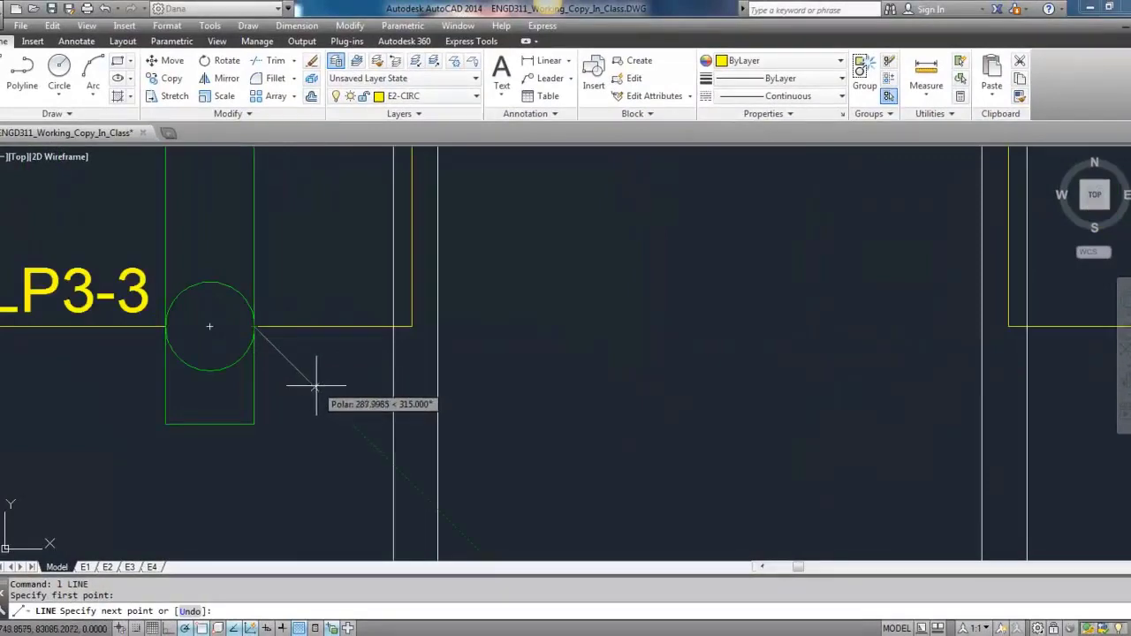
scroll(320, 389, down, 2)
scroll(326, 392, down, 2)
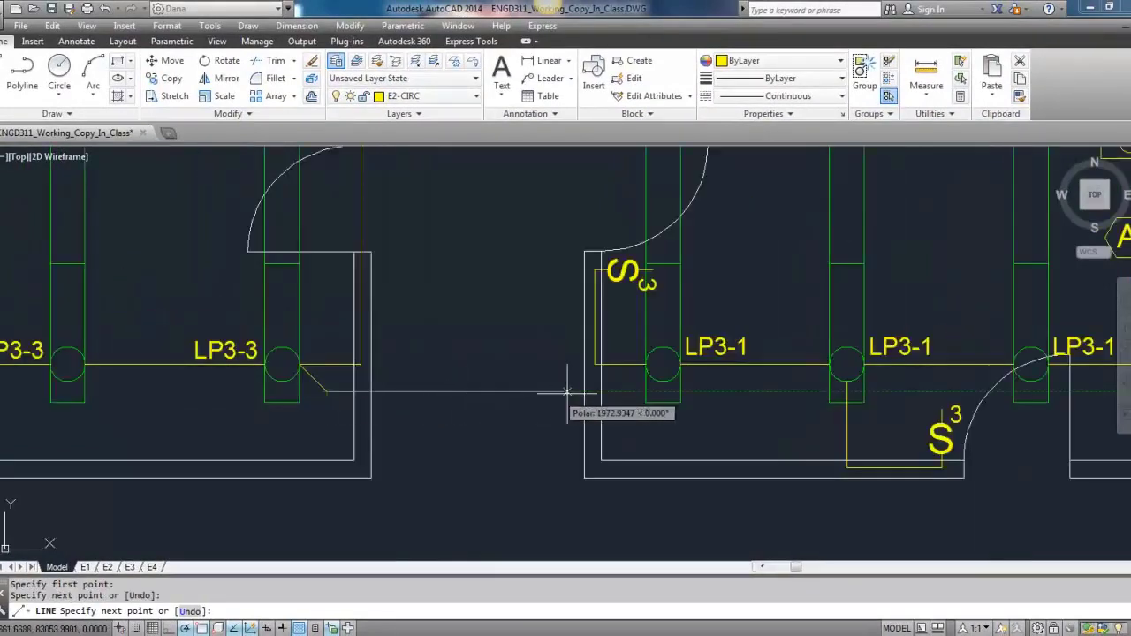
click(635, 392)
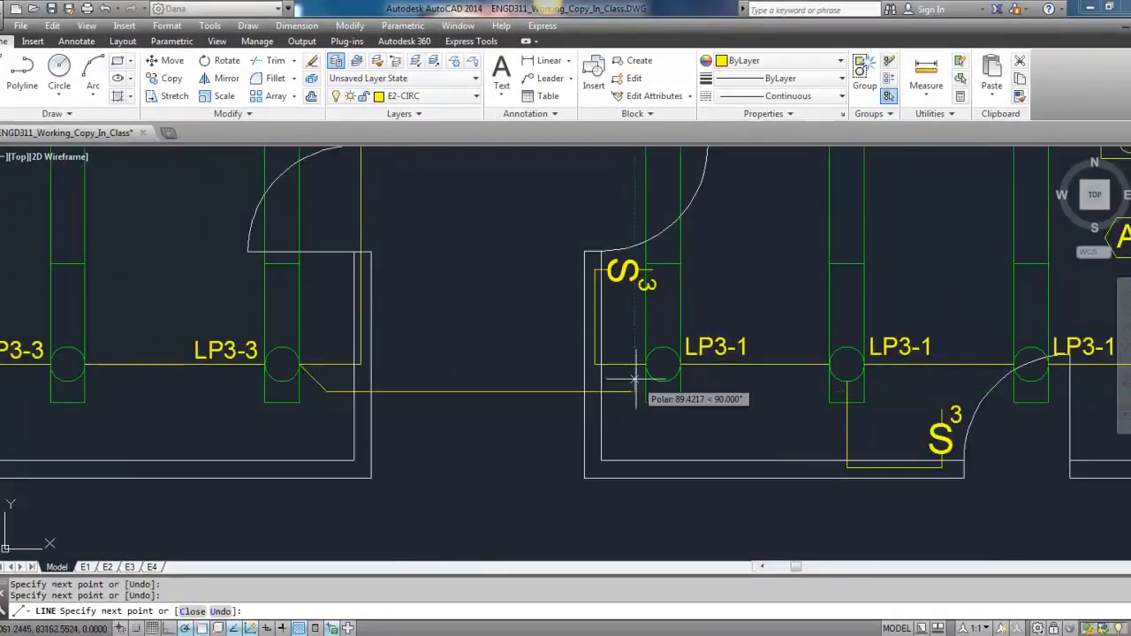
key(Return)
Draw a 45-degree line from the left quadrant of room 6's first junction circle to the horizontal circuit line and trim the leftover end.
key(Return)
click(635, 392)
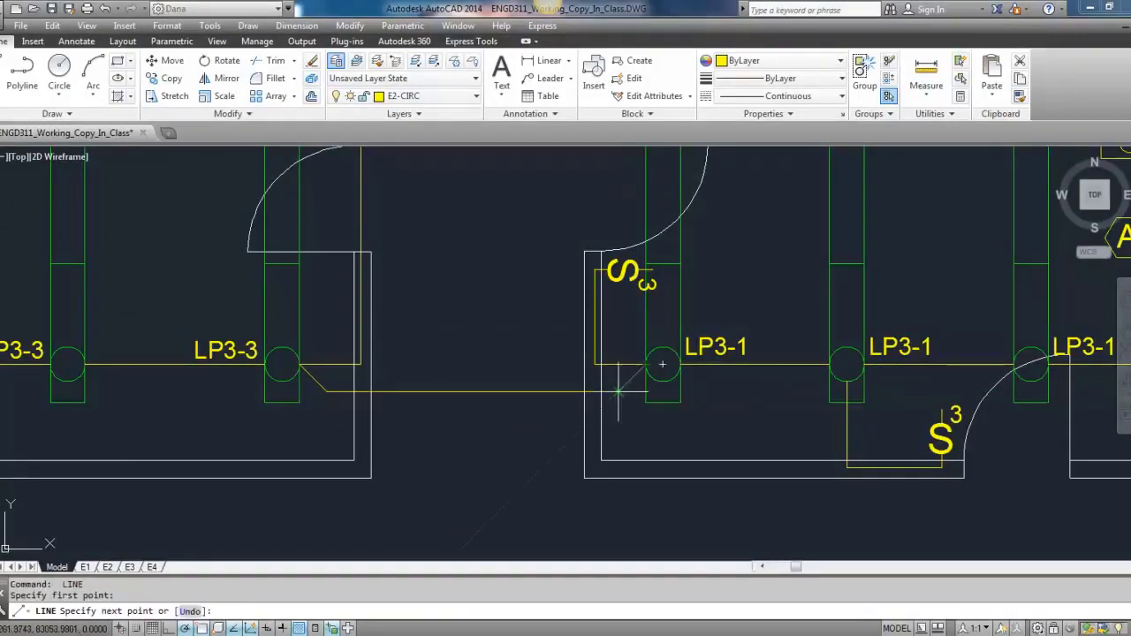
click(618, 393)
key(Escape)
text(tr)
key(Return)
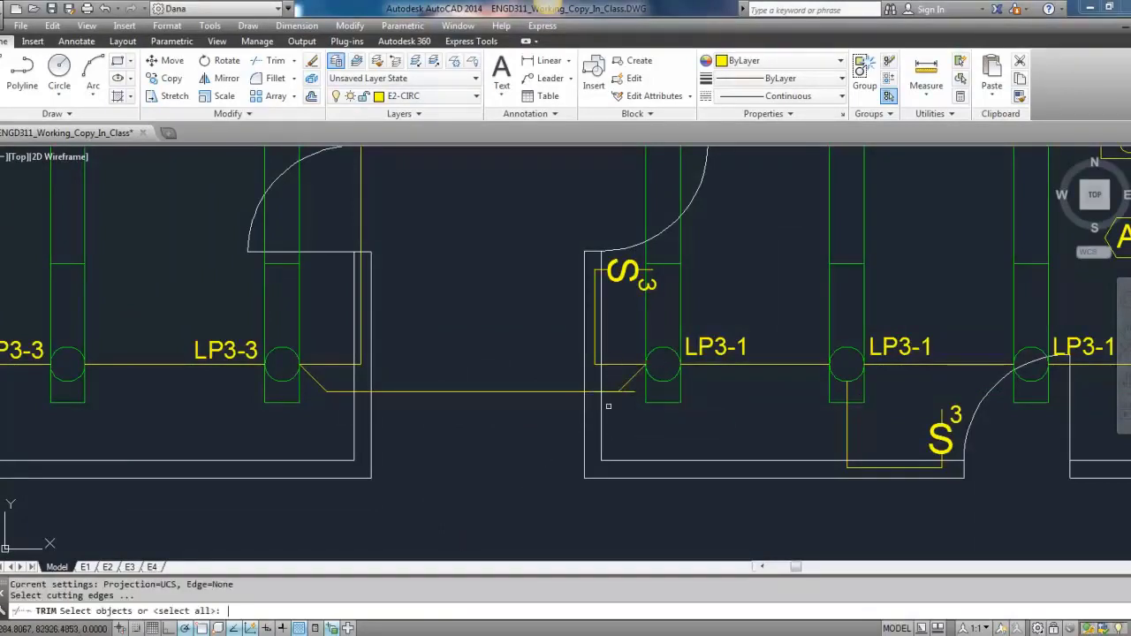
key(Return)
key(Return)
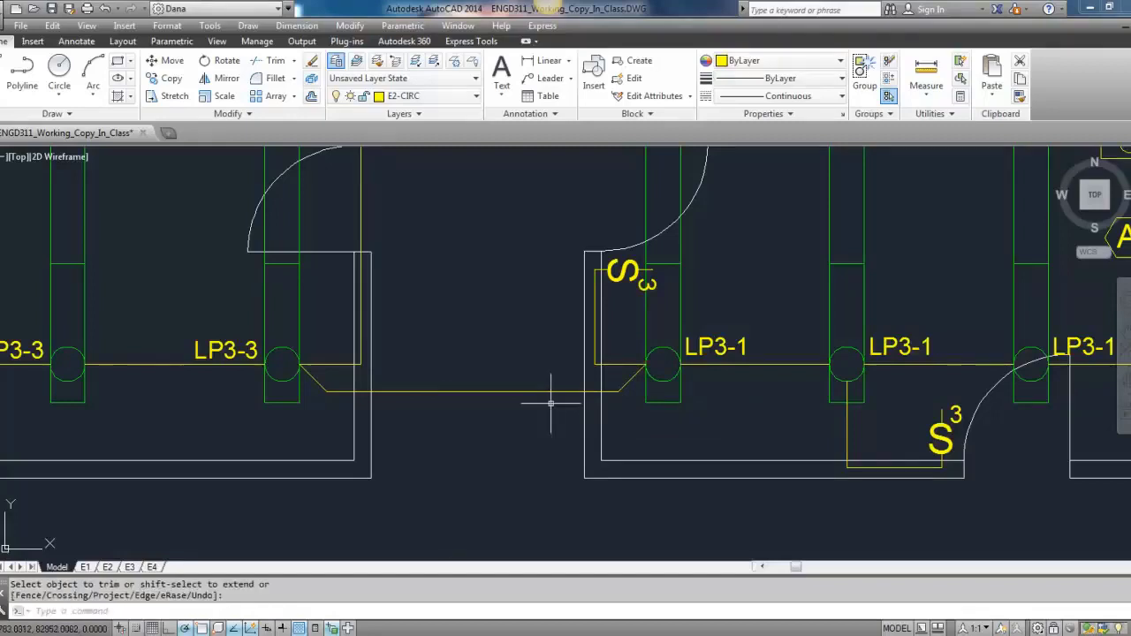
Copy the LP3-1,3,5 homerun arrow from the symbols beside the plan and paste it at the rightmost luminaire's junction circle in room 6.
scroll(511, 397, down, 4)
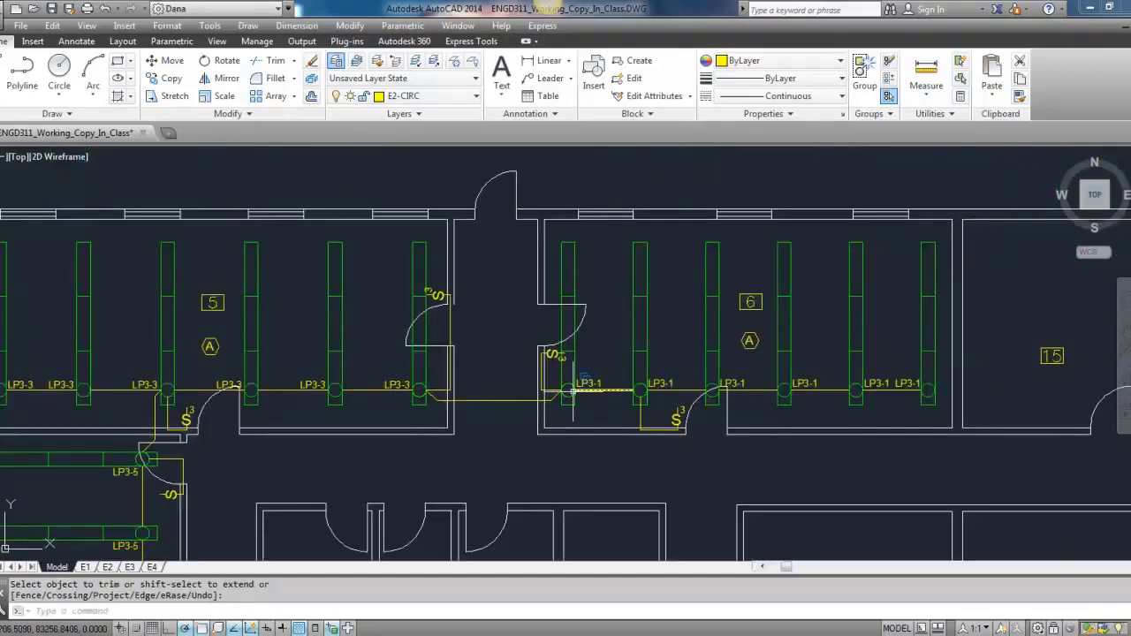
scroll(557, 415, down, 2)
middle_drag(557, 415, 560, 372)
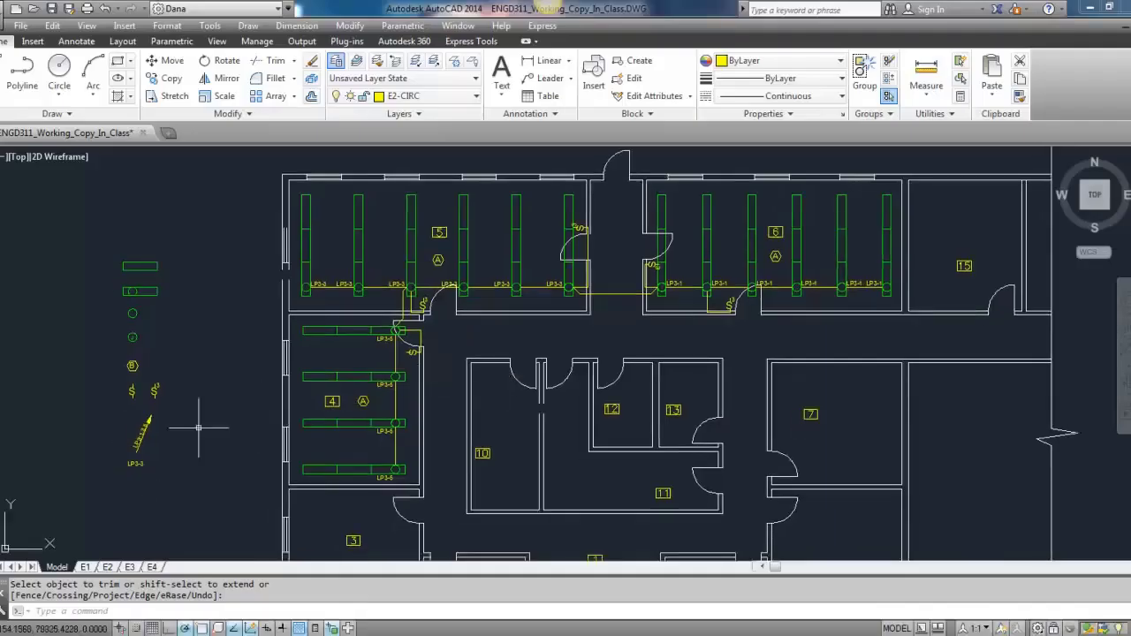
click(133, 415)
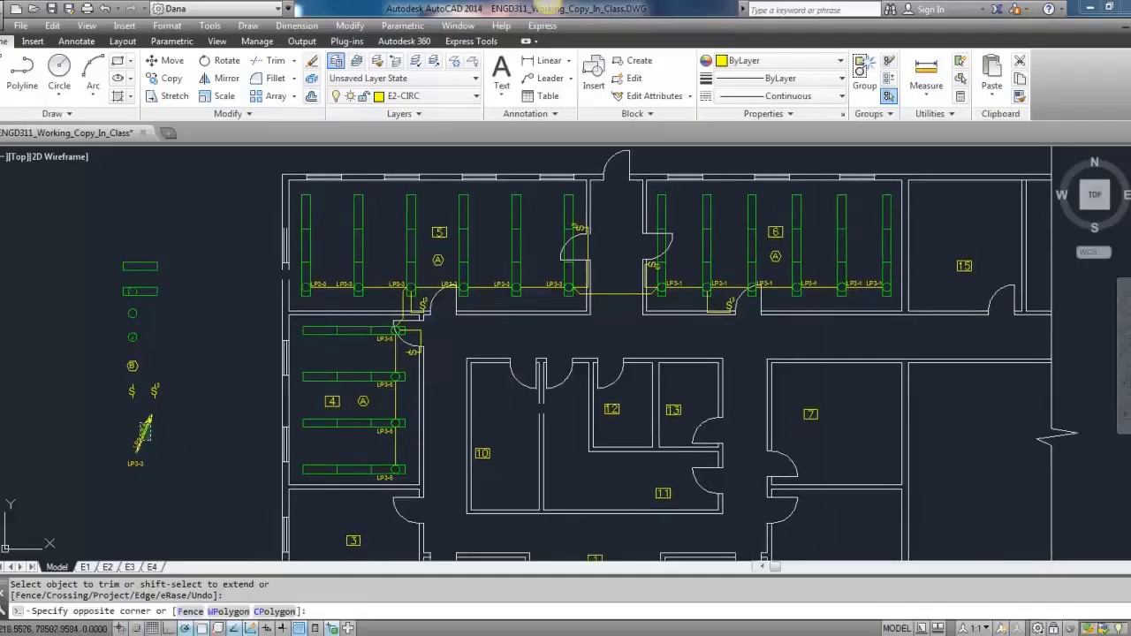
scroll(133, 439, up, 5)
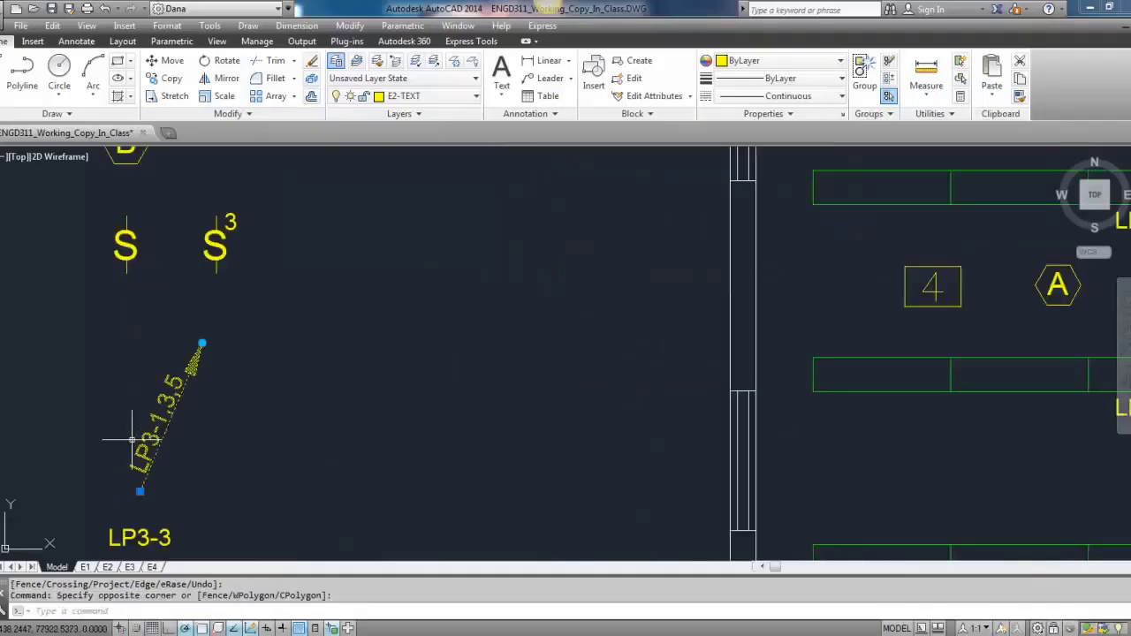
scroll(132, 442, down, 6)
key(ctrl+v)
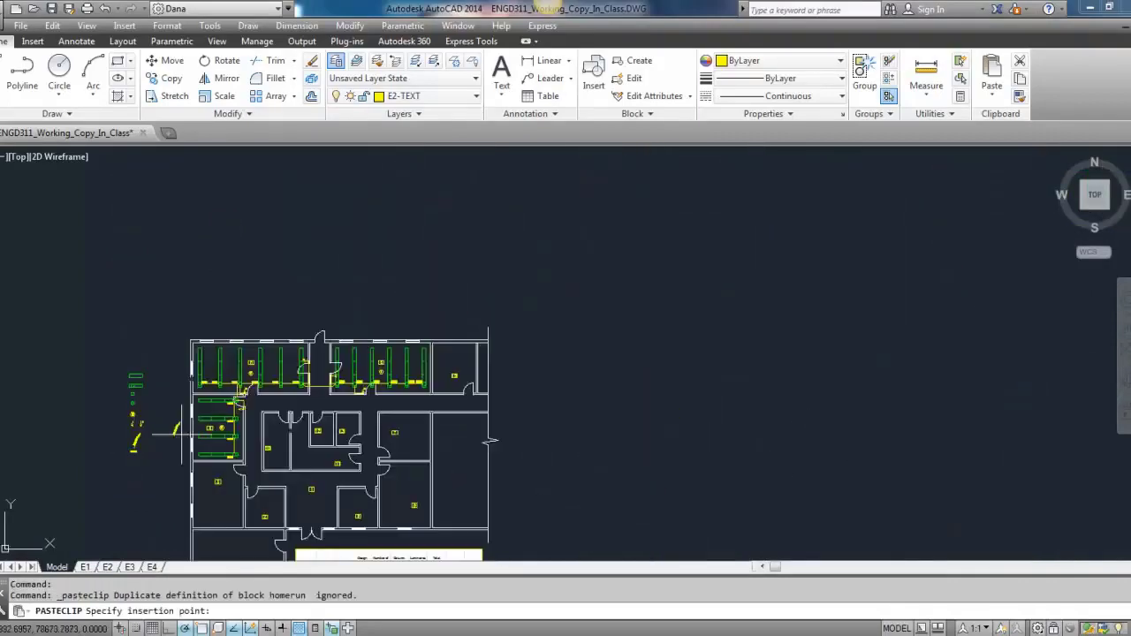
scroll(427, 373, up, 5)
scroll(427, 373, up, 4)
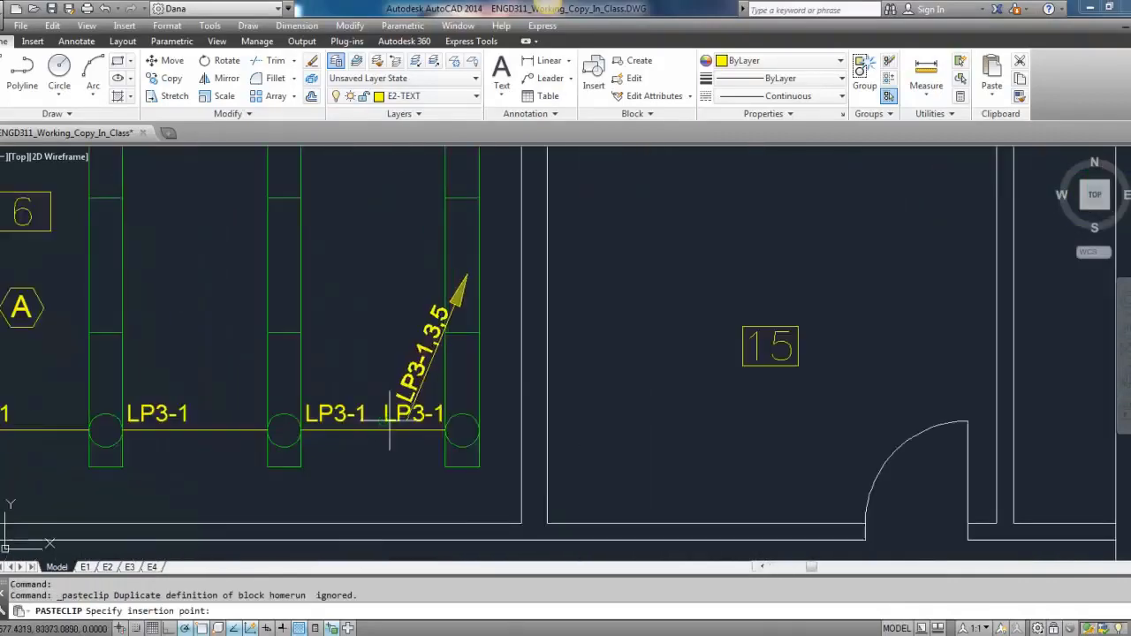
click(451, 439)
Reposition the homerun arrow by its base point, ending on the right quadrant of the rightmost junction circle in room 6.
scroll(485, 417, up, 4)
click(479, 430)
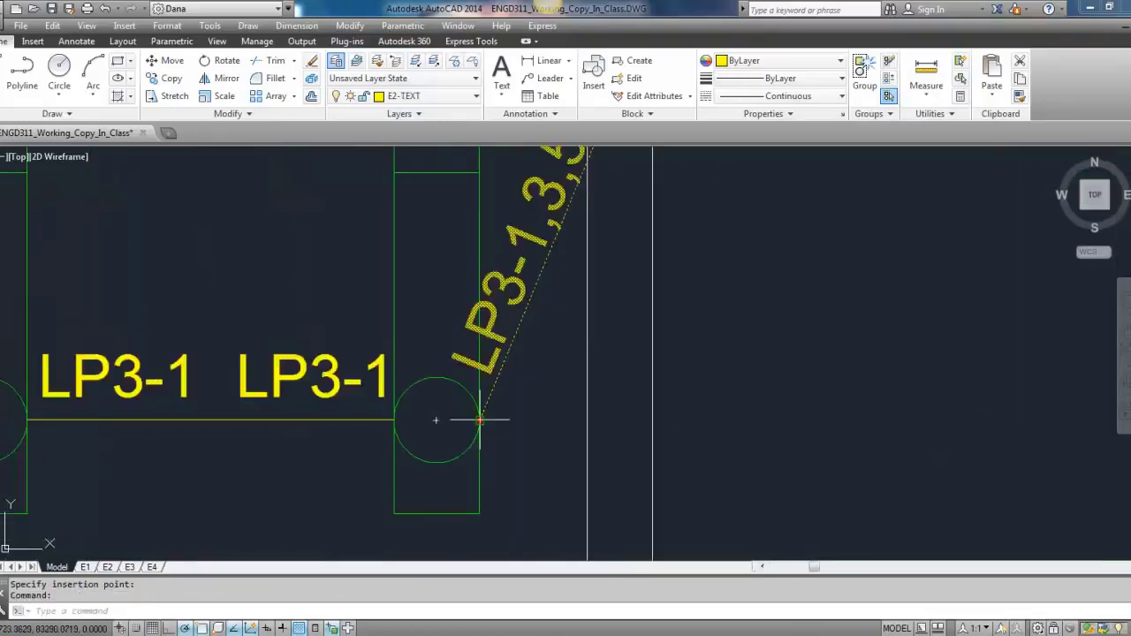
click(444, 379)
scroll(465, 375, down, 4)
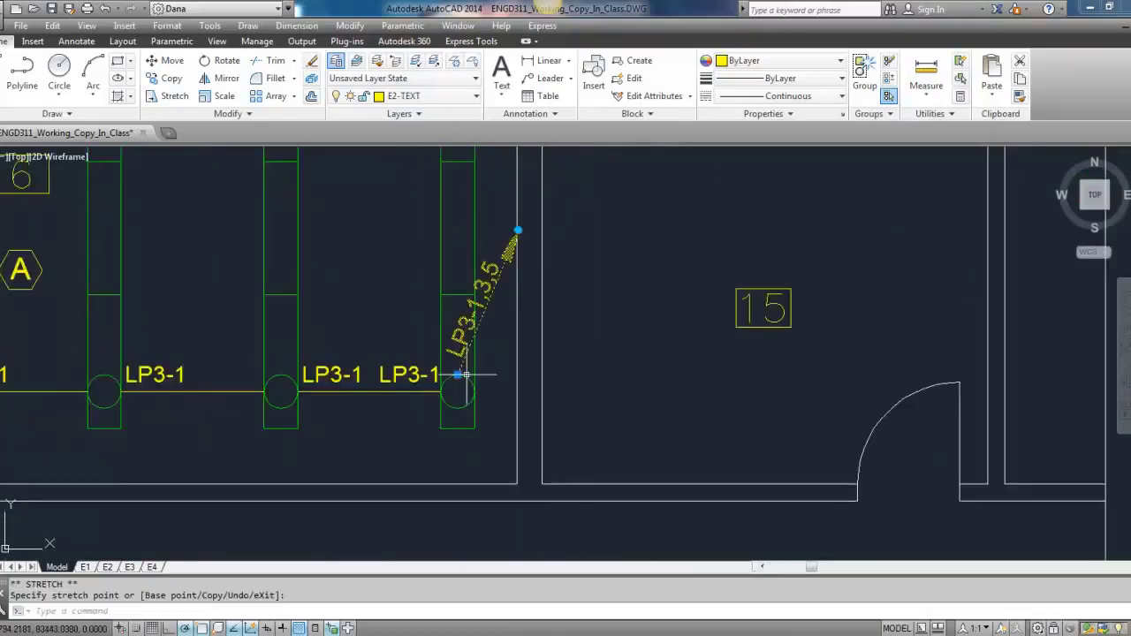
click(476, 389)
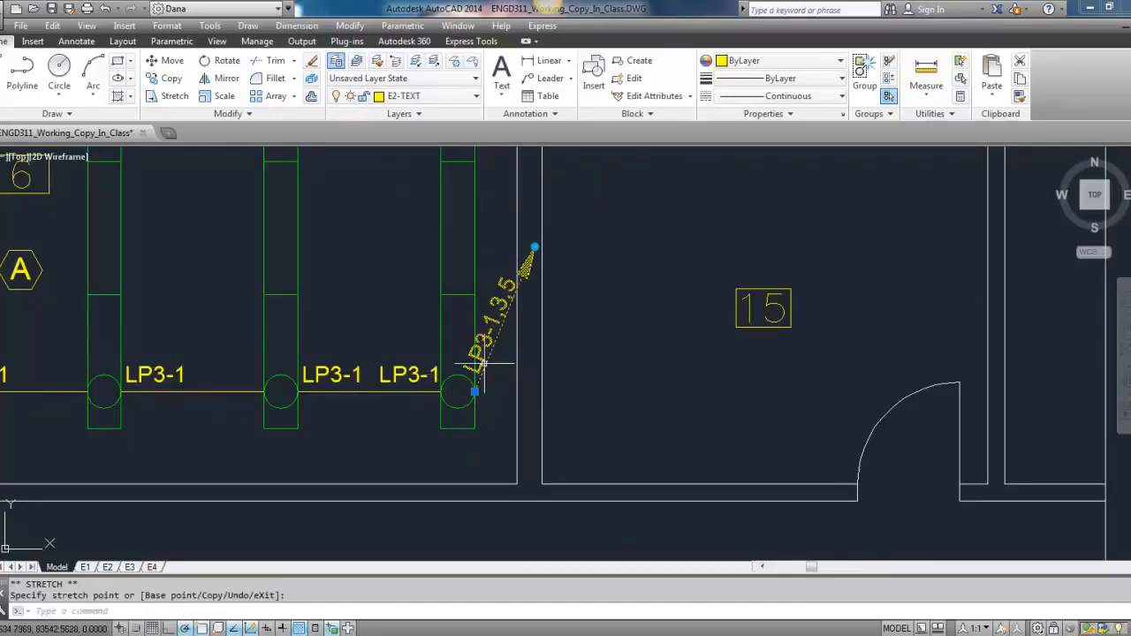
Rotate the LP3-1,3,5 homerun arrow at room 6's last luminaire to a steeper angle, with its tip just inside the room's right wall.
key(Escape)
middle_drag(495, 358, 407, 451)
click(409, 433)
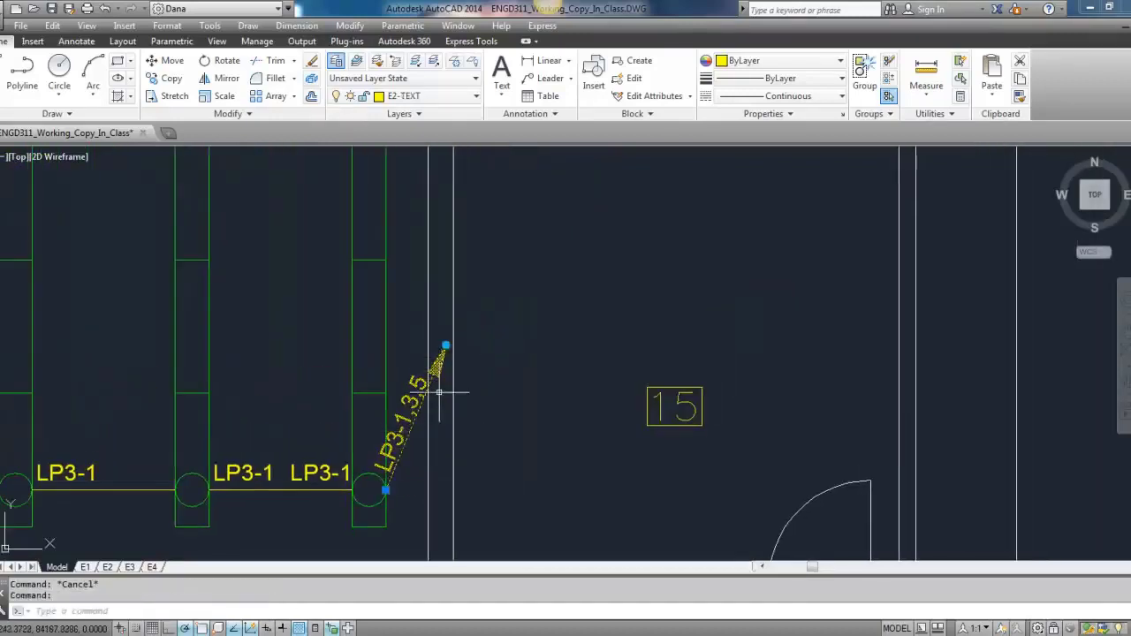
scroll(439, 380, down, 4)
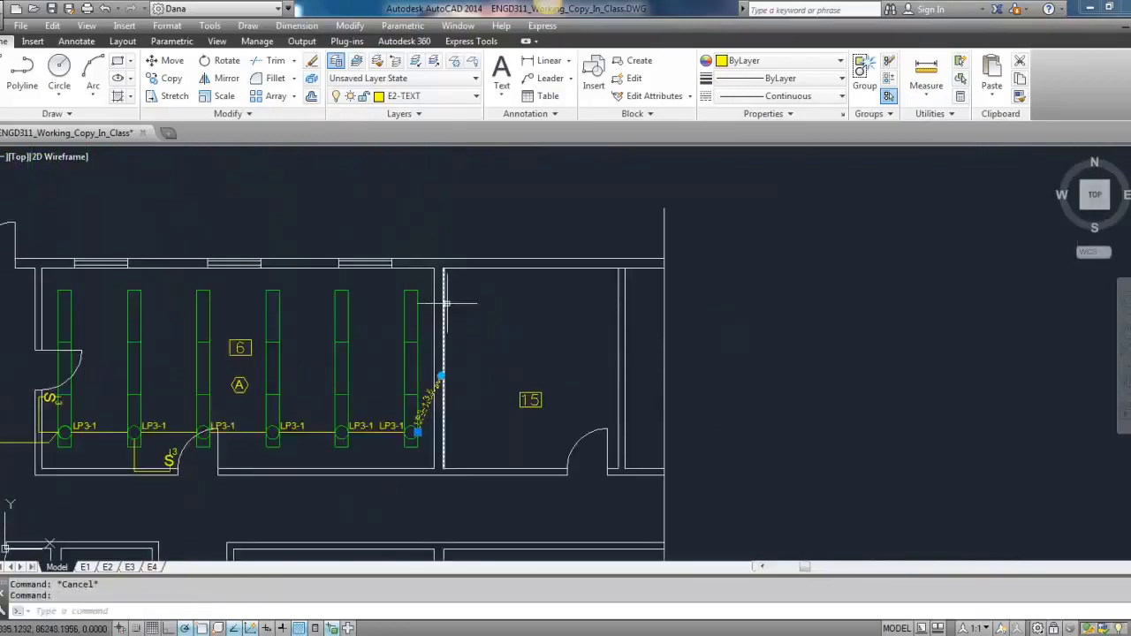
click(441, 377)
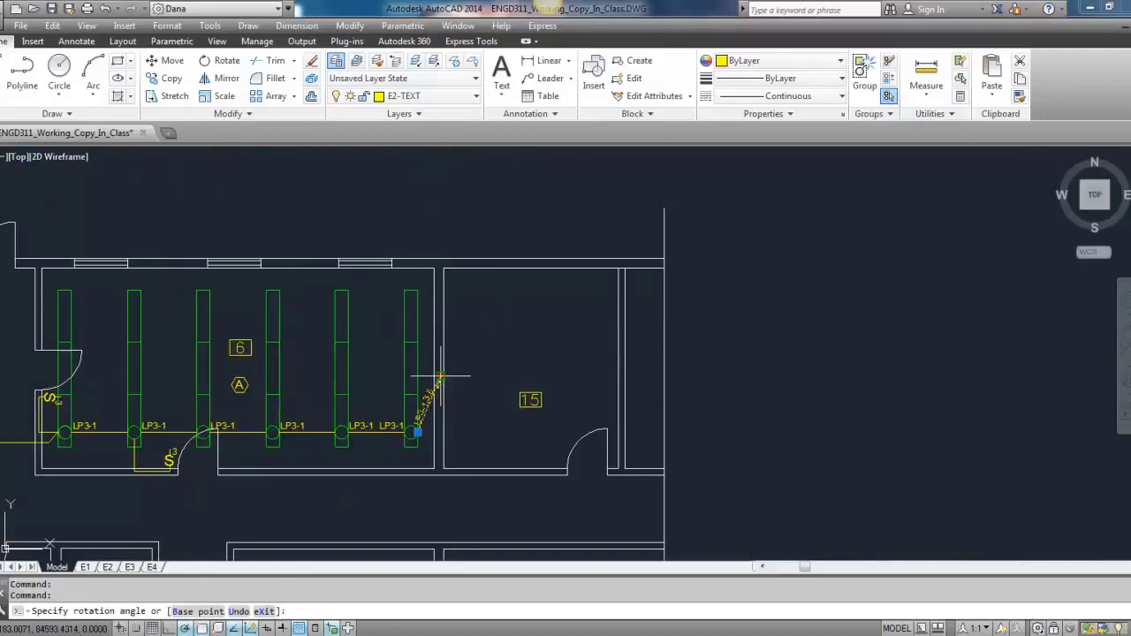
click(447, 300)
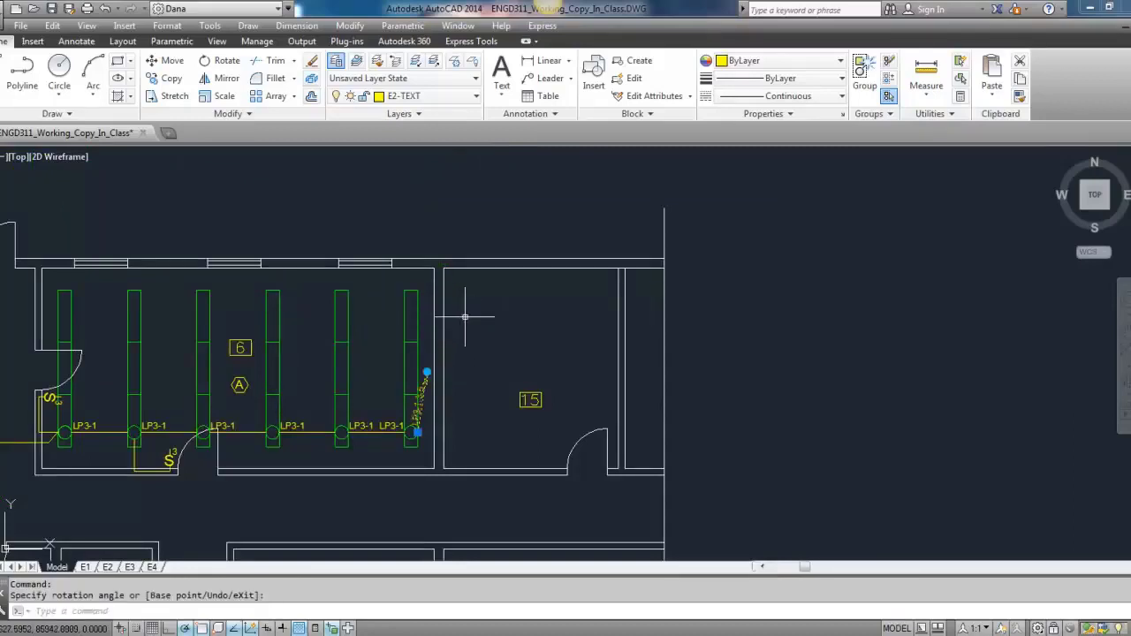
click(428, 374)
scroll(450, 301, up, 2)
key(F3)
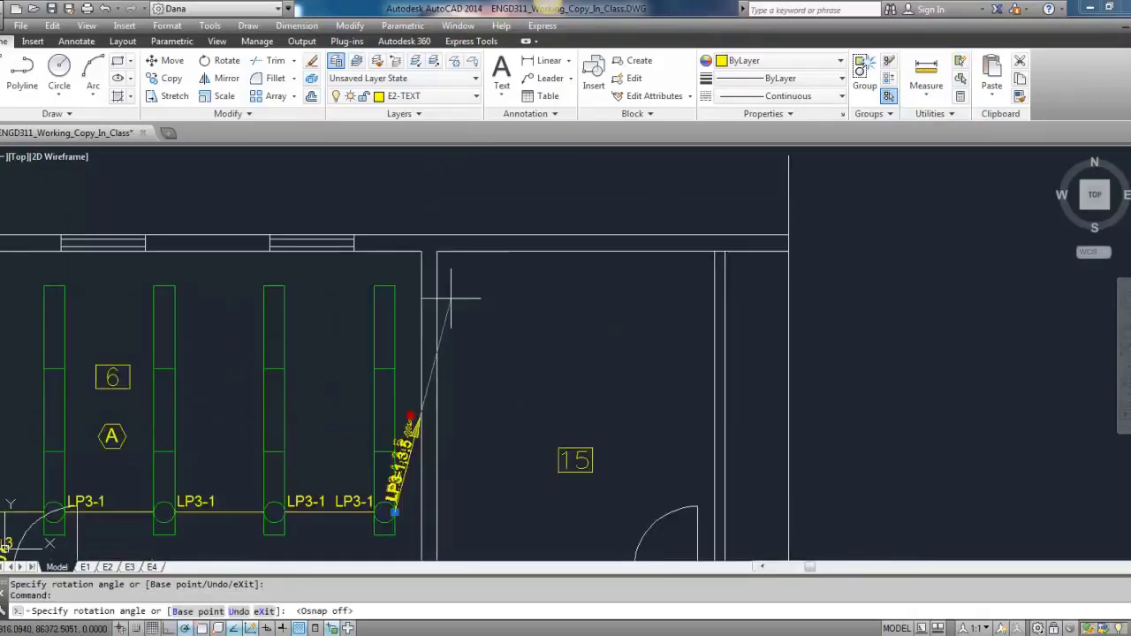
key(Escape)
key(Escape)
scroll(442, 356, down, 2)
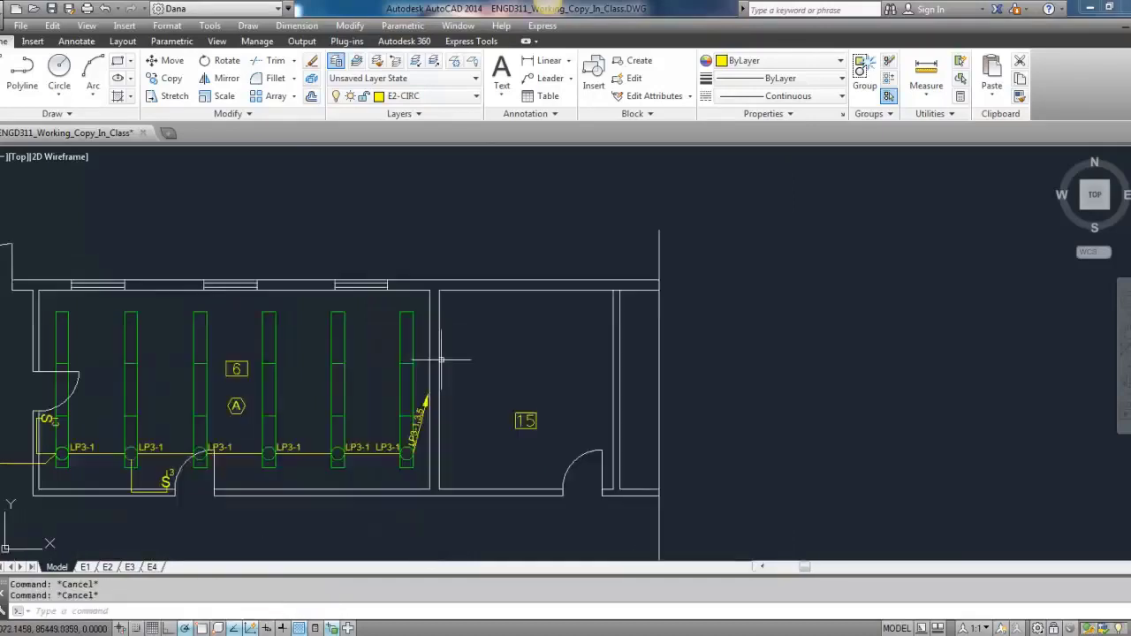
Examine the homerun arrow and circuit wiring in room 6, and the remaining rooms on the floor plan.
scroll(424, 397, up, 4)
middle_drag(413, 434, 411, 388)
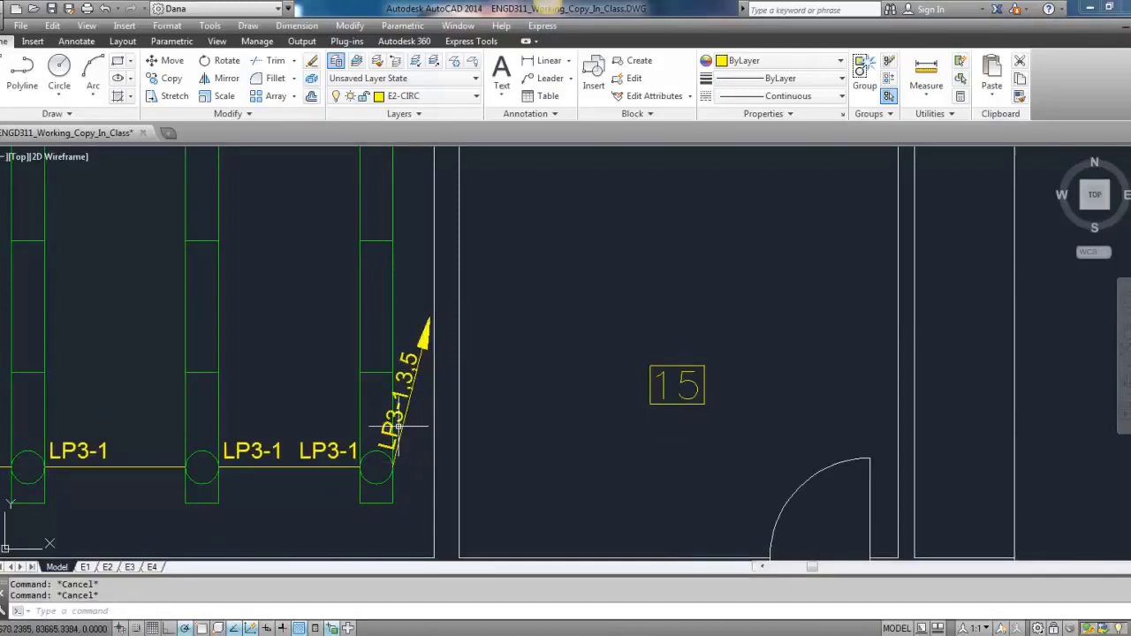
scroll(395, 420, down, 2)
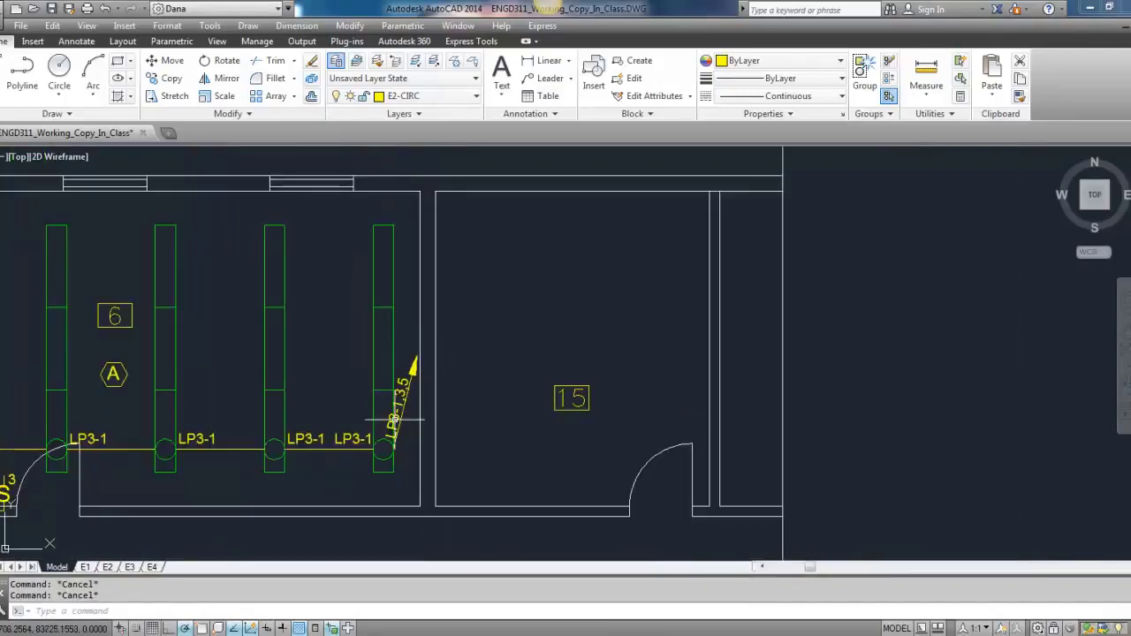
scroll(395, 420, up, 2)
scroll(374, 399, down, 4)
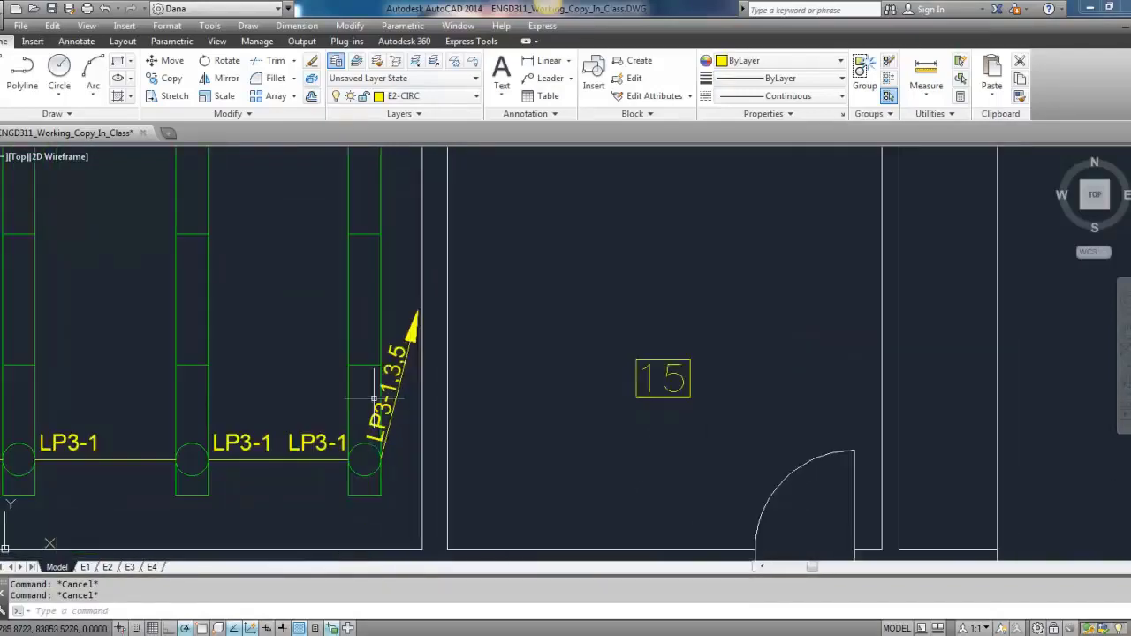
middle_drag(375, 418, 416, 425)
scroll(416, 424, up, 2)
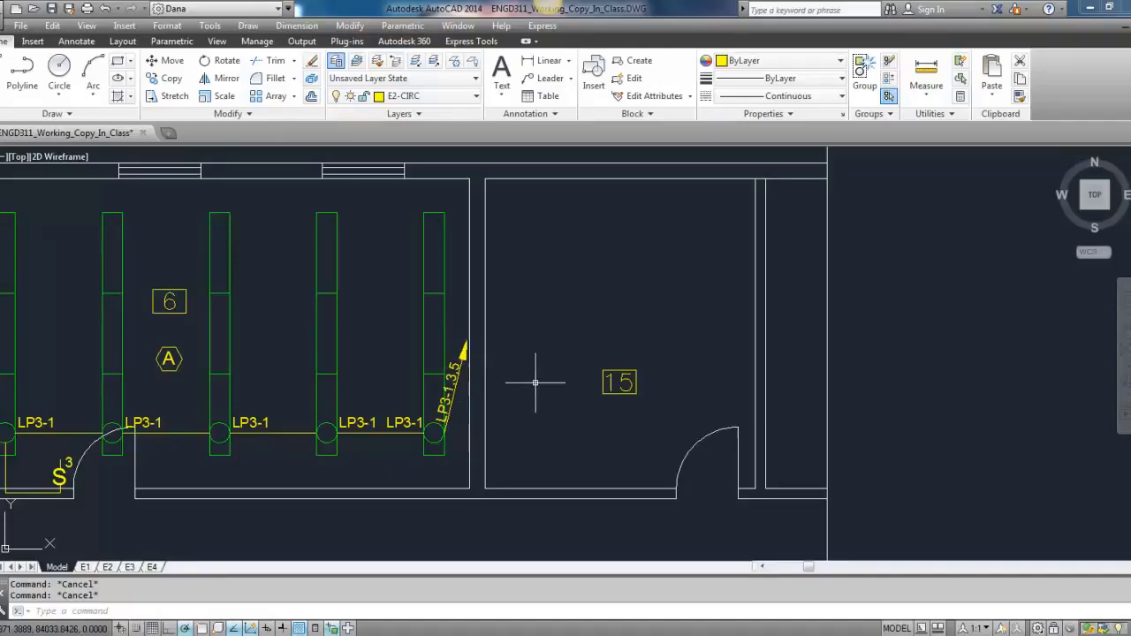
scroll(522, 383, down, 6)
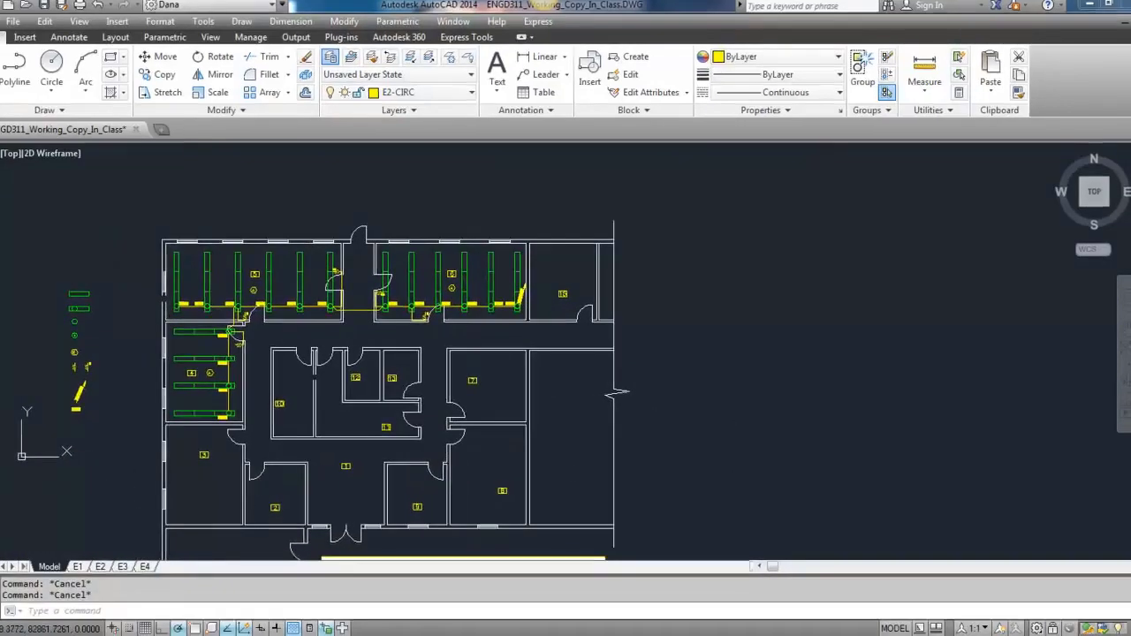
middle_drag(520, 374, 518, 329)
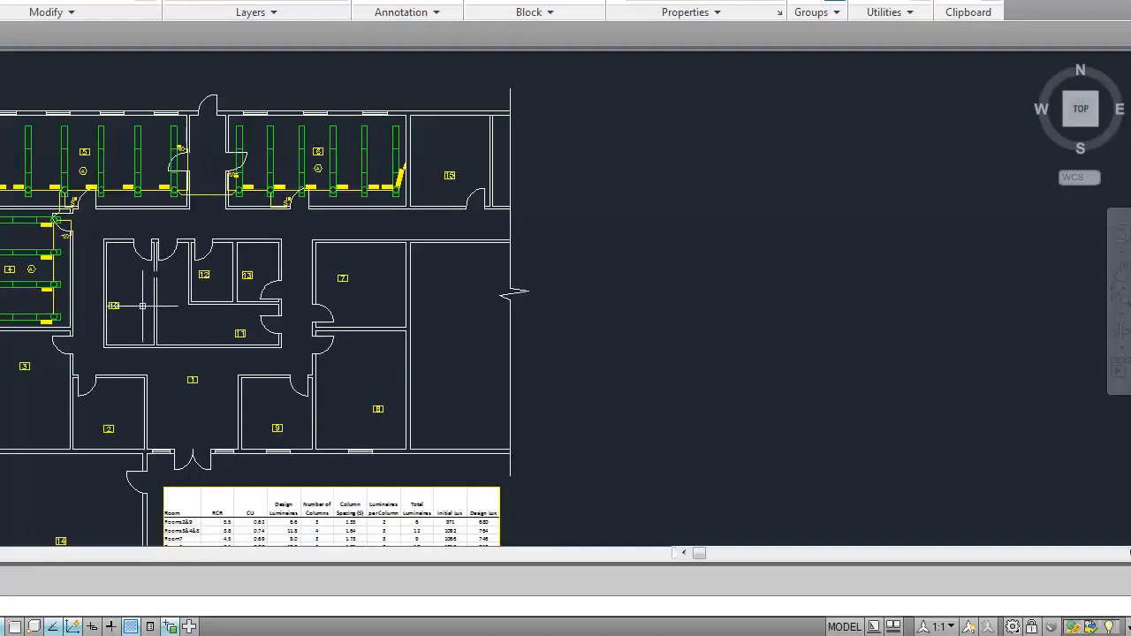
middle_drag(65, 389, 57, 303)
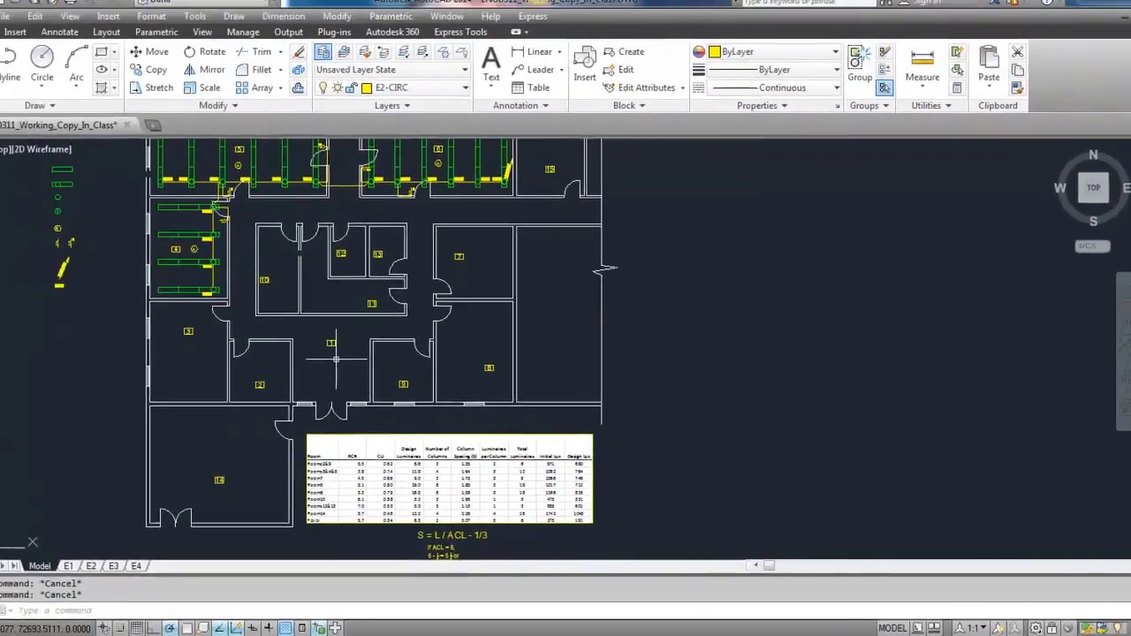
scroll(192, 309, up, 2)
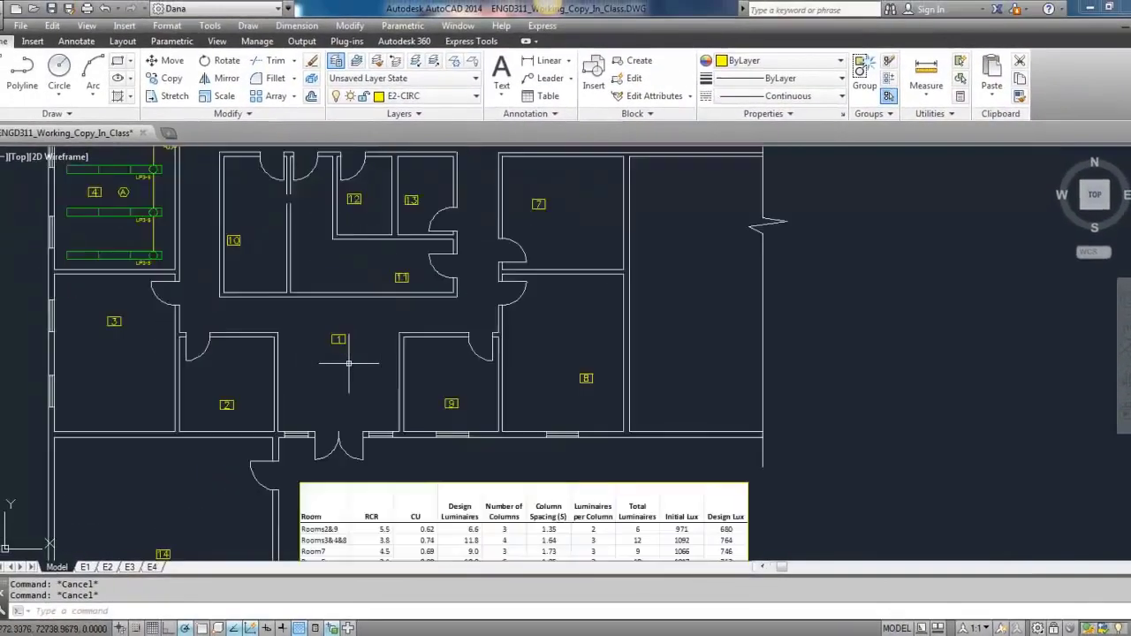
scroll(349, 362, down, 2)
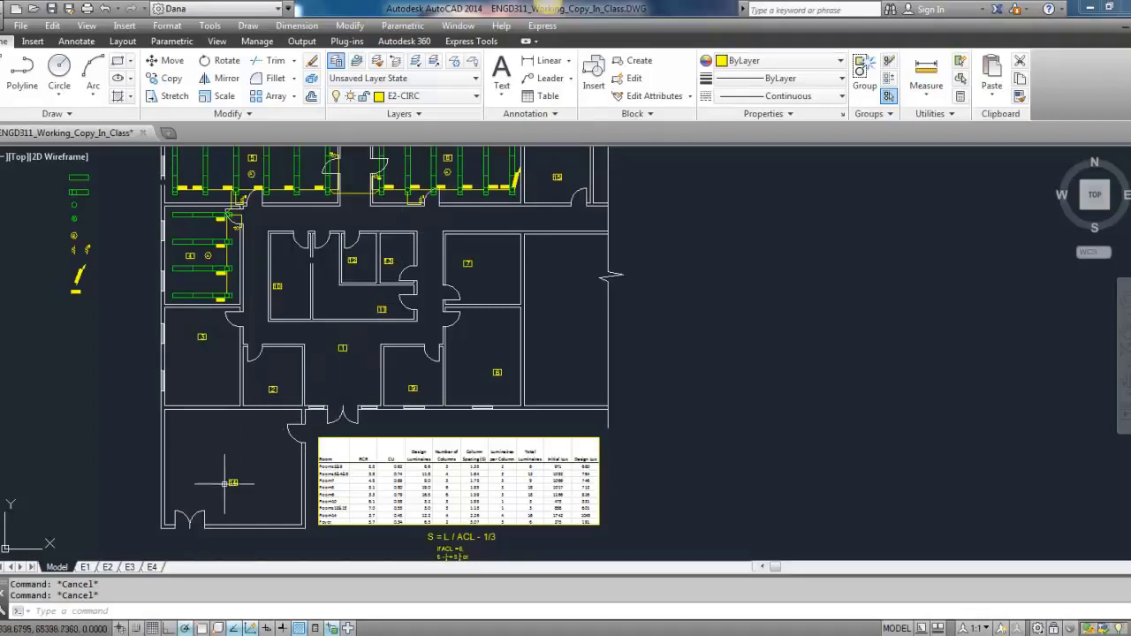
middle_drag(304, 367, 331, 434)
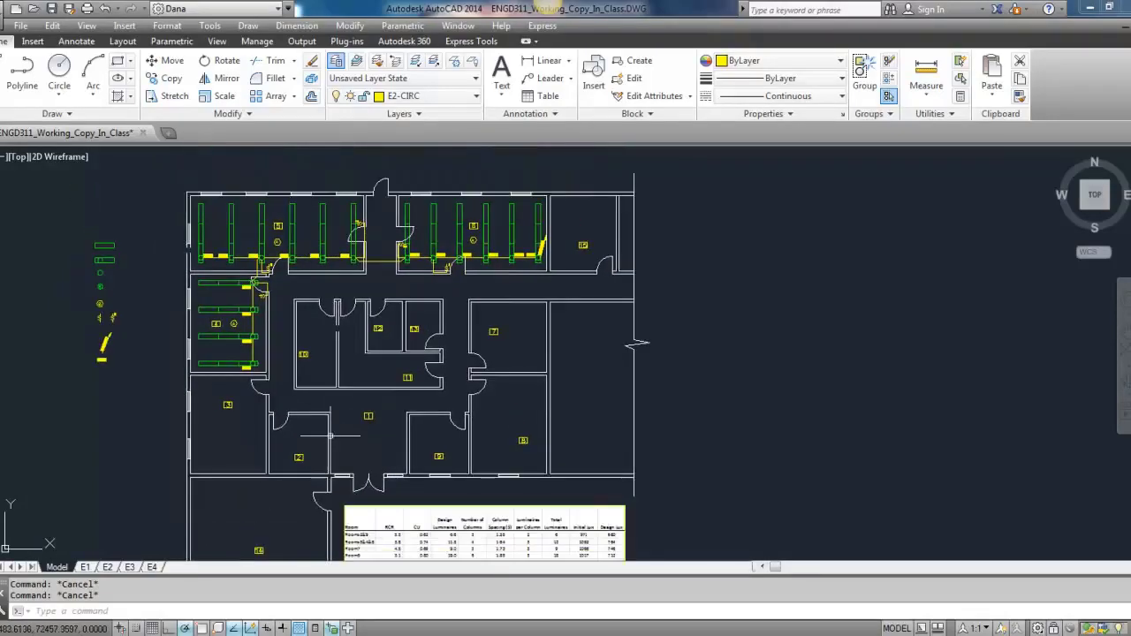
Copy the plain round luminaire from the symbols beside the plan and paste it into the foyer, room 1.
scroll(96, 261, up, 6)
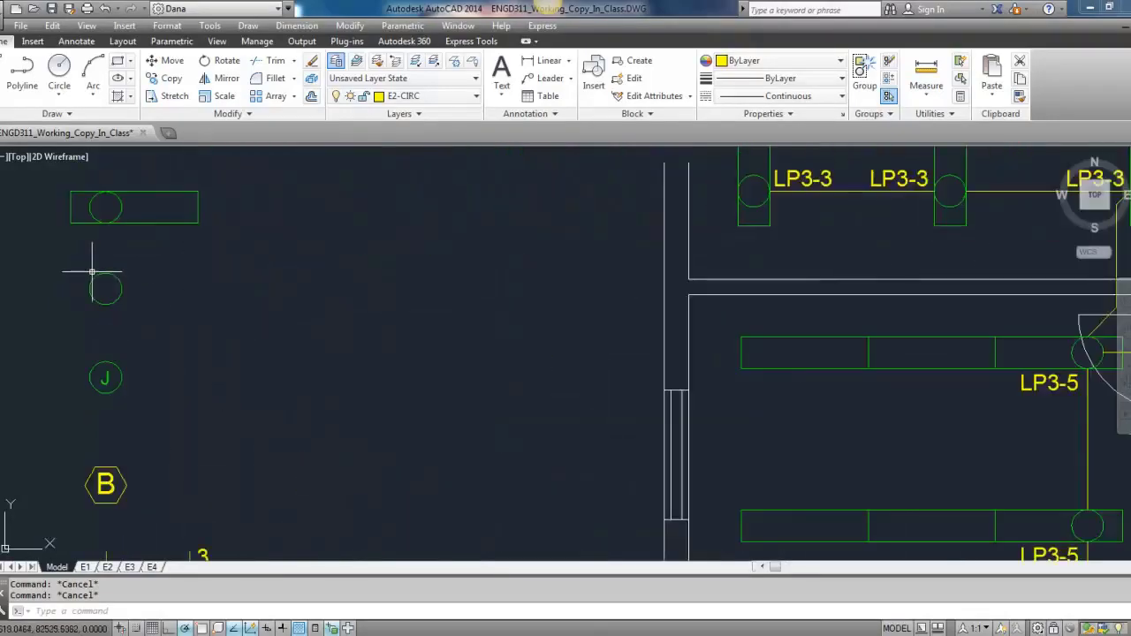
click(77, 266)
click(139, 313)
key(ctrl+c)
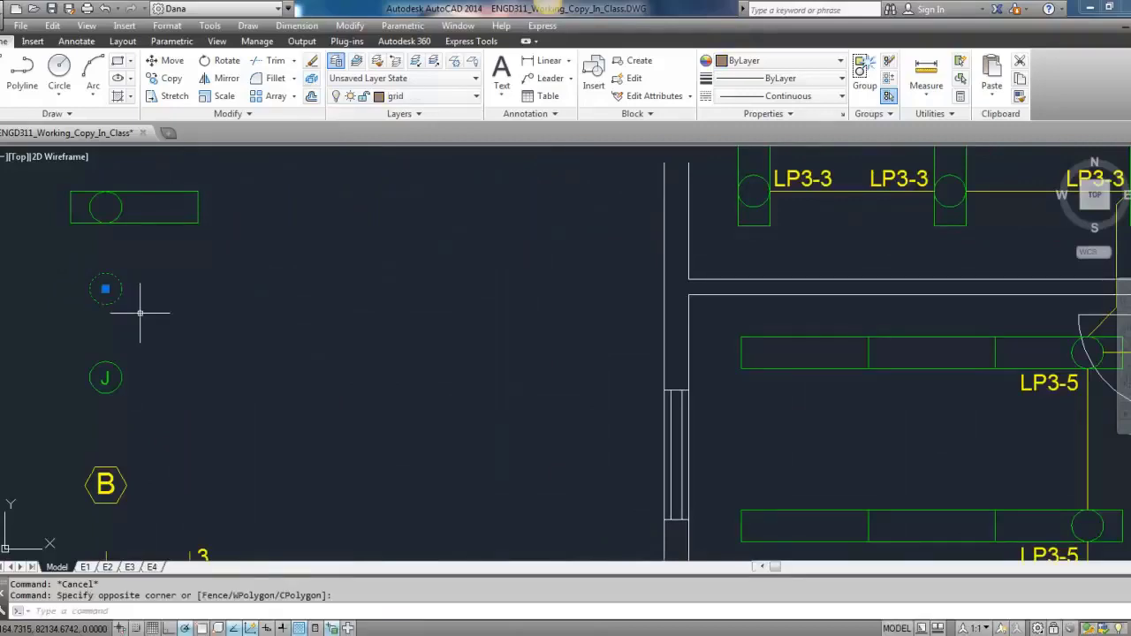
key(ctrl+v)
scroll(140, 312, down, 6)
middle_drag(386, 447, 264, 359)
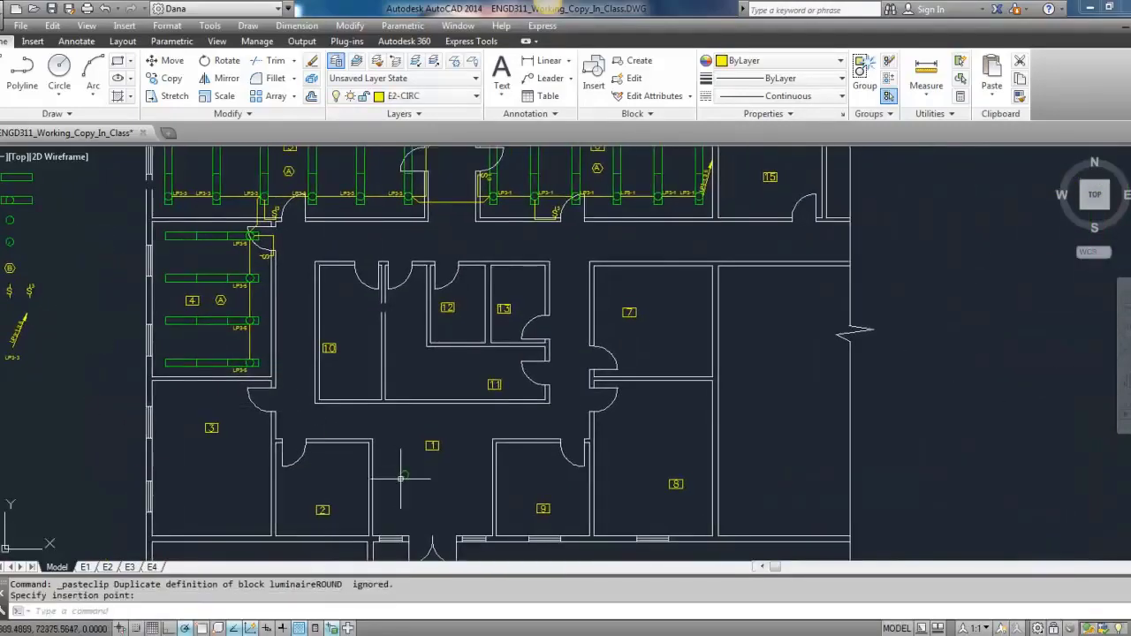
click(403, 476)
Read the Foyer row of the lighting table for the number of columns and luminaires per column.
scroll(403, 476, up, 4)
scroll(406, 401, down, 6)
middle_drag(406, 402, 366, 336)
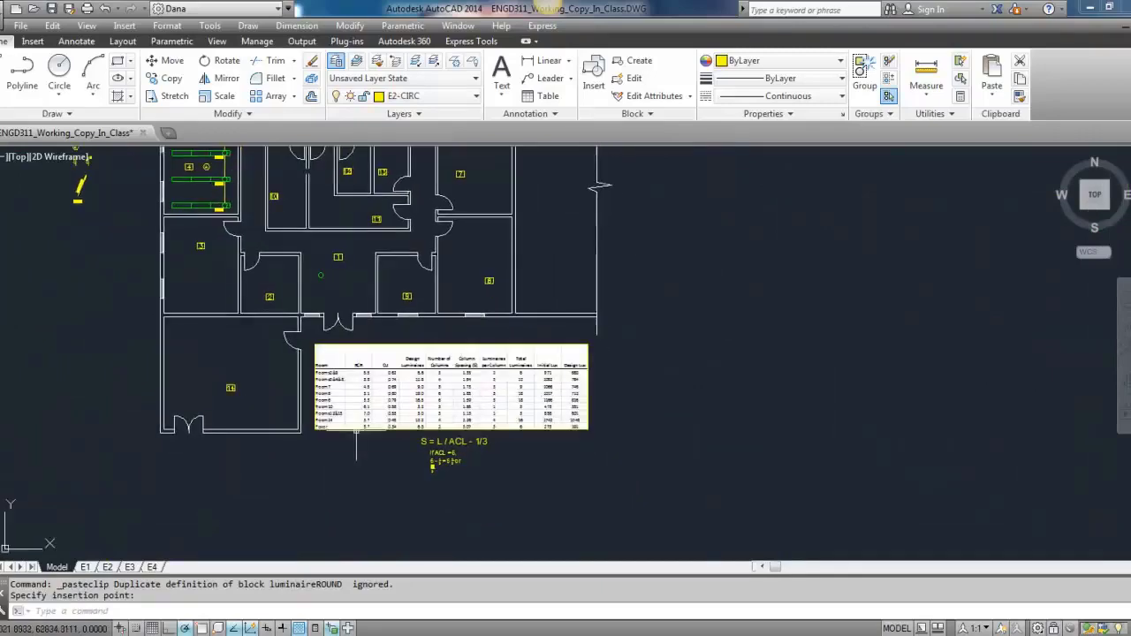
scroll(354, 442, up, 6)
middle_drag(591, 386, 380, 423)
scroll(425, 428, down, 2)
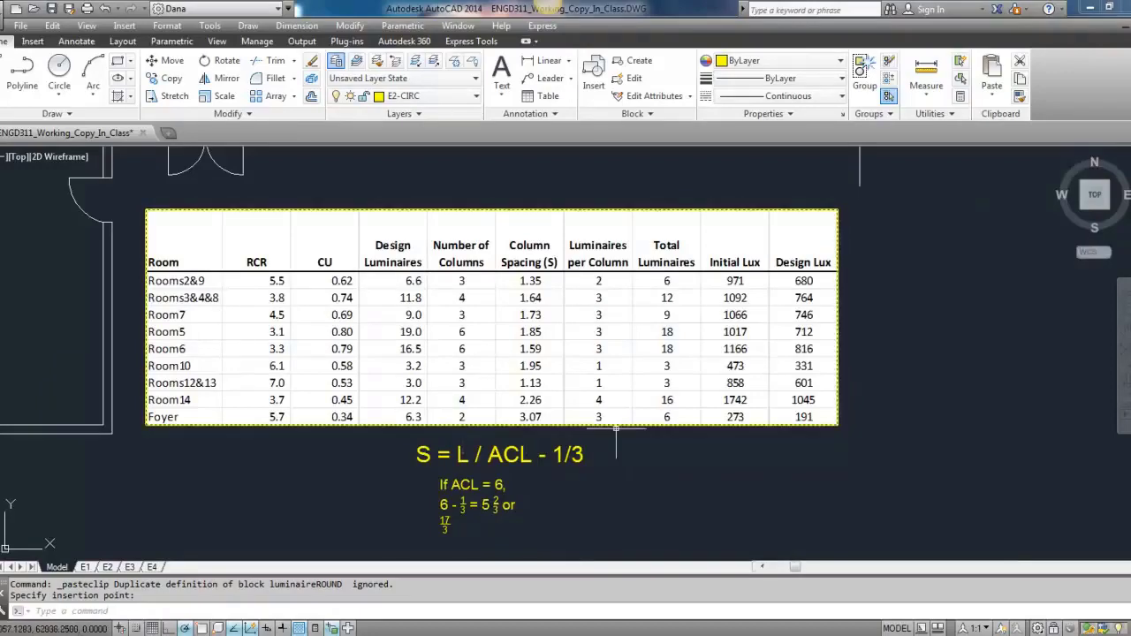
scroll(671, 433, down, 4)
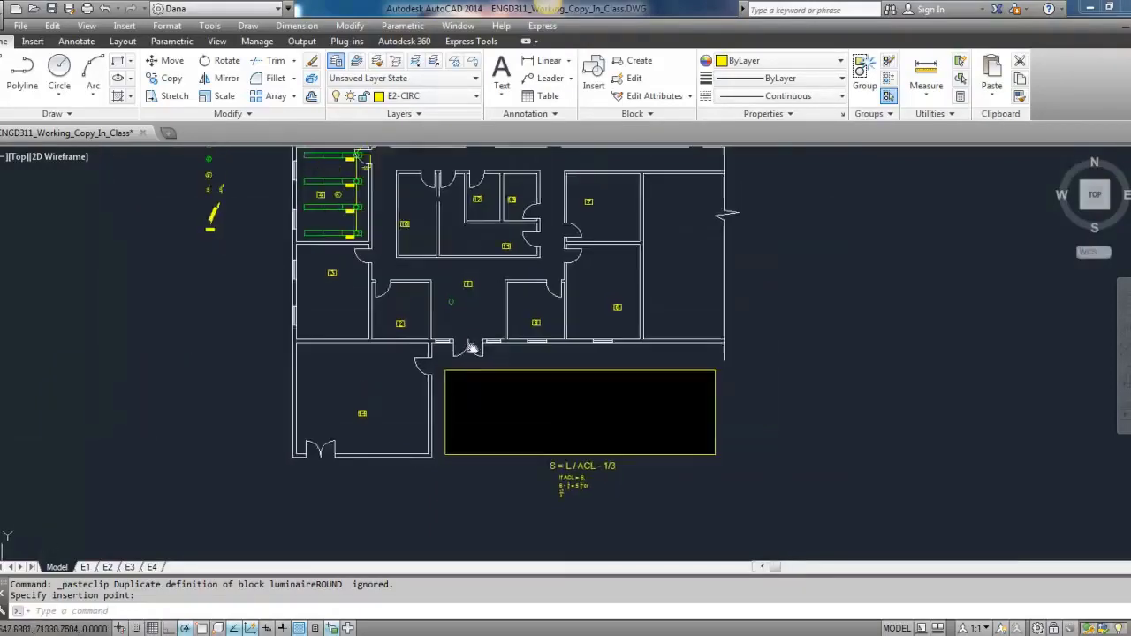
With object snap on, draw a vertical line in the foyer from the left corner of the window right of the entrance to the wall below room 11.
scroll(469, 345, up, 5)
middle_drag(567, 308, 536, 311)
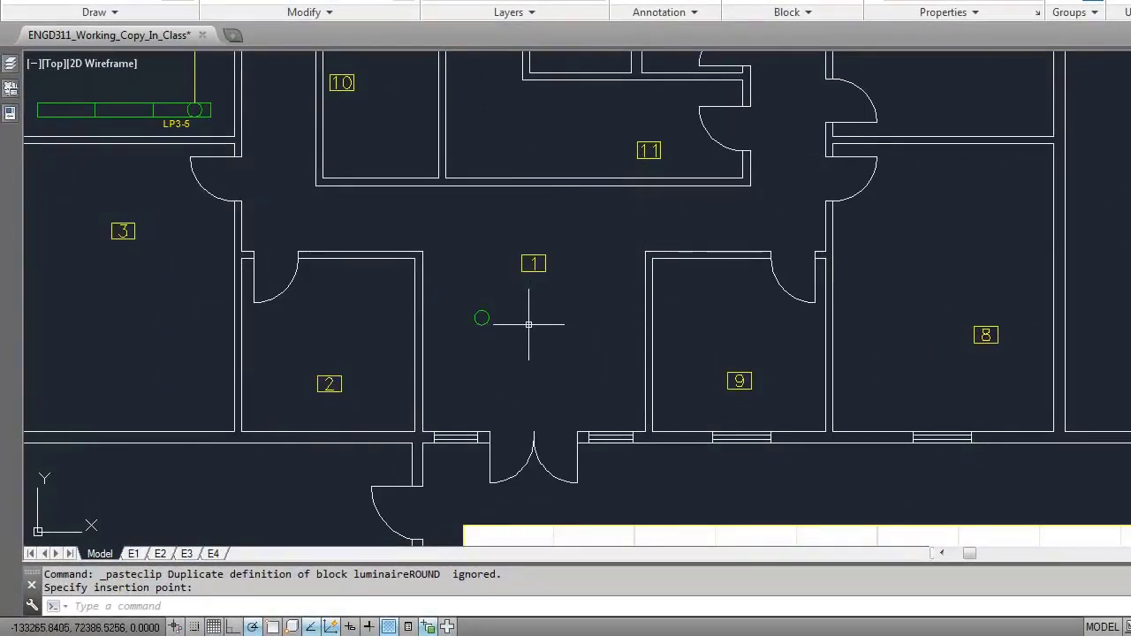
text(l)
key(Return)
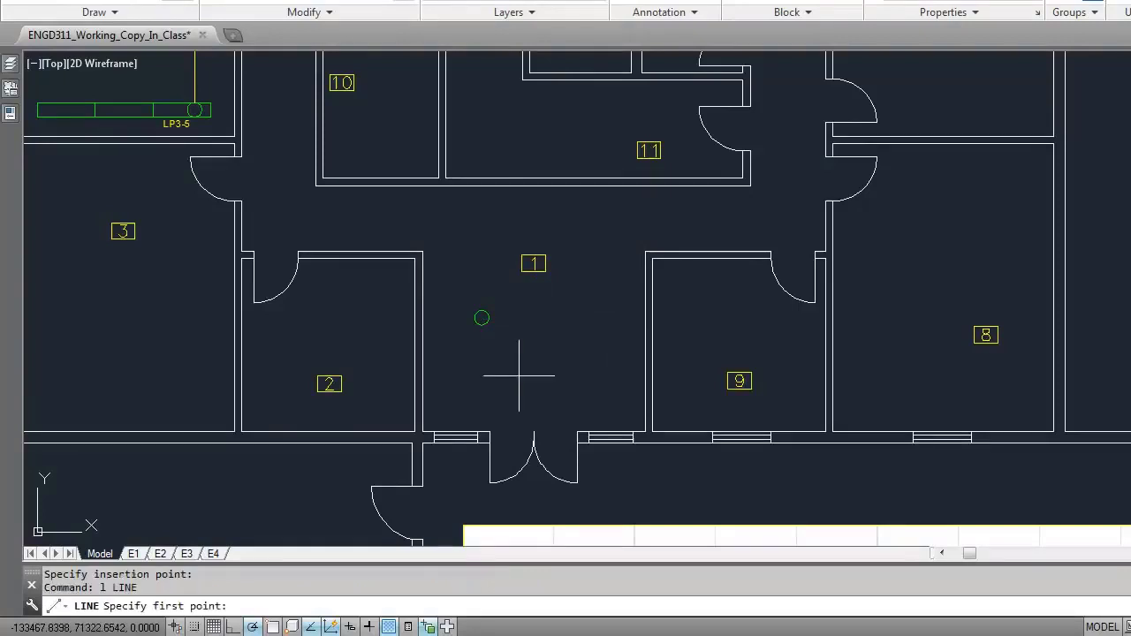
key(F3)
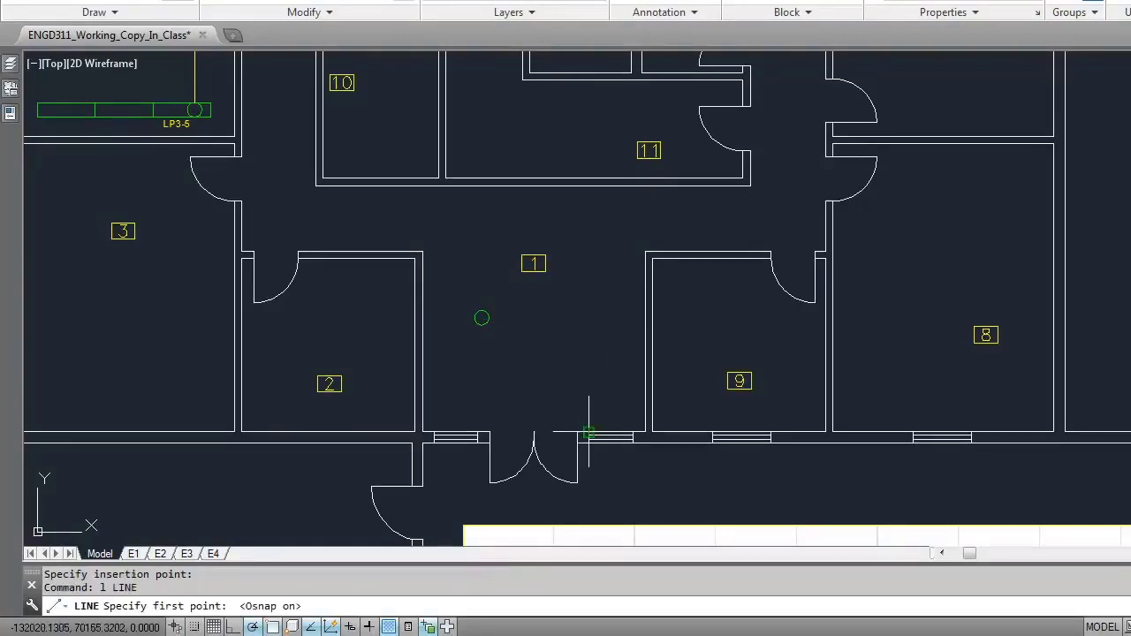
click(588, 432)
click(588, 185)
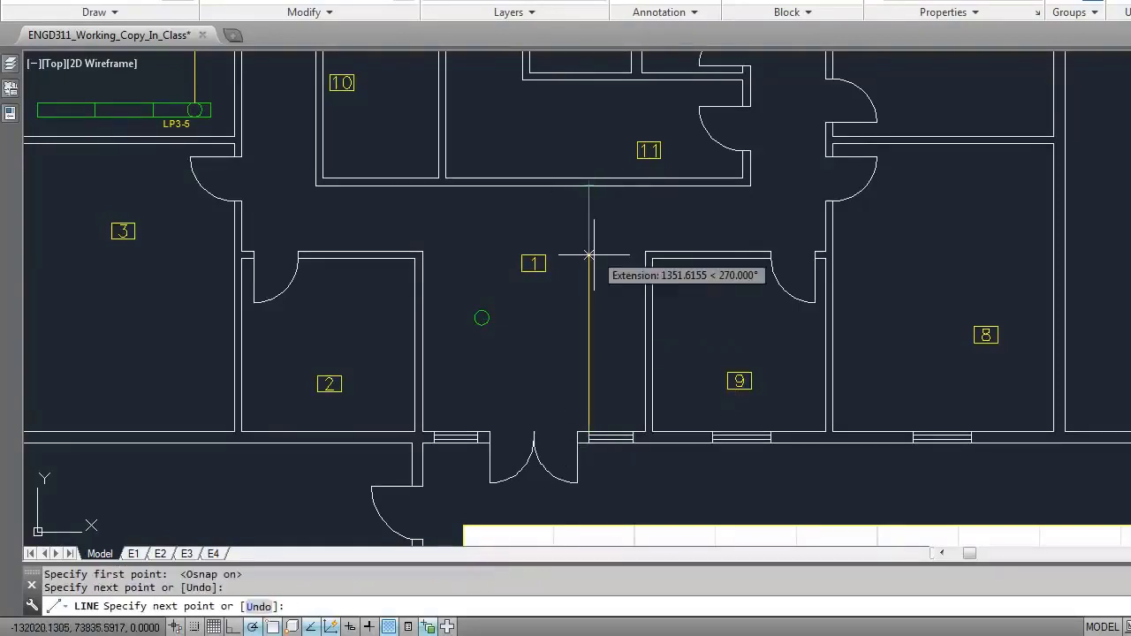
key(Escape)
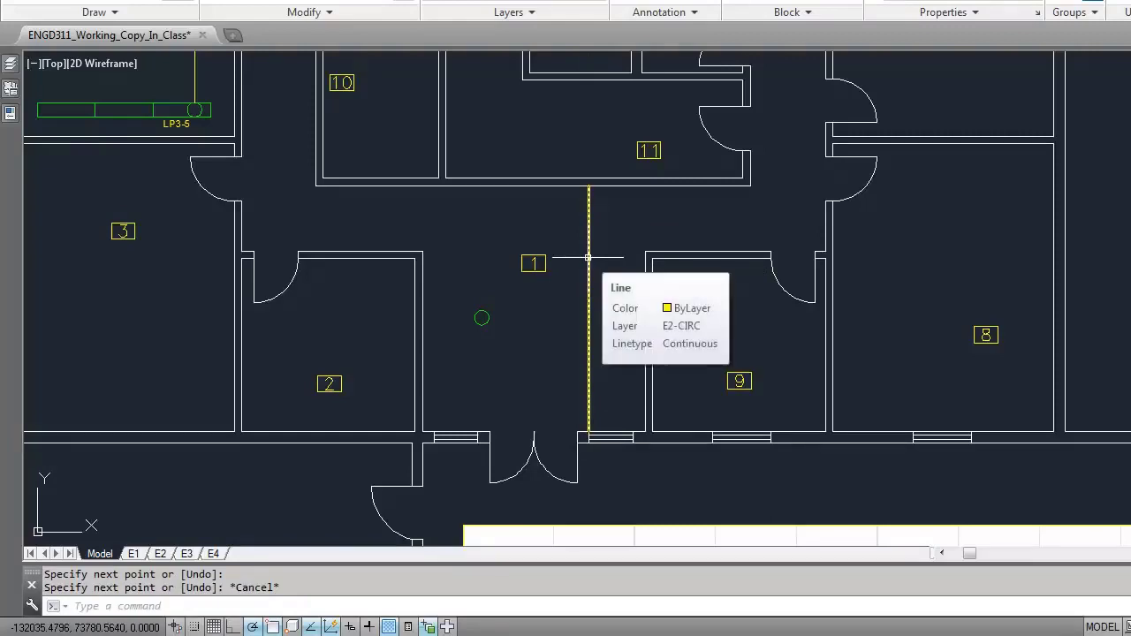
mouse_move(587, 283)
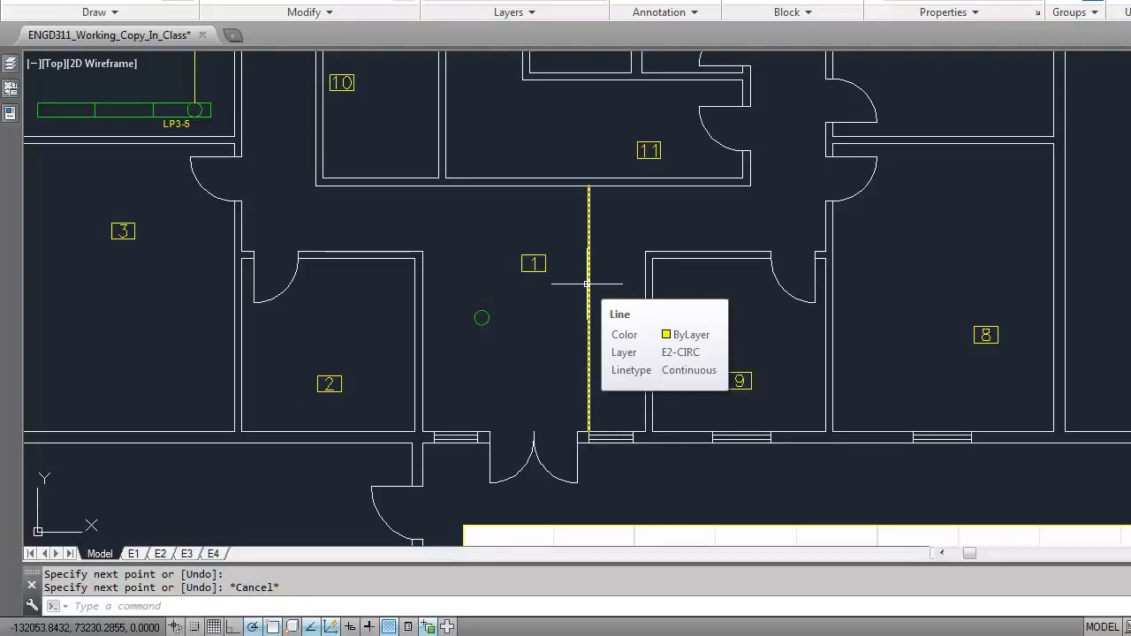
text(di)
key(Return)
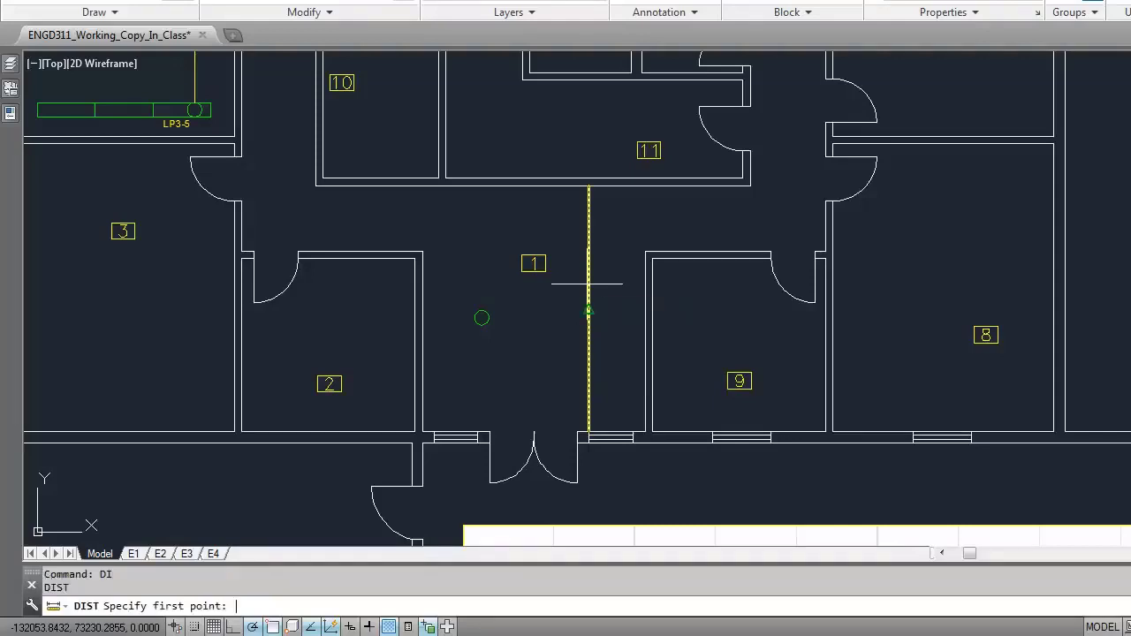
key(Escape)
key(Escape)
key(Escape)
Divide the foyer's vertical line into 8 segments.
text(div)
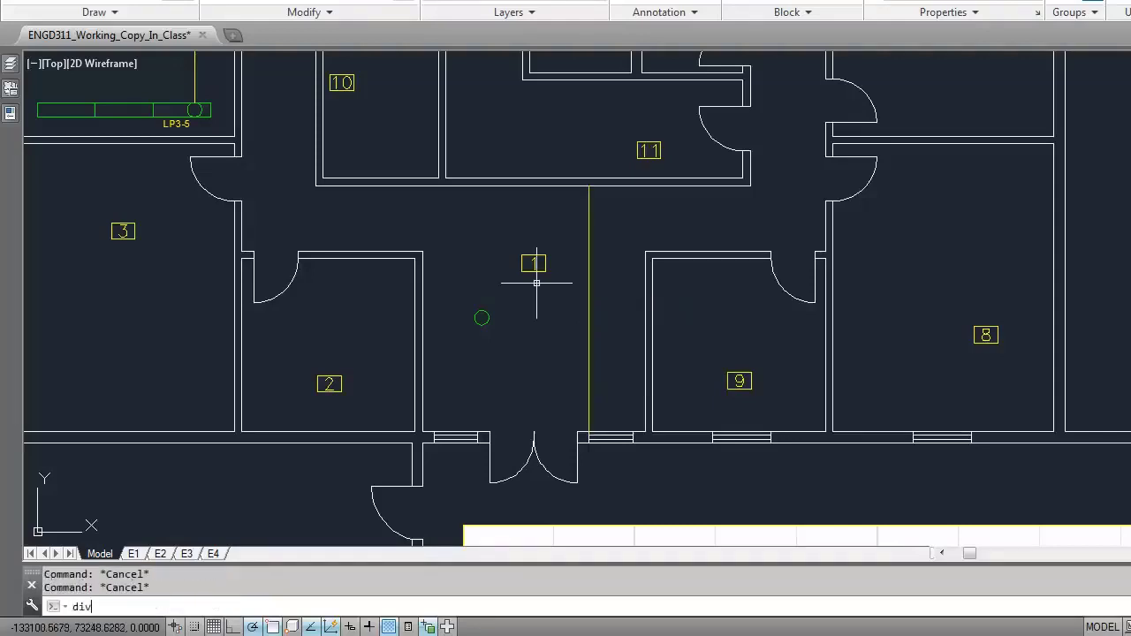
text(ide)
key(Return)
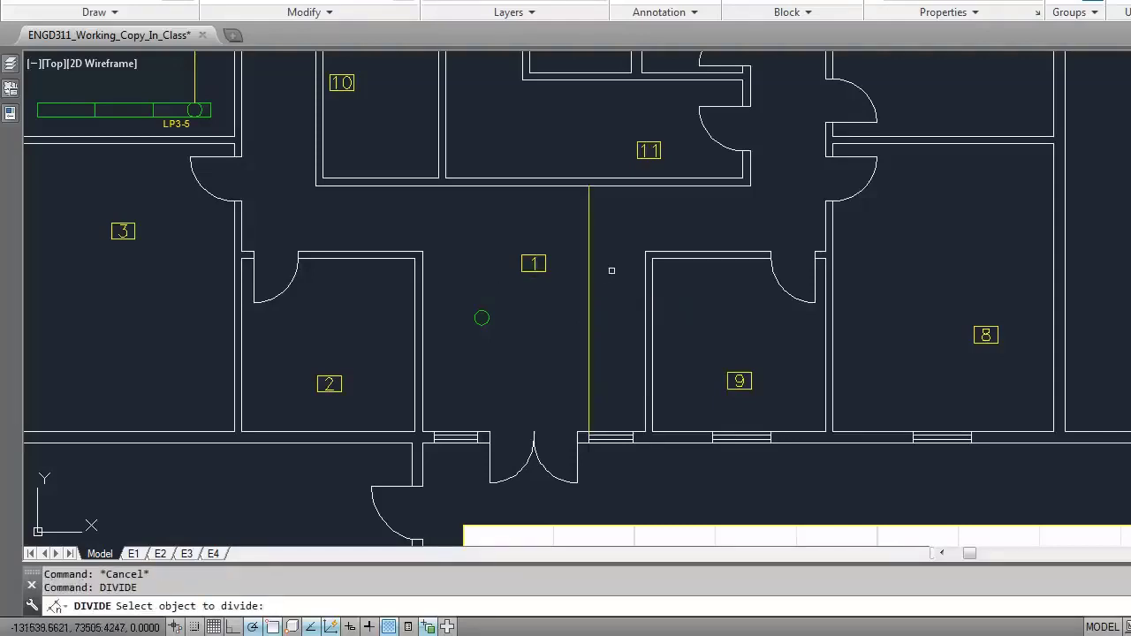
click(591, 275)
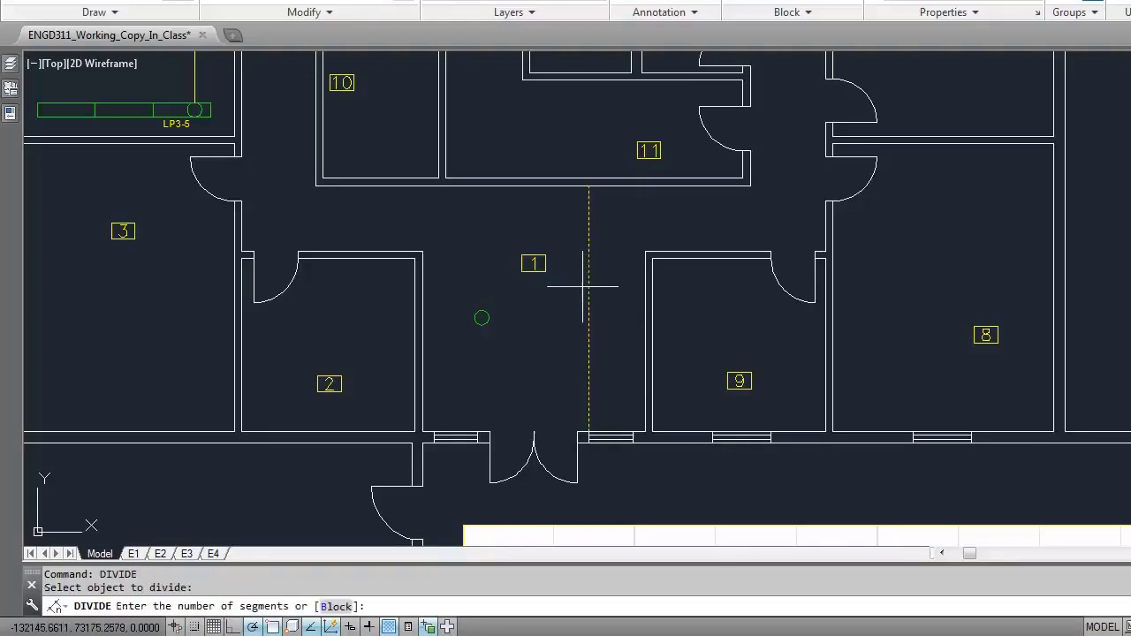
text(8)
key(Return)
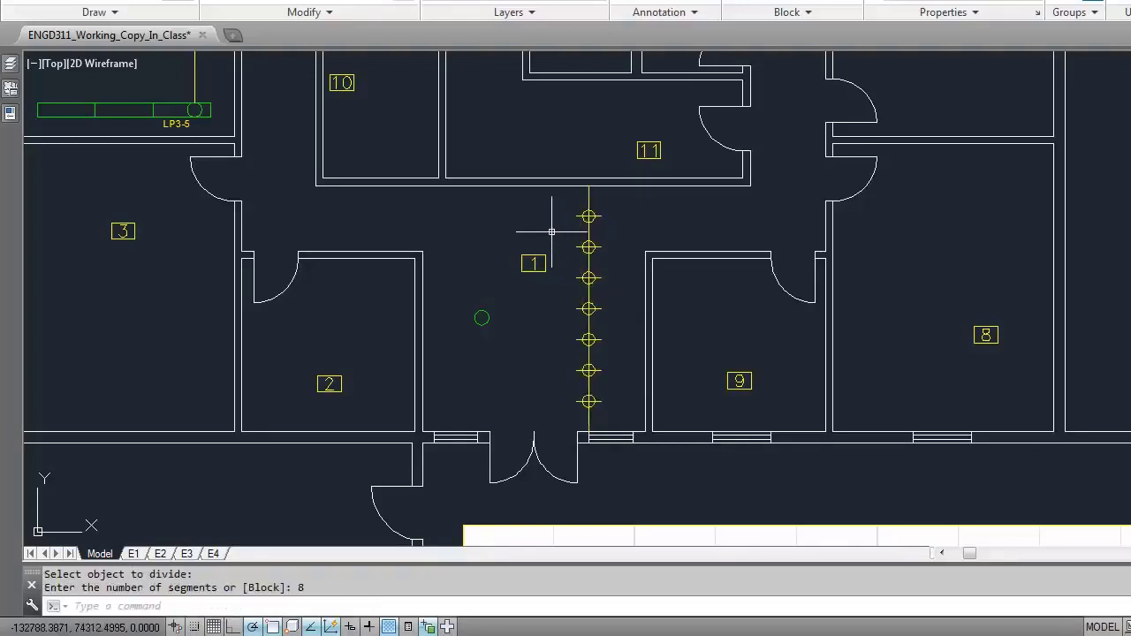
Draw horizontal construction lines through the first, fourth and seventh division points of the foyer's vertical line.
text(xl)
key(Return)
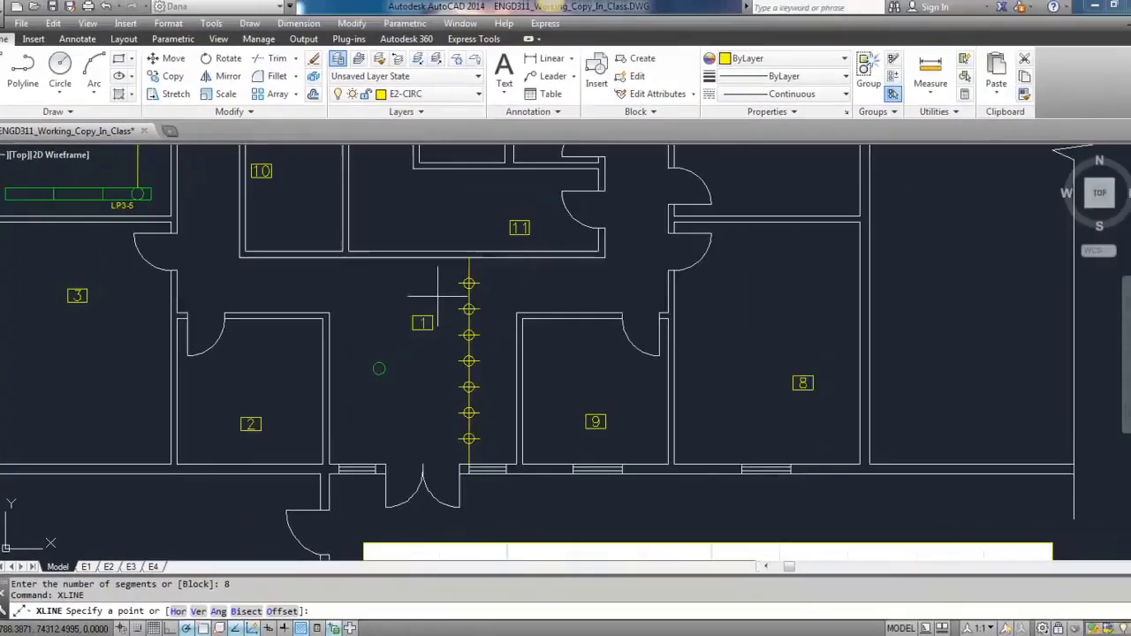
text(h)
key(Return)
scroll(467, 286, up, 4)
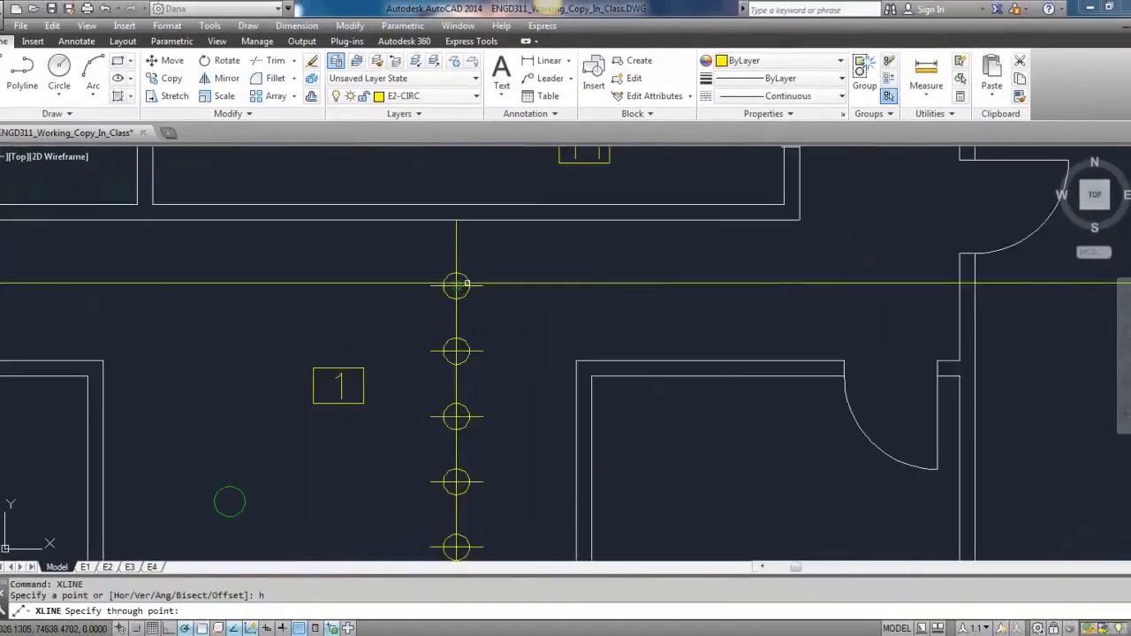
scroll(456, 284, down, 2)
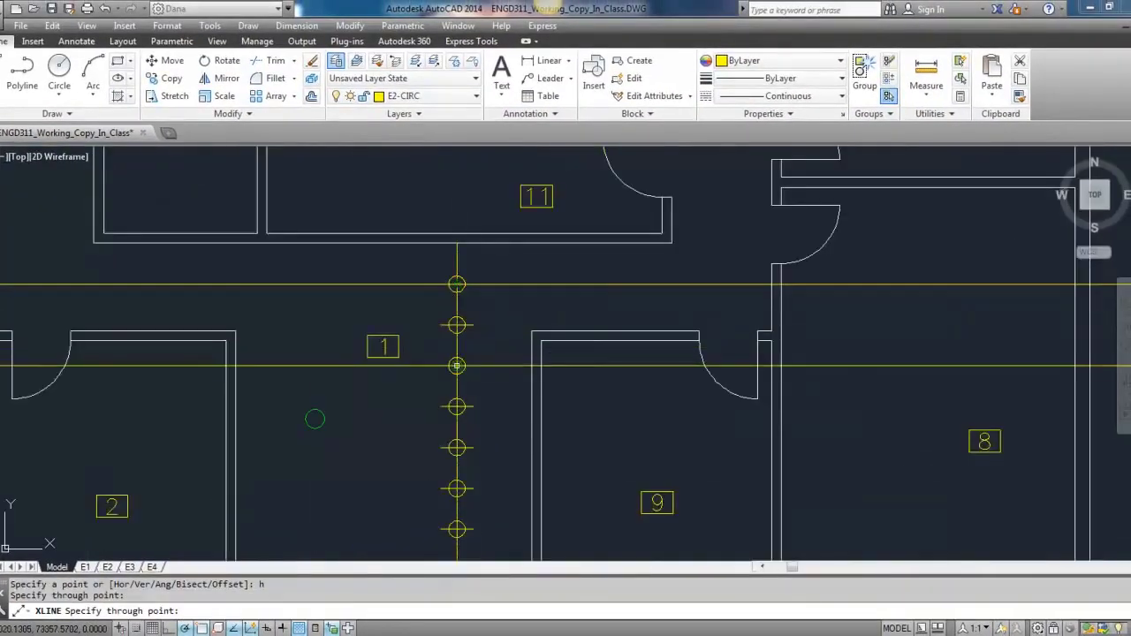
click(456, 407)
middle_drag(456, 406, 451, 311)
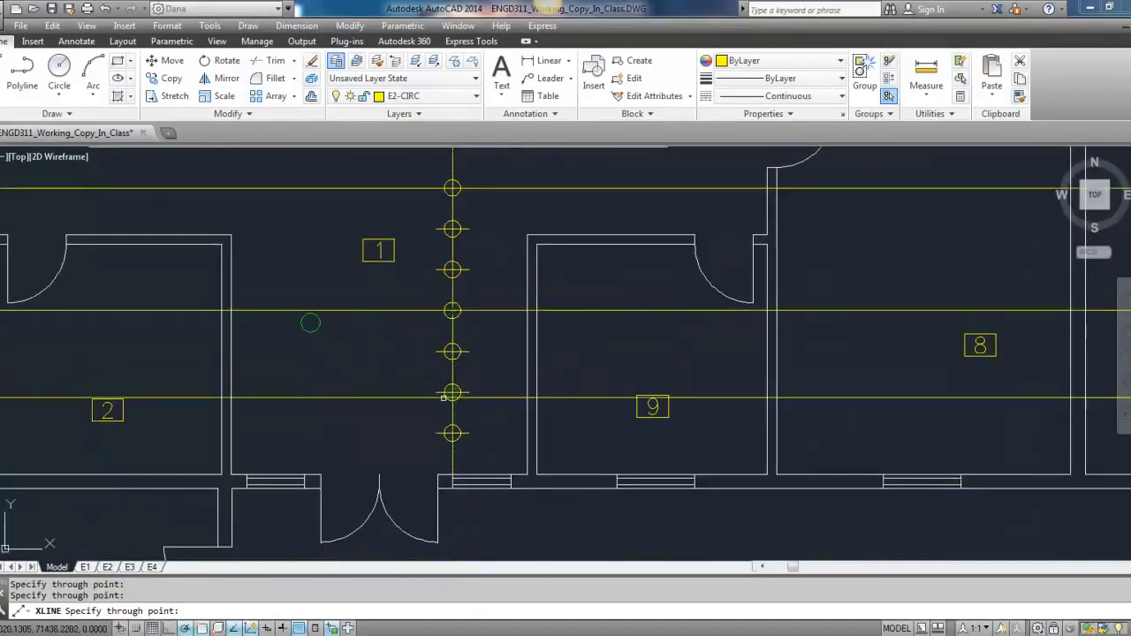
key(Escape)
scroll(431, 378, down, 2)
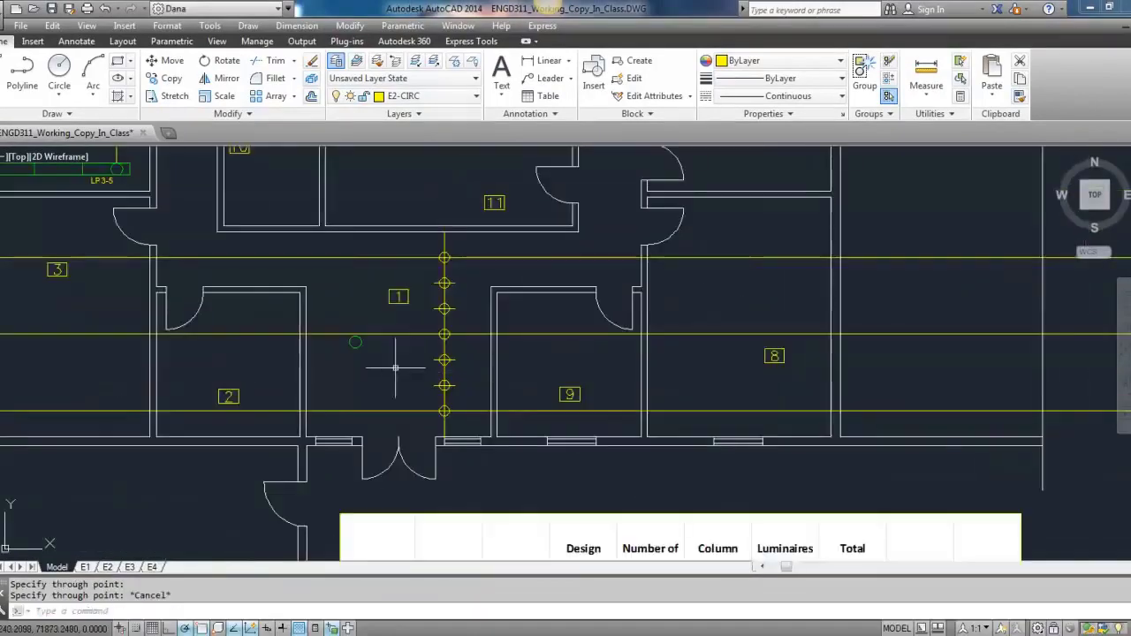
Draw a horizontal line across the foyer from room 2's wall perpendicular to room 9's wall, just above the entrance.
scroll(373, 356, down, 2)
scroll(372, 356, up, 4)
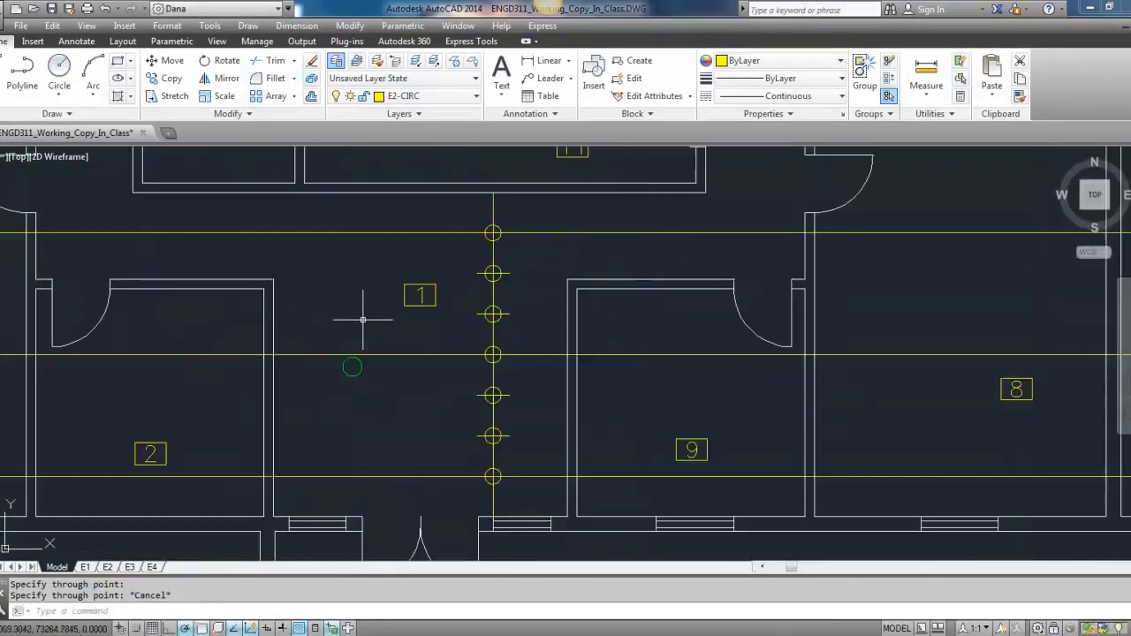
scroll(363, 320, down, 2)
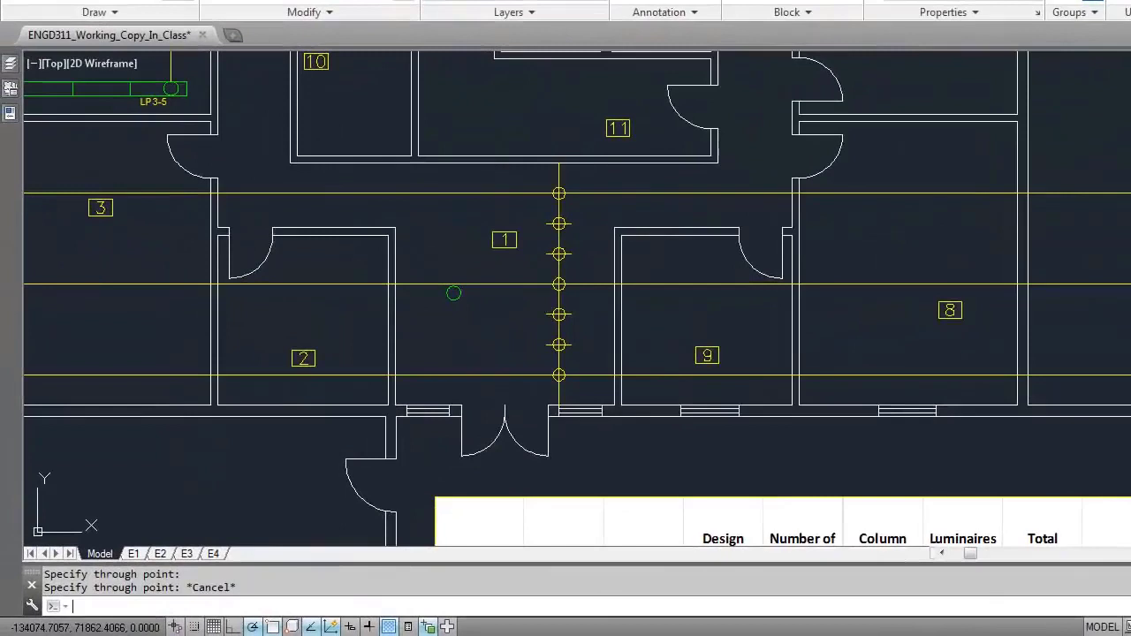
text(l)
key(Return)
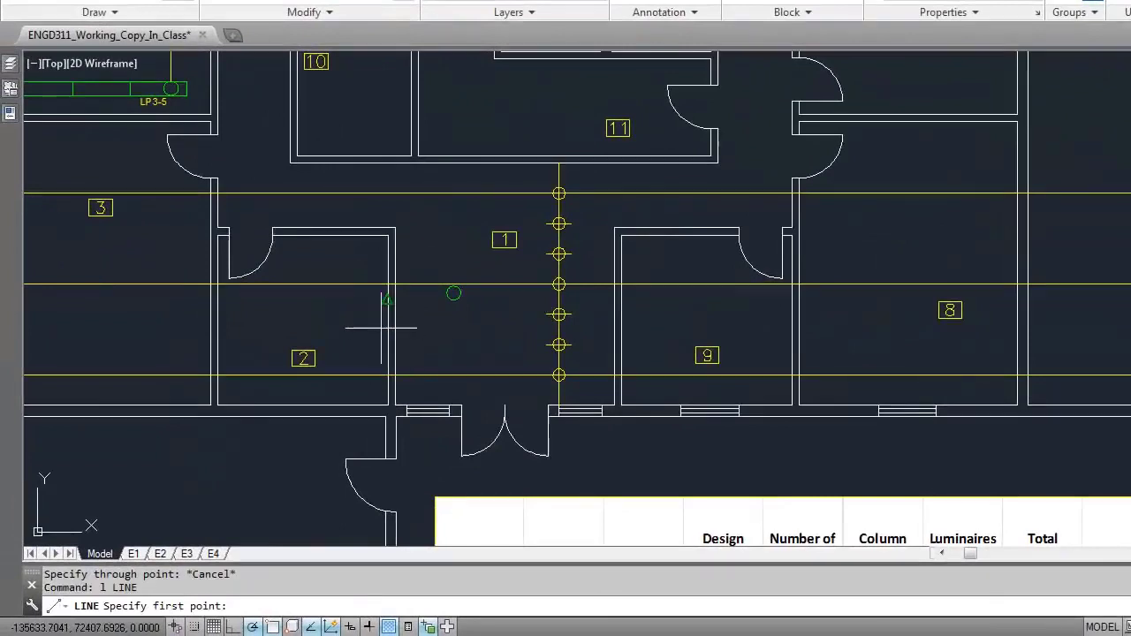
click(395, 352)
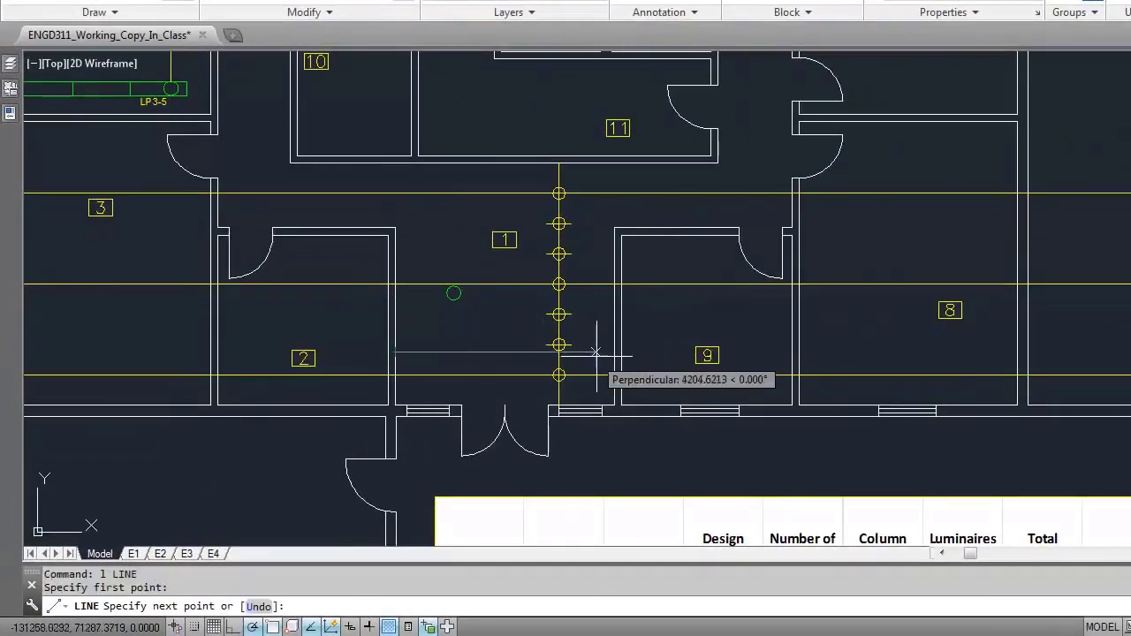
click(595, 352)
key(Return)
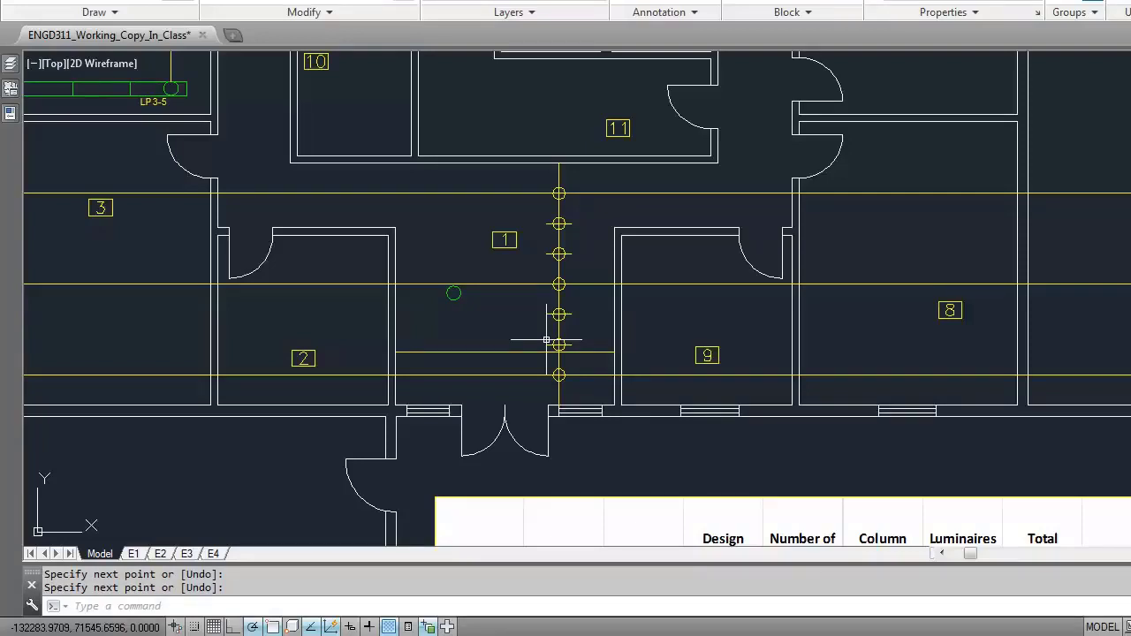
Divide the foyer's horizontal line into 5 segments.
text(de)
key(Return)
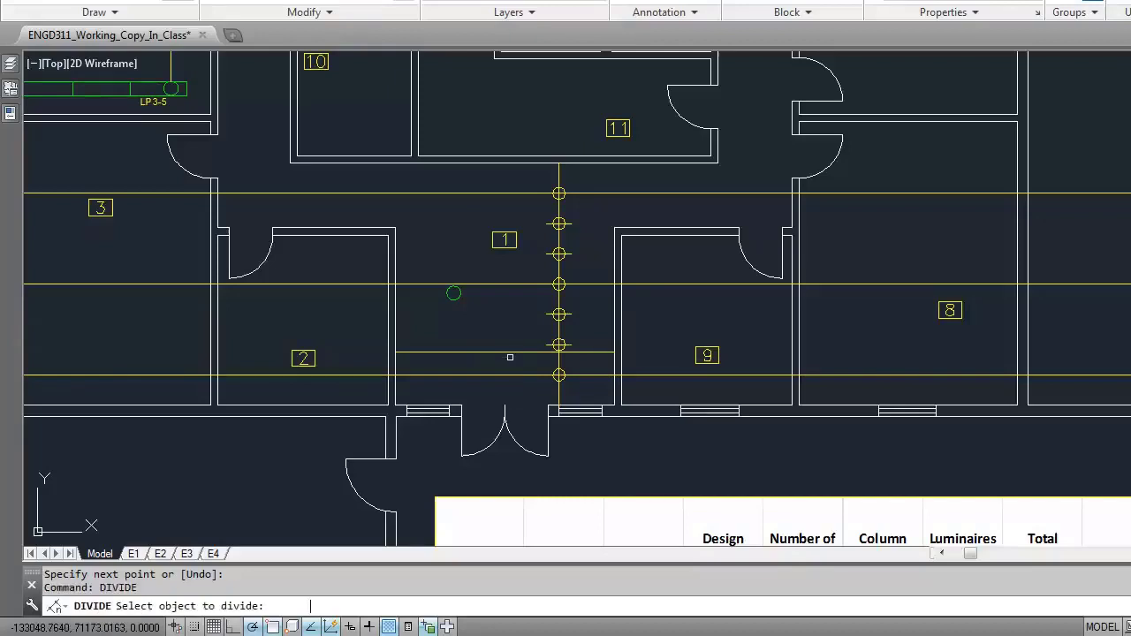
click(507, 352)
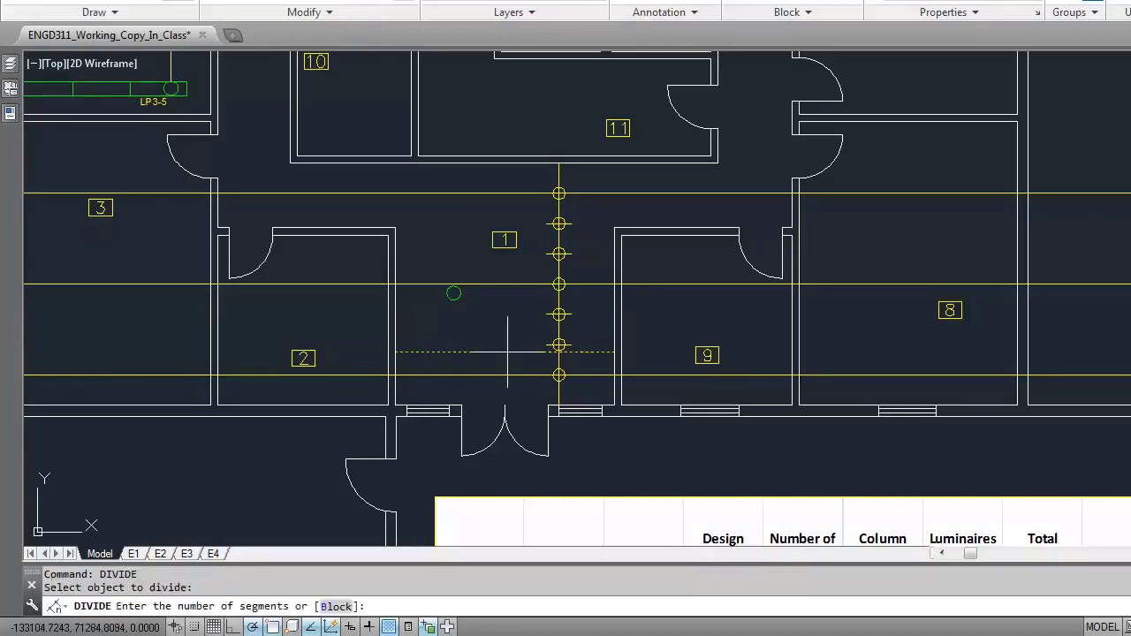
text(5)
key(Return)
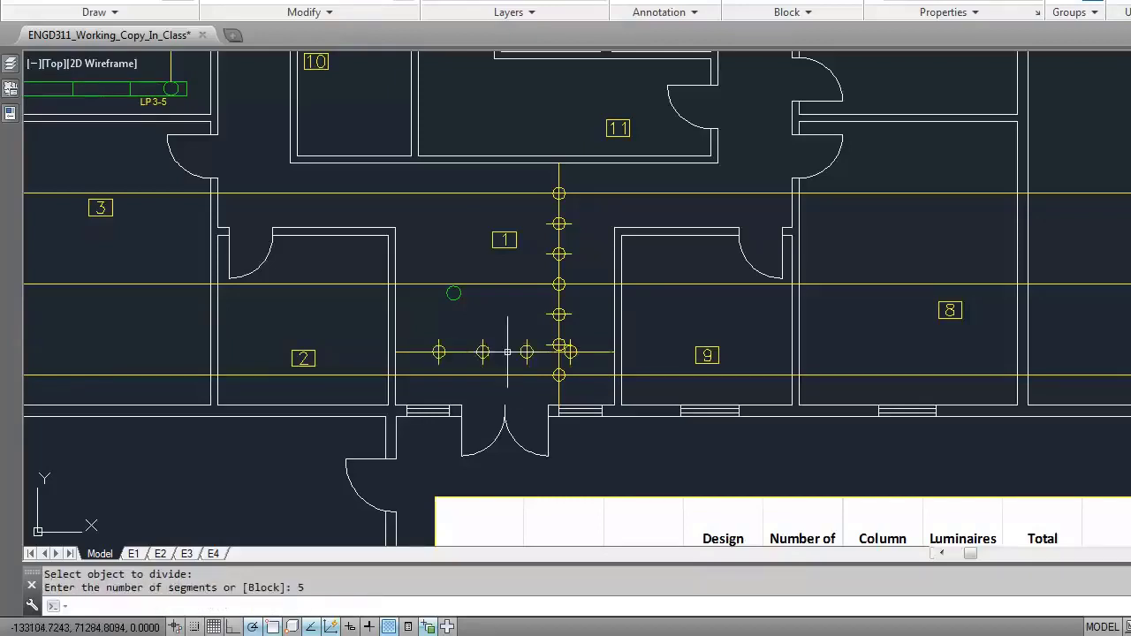
Draw vertical construction lines through the first and last division points of the foyer's horizontal line.
text(xline)
key(Return)
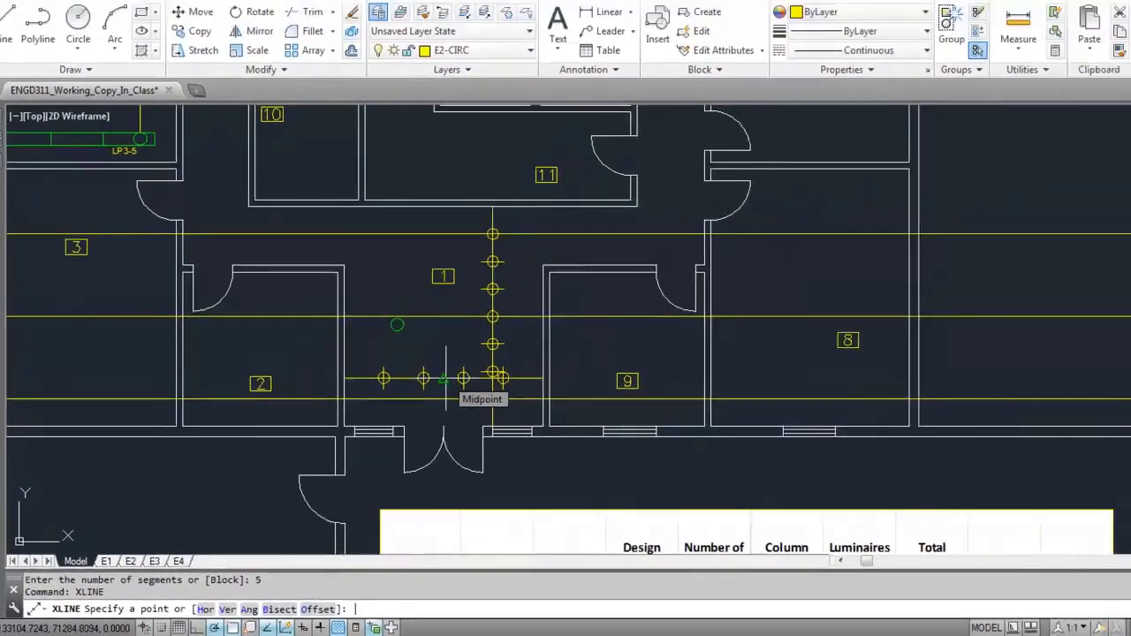
text(v)
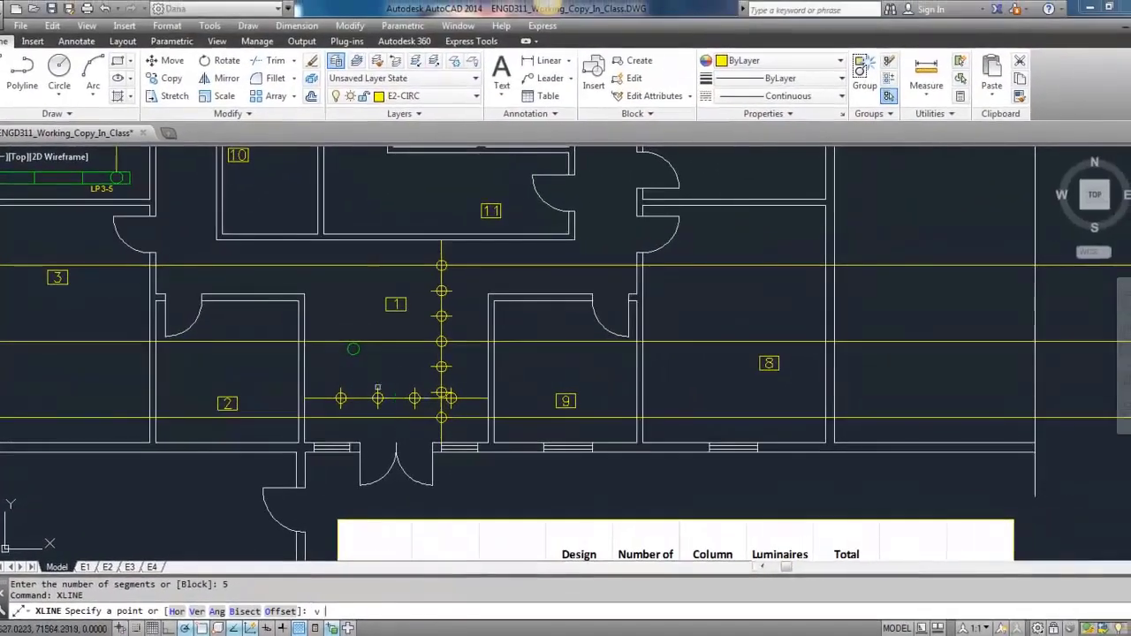
key(Return)
scroll(345, 385, up, 2)
click(342, 399)
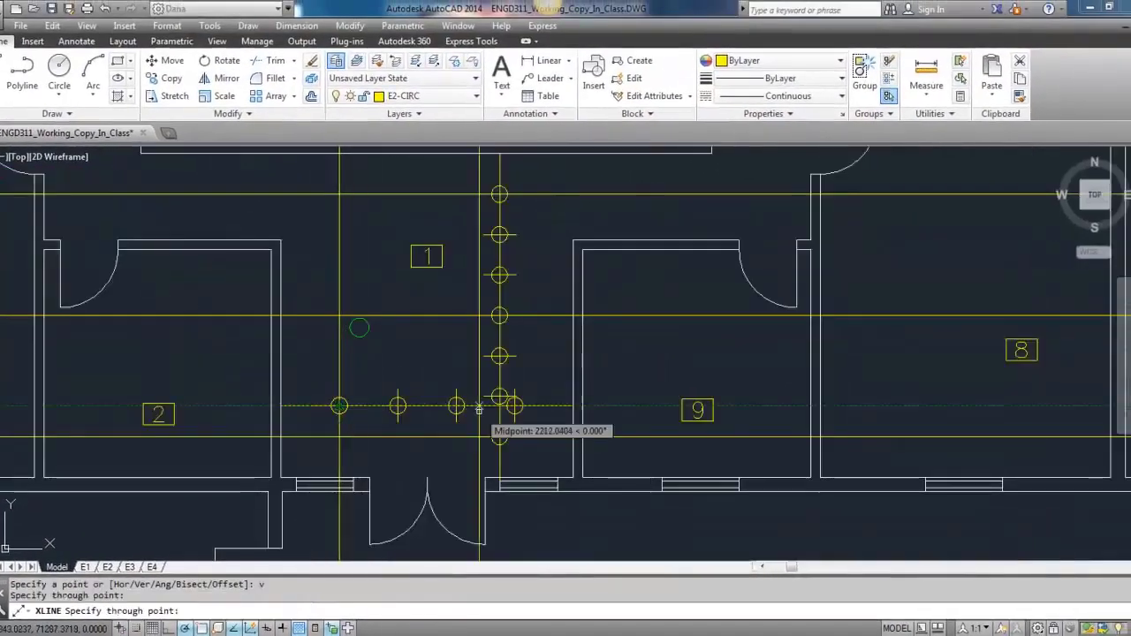
click(515, 405)
key(Escape)
scroll(422, 341, down, 2)
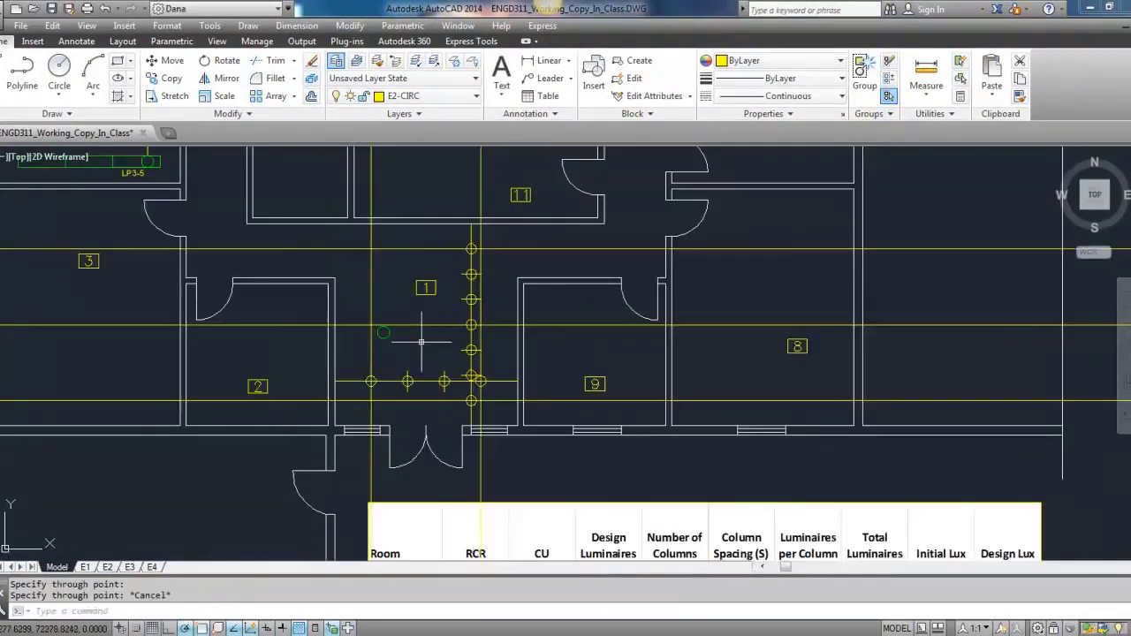
Erase the horizontal divided line across the foyer together with its division points.
scroll(416, 318, down, 1)
scroll(399, 374, up, 3)
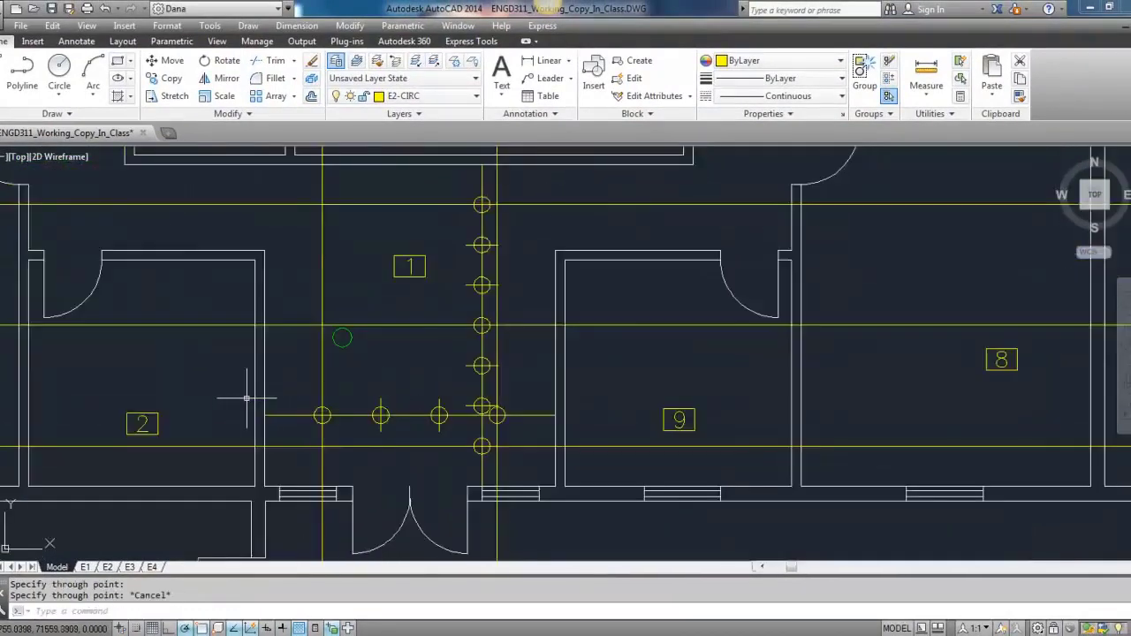
click(234, 399)
click(608, 439)
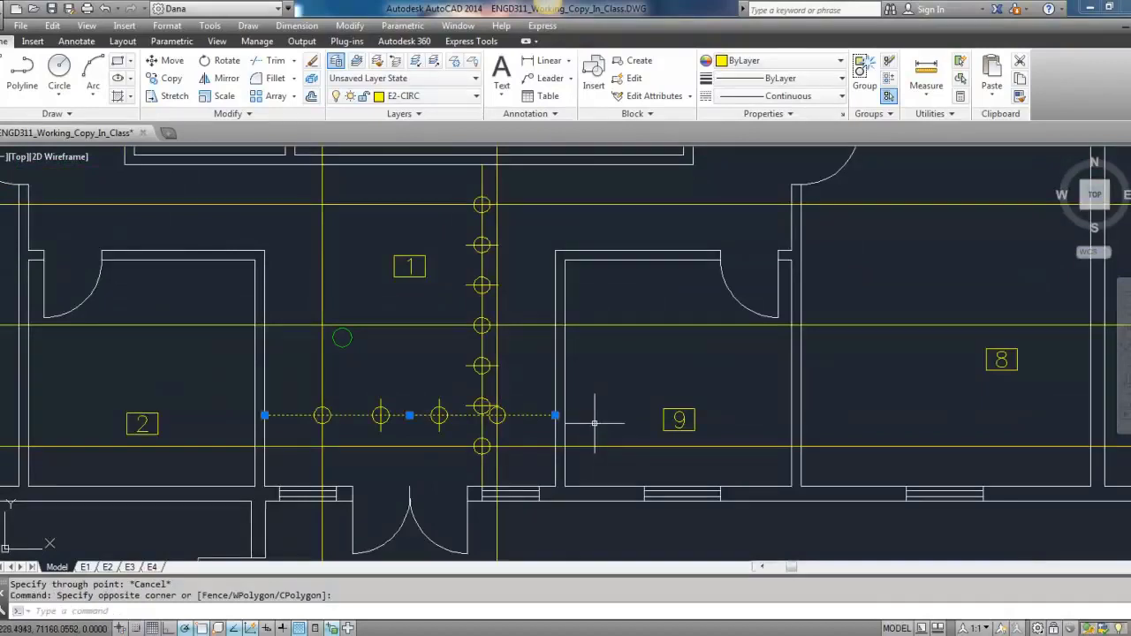
key(Delete)
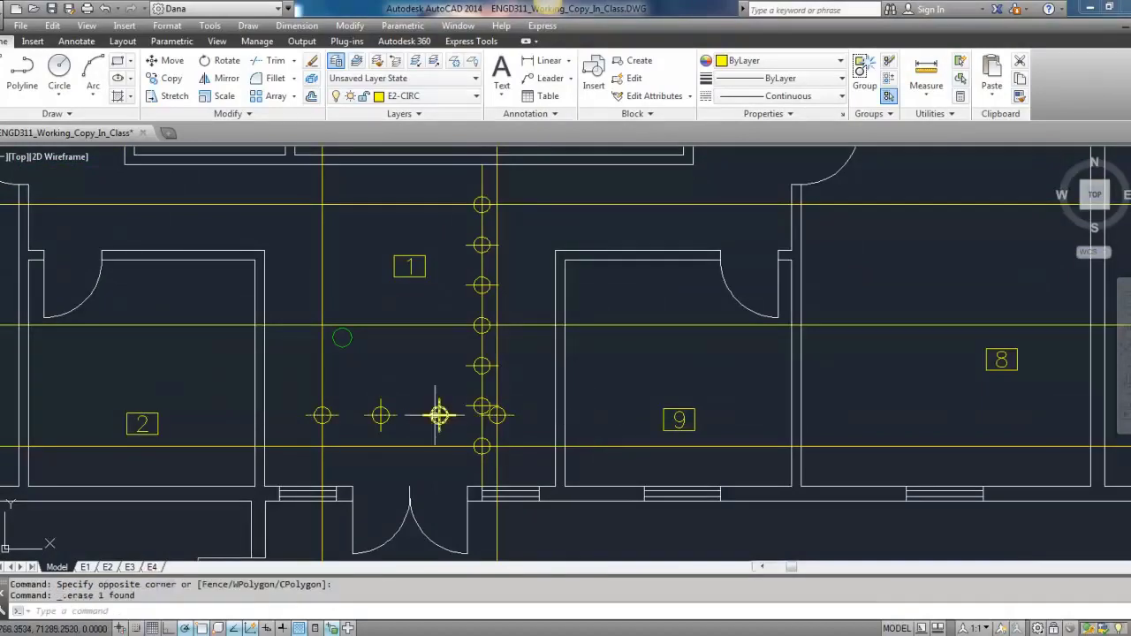
click(293, 389)
click(608, 439)
key(Delete)
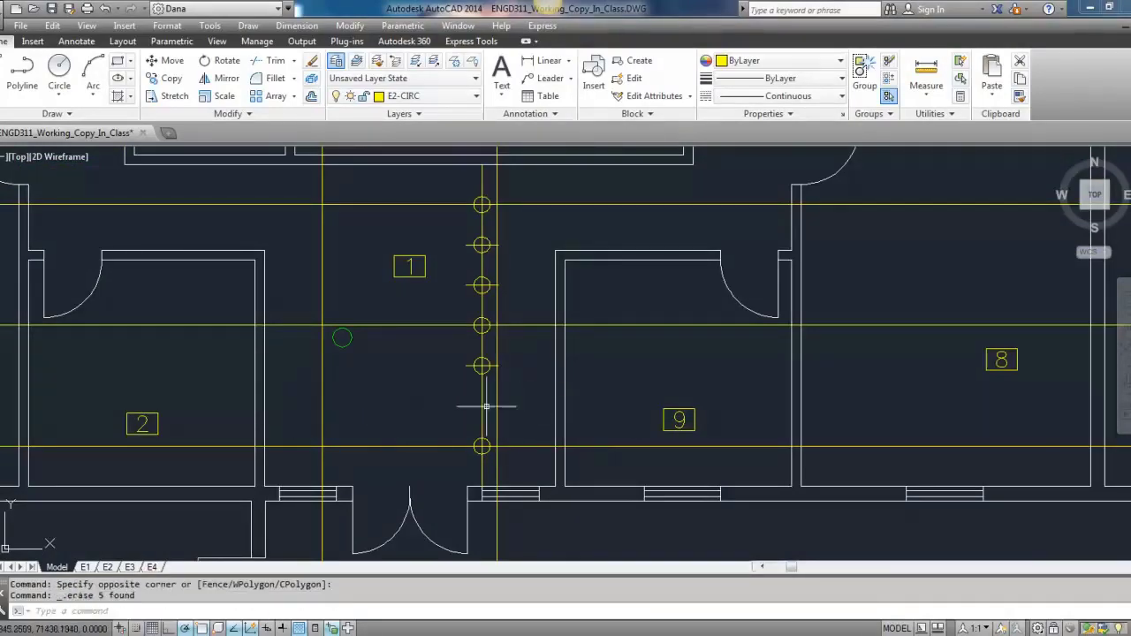
Erase the foyer's vertical divided line and its remaining division points, keeping the construction lines.
scroll(486, 407, down, 1)
click(468, 237)
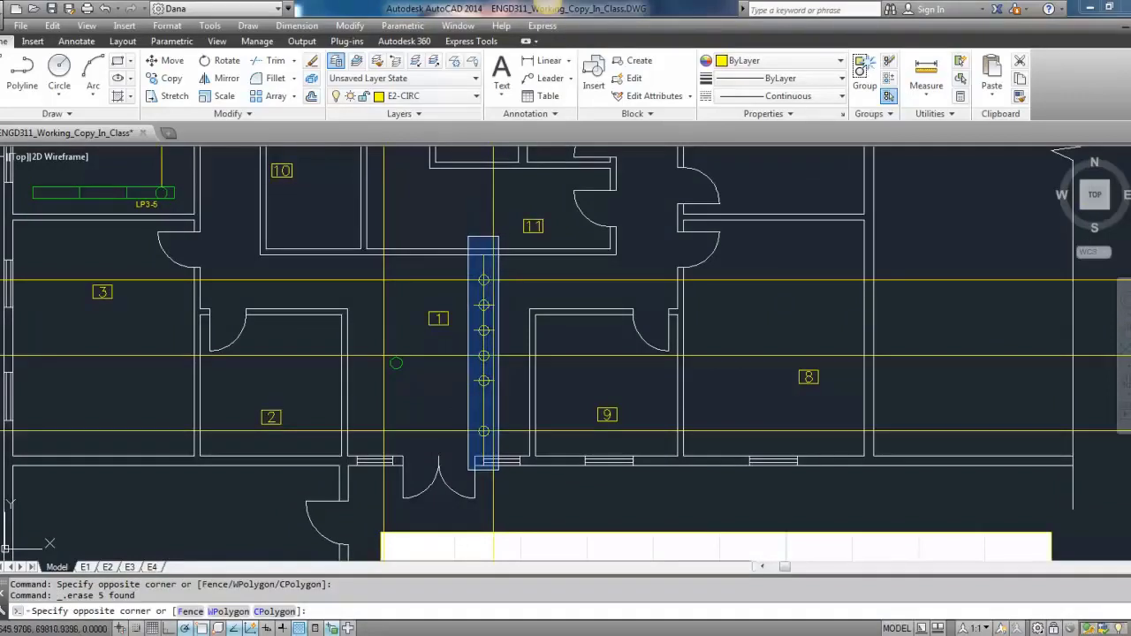
click(498, 458)
key(Delete)
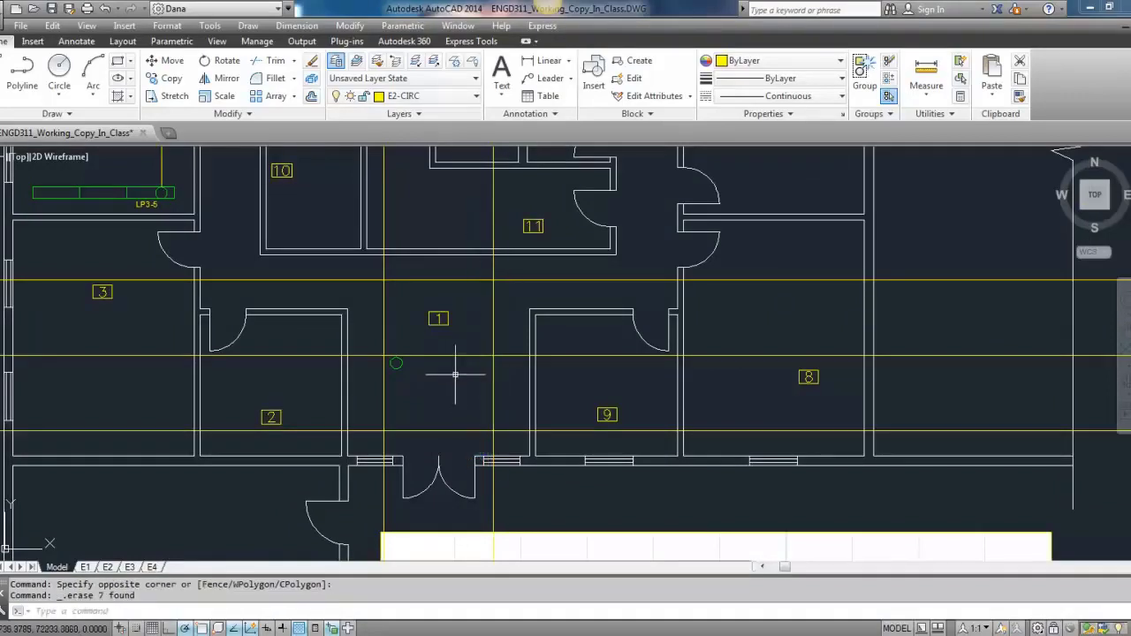
Move the foyer's round luminaire onto the intersection of the left vertical and middle horizontal construction lines.
click(405, 361)
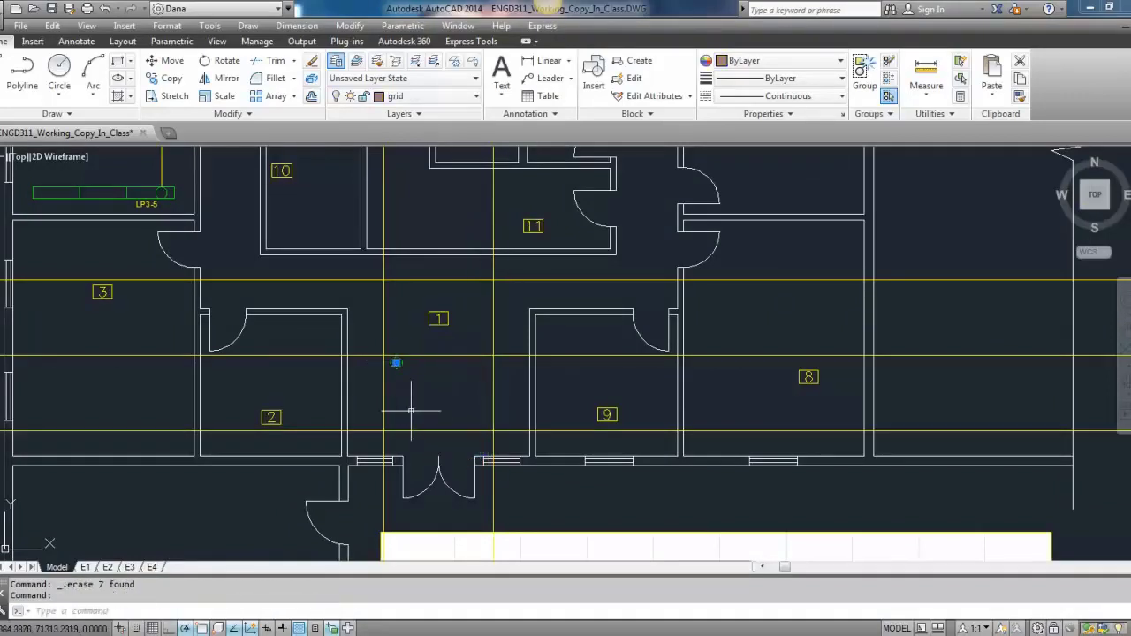
scroll(404, 389, up, 2)
text(m)
key(Return)
click(378, 344)
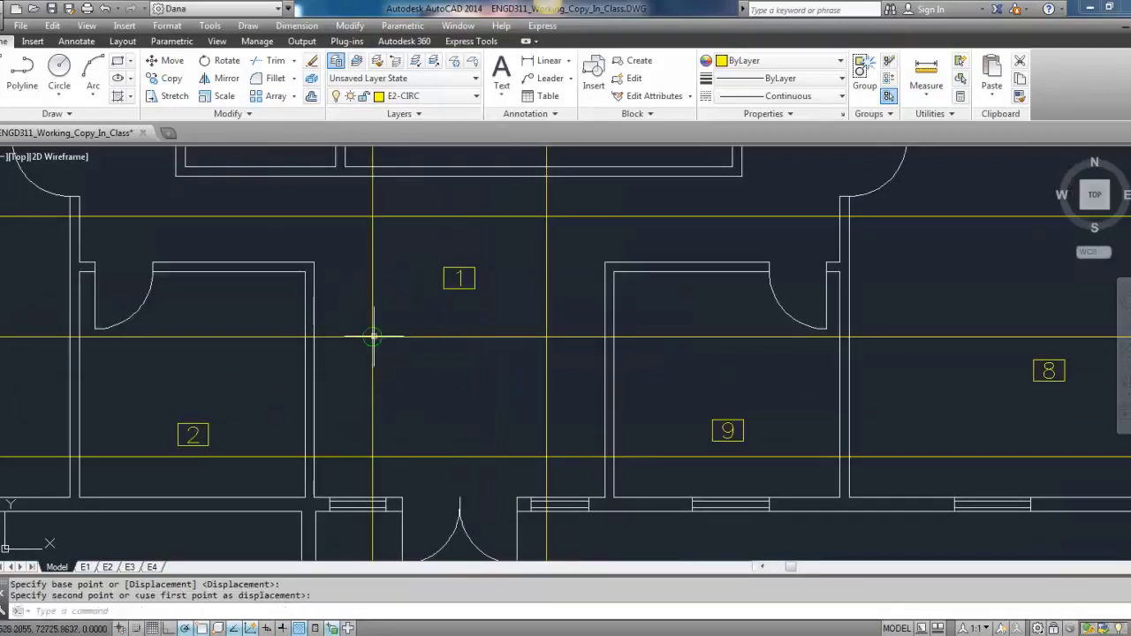
Copy the round luminaire from its centre to the other five construction line intersections in the foyer.
click(374, 336)
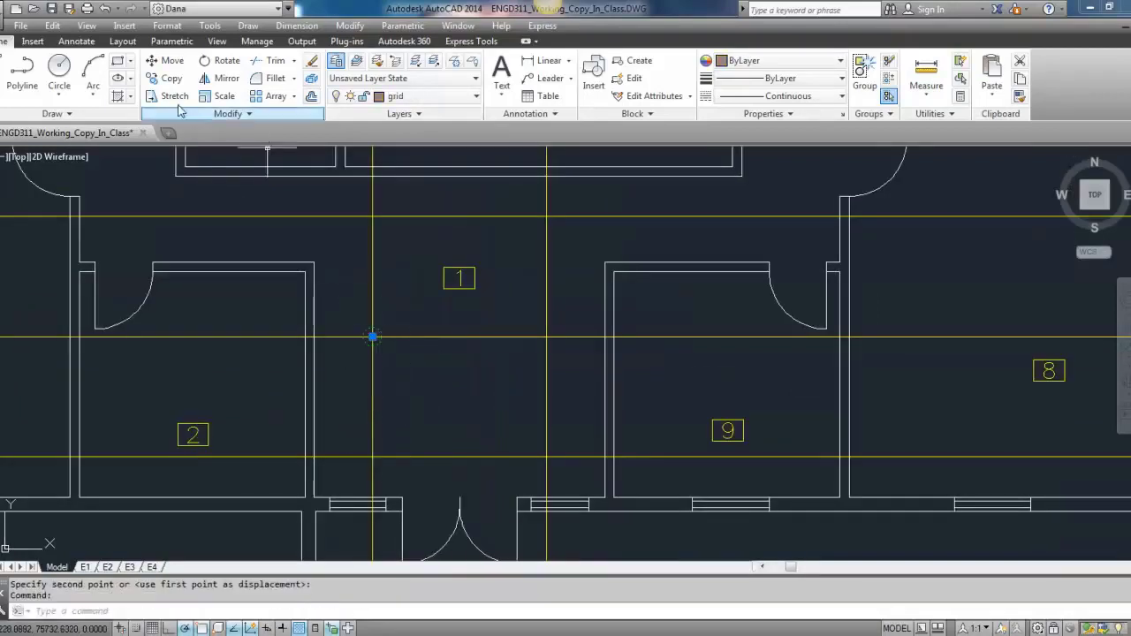
click(168, 77)
click(373, 335)
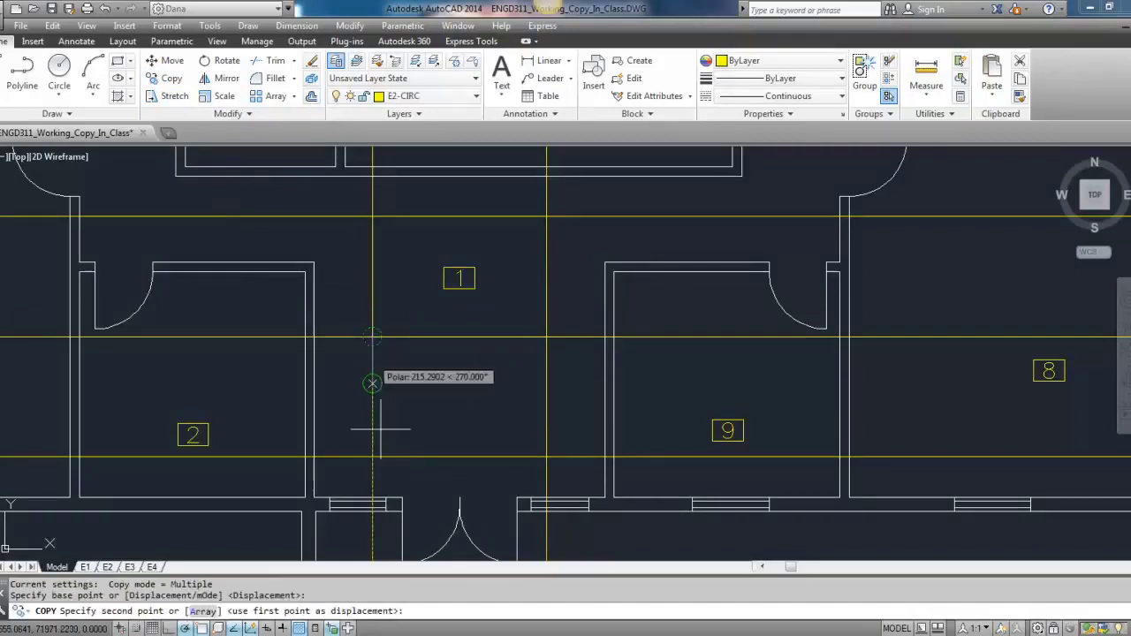
click(373, 457)
click(546, 457)
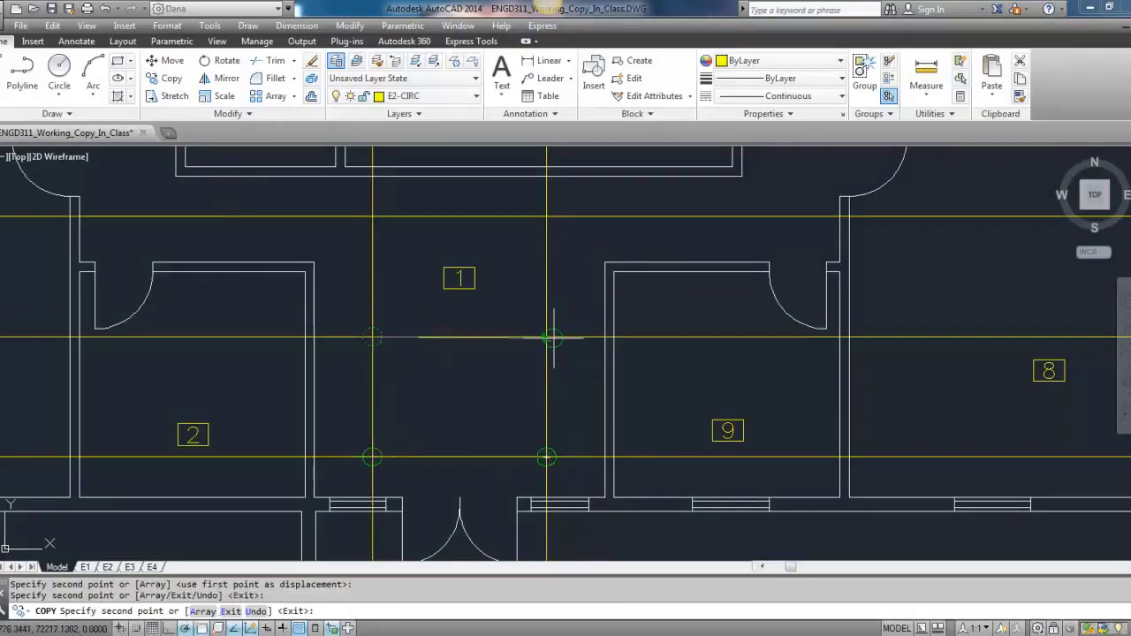
click(547, 336)
click(547, 216)
click(372, 215)
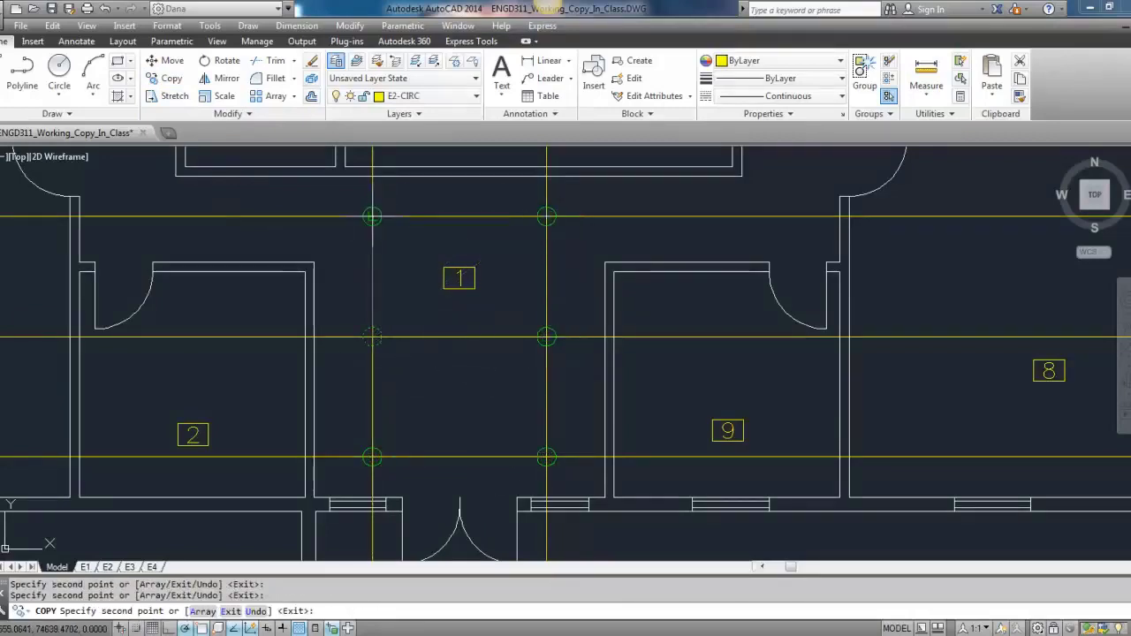
key(Return)
Erase the three horizontal and two vertical construction lines running through the foyer.
scroll(444, 302, down, 4)
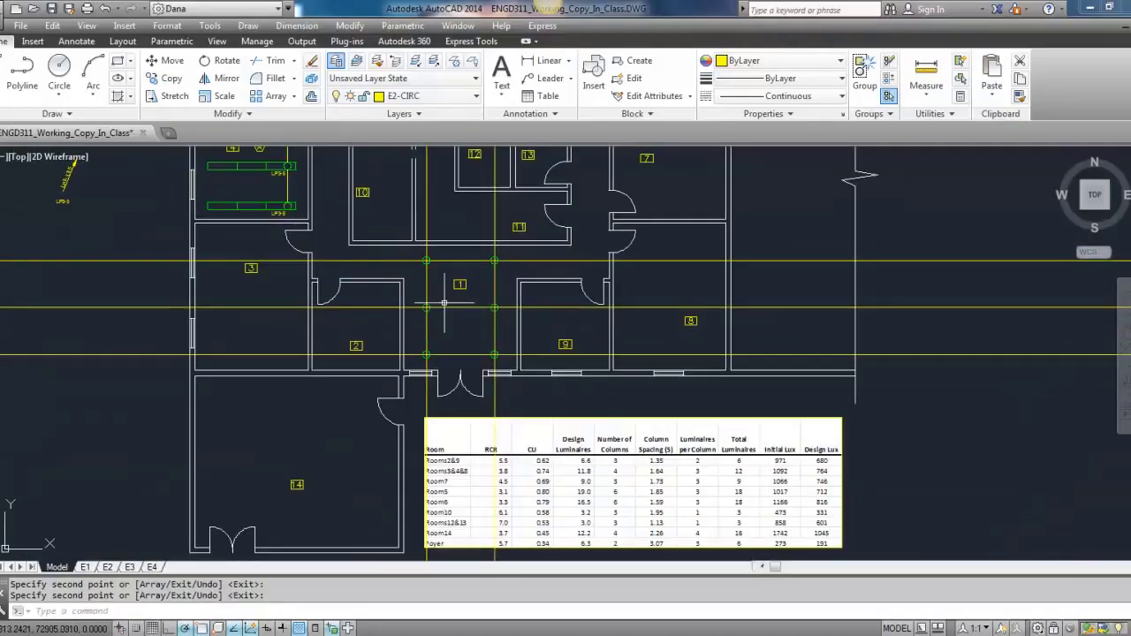
key(Escape)
click(901, 369)
click(884, 244)
key(Delete)
mouse_move(493, 240)
middle_down()
mouse_move(493, 289)
mouse_move(497, 211)
middle_up()
click(501, 362)
key(Delete)
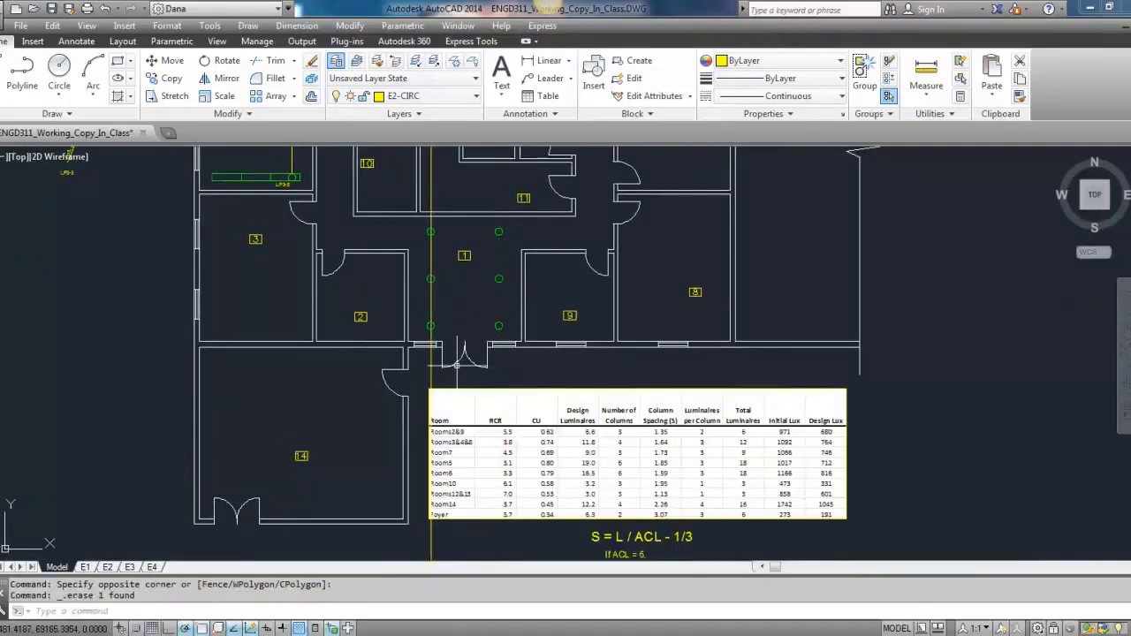
click(431, 346)
key(Delete)
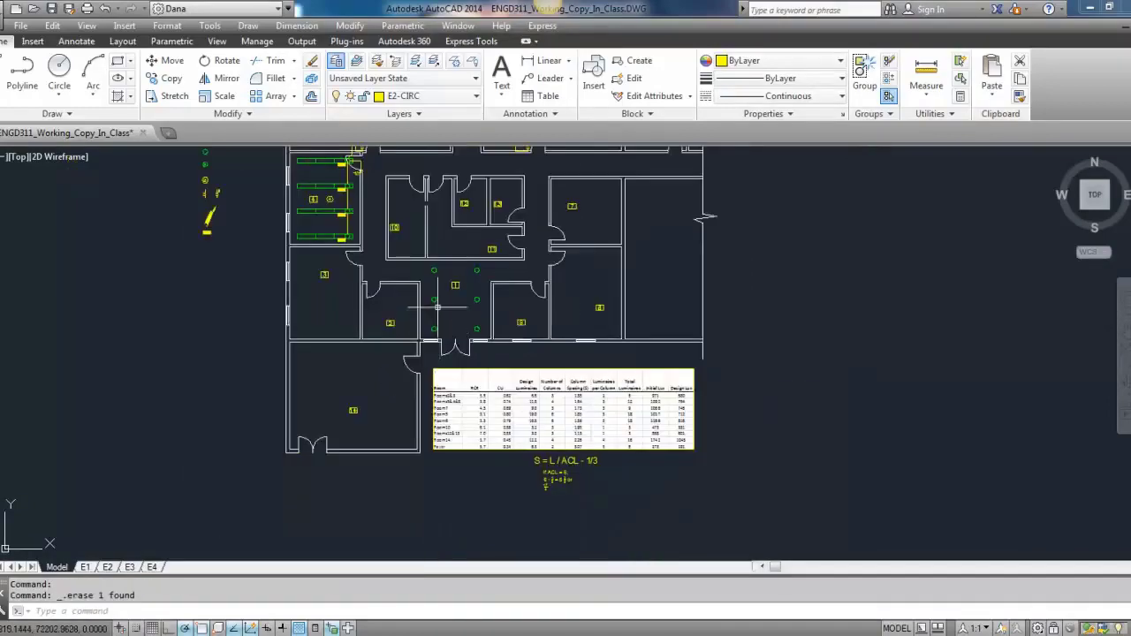
Draw a diagonal line across the corridor from the wall corner above room 2's door to room 10's lower-left outer corner.
scroll(448, 274, up, 4)
scroll(446, 299, down, 2)
middle_drag(446, 299, 430, 337)
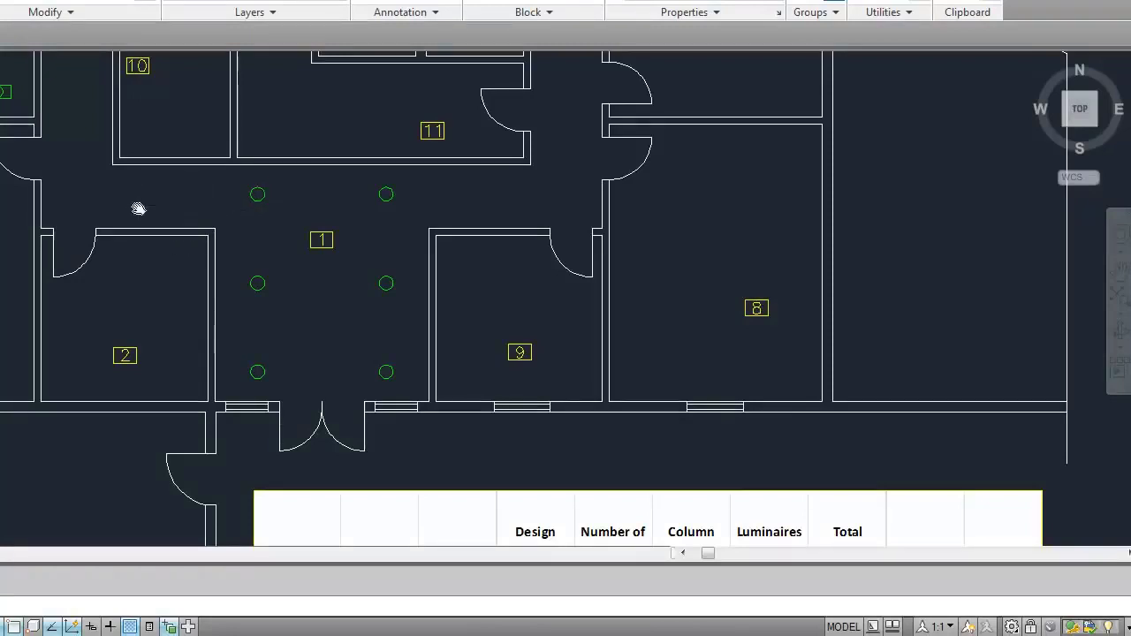
middle_drag(139, 208, 203, 282)
text(l)
key(Return)
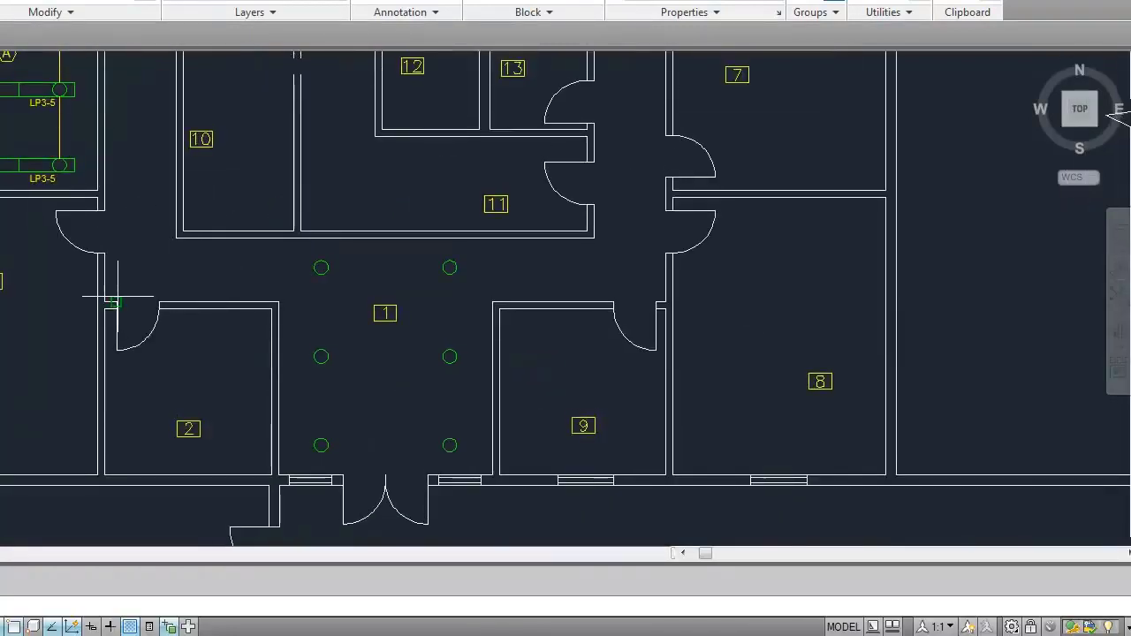
click(105, 303)
click(175, 238)
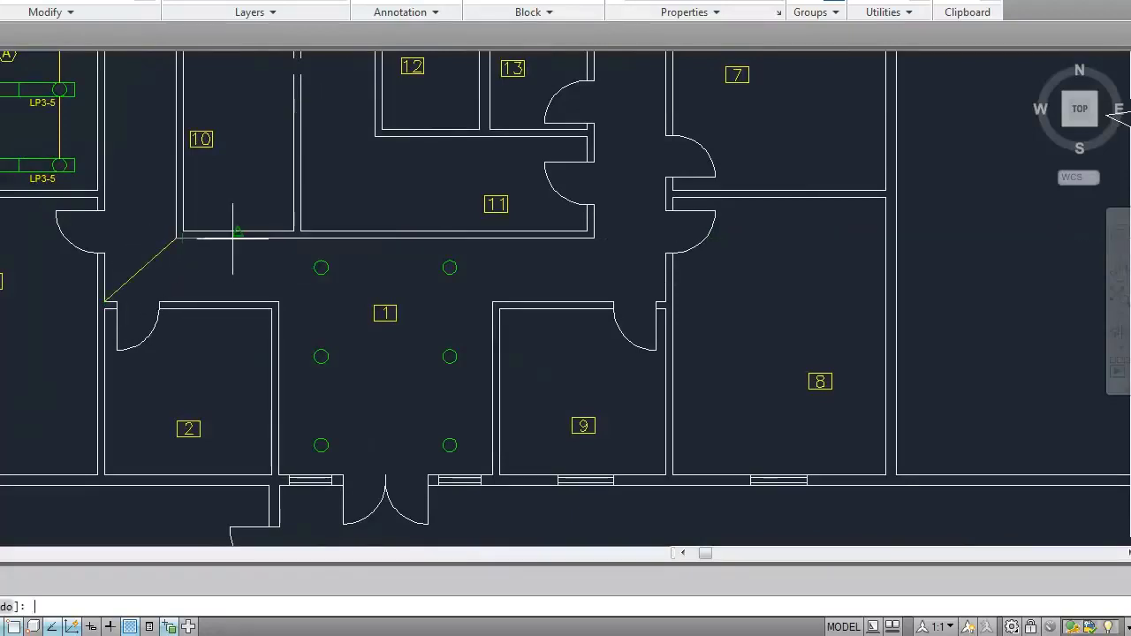
Draw a diagonal line across the corridor from room 11's lower-right outer corner to the wall corner above room 9's door.
key(Return)
click(594, 238)
click(665, 303)
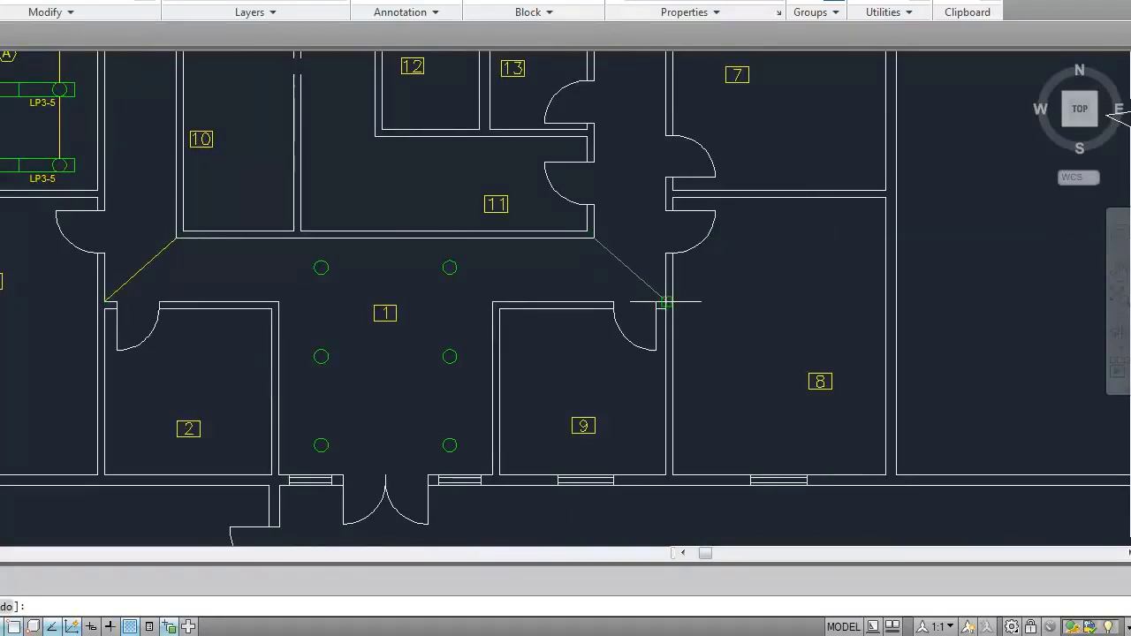
Draw a diagonal line across the corridor from room 10's upper-left outer corner to the wall corner beside room 4's door.
mouse_move(602, 245)
middle_down()
mouse_move(577, 275)
mouse_move(491, 482)
middle_up()
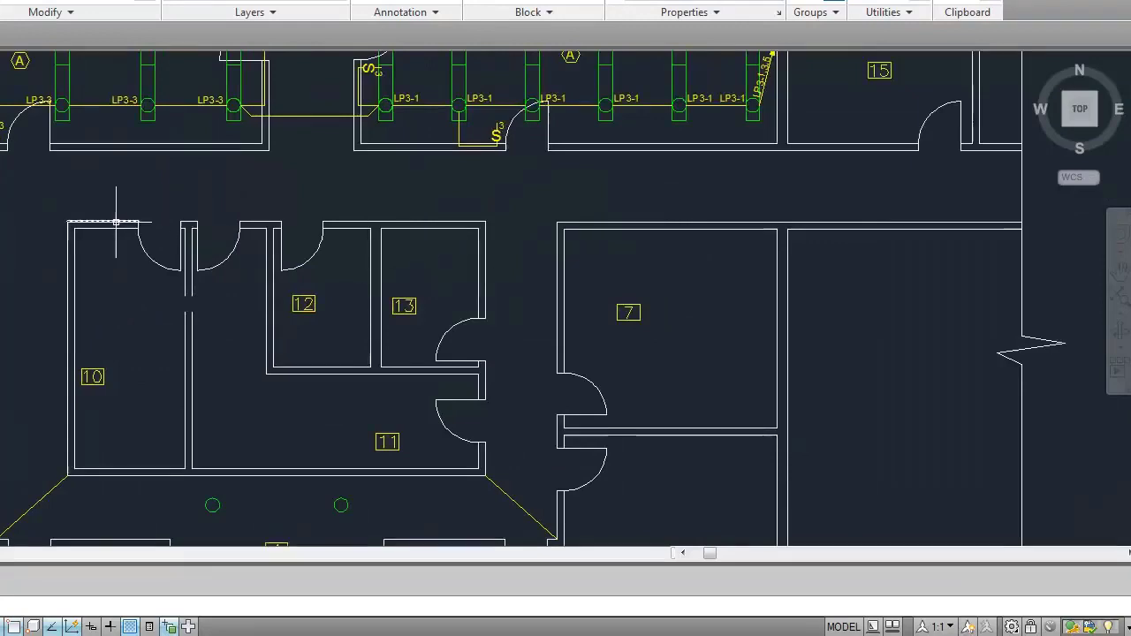
key(Return)
click(68, 222)
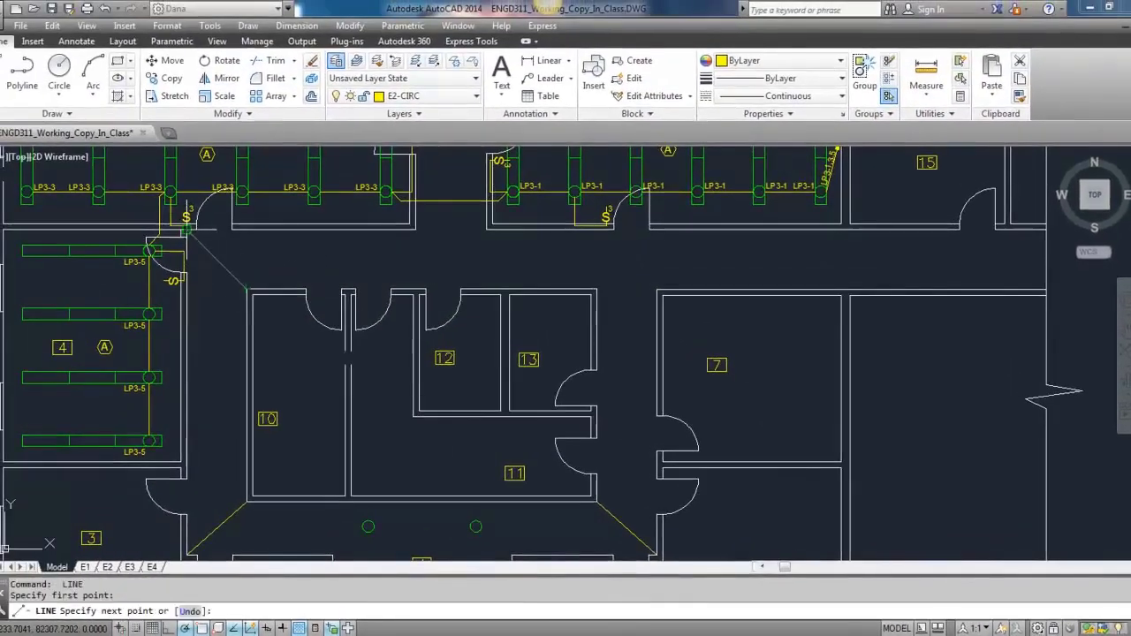
click(187, 232)
key(Return)
key(Return)
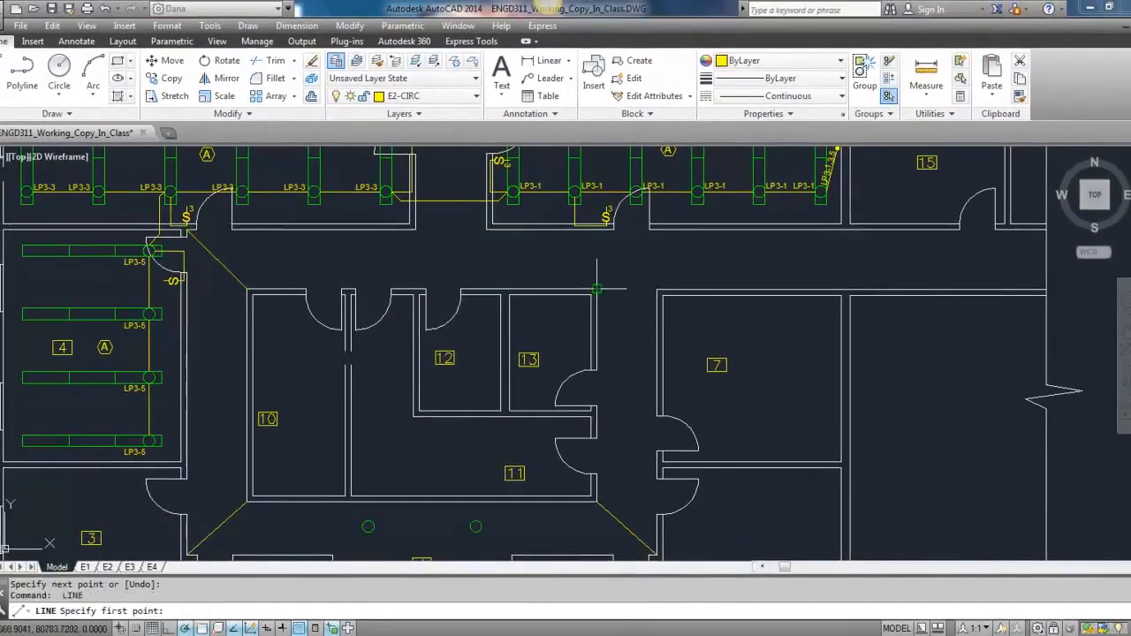
key(Escape)
Place a pasted copy of the round luminaire at the midpoint of the lower-left corridor diagonal and erase that diagonal.
middle_drag(526, 295, 560, 229)
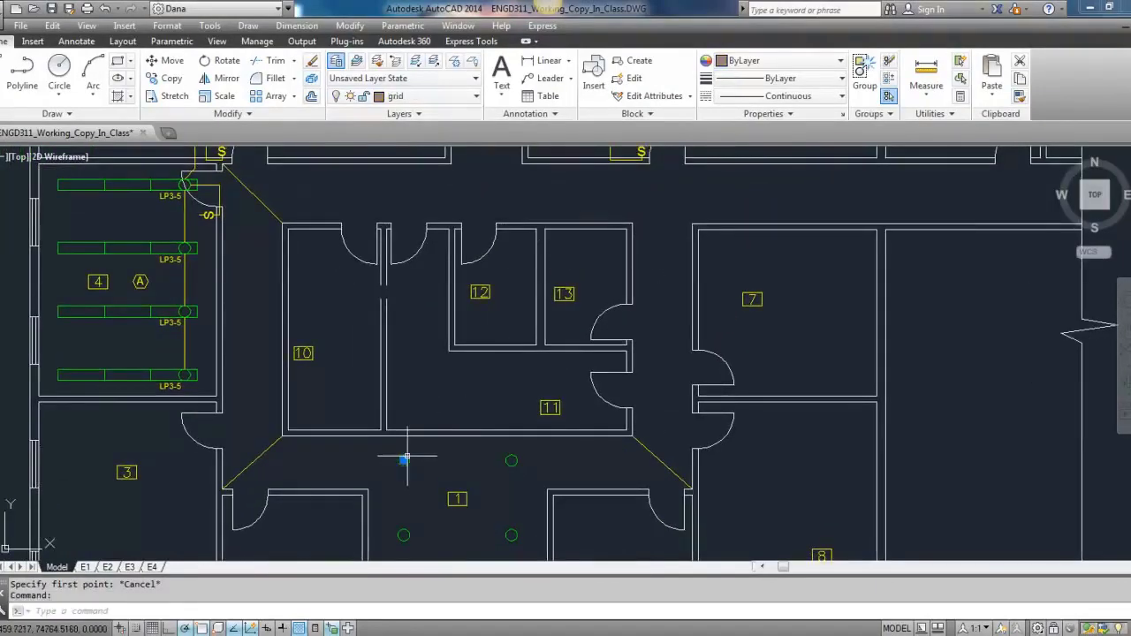
key(ctrl+v)
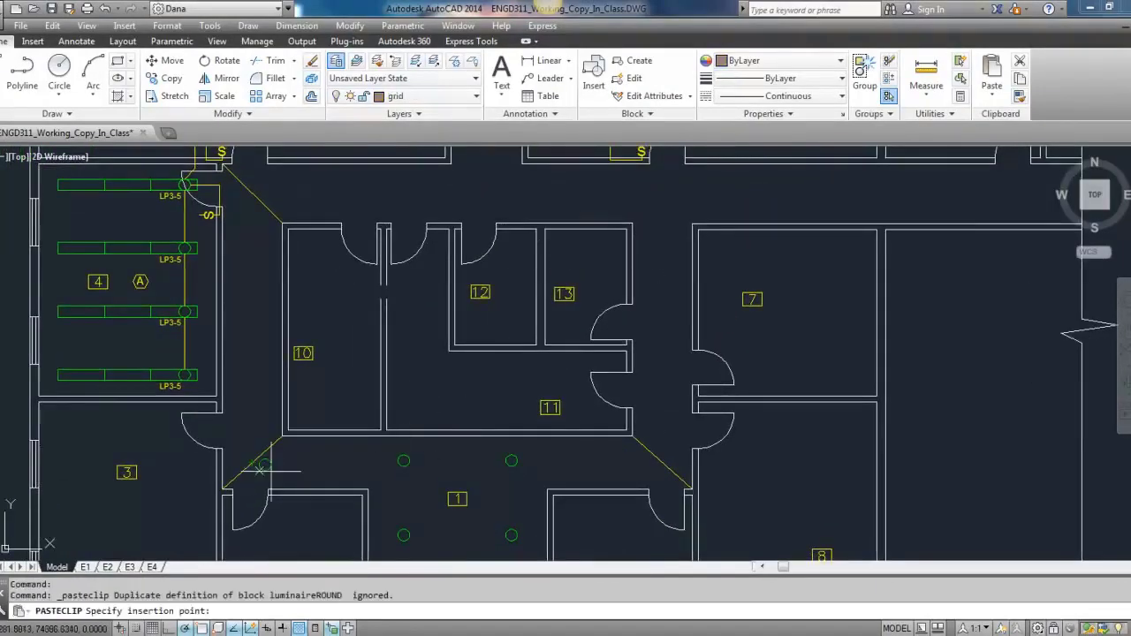
click(297, 469)
scroll(266, 467, up, 2)
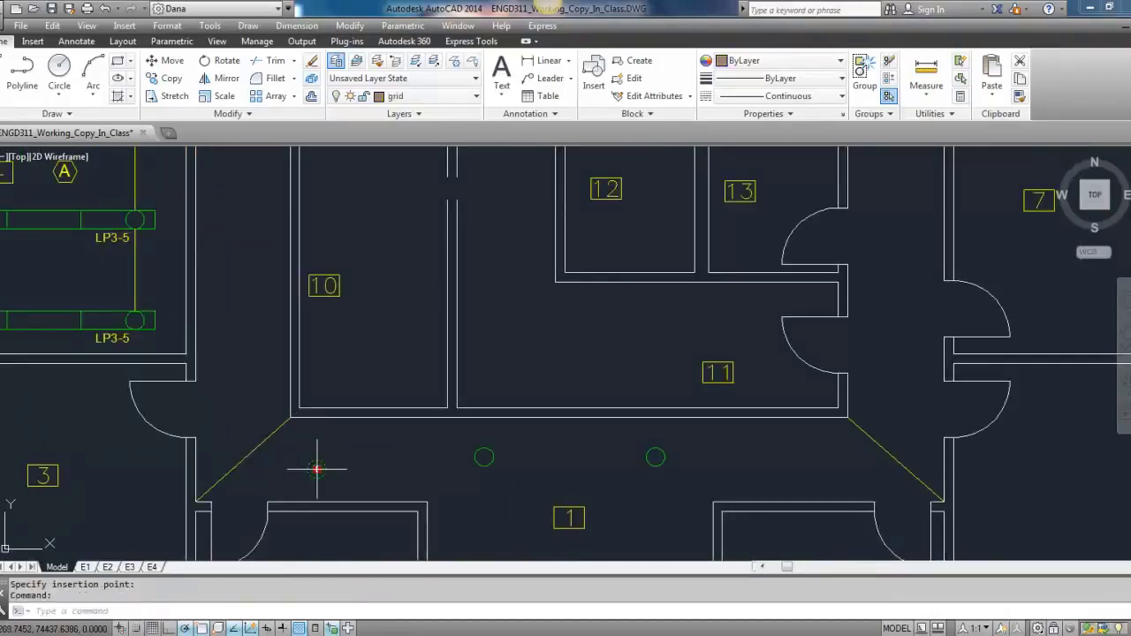
click(317, 469)
click(243, 459)
key(Escape)
key(Escape)
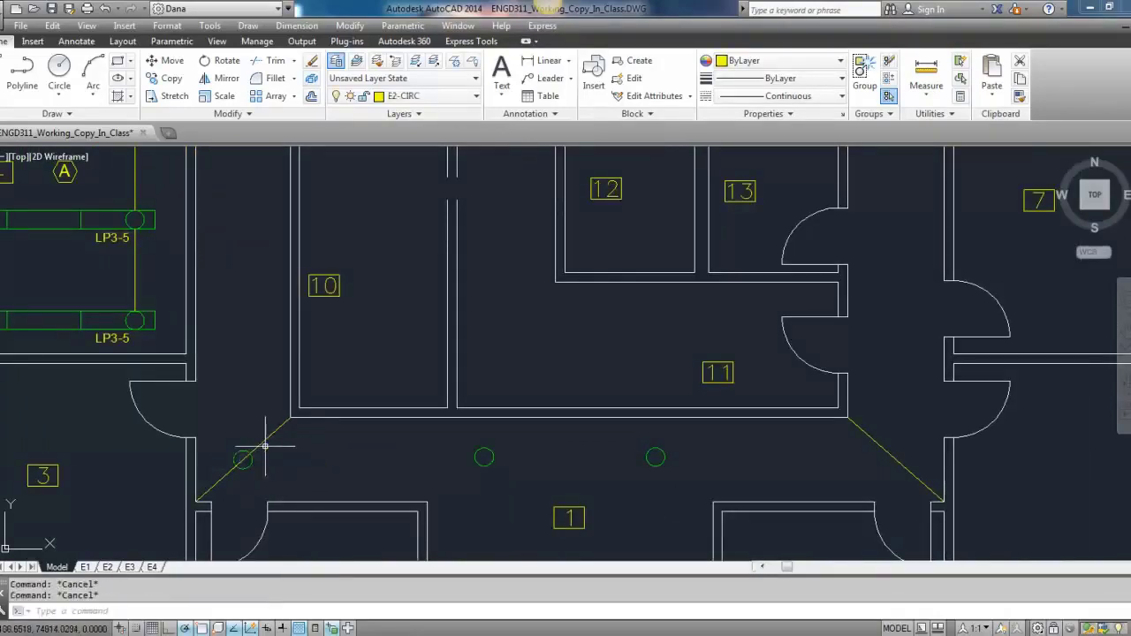
drag(266, 447, 253, 442)
key(Delete)
Copy the lower-left corridor luminaire from its centre to the midpoints of the upper-left and lower-right corridor diagonals.
scroll(265, 442, down, 2)
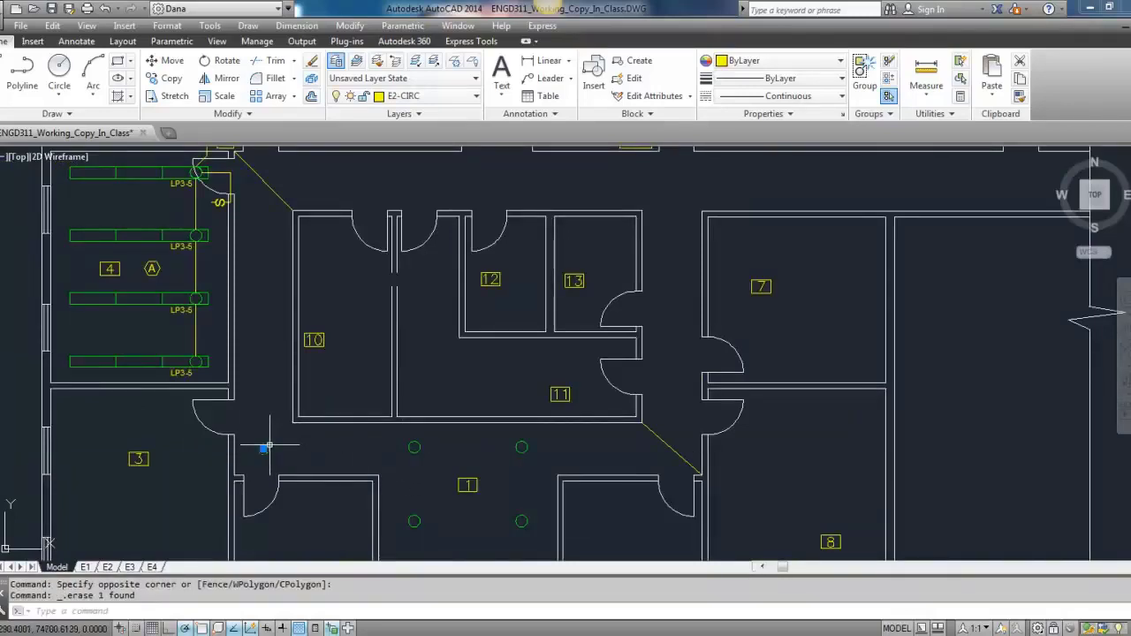
click(168, 78)
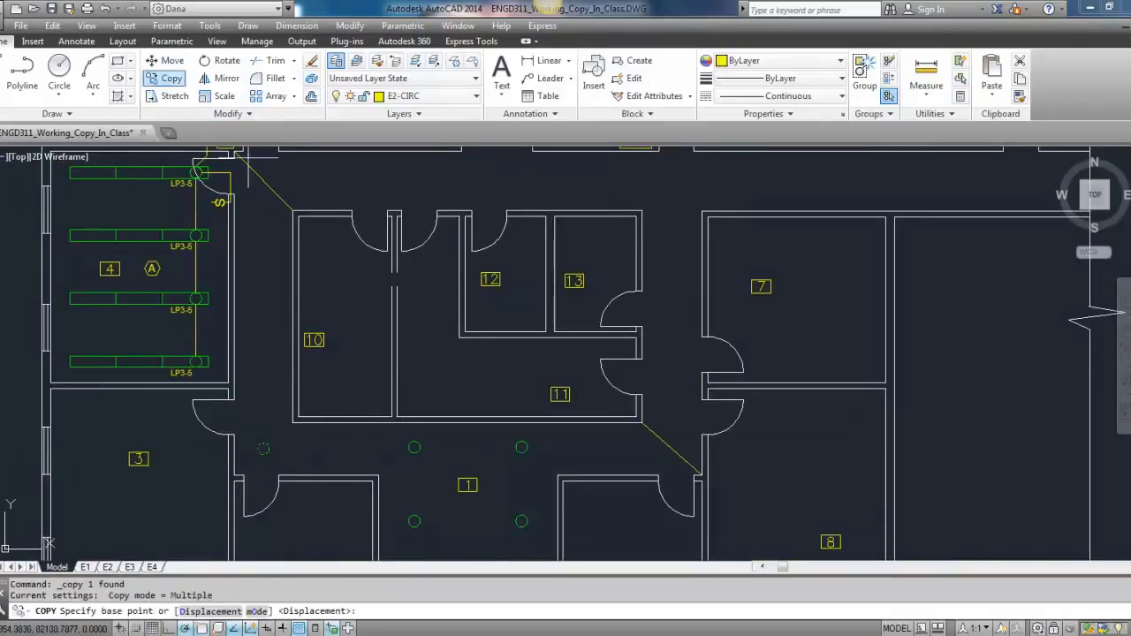
click(263, 449)
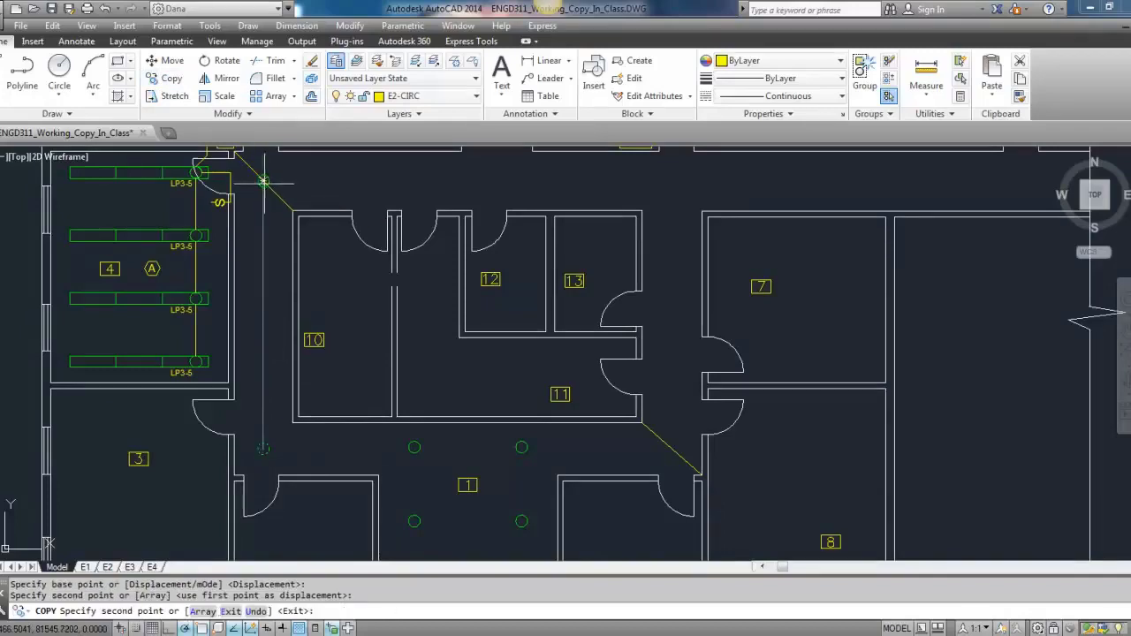
middle_drag(629, 286, 580, 406)
key(Escape)
middle_drag(571, 361, 560, 256)
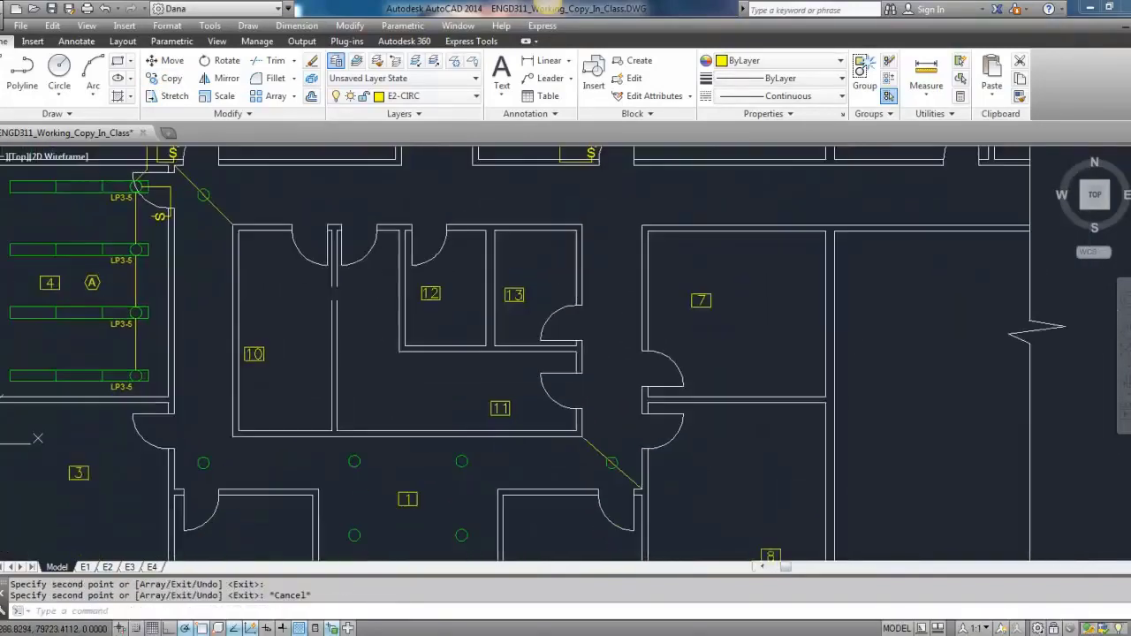
Copy the lower-right corridor luminaire straight up to the upper-right corridor corner, level with the upper-left luminaire.
click(611, 461)
click(168, 78)
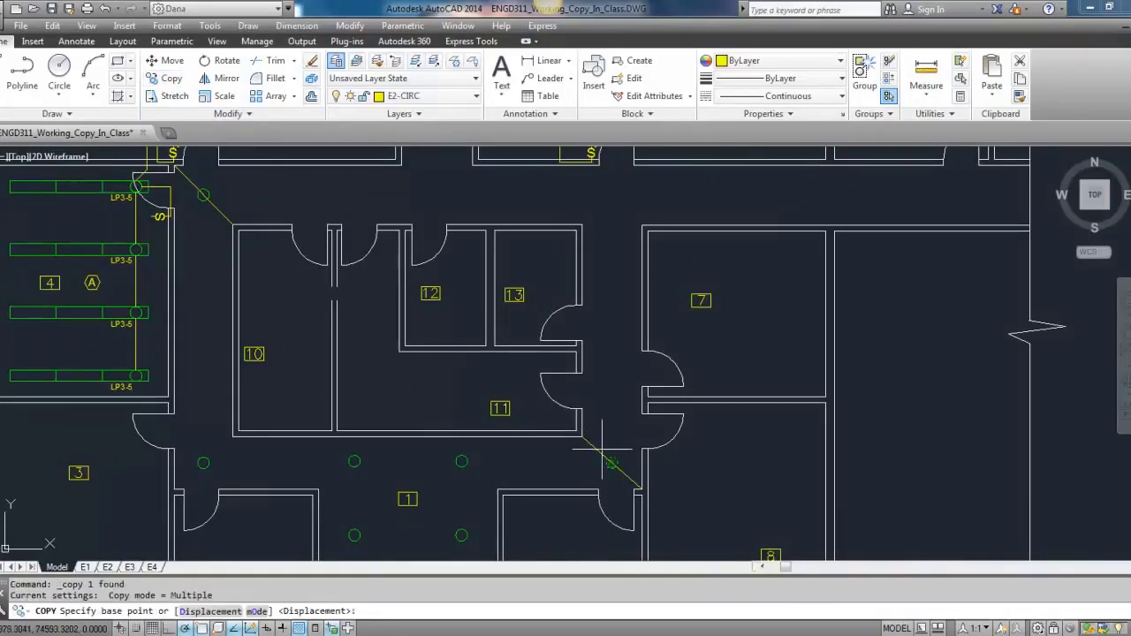
click(612, 462)
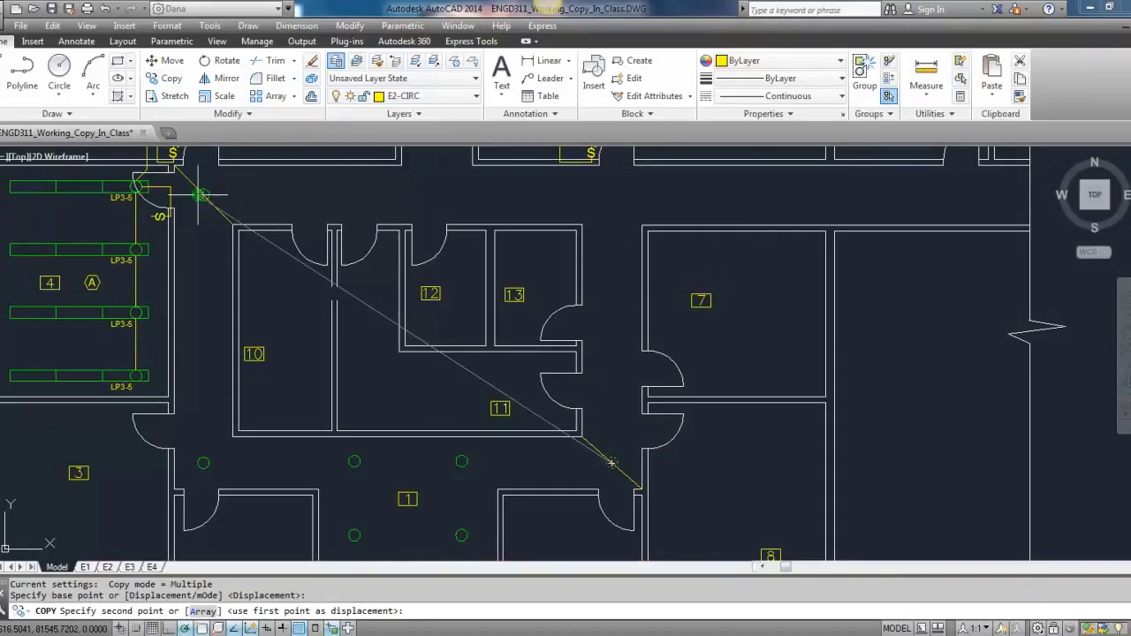
click(611, 192)
key(Escape)
Erase the remaining upper-left and lower-right corridor diagonals.
scroll(551, 271, down, 4)
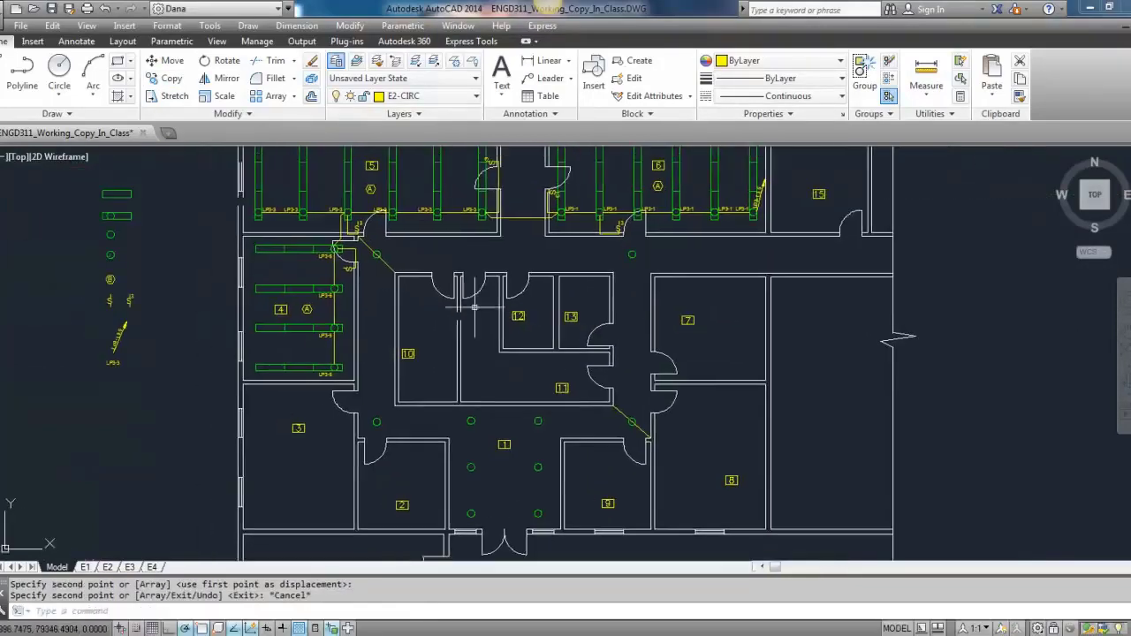
click(391, 265)
key(Delete)
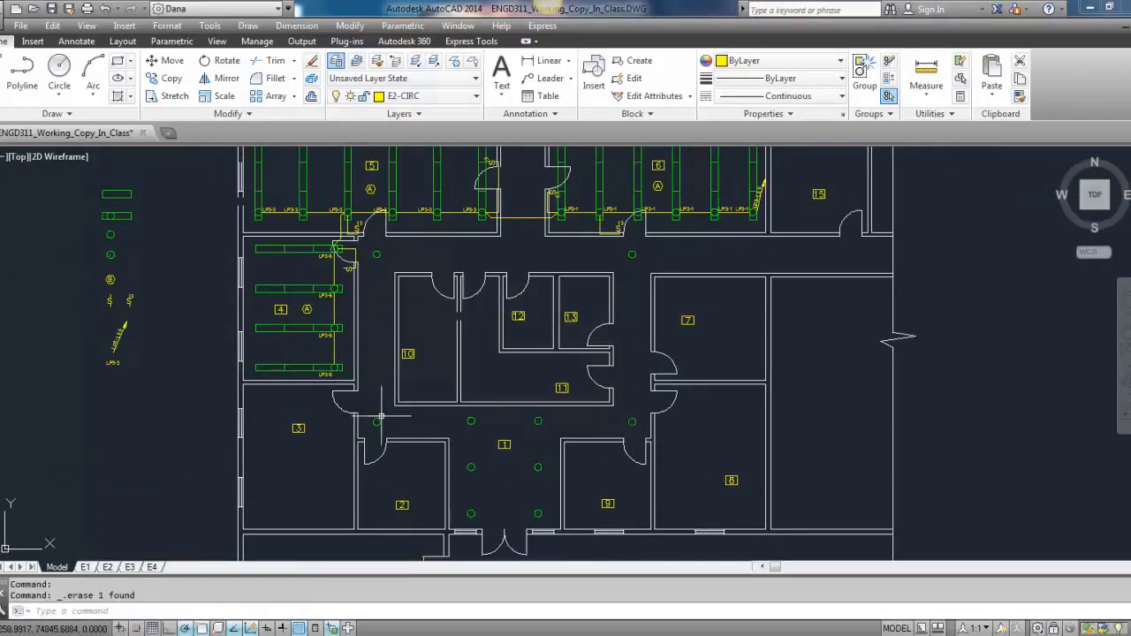
scroll(413, 433, up, 4)
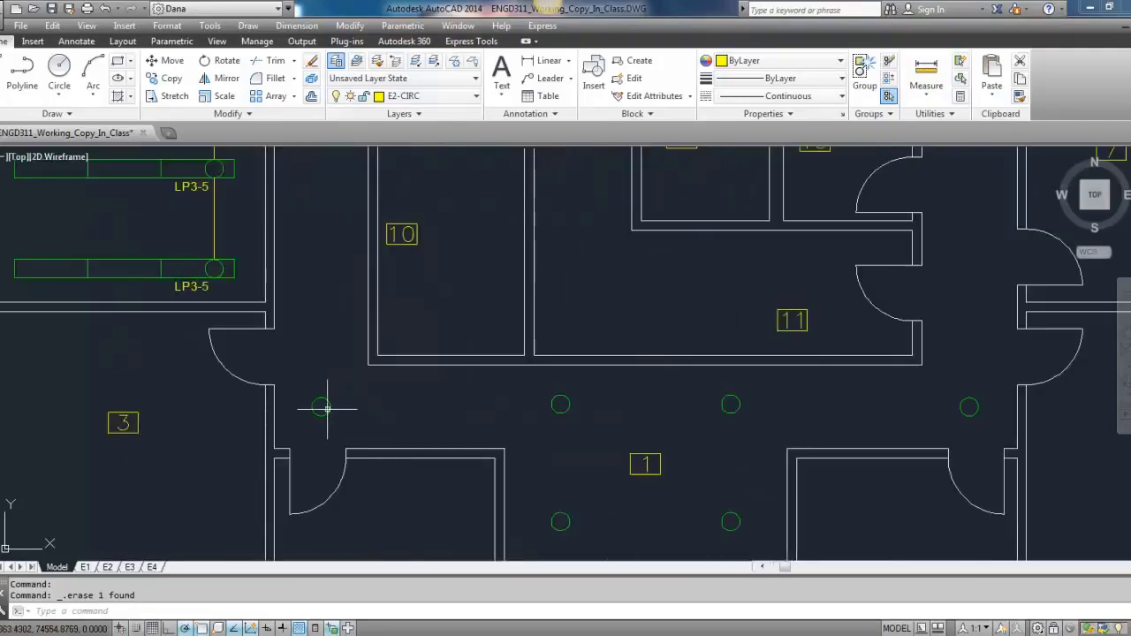
click(321, 406)
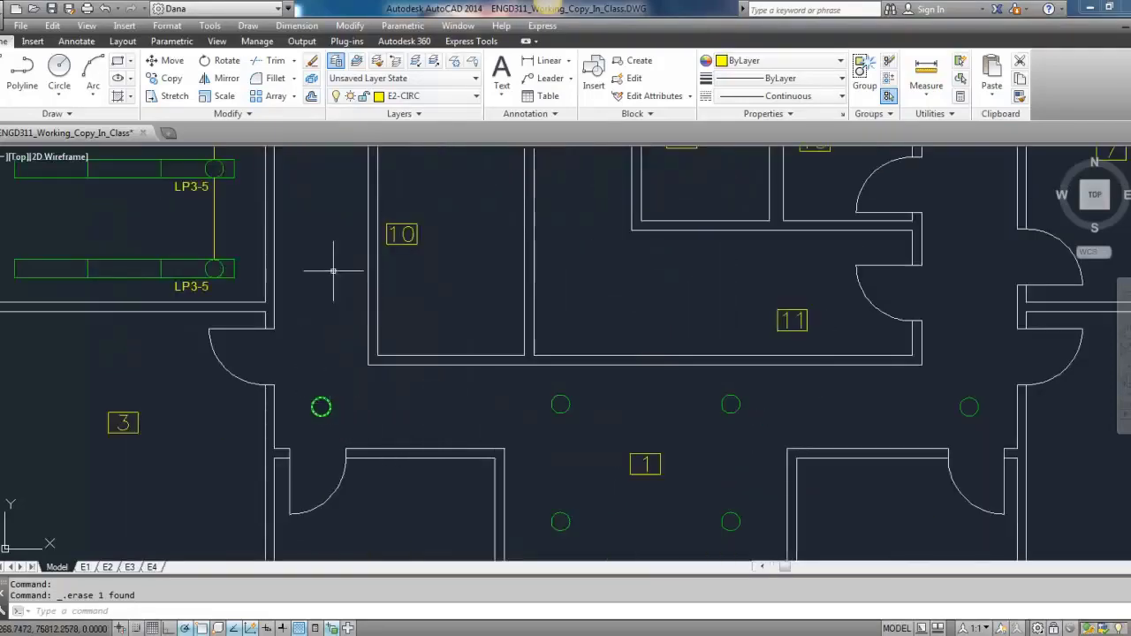
scroll(354, 371, down, 4)
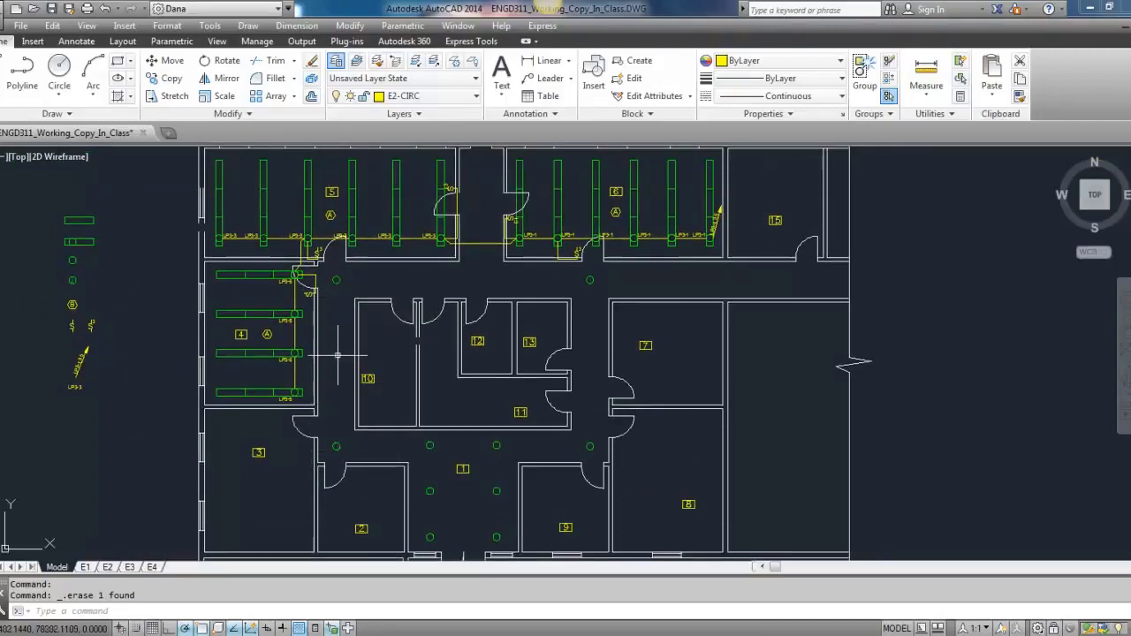
click(336, 445)
middle_drag(333, 318, 335, 278)
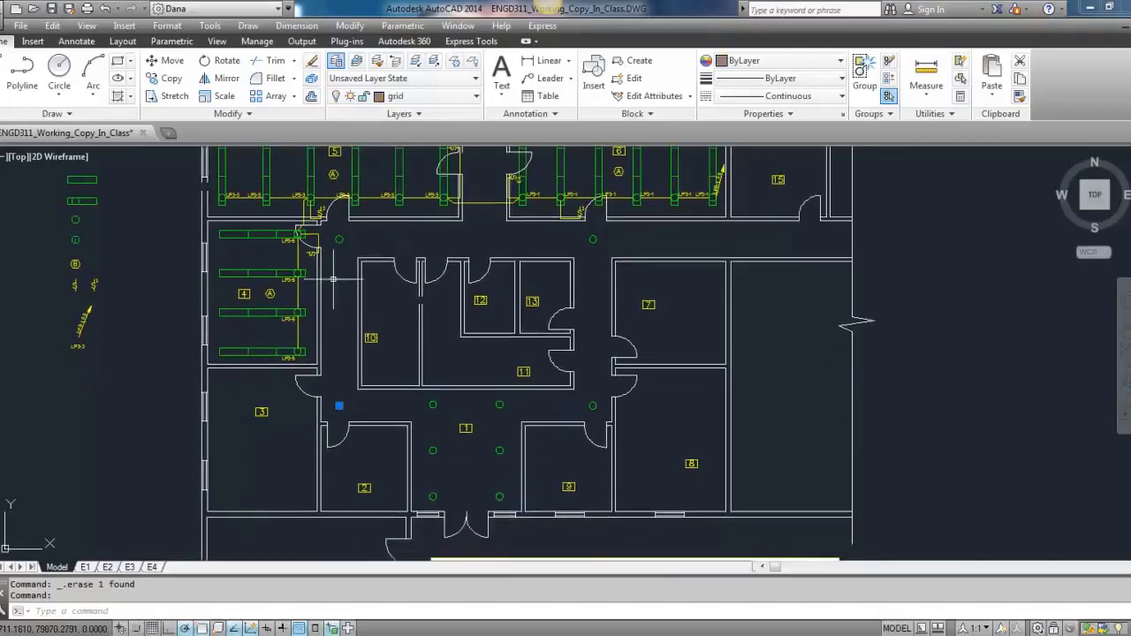
key(Escape)
key(Escape)
Draw a vertical construction line between the centres of the upper-left and lower-left corridor luminaires.
text(l)
key(Return)
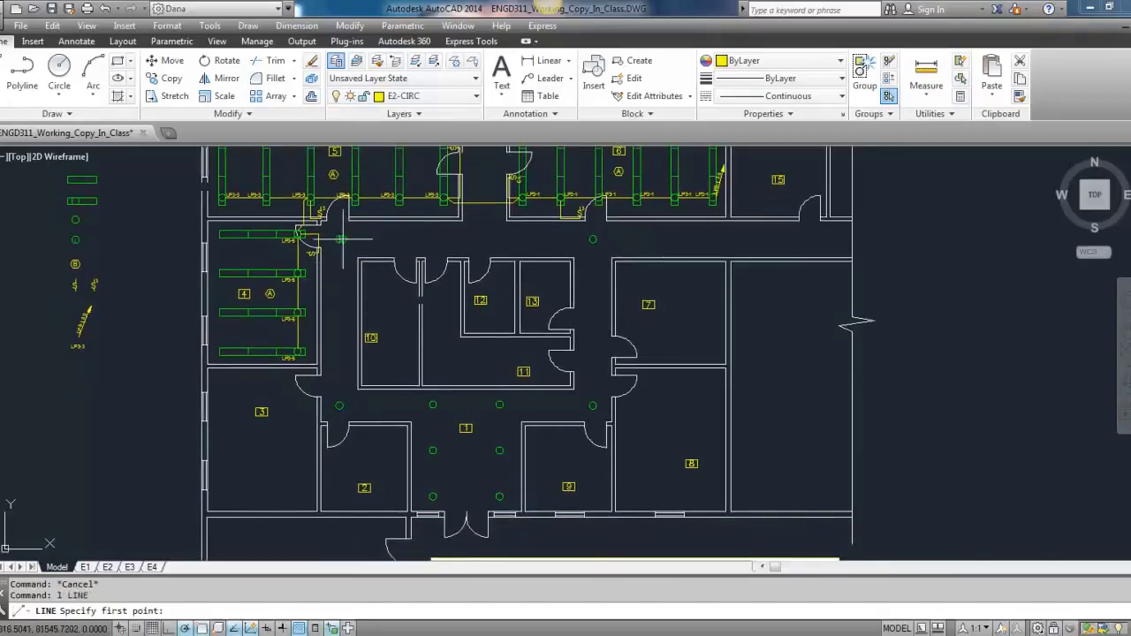
scroll(341, 238, up, 3)
click(336, 239)
scroll(329, 392, down, 3)
scroll(329, 422, up, 3)
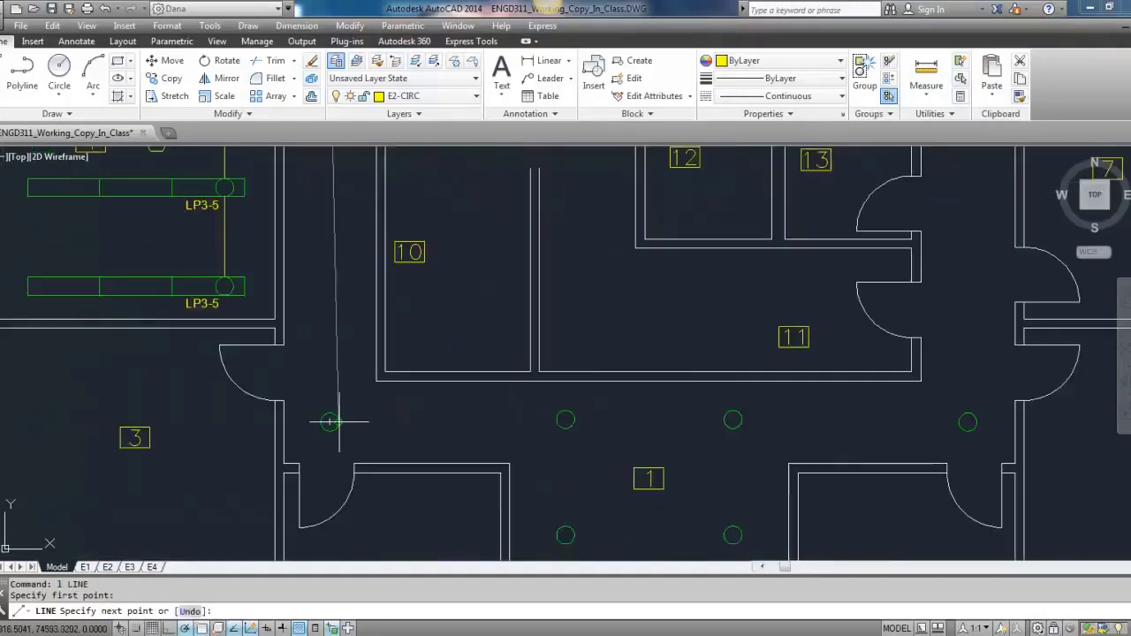
click(330, 422)
key(Return)
Copy the lower-left corridor luminaire from its centre to the midpoint of the vertical construction line.
scroll(338, 357, down, 2)
click(322, 381)
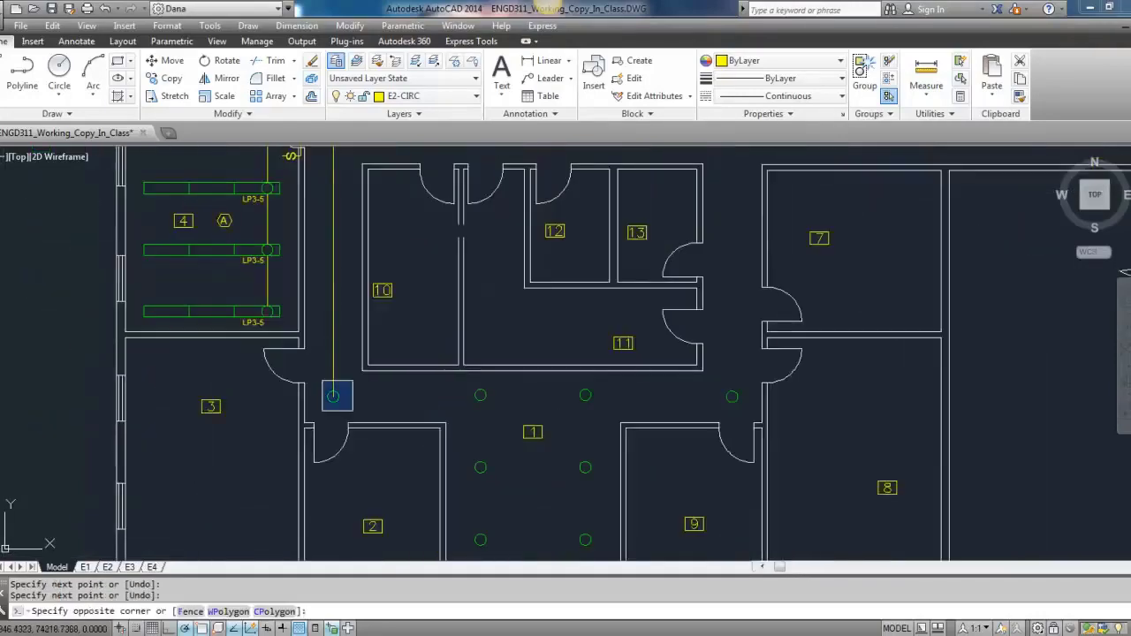
click(353, 410)
click(166, 78)
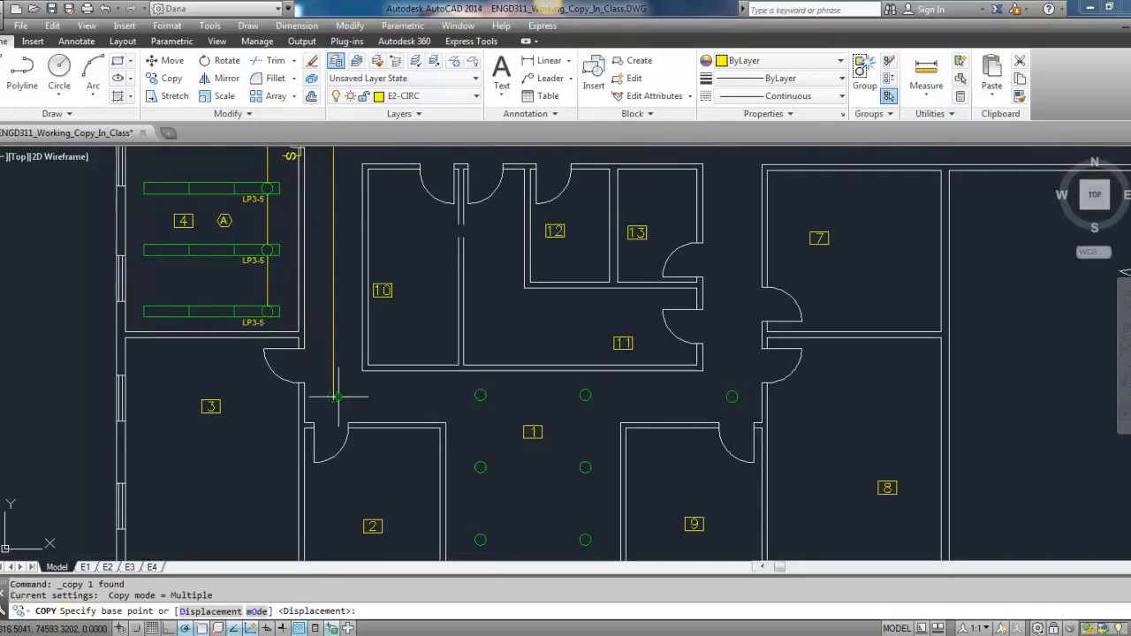
click(333, 397)
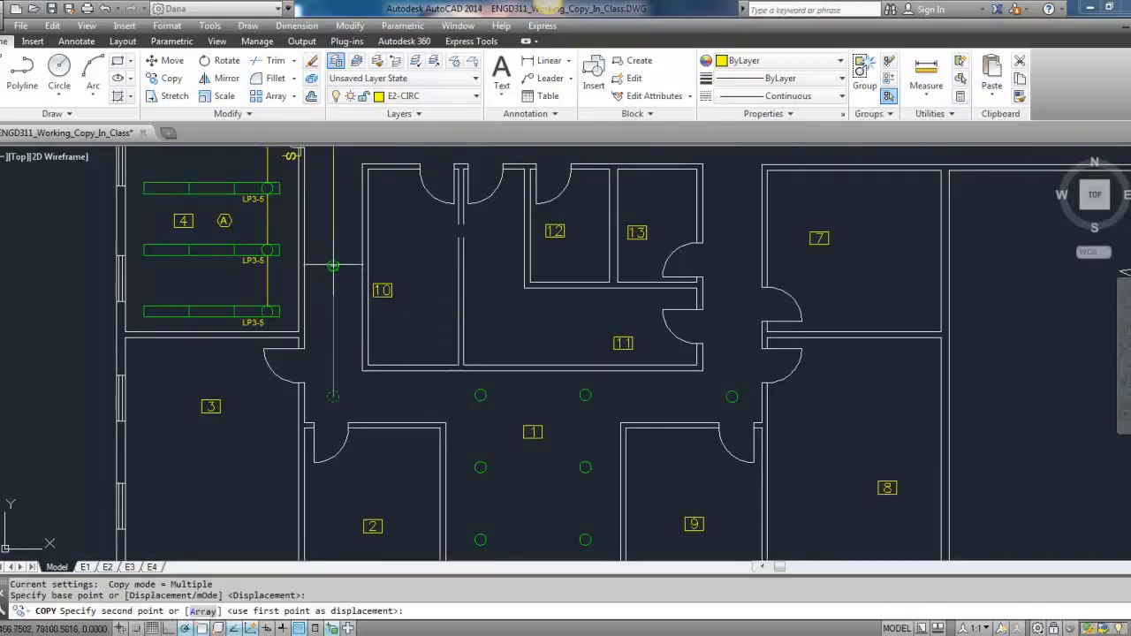
click(333, 266)
key(Escape)
Erase the vertical construction line in the corridor beside room 10.
click(357, 196)
click(307, 251)
key(Delete)
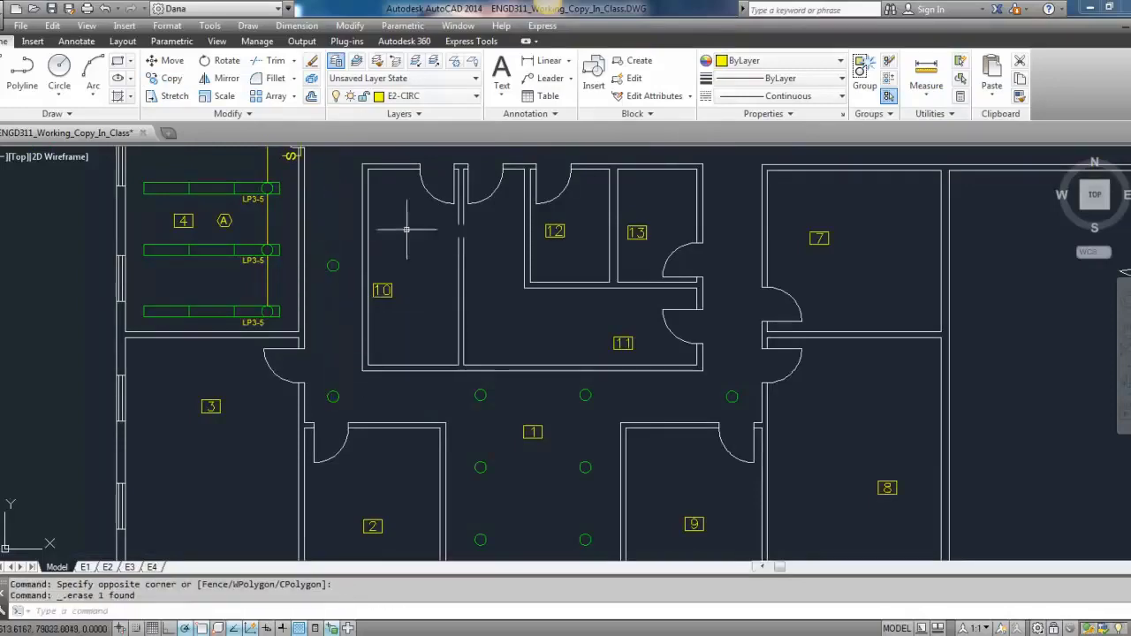
Copy the luminaire beside room 10 to the opposite corridor, using the spacing between the two upper corner luminaires as displacement.
middle_drag(406, 229, 328, 333)
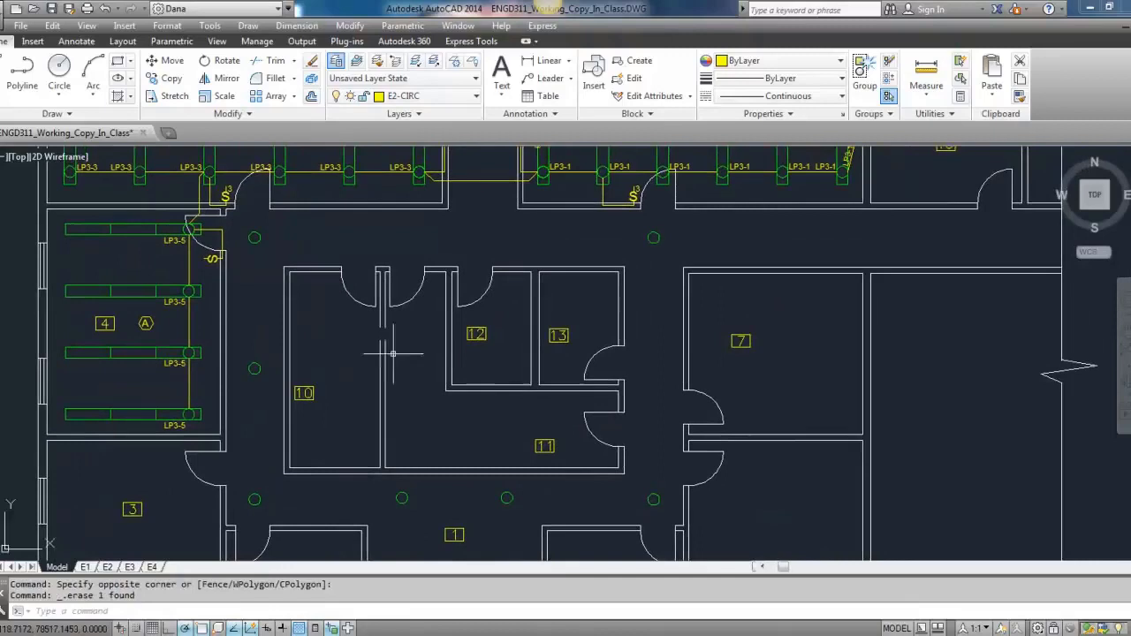
click(258, 348)
click(274, 375)
click(166, 78)
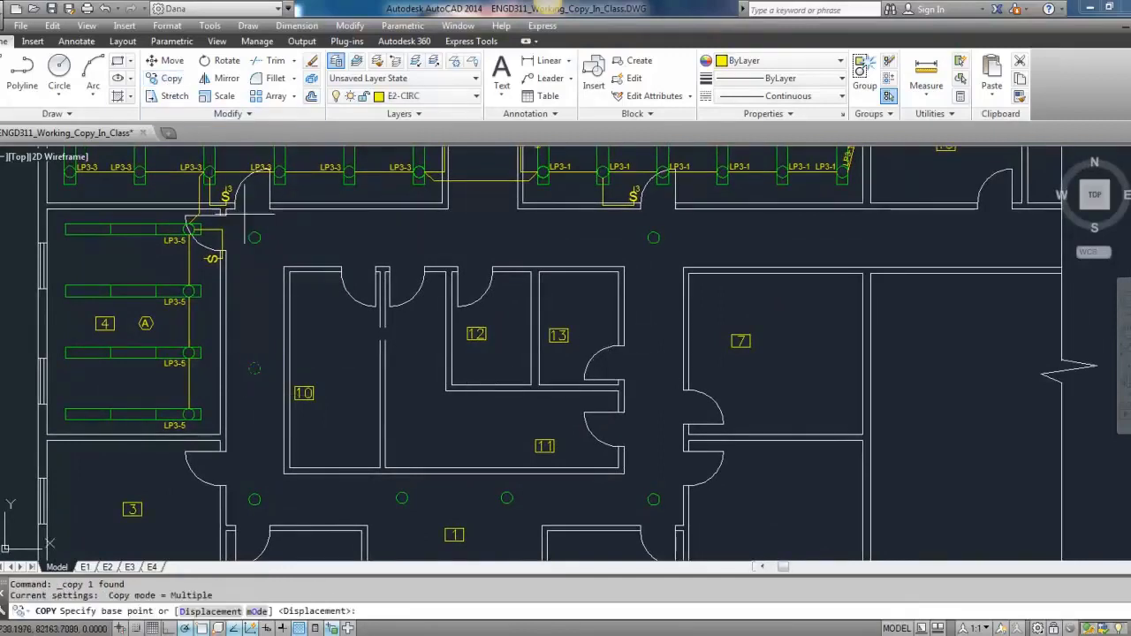
click(255, 238)
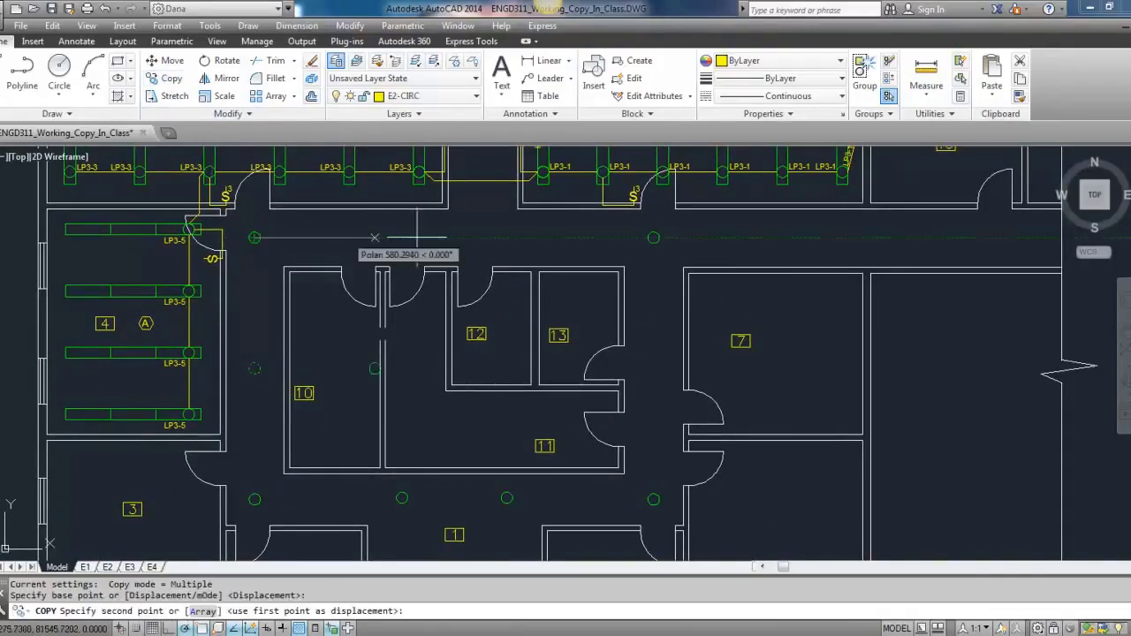
click(654, 237)
key(Escape)
middle_drag(587, 316, 586, 267)
scroll(502, 321, down, 2)
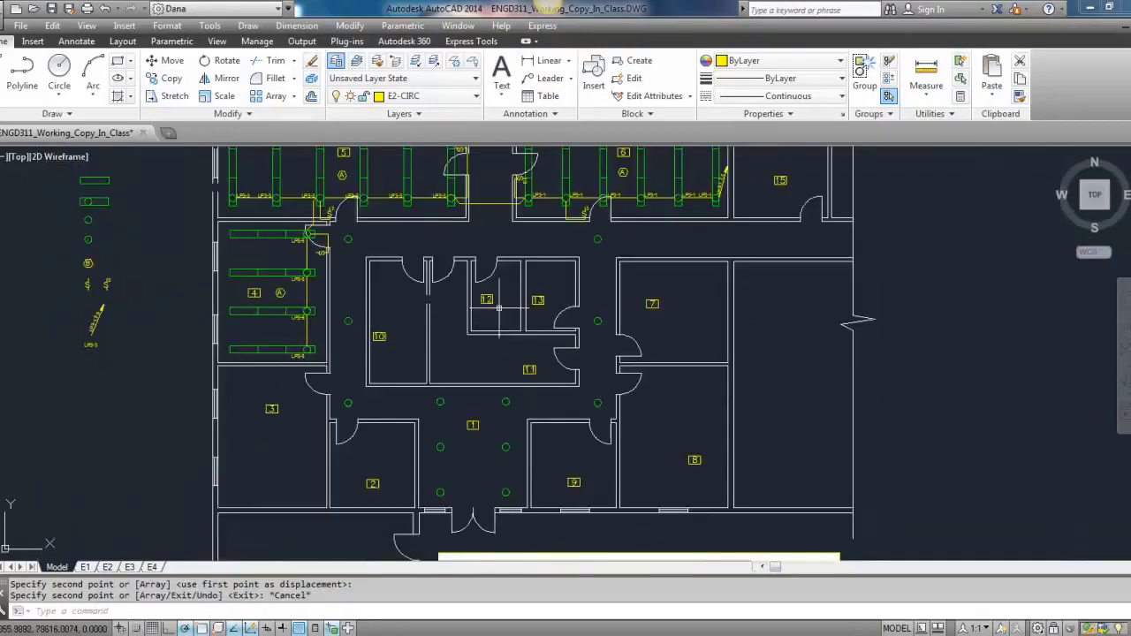
middle_drag(494, 297, 471, 383)
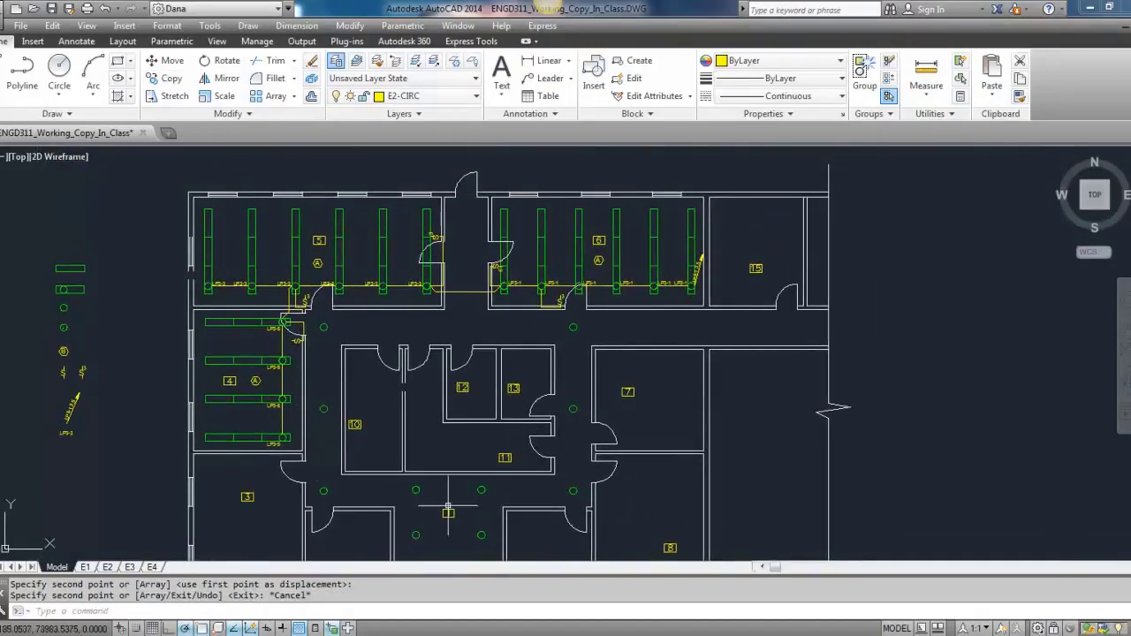
scroll(429, 332, up, 2)
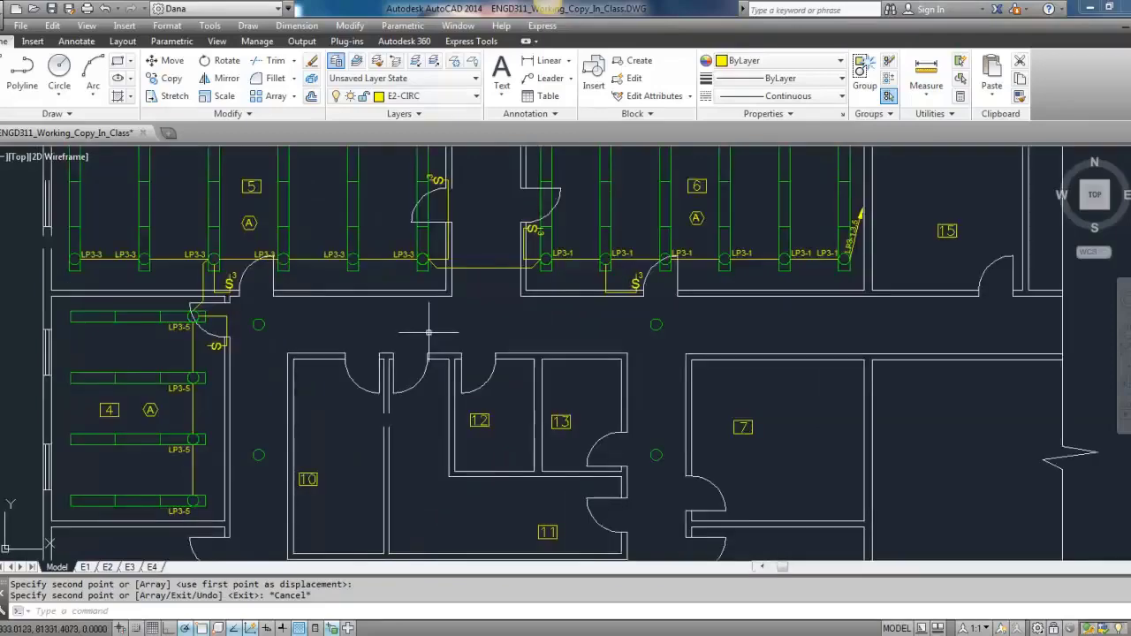
middle_drag(480, 298, 470, 320)
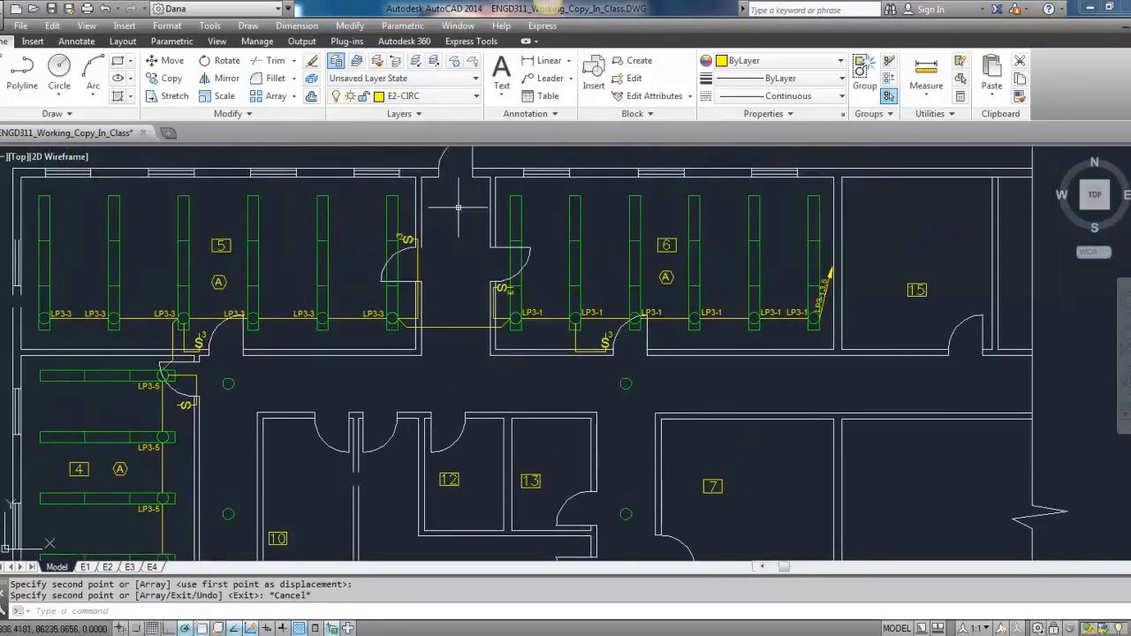
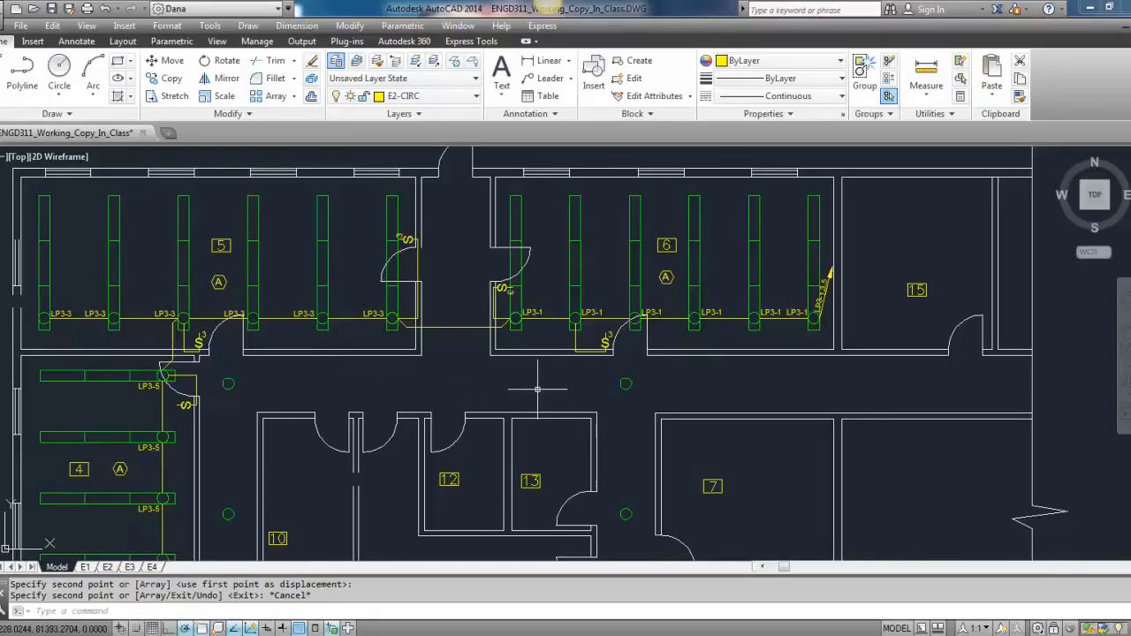
Draw a horizontal construction line between the centres of the two corner luminaires in the corridor below rooms 5 and 6.
middle_drag(528, 385, 513, 332)
text(l)
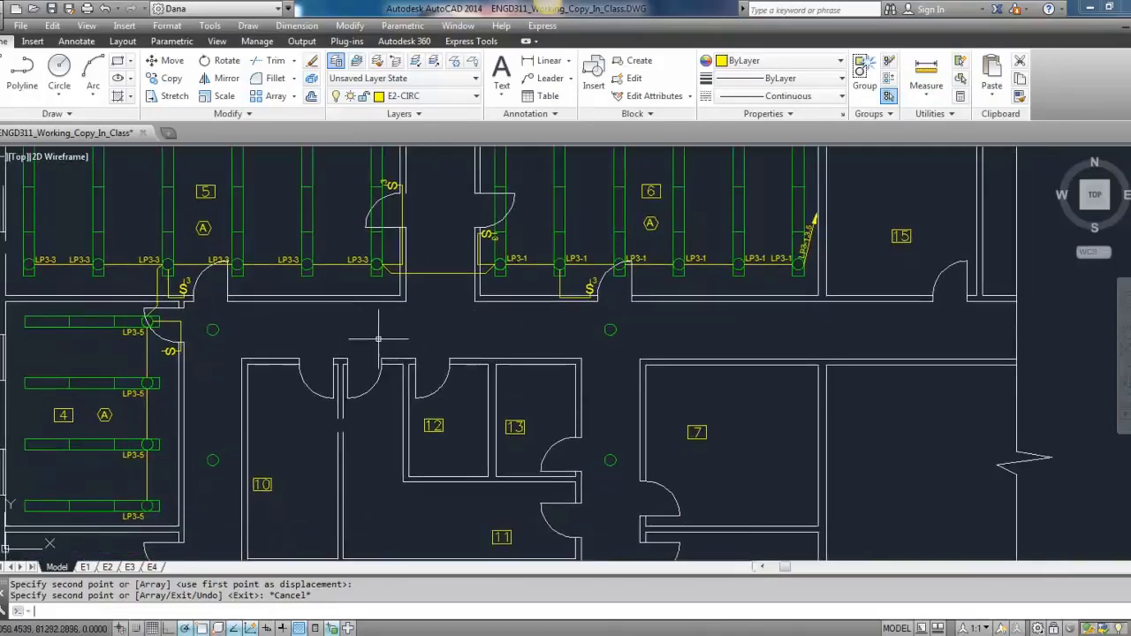
key(Return)
click(213, 330)
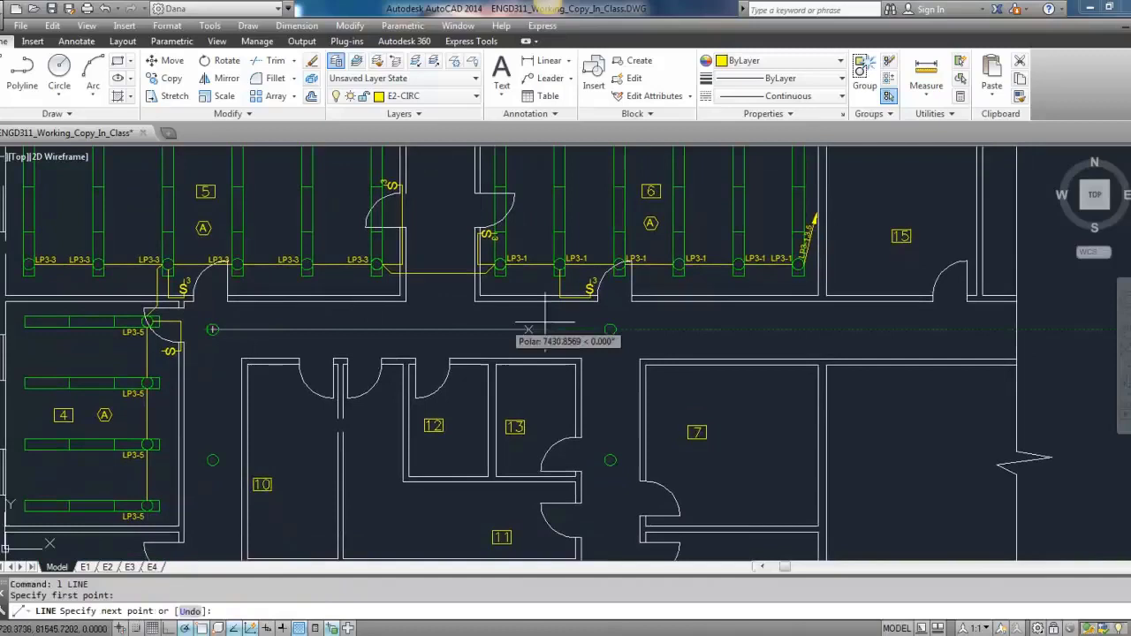
click(610, 330)
key(Return)
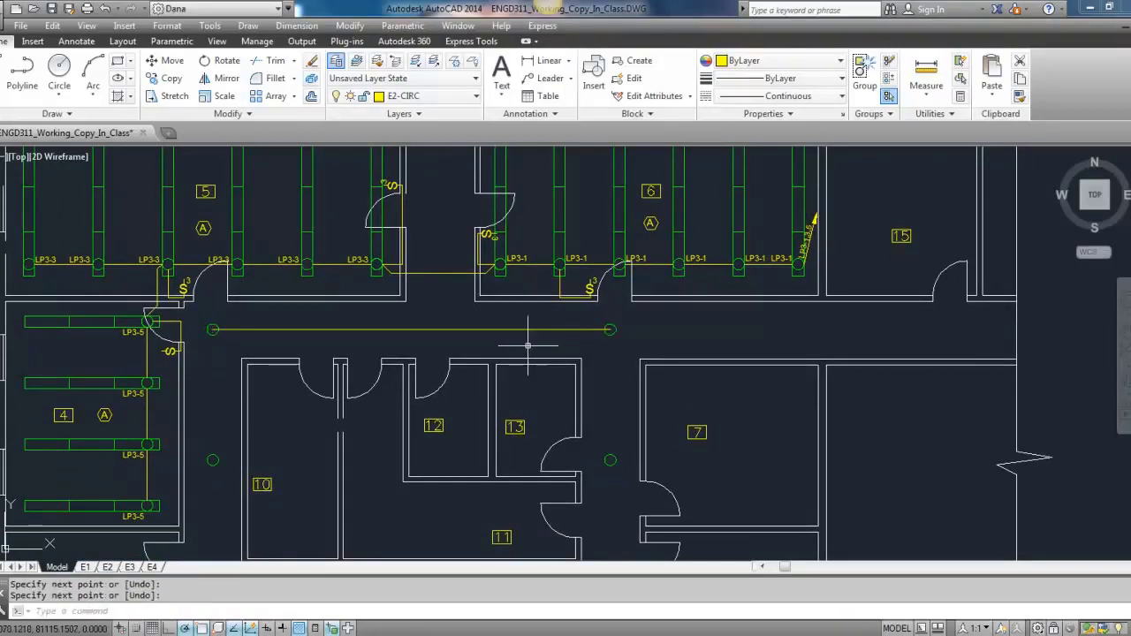
Divide the horizontal construction line into 3 equal segments.
text(divide)
key(Return)
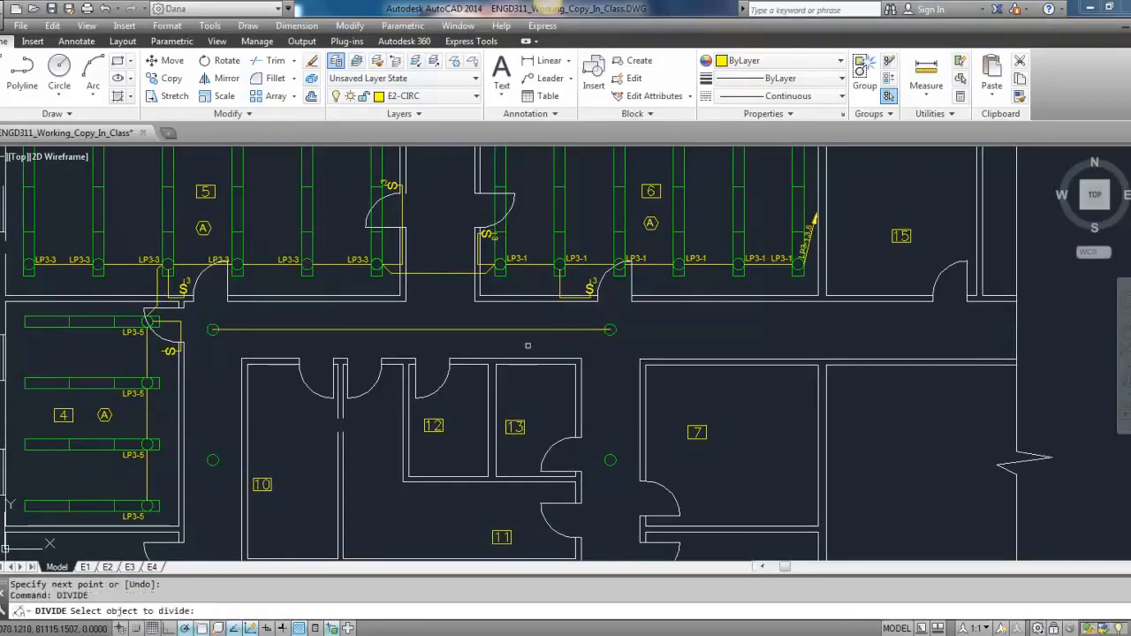
click(494, 330)
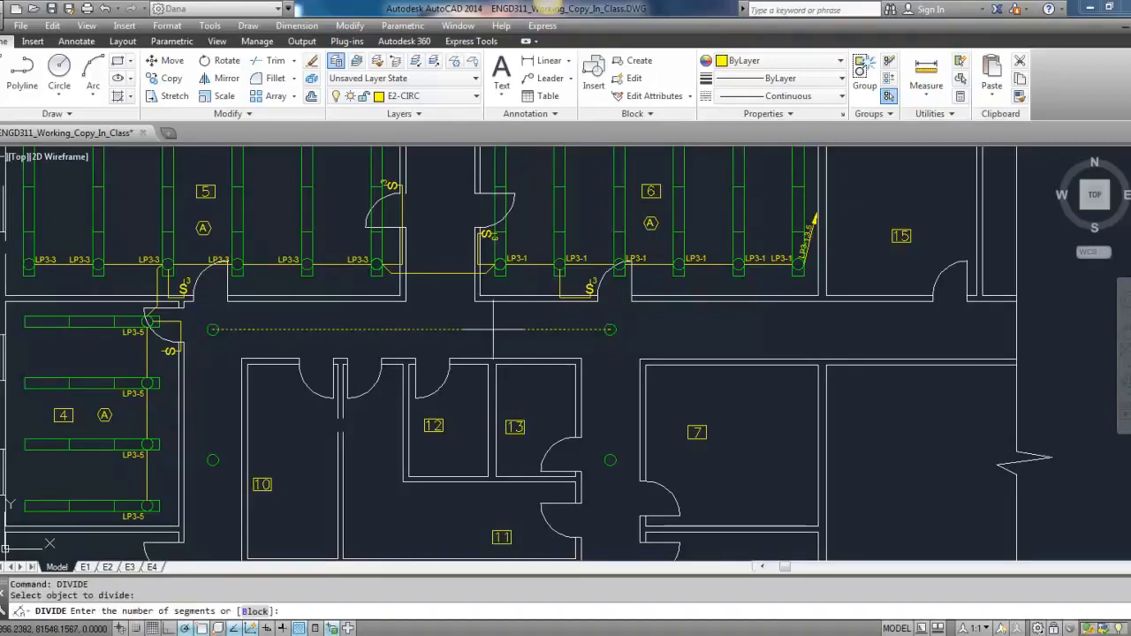
text(3)
key(Return)
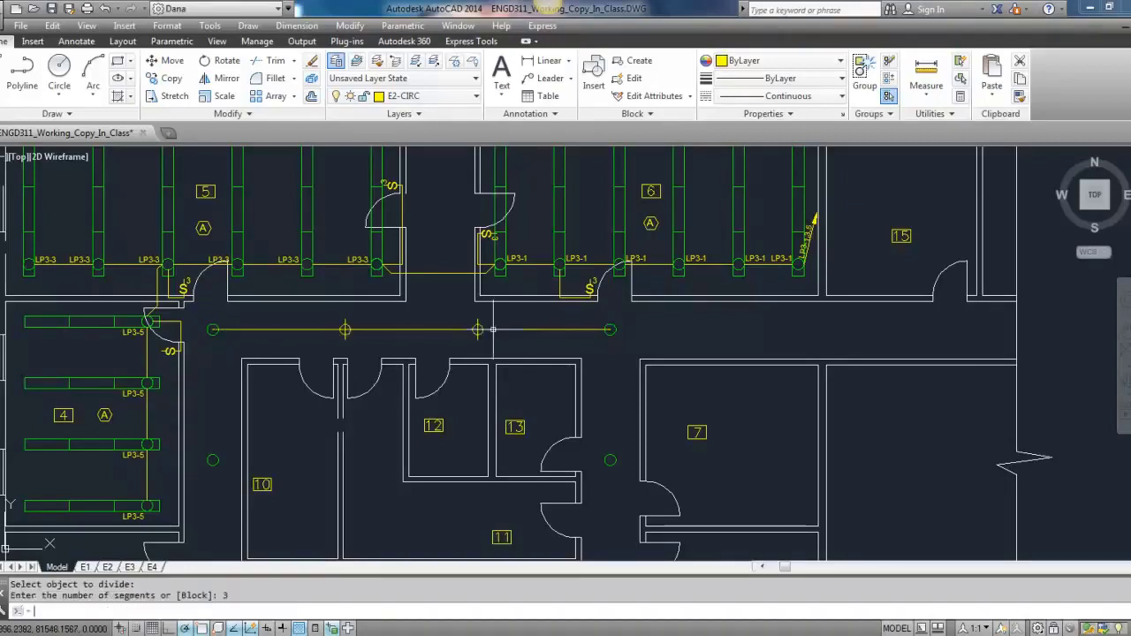
key(Escape)
key(Escape)
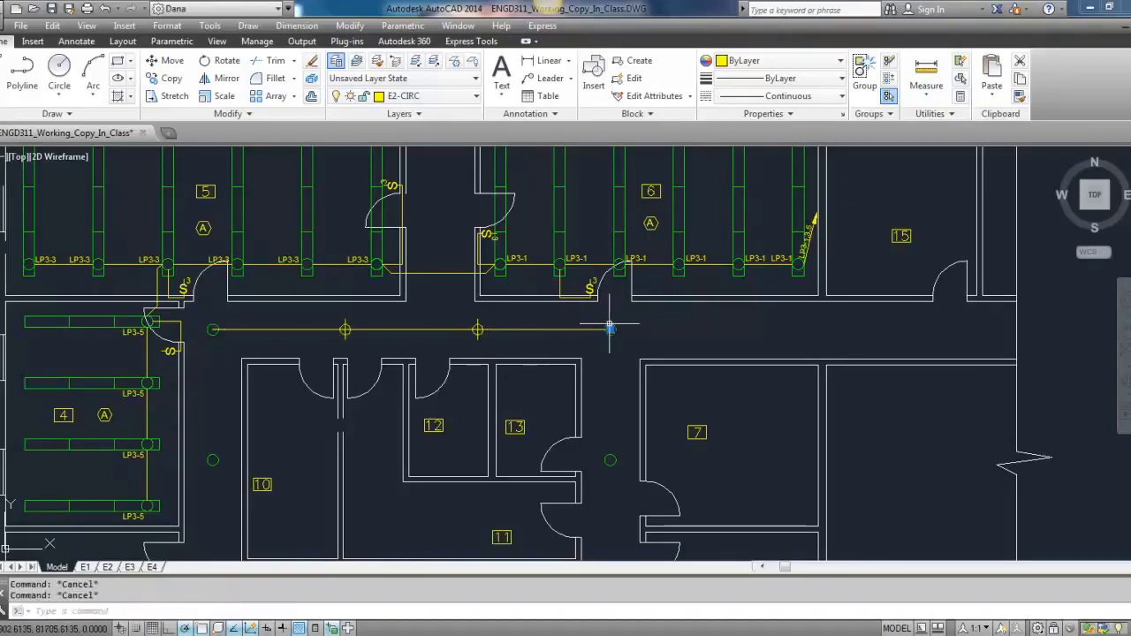
Copy the corner luminaire near room 7 from its centre onto both division points of the horizontal line.
click(168, 78)
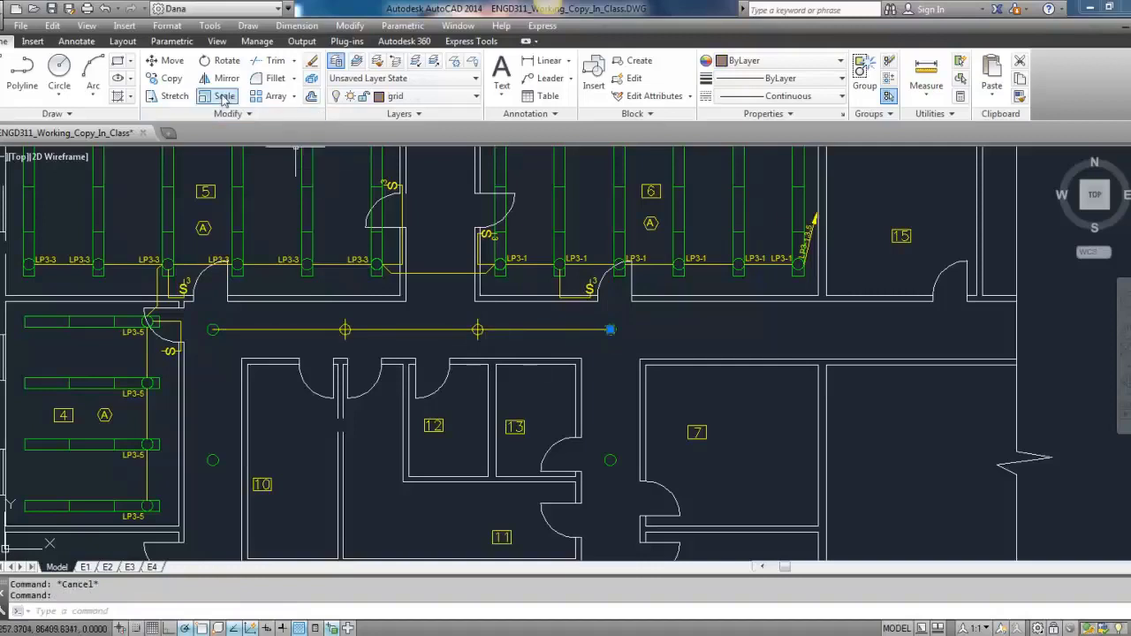
click(610, 329)
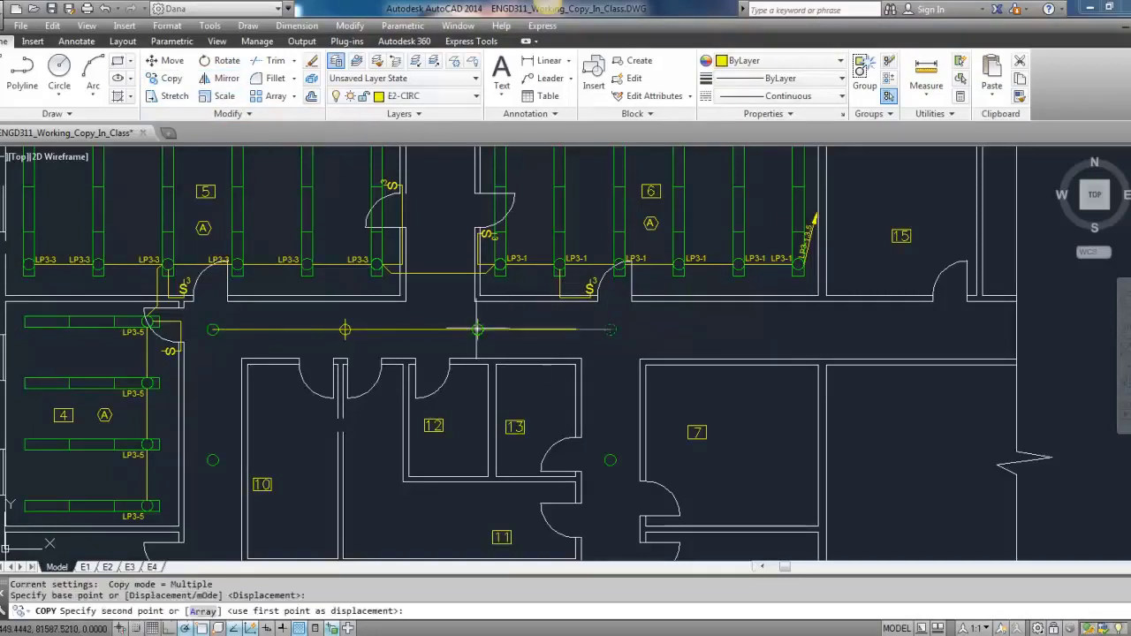
click(345, 330)
key(Escape)
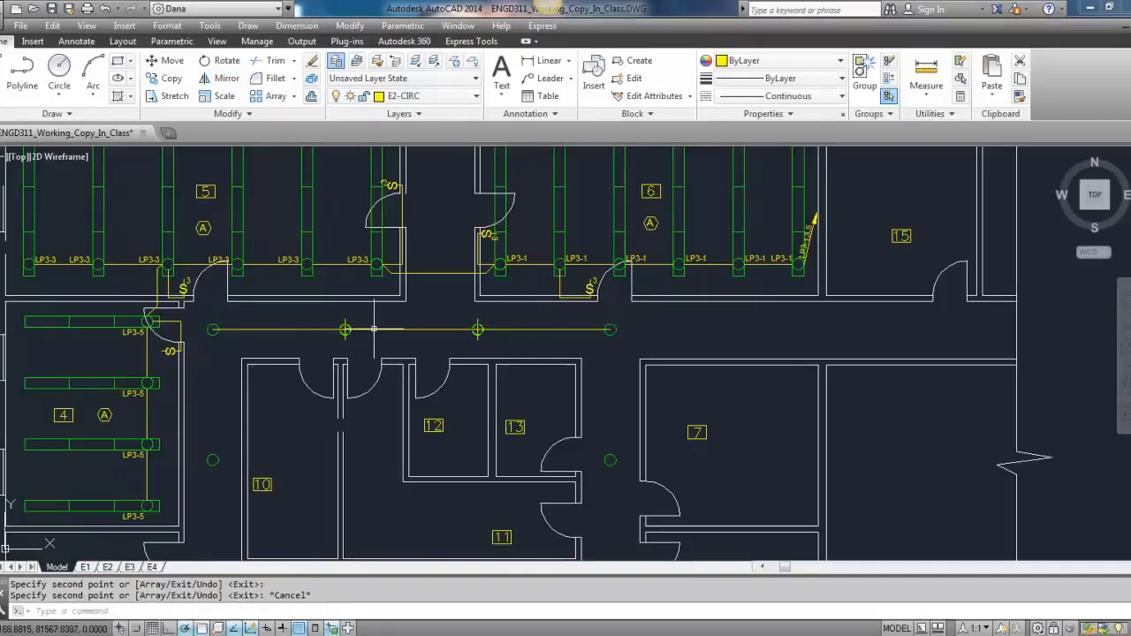
Erase the horizontal construction line and the division point markers in the corridor below rooms 5 and 6.
click(380, 329)
key(Delete)
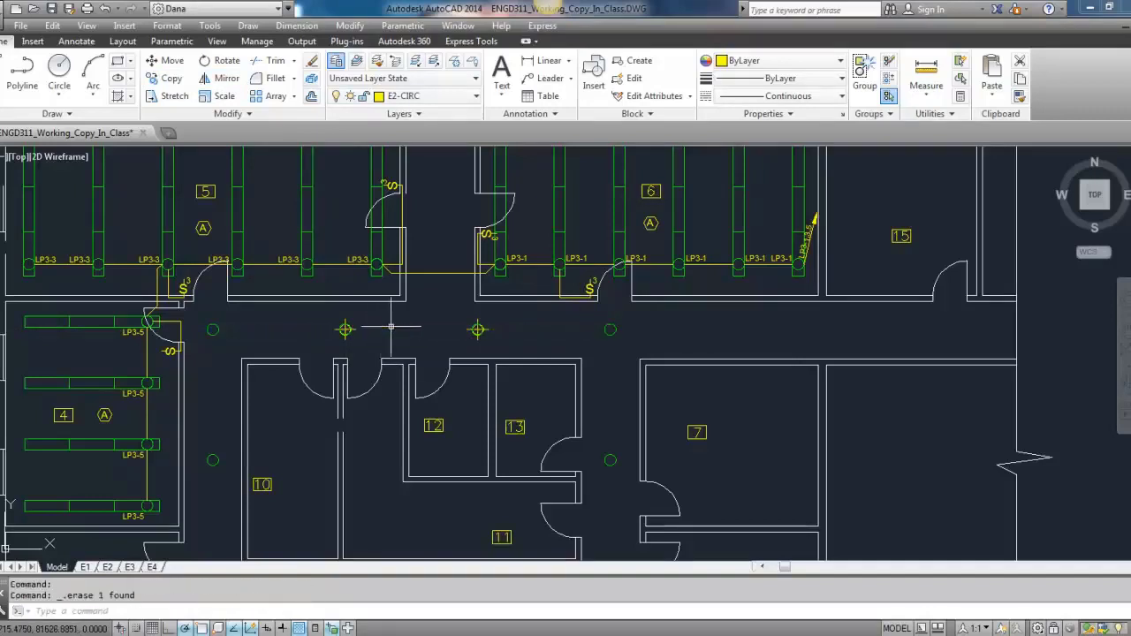
click(346, 320)
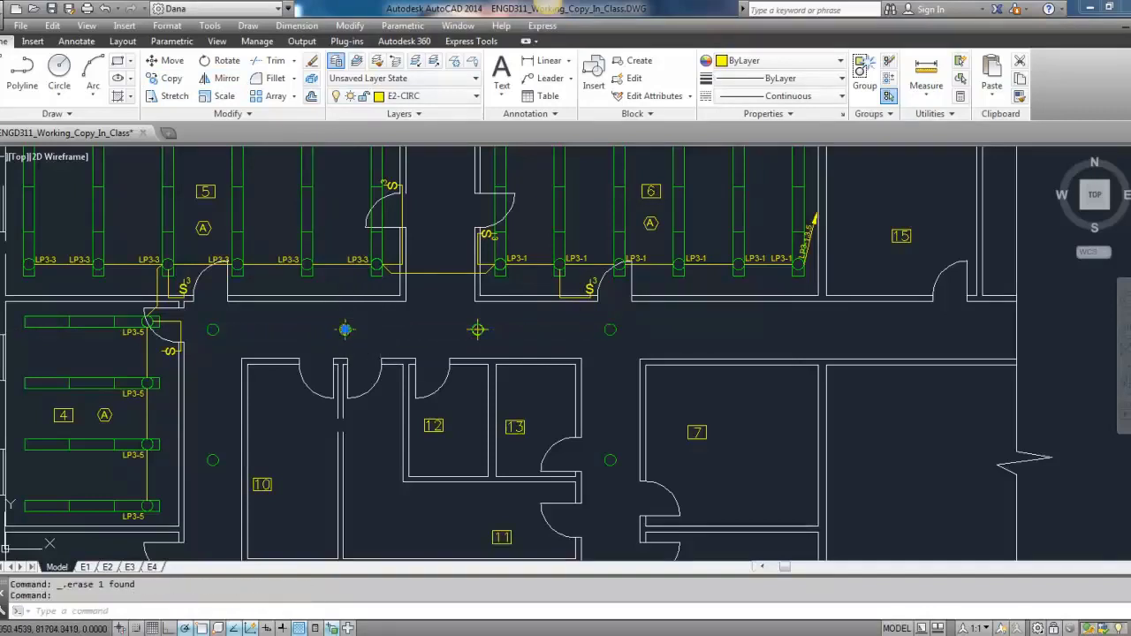
key(Delete)
Copy the corner luminaire near room 7 three times along the corridor towards room 15, matching the spacing of the existing corridor luminaires.
scroll(477, 329, down, 2)
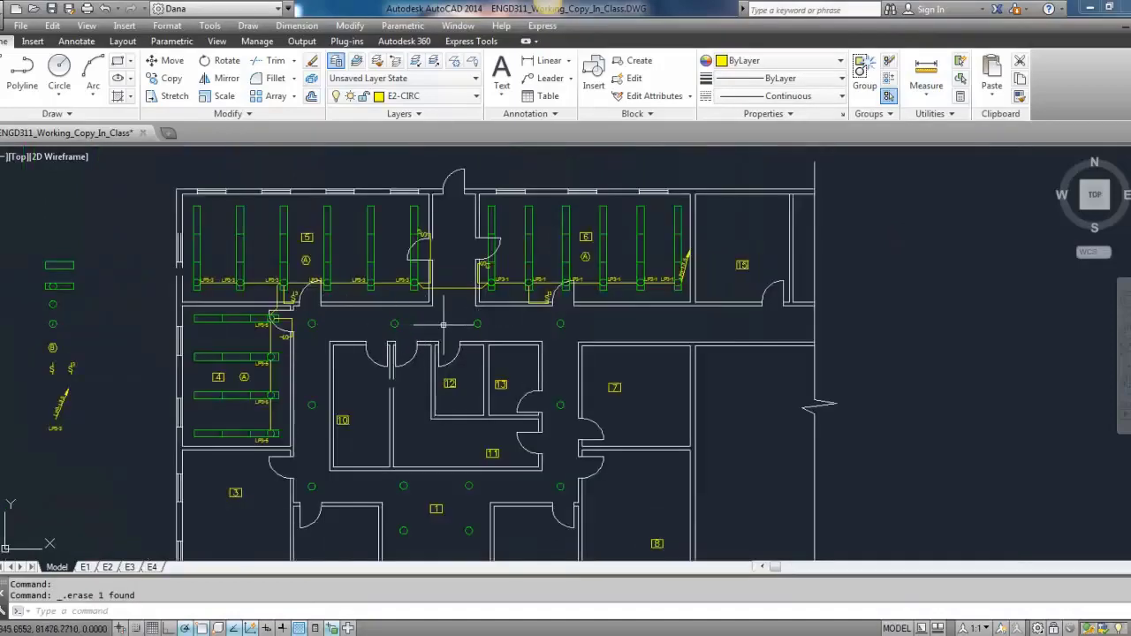
middle_drag(570, 332, 569, 332)
scroll(569, 332, up, 2)
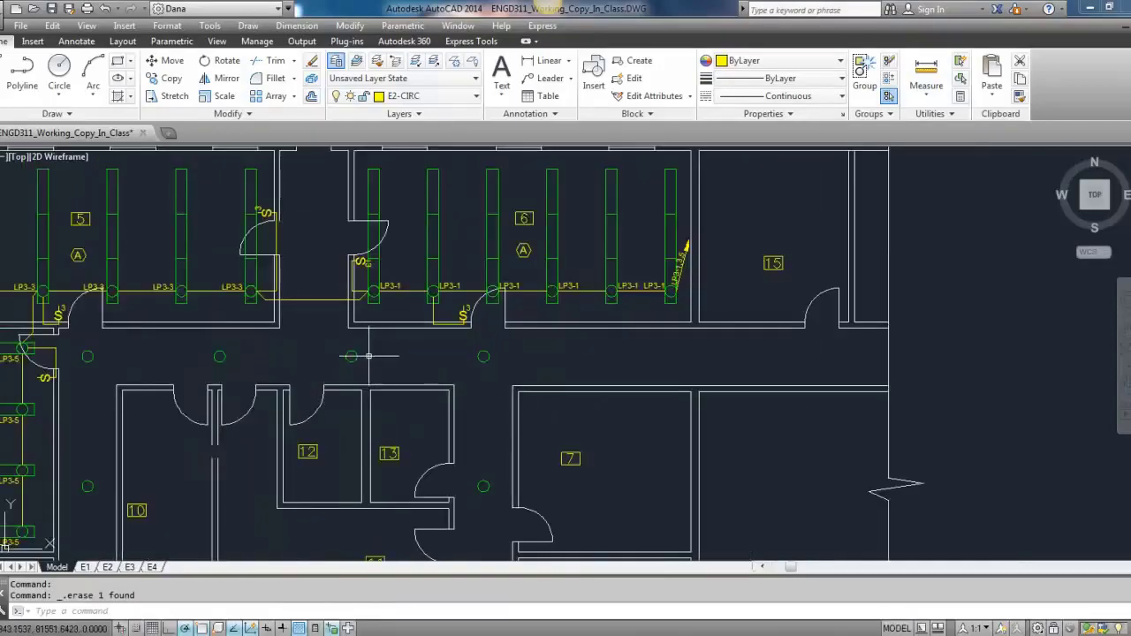
click(166, 78)
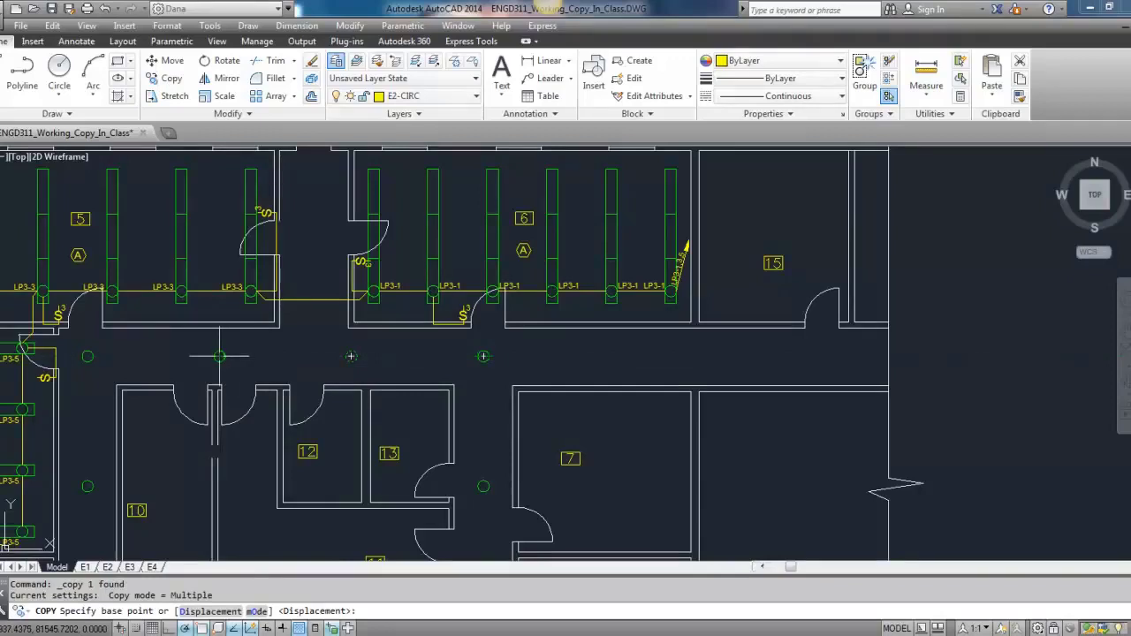
key(Escape)
click(468, 344)
click(498, 369)
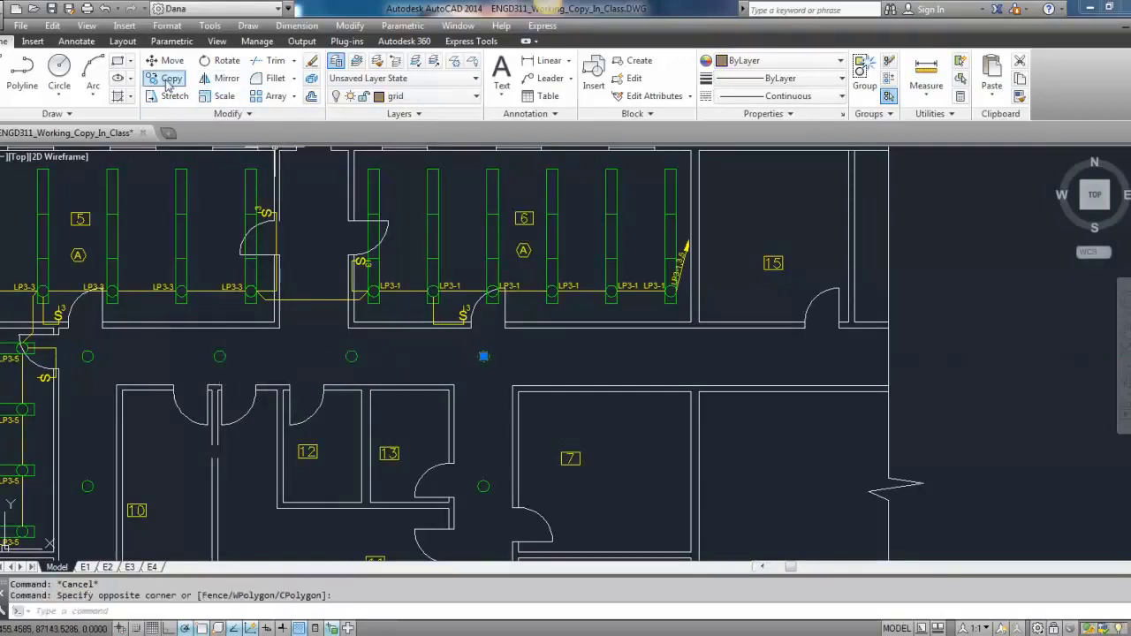
click(168, 79)
click(350, 357)
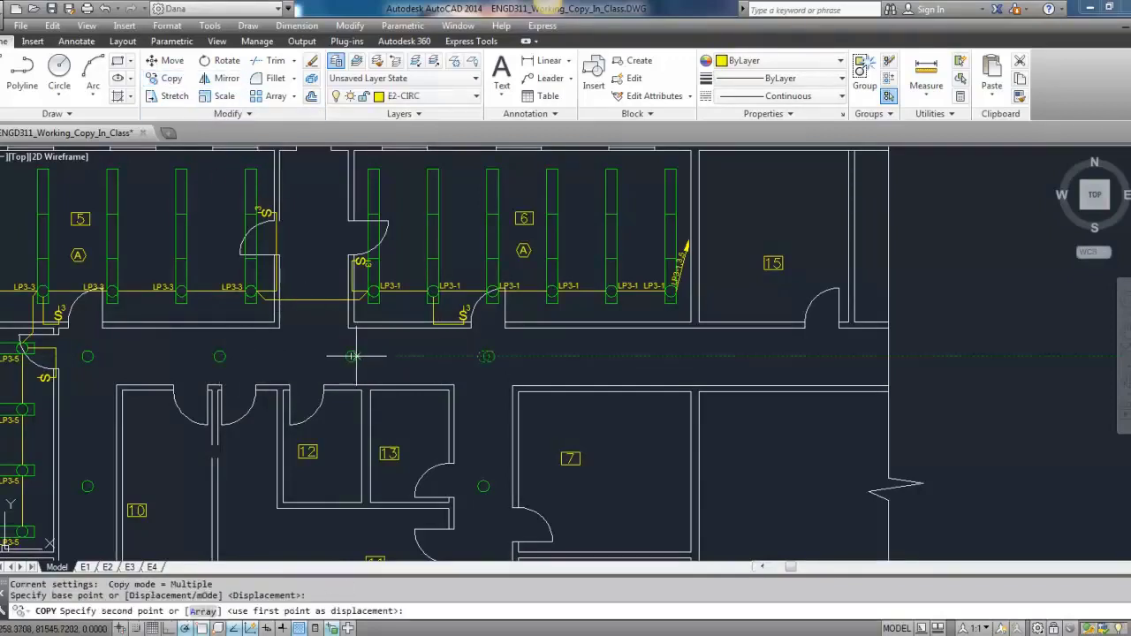
click(483, 356)
click(748, 356)
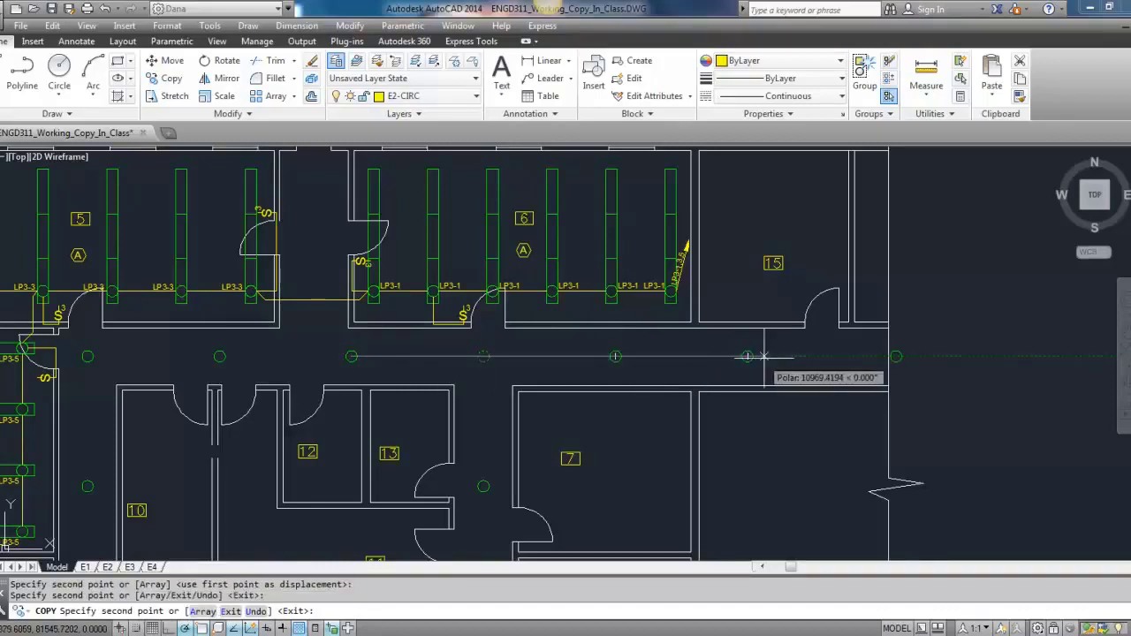
key(Escape)
Draw a horizontal construction line between the wall corners across the opening of the passage between rooms 5 and 6.
scroll(667, 384, down, 3)
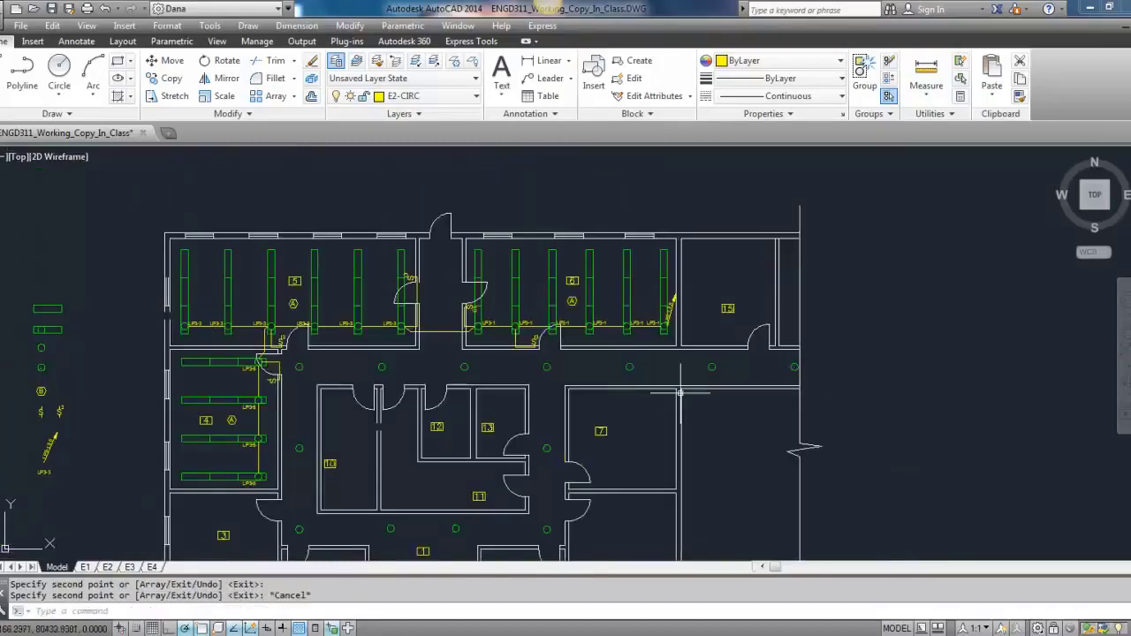
scroll(566, 315, up, 1)
middle_drag(566, 315, 568, 299)
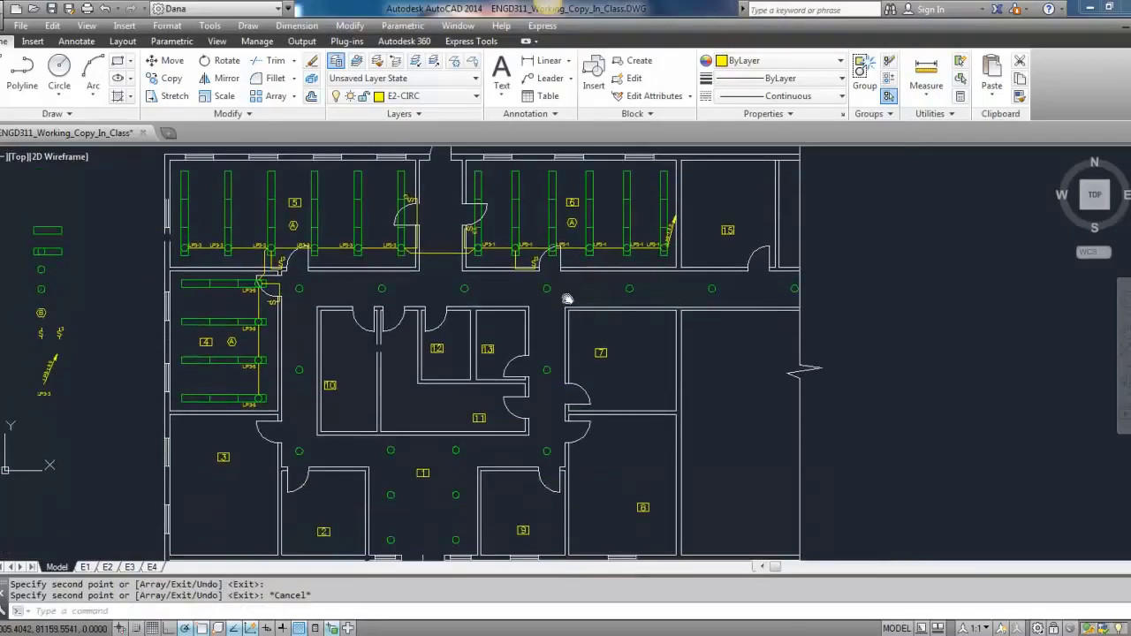
scroll(568, 296, up, 1)
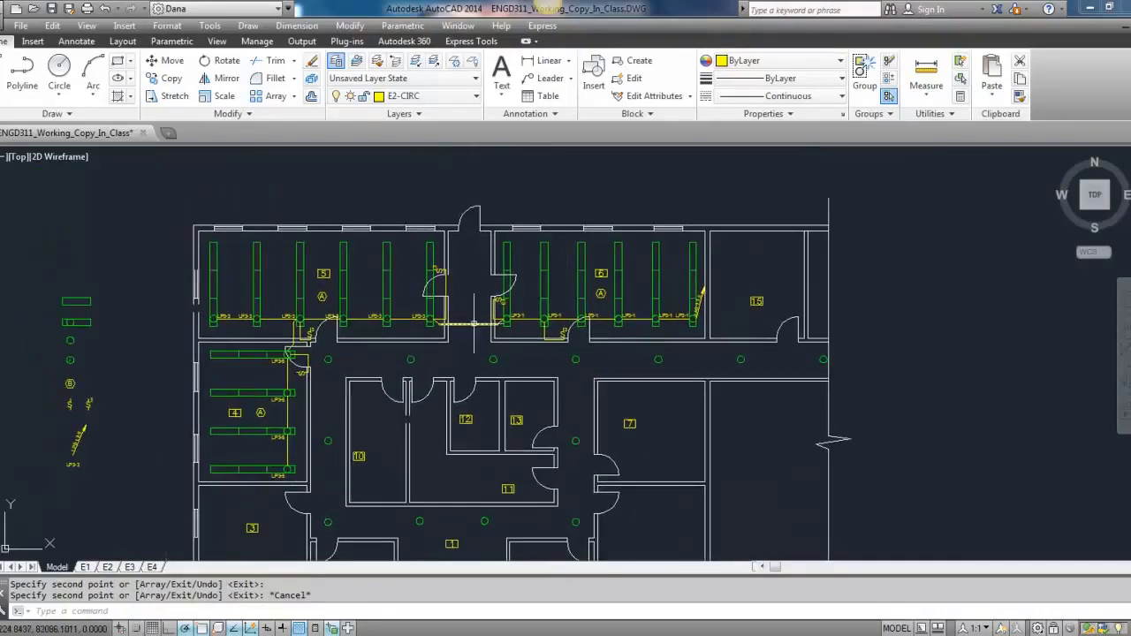
scroll(480, 324, up, 1)
scroll(469, 254, up, 1)
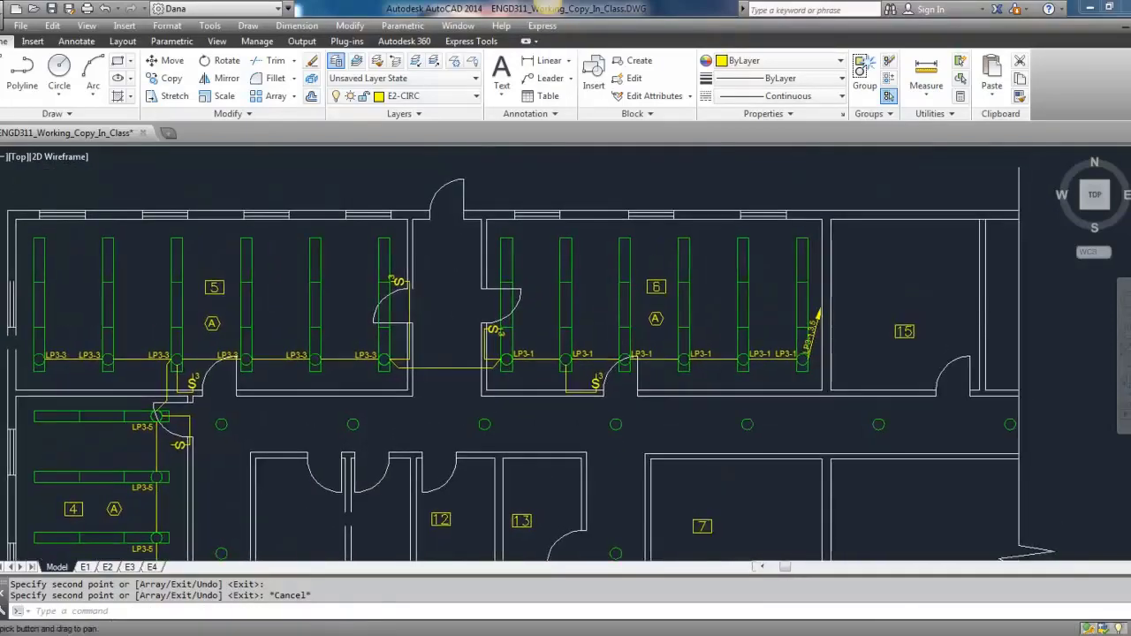
scroll(450, 291, up, 1)
text(l)
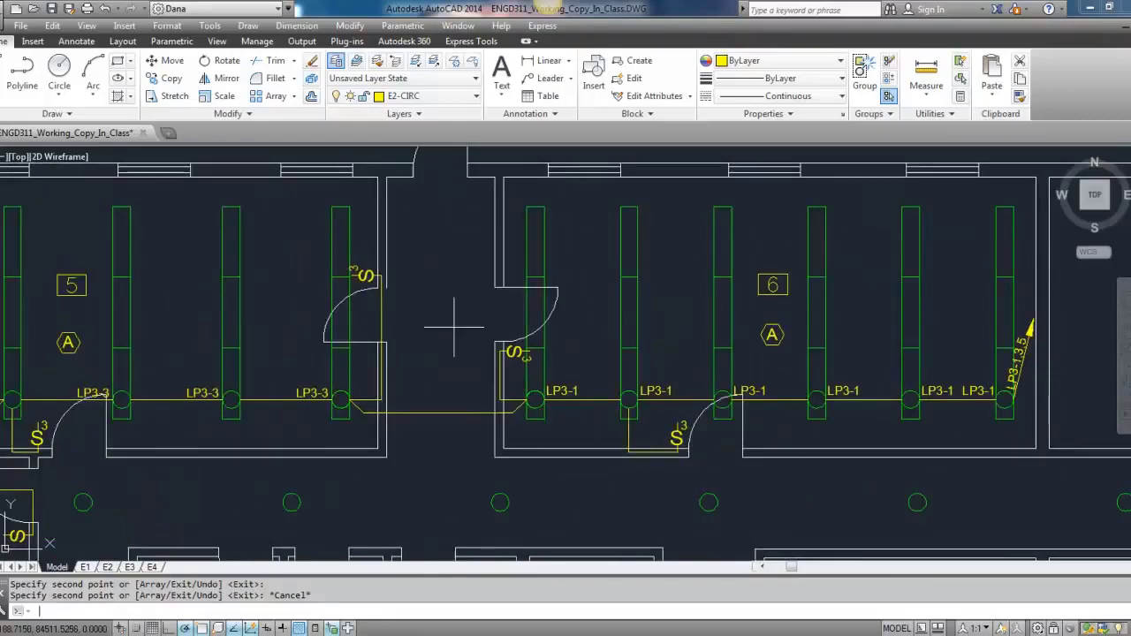
key(Return)
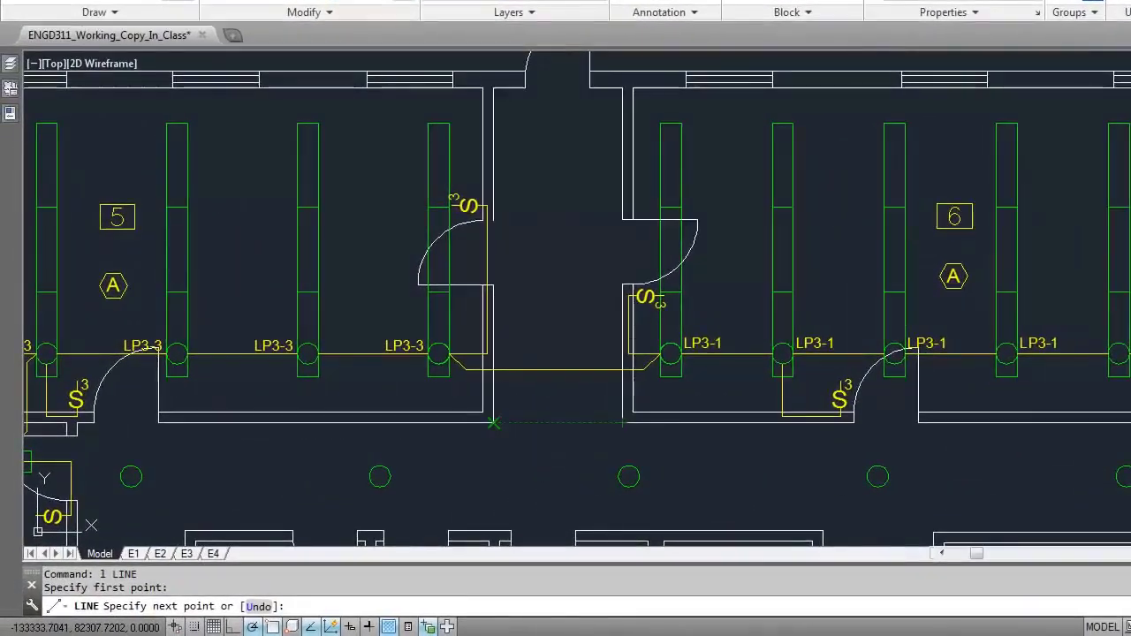
click(488, 424)
key(Return)
Draw a vertical construction line from the midpoint of the opening line up to the entrance wall at the passage's far end.
key(Return)
click(548, 422)
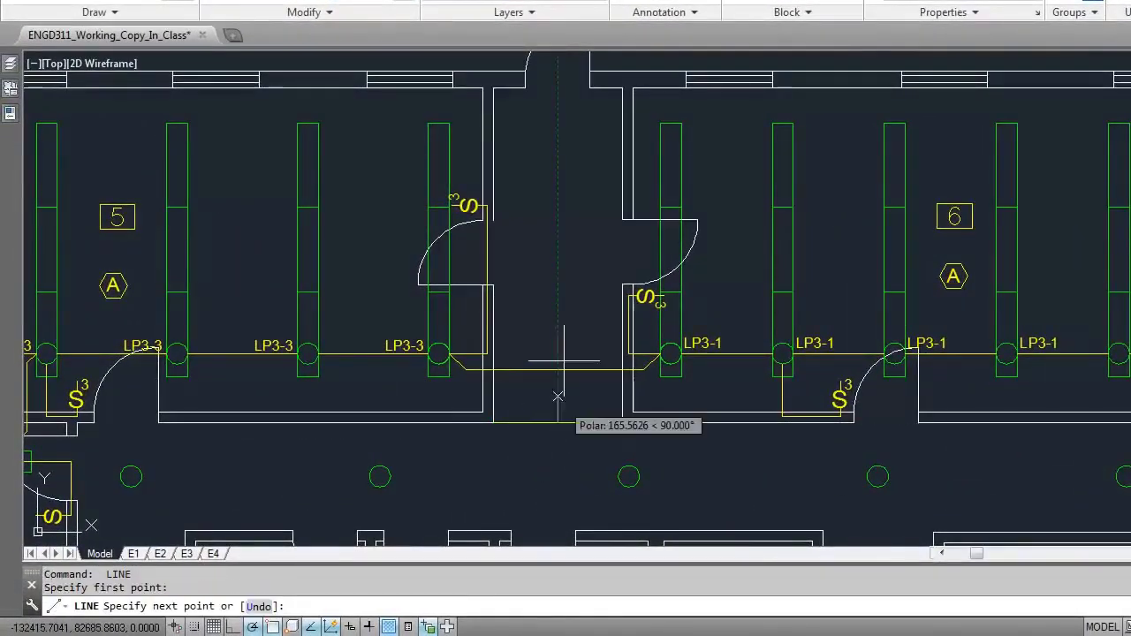
click(558, 88)
key(Escape)
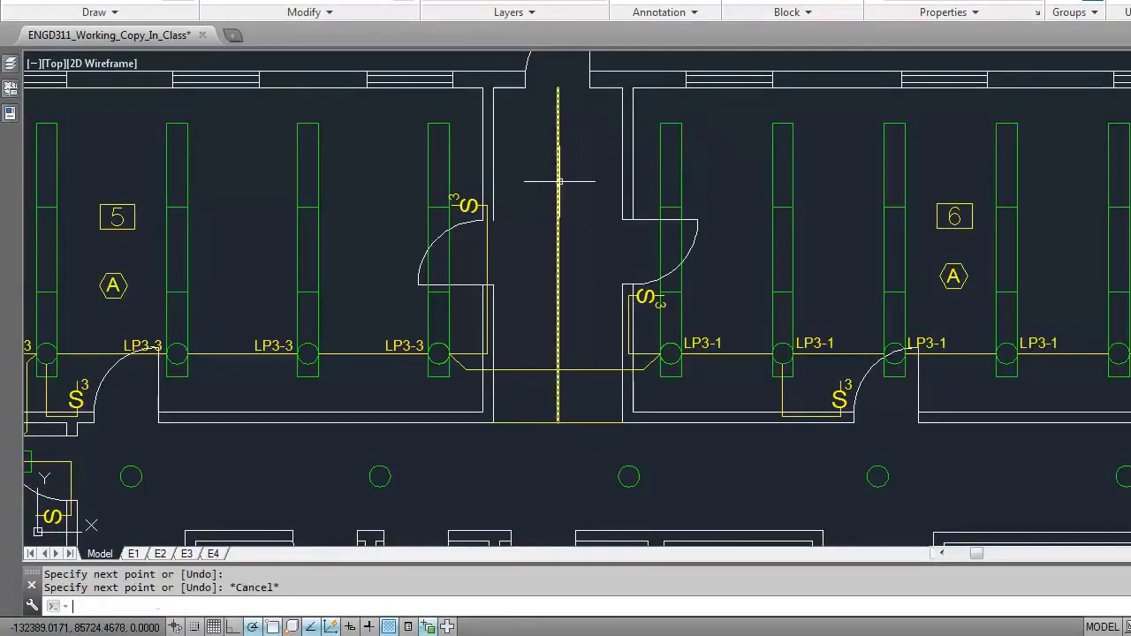
text(divide)
key(Return)
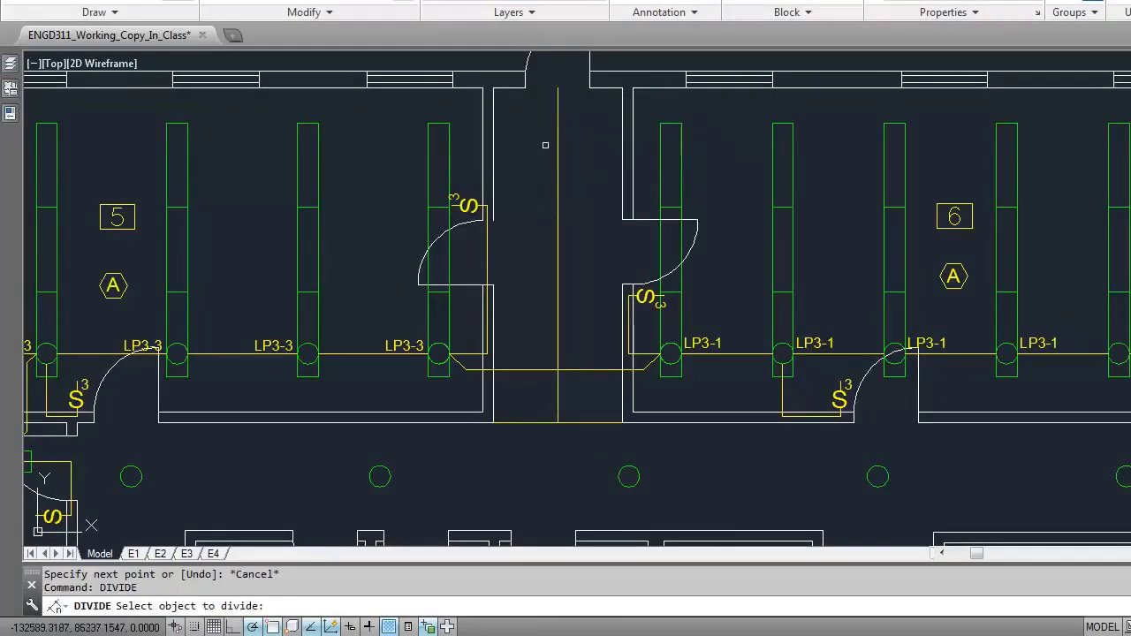
key(Escape)
key(Escape)
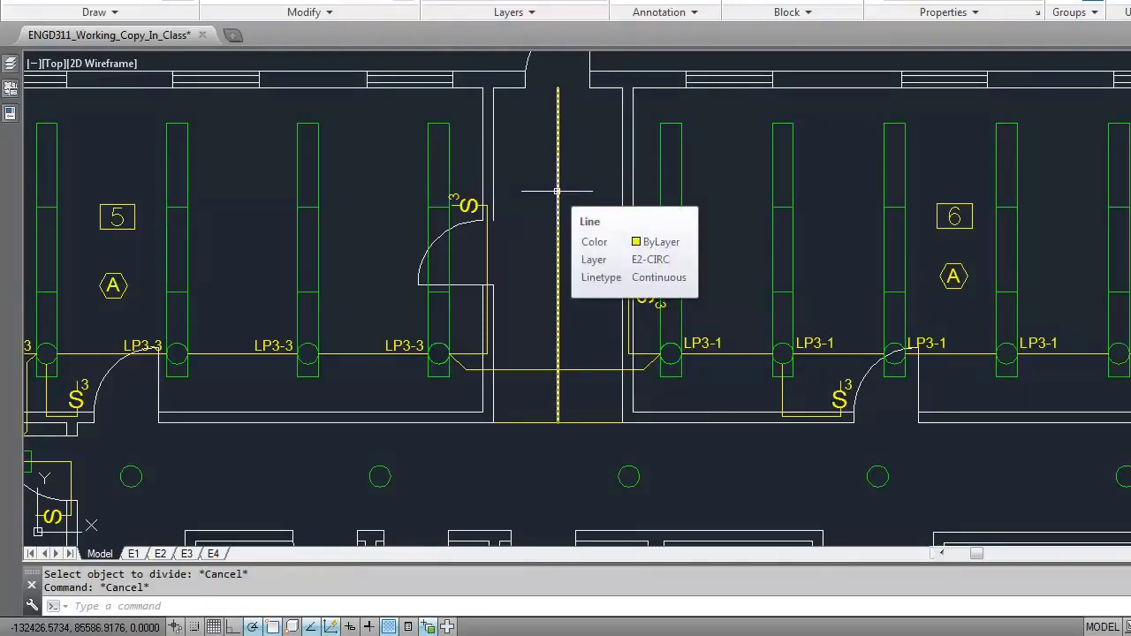
Divide the vertical construction line in the passage between rooms 5 and 6 into 5 equal segments.
text(divide)
key(Return)
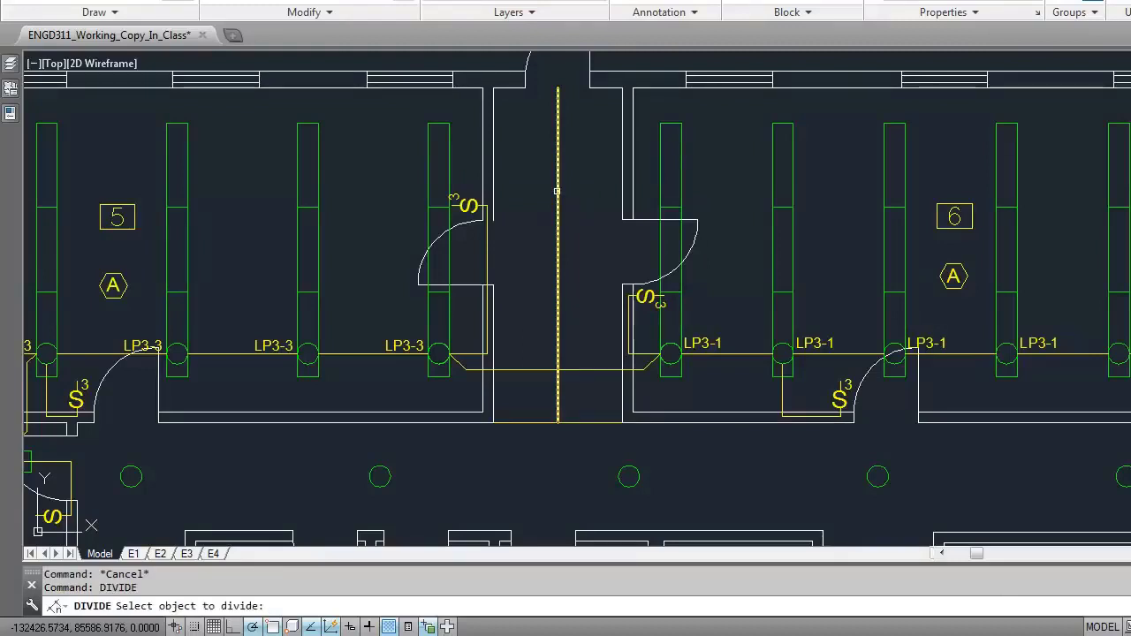
click(557, 202)
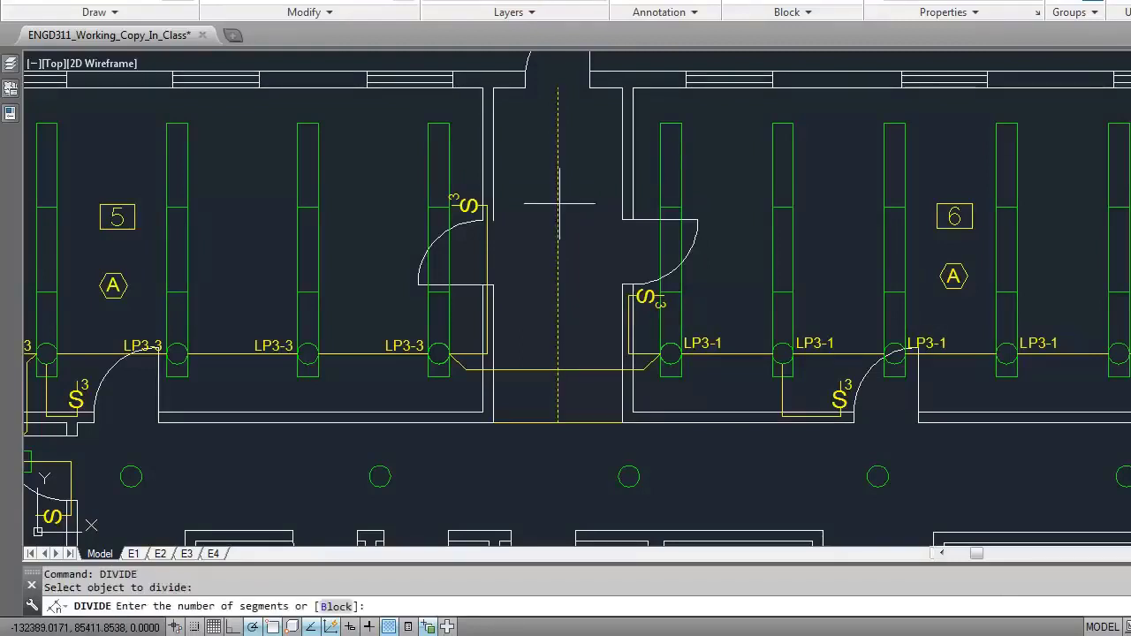
key(Return)
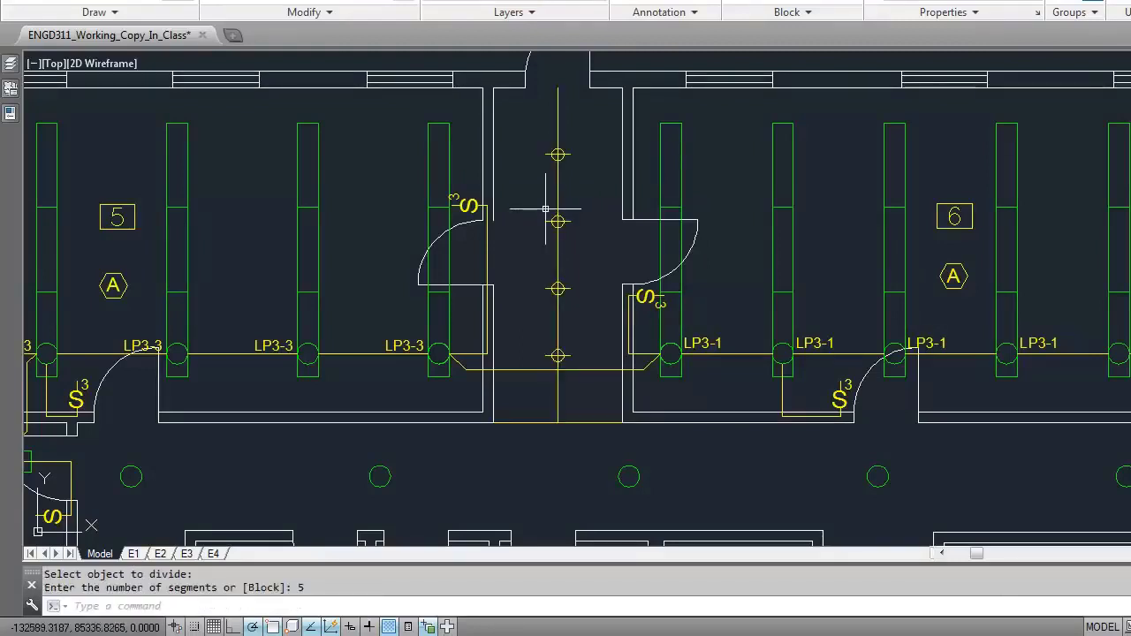
key(Escape)
key(Escape)
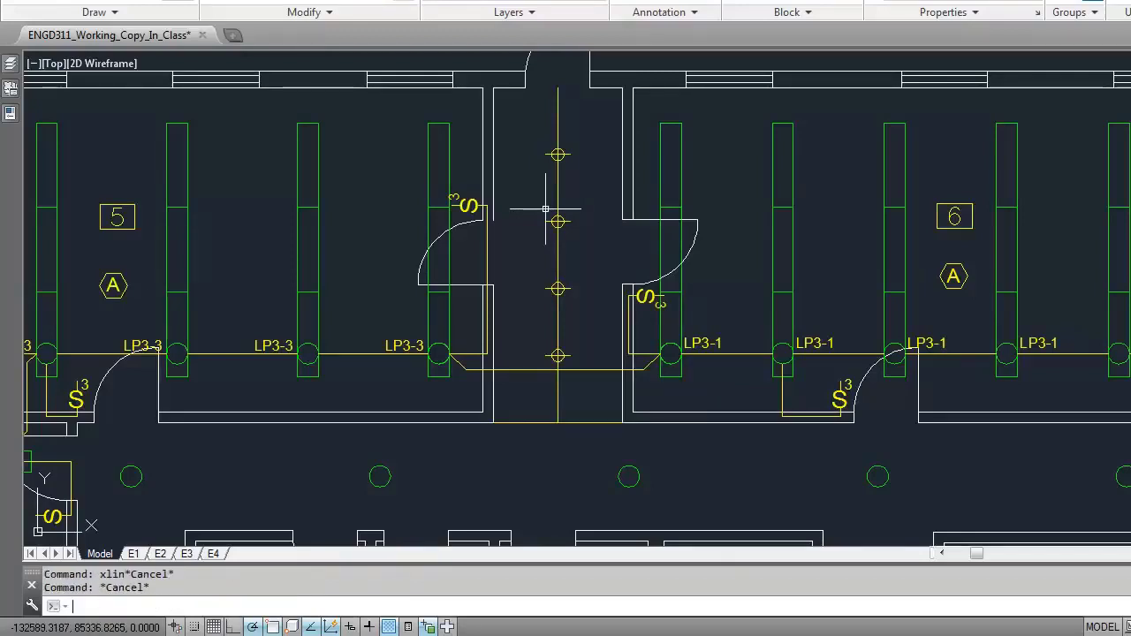
Copy a round corridor luminaire onto the lowest and topmost division points in the passage between rooms 5 and 6.
click(624, 469)
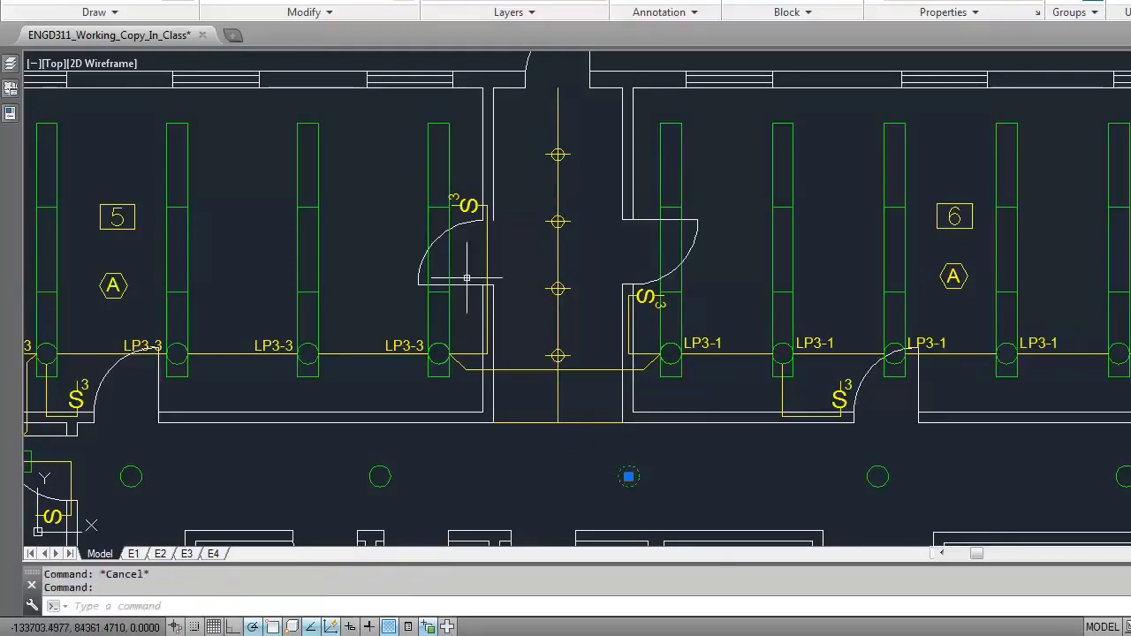
click(240, 4)
click(629, 476)
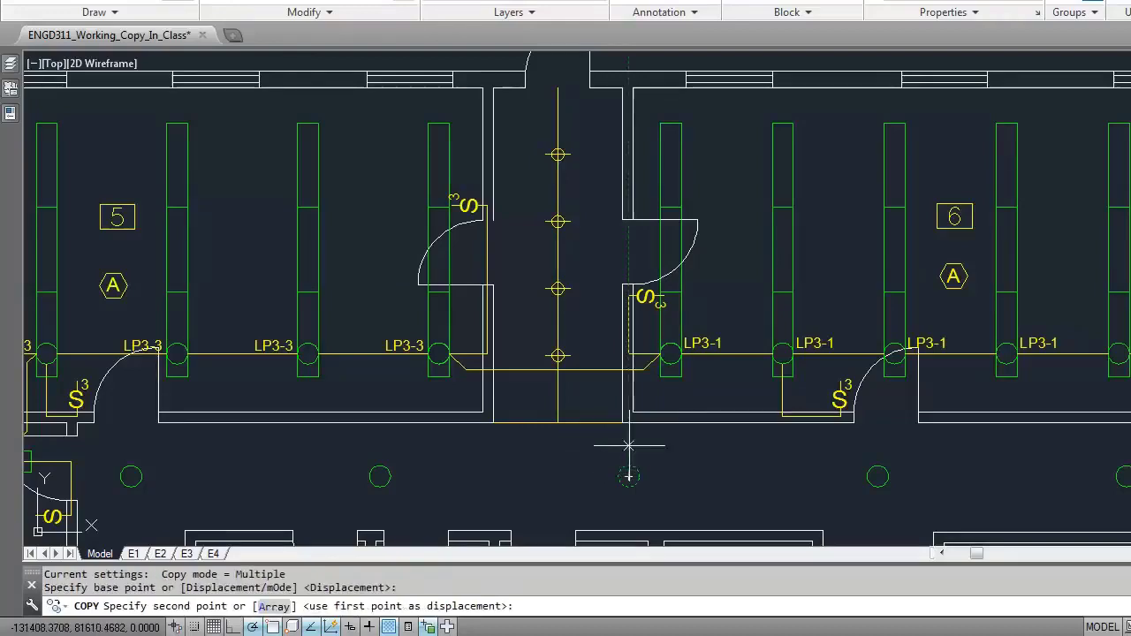
click(557, 356)
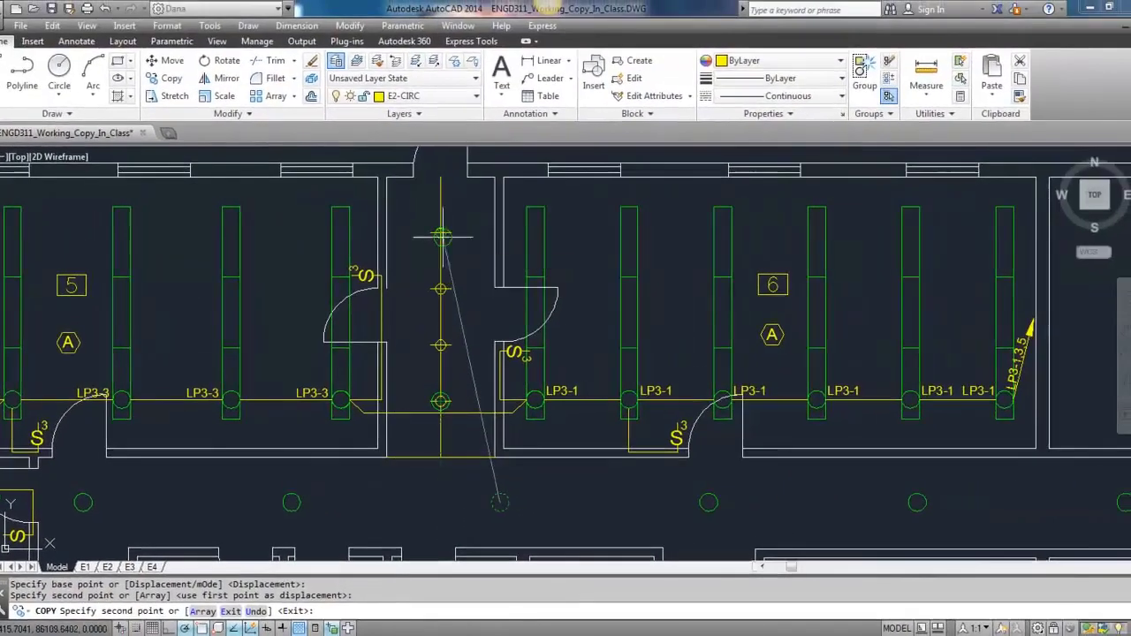
key(Escape)
key(Escape)
Erase the vertical construction line, its division markers and the horizontal opening line in the passage between rooms 5 and 6.
click(462, 370)
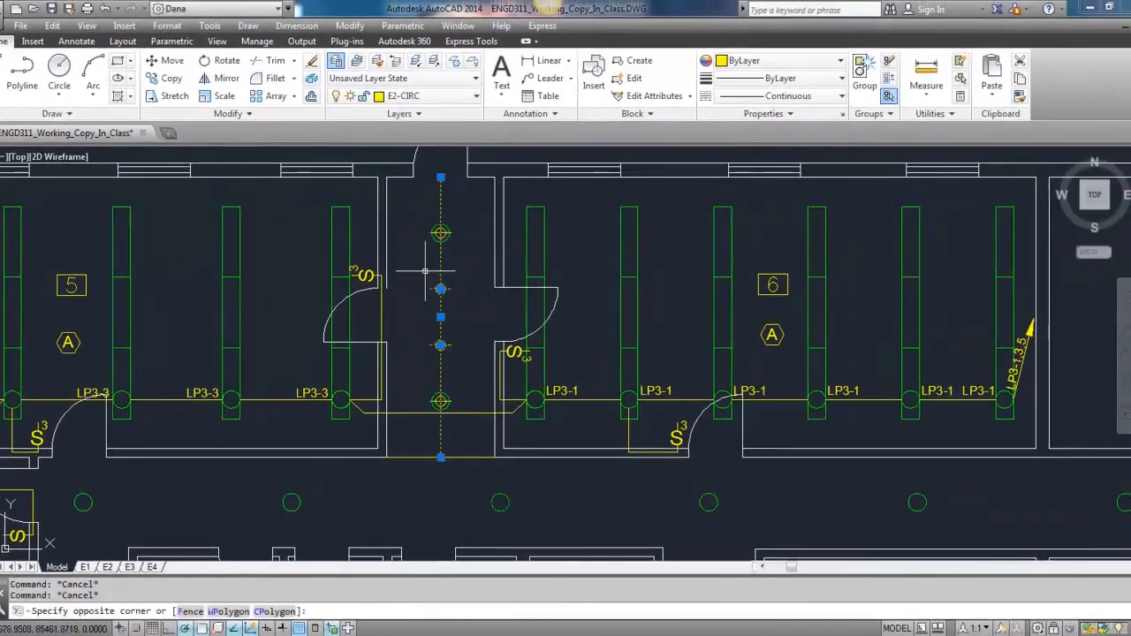
click(397, 247)
key(Delete)
scroll(440, 232, up, 5)
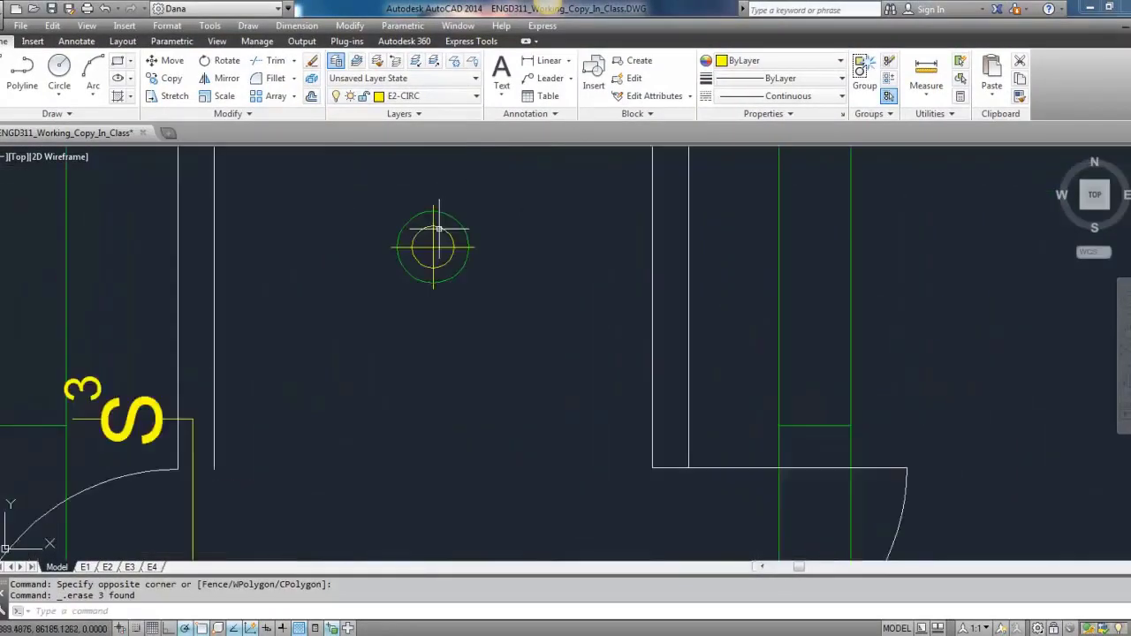
click(436, 216)
key(Delete)
scroll(433, 243, down, 5)
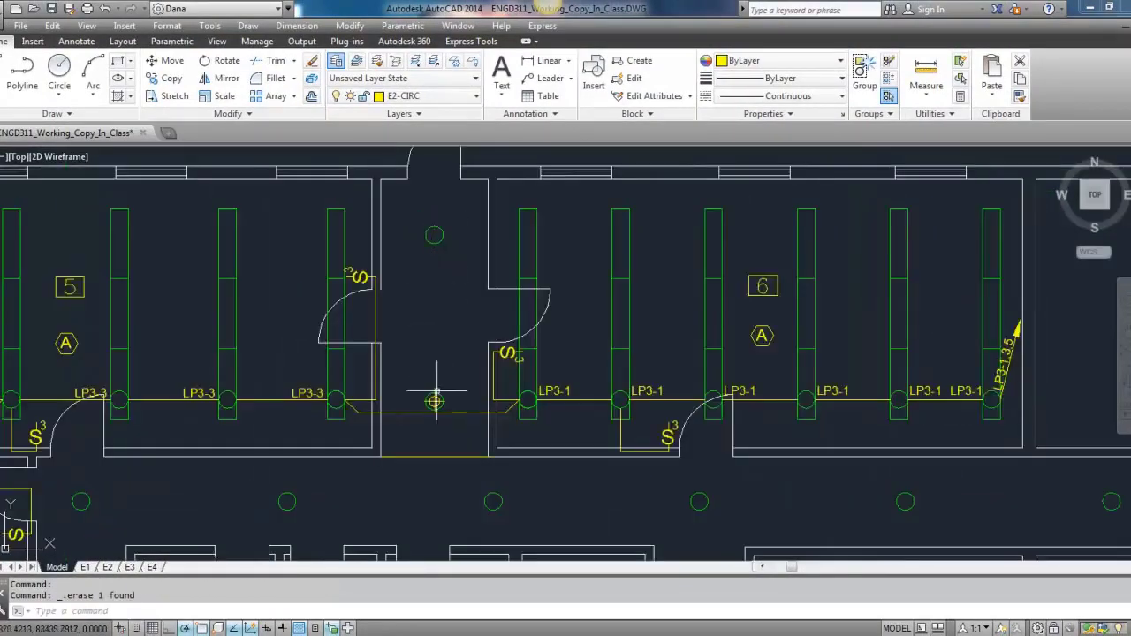
scroll(429, 402, up, 5)
scroll(428, 383, down, 6)
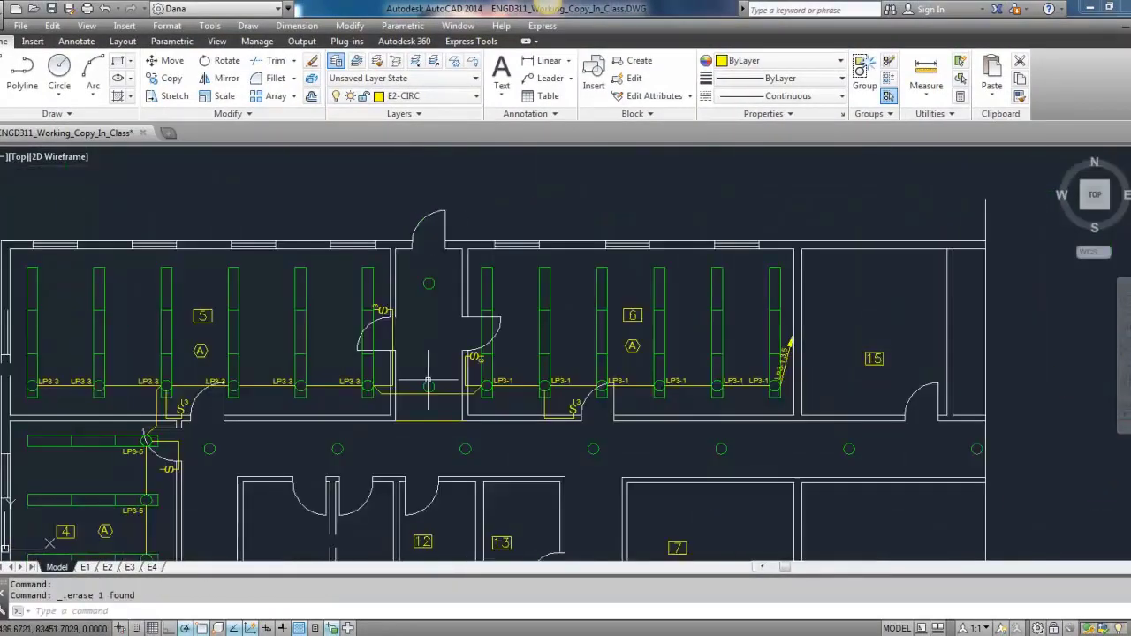
click(425, 417)
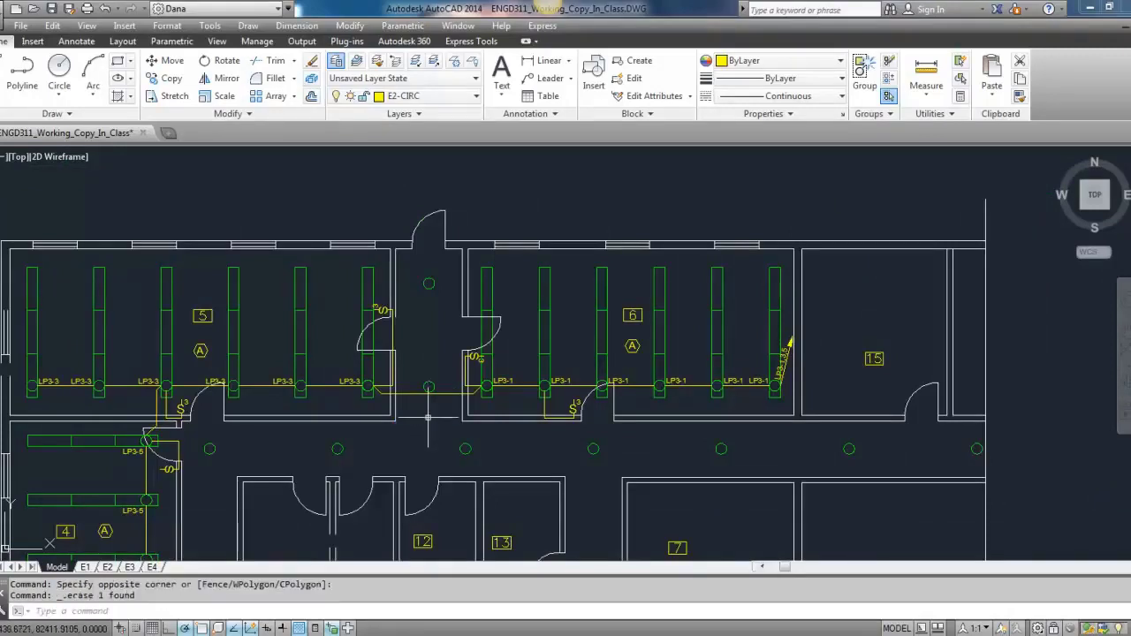
Copy the rectangular luminaire with junction from the symbols beside the plan and paste it into the upper part of room 13.
scroll(419, 372, down, 3)
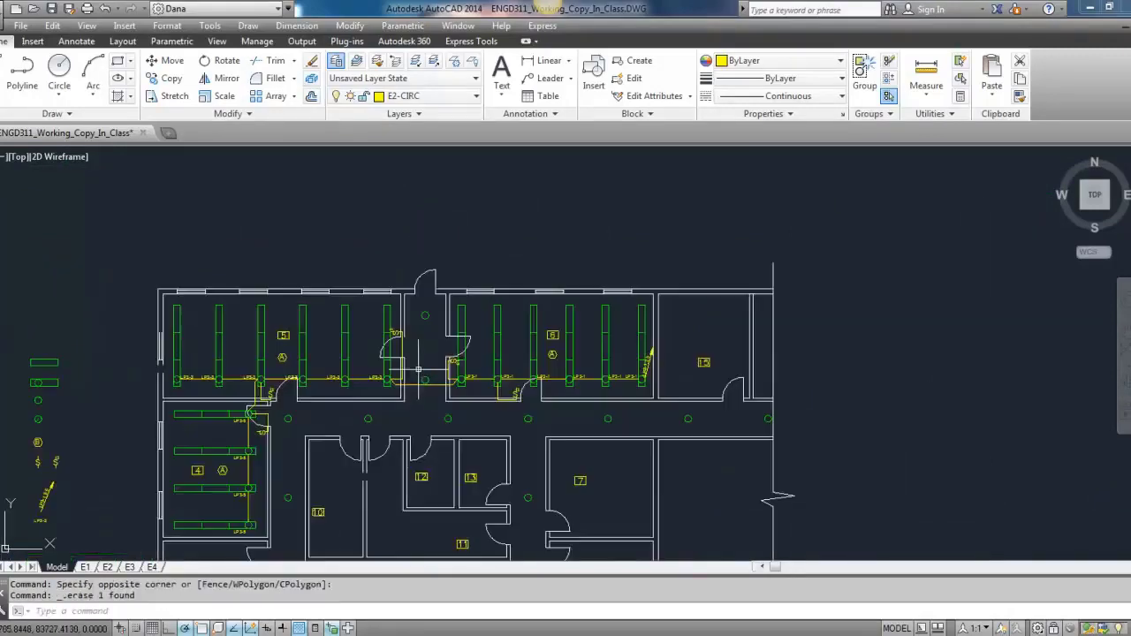
scroll(375, 353, up, 3)
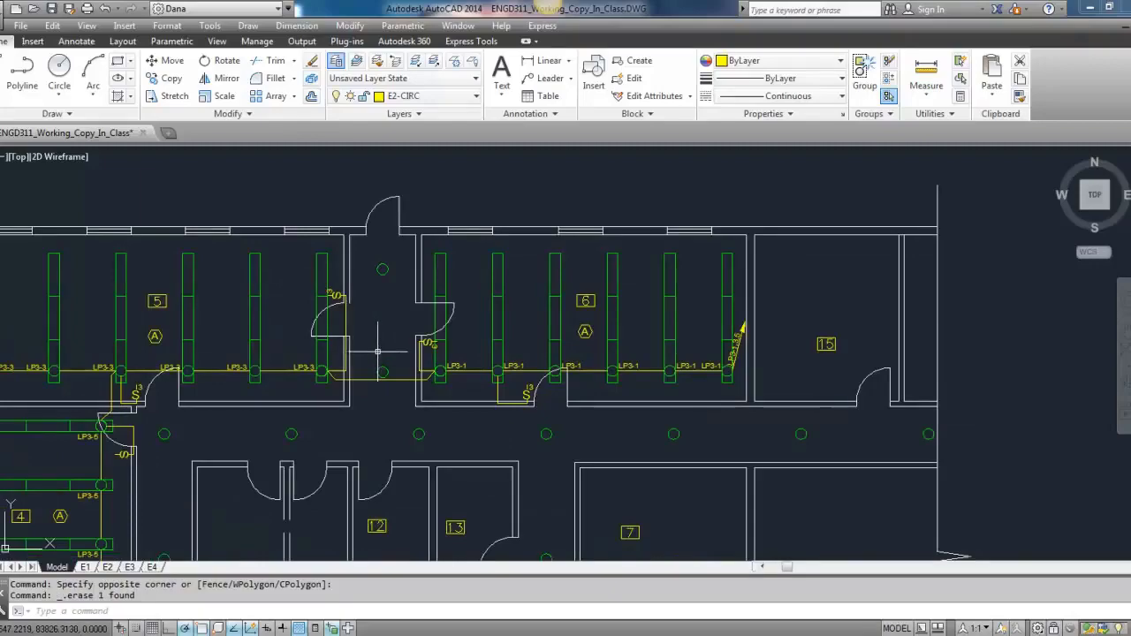
scroll(382, 388, up, 2)
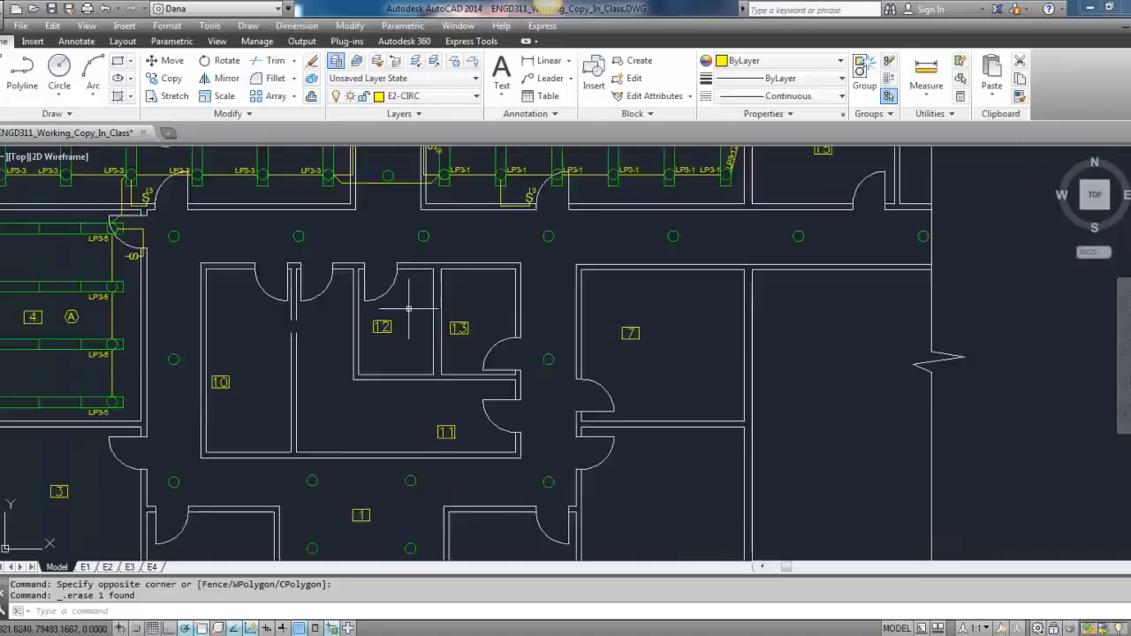
scroll(338, 323, down, 3)
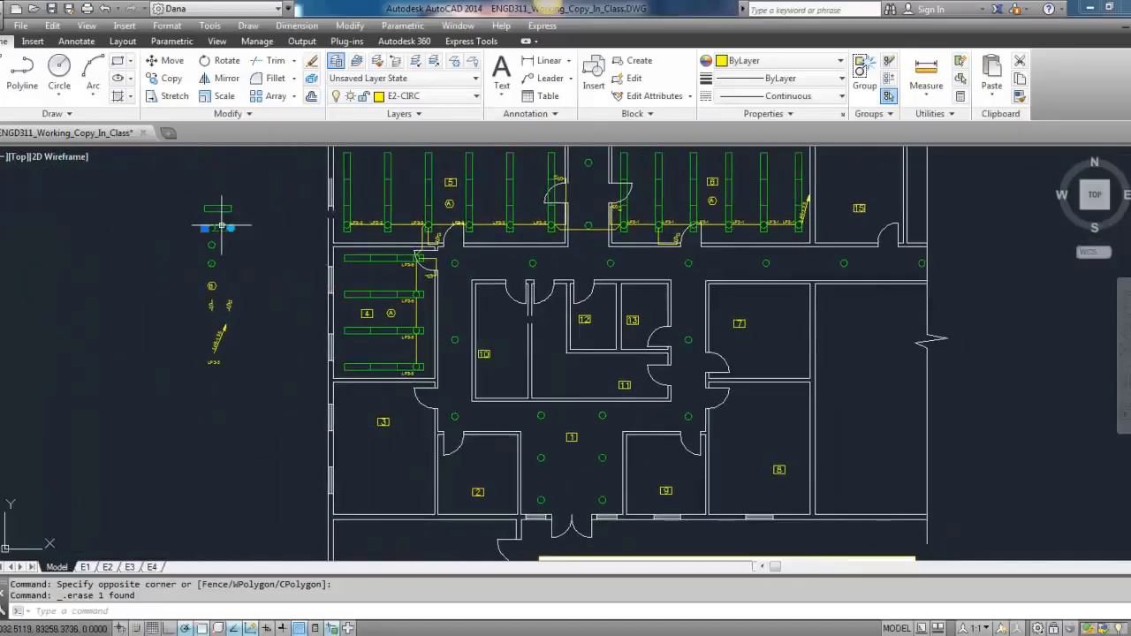
key(ctrl+c)
key(ctrl+v)
scroll(657, 334, up, 6)
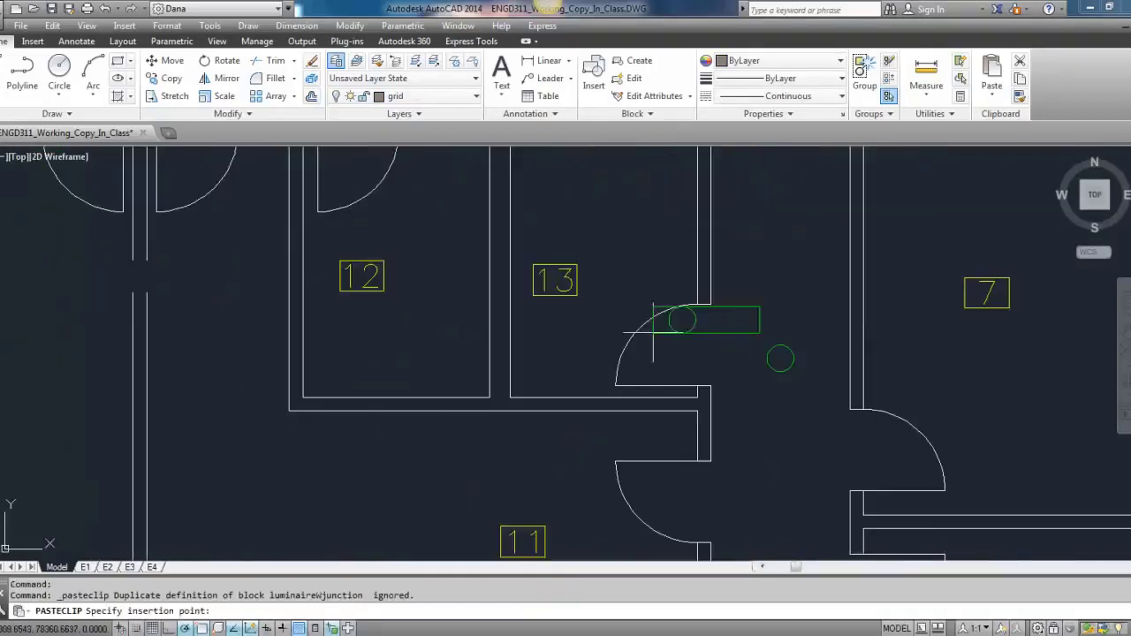
middle_drag(627, 320, 505, 371)
click(429, 262)
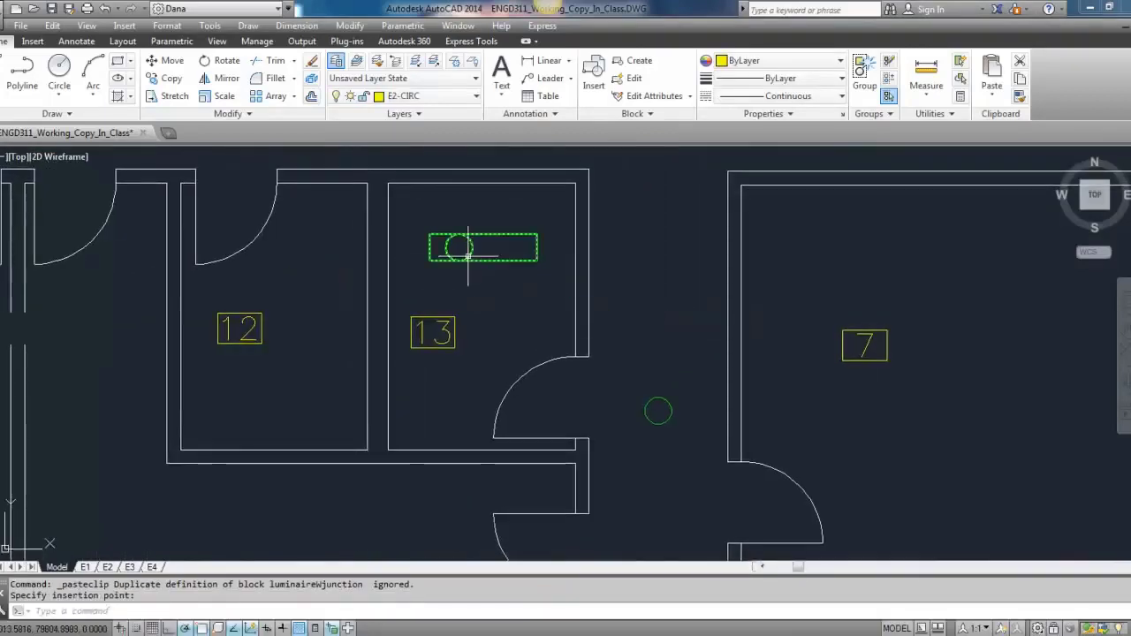
Draw a vertical construction line through room 13 between the midpoints of its upper and lower walls.
text(l)
key(Return)
click(482, 184)
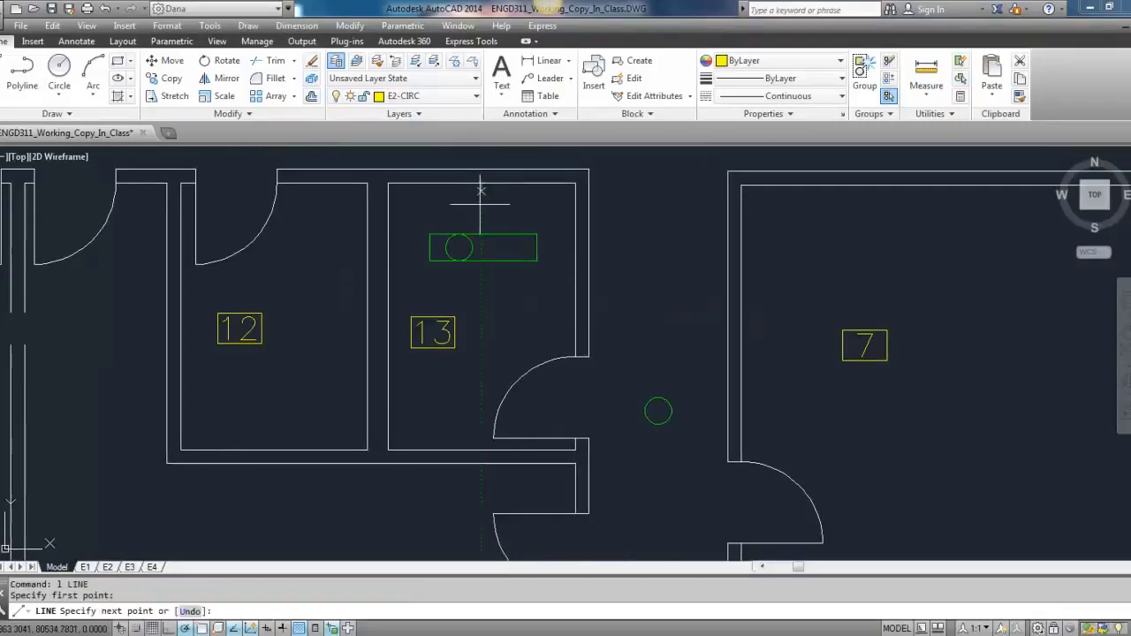
click(482, 451)
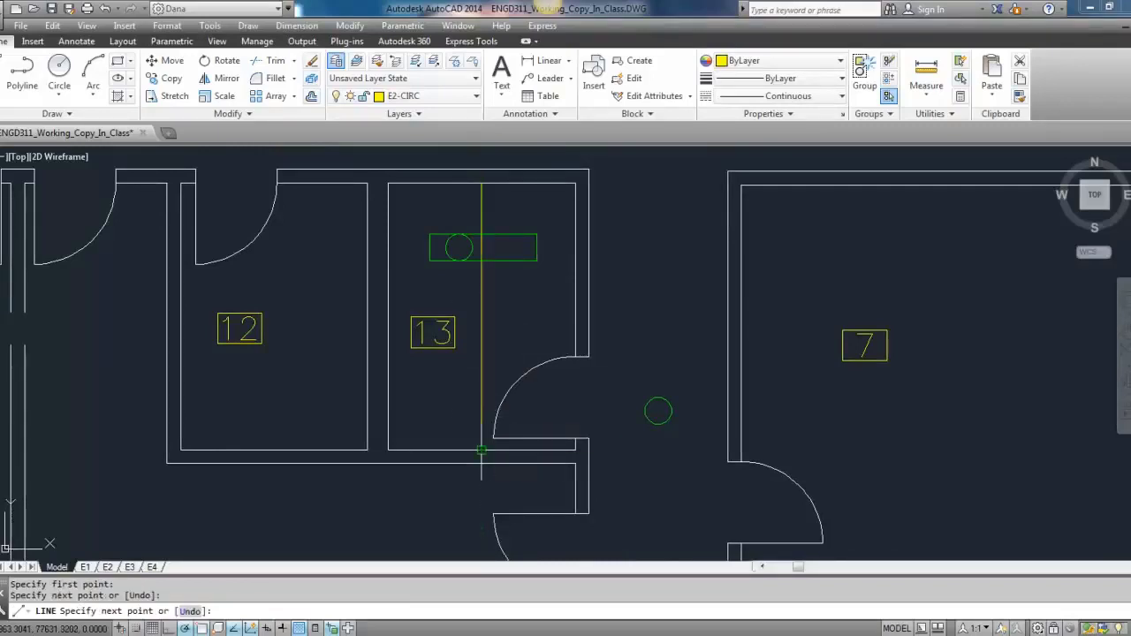
key(Escape)
Draw a vertical construction line in room 12 from the lower wall's midpoint up to the upper wall.
key(space)
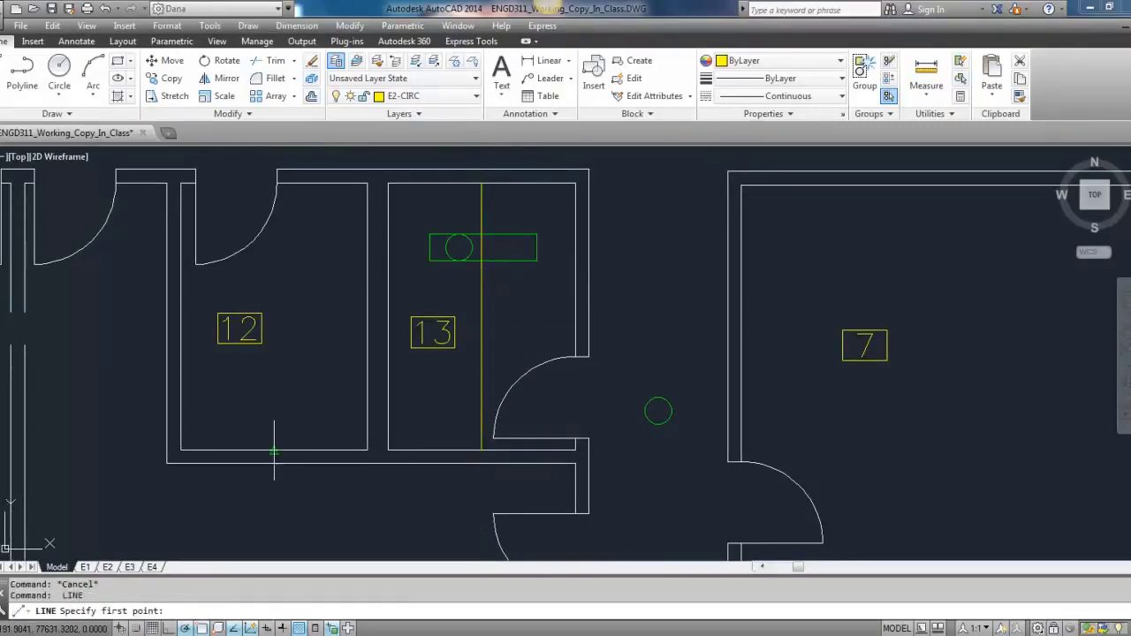
click(274, 449)
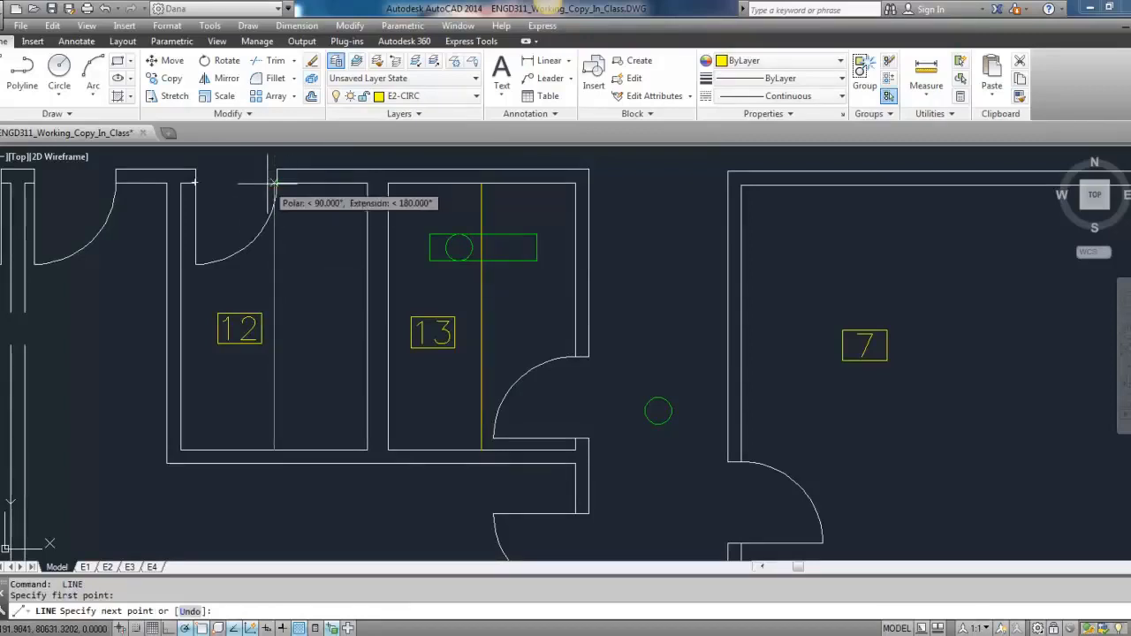
click(274, 184)
key(Escape)
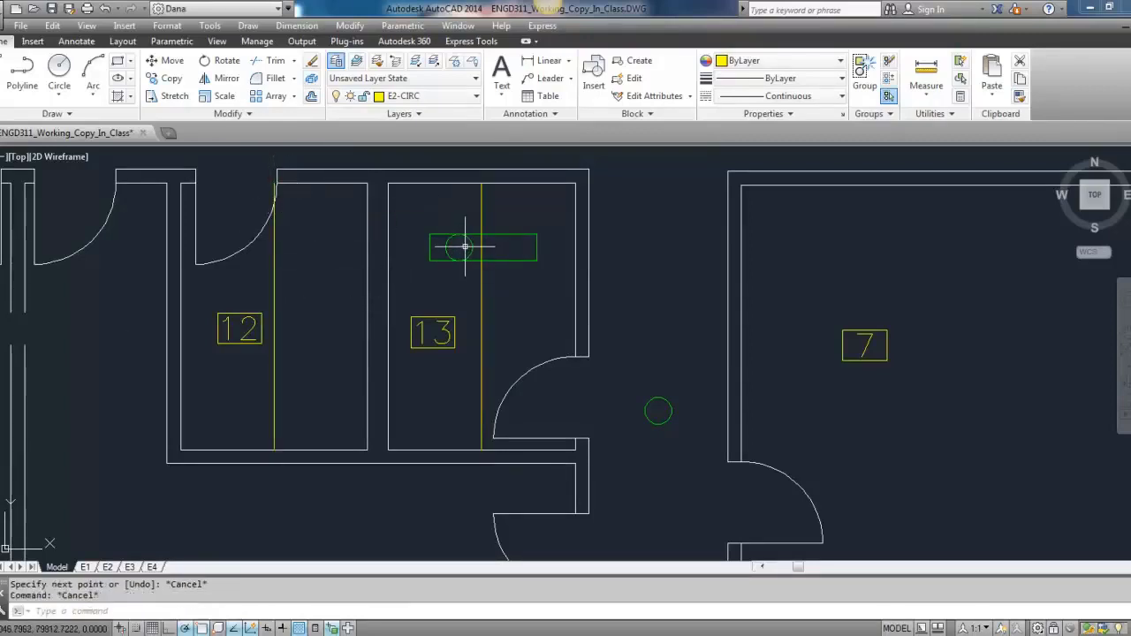
Divide the vertical construction line in room 13 into 5 equal segments.
text(divide)
key(Return)
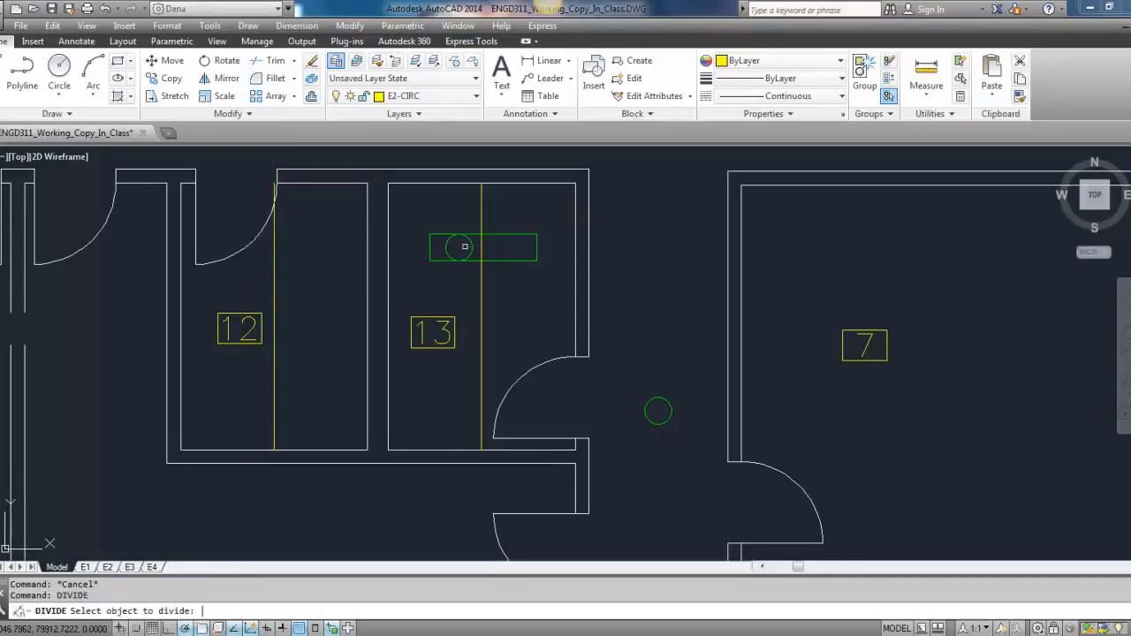
click(482, 298)
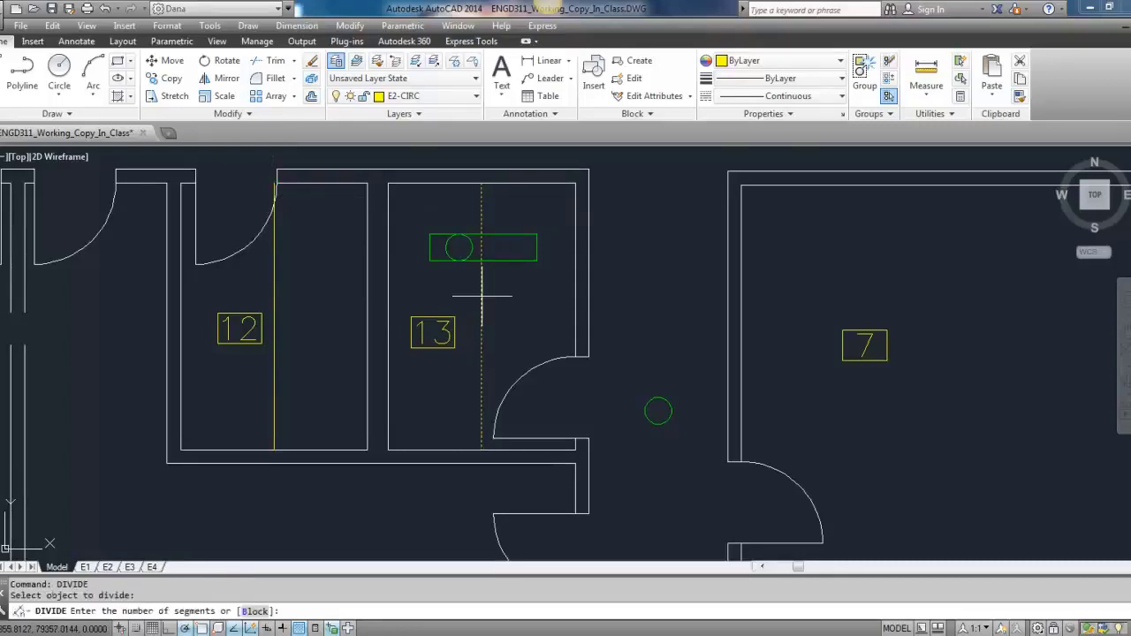
text(5)
key(Return)
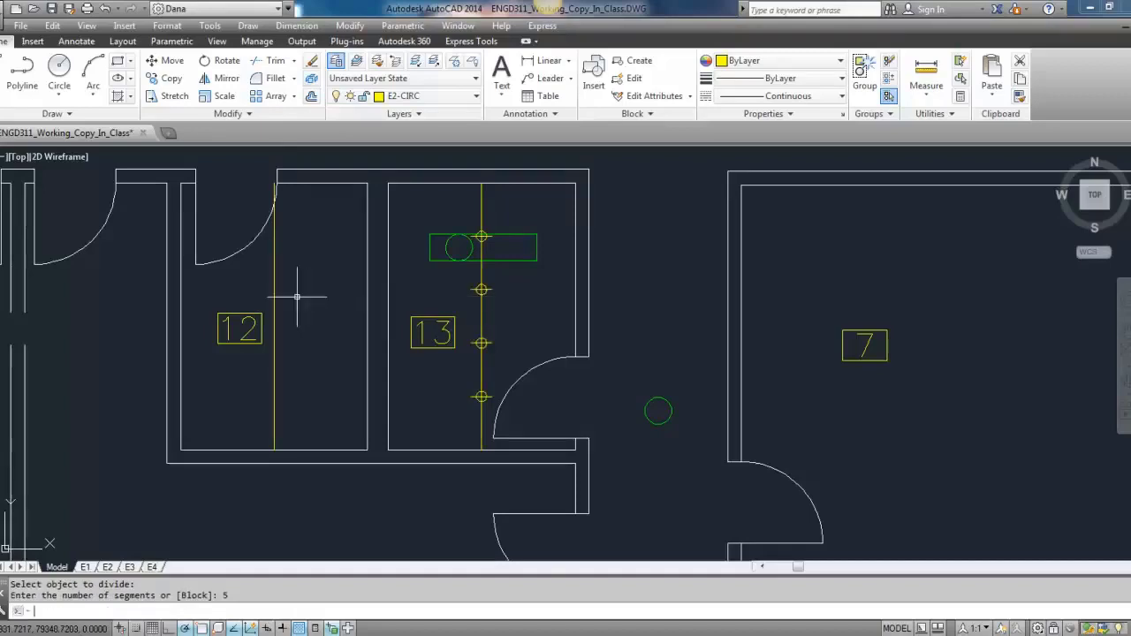
key(Return)
key(Escape)
key(Escape)
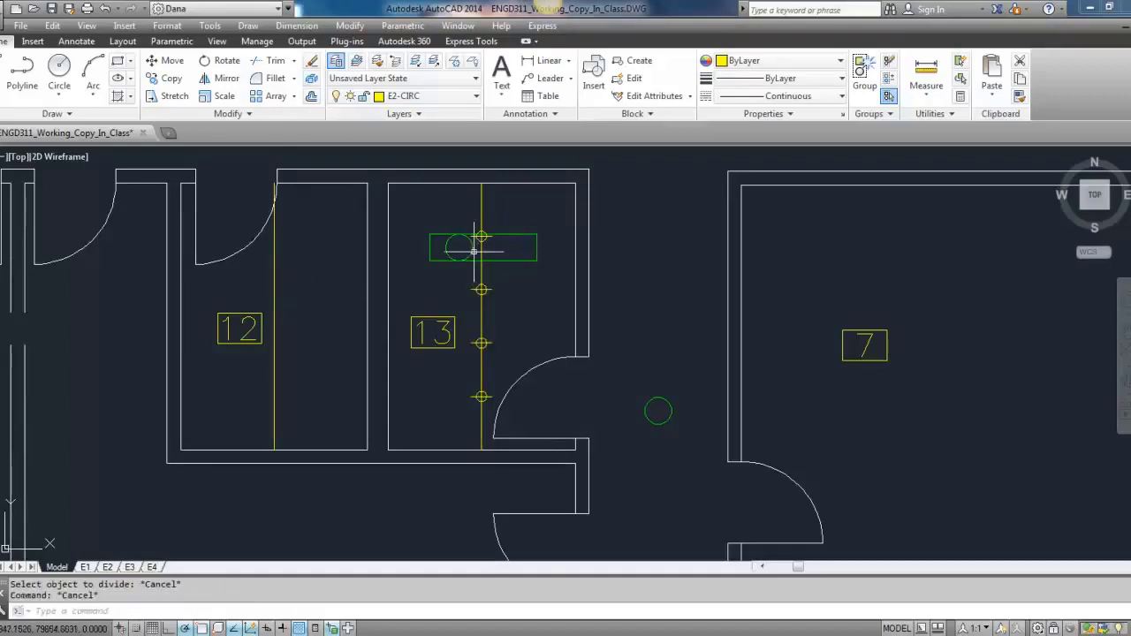
Move the rectangular luminaire in room 13 by its left insertion point onto the topmost division point.
click(513, 238)
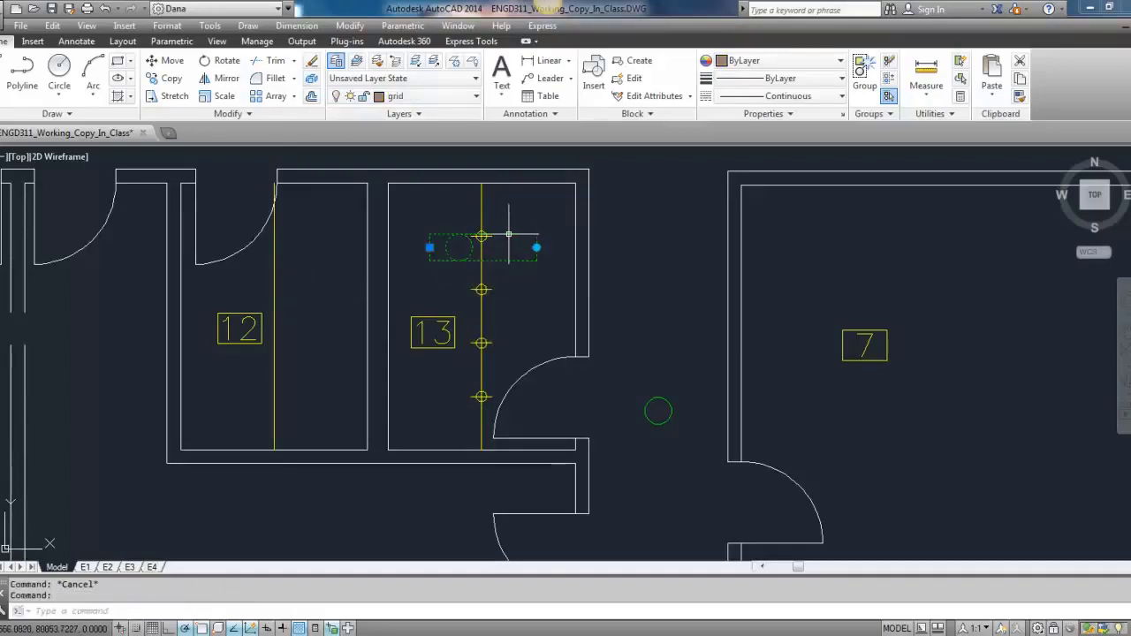
text(m)
key(Return)
click(429, 247)
scroll(480, 235, up, 4)
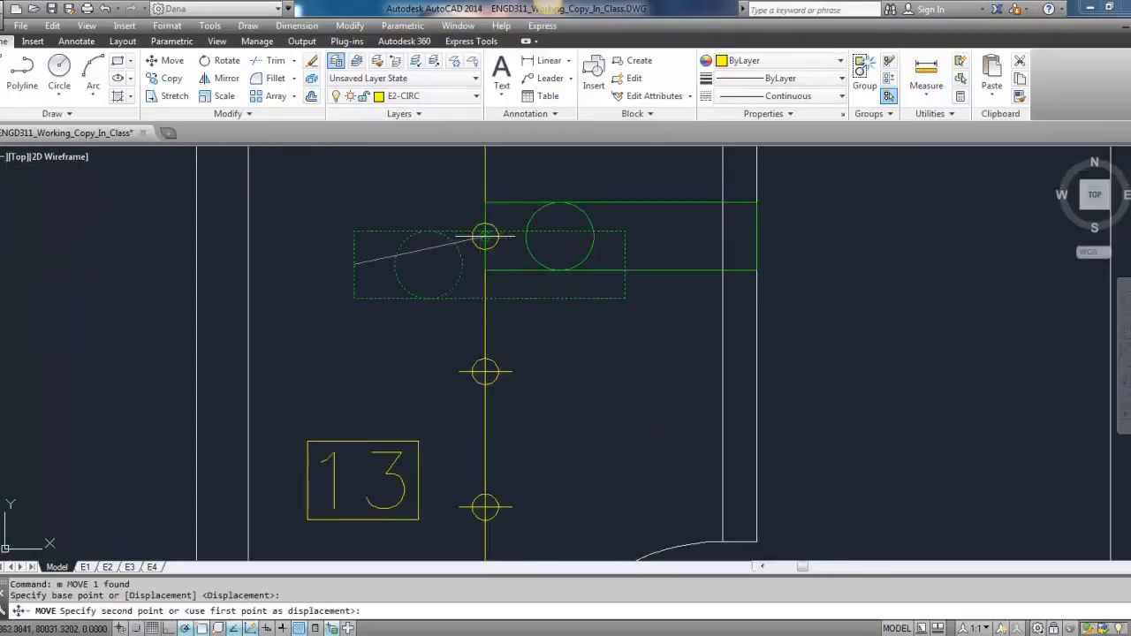
click(485, 236)
Move the luminaire in room 13 horizontally by its upper edge's midpoint to centre it on the vertical construction line.
scroll(479, 257, down, 2)
text(m)
key(Return)
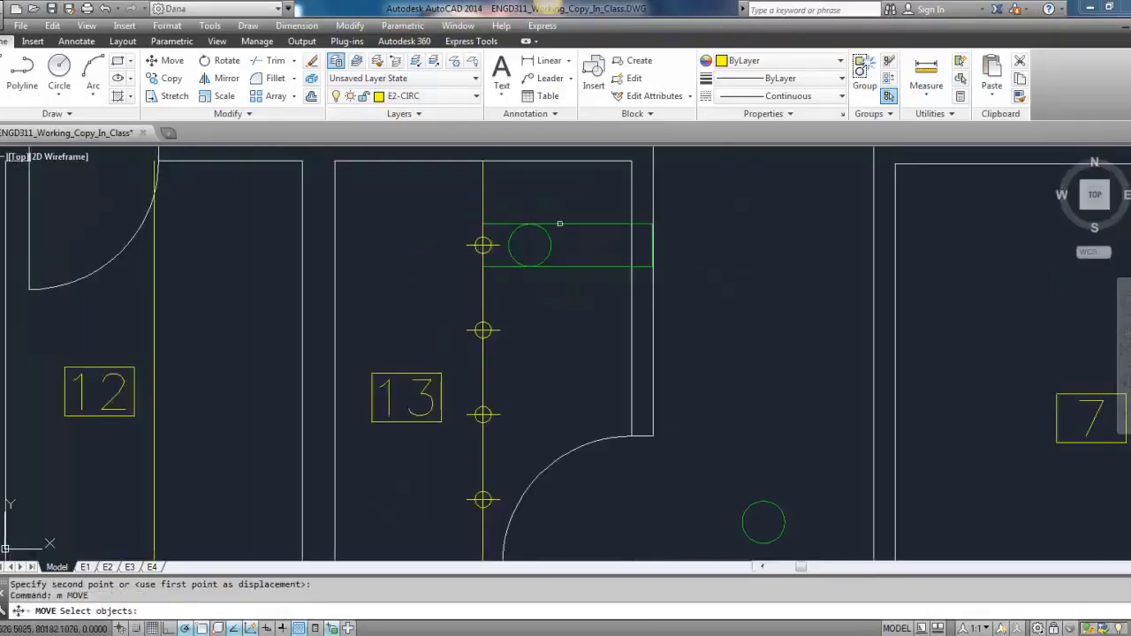
click(583, 221)
key(Return)
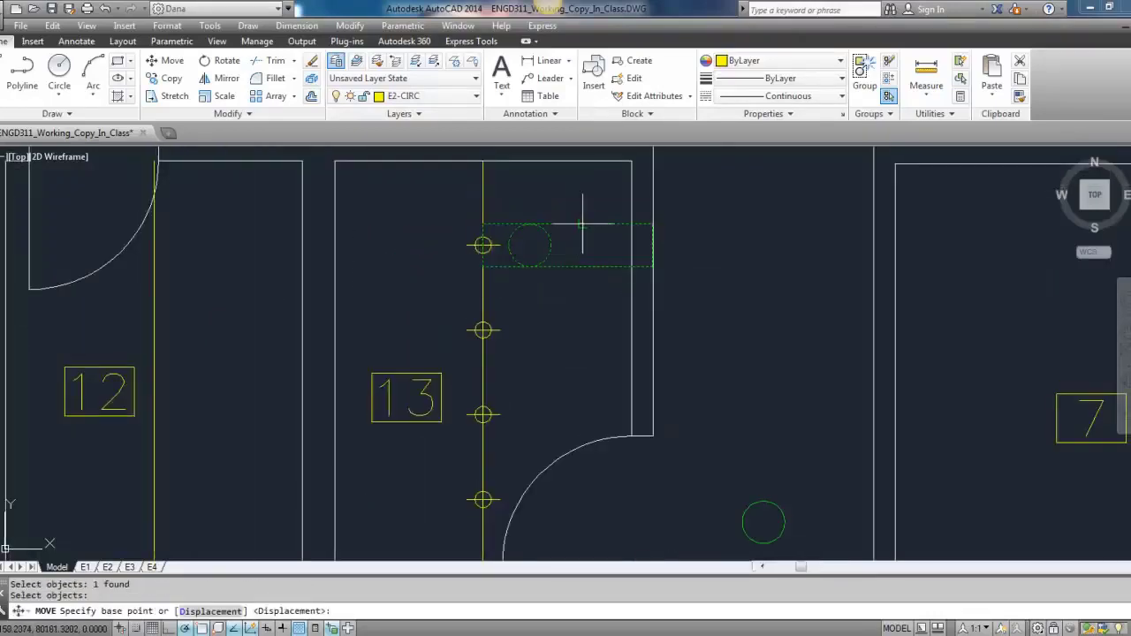
click(568, 223)
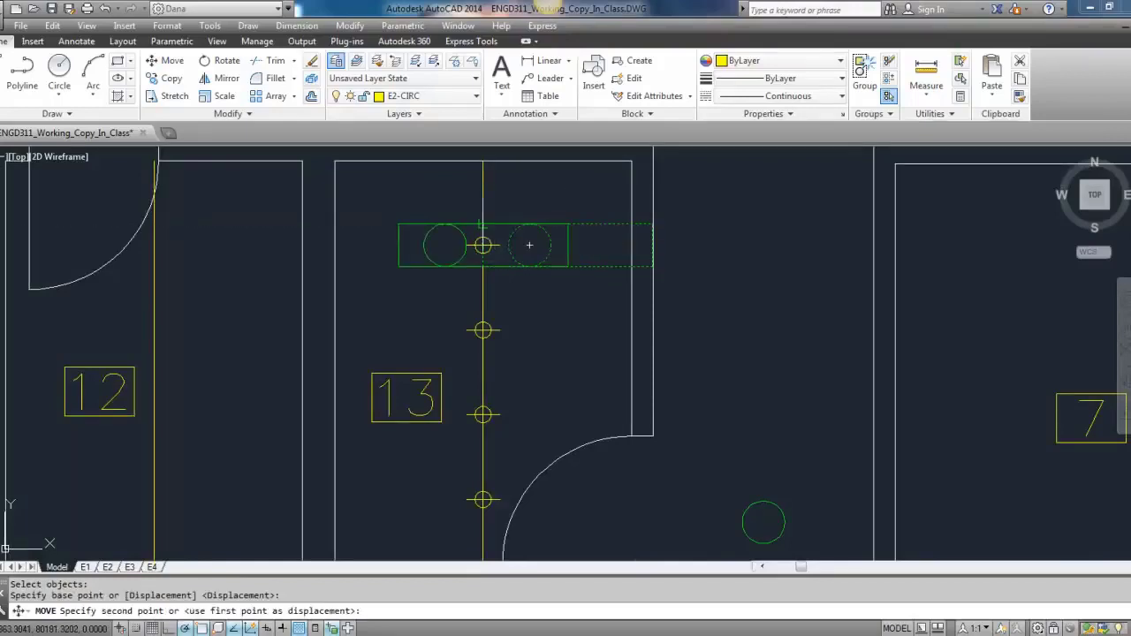
key(Escape)
key(Escape)
scroll(502, 256, down, 2)
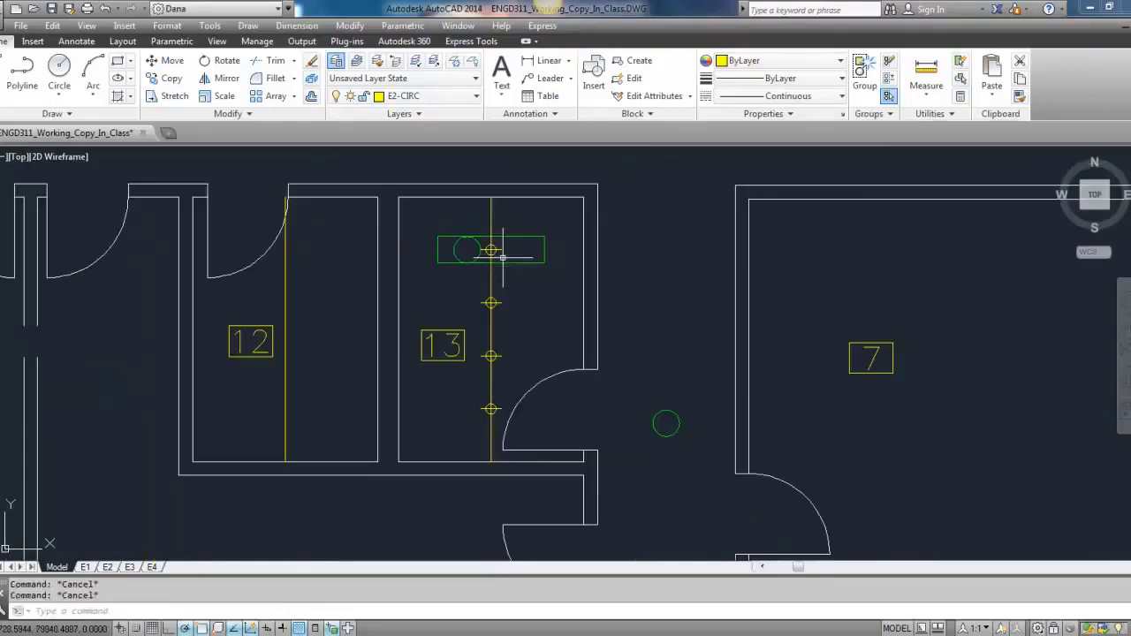
Copy the centred luminaire in room 13 from the topmost division point to the lowest one.
click(504, 263)
click(166, 77)
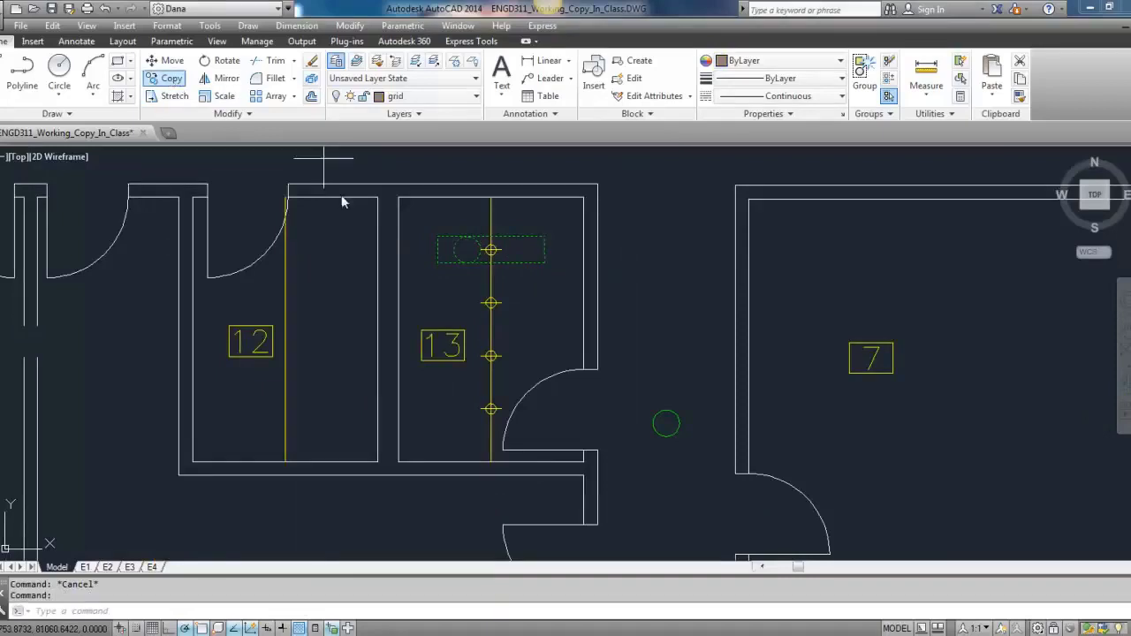
click(491, 250)
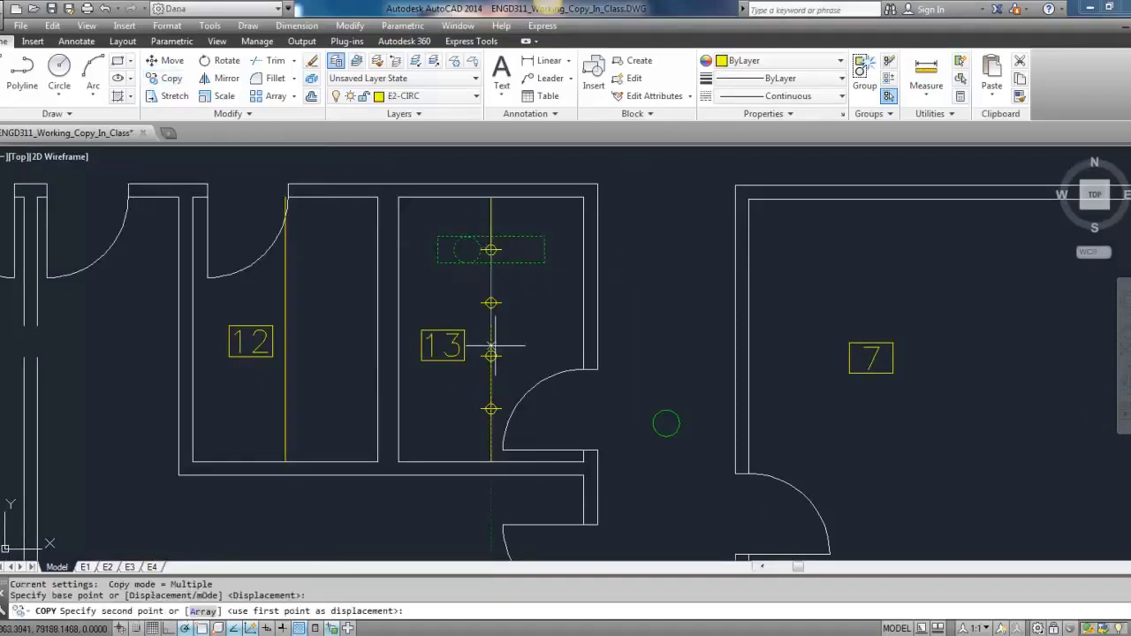
click(491, 409)
key(Escape)
Erase the vertical construction line and all division markers in room 13.
click(511, 375)
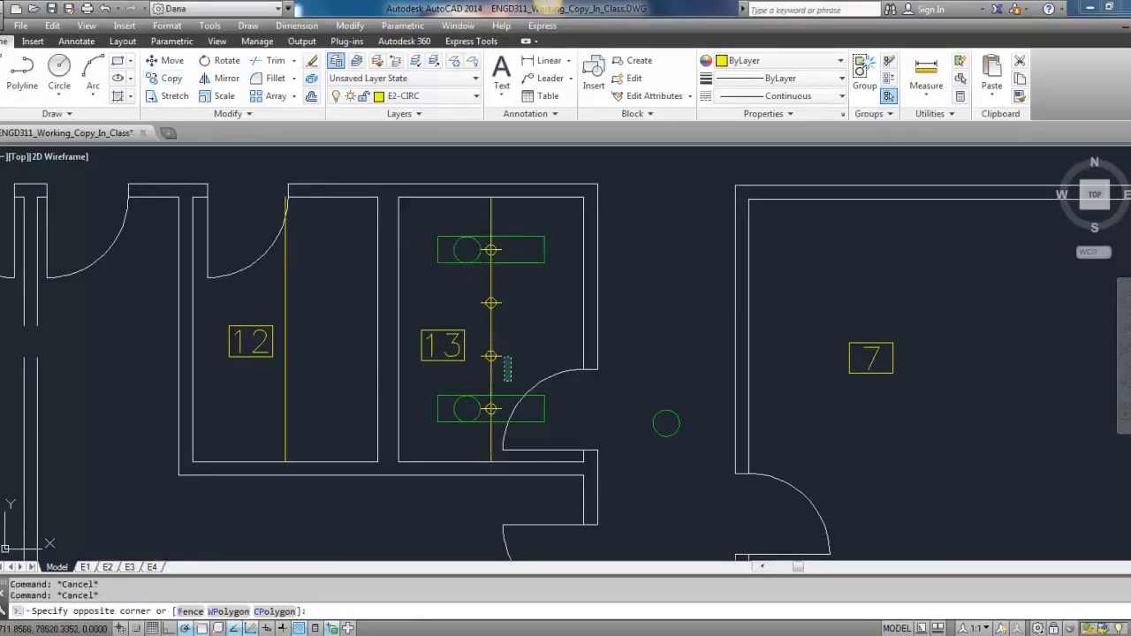
click(477, 287)
key(Delete)
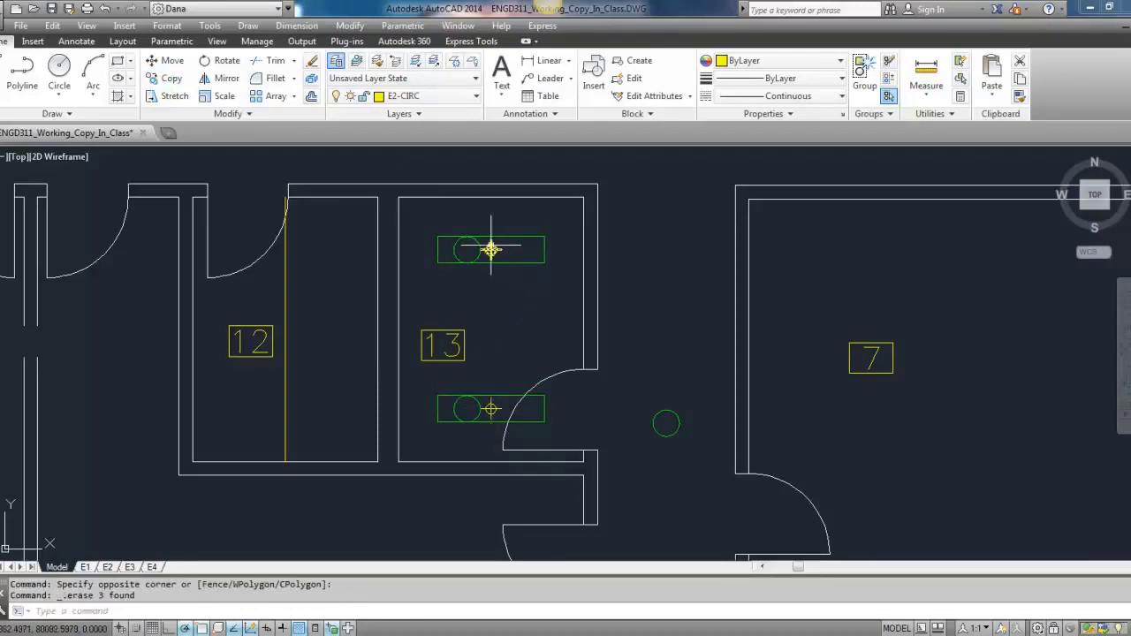
click(492, 251)
key(Delete)
Copy both room 13 luminaires into room 12, from the midpoint of room 13's upper wall to the upper end of room 12's construction line.
scroll(469, 338, down, 2)
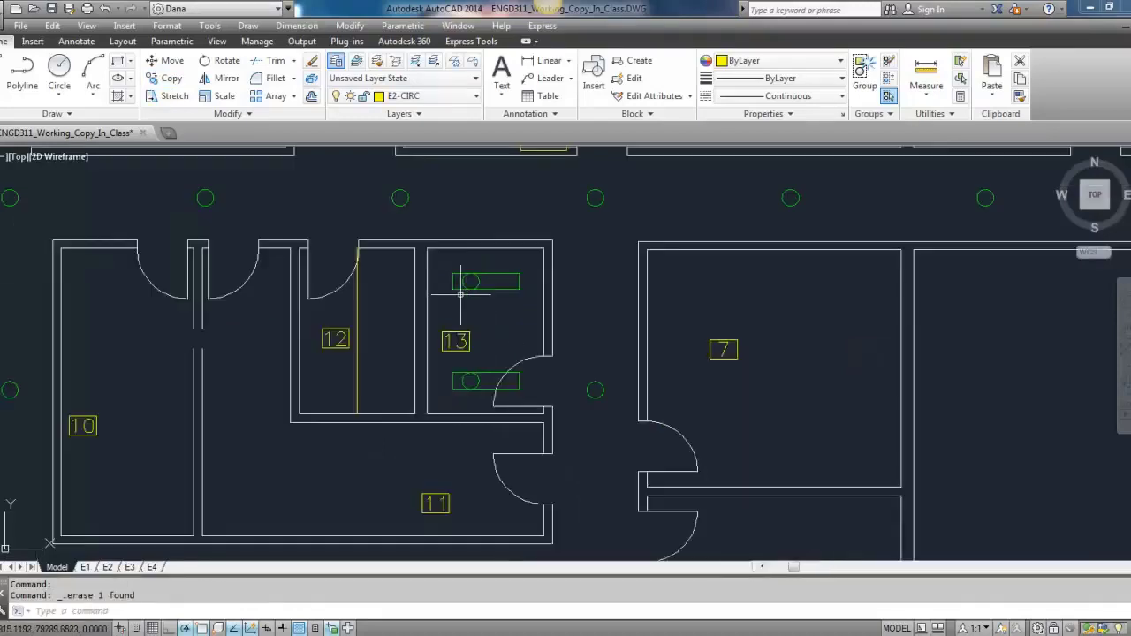
click(453, 262)
click(526, 298)
click(520, 389)
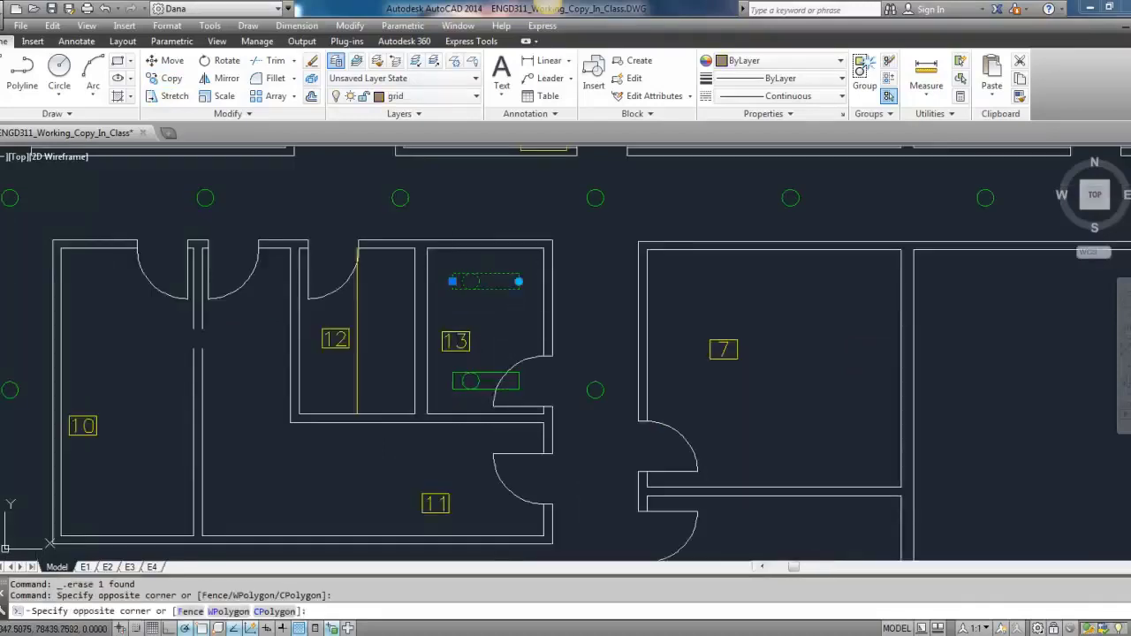
click(451, 371)
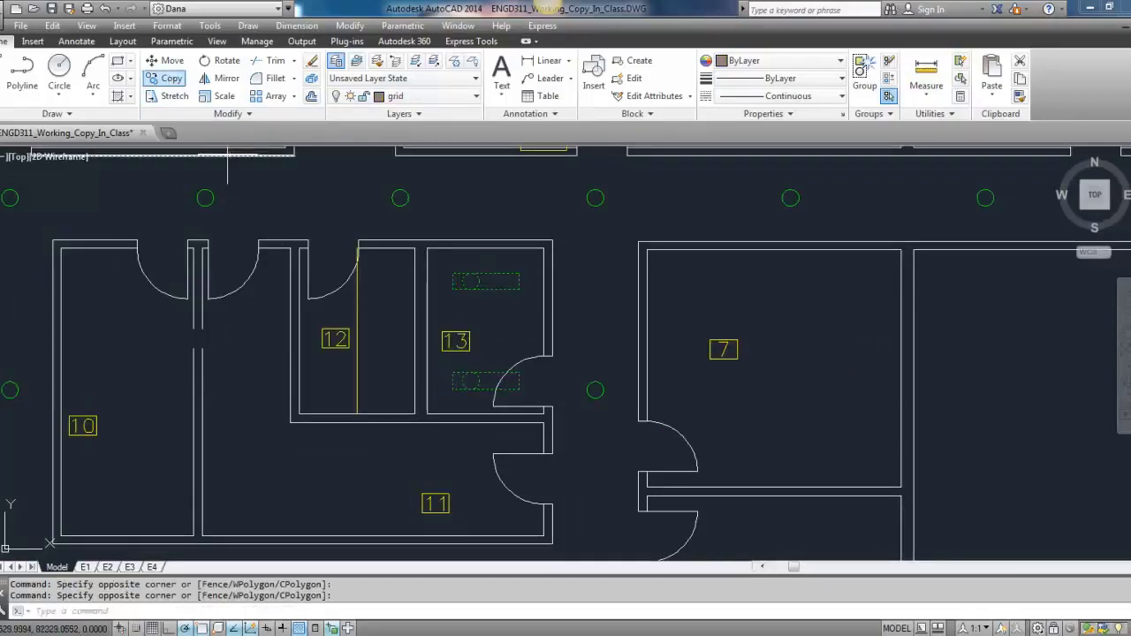
click(170, 78)
click(485, 249)
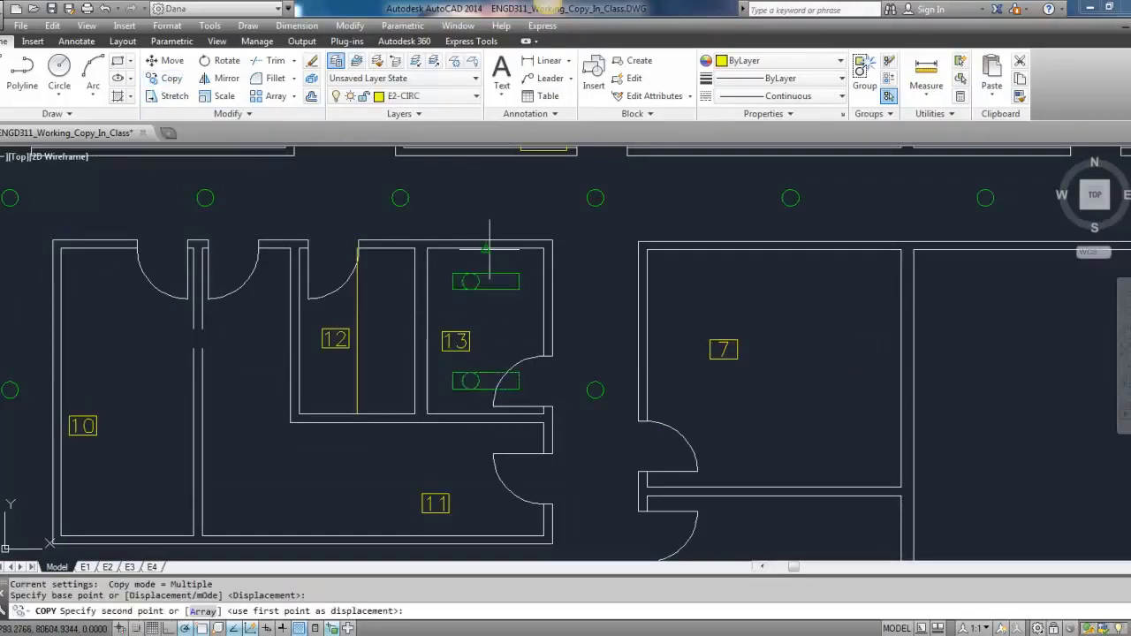
click(357, 248)
key(Escape)
Erase the vertical construction line in room 12.
click(357, 297)
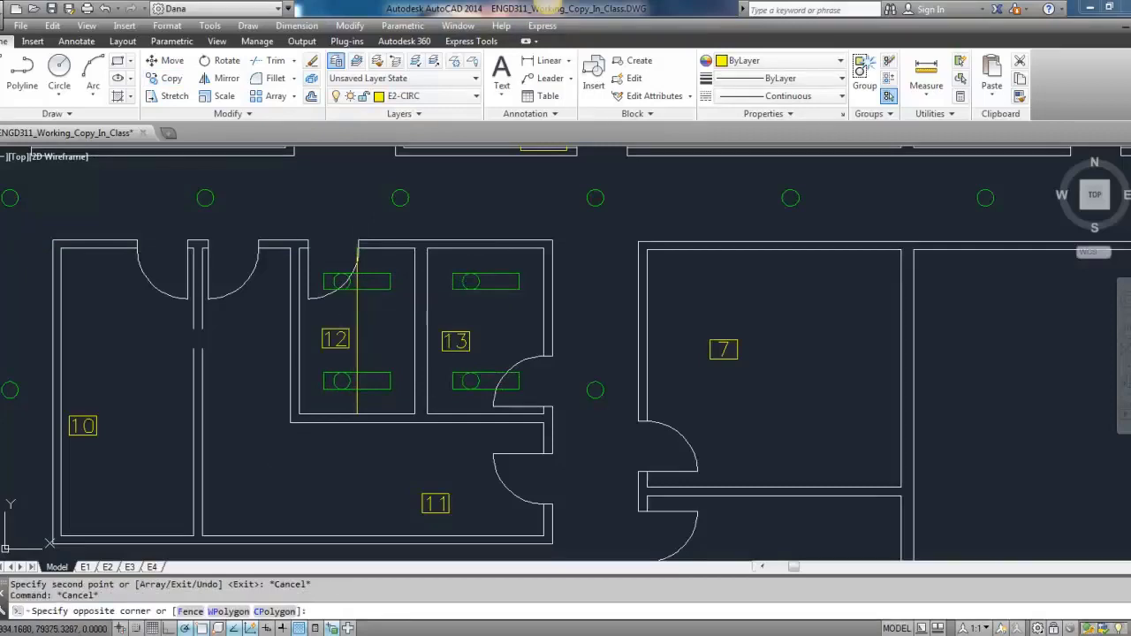
click(365, 305)
key(Delete)
scroll(366, 314, down, 3)
scroll(366, 320, up, 5)
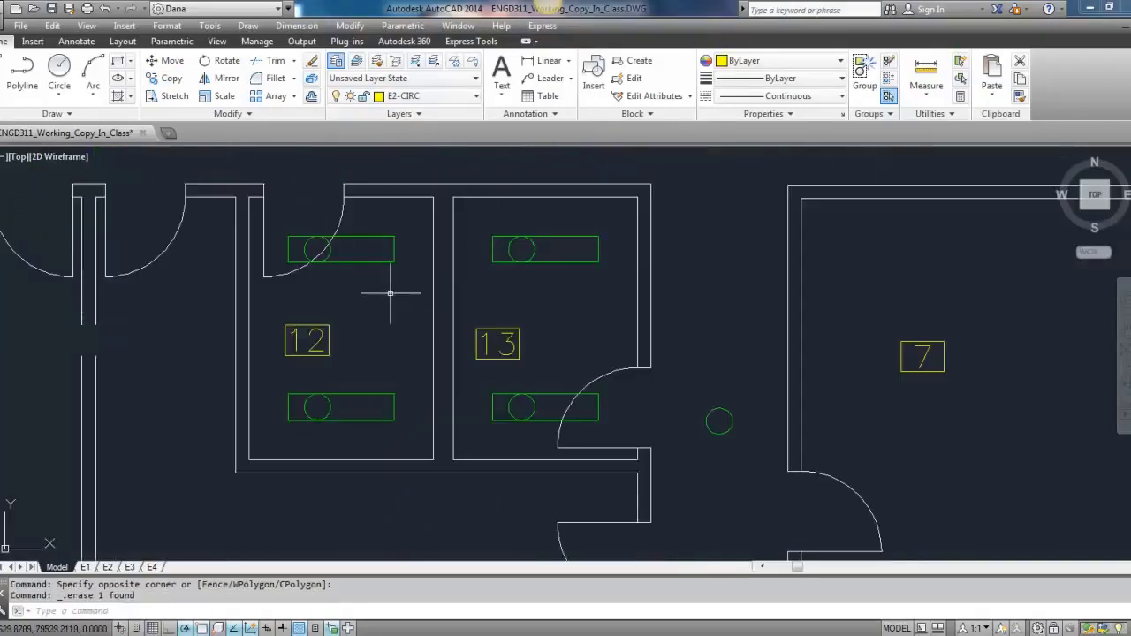
Paste a copy of the legend's luminaire type hexagon beside the room 12 label and set its attribute value to A.
scroll(390, 293, down, 2)
scroll(391, 320, down, 2)
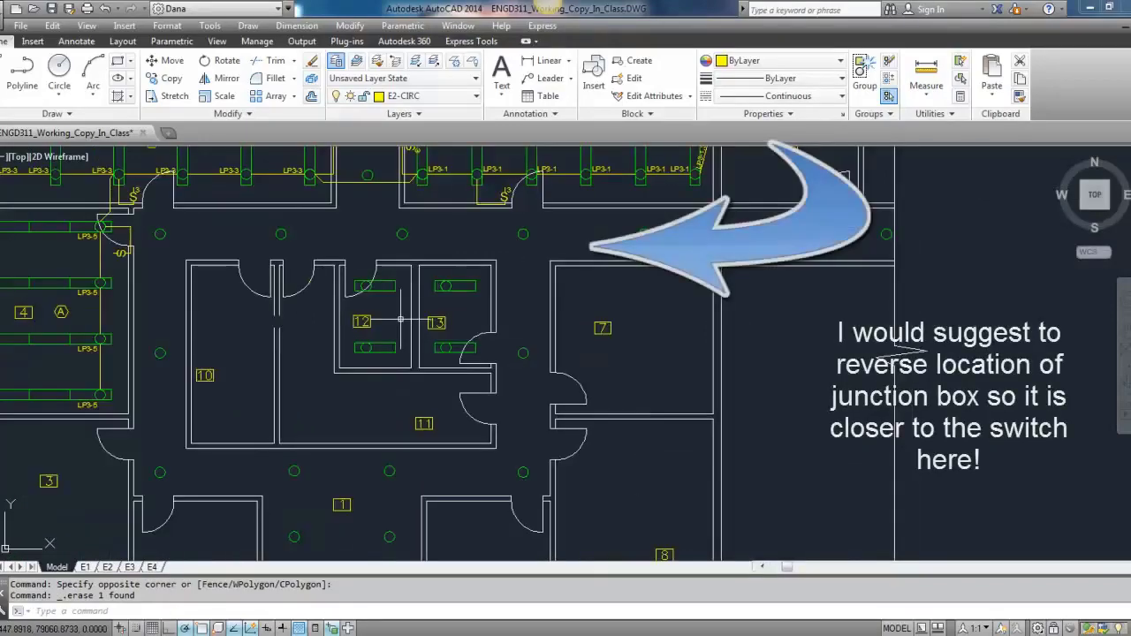
scroll(401, 319, down, 2)
middle_drag(380, 321, 516, 268)
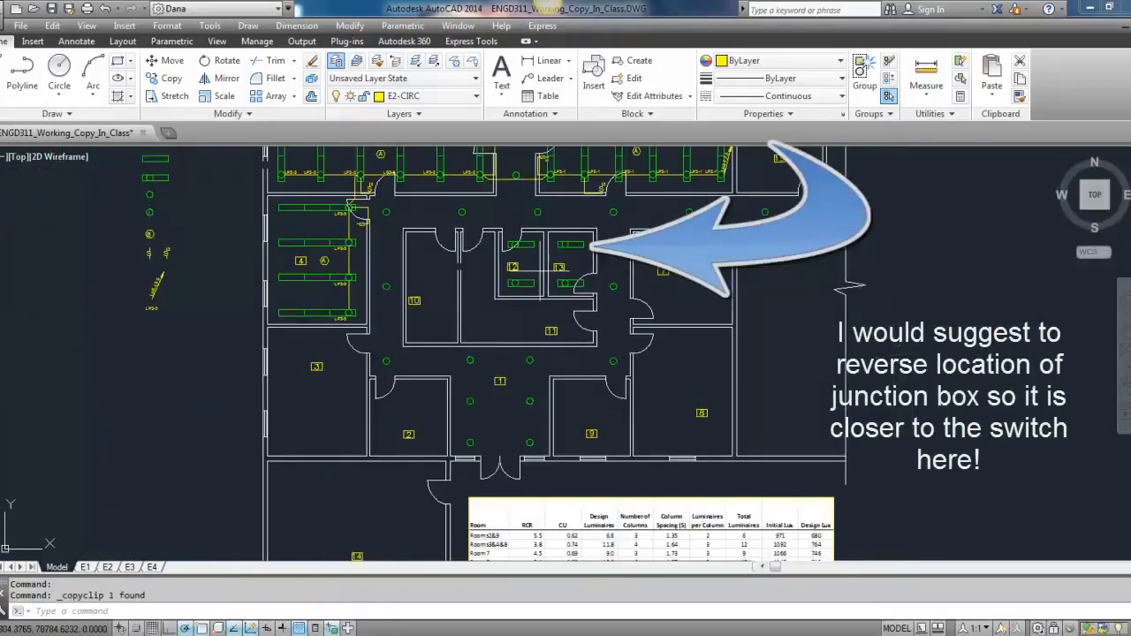
key(ctrl+v)
scroll(562, 244, up, 8)
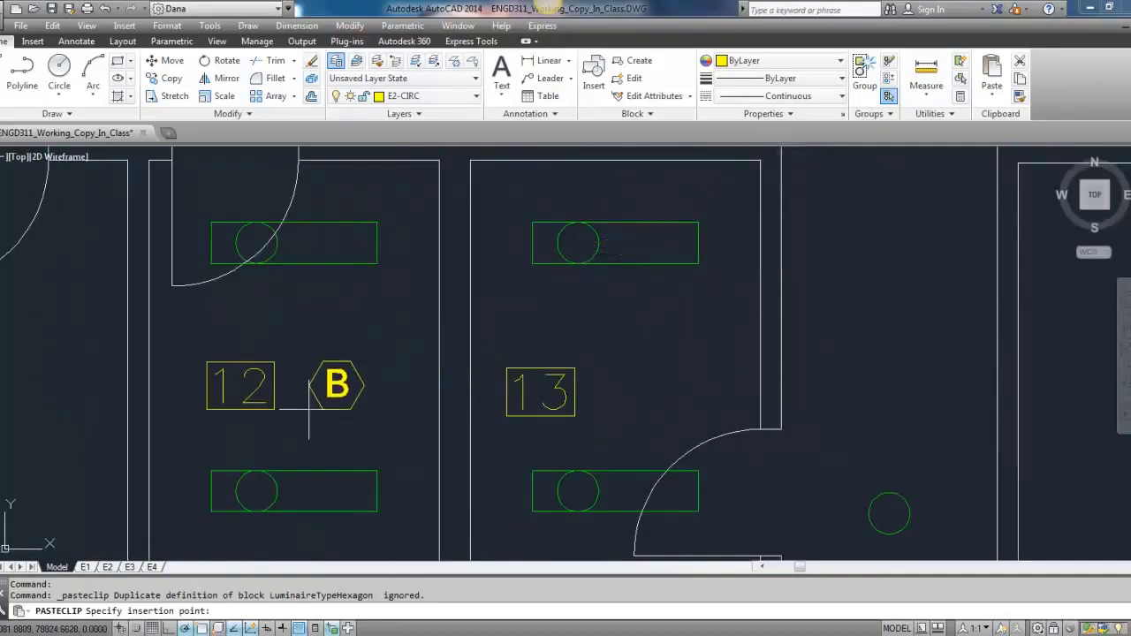
click(308, 411)
double_click(334, 386)
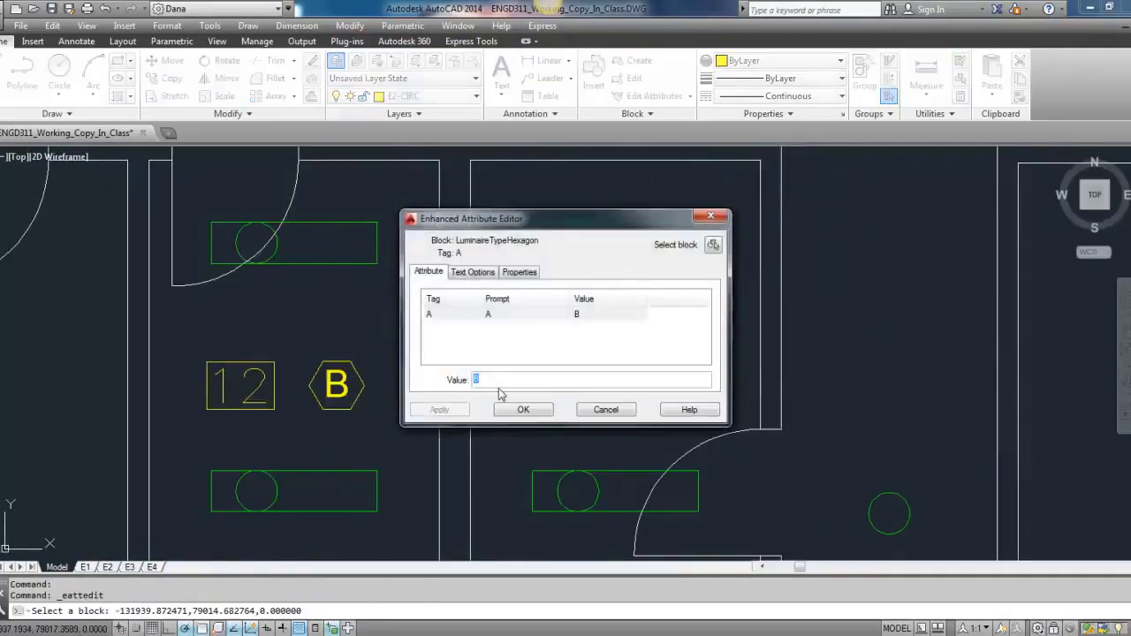
text(A)
click(520, 410)
Copy the A hexagon from room 12 to room 13, using the upper-right corners of the room number boxes as reference points.
click(356, 378)
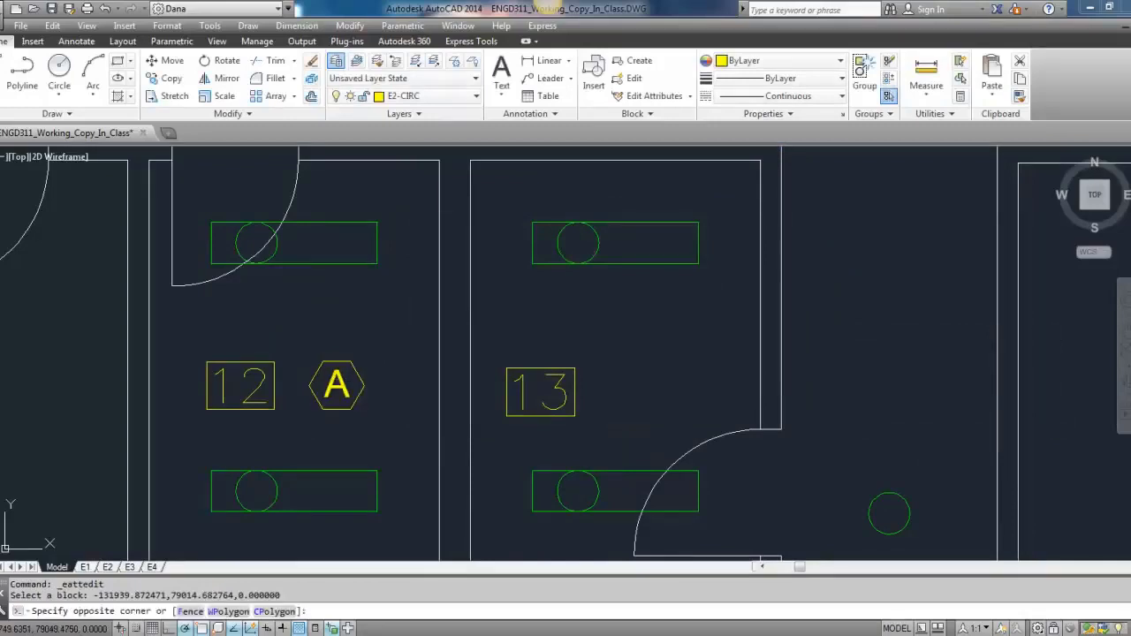
click(300, 329)
click(168, 78)
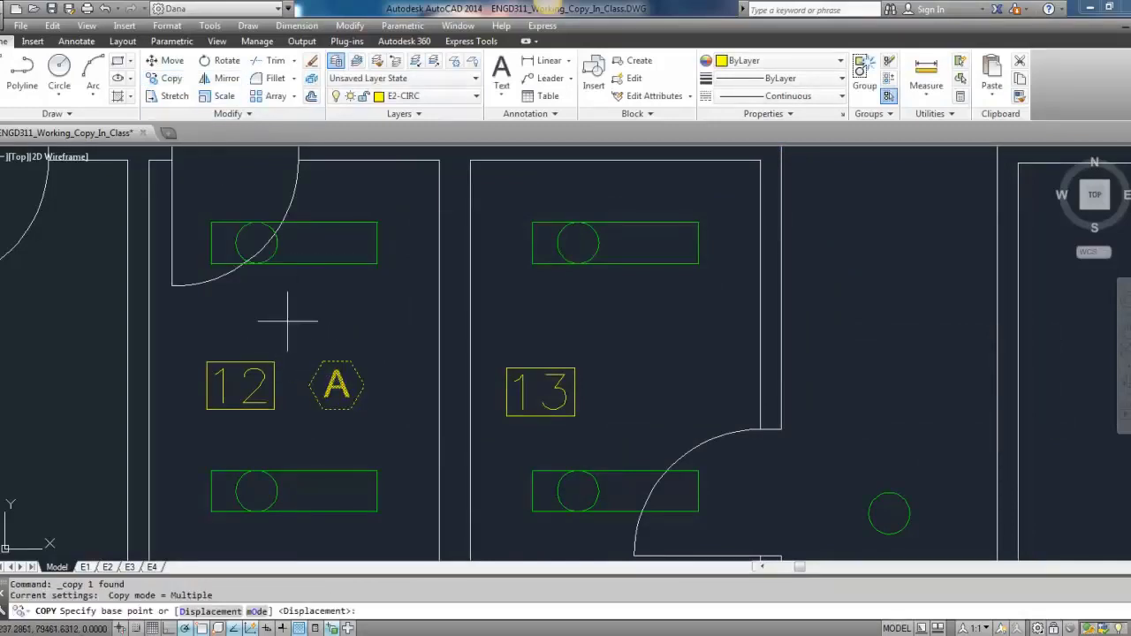
click(274, 361)
click(574, 367)
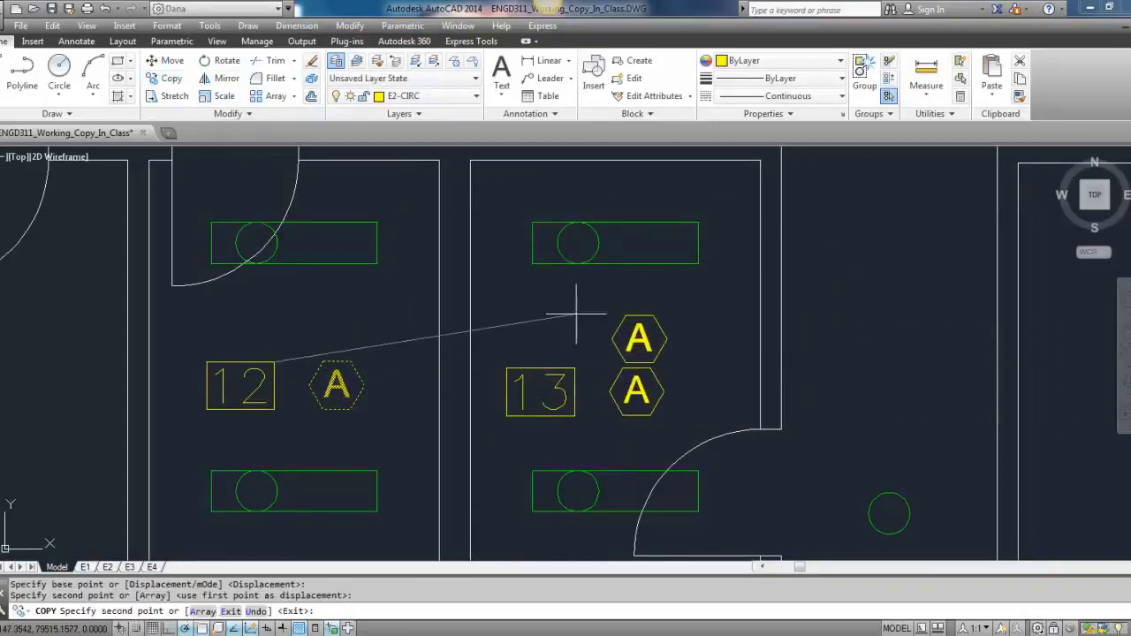
key(Escape)
scroll(508, 353, down, 5)
scroll(508, 354, up, 4)
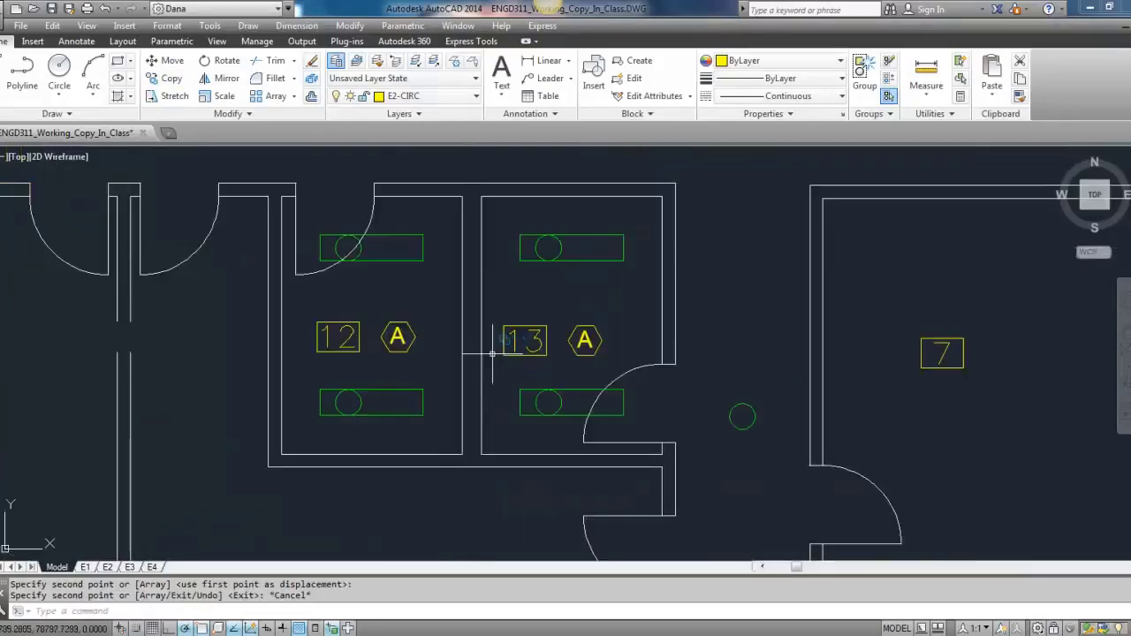
Copy the luminaire type hexagon from the legend and paste it just below the room 1 label in the foyer.
scroll(492, 353, down, 4)
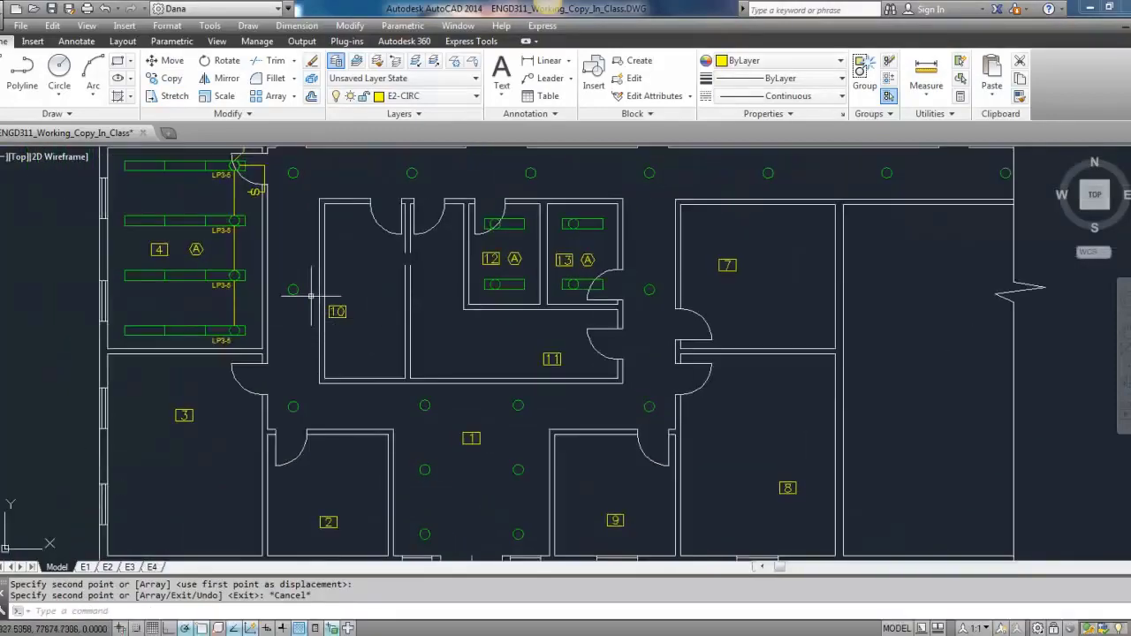
scroll(357, 354, down, 2)
middle_drag(354, 405, 345, 351)
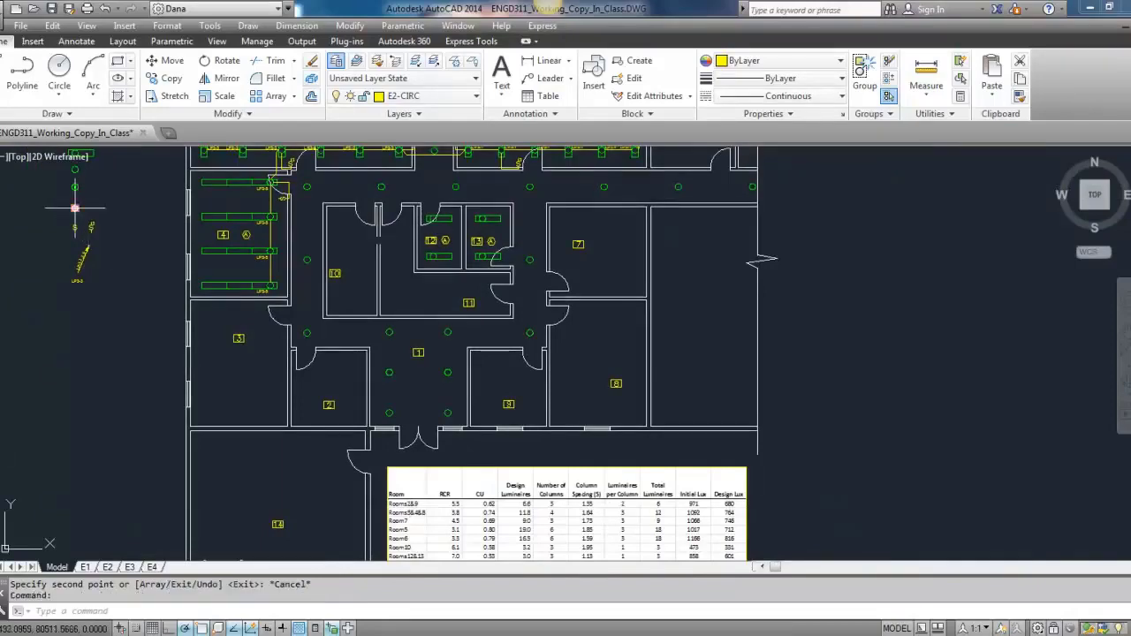
key(ctrl+c)
scroll(420, 377, up, 4)
key(ctrl+v)
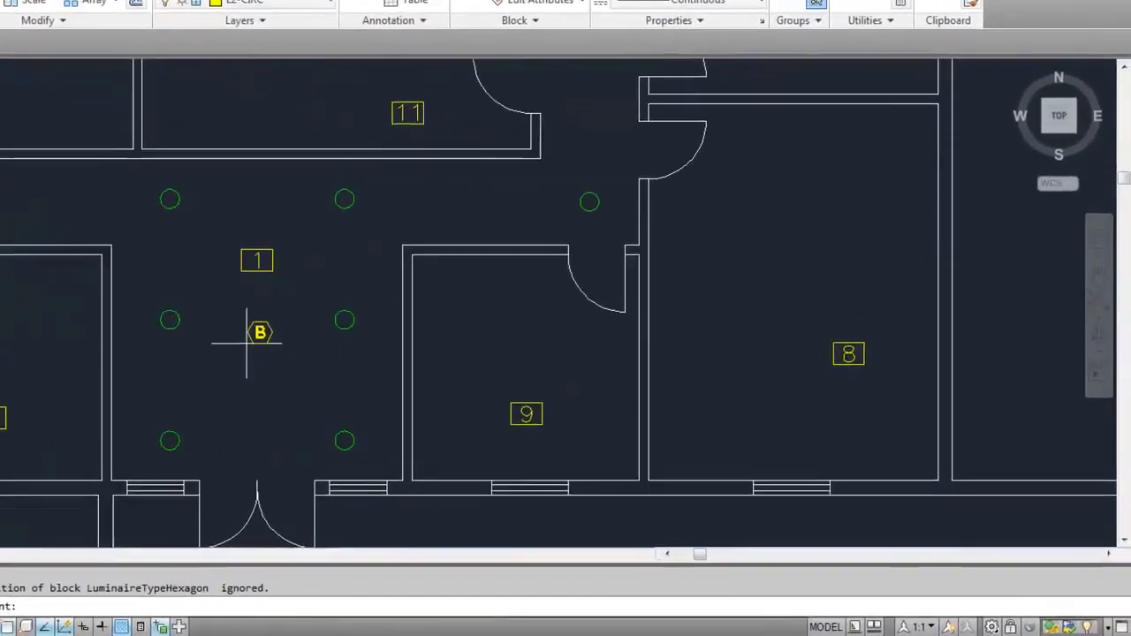
click(232, 335)
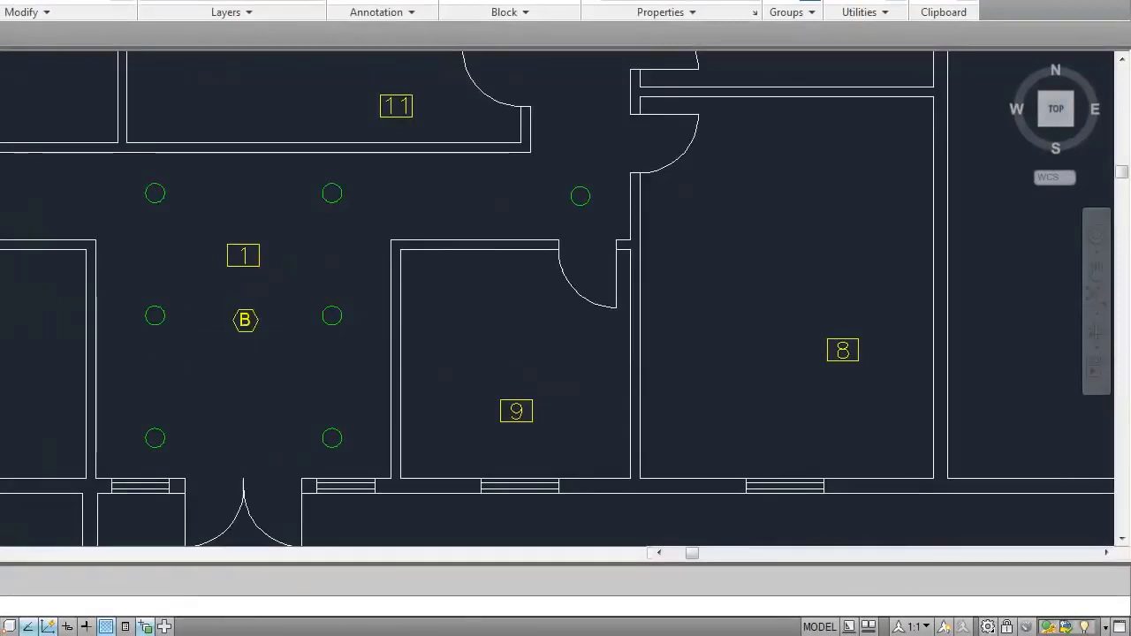
Set the attribute value of the foyer's luminaire type hexagon to C.
double_click(246, 324)
text(C)
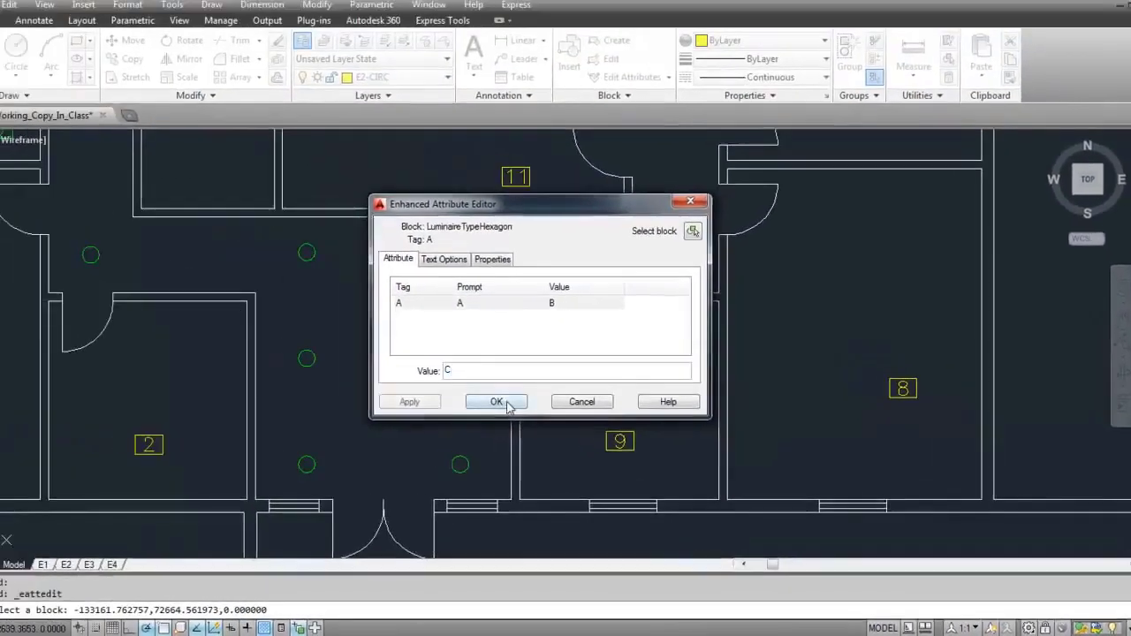
click(374, 363)
key(Escape)
key(Escape)
Draw a horizontal construction line across room 14 between the midpoints of its side walls.
scroll(462, 366, down, 5)
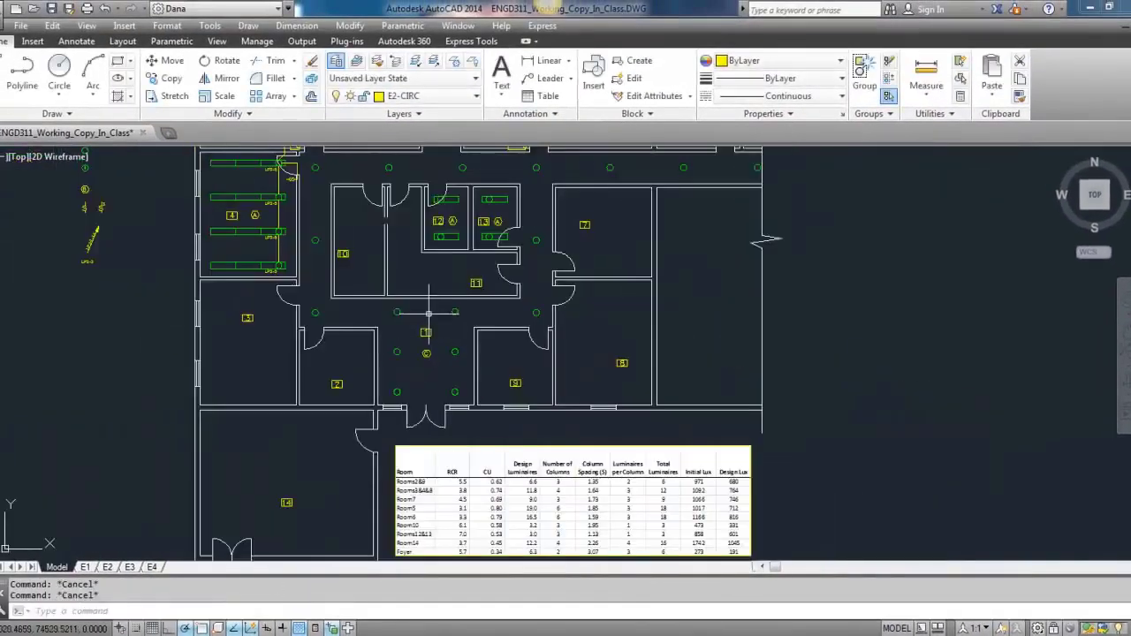
middle_drag(411, 323, 405, 386)
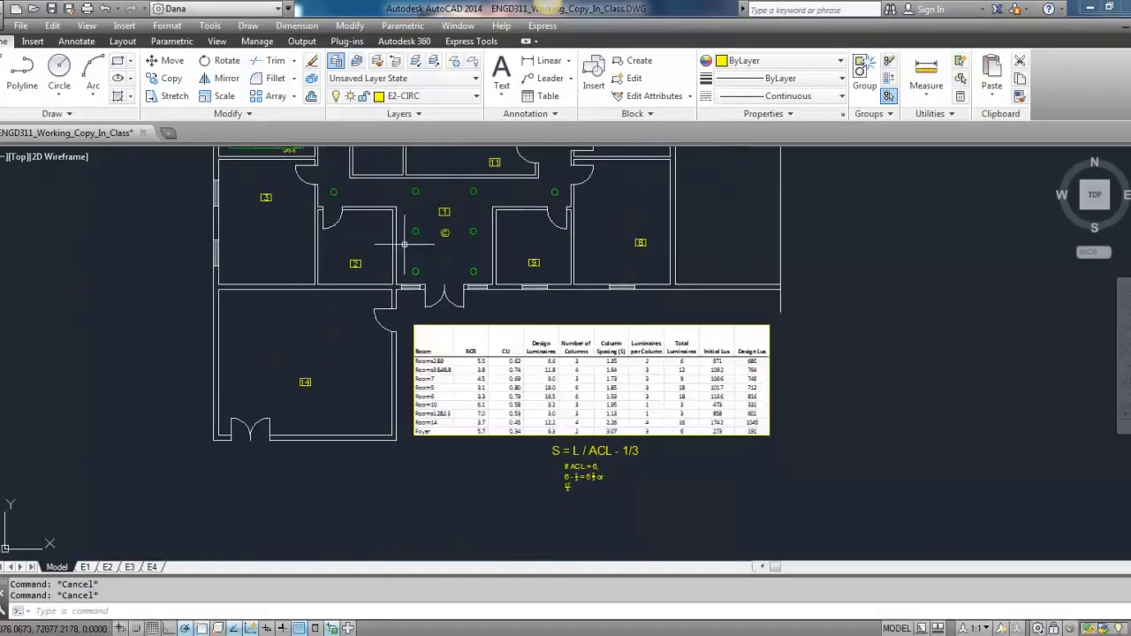
scroll(309, 328, up, 2)
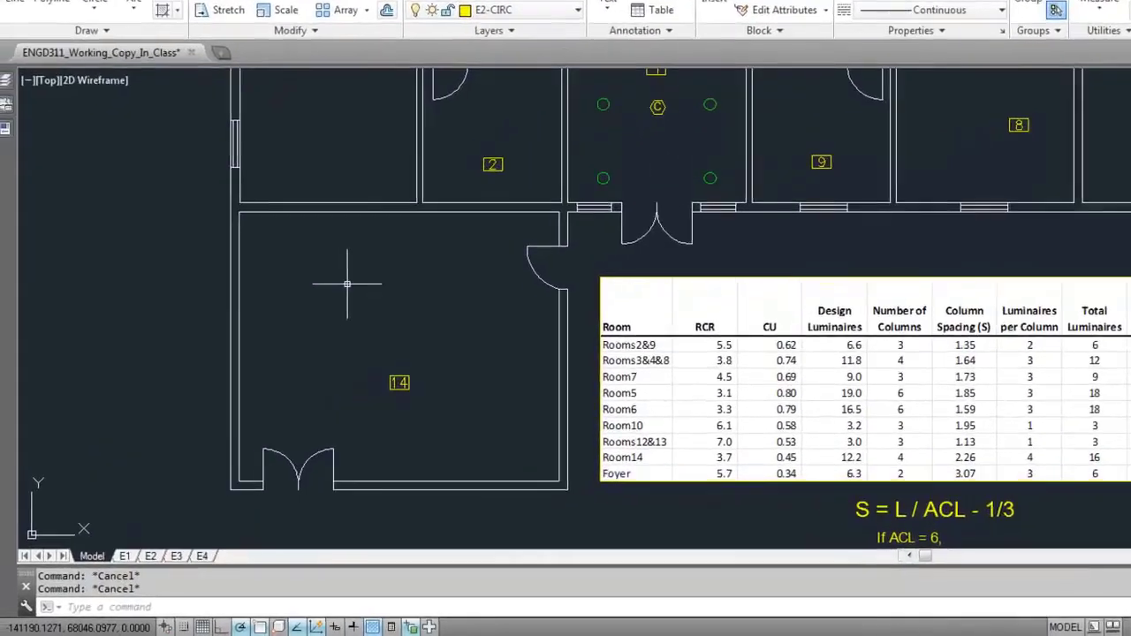
text(l)
key(Return)
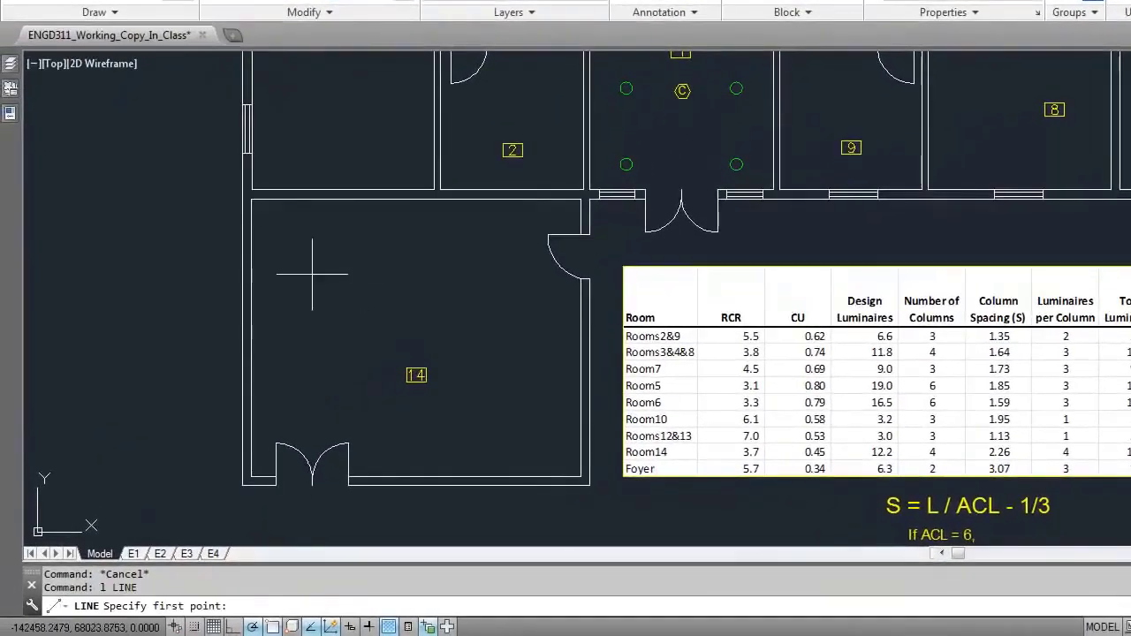
click(254, 334)
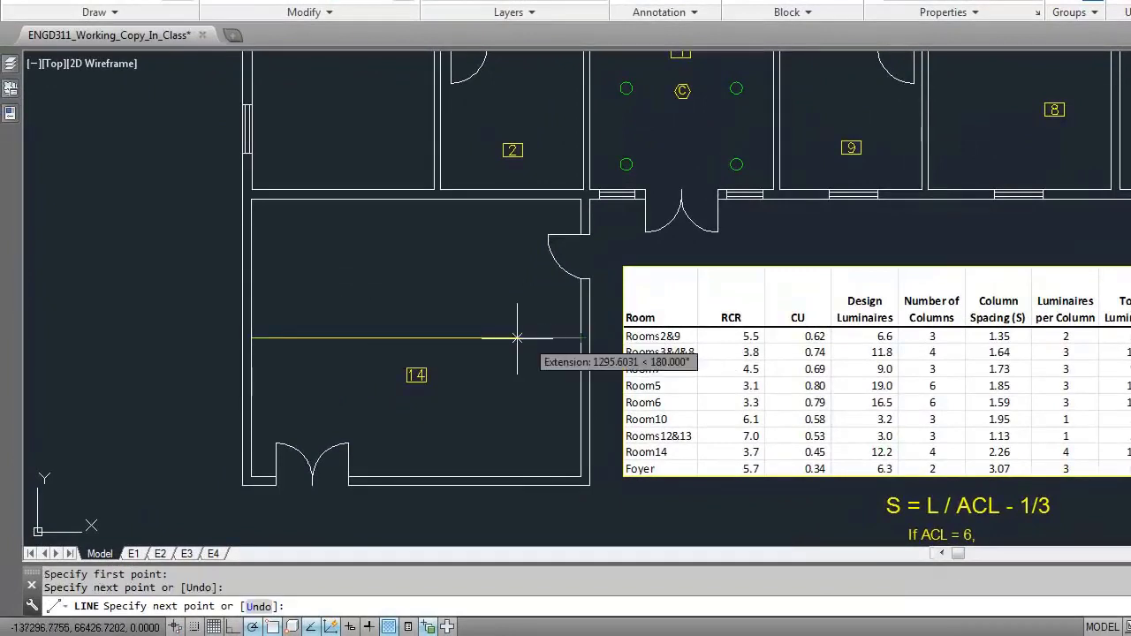
click(580, 338)
key(Escape)
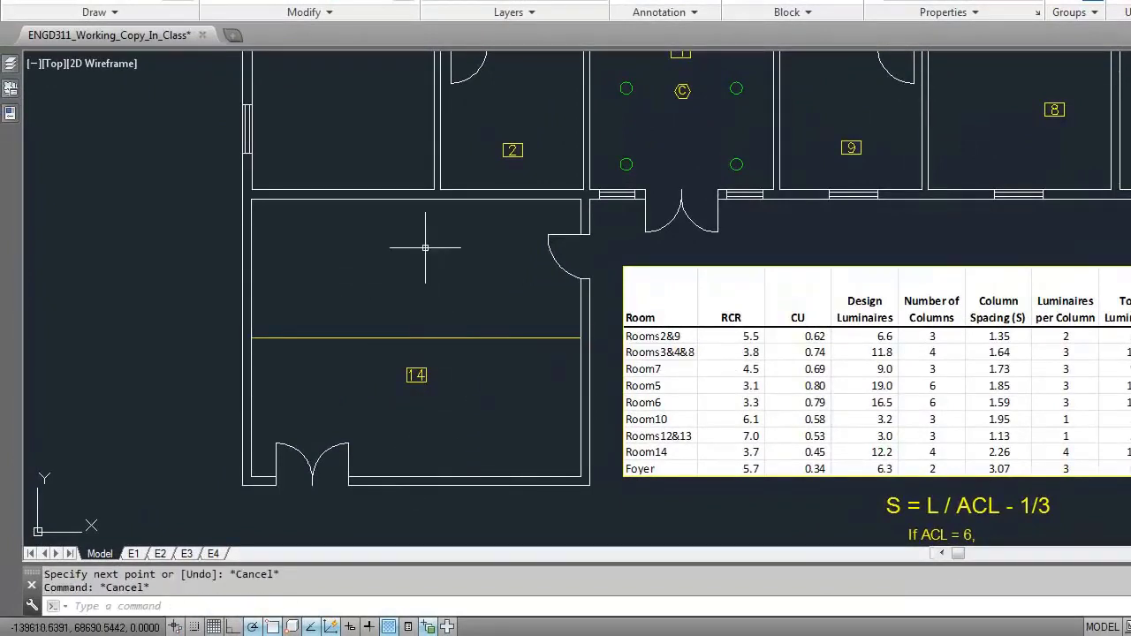
Draw a vertical construction line through room 14 from the upper wall's midpoint down to the lower wall.
key(Return)
click(415, 202)
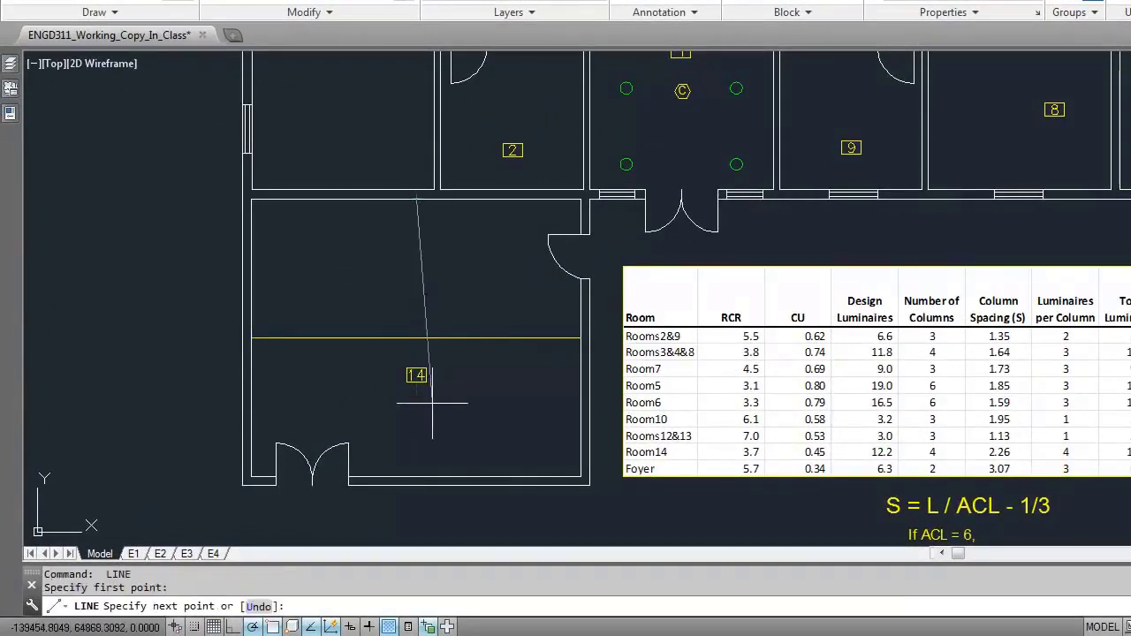
click(420, 470)
key(Escape)
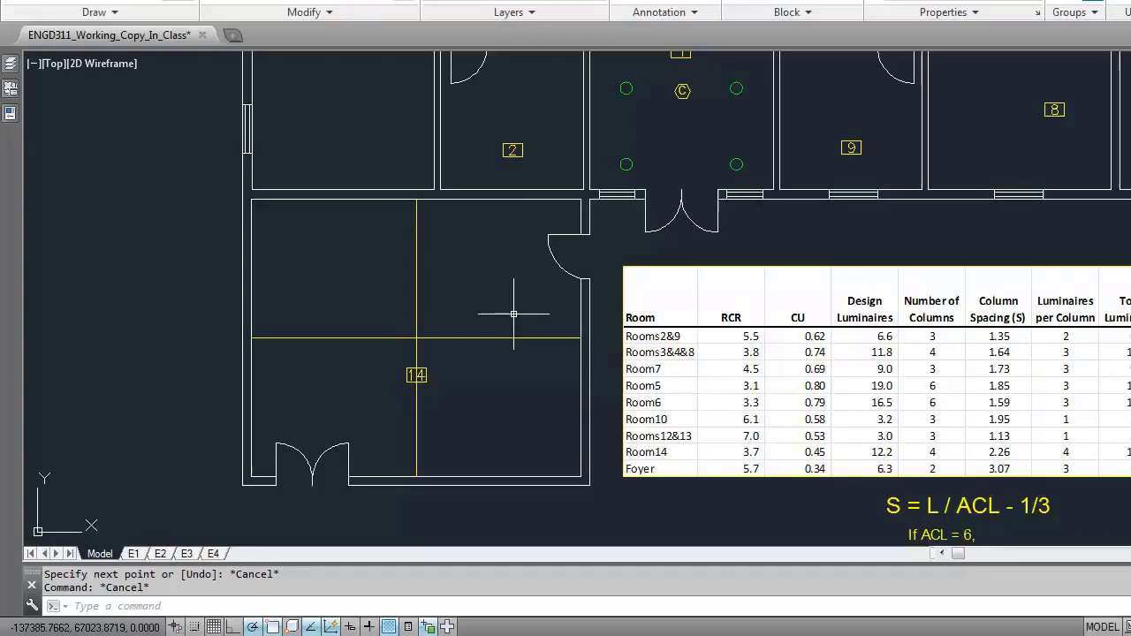
Divide the horizontal construction line in room 14 into 11 segments.
text(e)
key(Return)
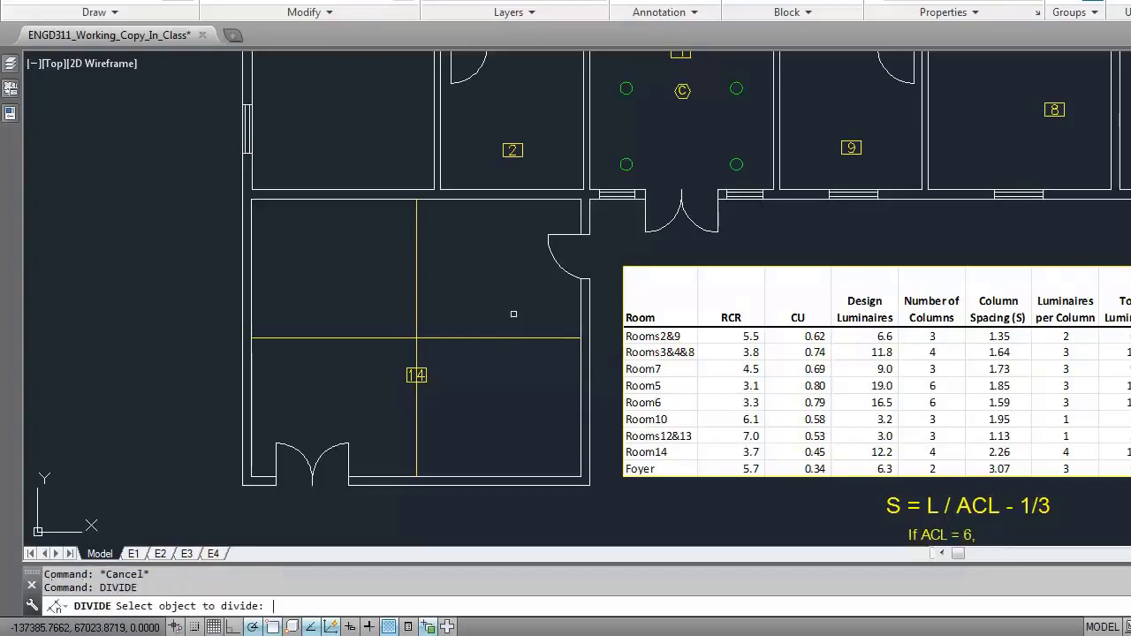
click(491, 337)
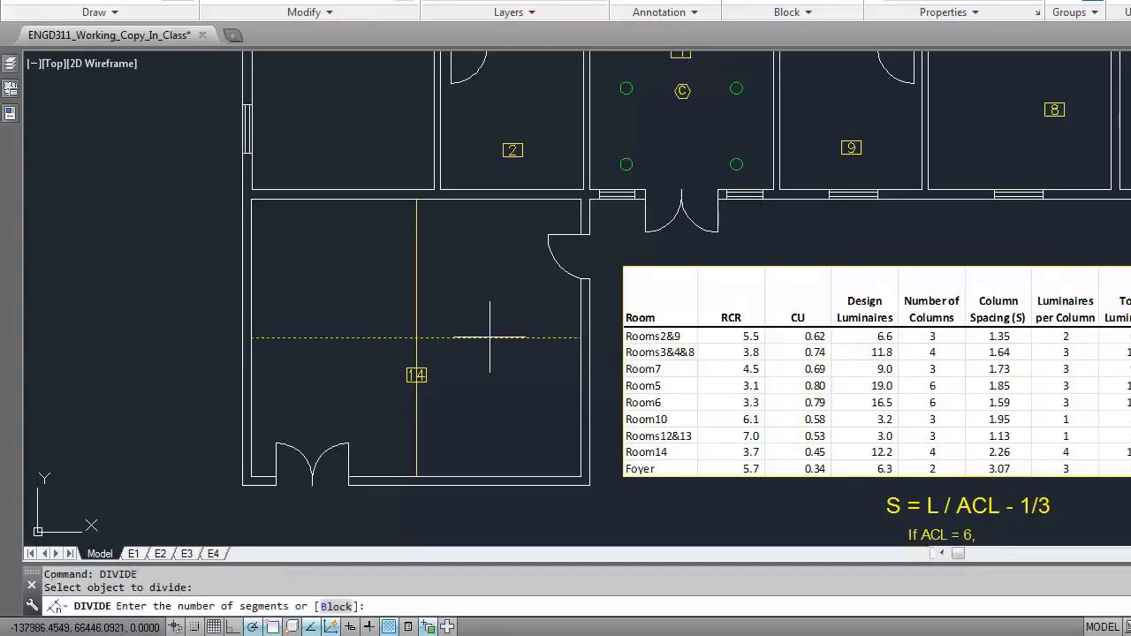
text(11)
key(Return)
Divide the vertical construction line in room 14 into 11 segments.
key(Return)
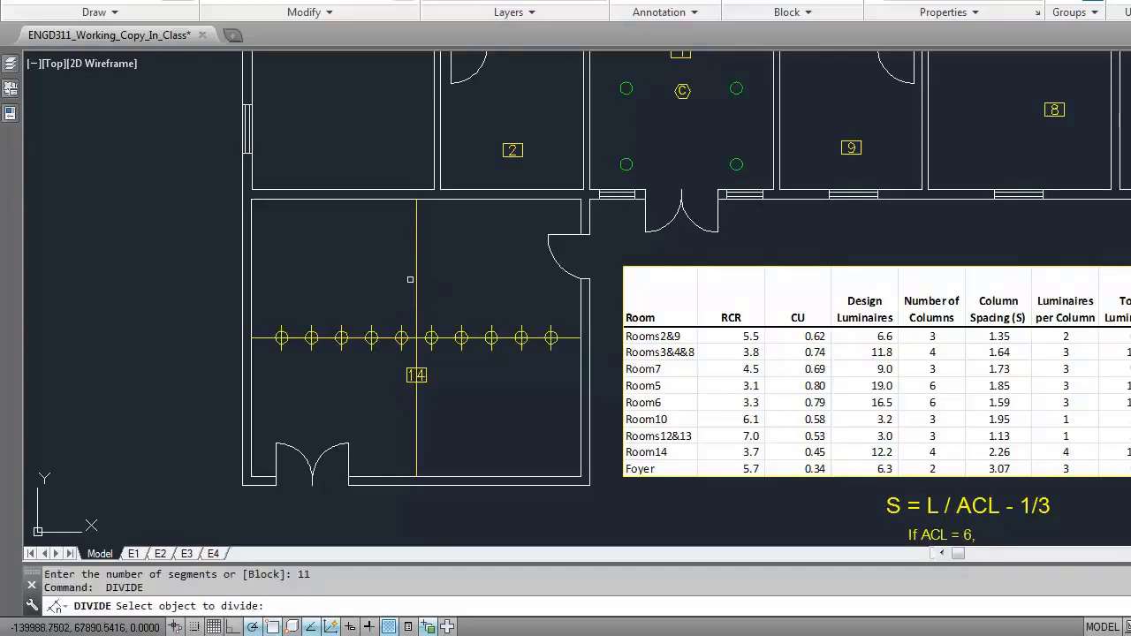
click(416, 265)
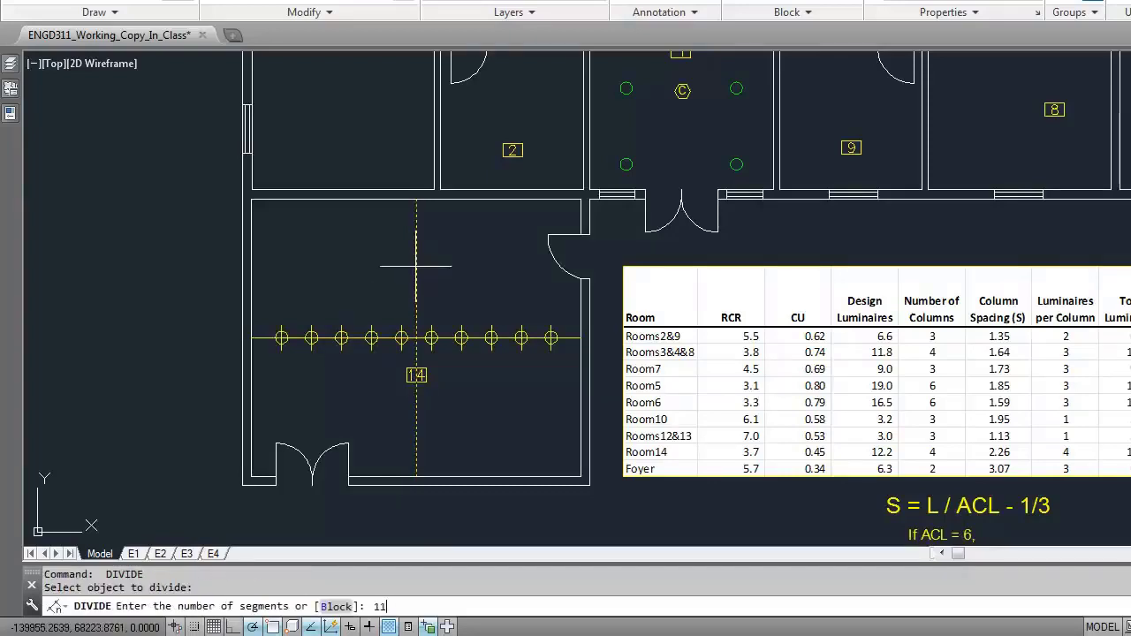
text(11)
key(Return)
key(Escape)
key(Escape)
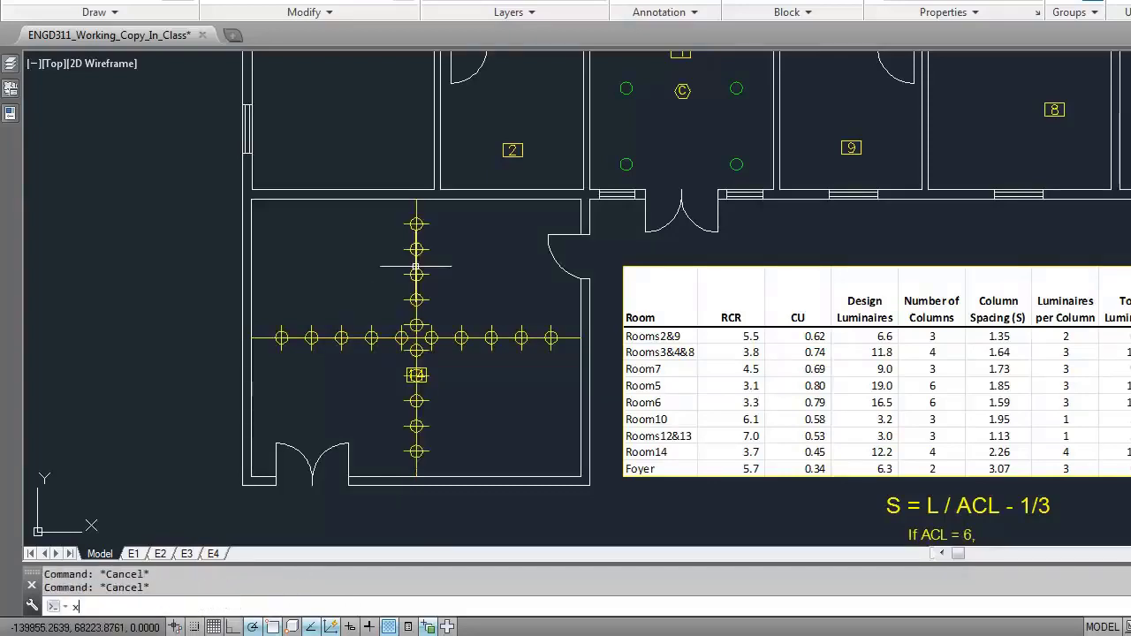
Draw horizontal construction lines (XLINE) through the first, fourth, seventh and tenth division markers on room 14's vertical line.
text(xlin)
key(Return)
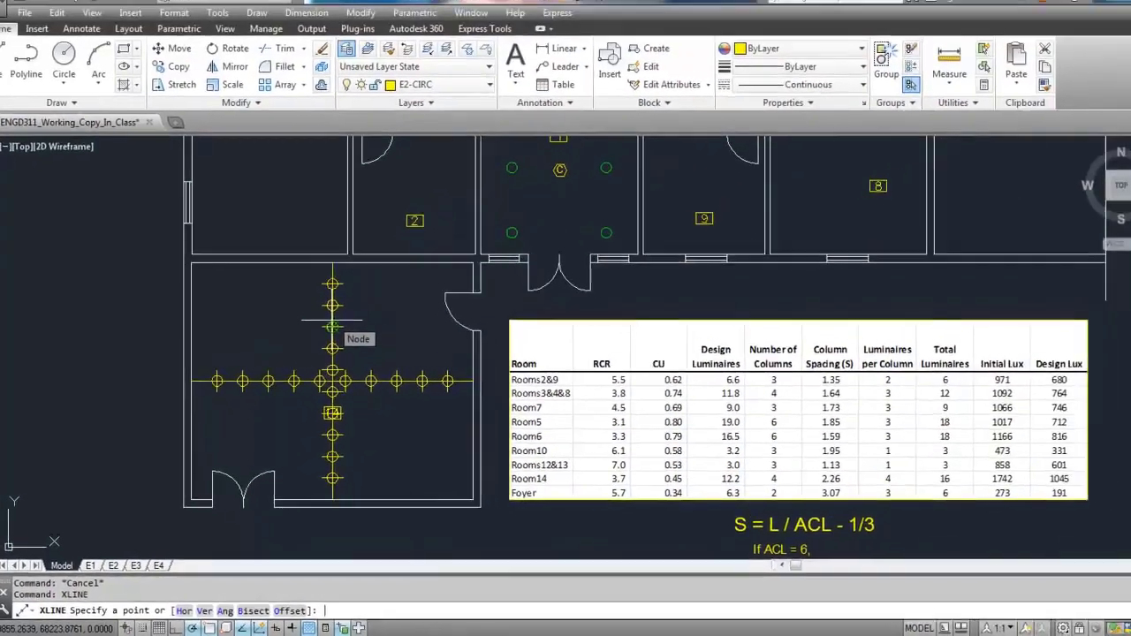
text(h)
key(Return)
scroll(324, 296, up, 2)
click(320, 288)
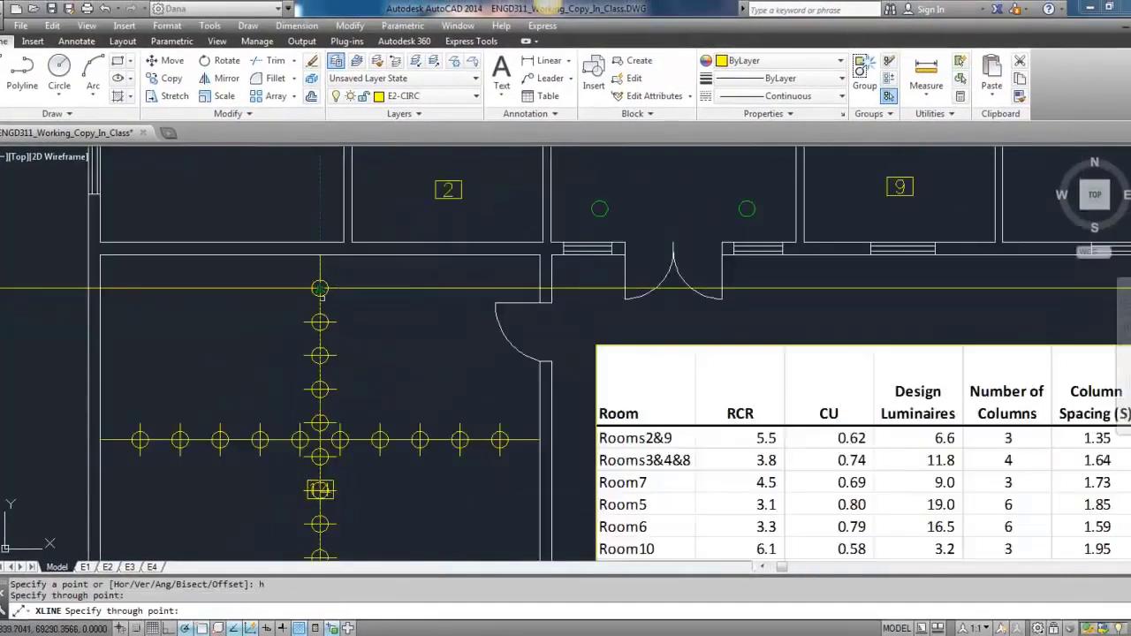
click(320, 388)
middle_drag(320, 388, 307, 307)
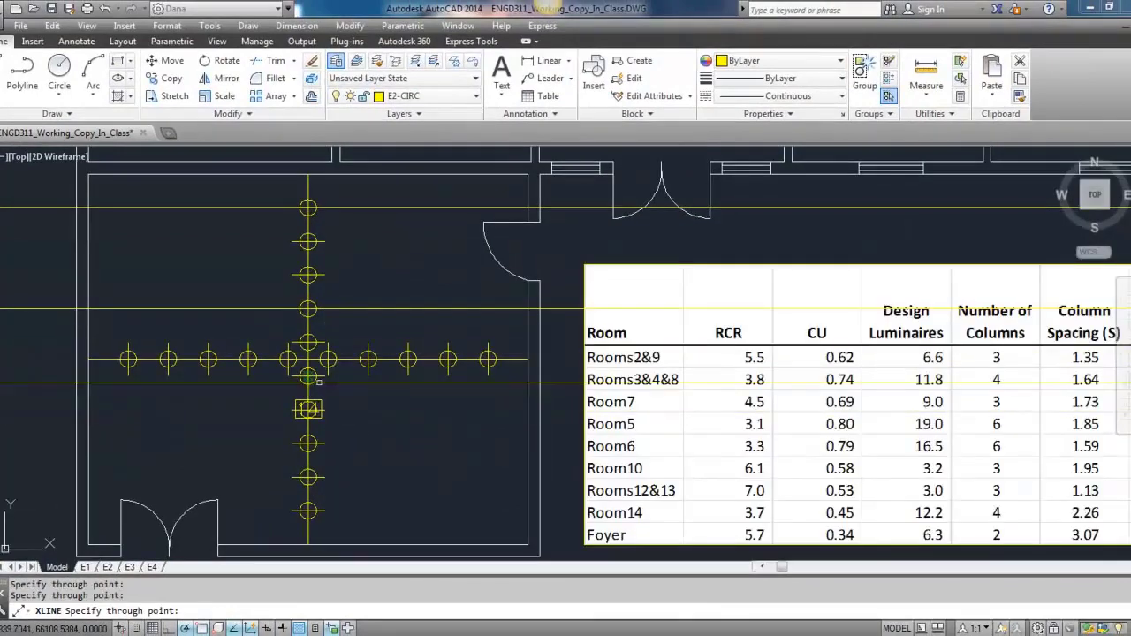
click(308, 409)
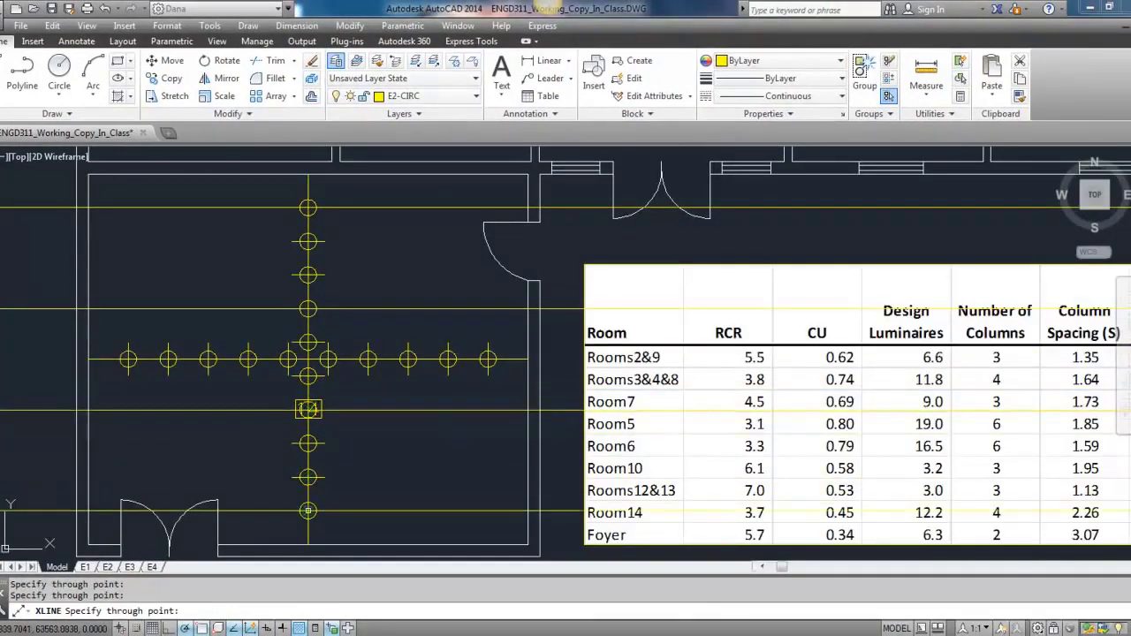
click(307, 511)
key(Escape)
Draw vertical construction lines through the first, fourth, seventh and tenth division markers on room 14's horizontal line.
key(Return)
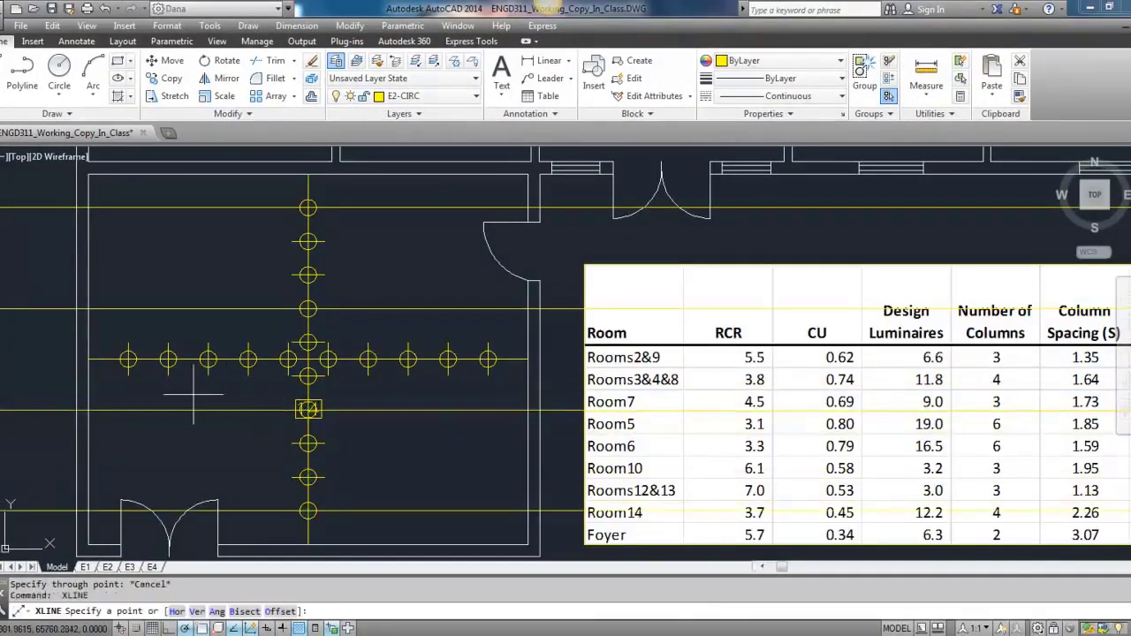
text(v)
key(Return)
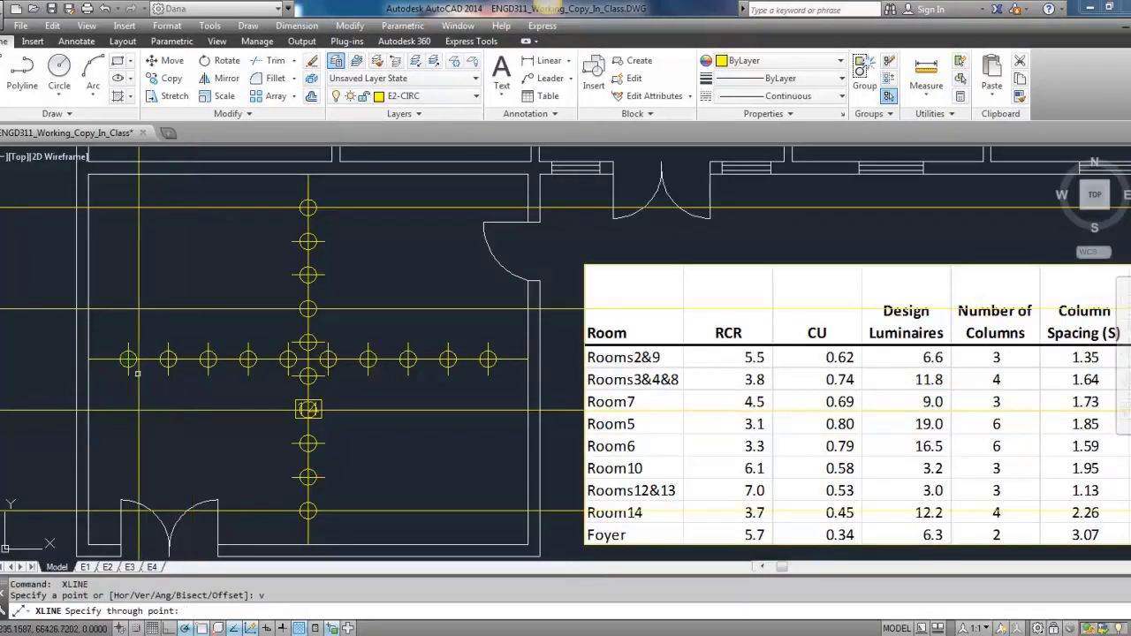
click(128, 359)
click(248, 360)
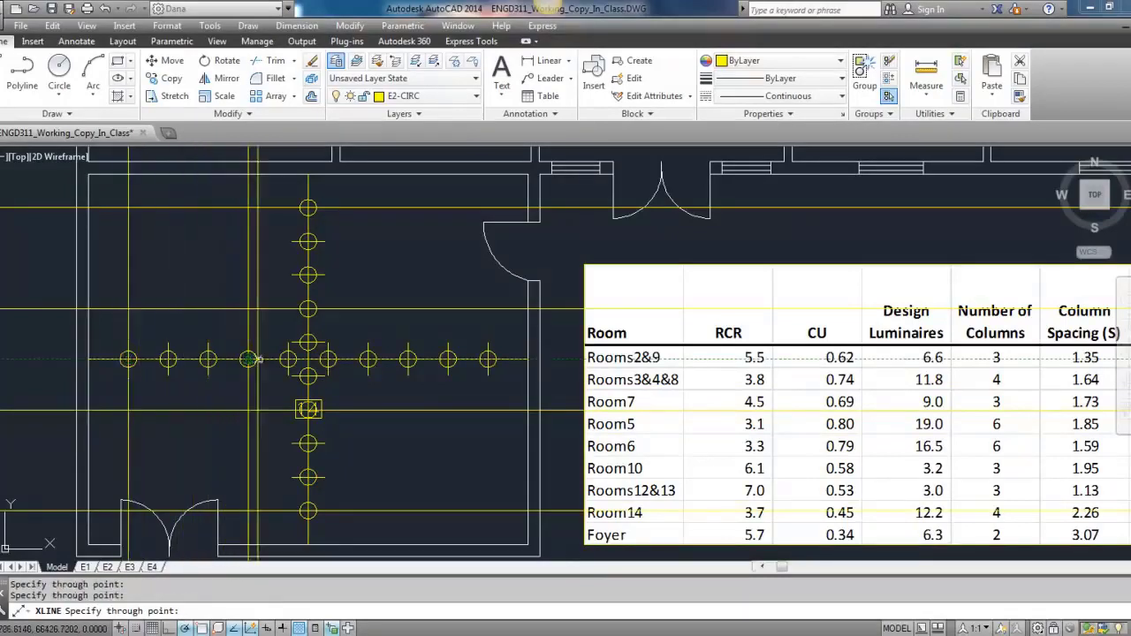
click(369, 360)
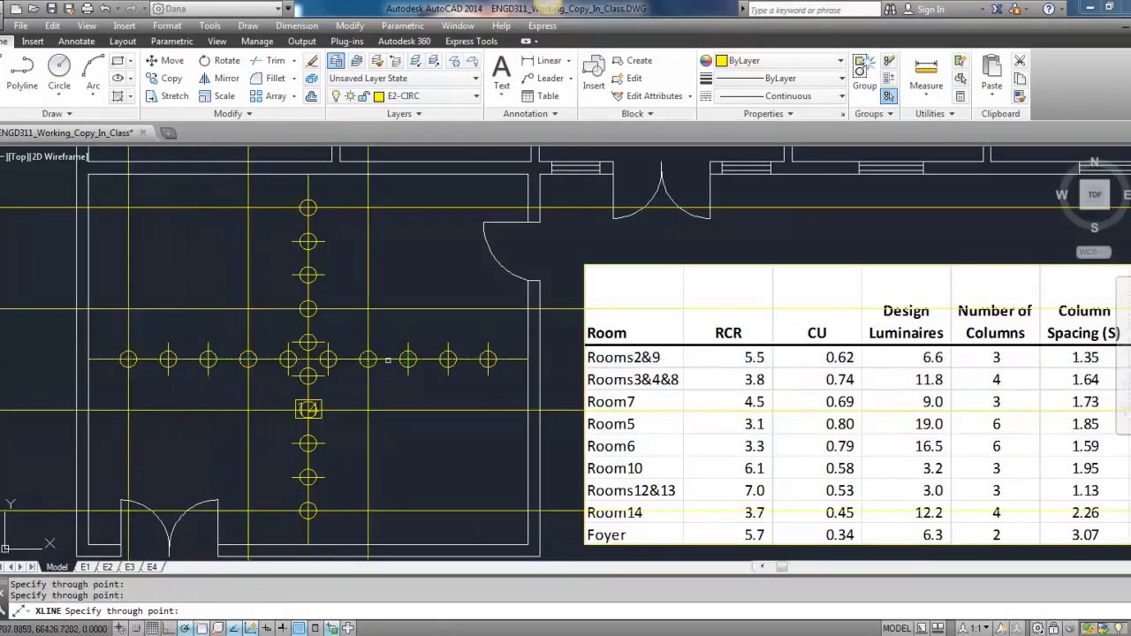
click(487, 361)
key(Escape)
Erase the divided horizontal line across room 14 together with its division markers.
scroll(395, 352, down, 1)
scroll(336, 352, up, 2)
scroll(312, 360, down, 1)
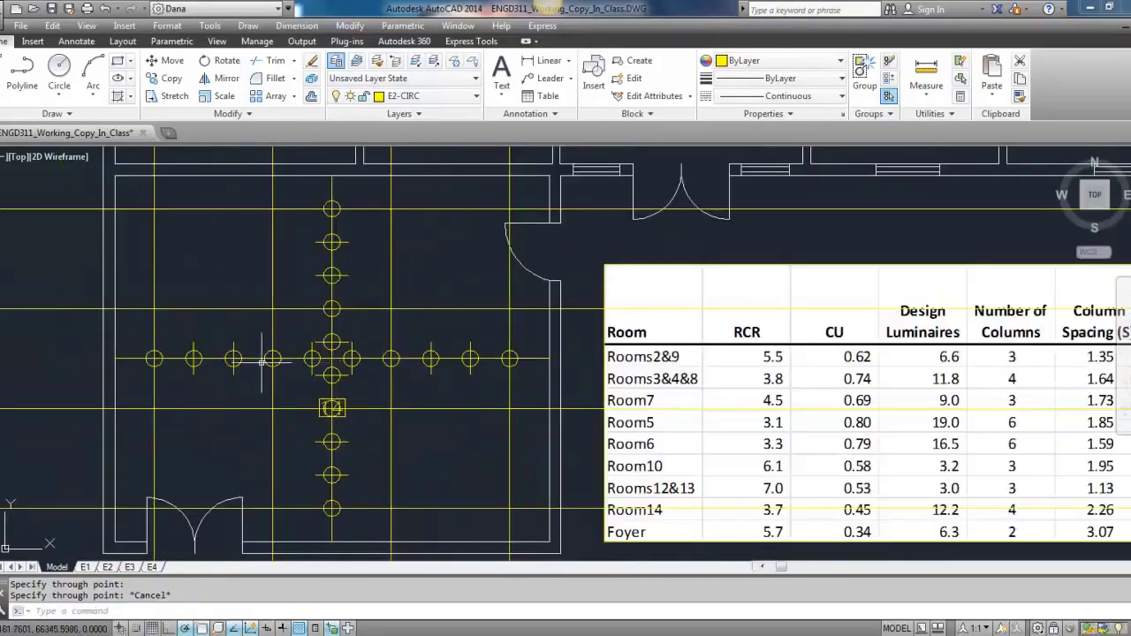
click(85, 325)
click(529, 377)
key(Delete)
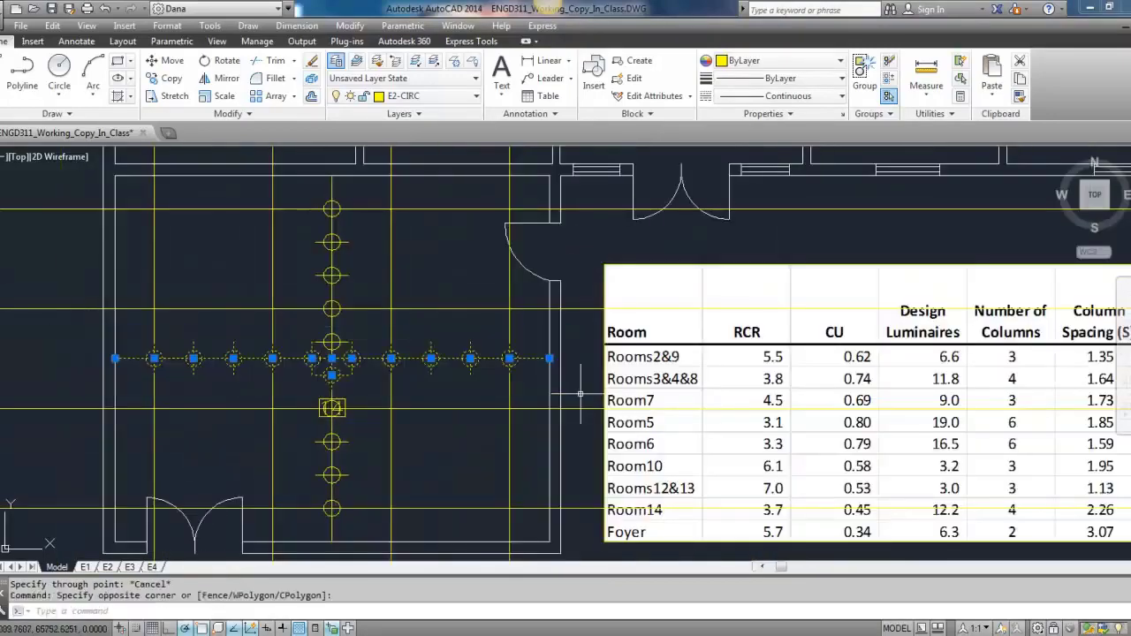
Erase the five upper division markers on room 14's vertical center line.
scroll(444, 361, down, 2)
click(354, 221)
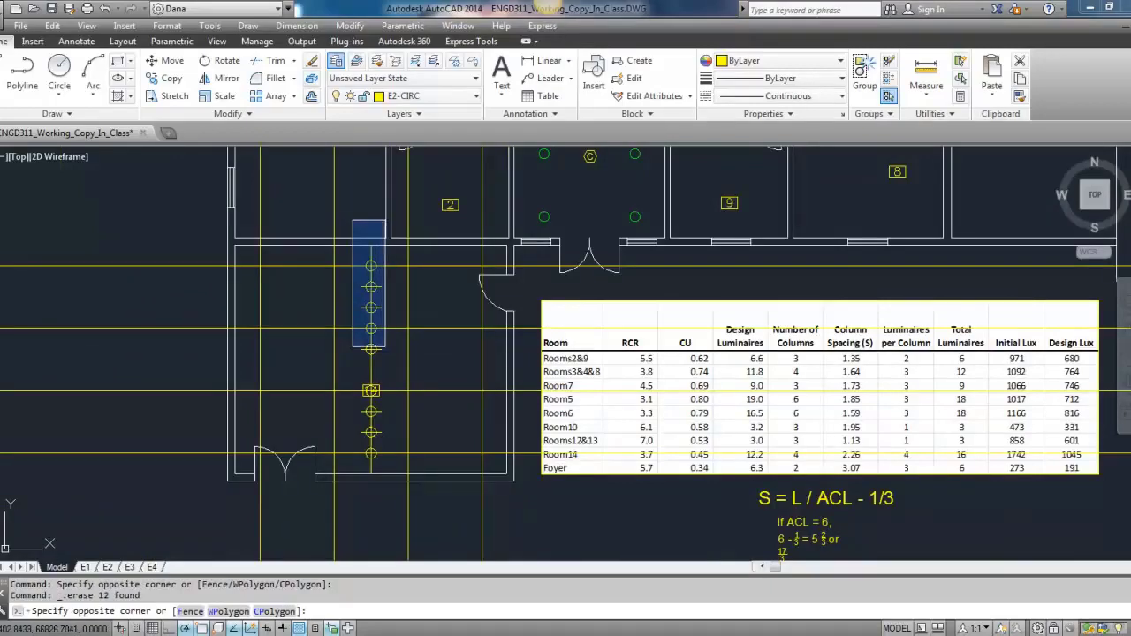
click(387, 364)
key(Delete)
Erase the remaining division markers on the lower part of room 14's center line, including the one over the room tag.
scroll(363, 426, up, 4)
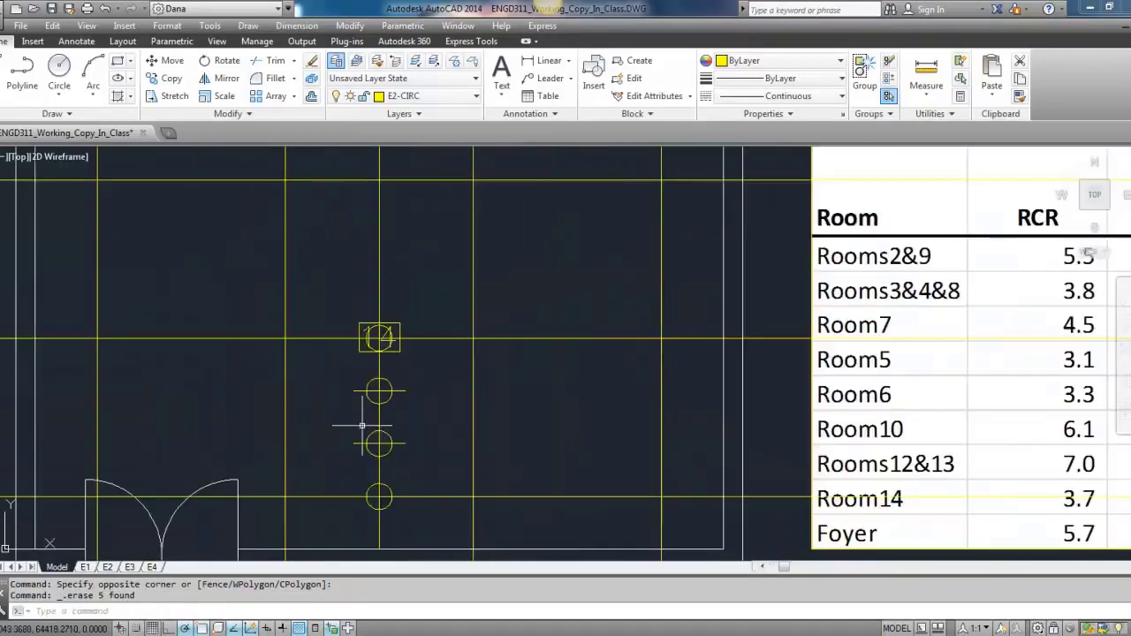
click(375, 331)
key(Delete)
click(344, 372)
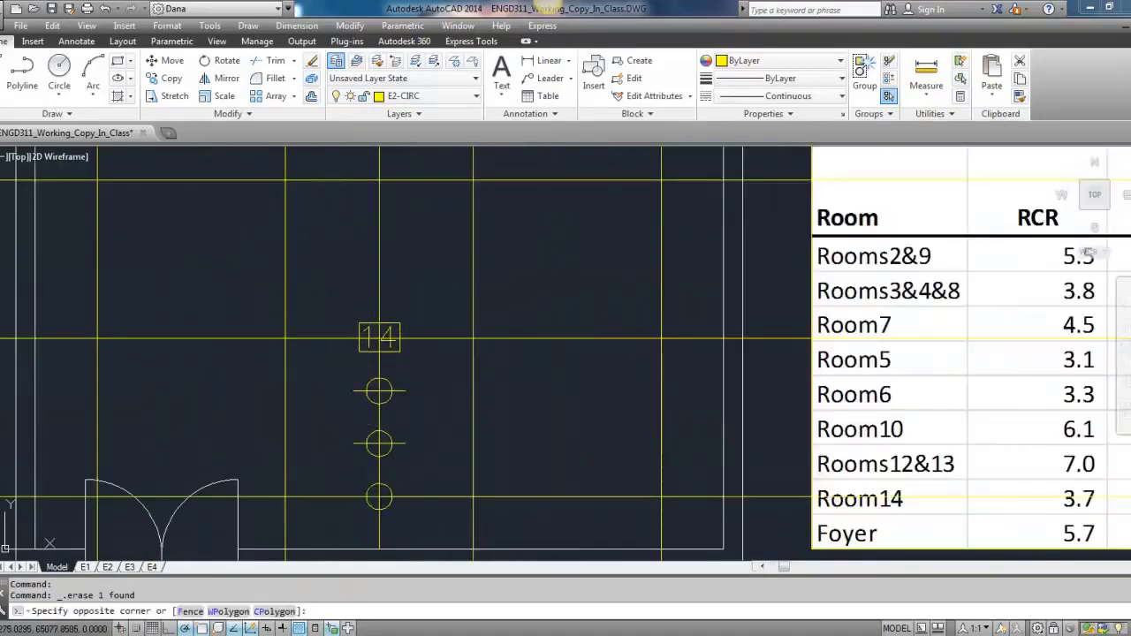
scroll(344, 369, down, 2)
click(383, 465)
key(Delete)
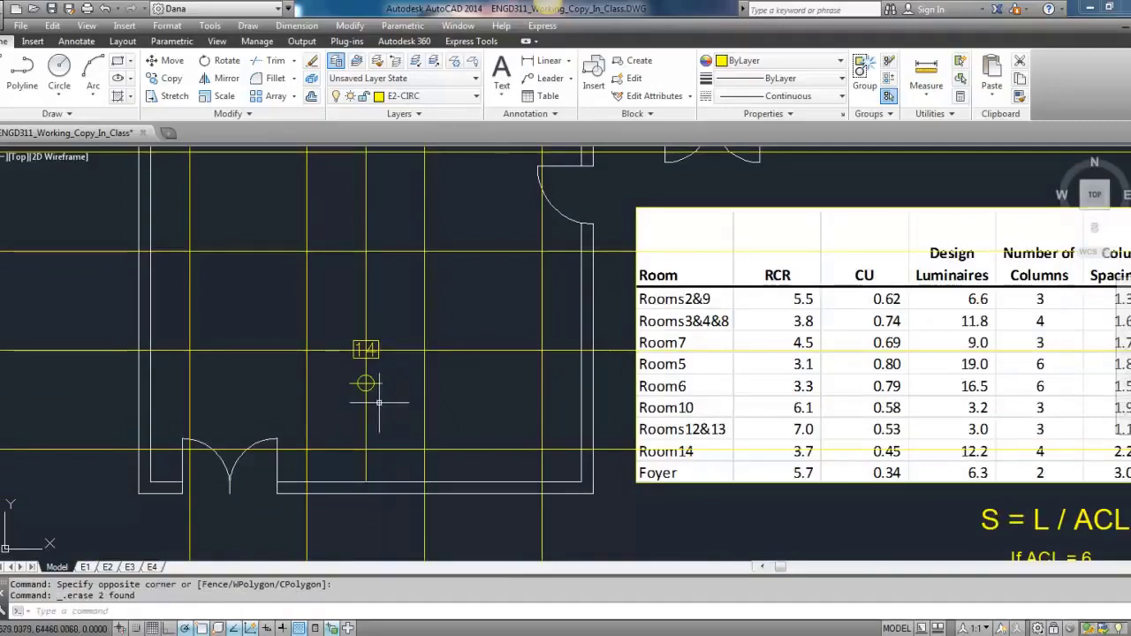
click(342, 371)
click(405, 409)
click(378, 382)
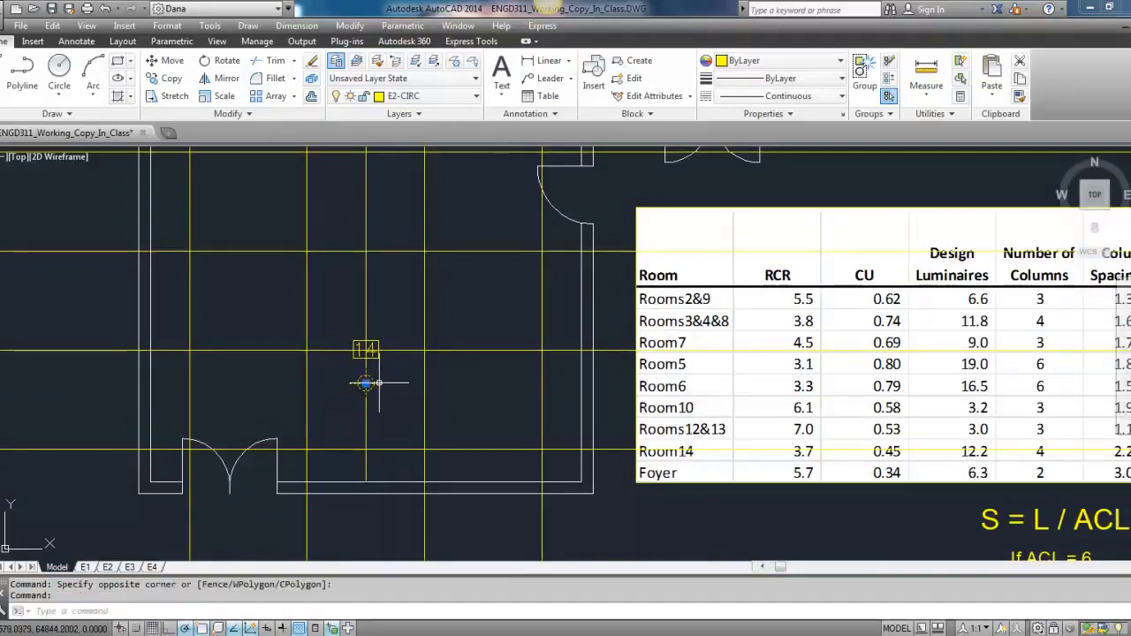
key(Delete)
Copy the plain round luminaire symbol from the legend beside the plan and paste it inside room 14.
scroll(378, 383, down, 4)
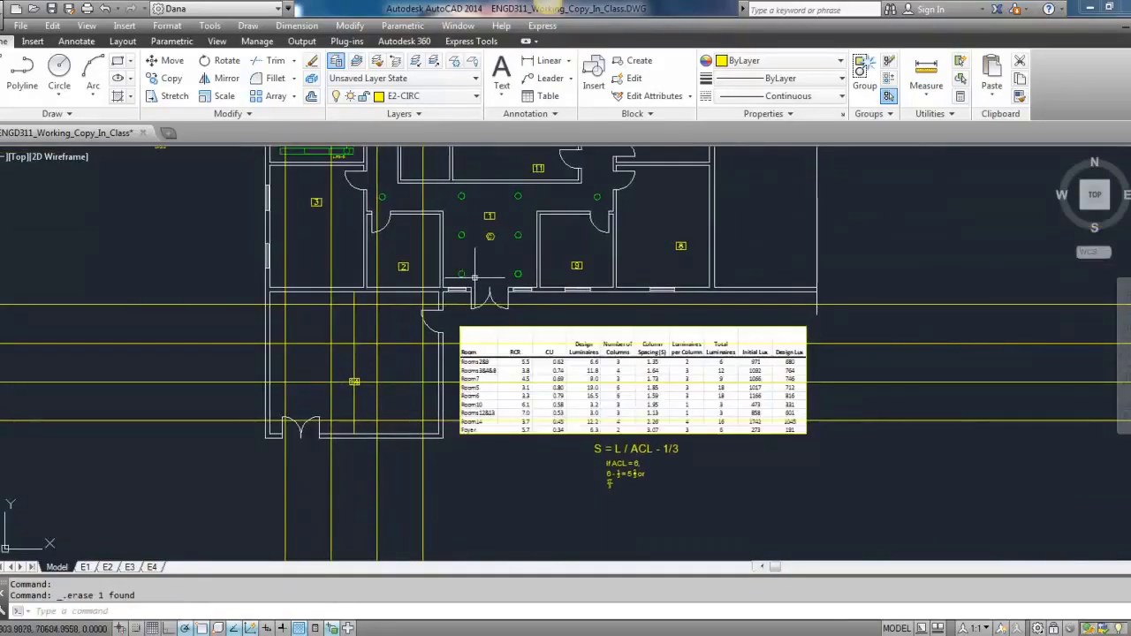
scroll(430, 298, down, 3)
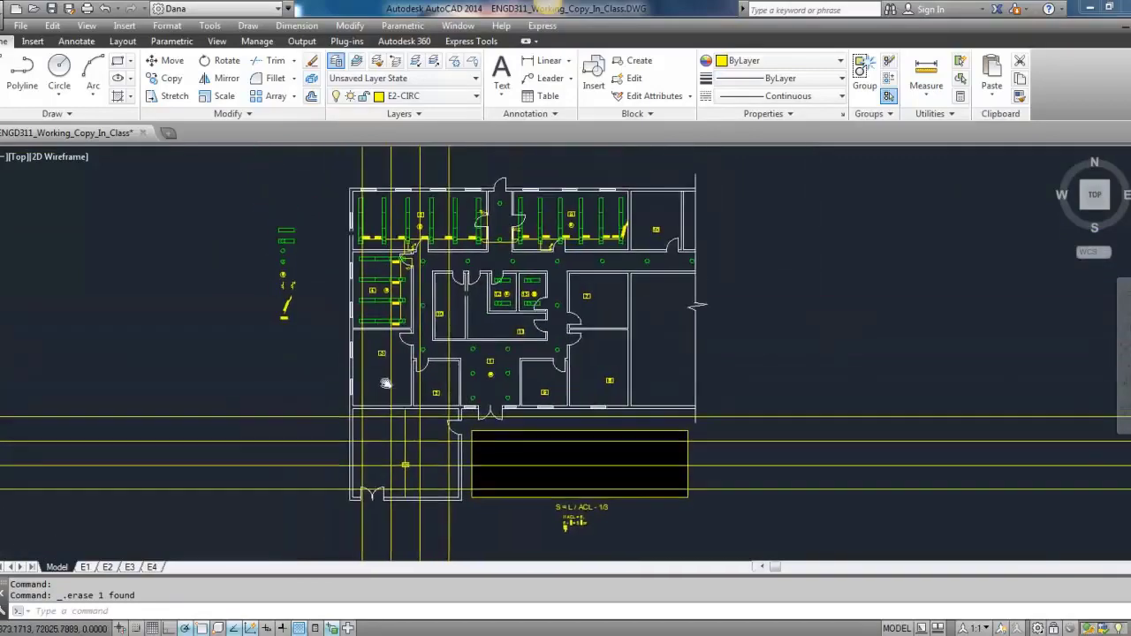
scroll(292, 276, up, 5)
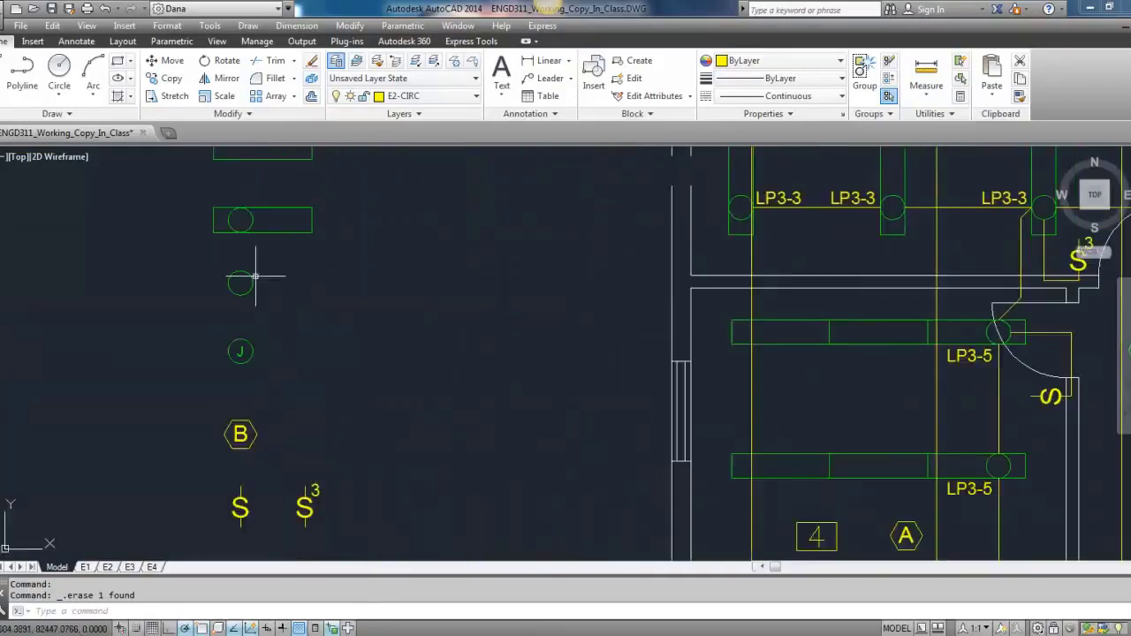
key(Escape)
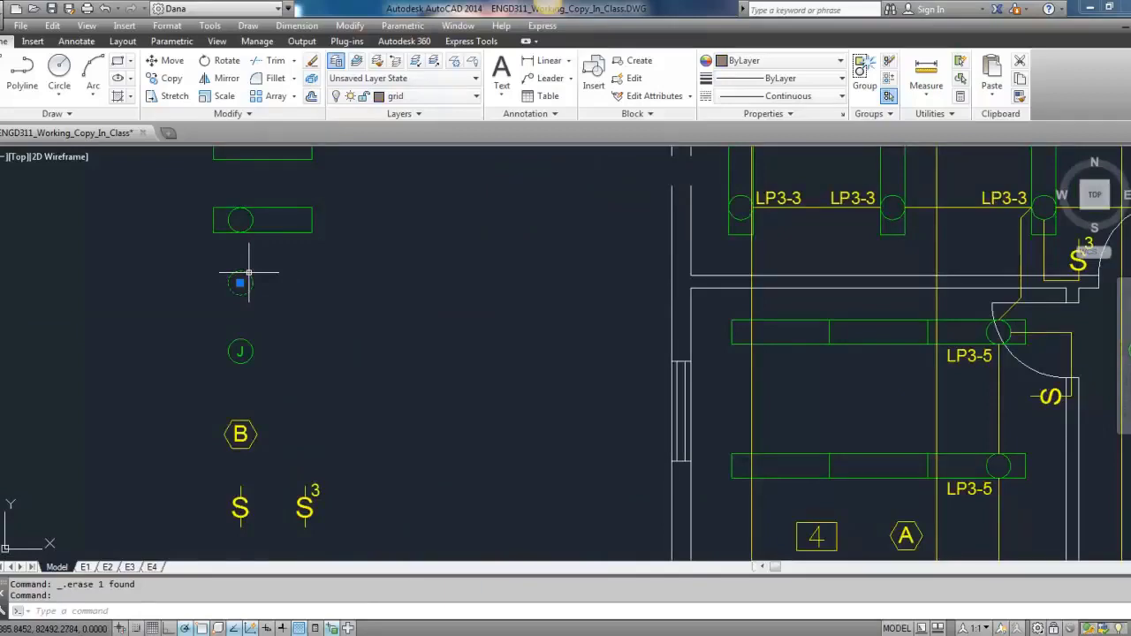
key(ctrl+c)
key(ctrl+v)
scroll(329, 306, down, 5)
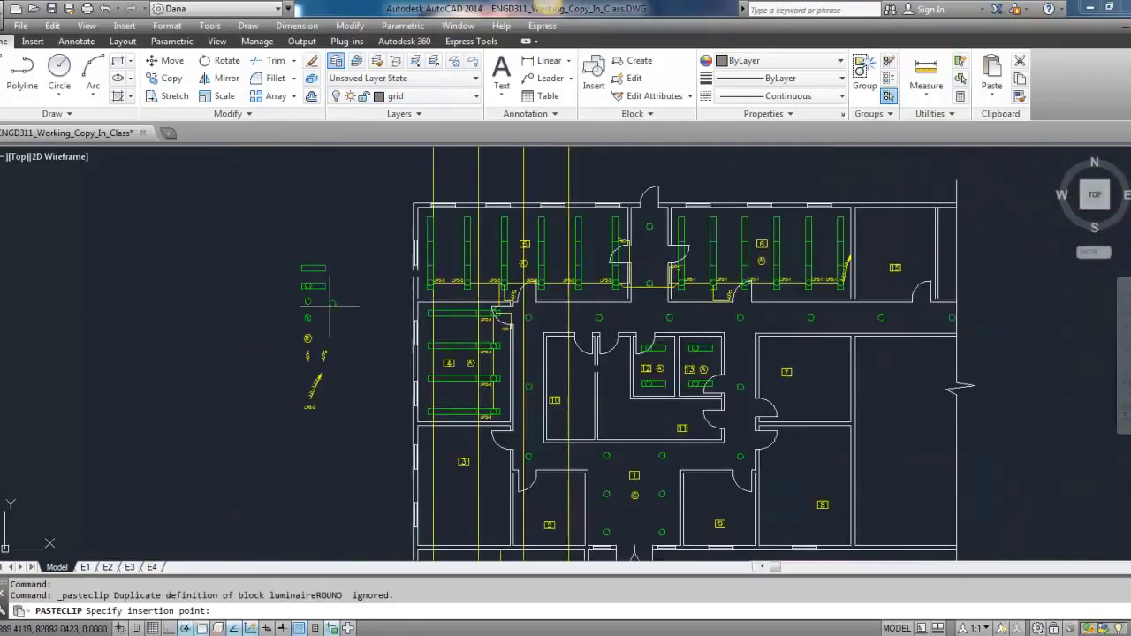
scroll(375, 375, up, 5)
scroll(375, 376, up, 2)
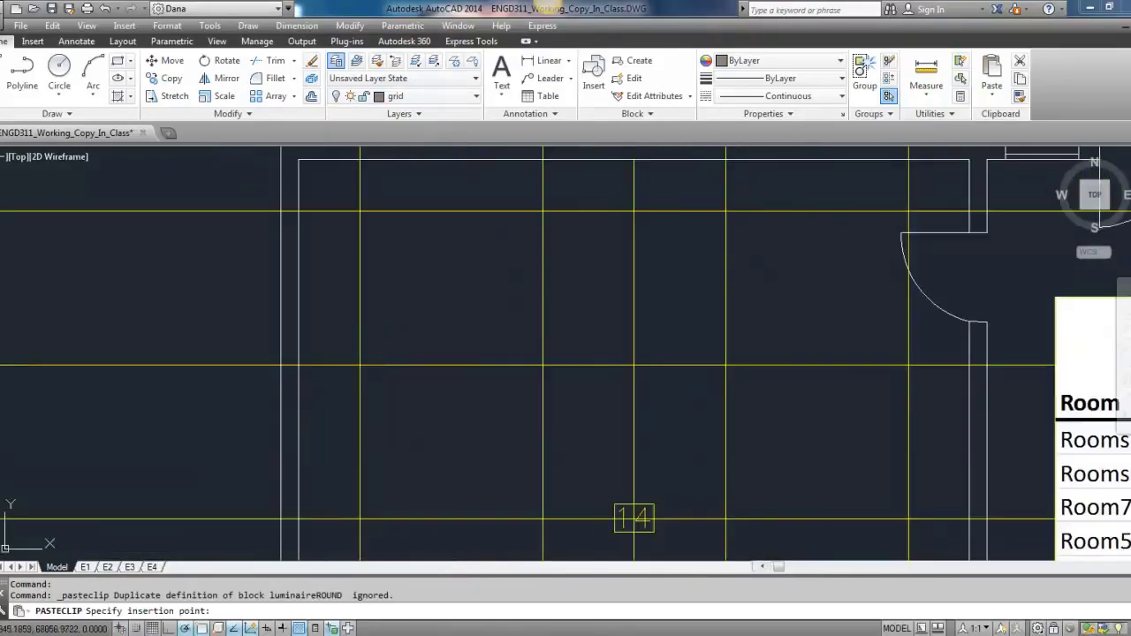
click(395, 299)
Check the pasted round luminaire's properties and explode the block.
key(ctrl+1)
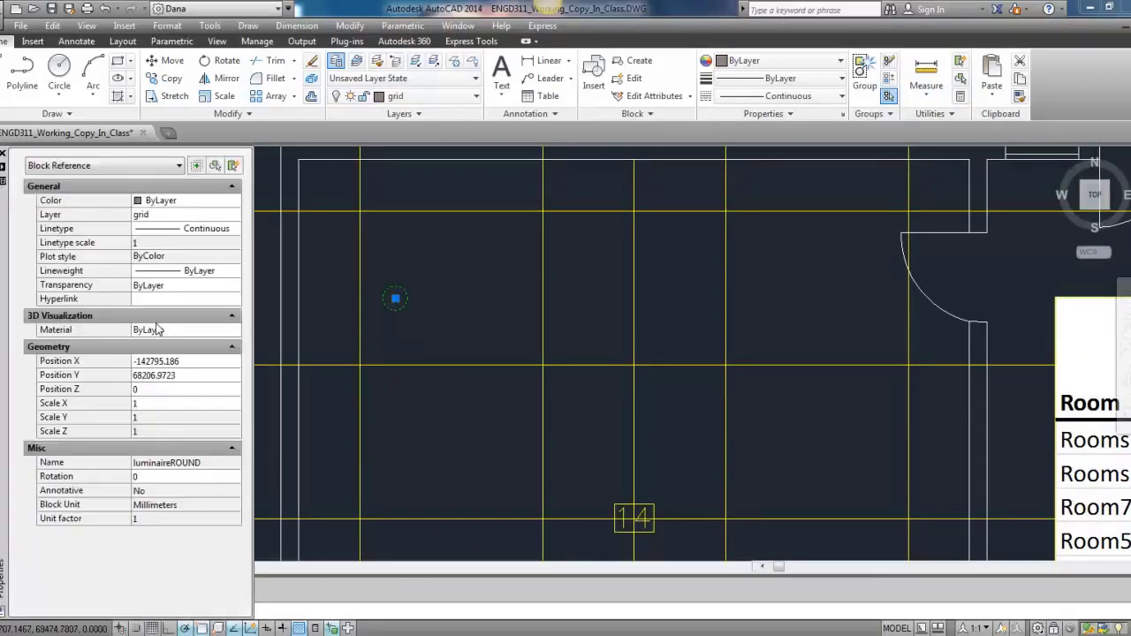
key(Escape)
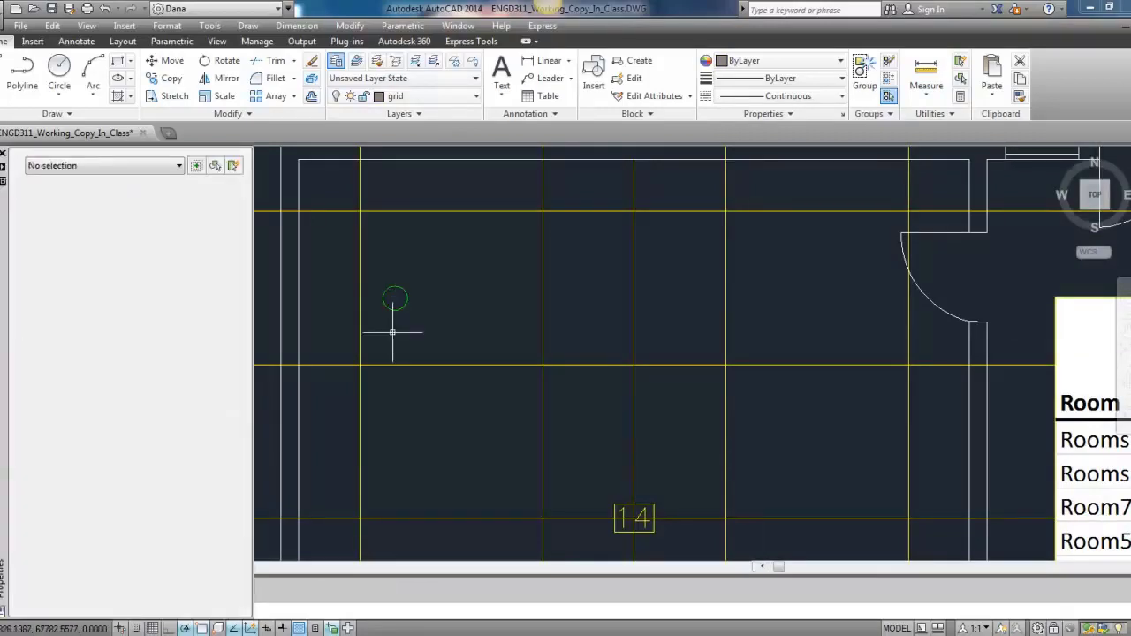
key(ctrl+1)
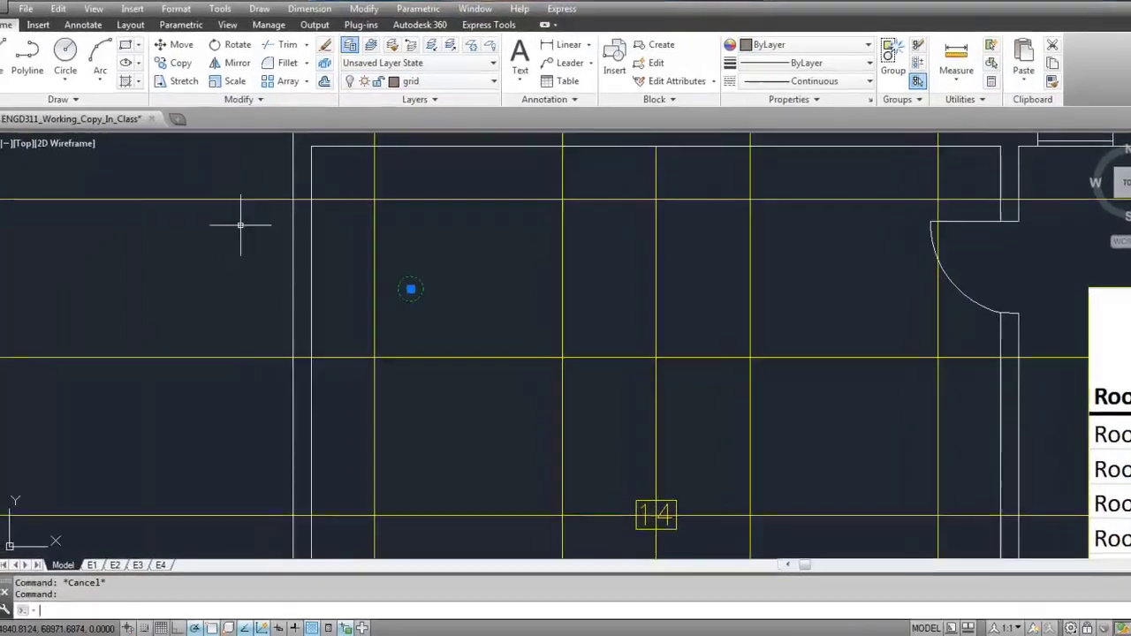
text(explode)
key(Return)
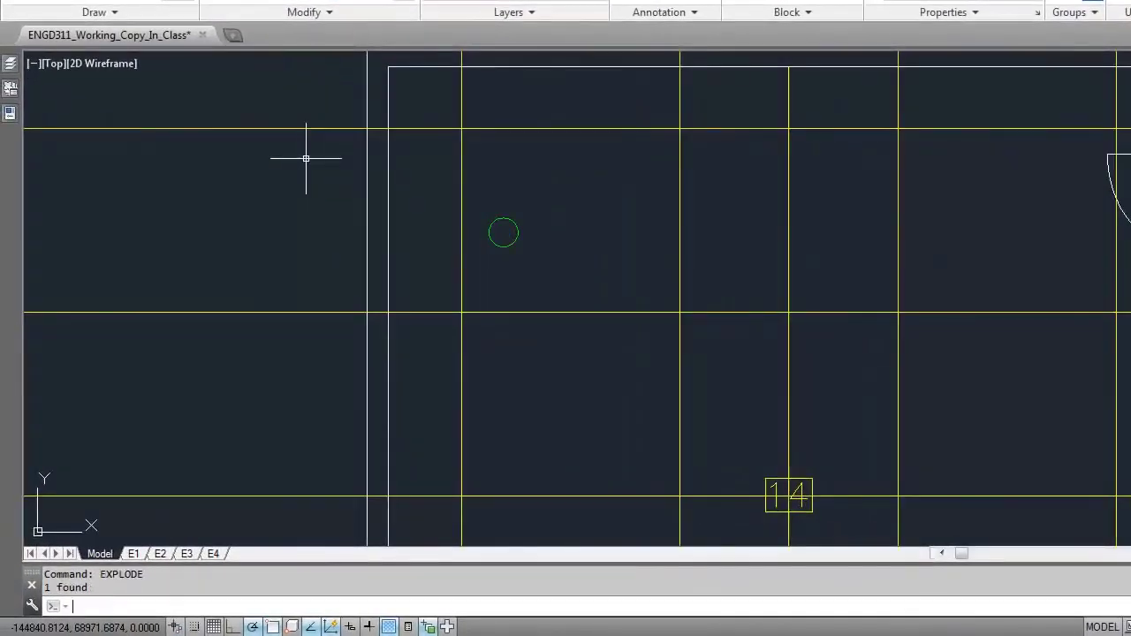
Set the exploded luminaire circle's diameter to 550.
click(516, 228)
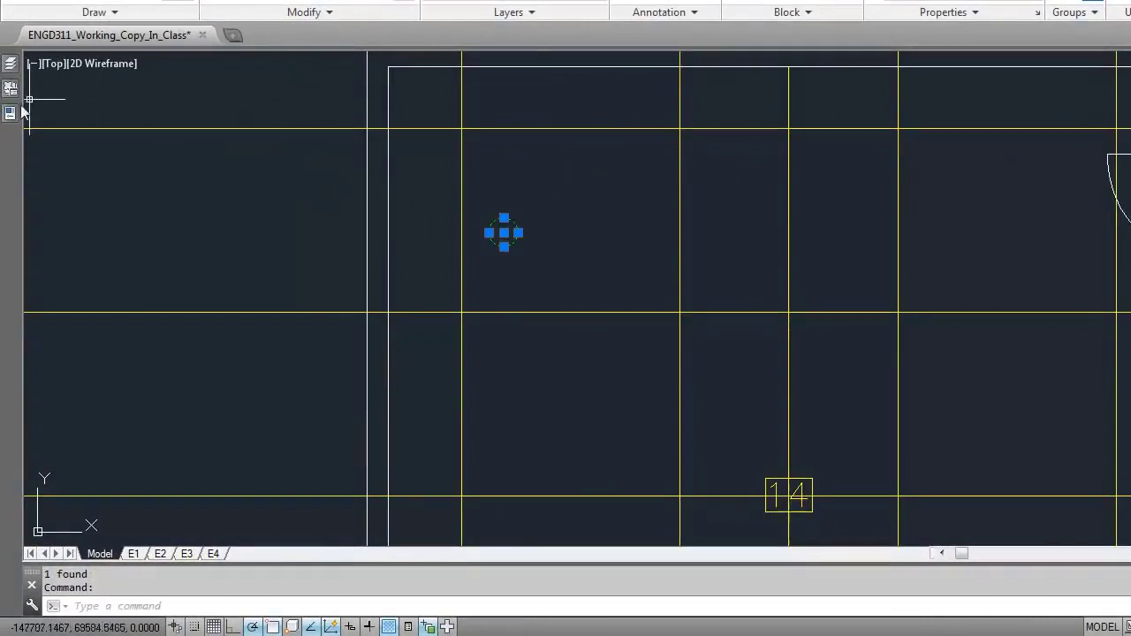
mouse_move(12, 112)
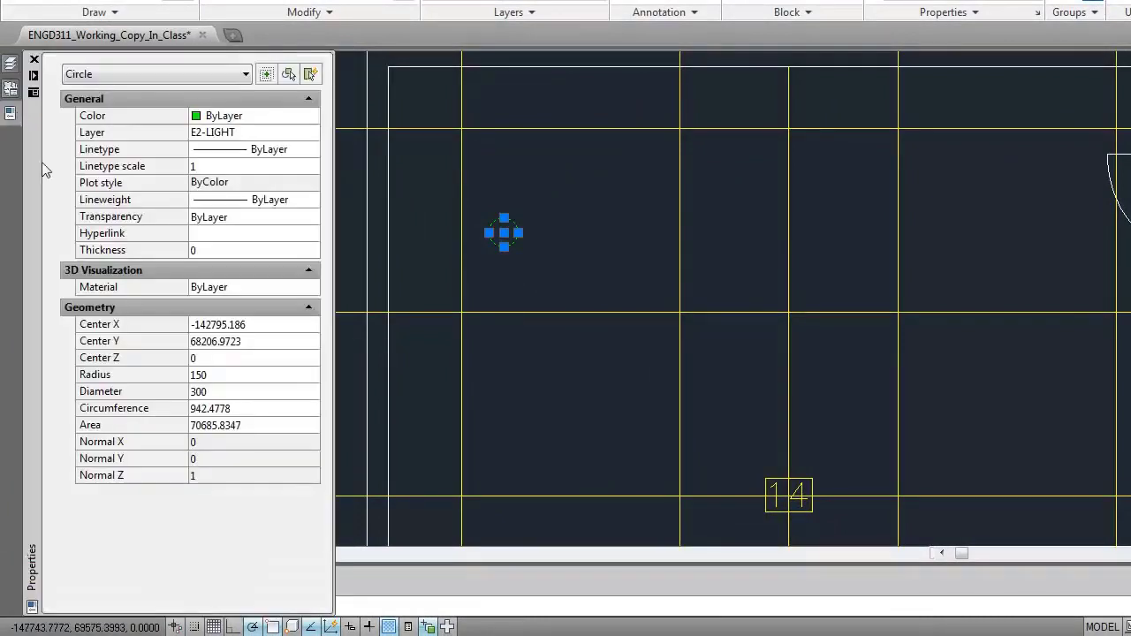
click(224, 376)
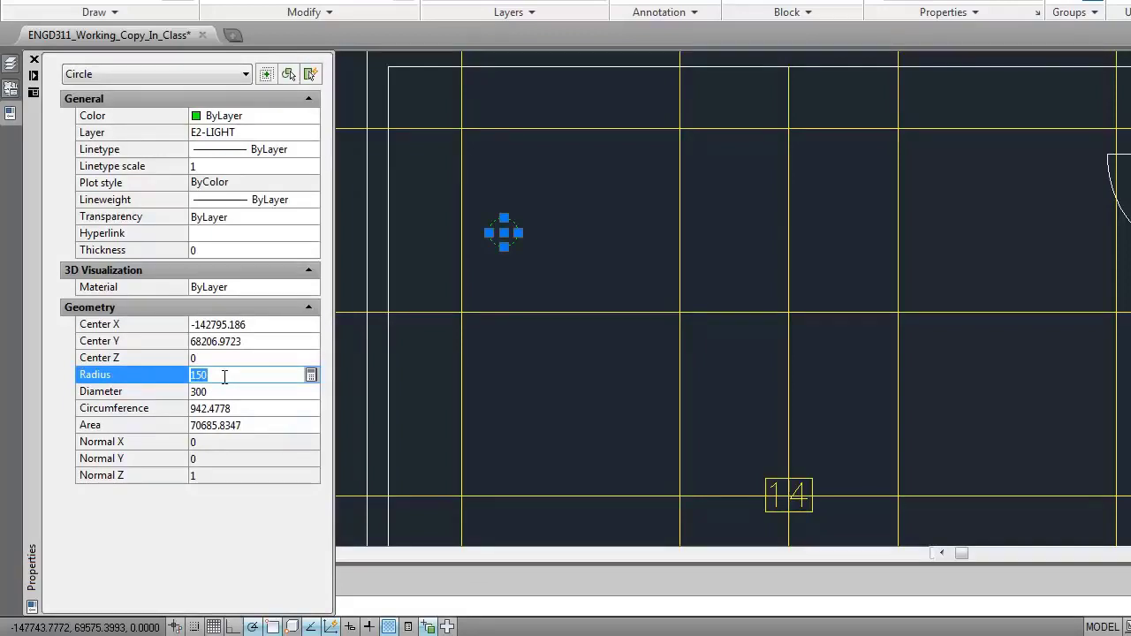
click(225, 391)
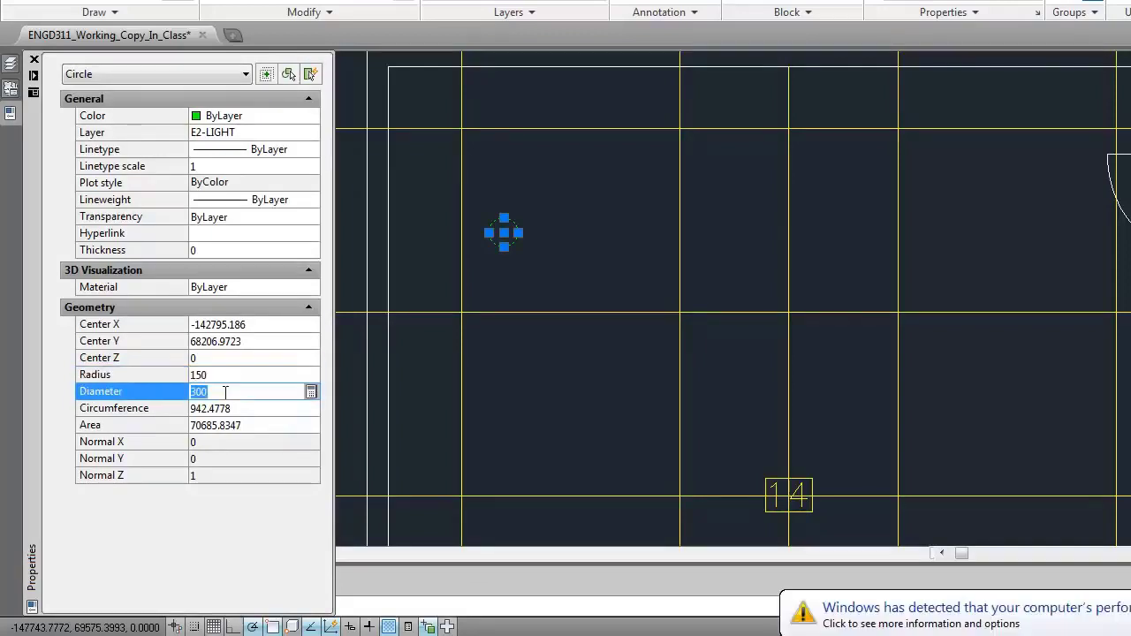
text(550)
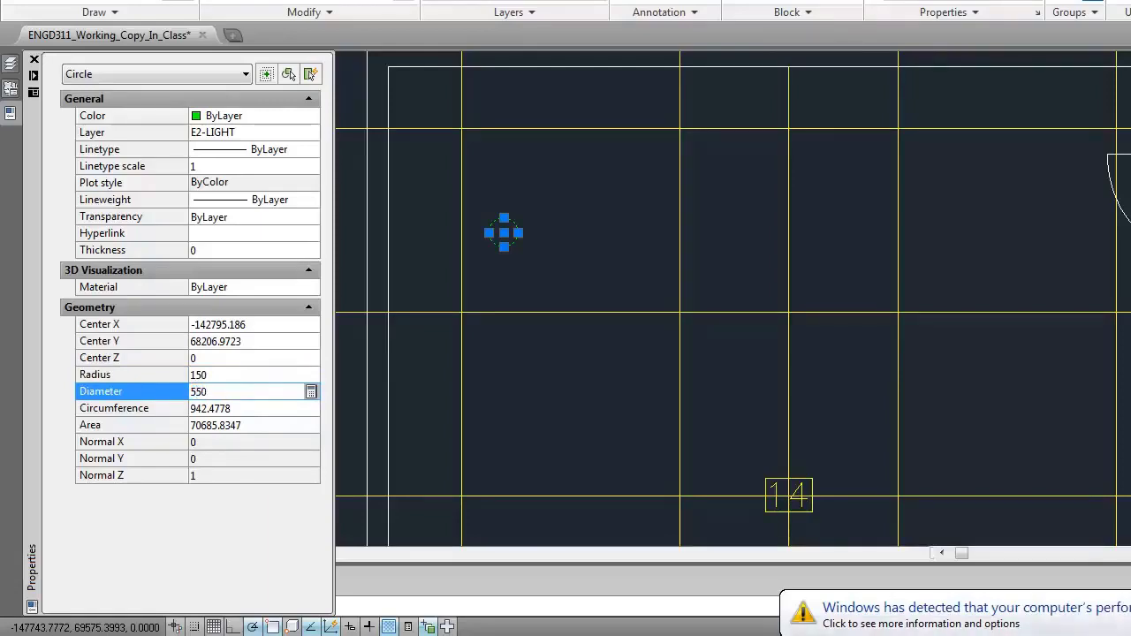
key(Return)
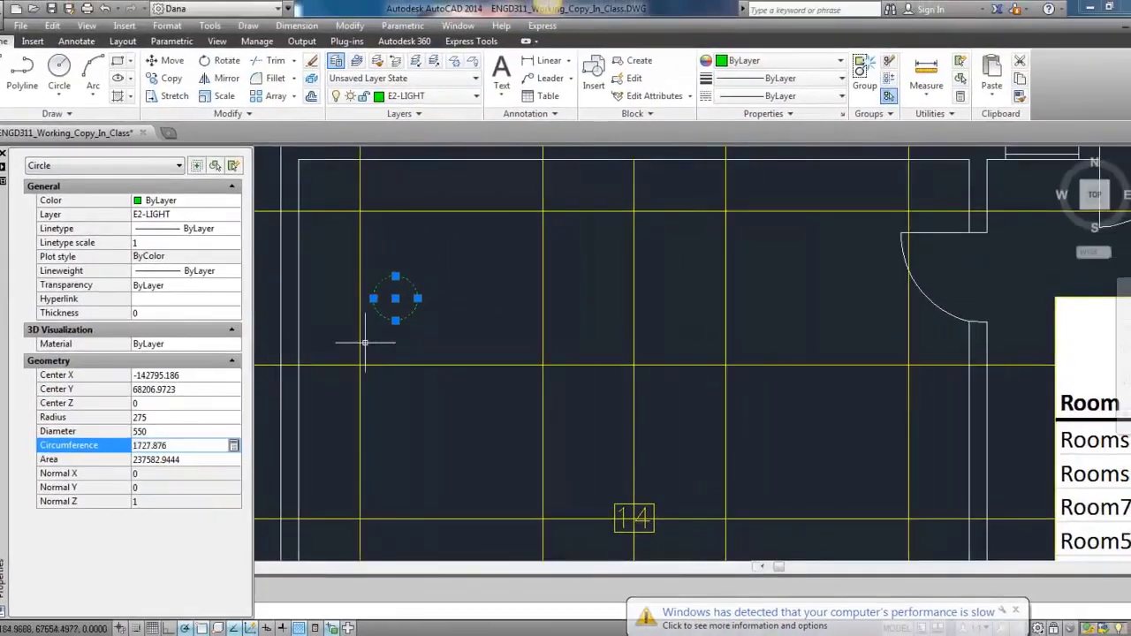
key(ctrl+1)
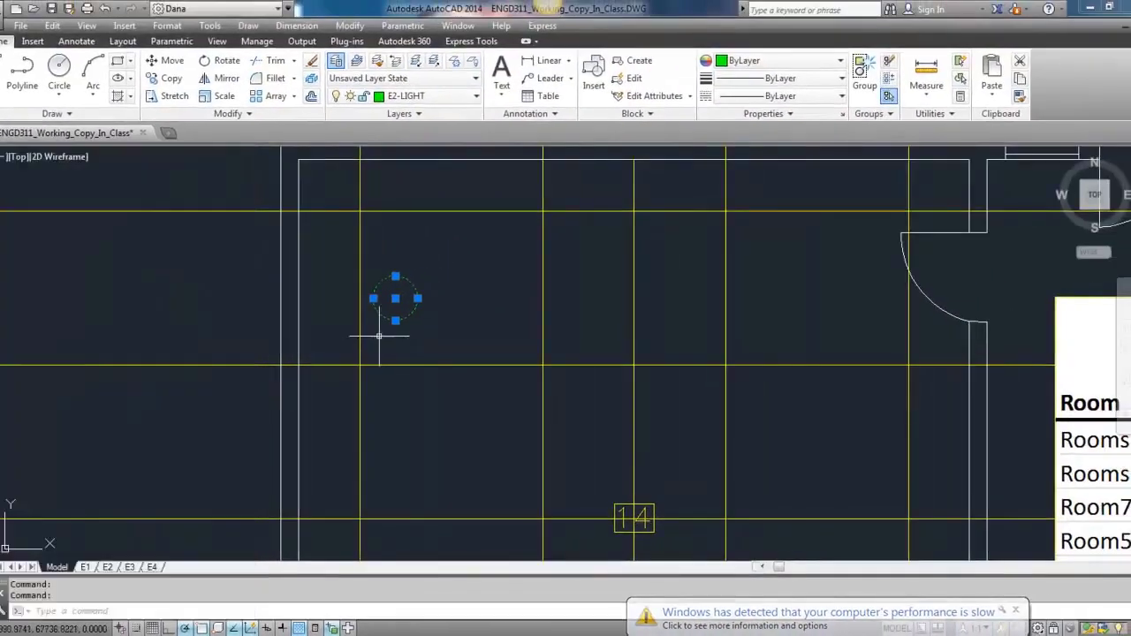
Move the luminaire circle by its center to the upper-left intersection of the construction lines in room 14.
click(395, 298)
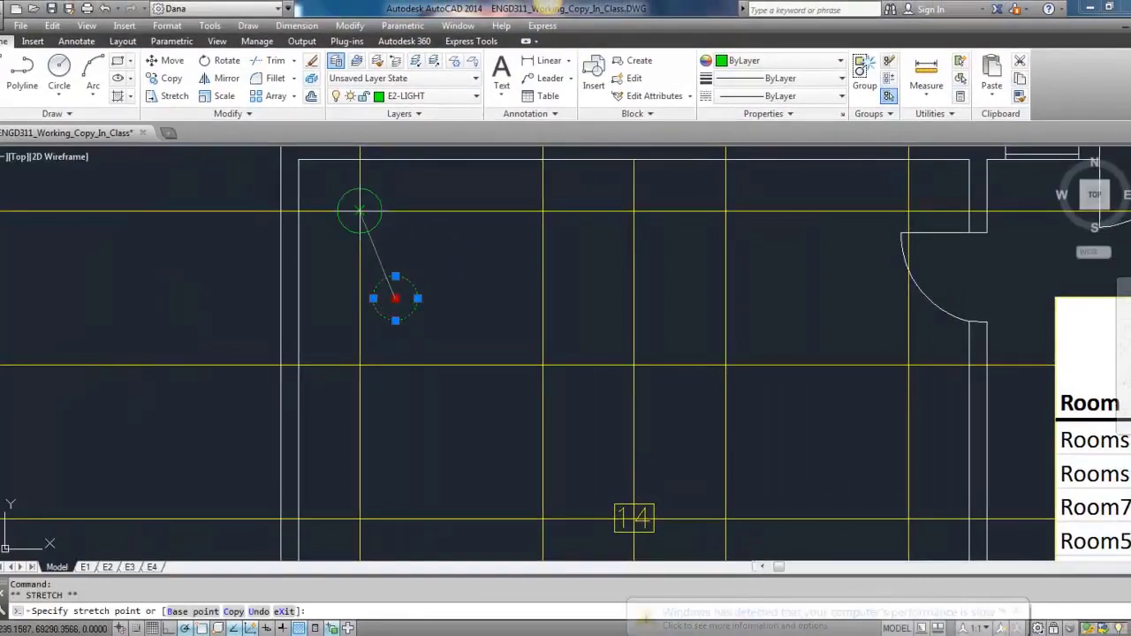
click(359, 209)
key(Escape)
key(Escape)
Copy the 550 luminaire circle down the leftmost vertical construction line to its three lower intersections in room 14.
click(372, 192)
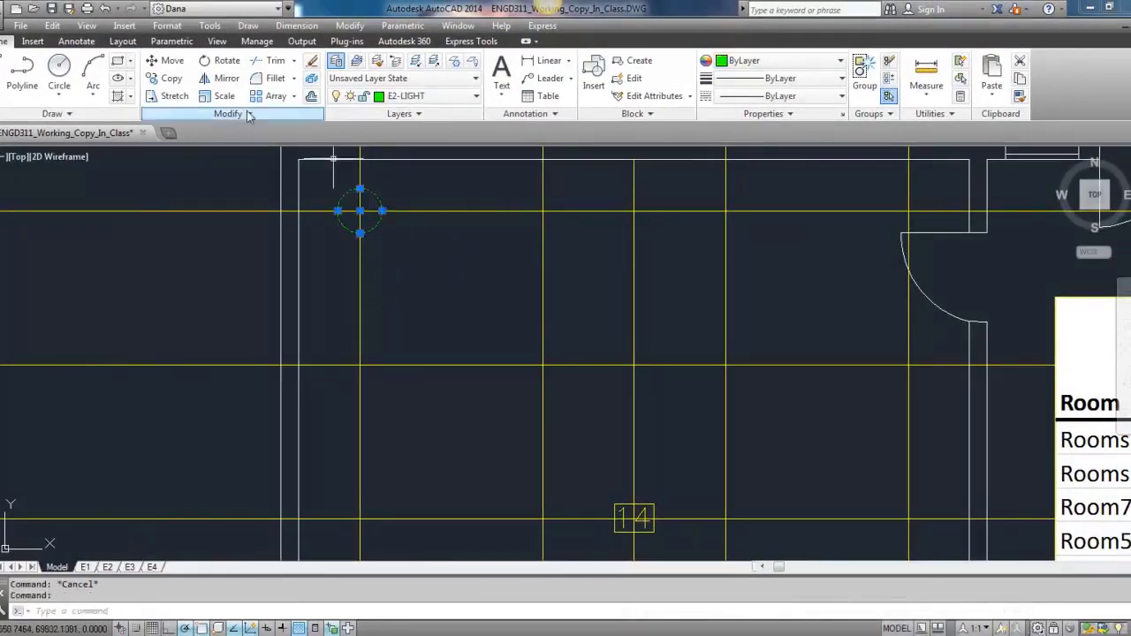
click(168, 78)
click(360, 210)
scroll(360, 210, down, 4)
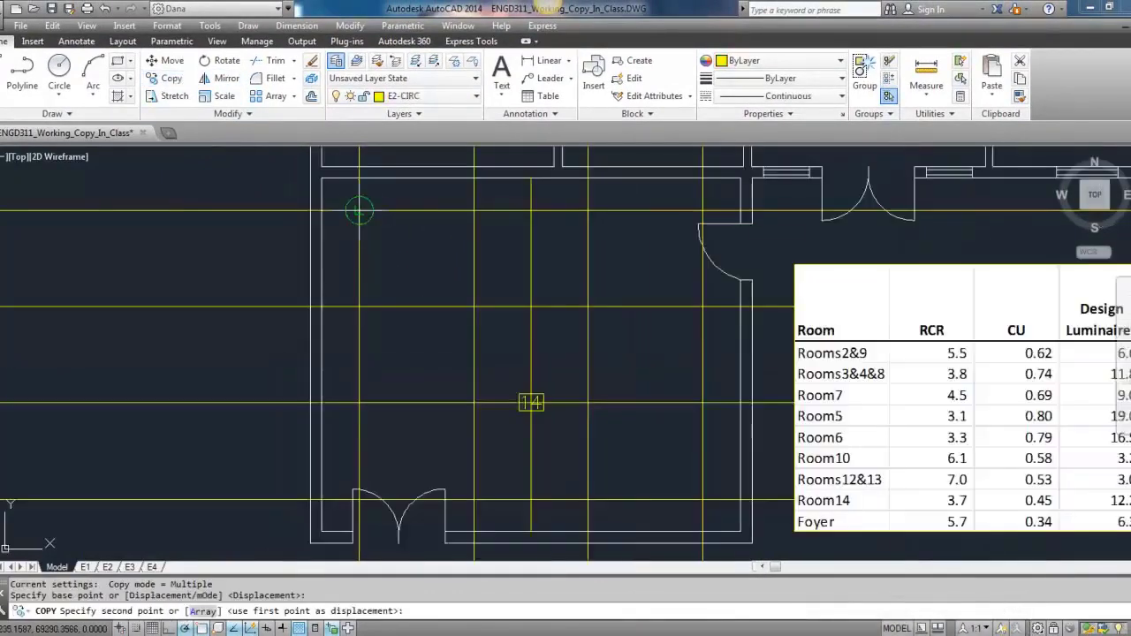
click(359, 270)
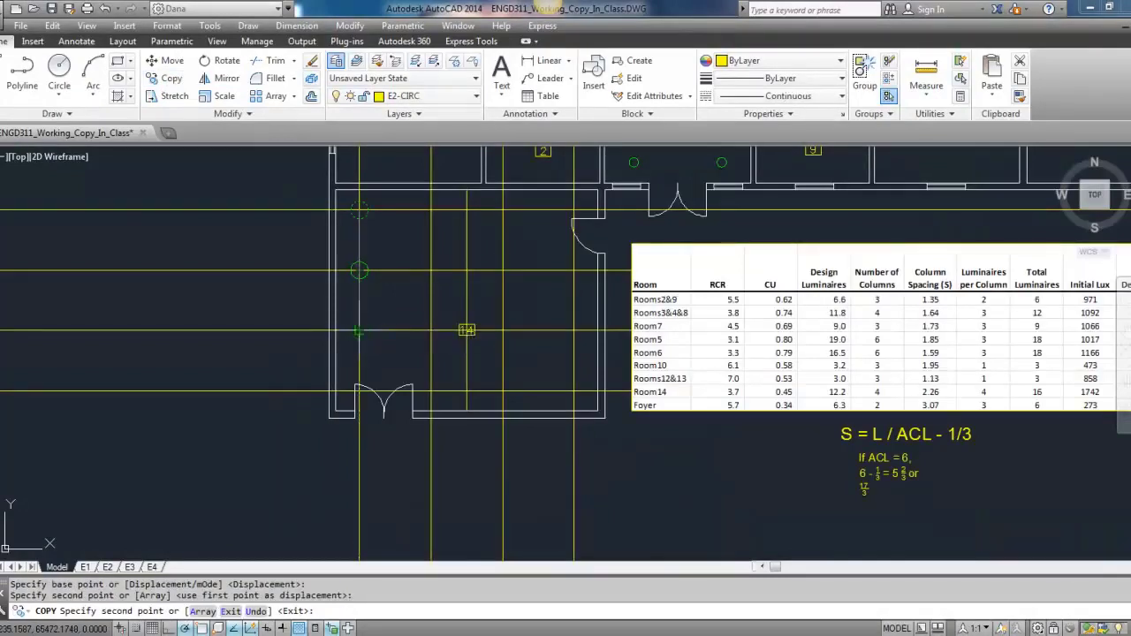
click(359, 331)
key(Escape)
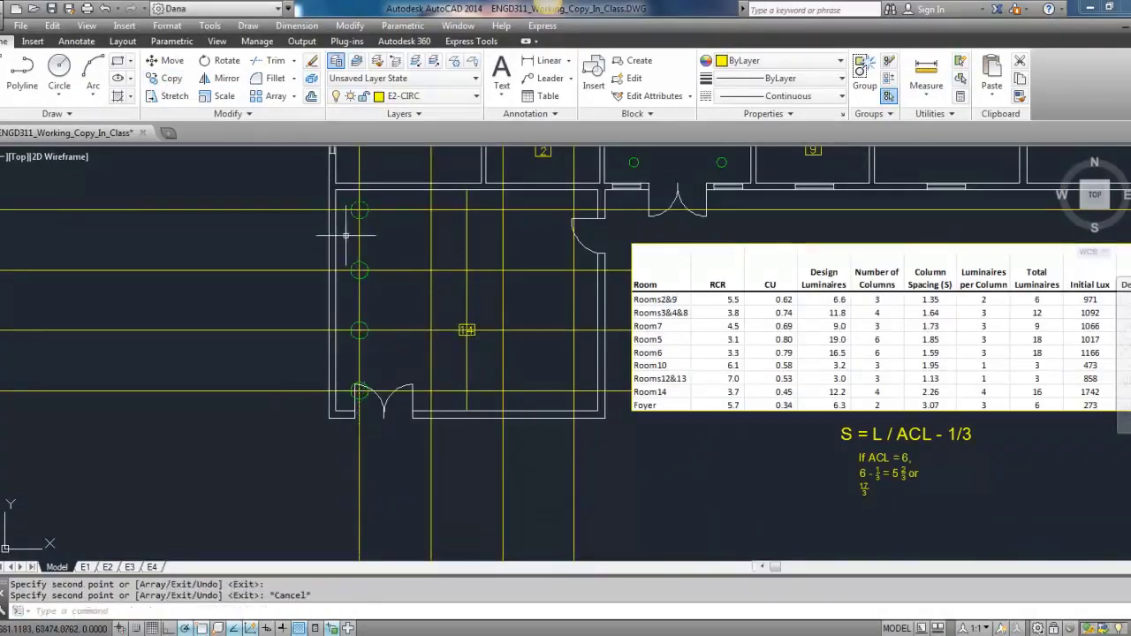
Copy the column of four luminaires to the other three vertical construction lines in room 14.
click(345, 194)
click(380, 408)
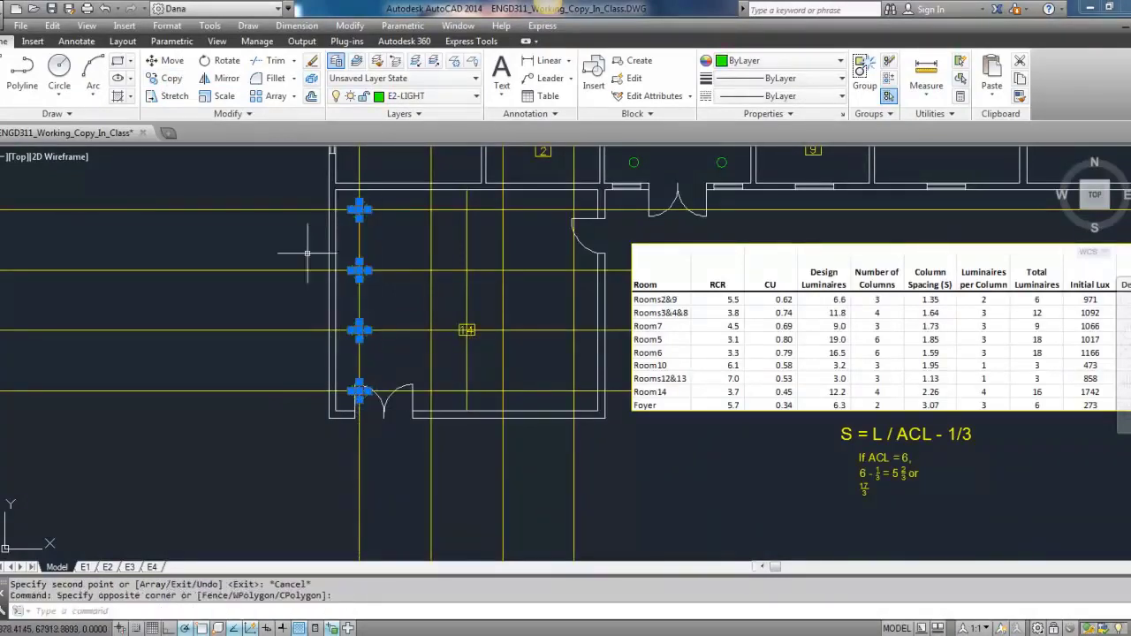
click(166, 77)
click(359, 210)
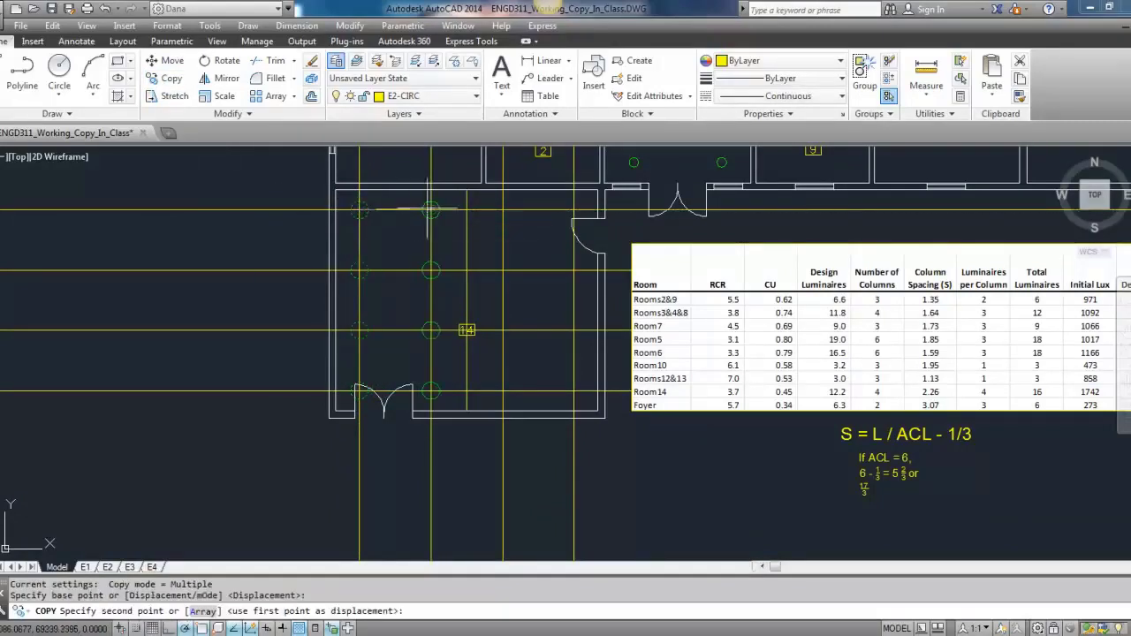
click(431, 209)
click(502, 209)
click(575, 209)
key(Escape)
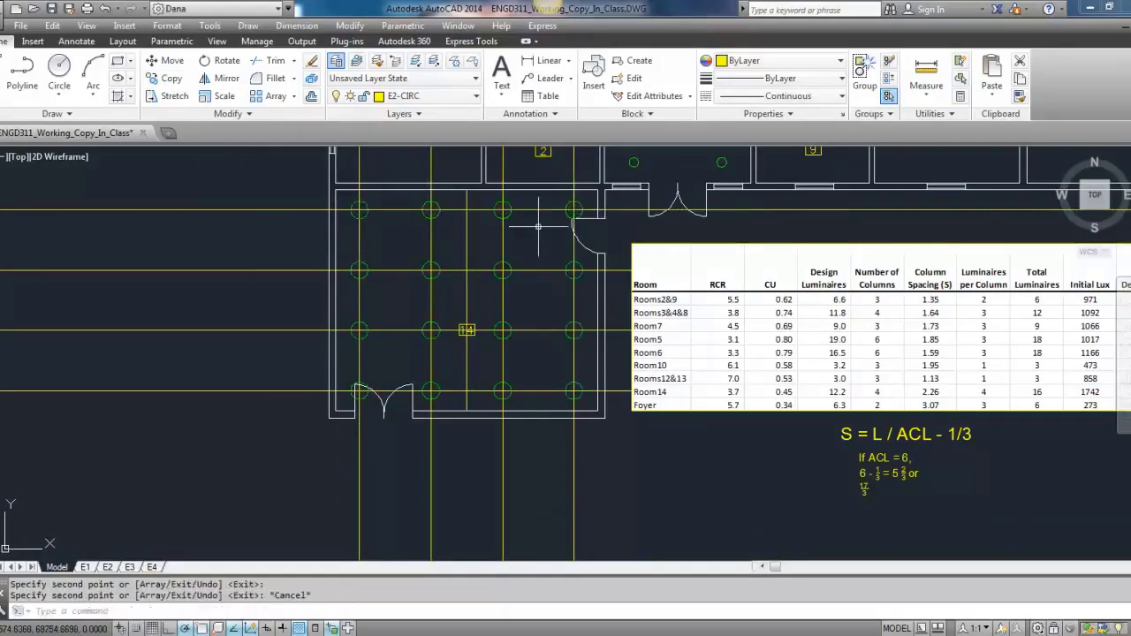
Erase the construction lines and the vertical center line from room 14, keeping the luminaires and room tag.
click(484, 300)
click(454, 214)
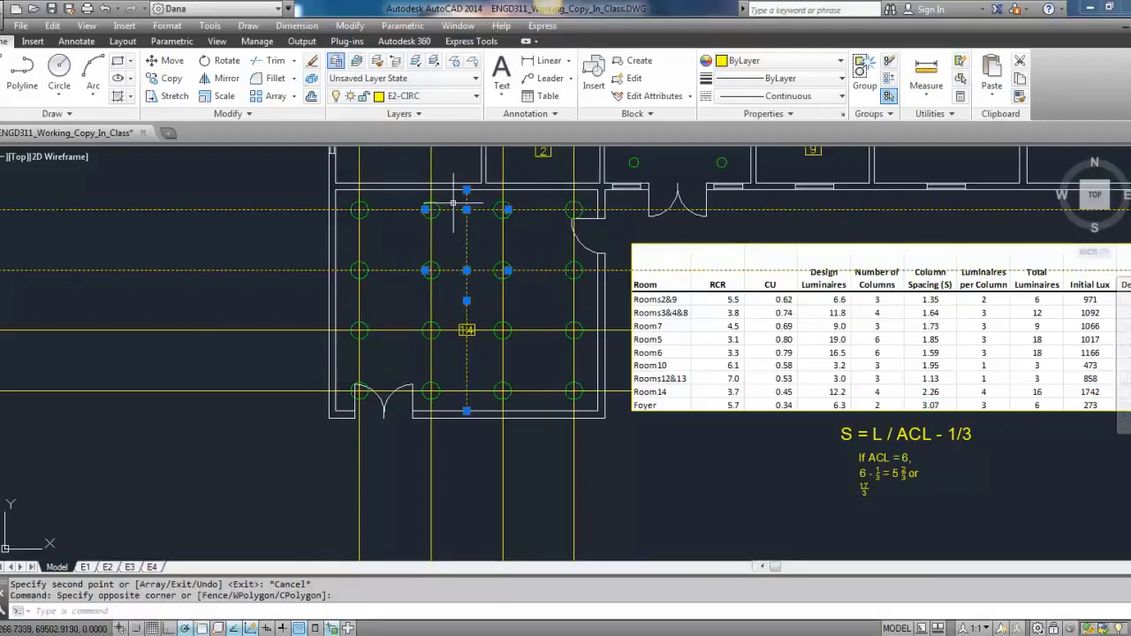
key(Delete)
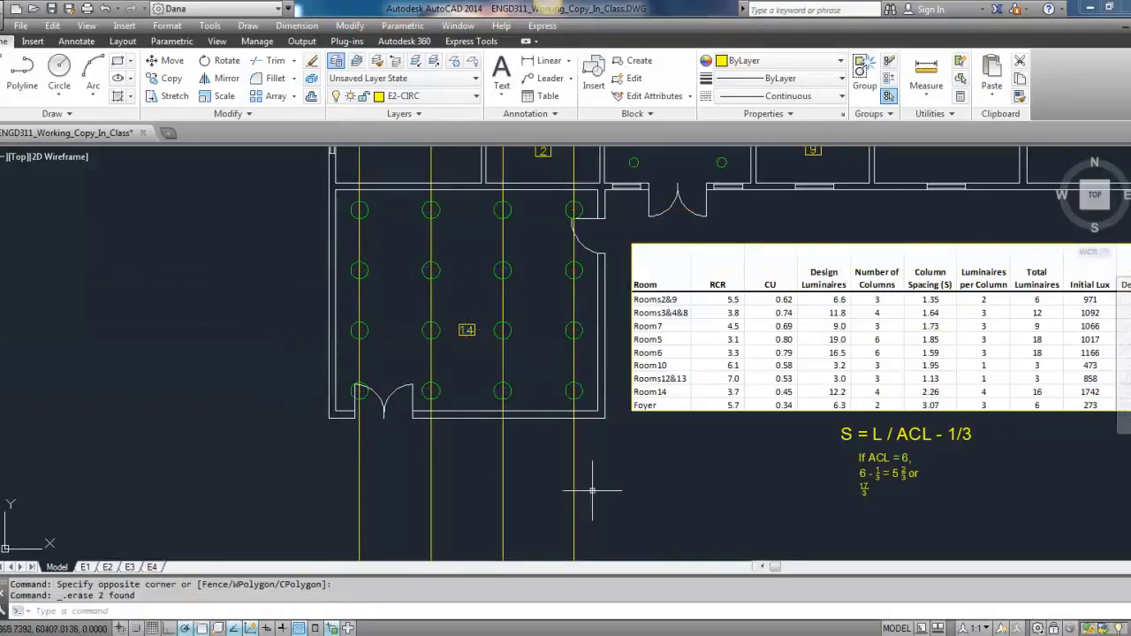
click(607, 485)
click(290, 436)
key(Delete)
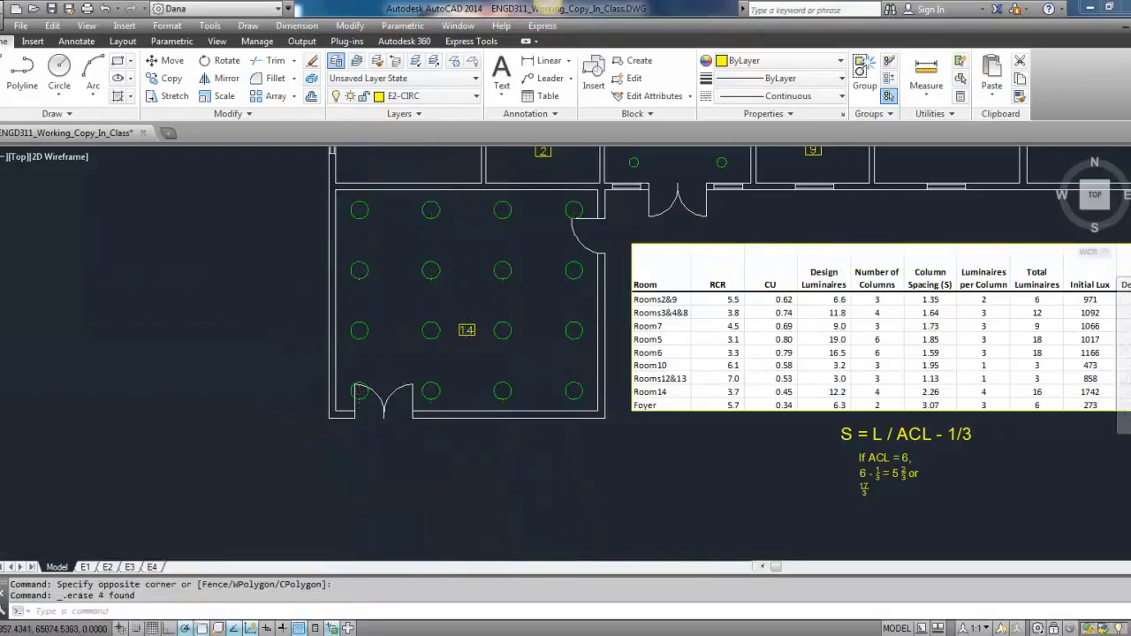
Move the room 14 tag straight up to the gap between the second and third luminaire rows.
scroll(454, 344, up, 4)
click(518, 341)
click(454, 253)
scroll(460, 280, down, 2)
text(m)
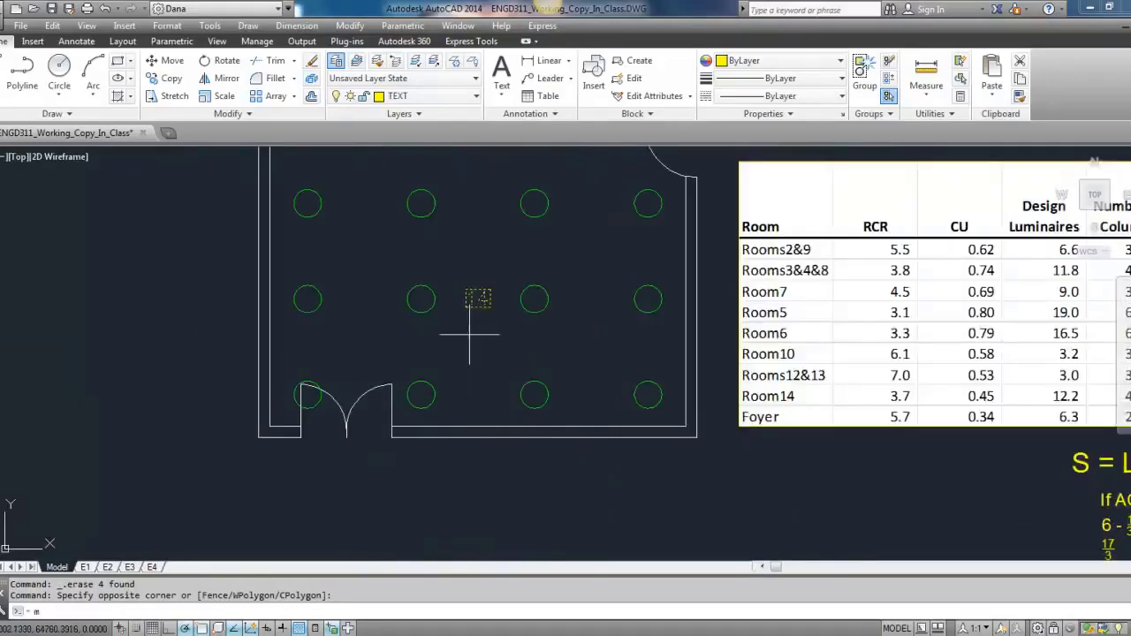
key(Return)
click(490, 358)
click(485, 309)
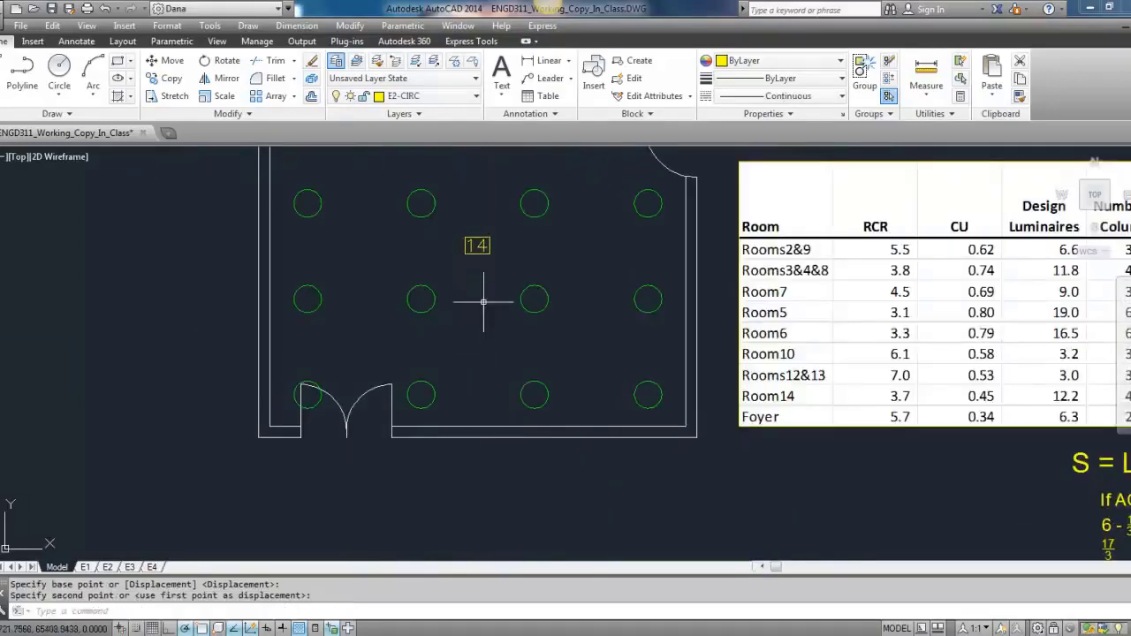
scroll(480, 303, down, 3)
scroll(469, 274, up, 1)
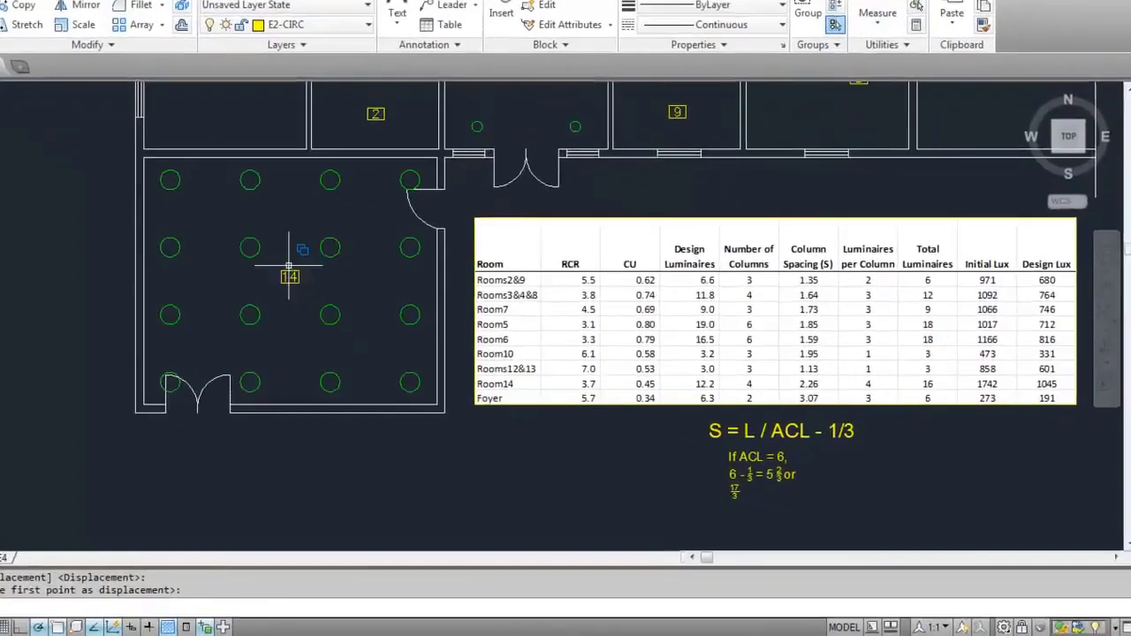
middle_drag(289, 266, 210, 282)
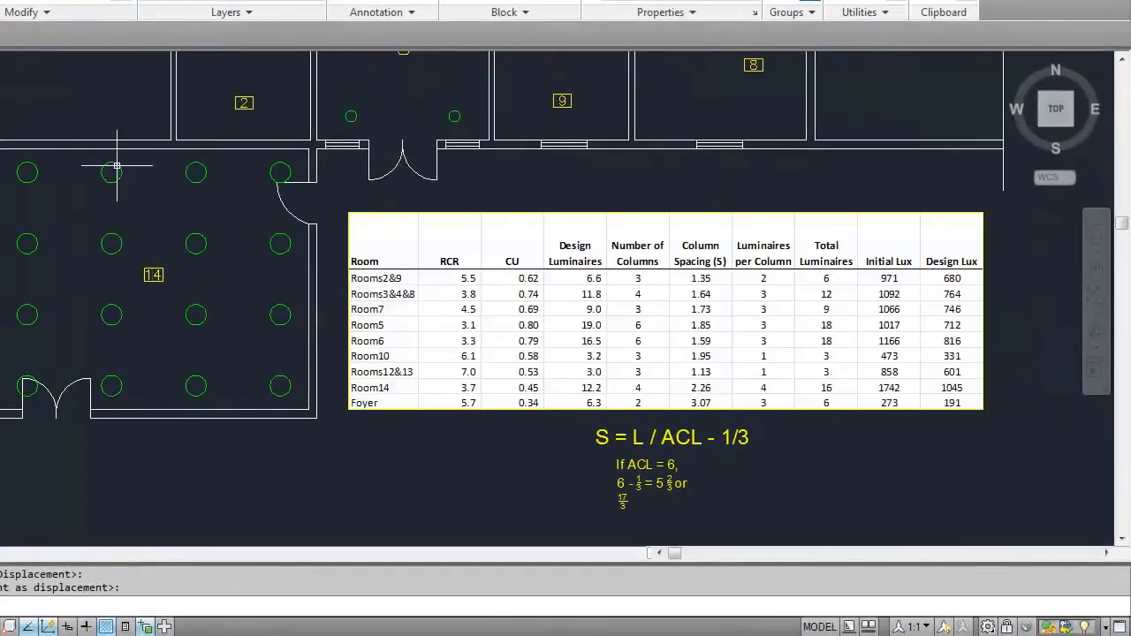
scroll(130, 322, down, 1)
scroll(131, 295, up, 1)
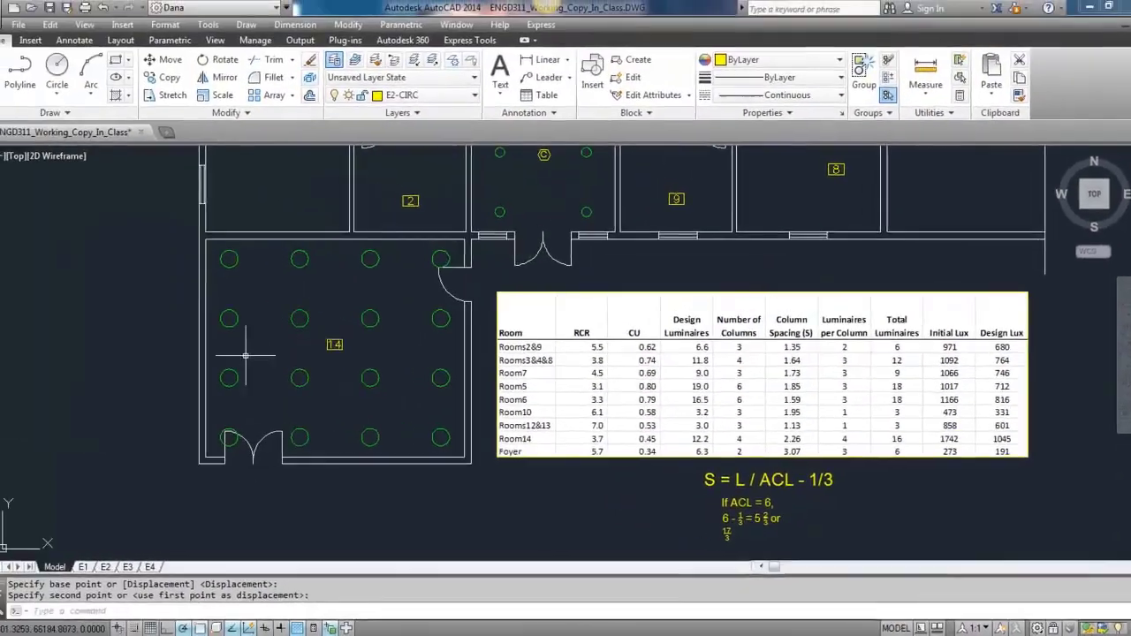
Paste a copy of the legend's three-way switch beside room 14's double door and set its base on the inner wall line.
middle_drag(45, 303, 85, 418)
scroll(281, 454, down, 3)
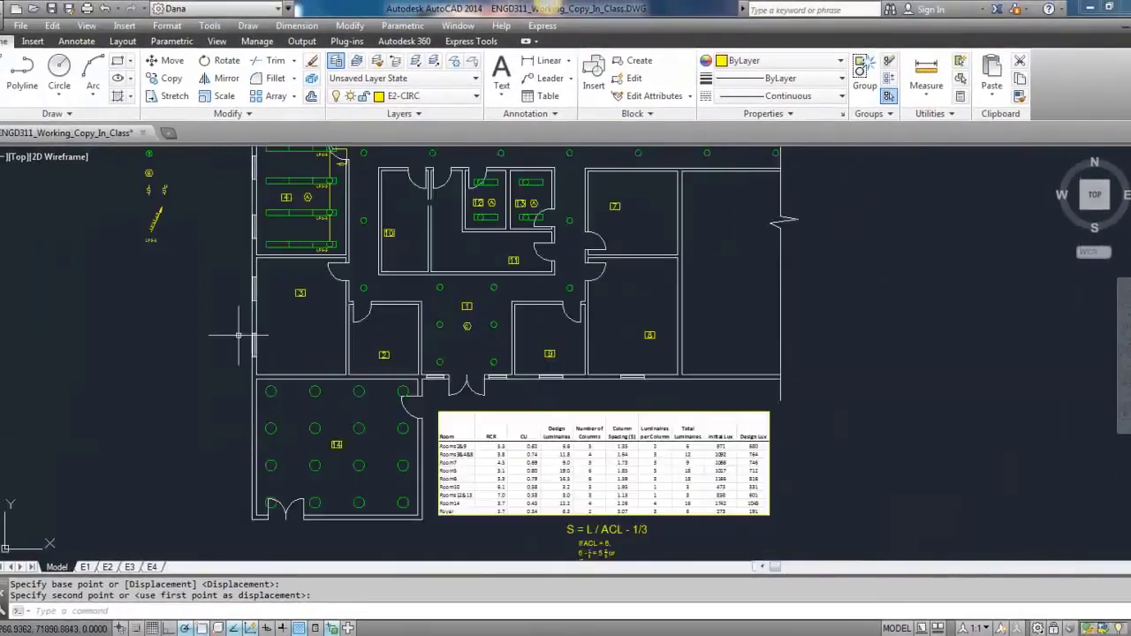
scroll(163, 190, up, 5)
click(168, 192)
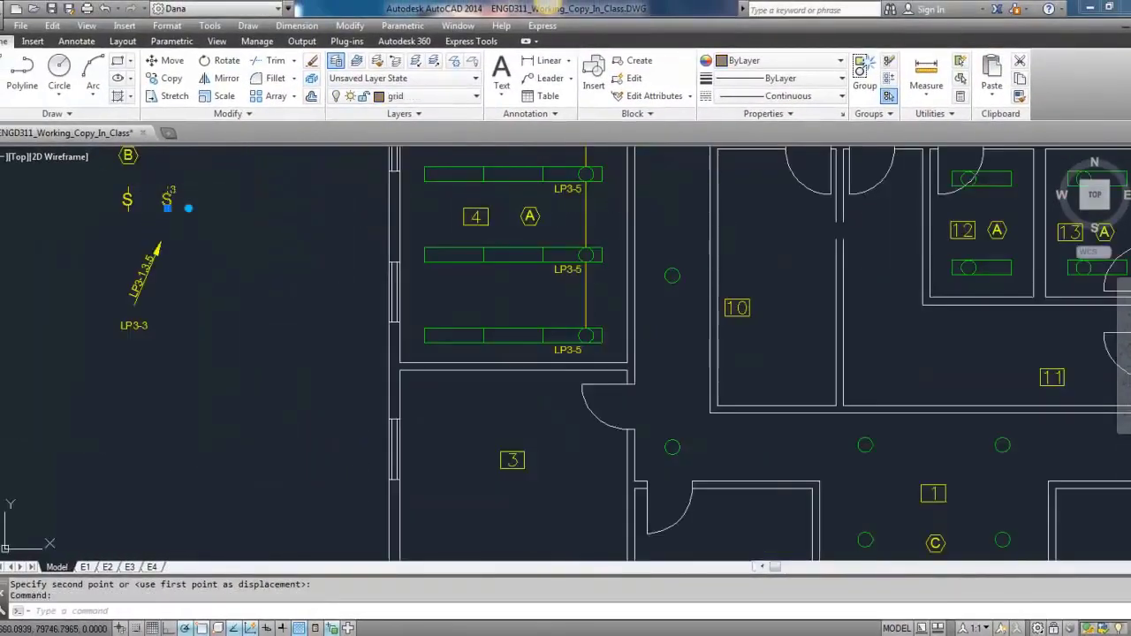
key(ctrl+v)
scroll(168, 193, down, 5)
scroll(328, 429, up, 6)
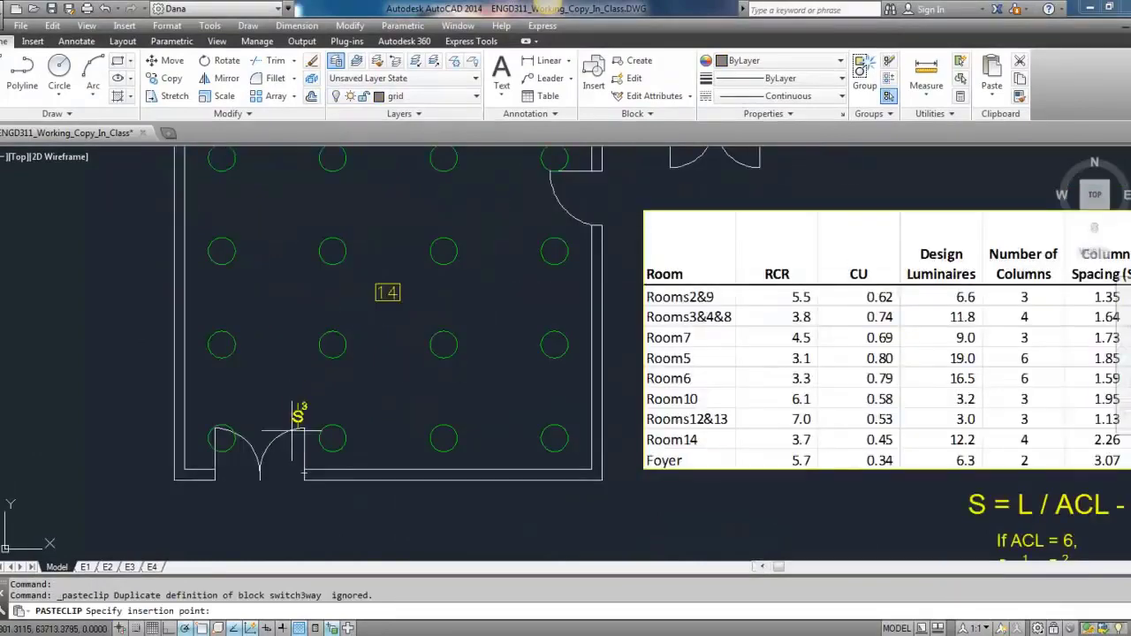
scroll(293, 395, up, 2)
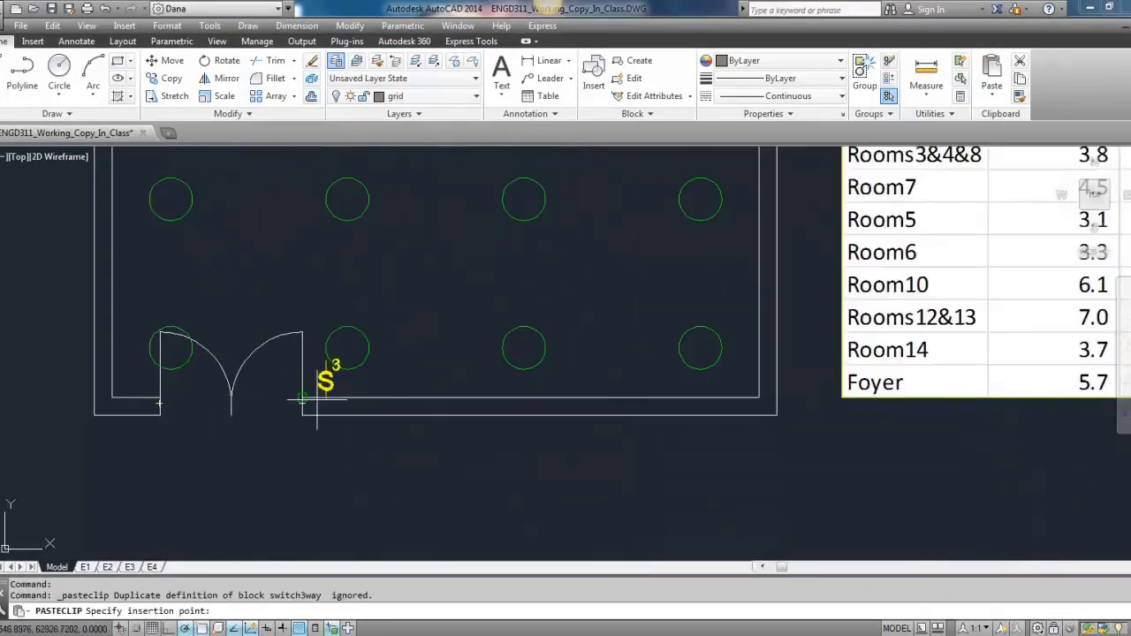
scroll(321, 393, up, 4)
click(345, 409)
click(347, 406)
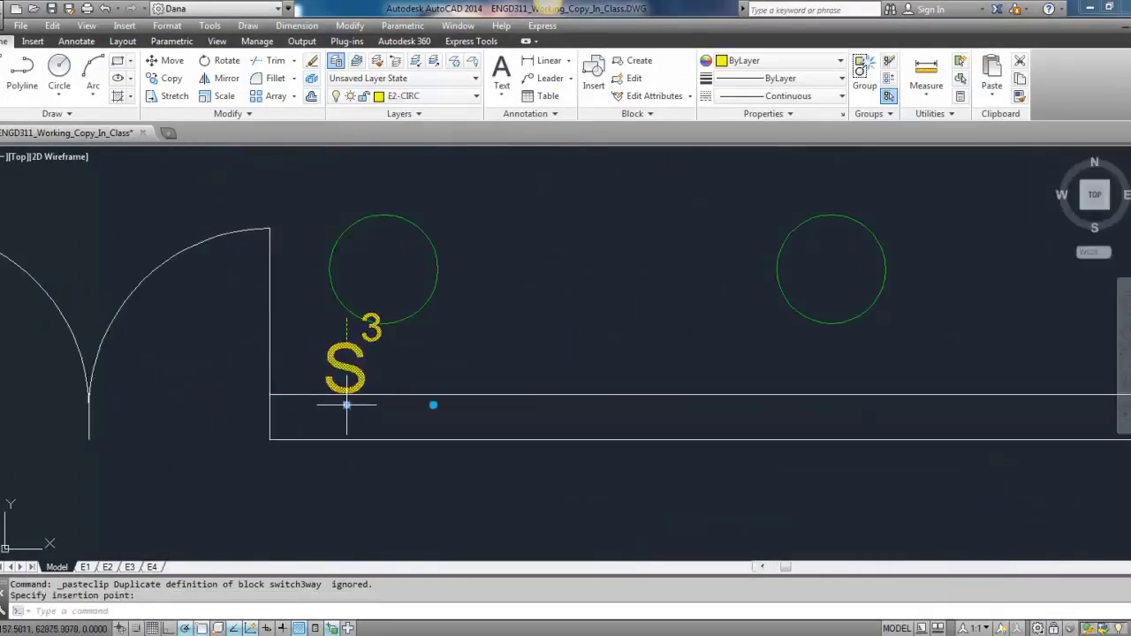
click(346, 406)
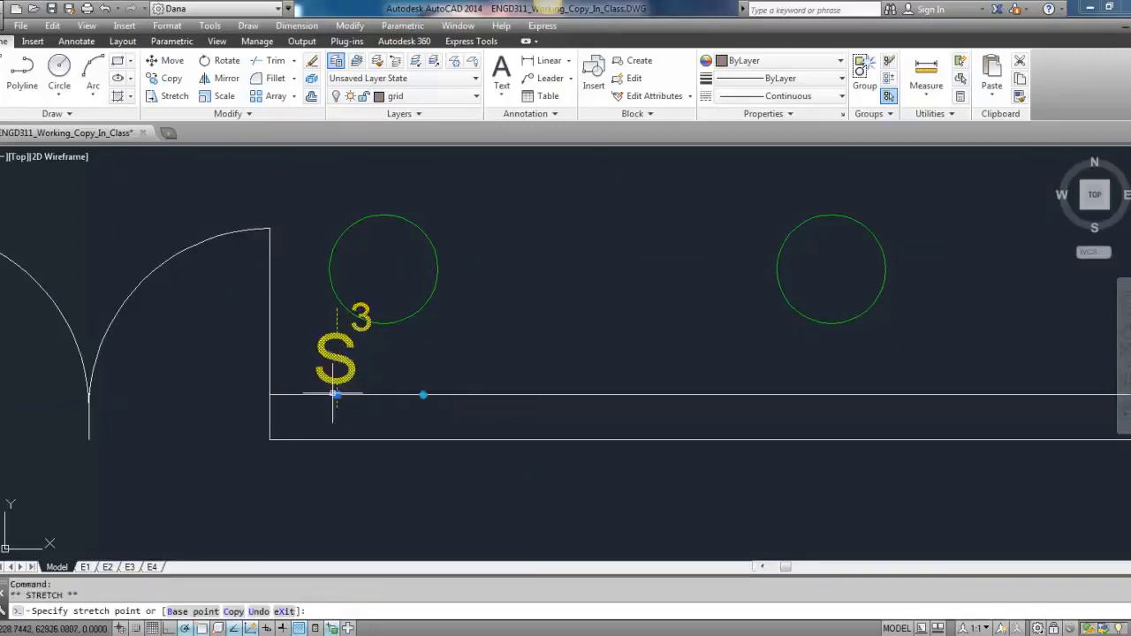
Copy the three-way switch a short distance to the right along the wall beside room 14's double door.
click(165, 78)
click(336, 395)
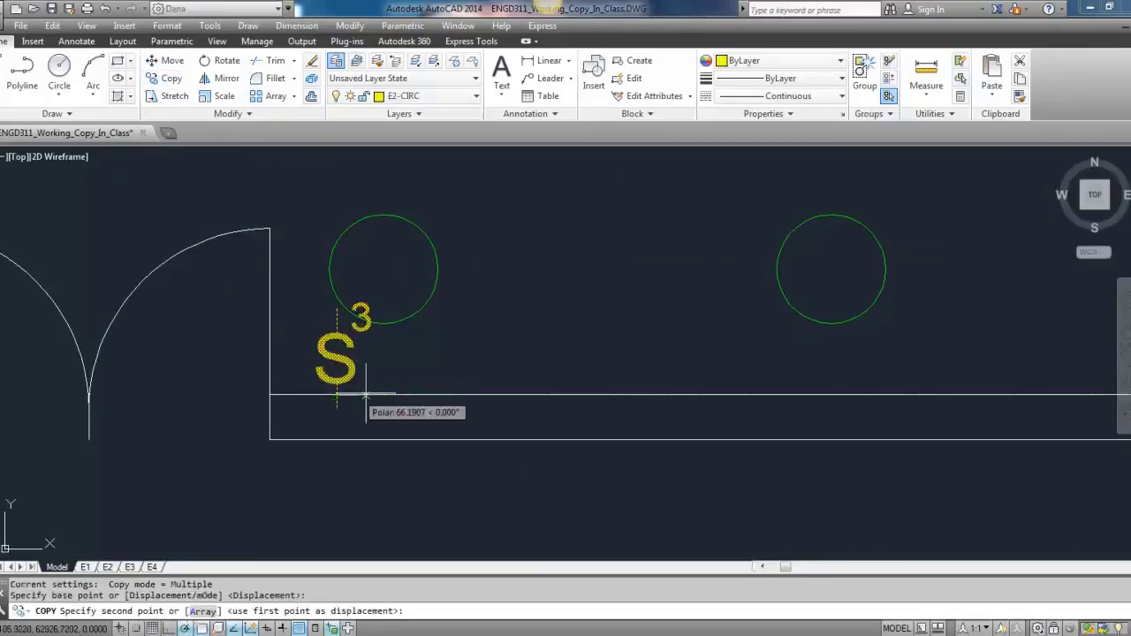
click(390, 396)
key(Escape)
scroll(416, 356, down, 6)
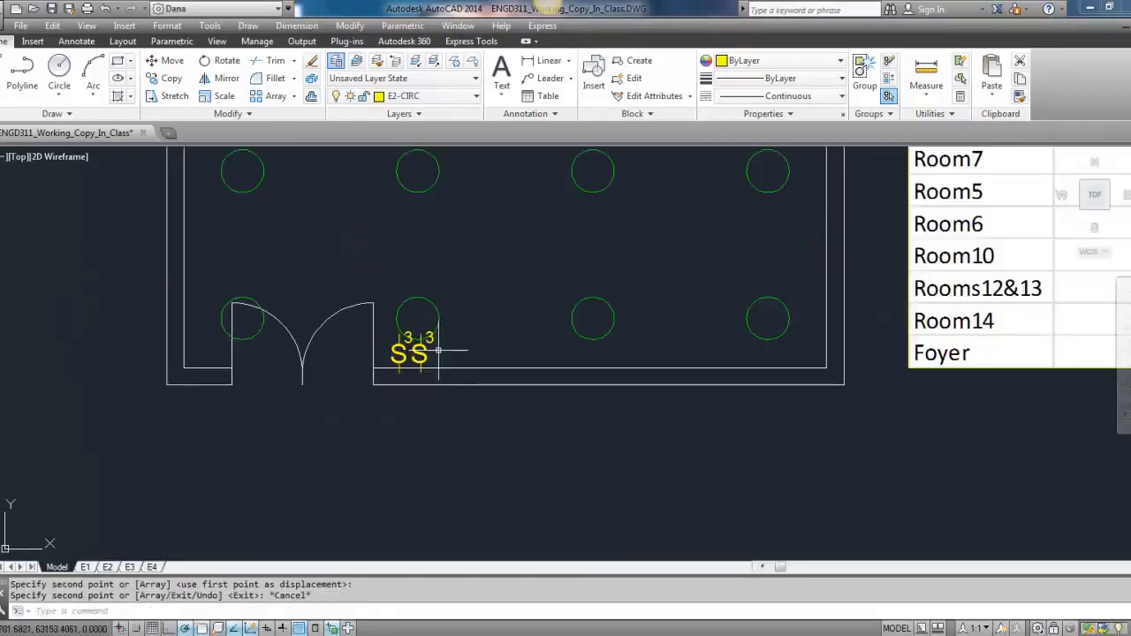
Copy a three-way switch from beside the double door and paste it near room 14's single door on the right wall.
middle_drag(329, 405, 265, 450)
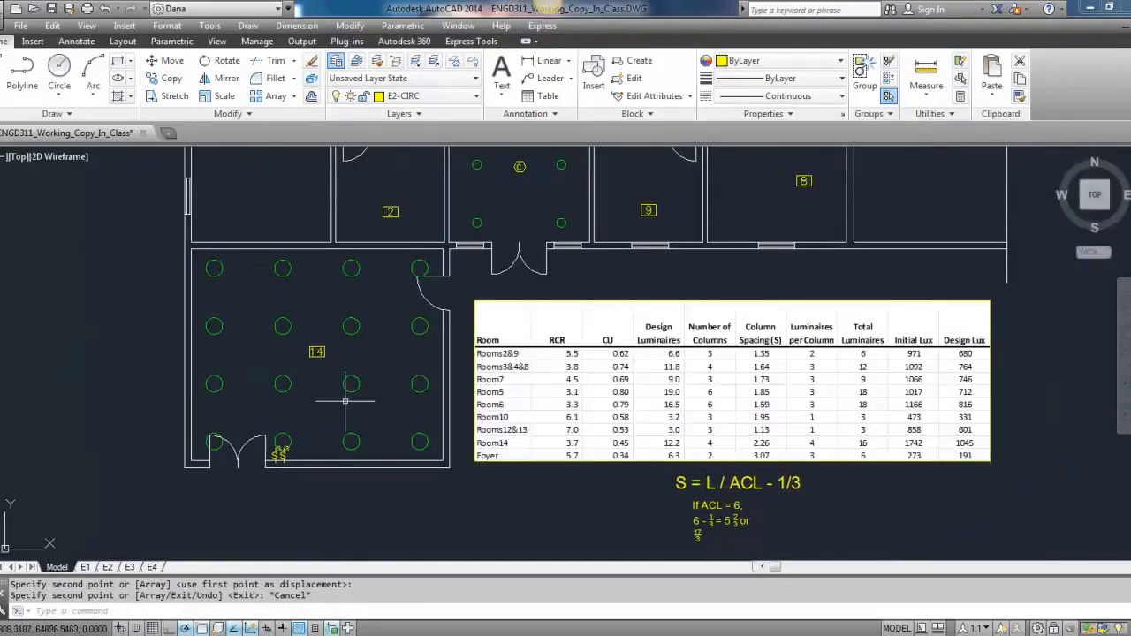
click(283, 456)
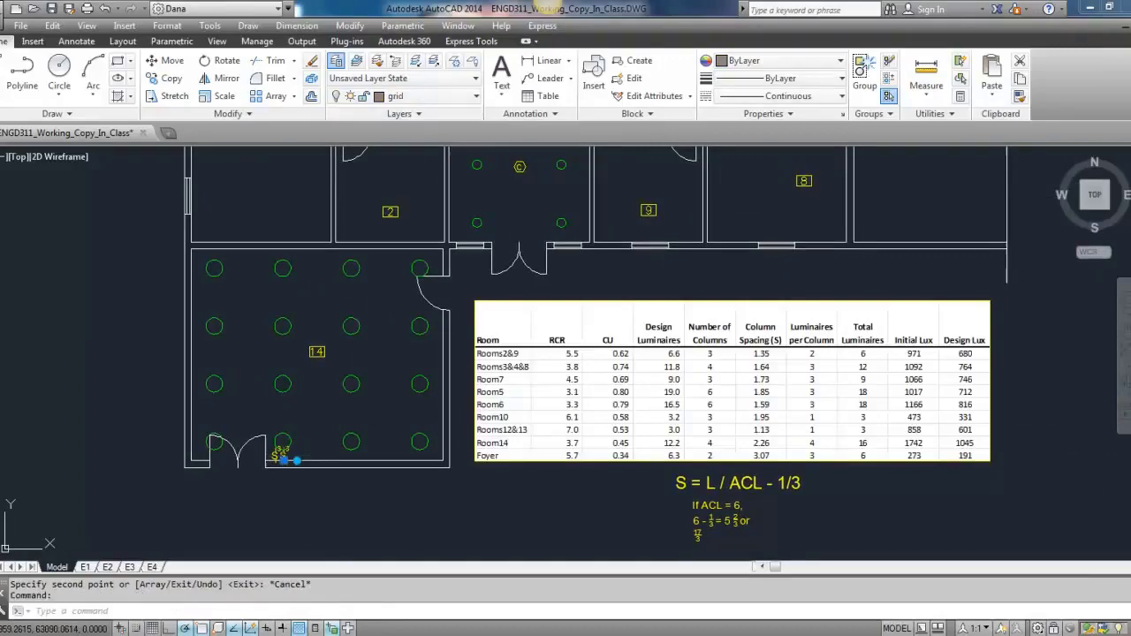
key(ctrl+v)
scroll(442, 314, up, 5)
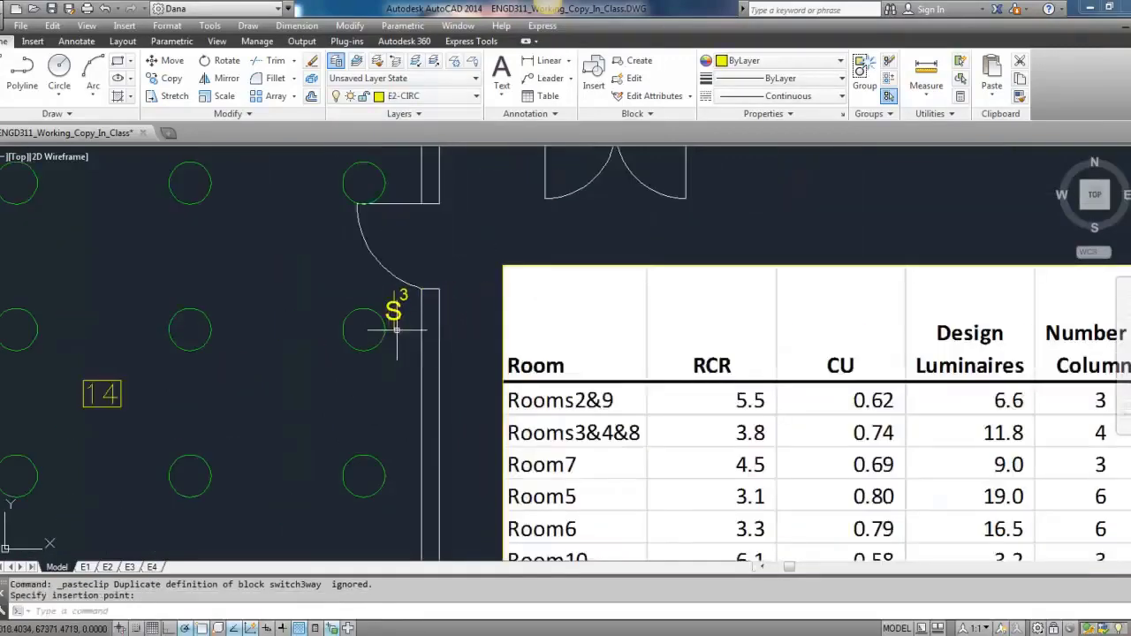
Rotate the pasted switch a quarter turn counterclockwise and move its base onto the inner wall line just below the single door.
click(397, 312)
click(429, 326)
click(395, 232)
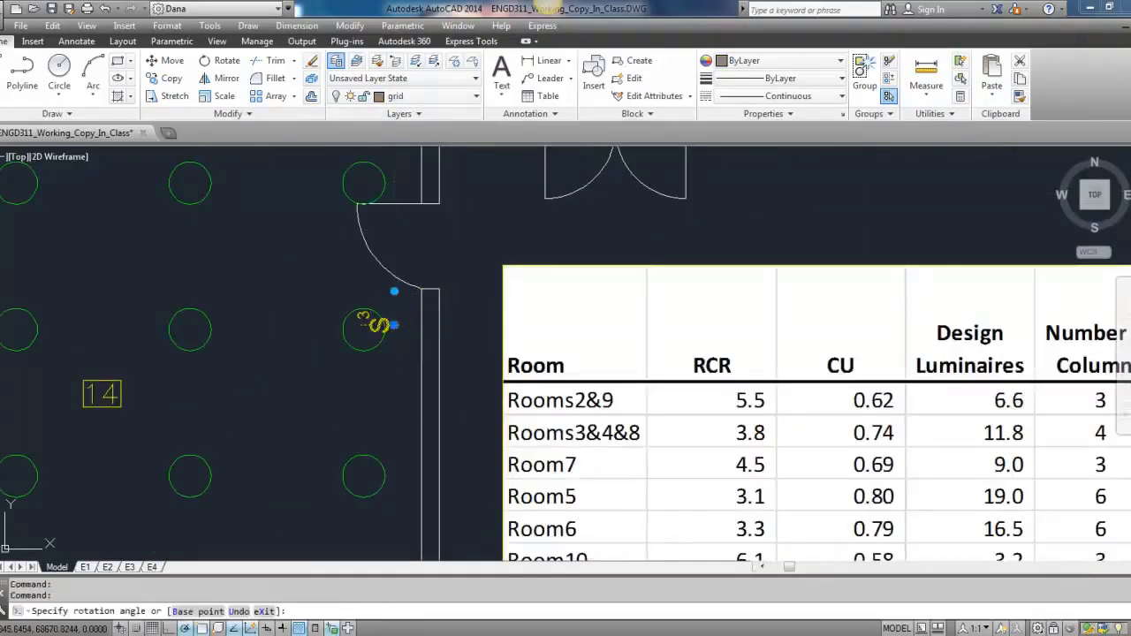
click(395, 325)
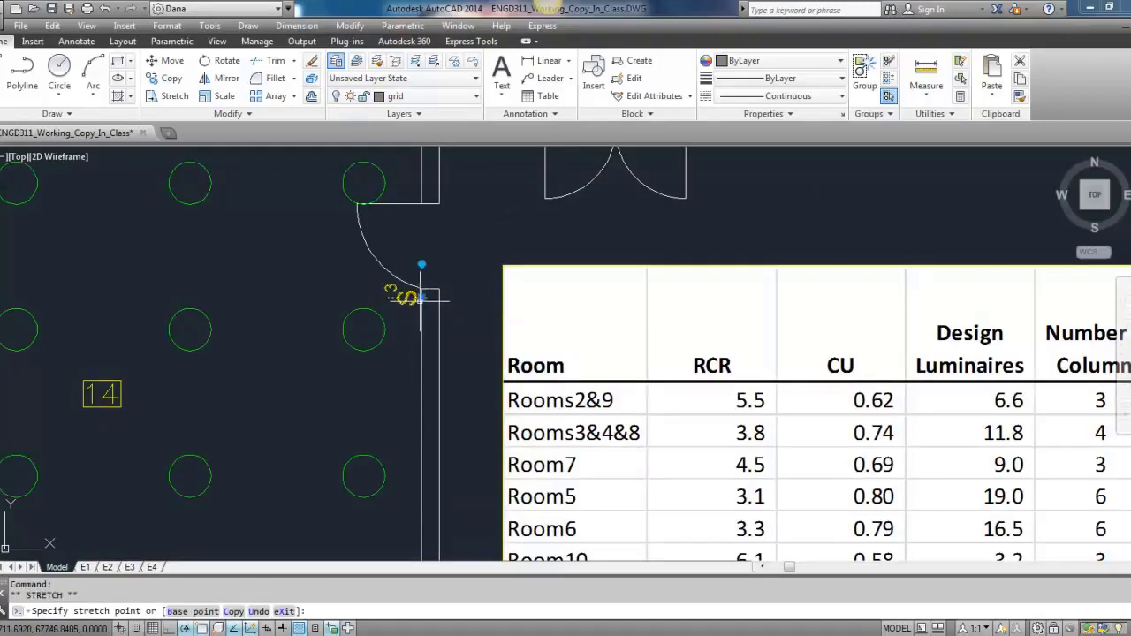
click(421, 298)
Copy the rotated three-way switch straight down to form a pair on the right wall of room 14.
click(168, 77)
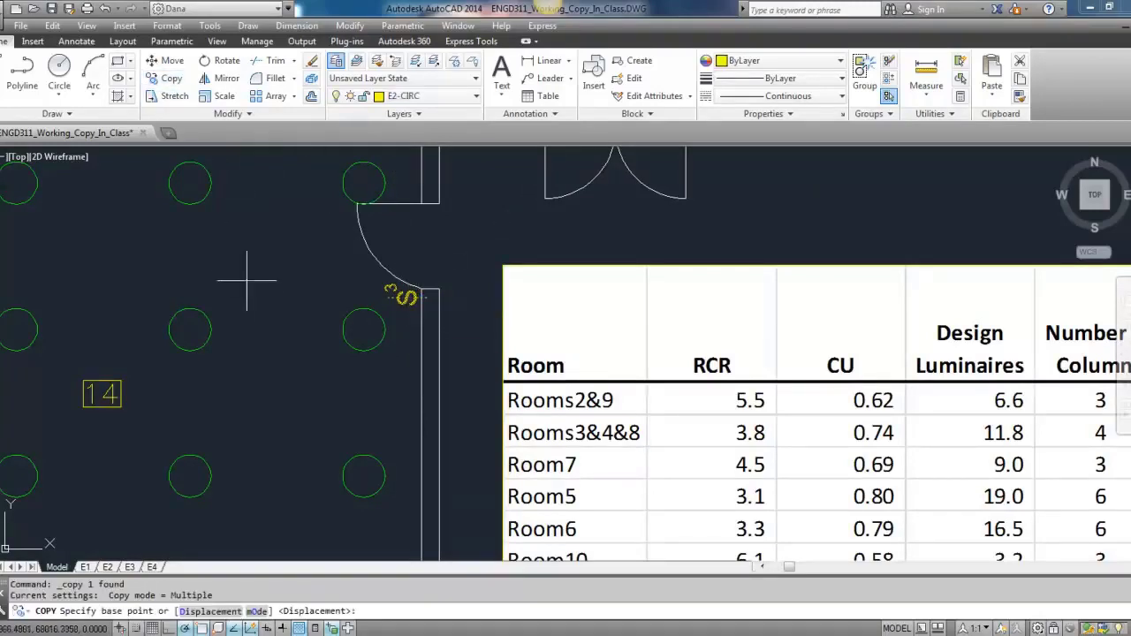
click(247, 280)
click(248, 301)
key(Escape)
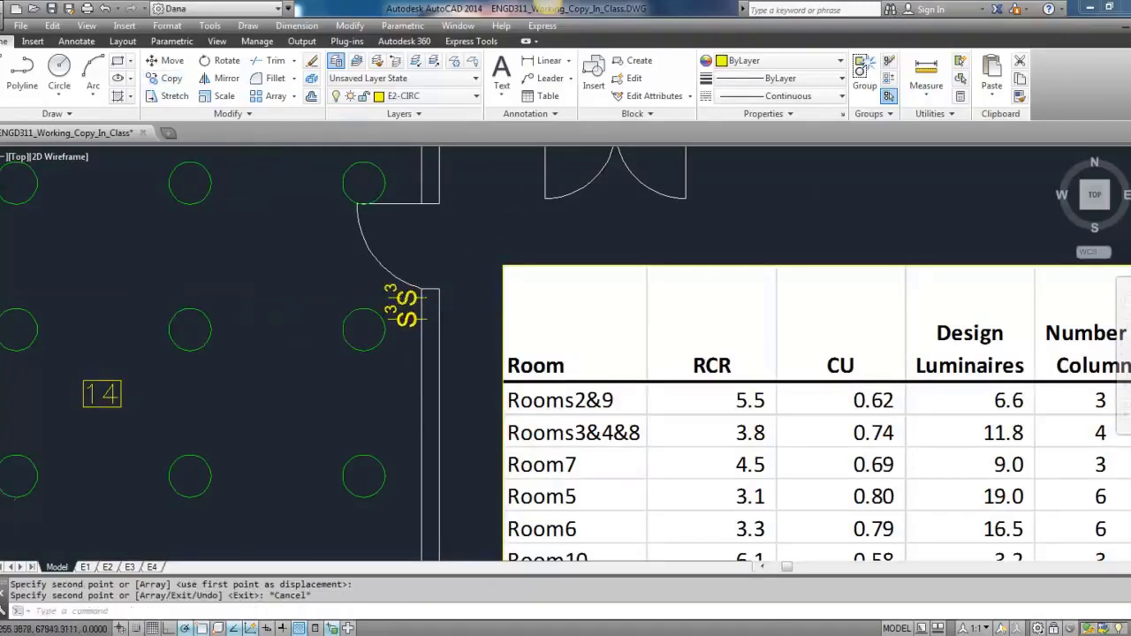
scroll(223, 288, down, 3)
mouse_move(191, 309)
middle_down()
mouse_move(297, 355)
mouse_move(303, 380)
middle_up()
scroll(297, 355, up, 1)
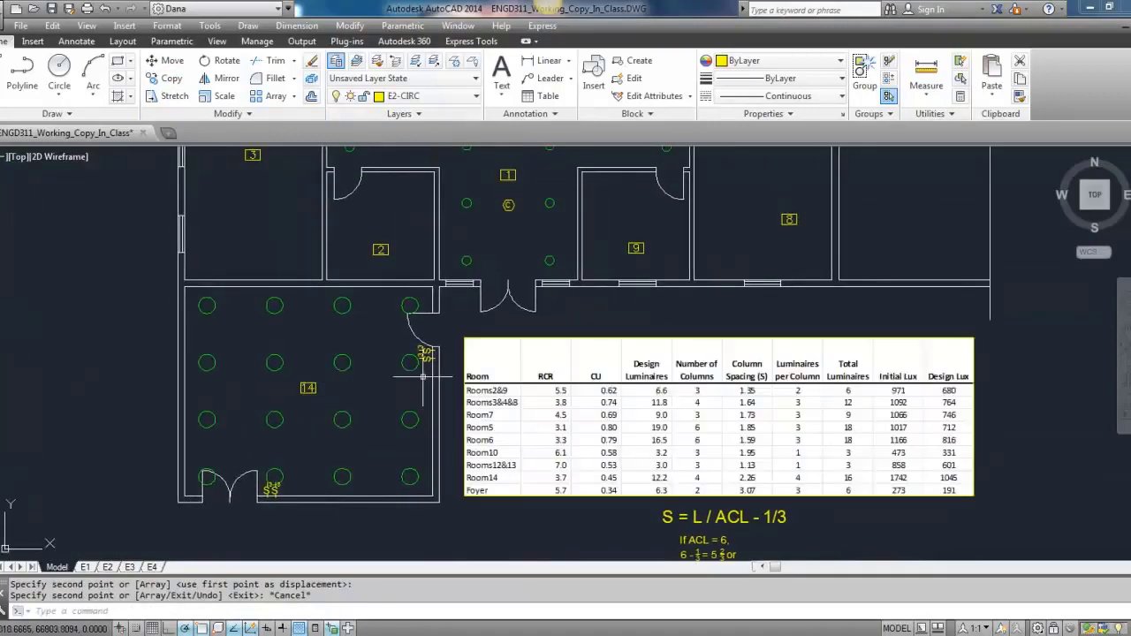
scroll(422, 381, up, 2)
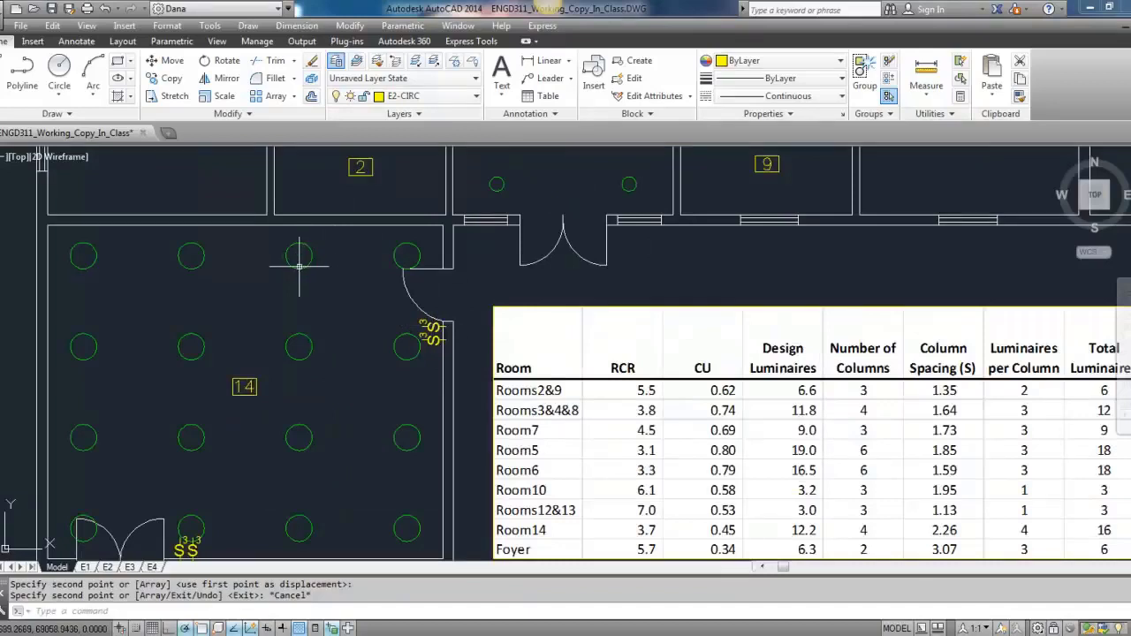
scroll(303, 279, down, 2)
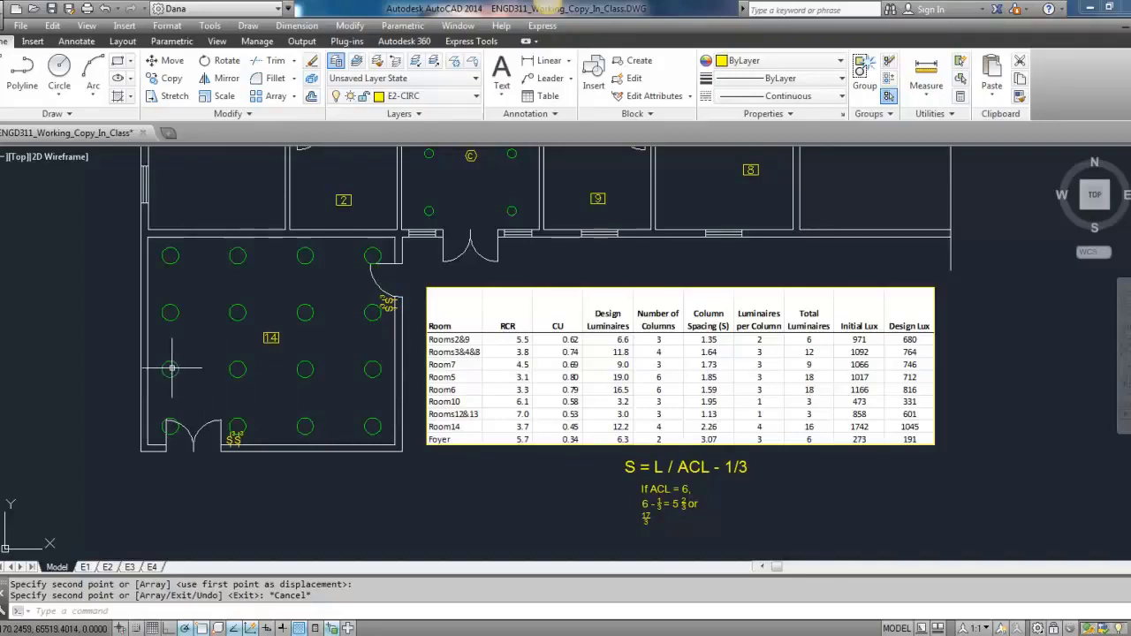
Copy the LP3-3 circuit label from the symbol legend and paste it just above the corridor luminaire between rooms 4 and 10.
scroll(304, 292, down, 4)
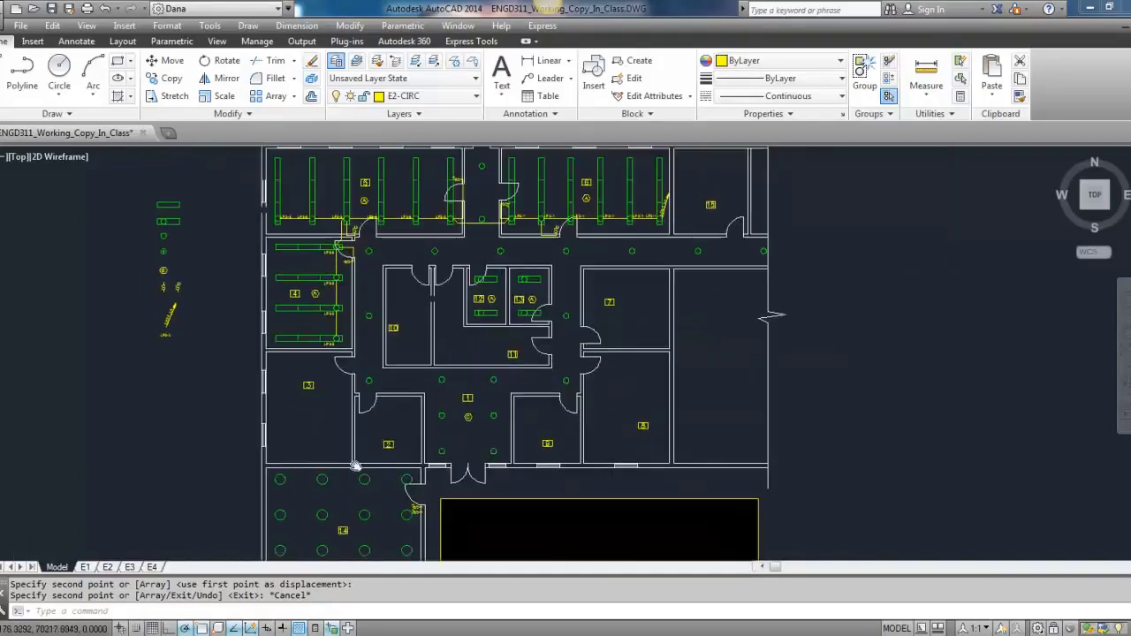
scroll(188, 302, up, 4)
click(134, 392)
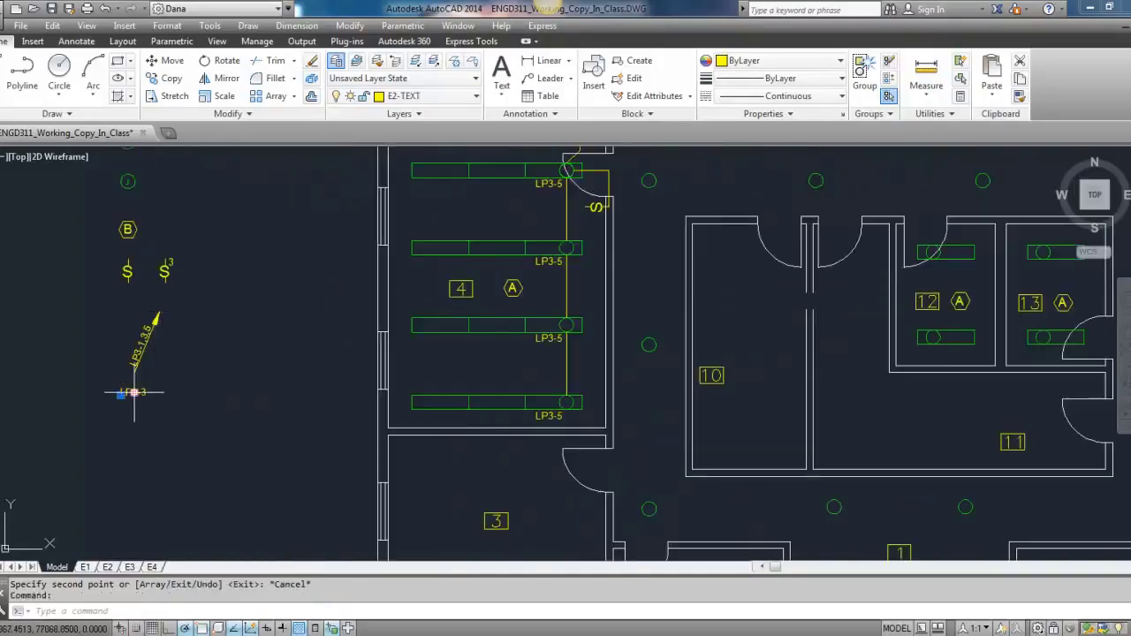
key(ctrl+v)
scroll(643, 334, up, 4)
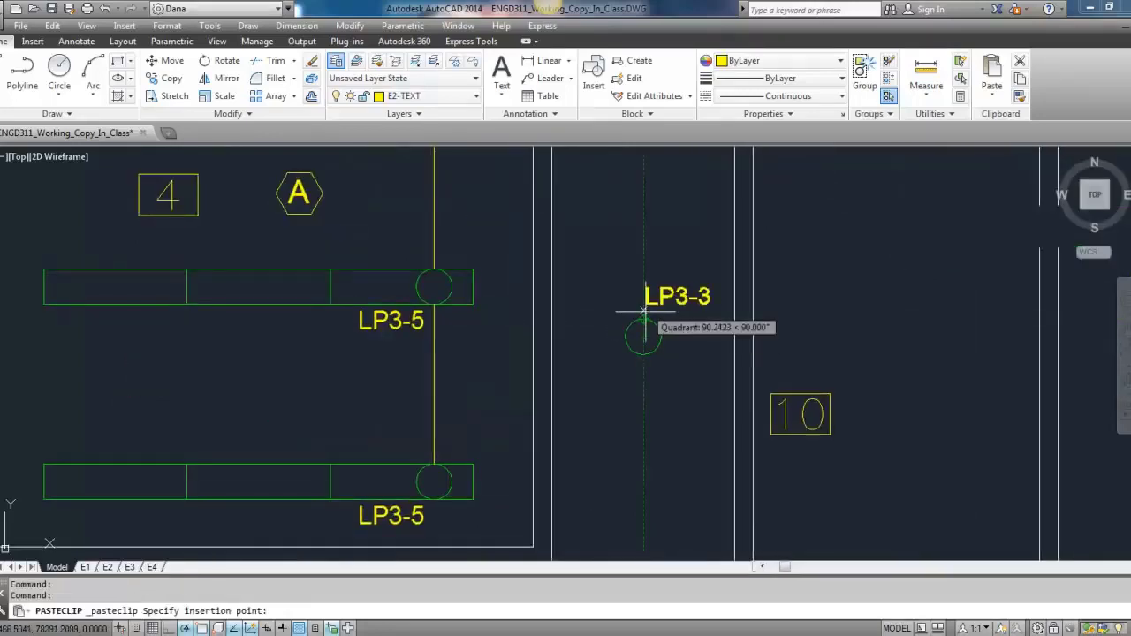
click(645, 298)
key(Escape)
Change the rotation of the pasted LP3-3 label so that it slants diagonally upward from the corridor luminaire.
scroll(610, 309, down, 4)
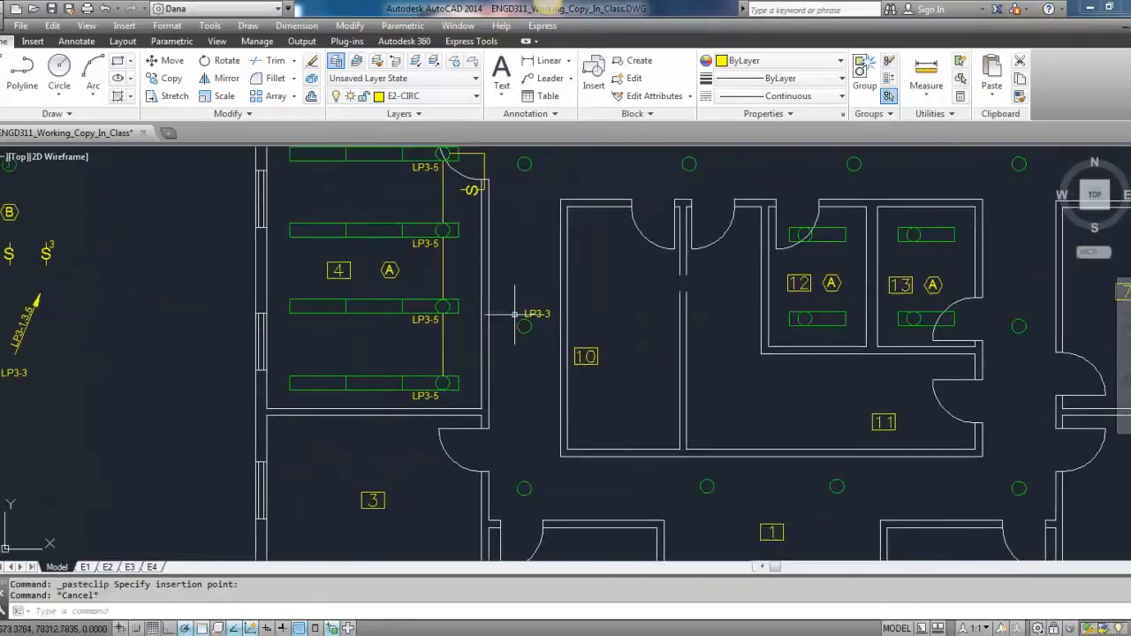
scroll(541, 315, up, 3)
click(536, 313)
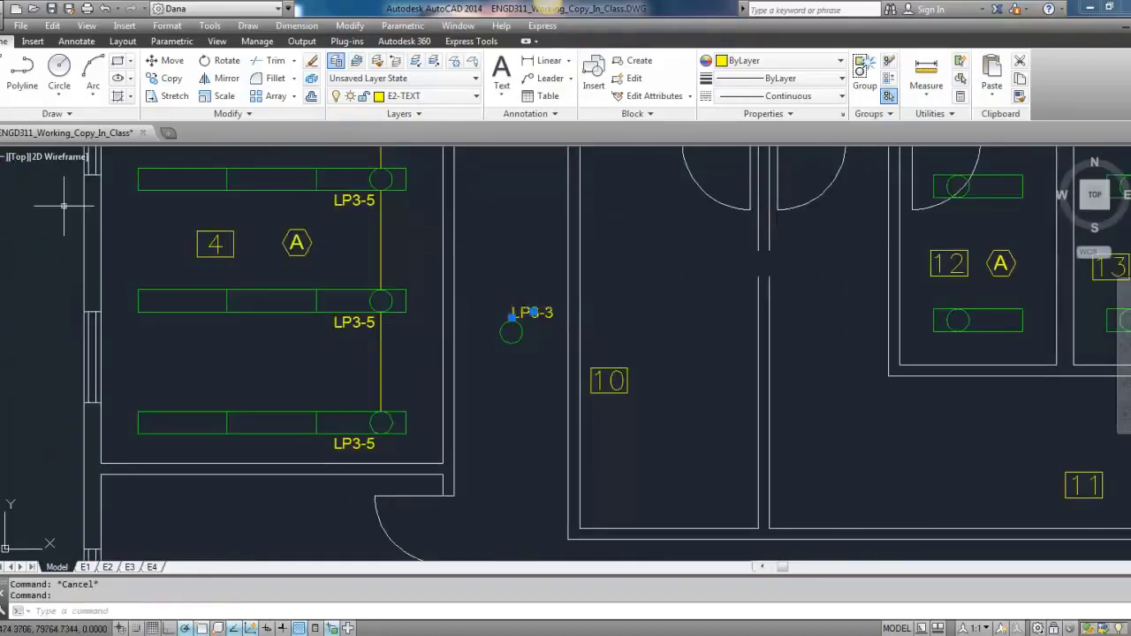
mouse_move(4, 202)
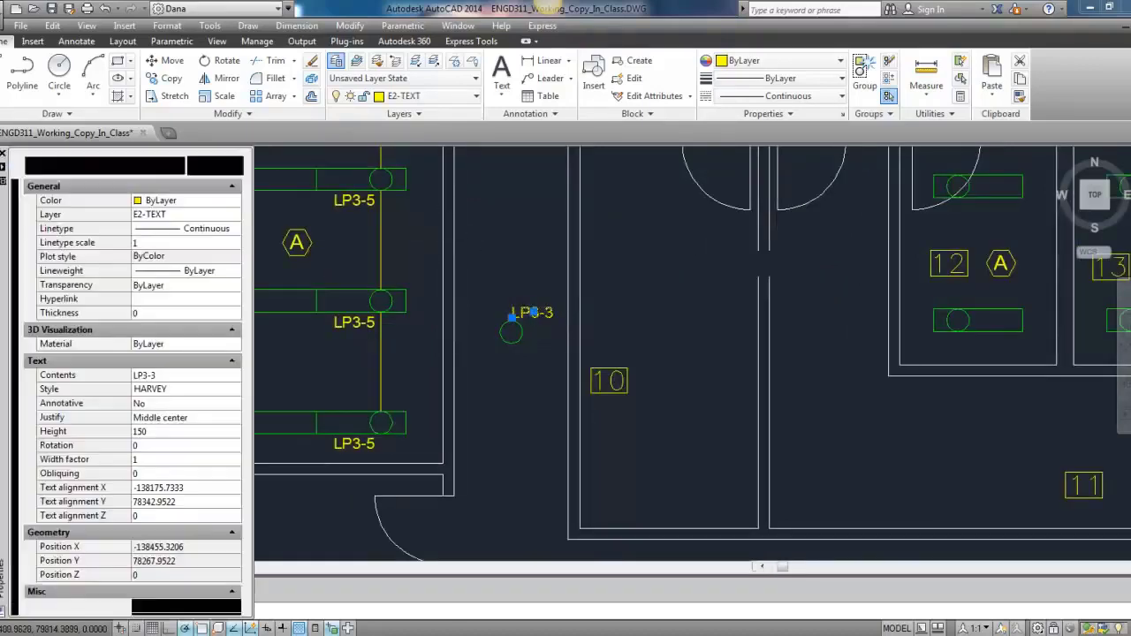
click(158, 448)
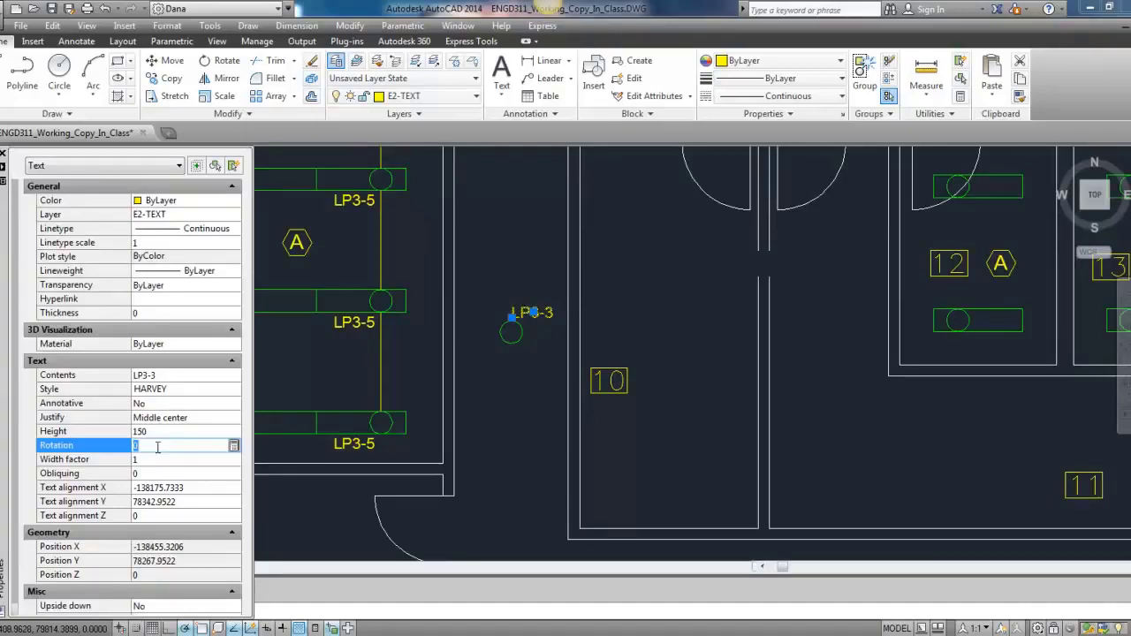
key(Return)
key(Escape)
key(Escape)
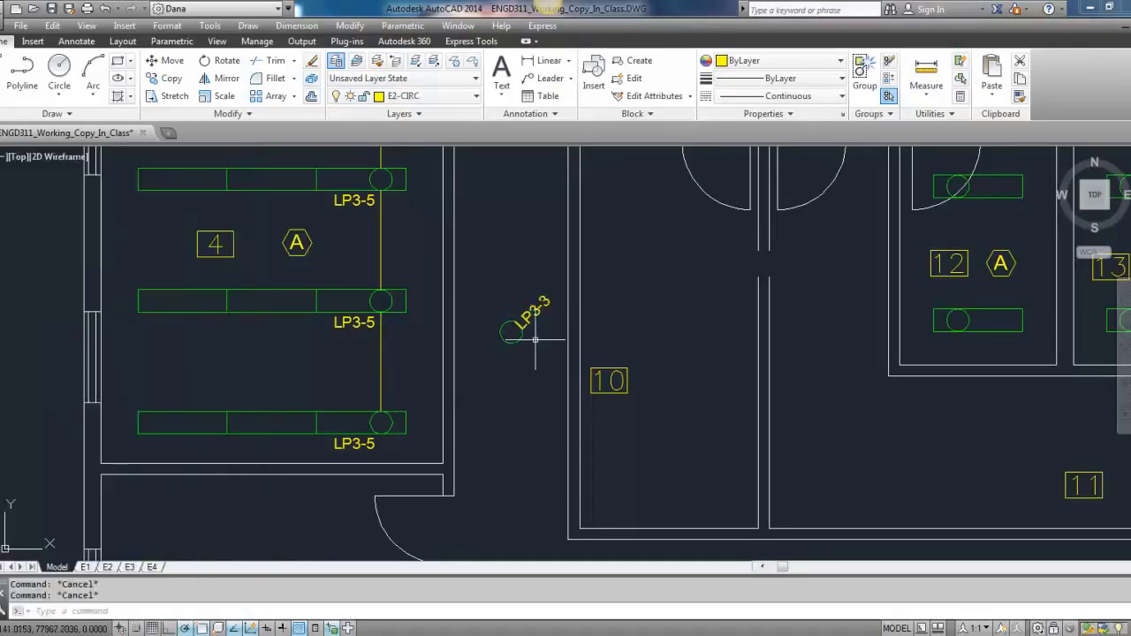
Move the slanted LP3-3 label slightly so that it sits at the upper right of the corridor luminaire beside room 10.
scroll(539, 336, up, 3)
click(510, 269)
text(m)
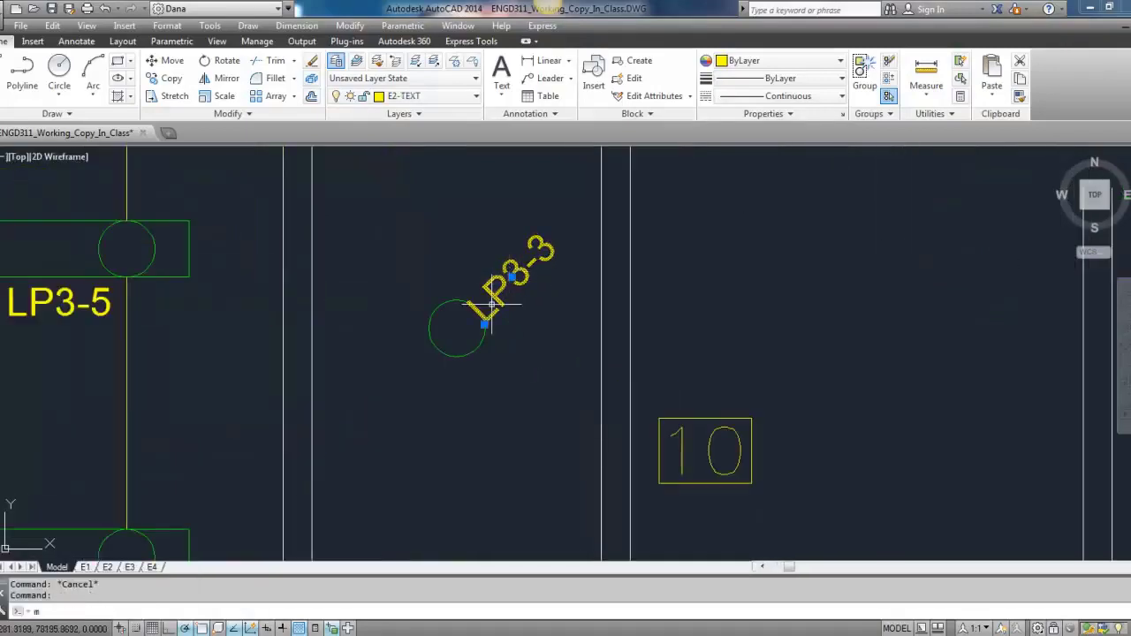
key(Return)
click(516, 387)
scroll(478, 373, down, 5)
scroll(476, 376, down, 5)
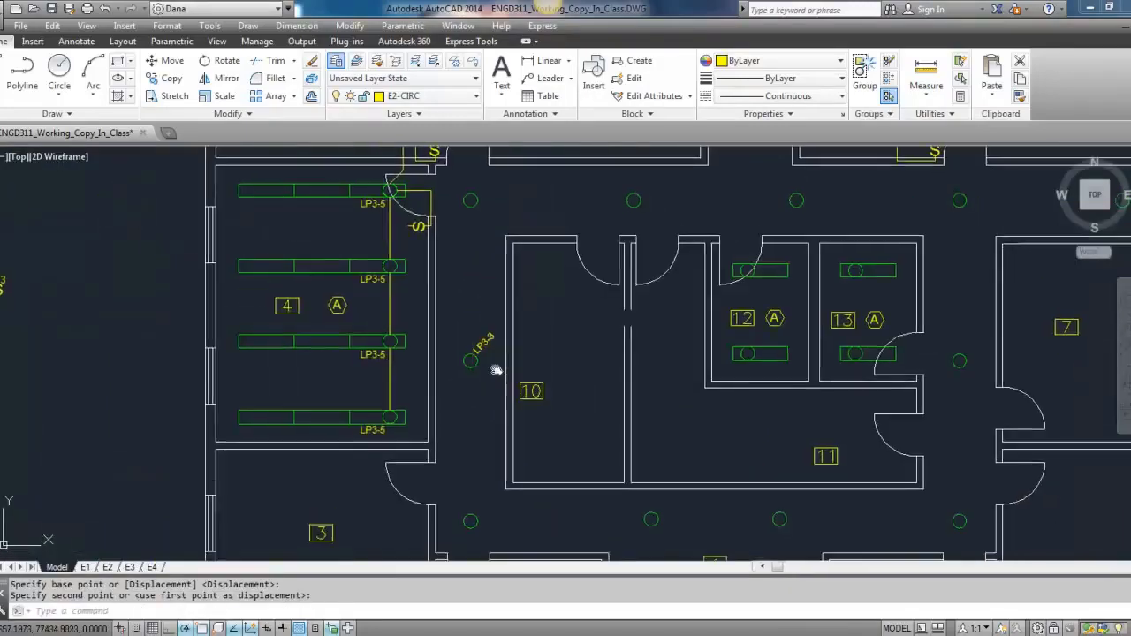
Undo the last two edits and erase the slanted LP3-3 label from the corridor beside room 10.
key(ctrl+z)
key(ctrl+z)
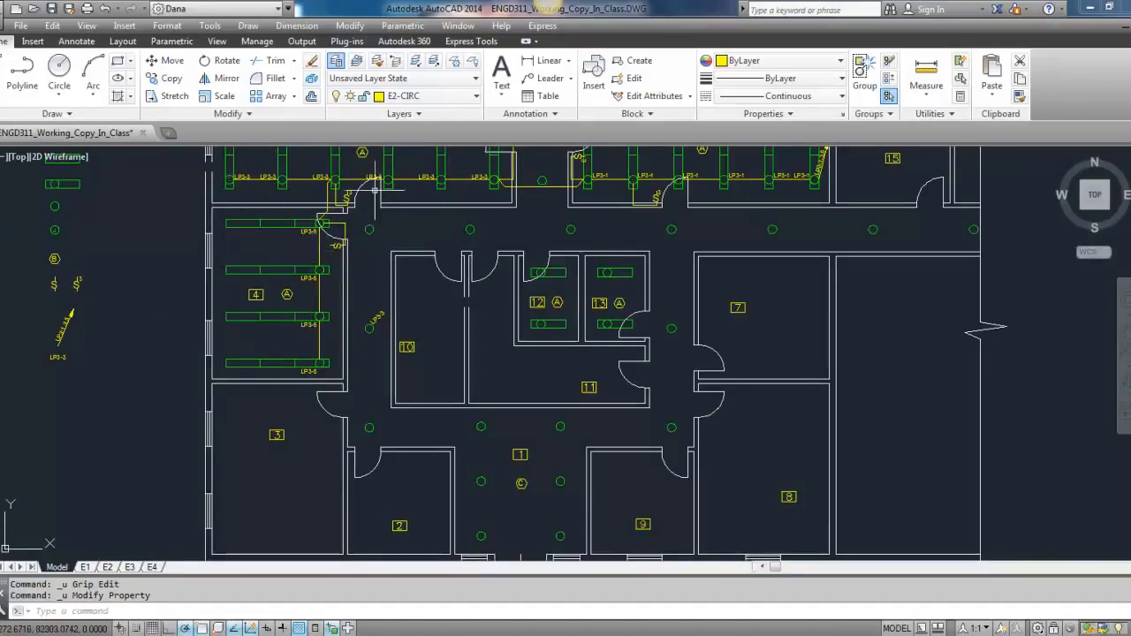
middle_drag(493, 448, 461, 374)
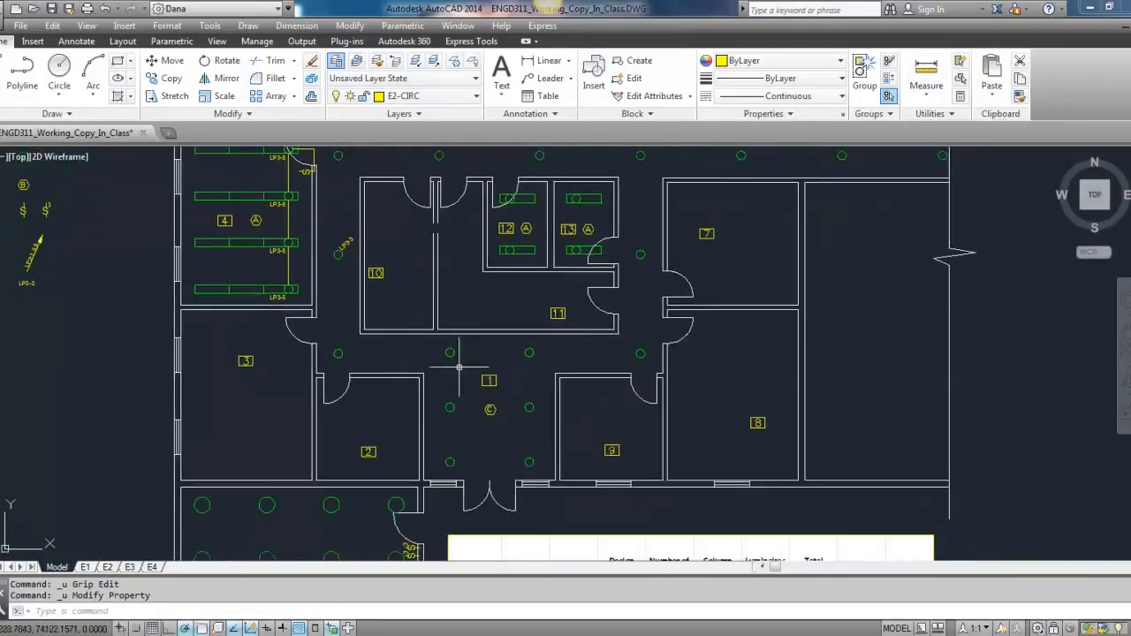
click(346, 246)
key(Delete)
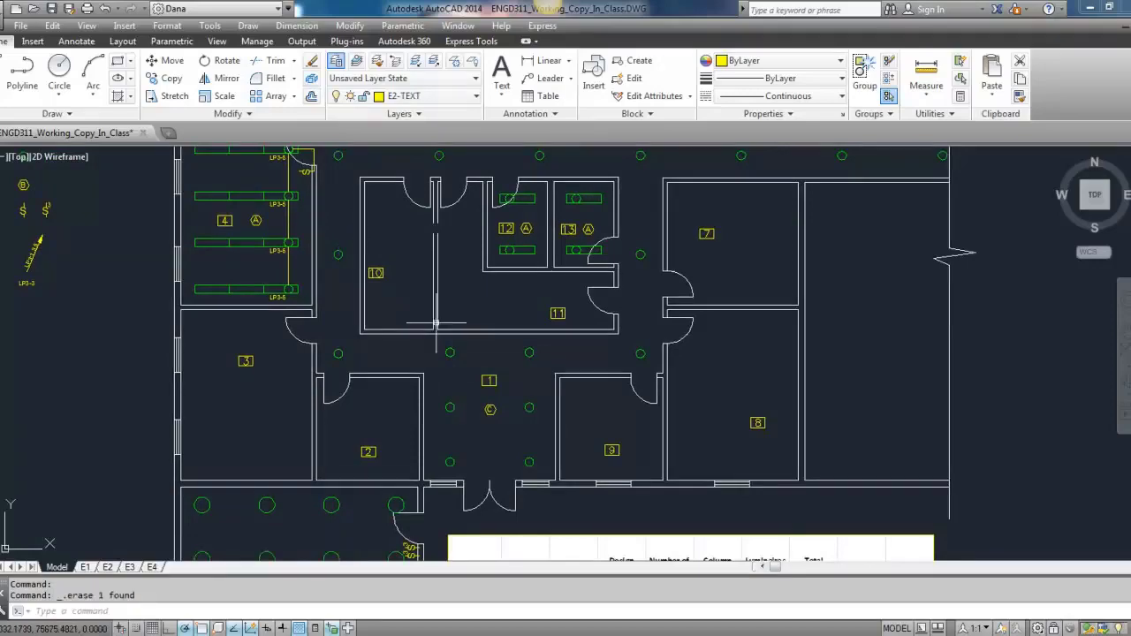
Erase the last luminaire at the east end of the upper corridor, next to the plan's break line.
scroll(433, 325, down, 5)
scroll(416, 341, up, 2)
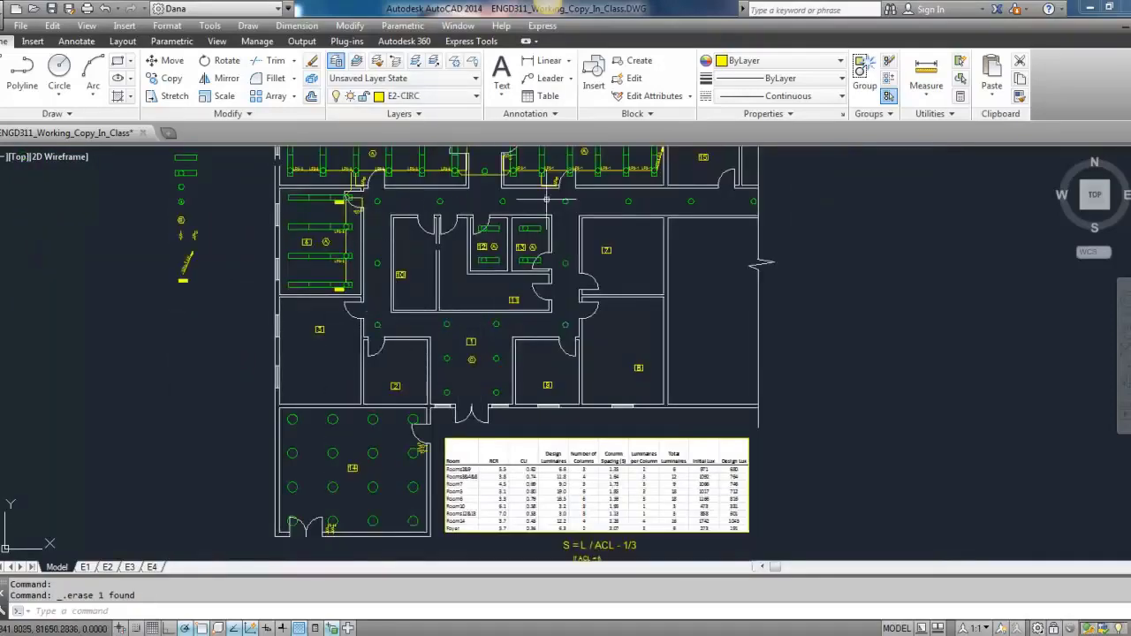
middle_drag(488, 162, 453, 256)
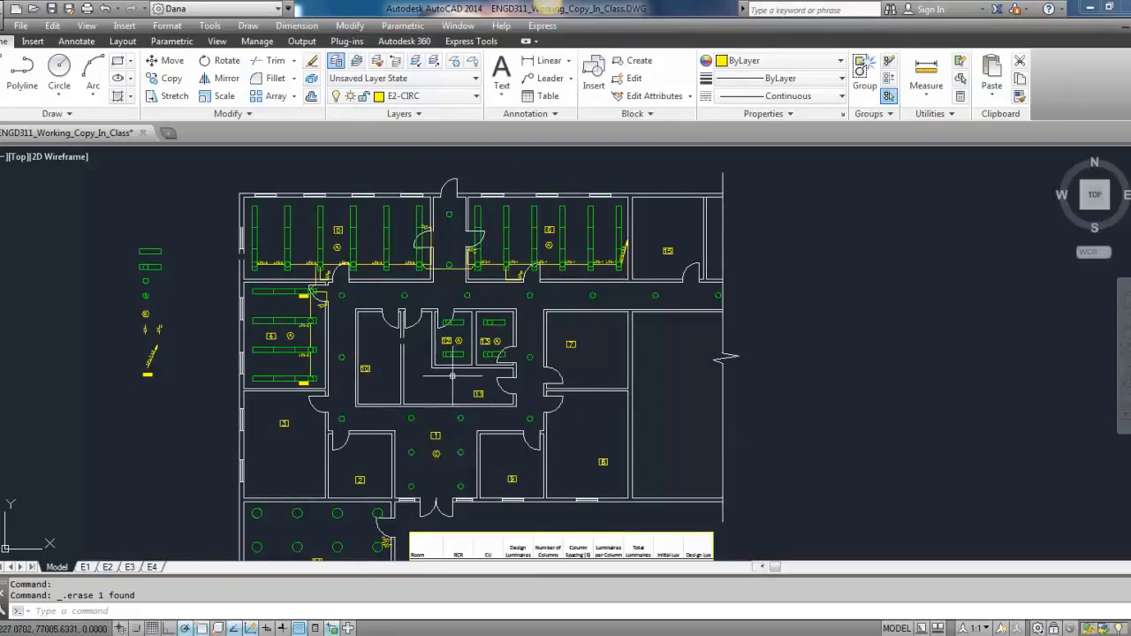
middle_drag(452, 376, 471, 292)
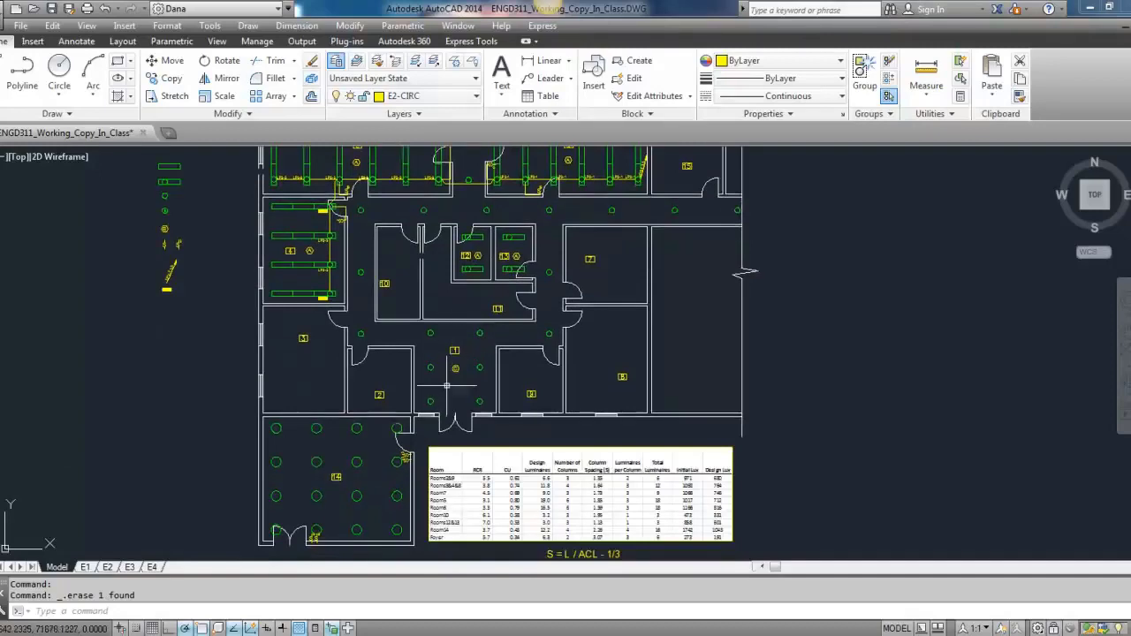
middle_drag(443, 363, 415, 425)
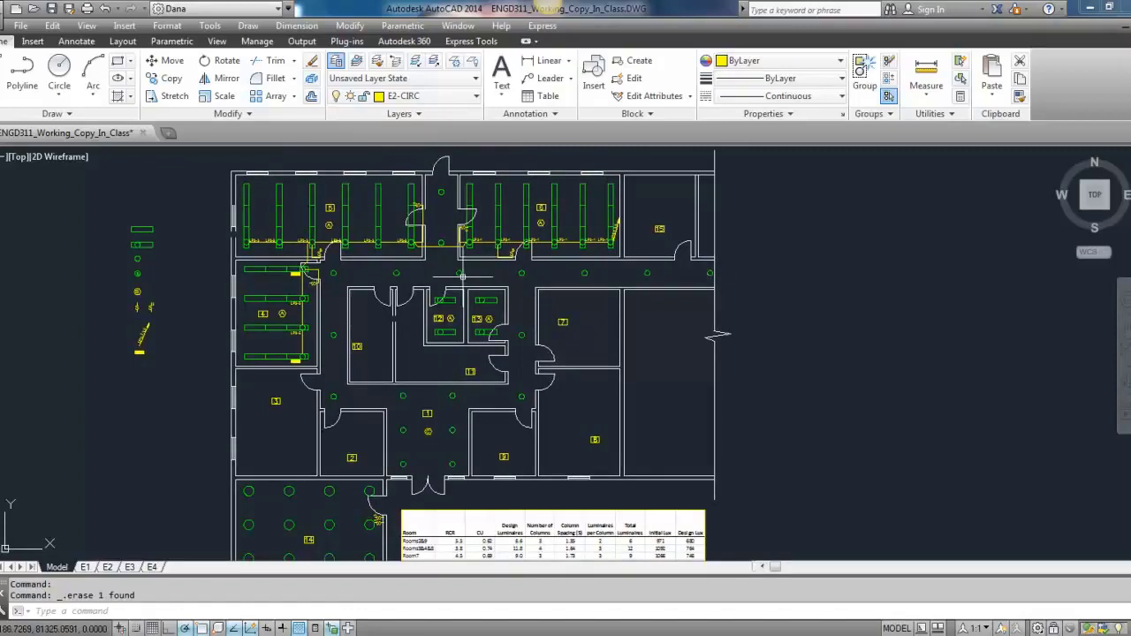
click(712, 276)
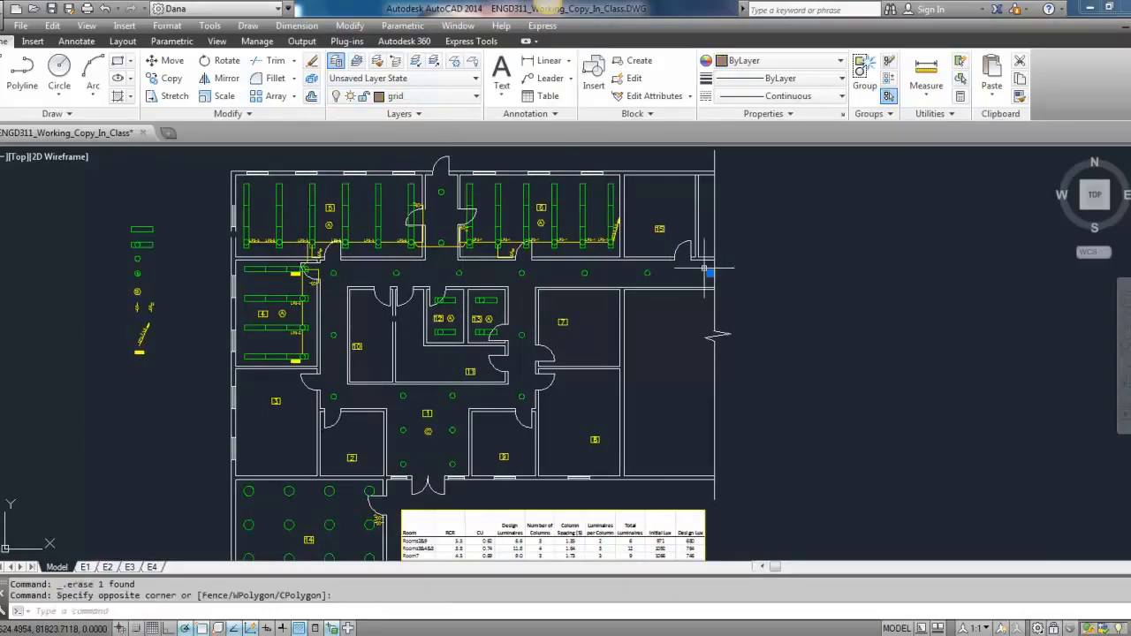
key(Delete)
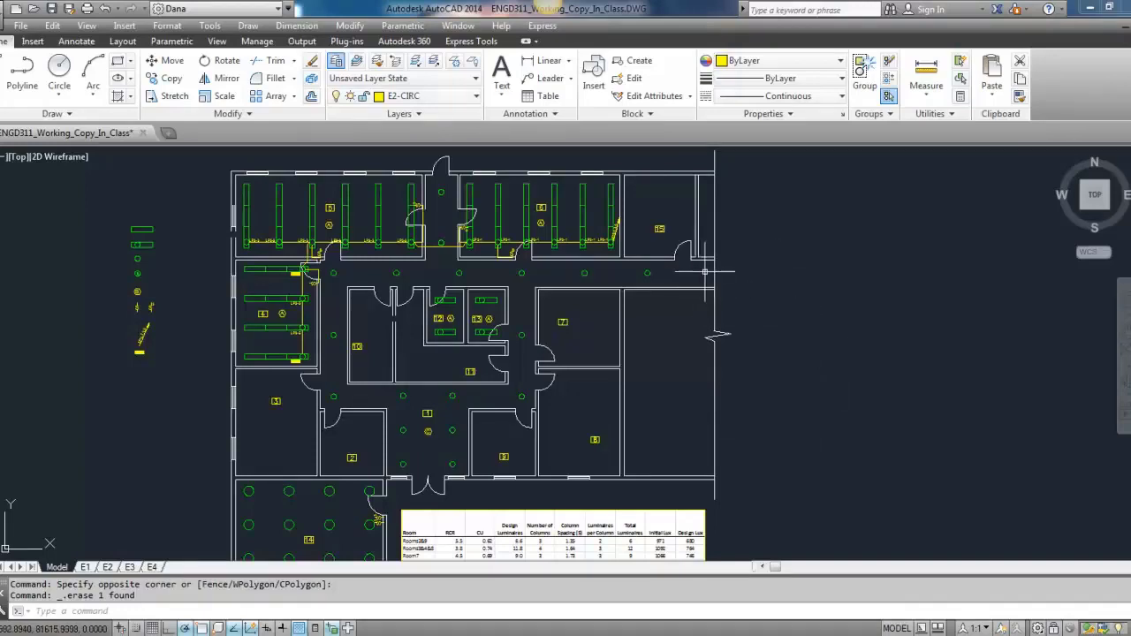
mouse_move(596, 358)
middle_down()
mouse_move(626, 268)
mouse_move(585, 355)
middle_up()
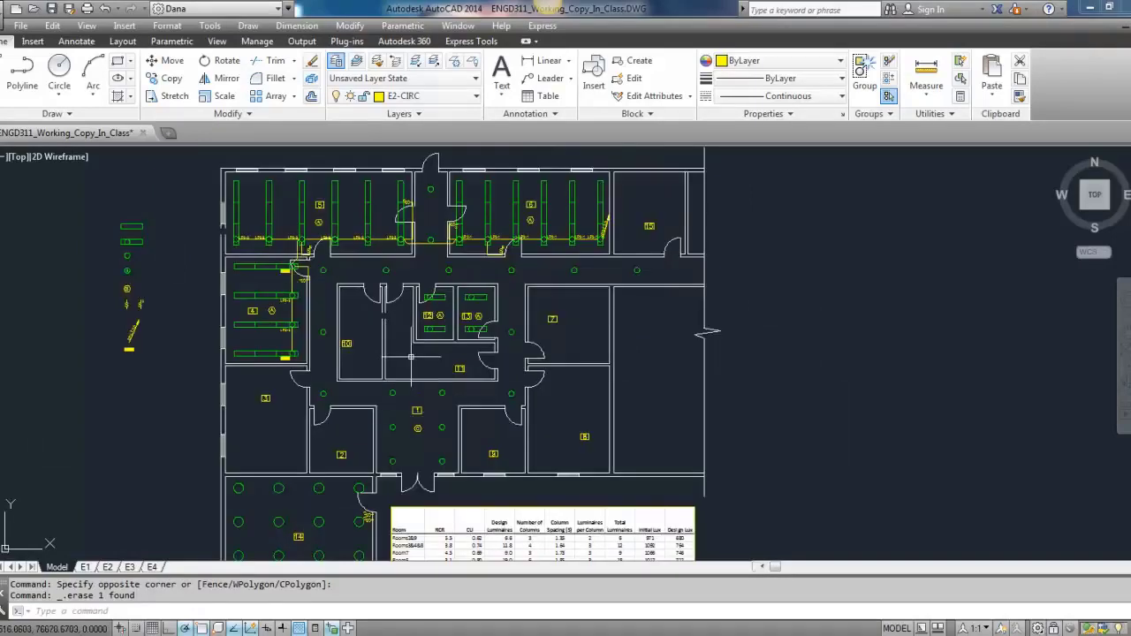